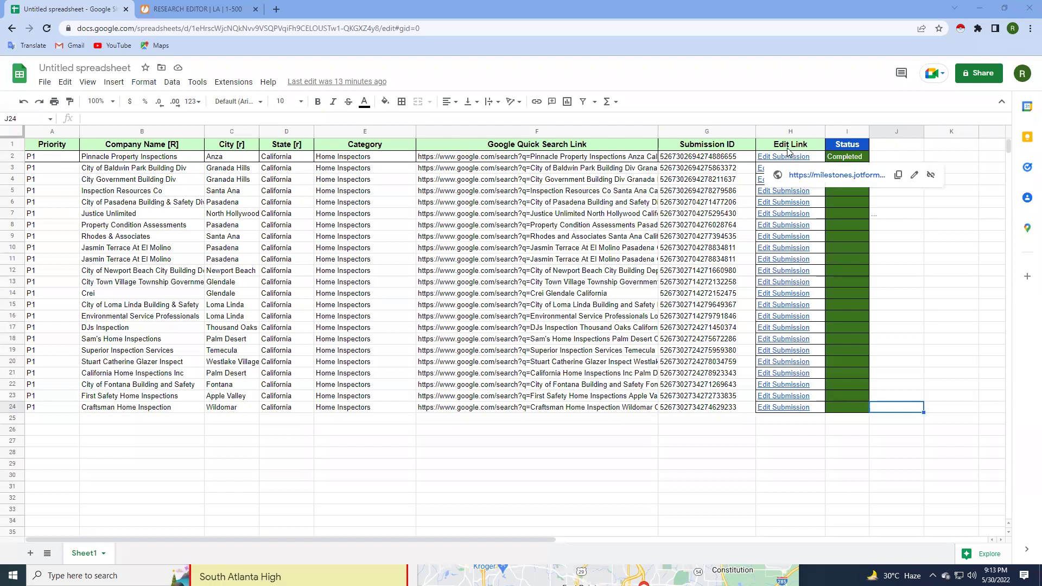
# Open Pinnacle Property Inspections' Edit Submission link from the sheet, discarding the duplicate tab.
pyautogui.click(805, 175)
pyautogui.click(386, 10)
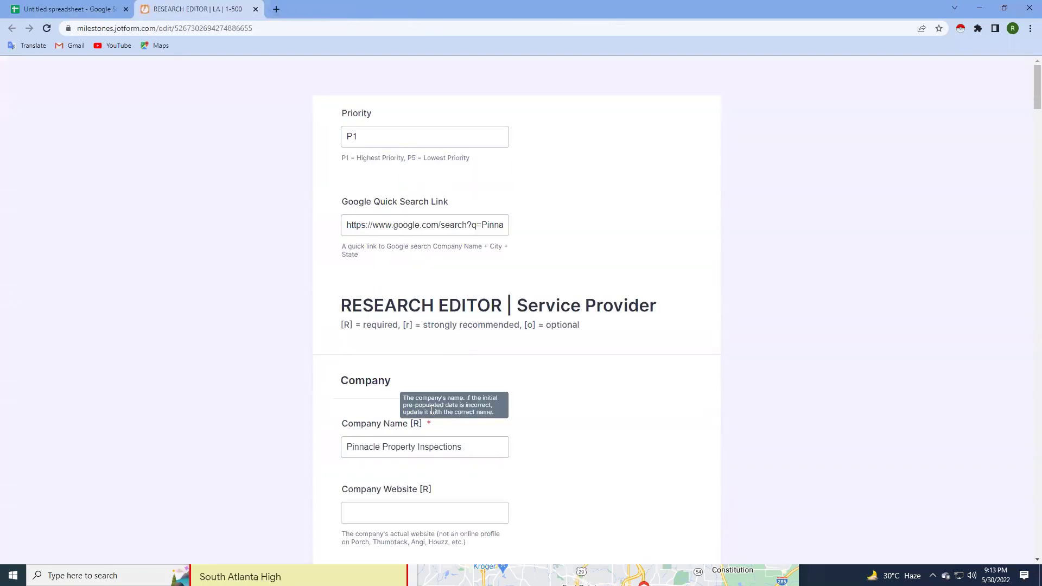
pyautogui.click(28, 7)
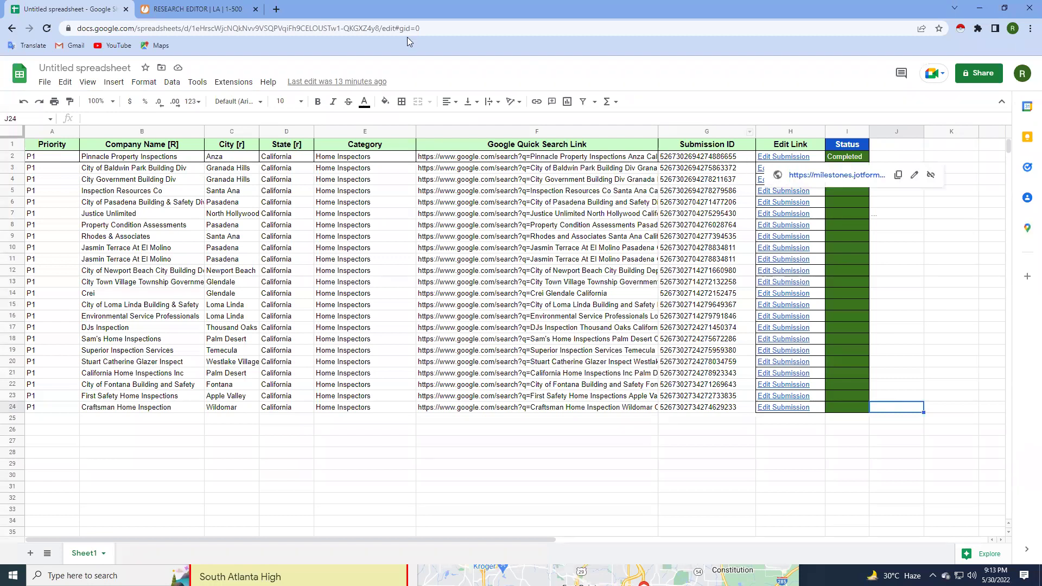
pyautogui.click(781, 157)
pyautogui.click(781, 174)
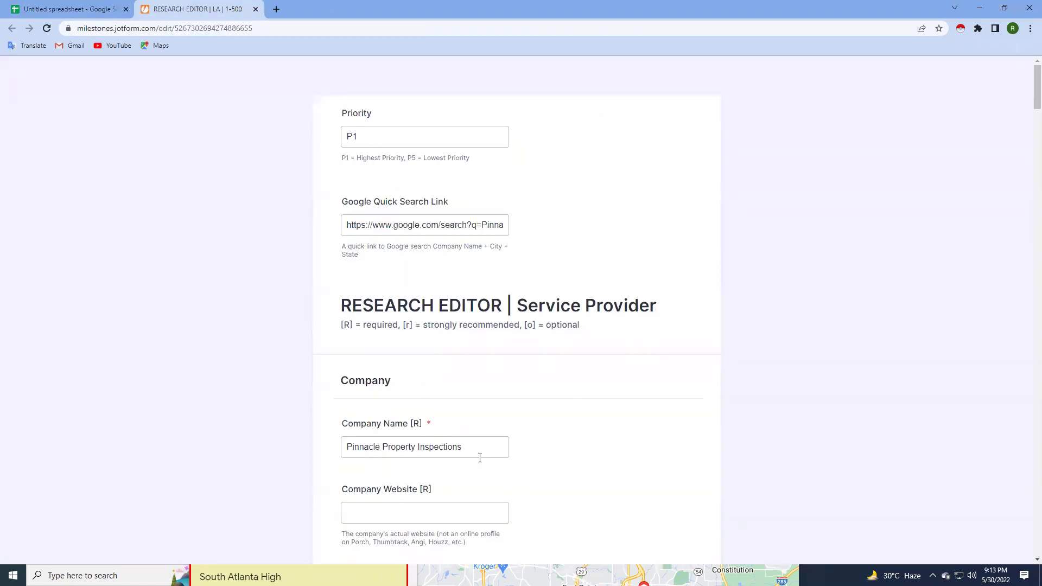
# Scroll through the Pinnacle Property Inspections form and return to the top.
pyautogui.scroll(-5, 532, 325)
pyautogui.scroll(-7, 531, 329)
pyautogui.scroll(-9, 532, 330)
pyautogui.scroll(-8, 531, 330)
pyautogui.scroll(-8, 532, 330)
pyautogui.scroll(-8, 532, 330)
pyautogui.scroll(-7, 530, 330)
pyautogui.scroll(-7, 531, 331)
pyautogui.scroll(10, 580, 310)
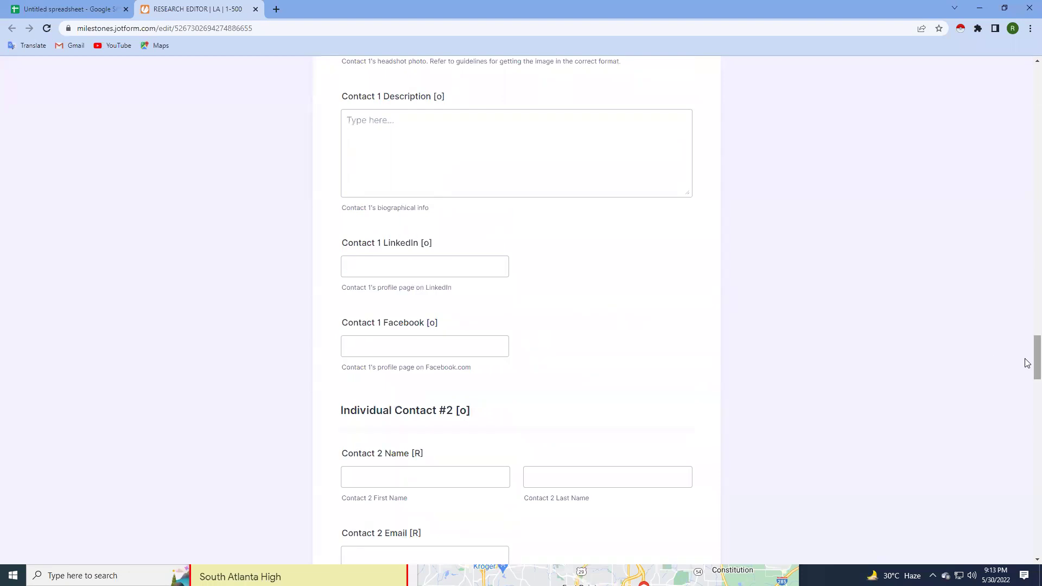
pyautogui.moveTo(1036, 359); pyautogui.dragTo(1037, 84)
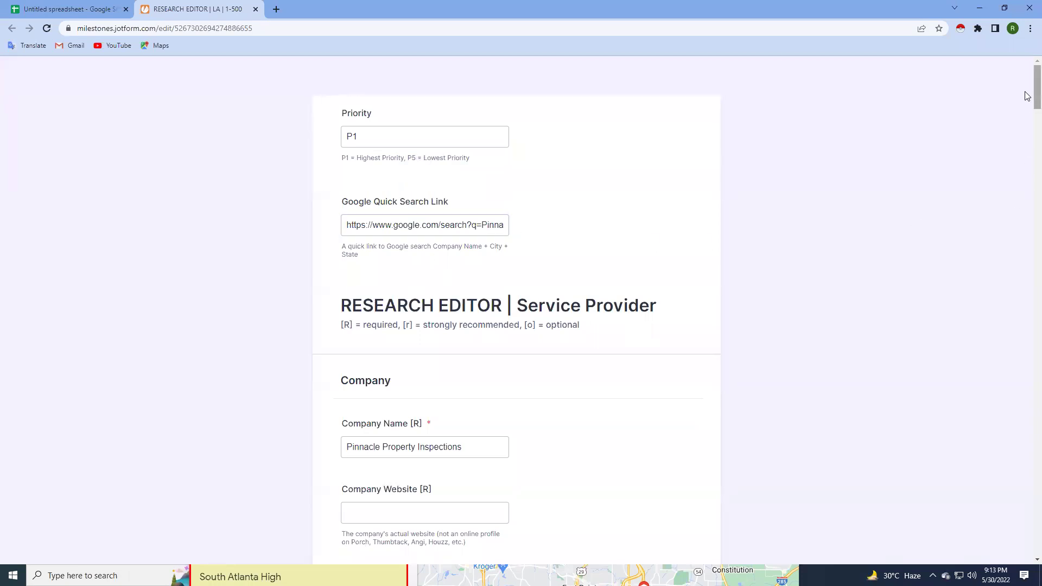
pyautogui.moveTo(1027, 99); pyautogui.dragTo(1027, 510)
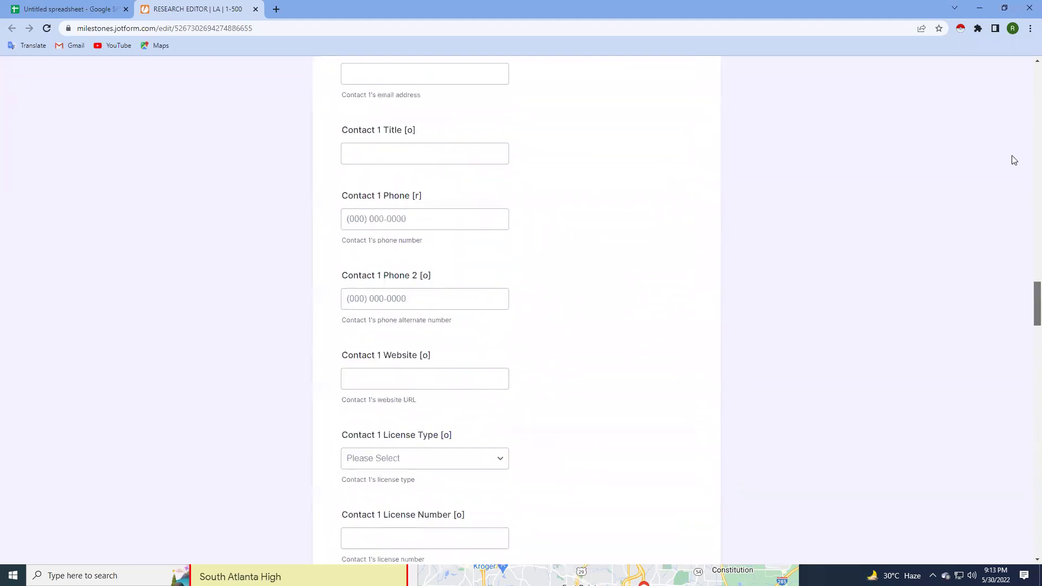
pyautogui.moveTo(1027, 509); pyautogui.dragTo(1018, 46)
# Select the entire Google Quick Search Link text.
pyautogui.click(388, 229)
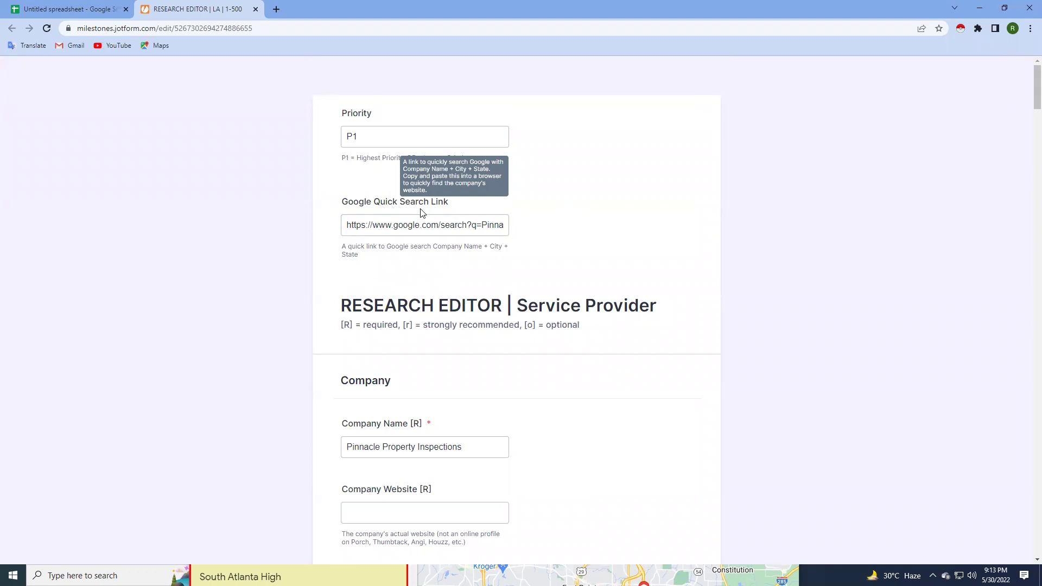
pyautogui.click(351, 229)
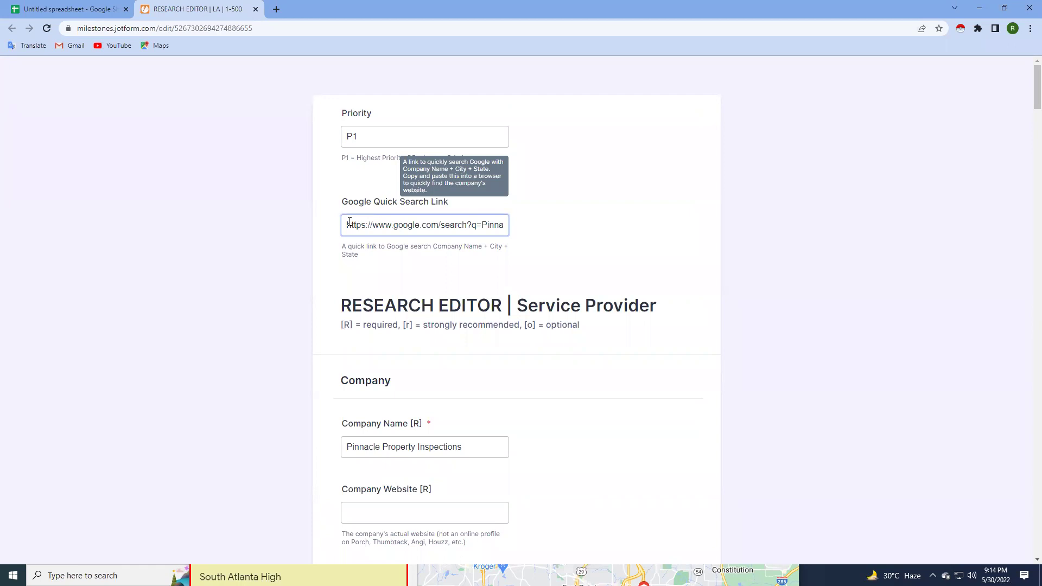
pyautogui.moveTo(348, 225); pyautogui.dragTo(567, 223)
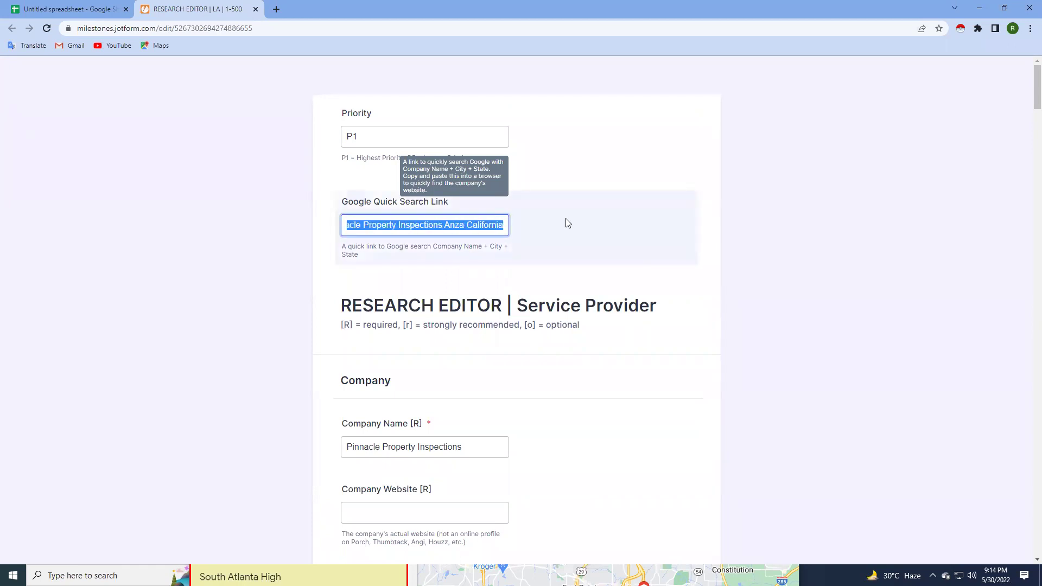
pyautogui.scroll(-4, 566, 228)
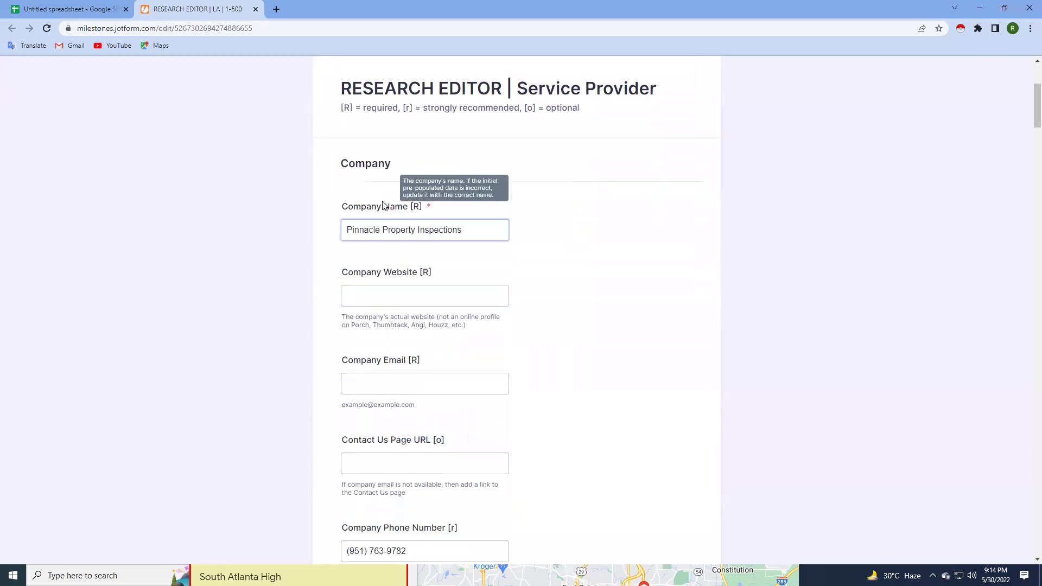
pyautogui.click(402, 290)
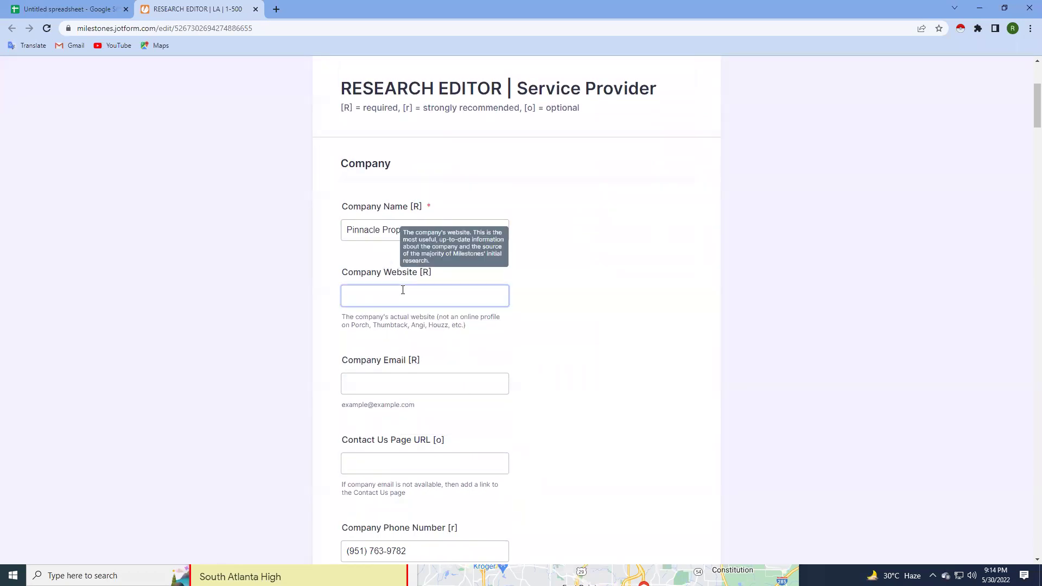
pyautogui.scroll(-2, 409, 271)
pyautogui.click(409, 356)
pyautogui.scroll(-1, 409, 353)
pyautogui.scroll(-1, 461, 377)
pyautogui.scroll(-3, 464, 358)
pyautogui.click(462, 252)
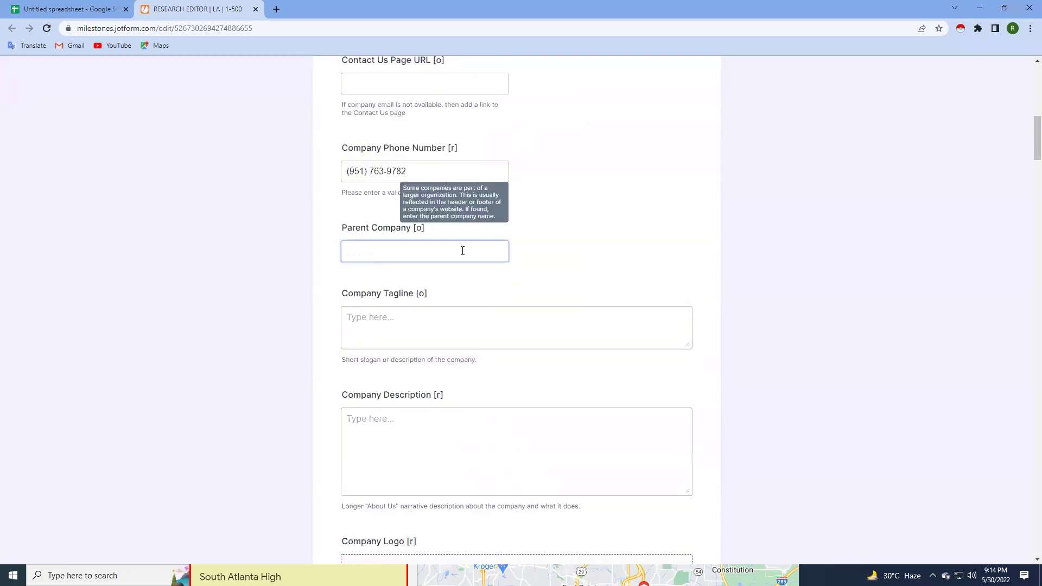
pyautogui.scroll(-2, 461, 250)
pyautogui.click(531, 314)
pyautogui.scroll(-3, 517, 307)
pyautogui.scroll(-3, 502, 328)
pyautogui.click(469, 266)
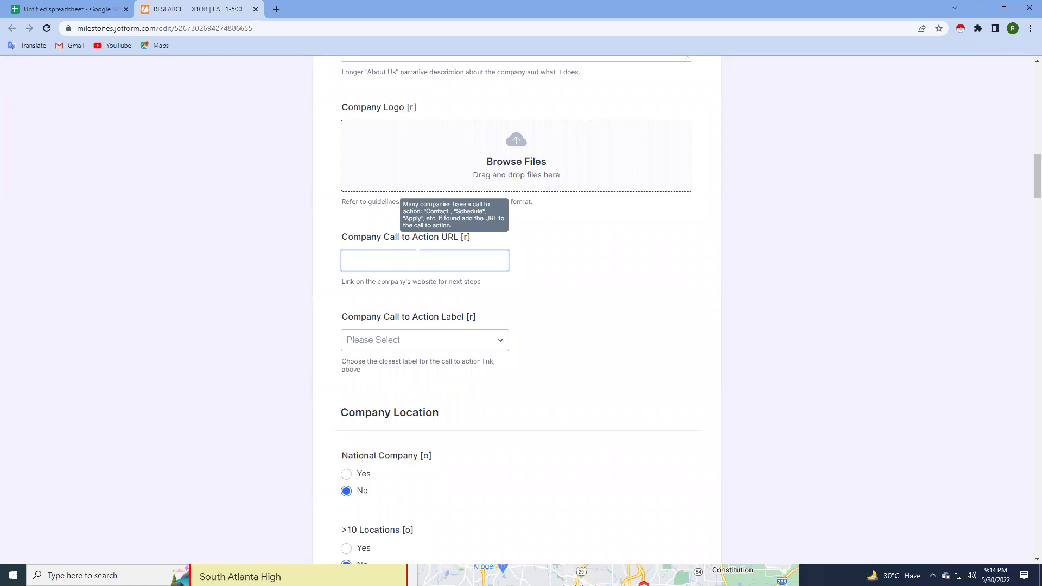
pyautogui.scroll(-3, 395, 327)
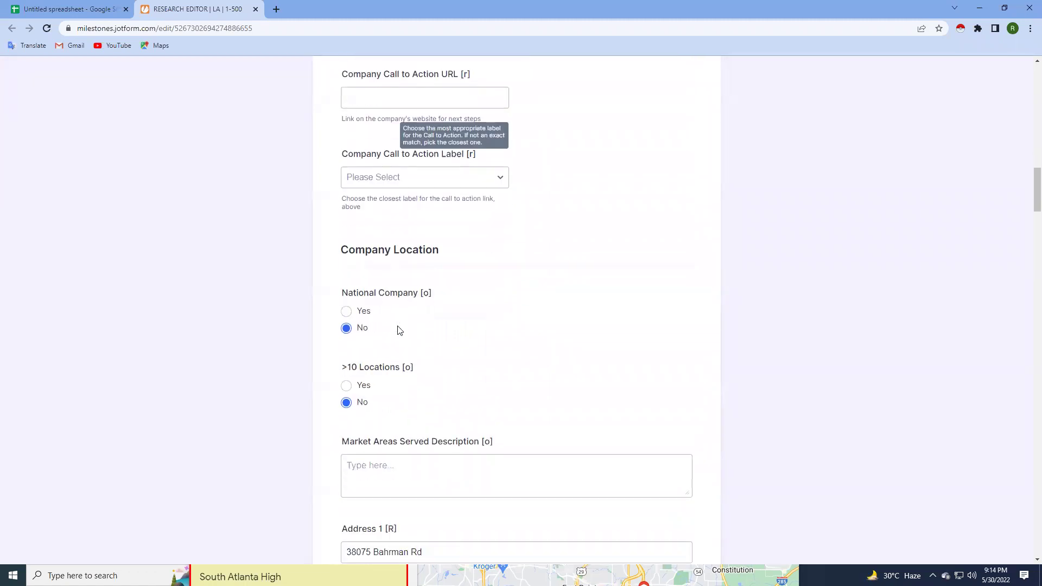
pyautogui.scroll(-3, 442, 186)
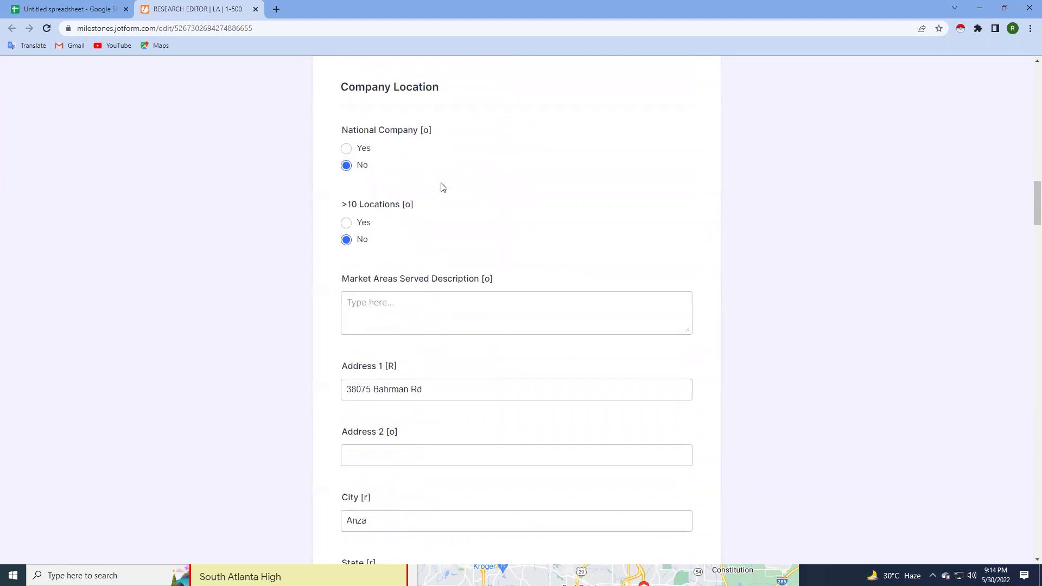
pyautogui.scroll(-2, 442, 186)
pyautogui.scroll(2, 387, 170)
pyautogui.scroll(-2, 392, 200)
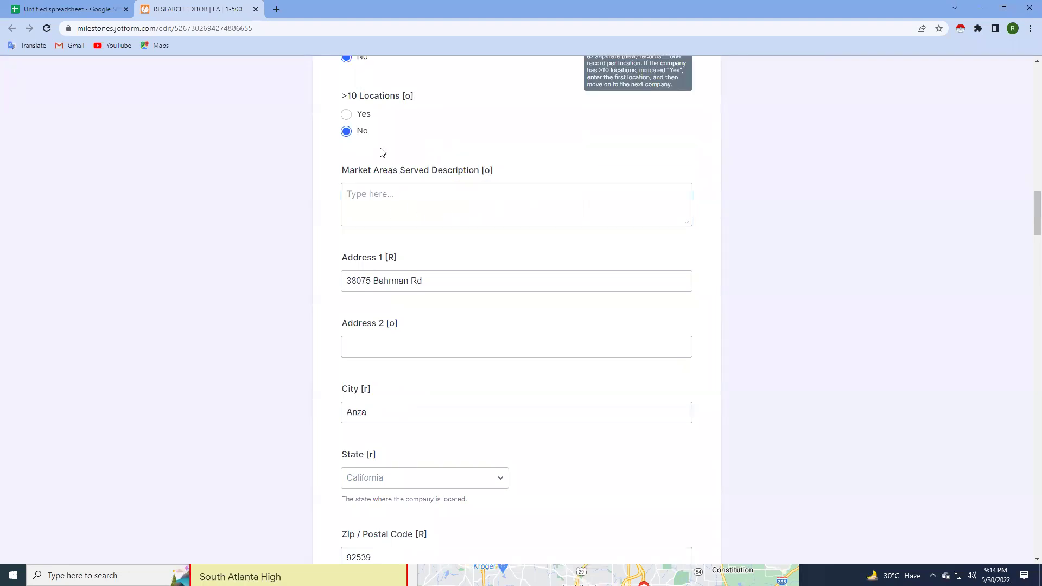
pyautogui.scroll(-2, 532, 172)
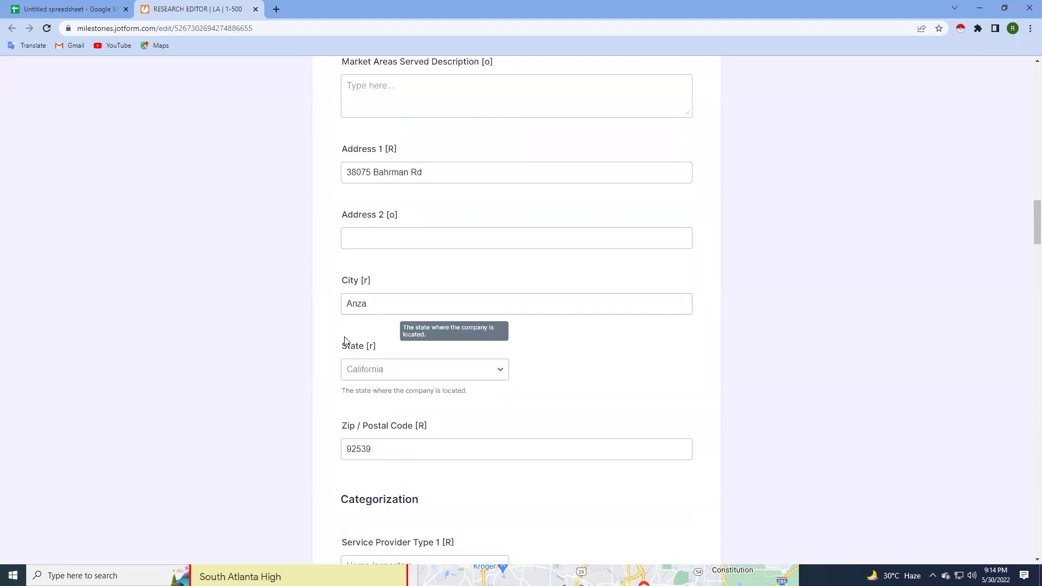
pyautogui.scroll(-5, 354, 270)
pyautogui.scroll(-2, 354, 270)
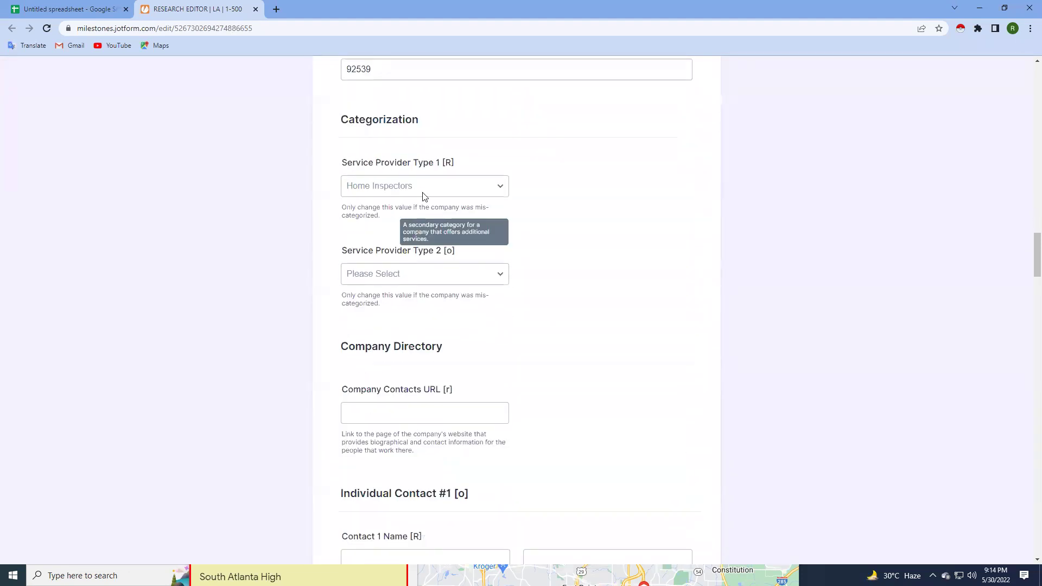
pyautogui.moveTo(356, 120); pyautogui.dragTo(423, 122)
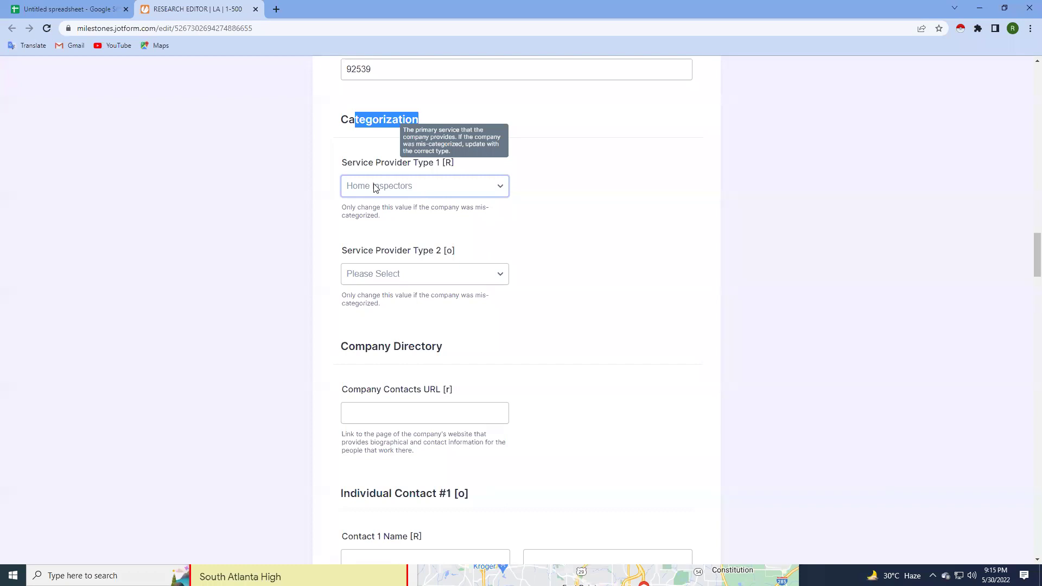
pyautogui.scroll(-3, 373, 185)
pyautogui.moveTo(356, 184); pyautogui.dragTo(455, 190)
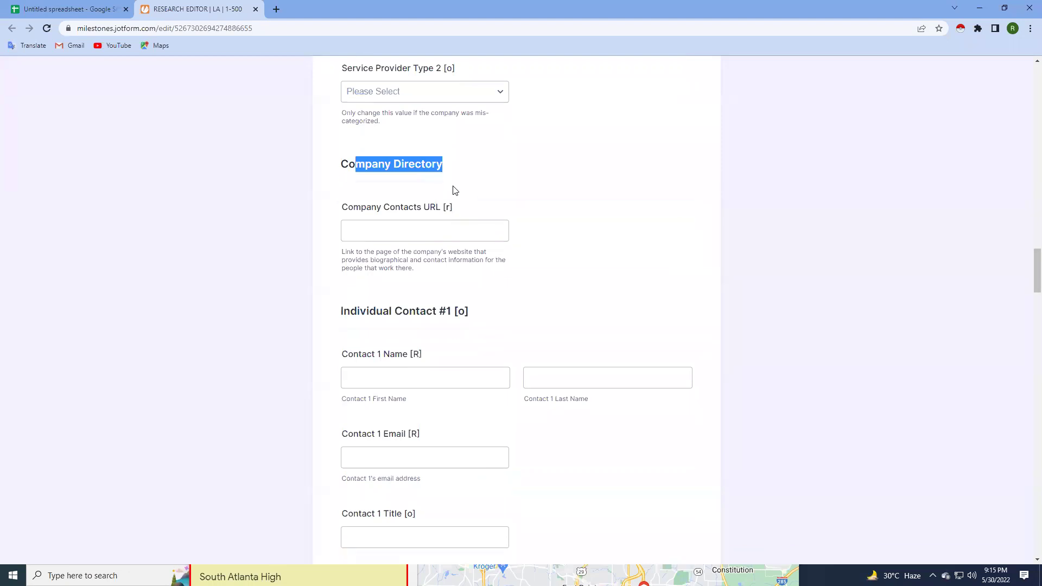
pyautogui.scroll(-1, 455, 189)
pyautogui.scroll(-3, 398, 174)
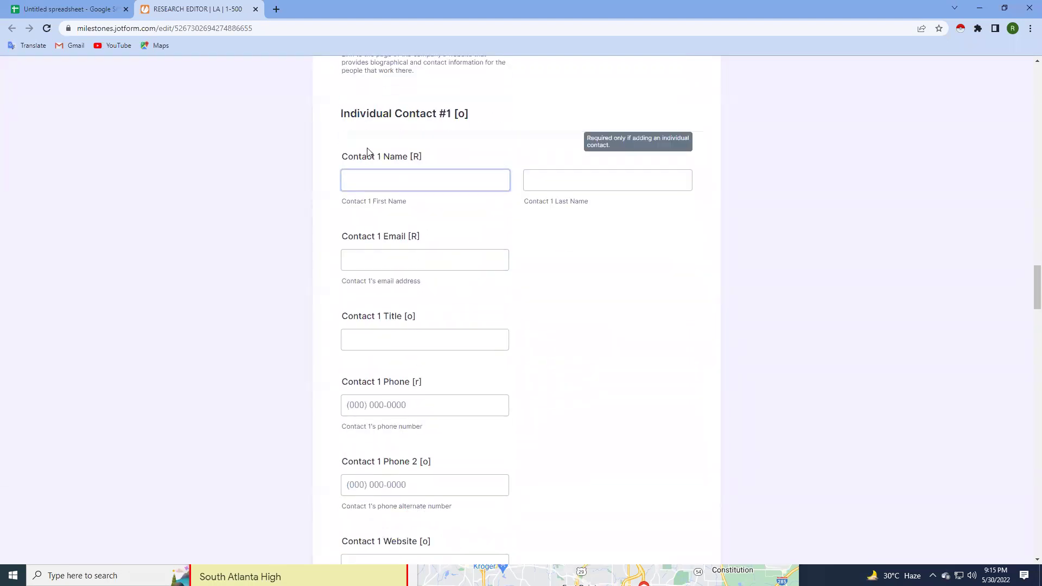
pyautogui.moveTo(350, 113); pyautogui.dragTo(470, 114)
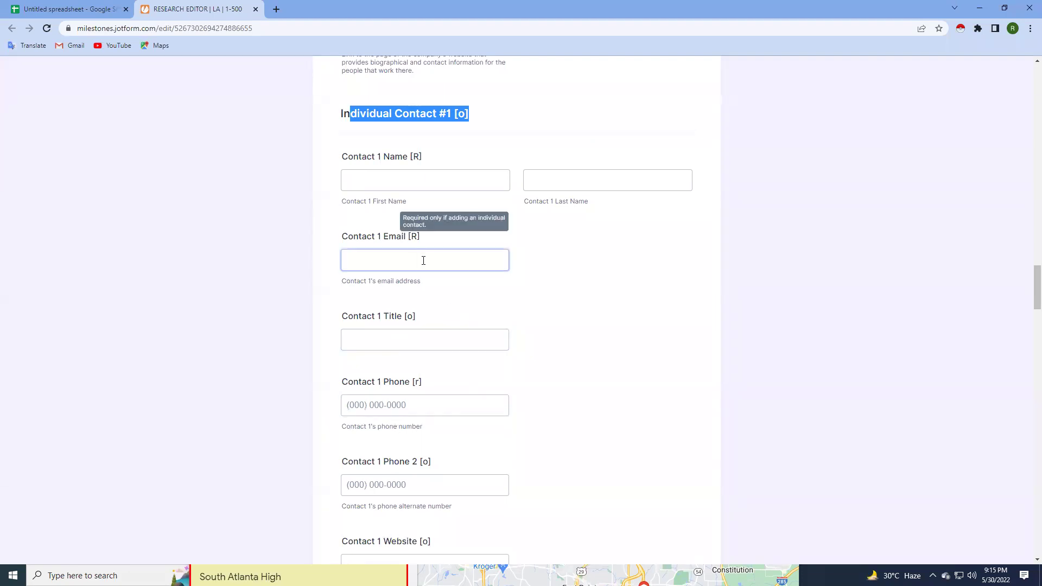
pyautogui.scroll(-8, 425, 283)
pyautogui.scroll(-5, 426, 285)
pyautogui.scroll(-7, 425, 285)
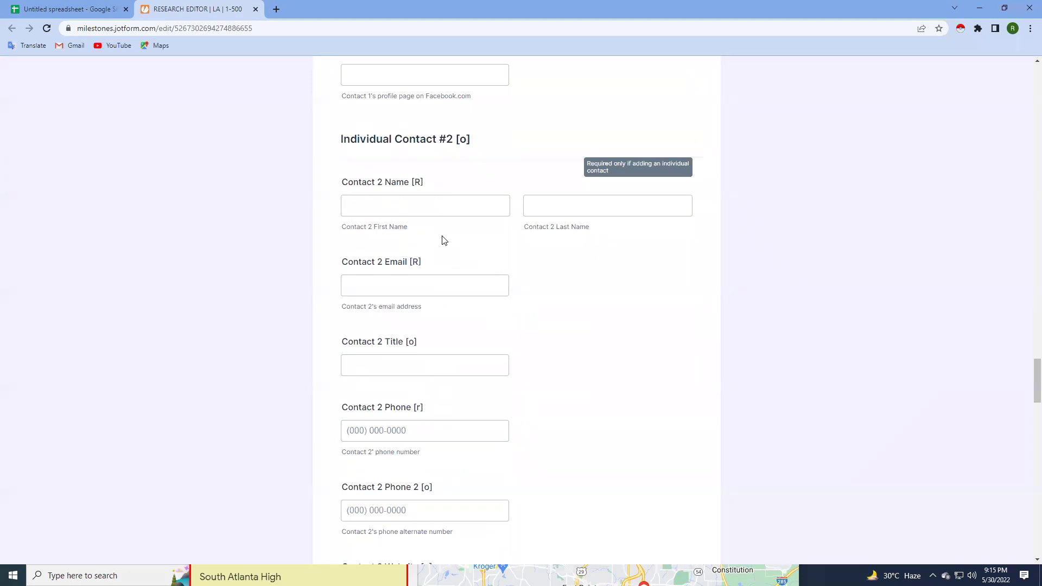
pyautogui.scroll(-6, 442, 240)
pyautogui.click(442, 240)
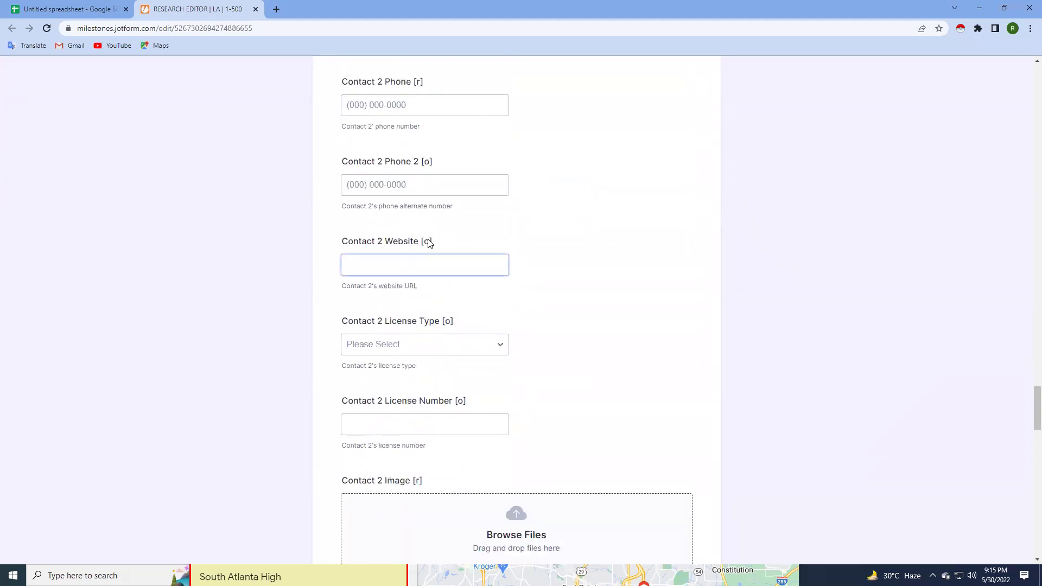
pyautogui.scroll(-5, 440, 240)
pyautogui.scroll(-4, 437, 240)
pyautogui.scroll(-5, 437, 239)
pyautogui.scroll(-4, 438, 240)
# Review the Company Online Profiles section, including the Angi profile field.
pyautogui.scroll(5, 437, 240)
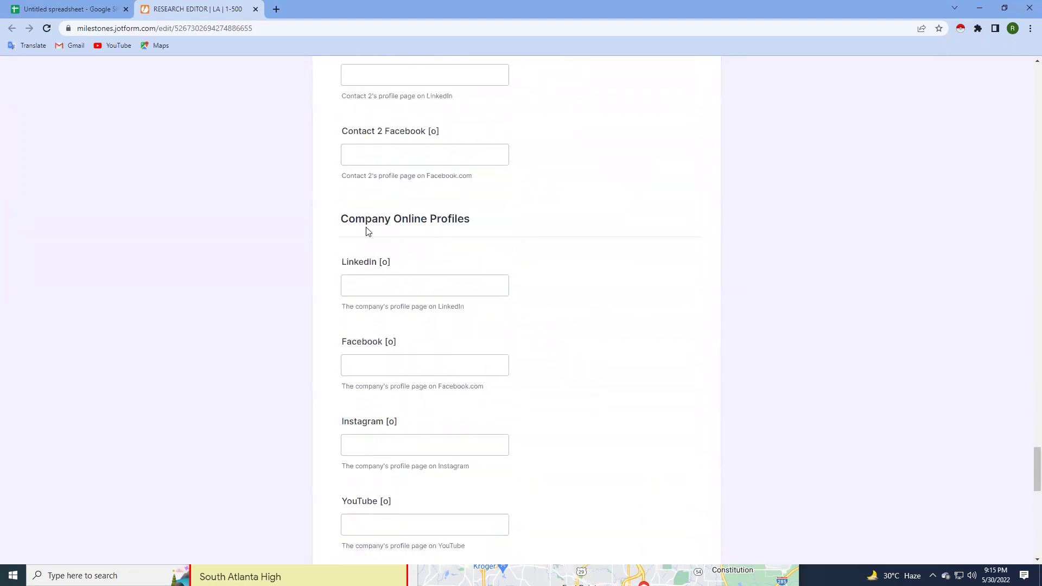
pyautogui.moveTo(344, 219); pyautogui.dragTo(477, 219)
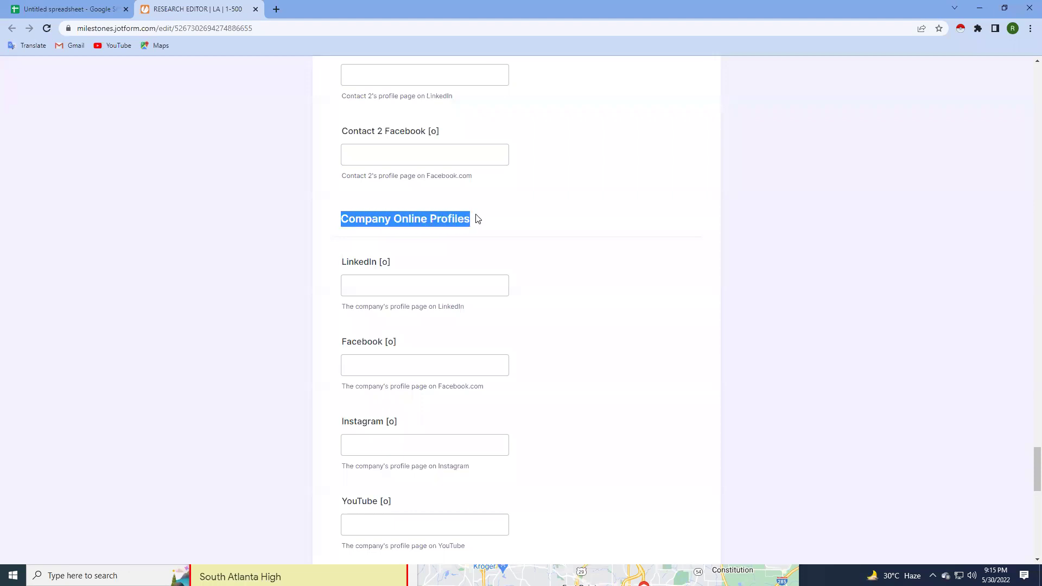
pyautogui.scroll(-2, 349, 223)
pyautogui.scroll(-4, 349, 223)
pyautogui.scroll(-5, 350, 227)
pyautogui.click(350, 227)
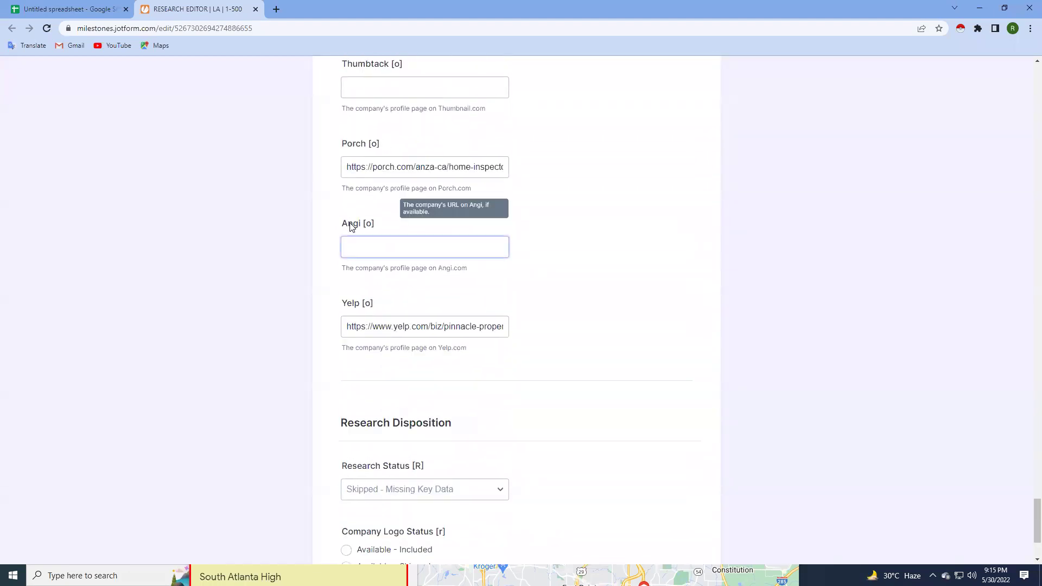
pyautogui.scroll(2, 350, 226)
pyautogui.scroll(3, 349, 226)
pyautogui.scroll(4, 349, 226)
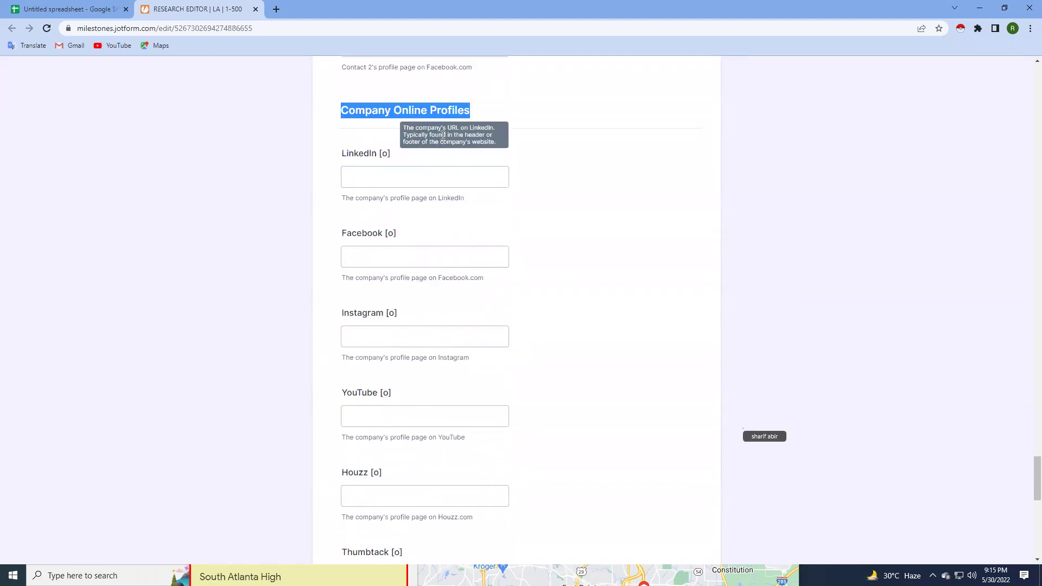
# Review the Research Disposition section, then scroll back up.
pyautogui.scroll(-3, 423, 368)
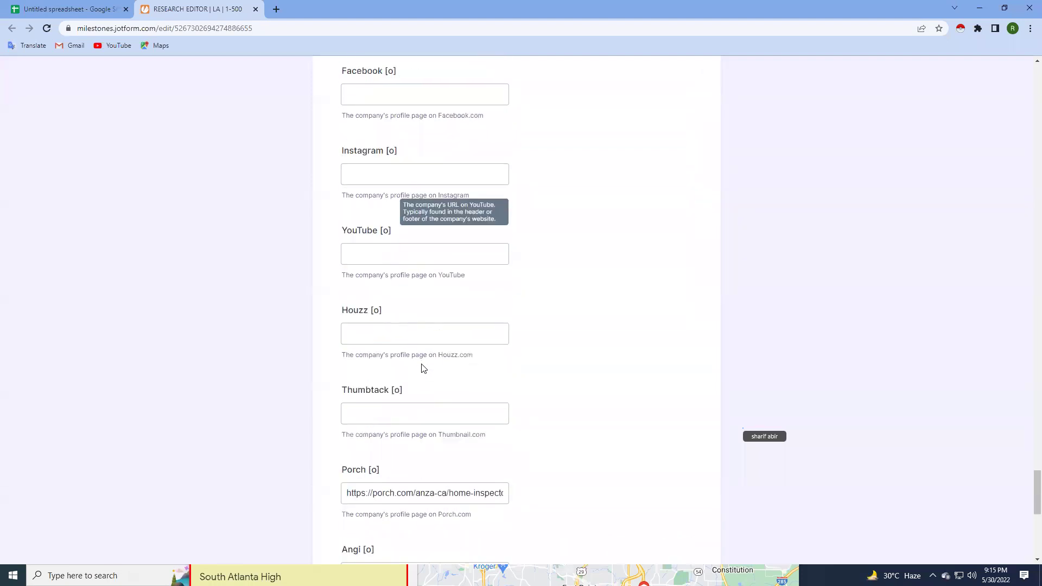
pyautogui.scroll(-4, 428, 333)
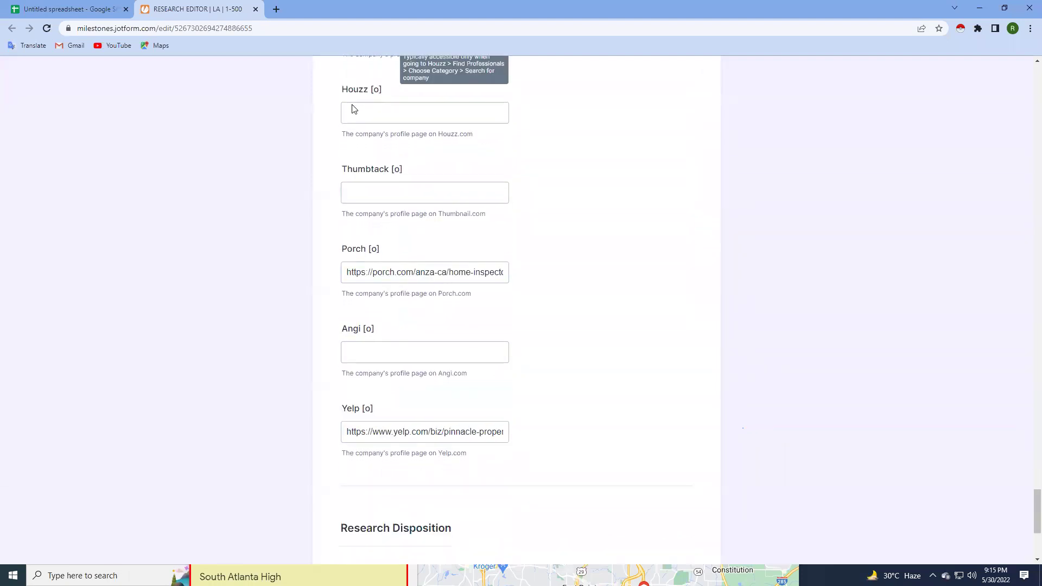
pyautogui.scroll(-5, 353, 109)
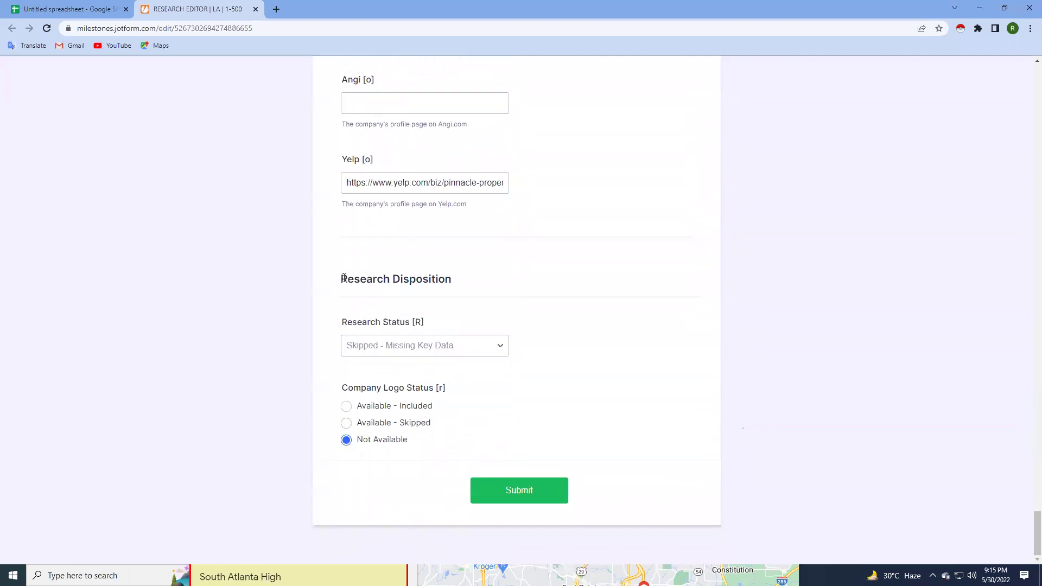
pyautogui.moveTo(344, 278); pyautogui.dragTo(470, 283)
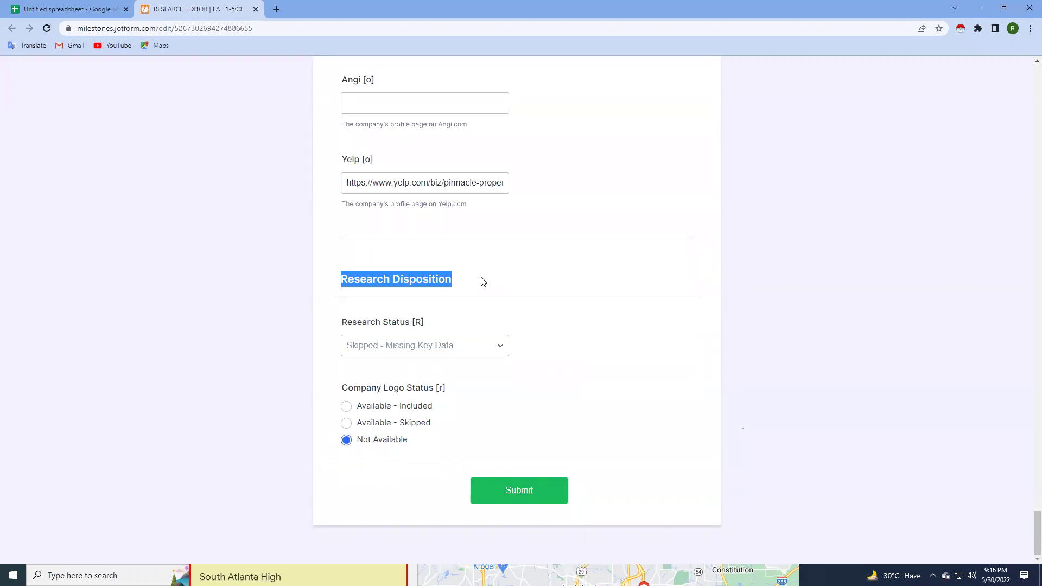
pyautogui.scroll(7, 722, 320)
# Reopen the submission from the spreadsheet's edit link and close the duplicate form tab.
pyautogui.moveTo(1036, 493); pyautogui.dragTo(1036, 70)
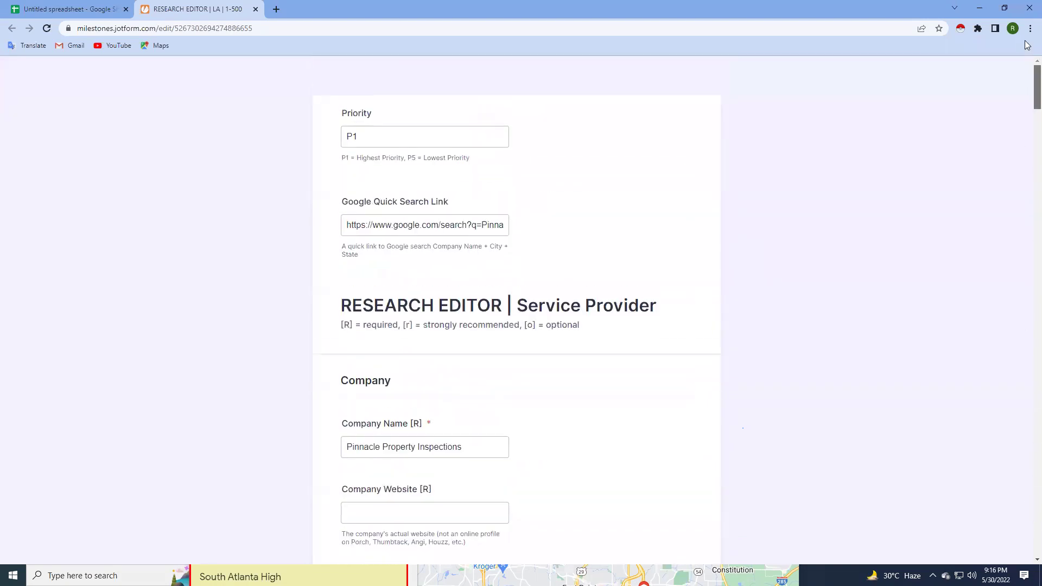
pyautogui.click(38, 9)
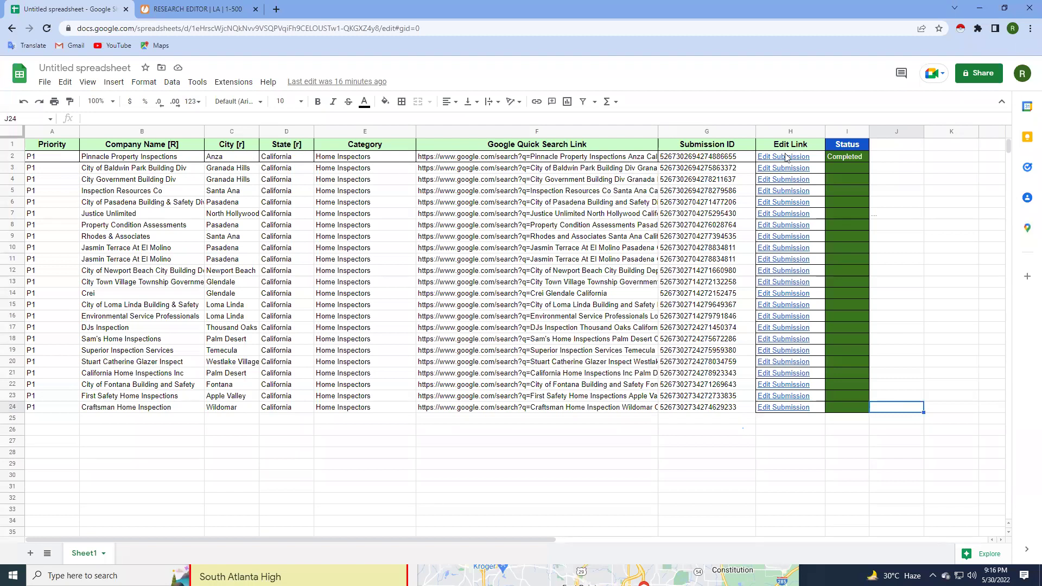
pyautogui.moveTo(784, 168)
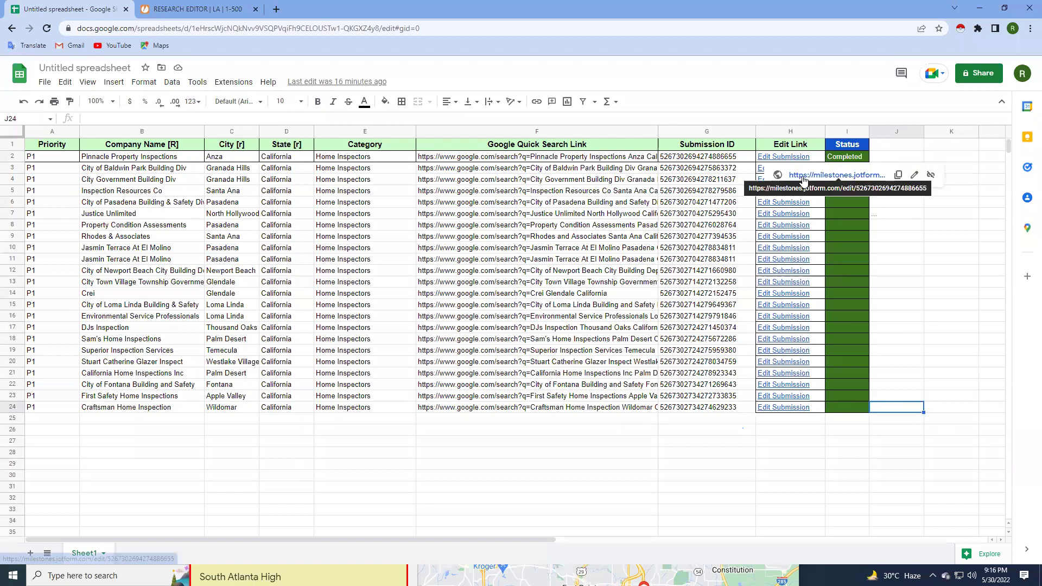
pyautogui.click(803, 176)
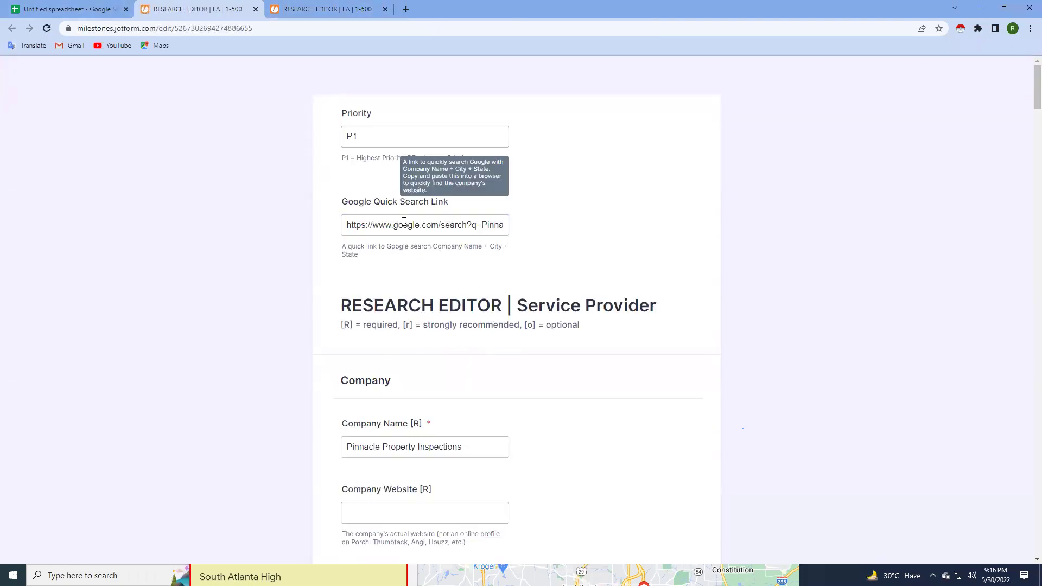
pyautogui.click(115, 28)
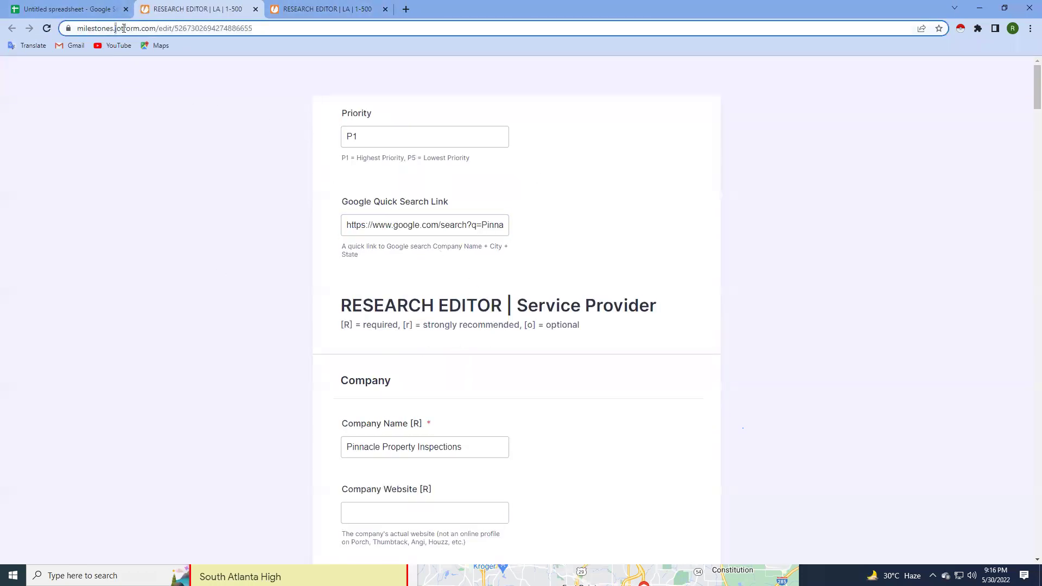
pyautogui.doubleClick(141, 31)
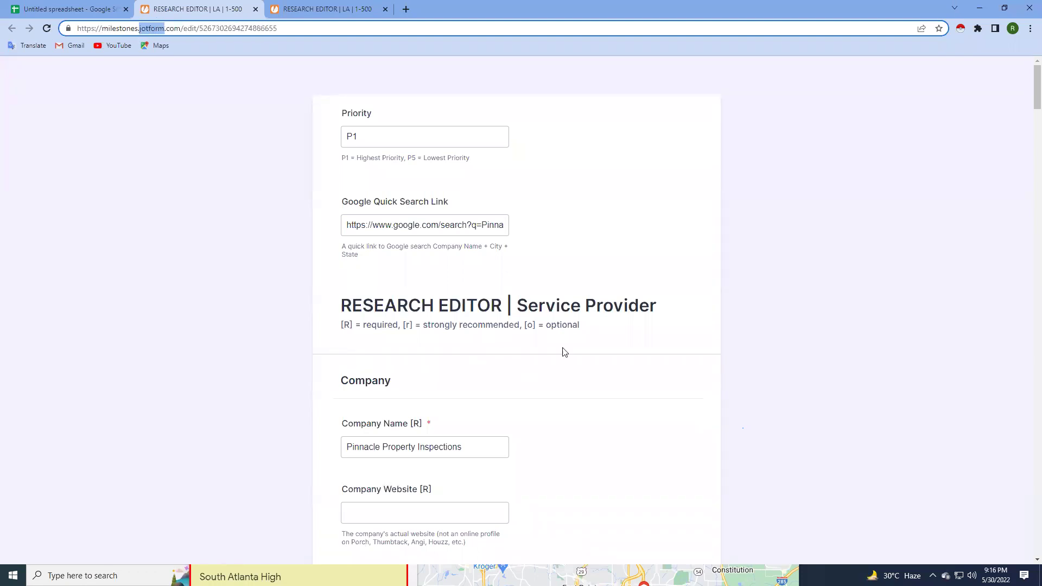
pyautogui.click(359, 11)
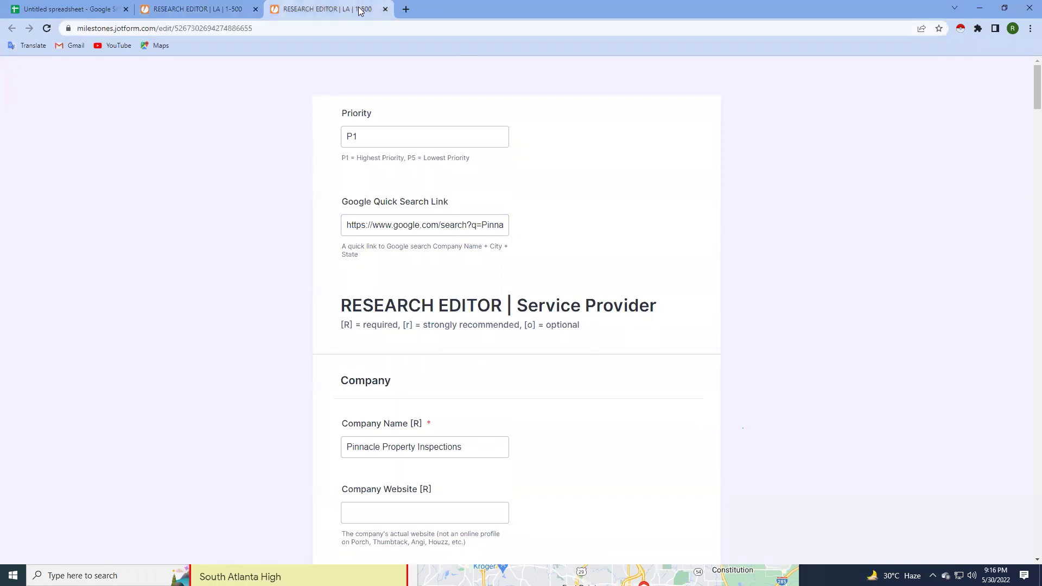
pyautogui.click(385, 9)
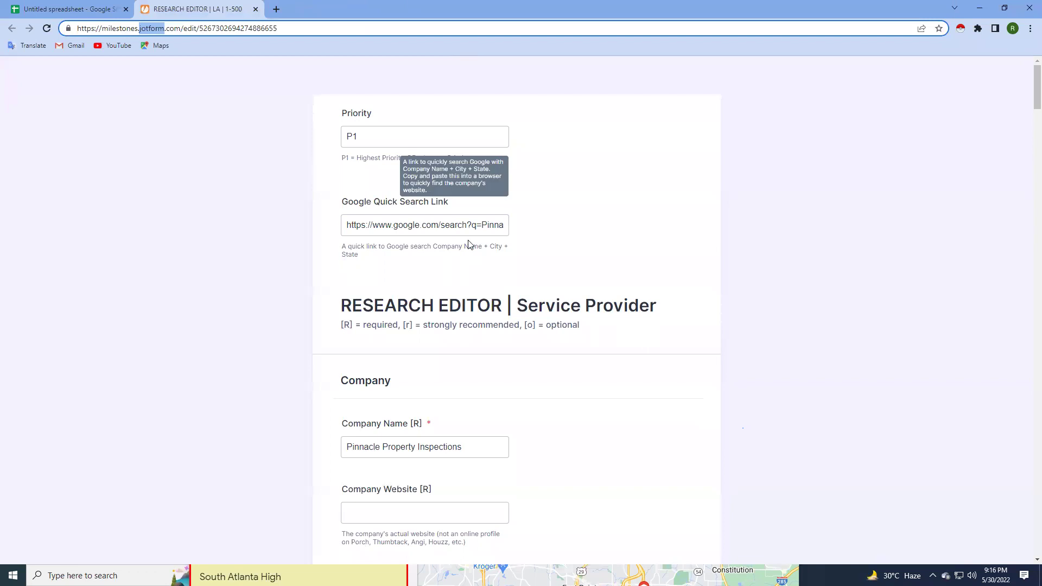
# Select the whole Google Quick Search Link URL.
pyautogui.click(558, 185)
pyautogui.click(348, 204)
pyautogui.moveTo(349, 203); pyautogui.dragTo(461, 214)
pyautogui.click(352, 232)
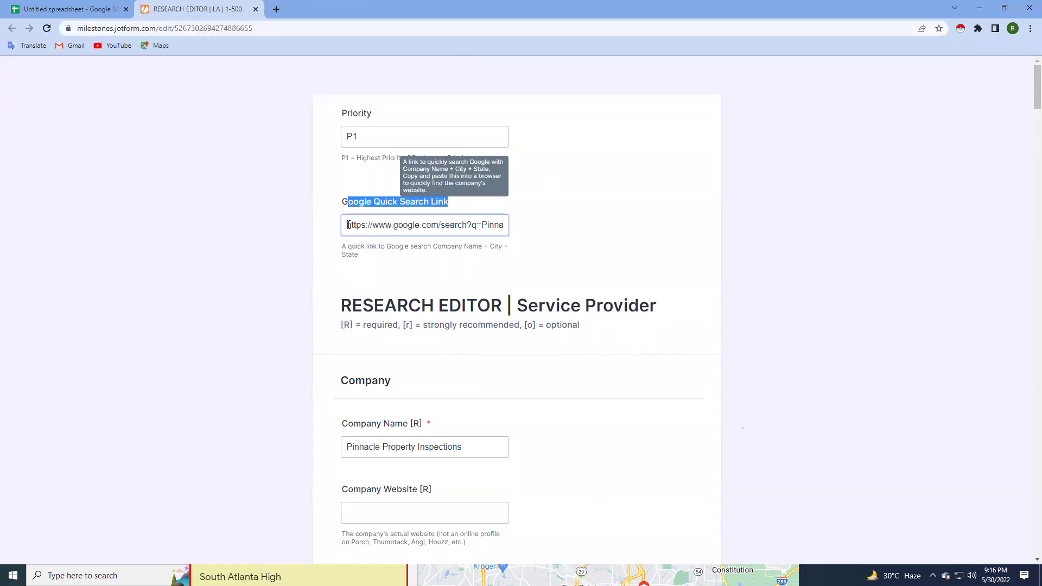
pyautogui.click(348, 225)
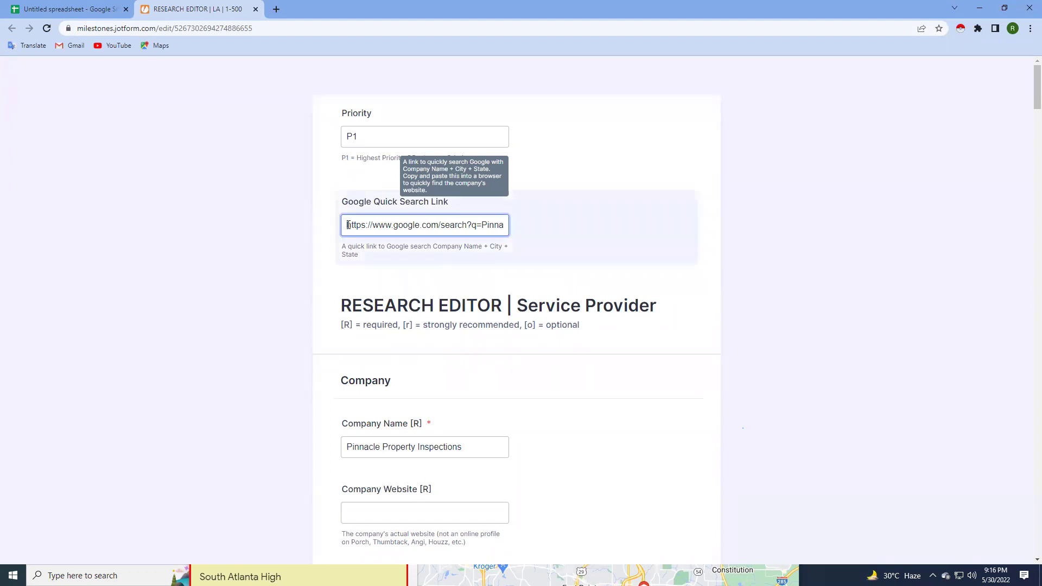
pyautogui.tripleClick(348, 225)
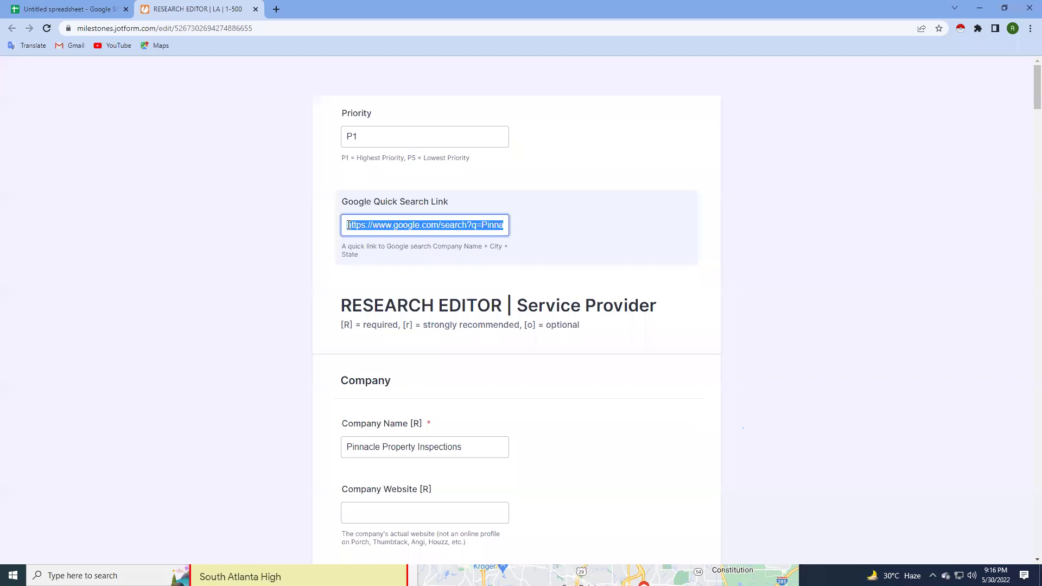
# Run the copied Google search link in a new tab.
pyautogui.click(276, 9)
pyautogui.click(287, 28)
pyautogui.write('https://www.google.com/search?q=Pinnacle Property Inspections Anza California')
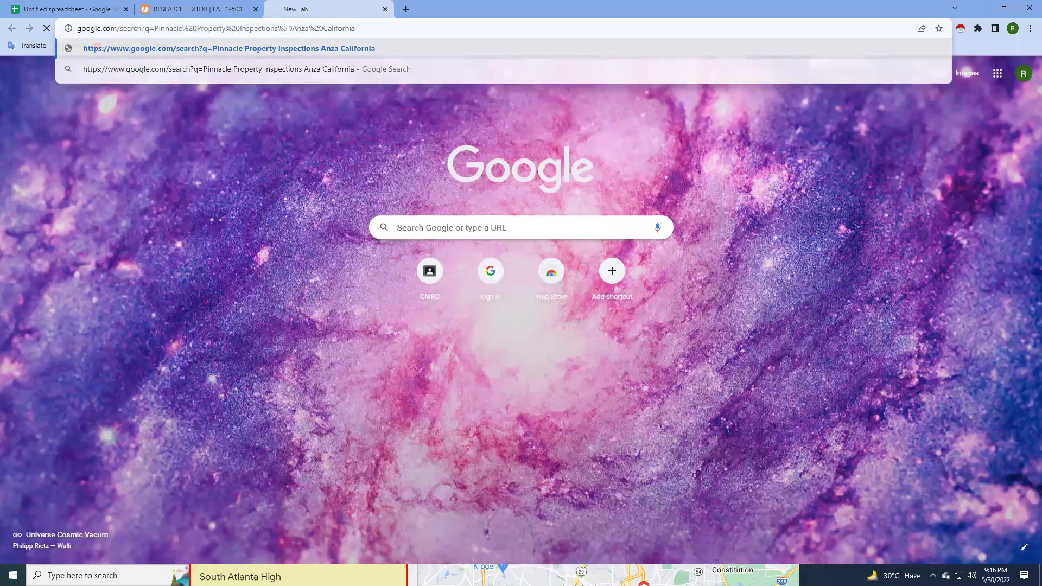
pyautogui.press('Return')
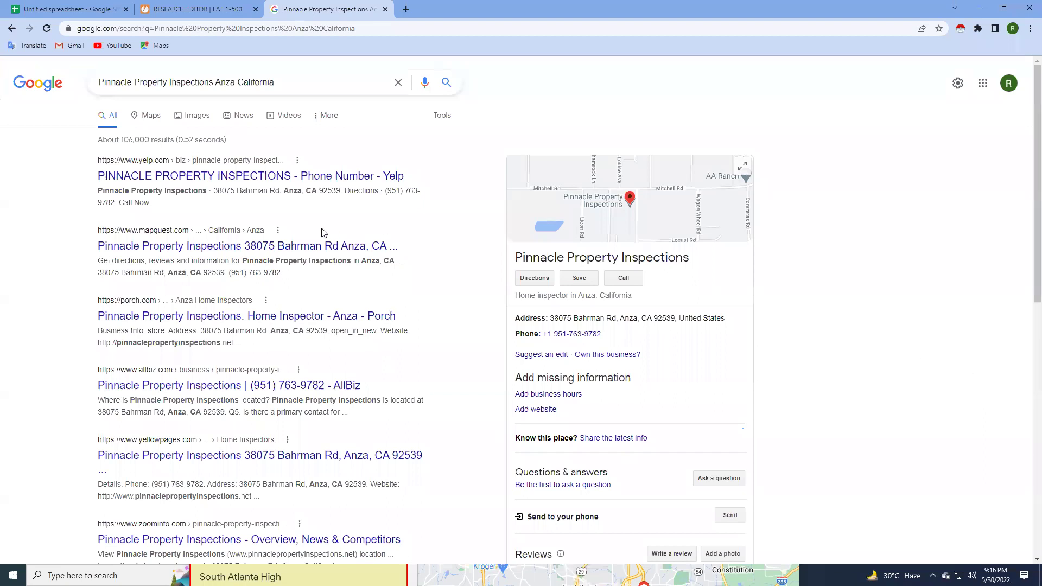
# Compare the form's prefilled company name with the results and reselect the search URL.
pyautogui.click(184, 9)
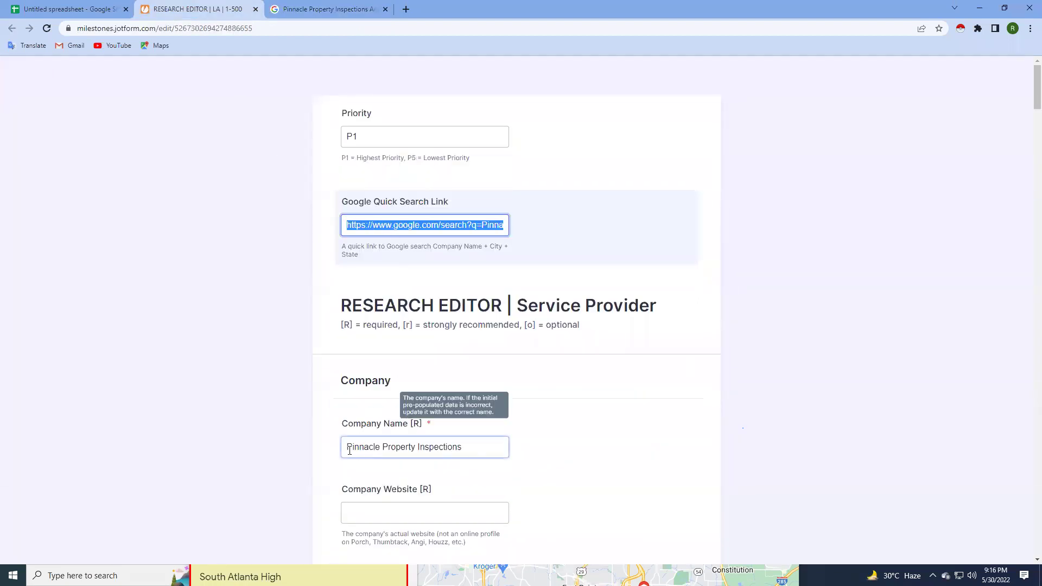
pyautogui.moveTo(350, 450); pyautogui.dragTo(474, 449)
pyautogui.click(283, 7)
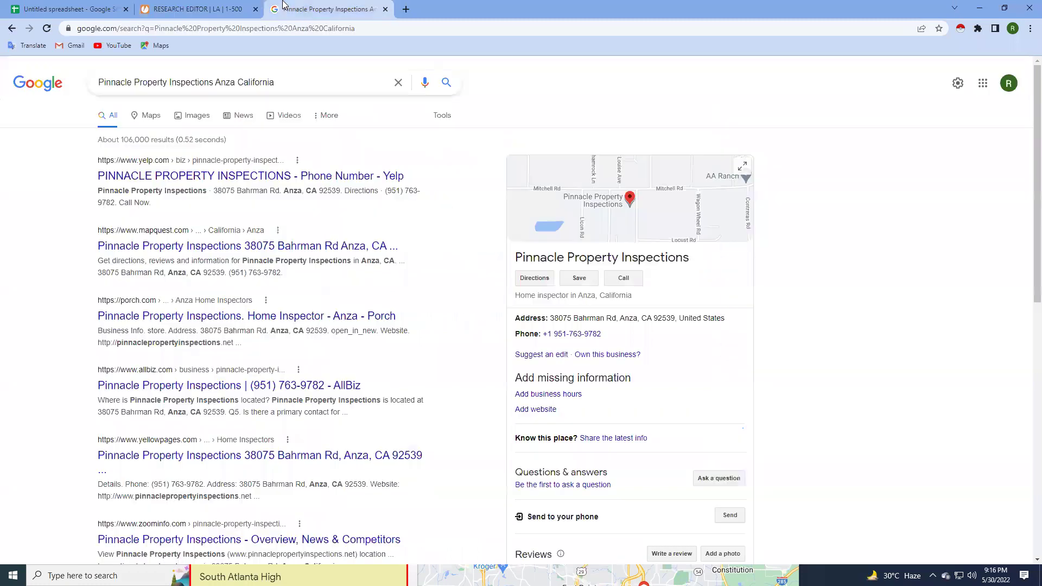
pyautogui.click(184, 9)
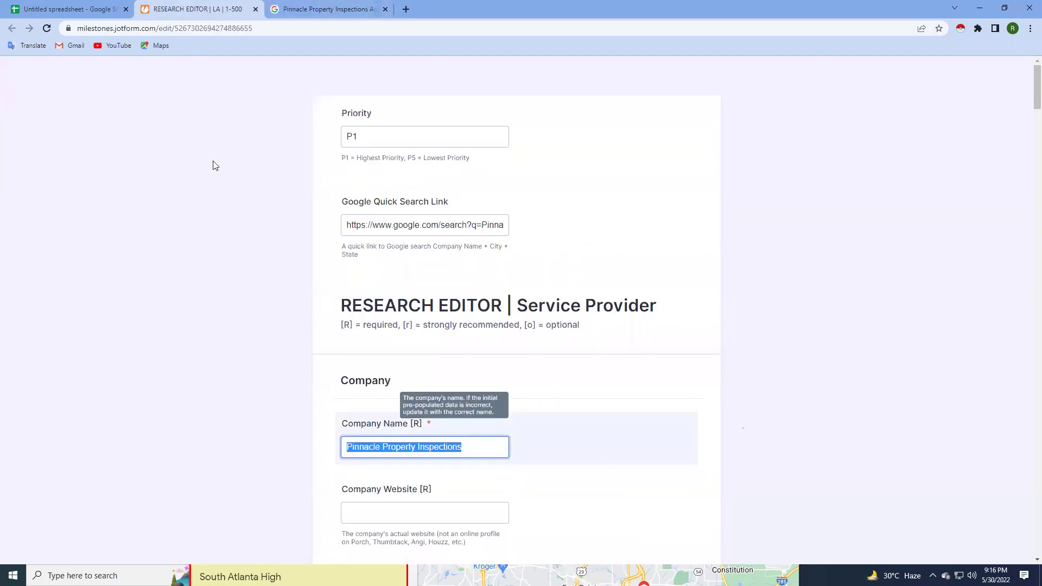
pyautogui.moveTo(345, 202); pyautogui.dragTo(454, 208)
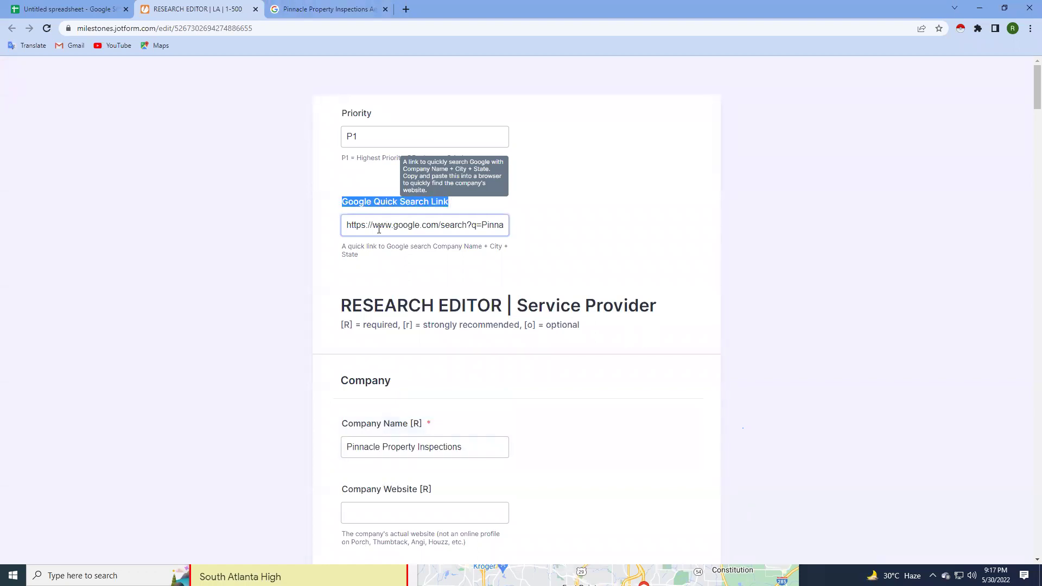
pyautogui.moveTo(344, 223); pyautogui.dragTo(751, 215)
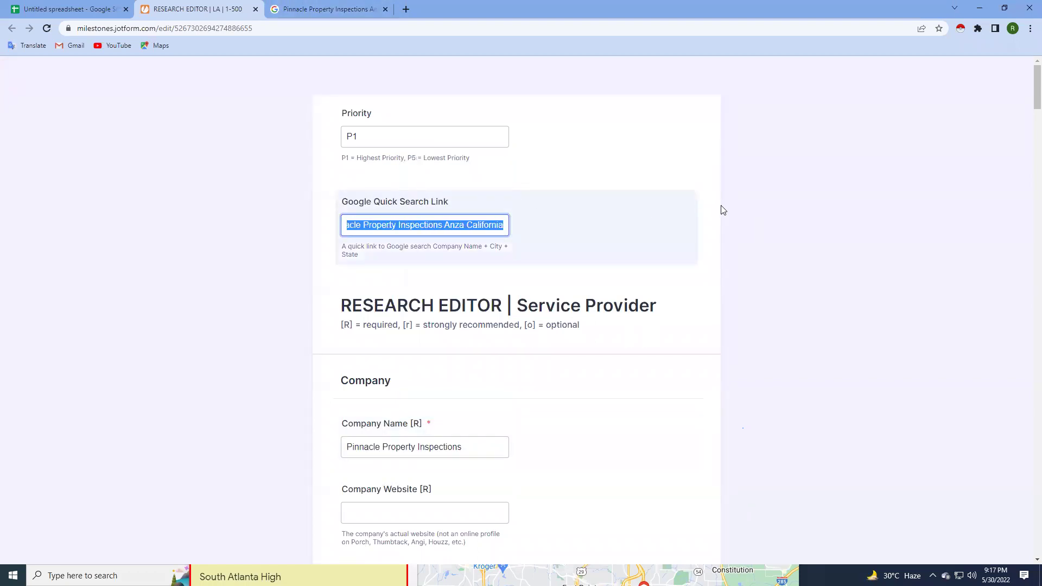
pyautogui.click(335, 7)
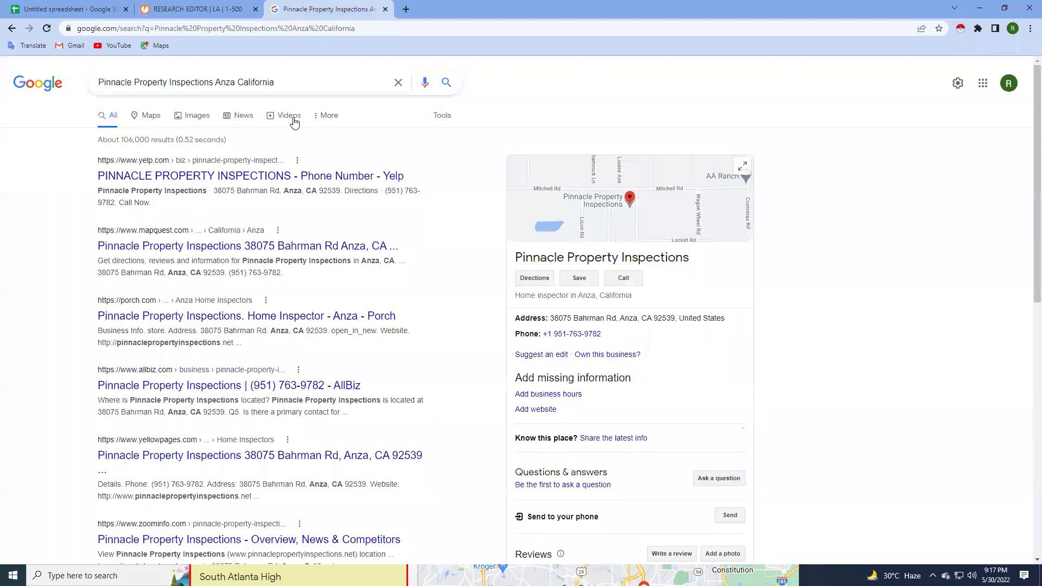
pyautogui.scroll(-2, 663, 240)
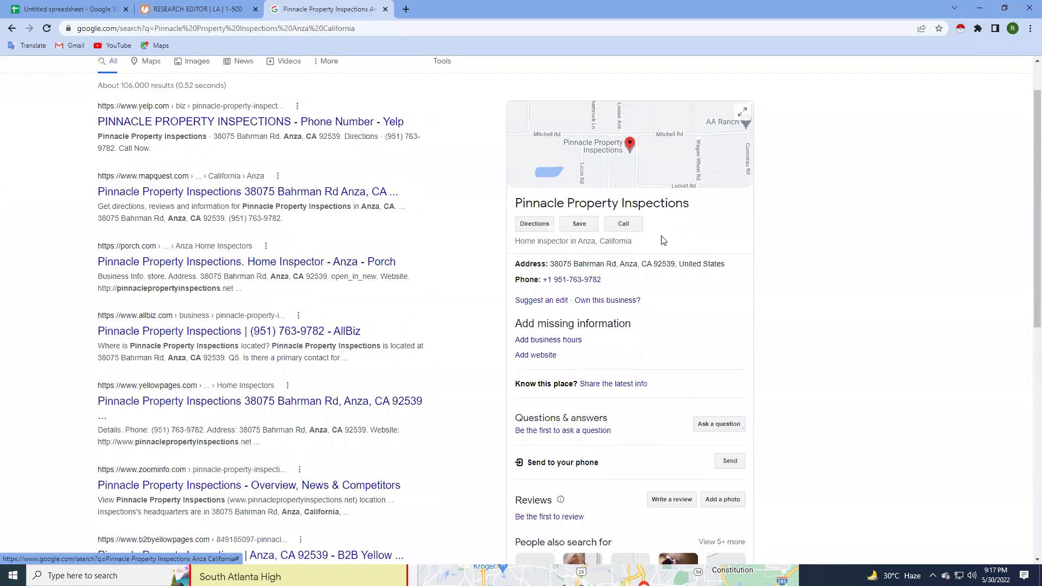
pyautogui.scroll(1, 663, 240)
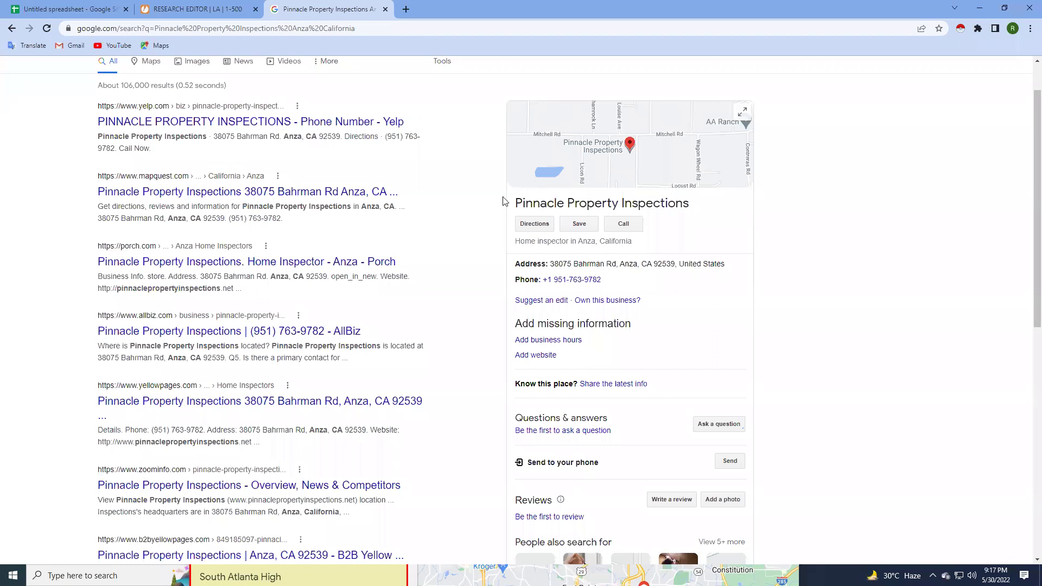
pyautogui.scroll(-3, 498, 283)
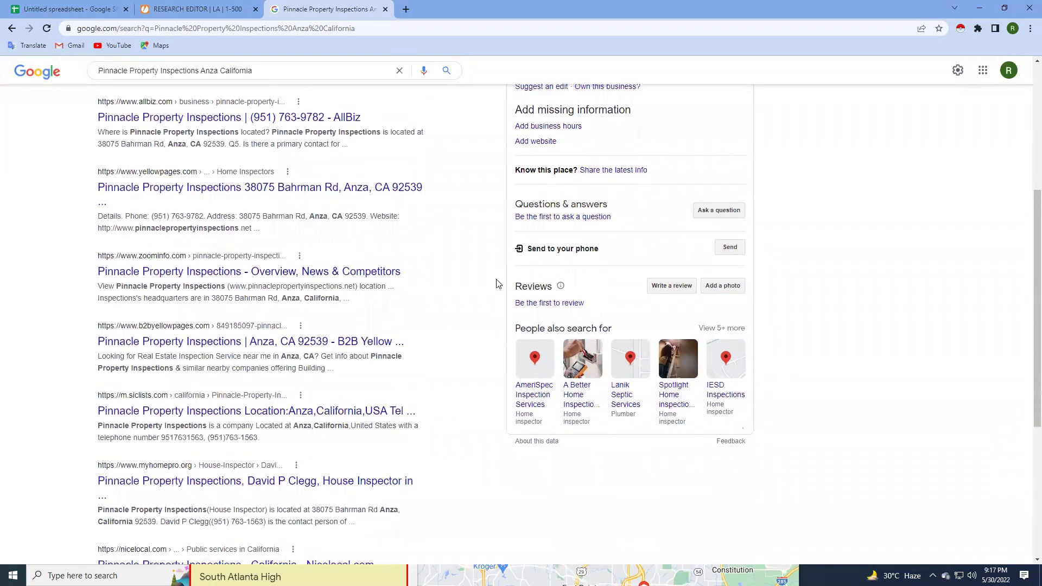
pyautogui.scroll(2, 499, 283)
pyautogui.scroll(1, 499, 284)
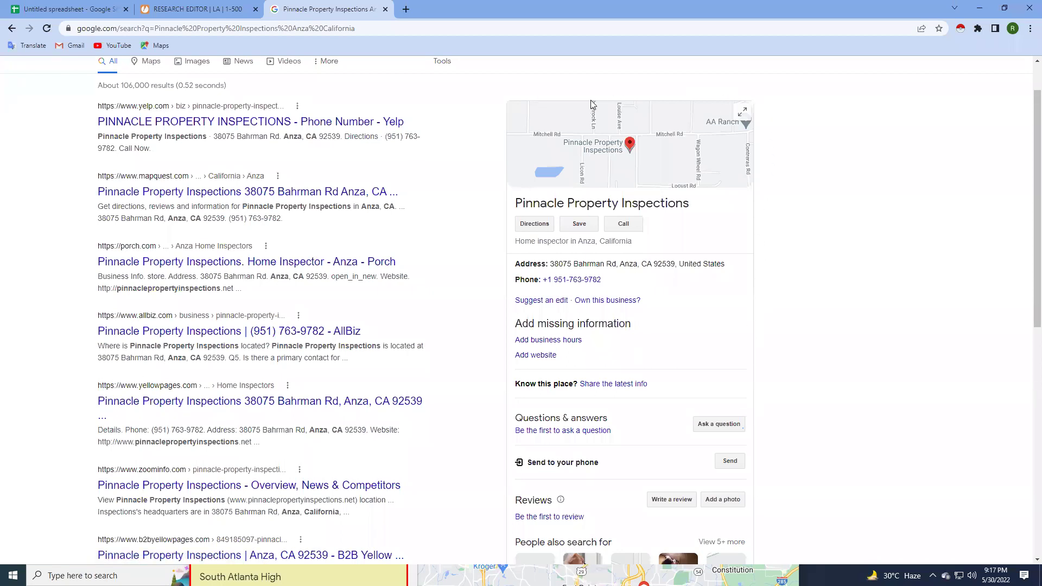
pyautogui.scroll(1, 516, 235)
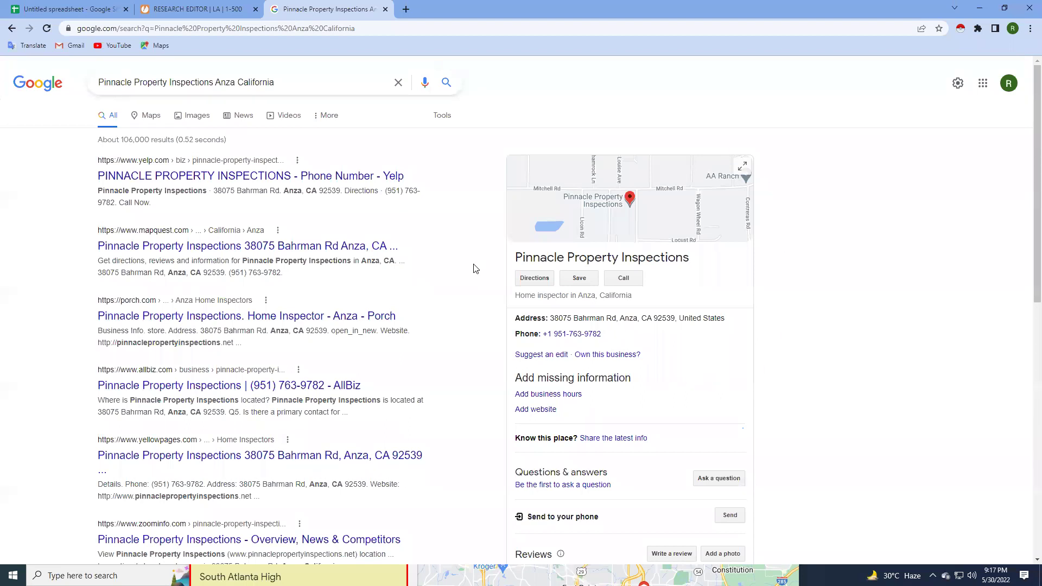
pyautogui.scroll(-2, 485, 244)
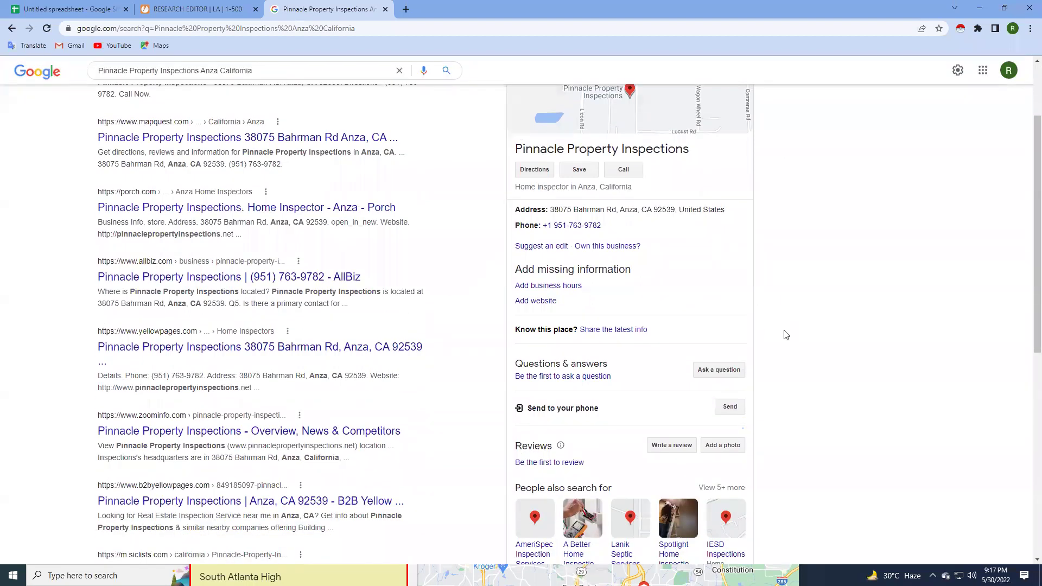
pyautogui.scroll(2, 787, 335)
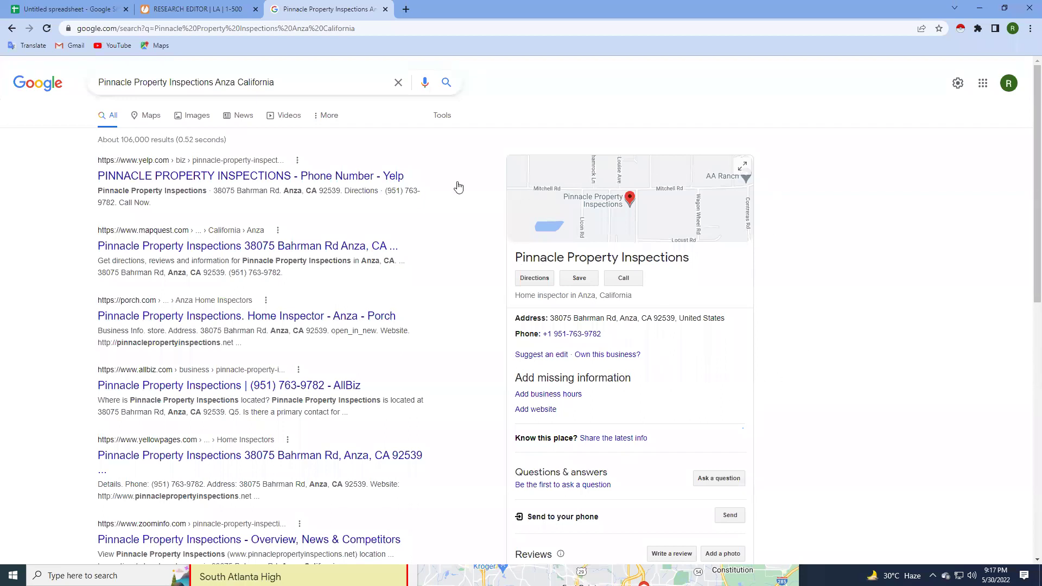
pyautogui.moveTo(110, 81); pyautogui.dragTo(166, 79)
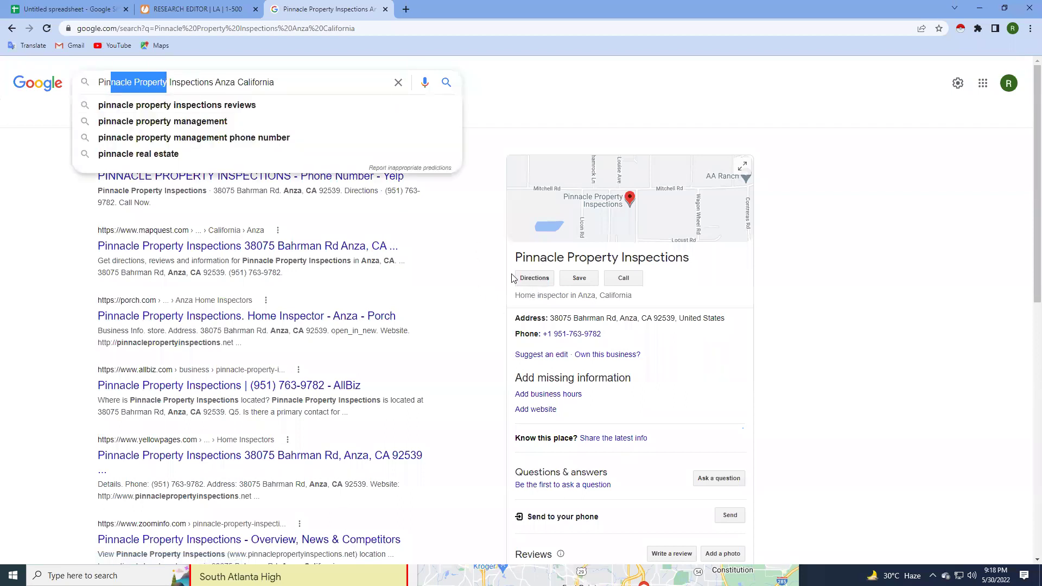
# Close the search autocomplete dropdown to reveal the Pinnacle Property Inspections results.
pyautogui.click(502, 96)
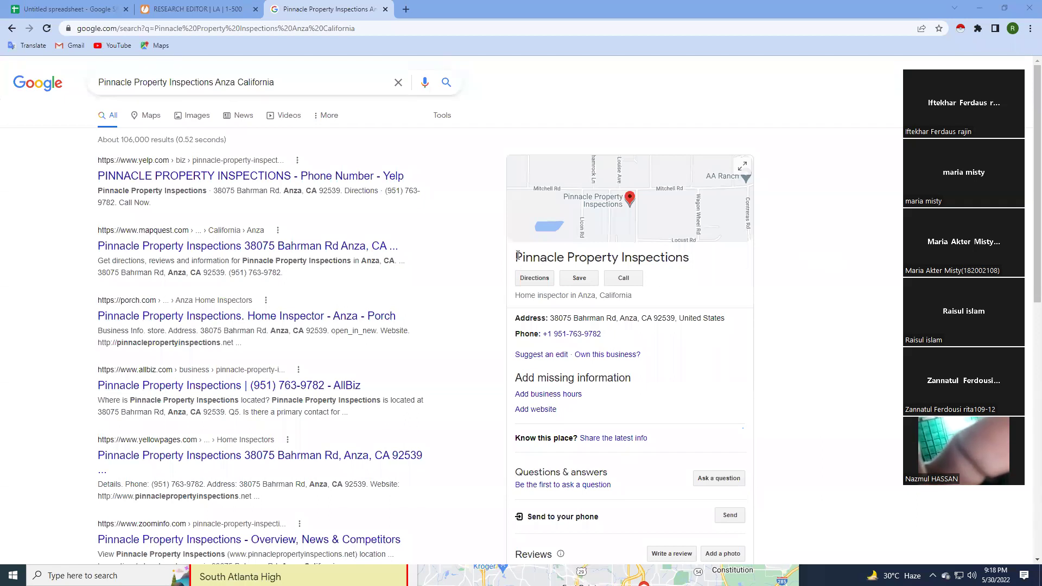
pyautogui.moveTo(516, 258); pyautogui.dragTo(672, 270)
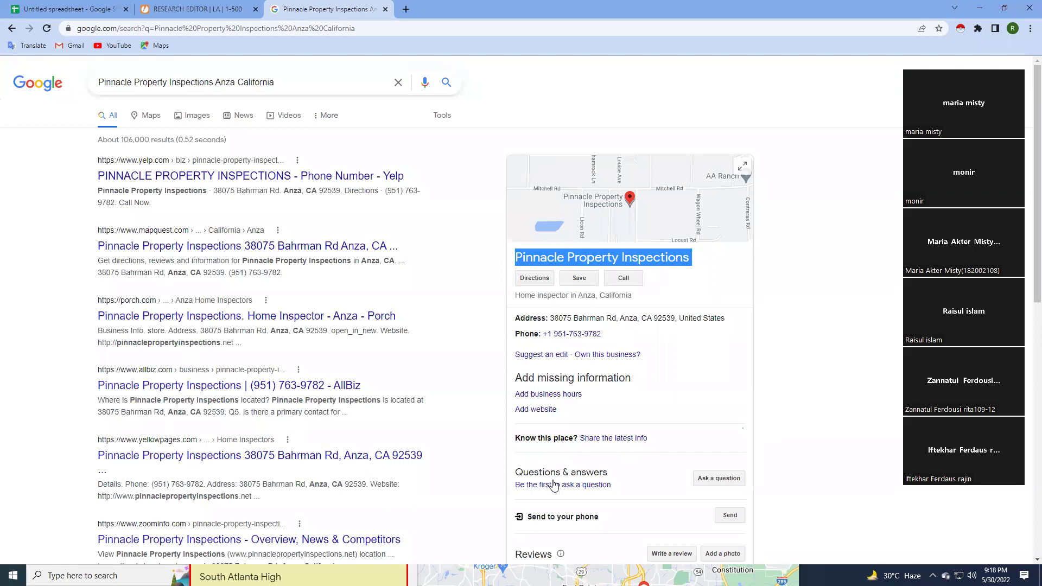
pyautogui.click(480, 300)
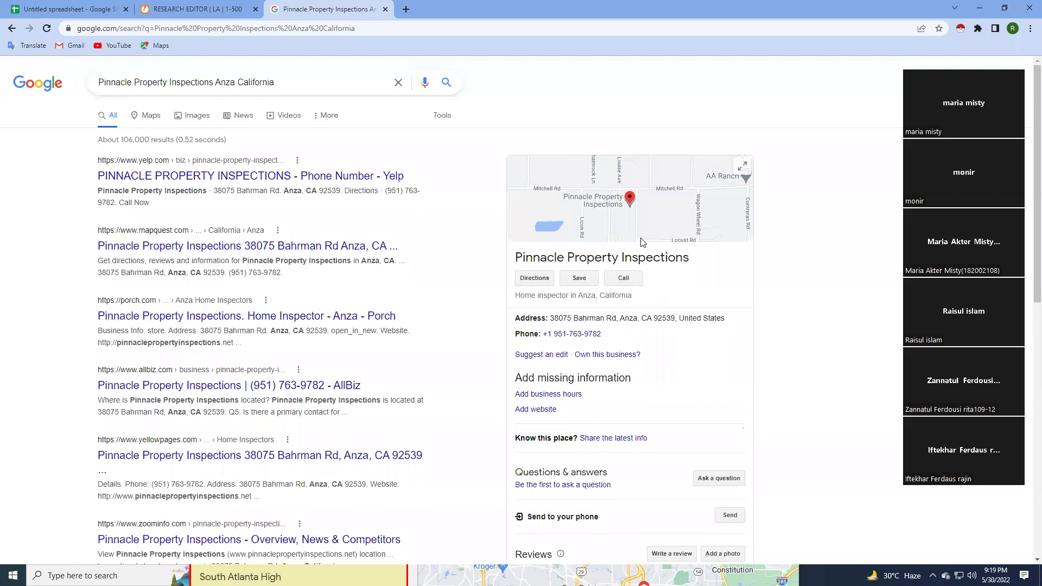
pyautogui.moveTo(557, 258); pyautogui.dragTo(723, 273)
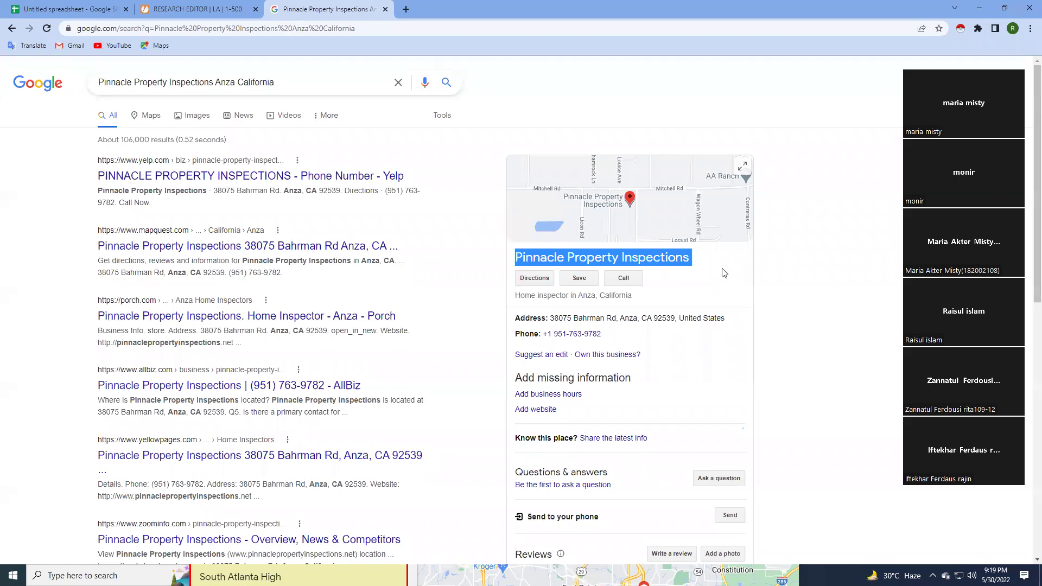
pyautogui.scroll(-1, 723, 273)
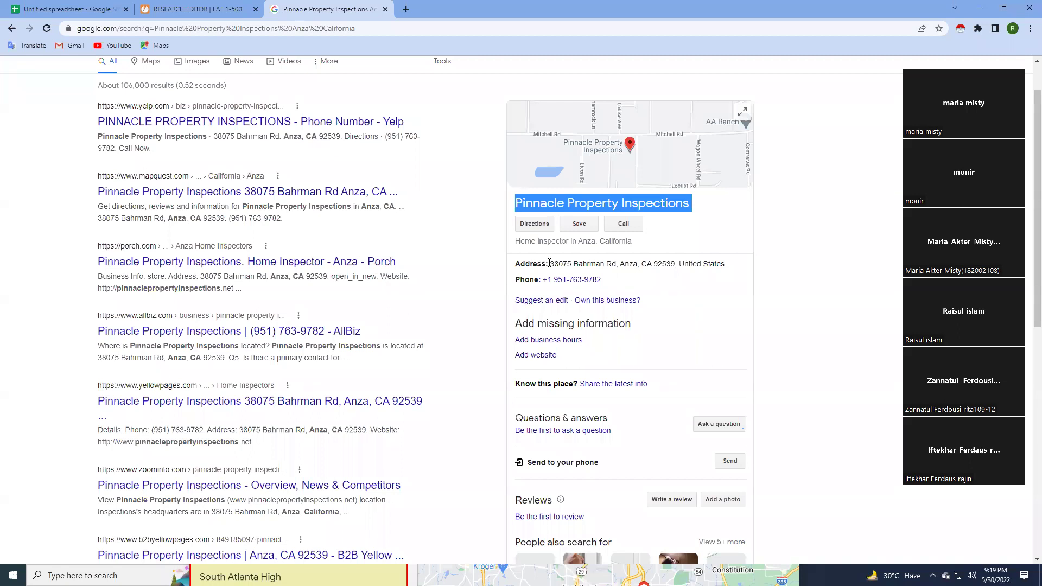
pyautogui.moveTo(549, 262); pyautogui.dragTo(752, 260)
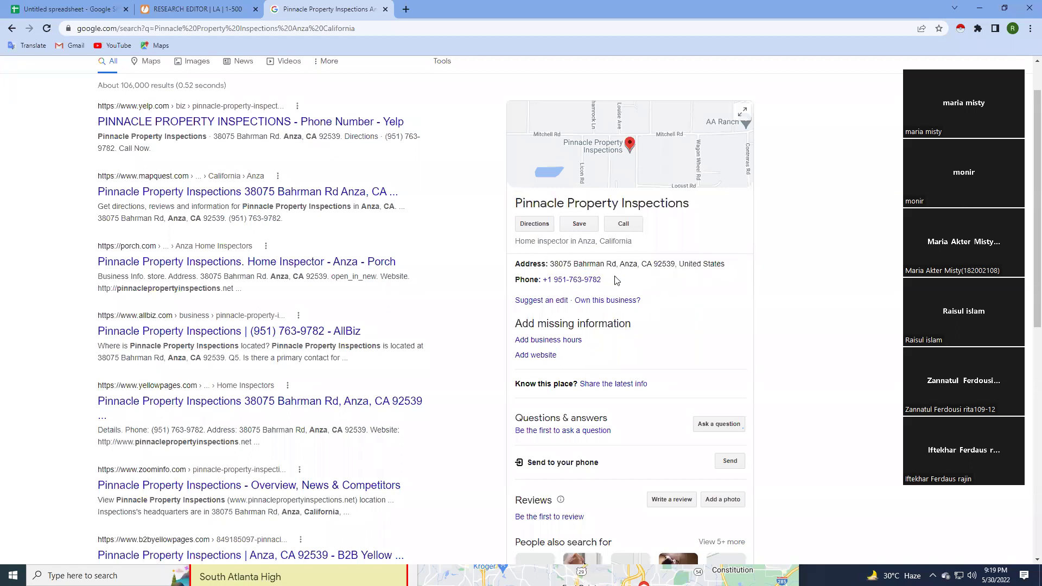
pyautogui.moveTo(603, 280); pyautogui.dragTo(560, 263)
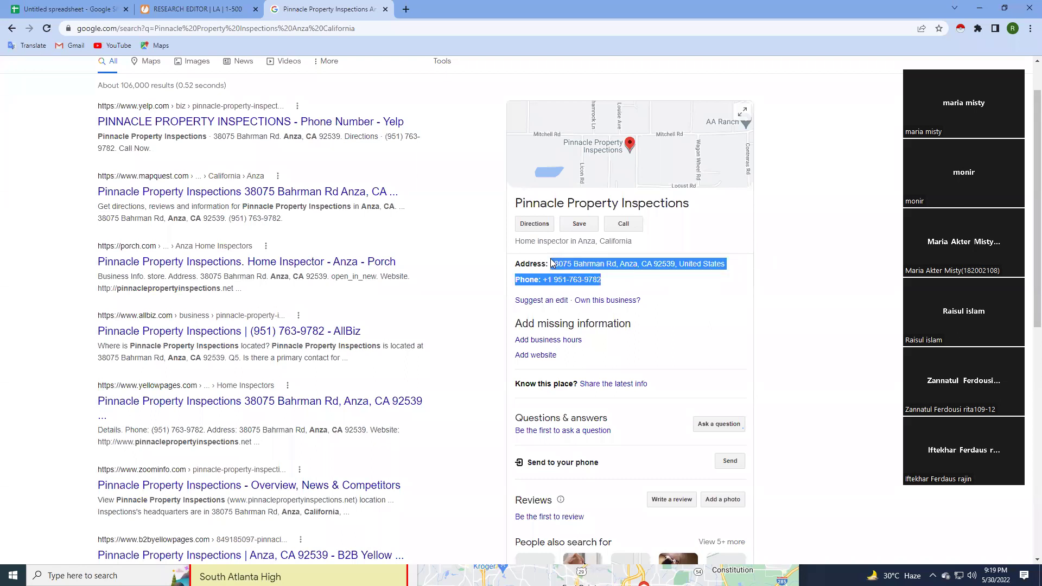
pyautogui.click(631, 283)
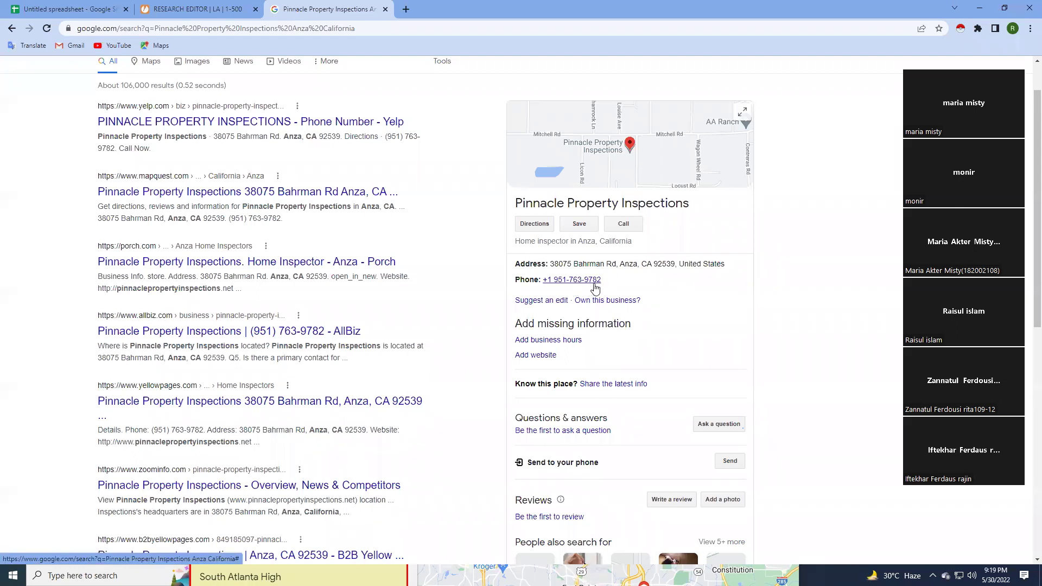
pyautogui.click(179, 8)
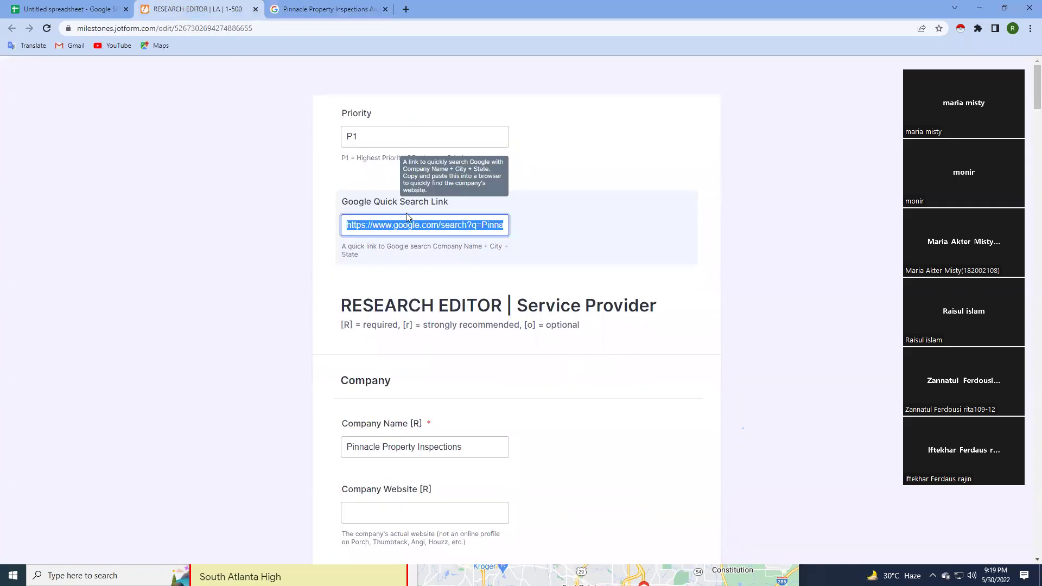
pyautogui.scroll(-3, 406, 213)
pyautogui.scroll(-2, 408, 211)
pyautogui.scroll(-2, 410, 208)
pyautogui.scroll(-2, 409, 209)
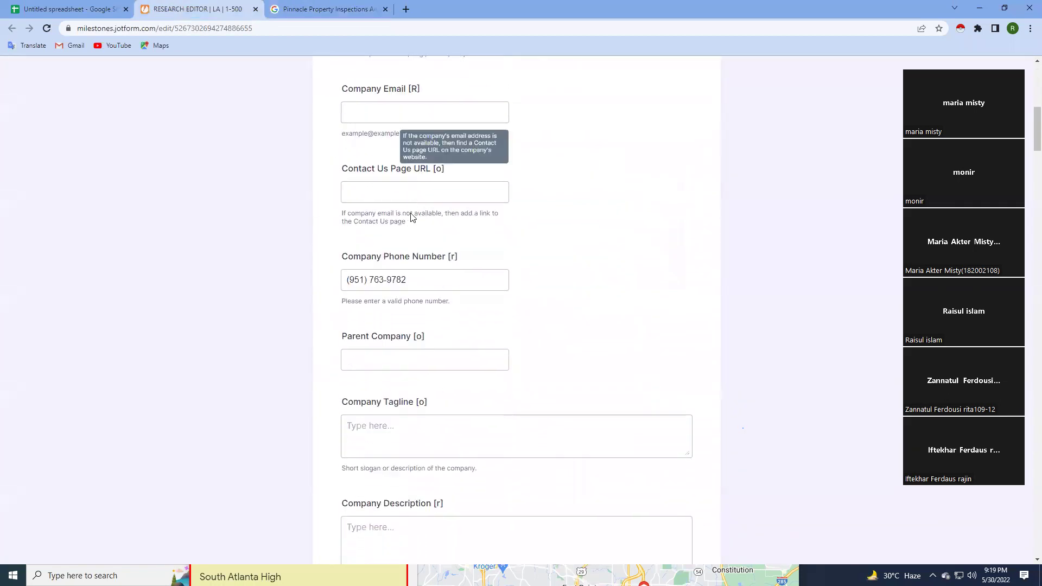
pyautogui.moveTo(406, 279)
pyautogui.mouseDown()
pyautogui.moveTo(387, 278)
pyautogui.moveTo(420, 280)
pyautogui.mouseUp()
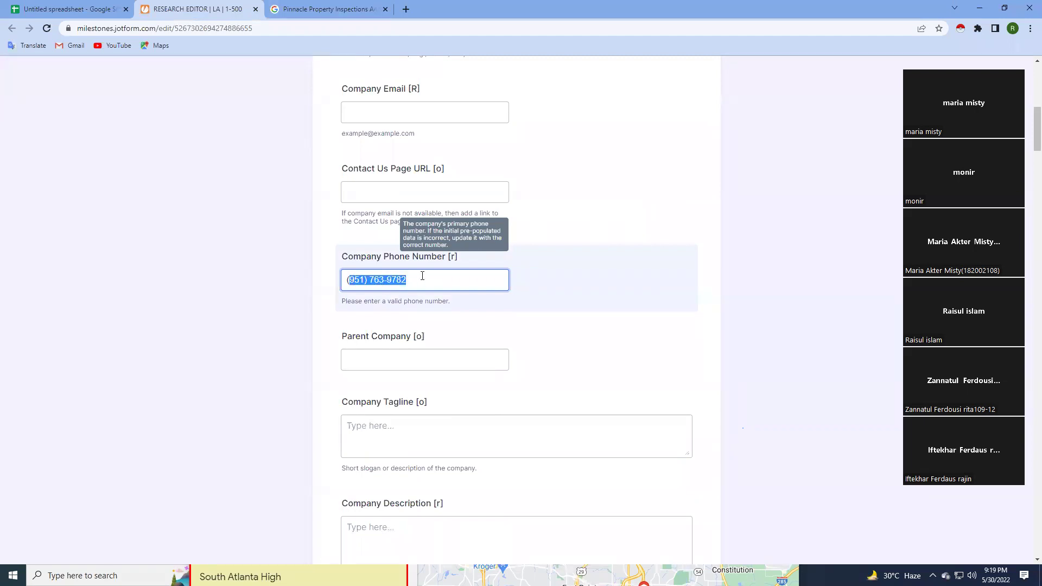
pyautogui.click(423, 274)
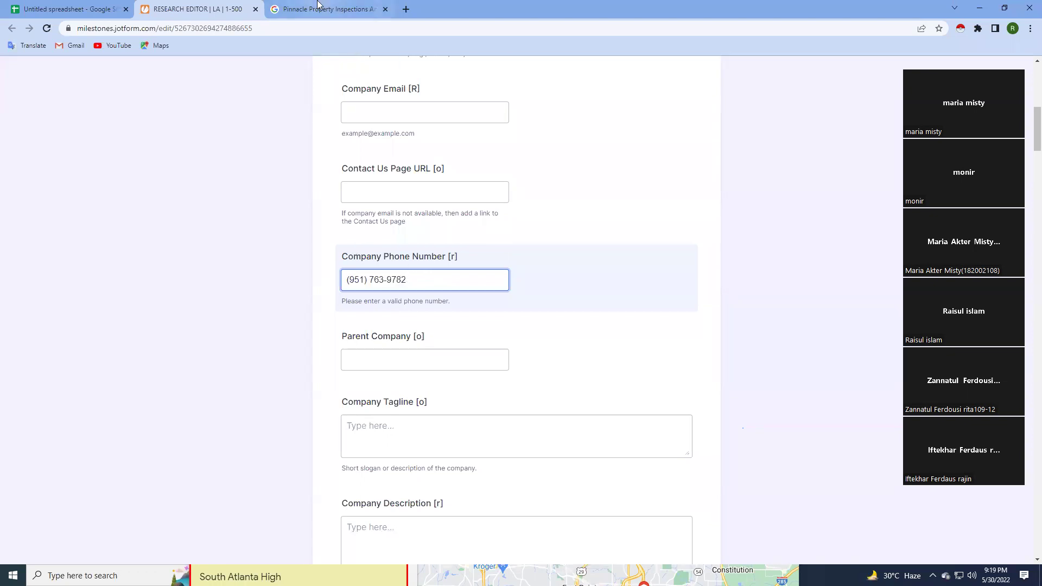
pyautogui.click(342, 8)
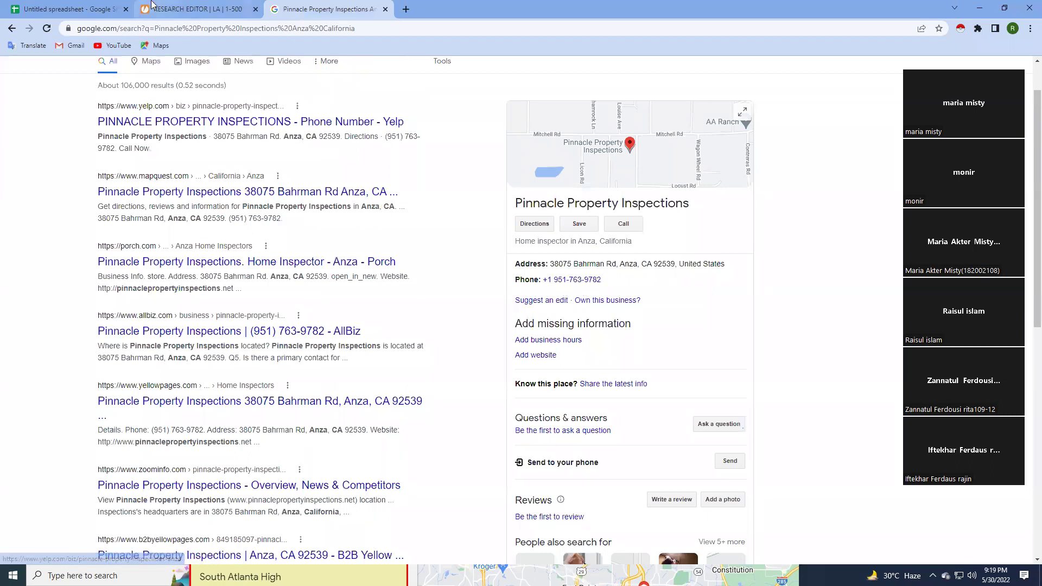
pyautogui.click(190, 9)
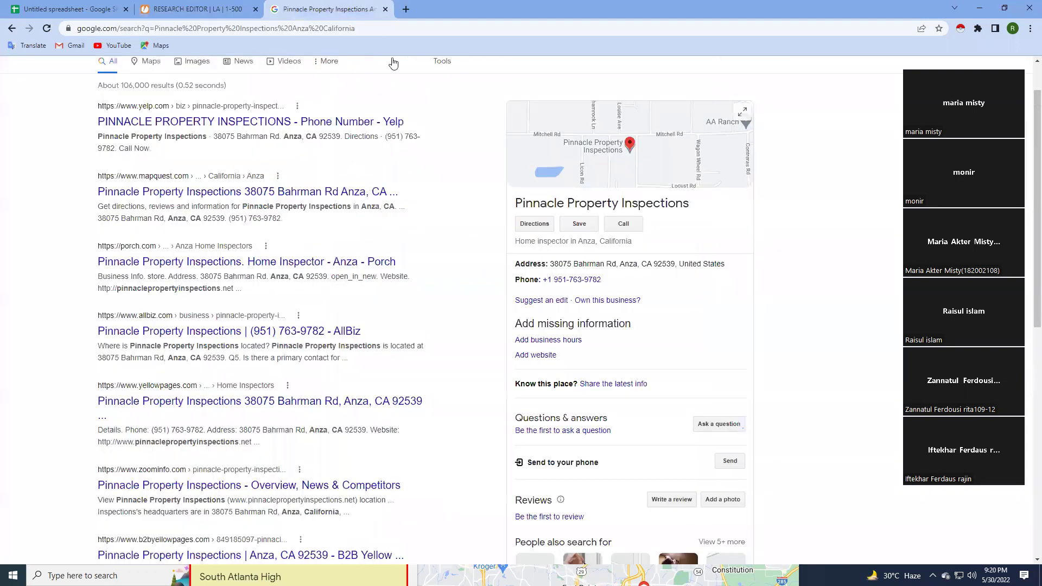
pyautogui.click(326, 9)
pyautogui.click(190, 9)
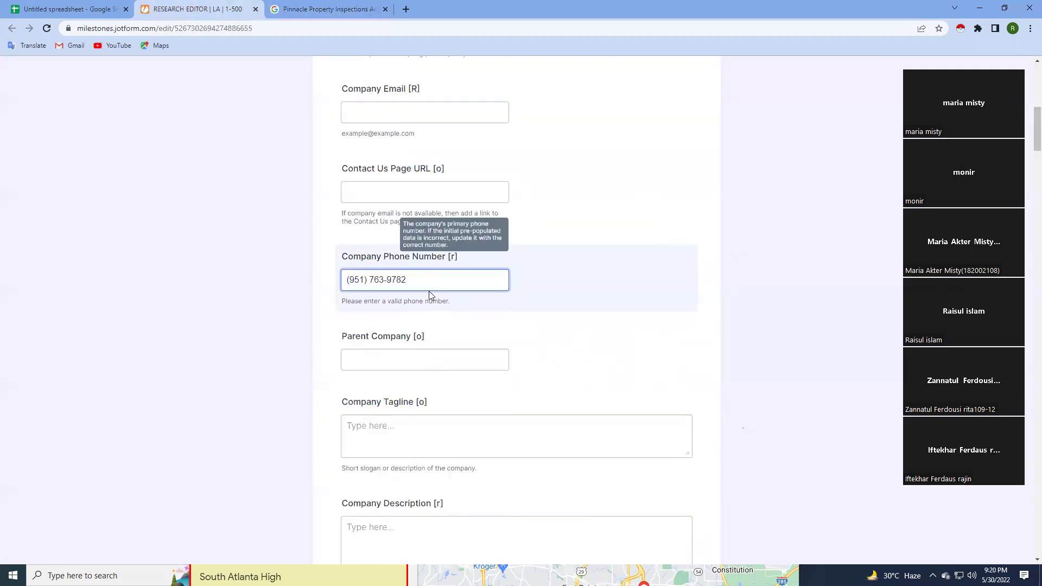
# Scroll down the form to the Address section.
pyautogui.scroll(-1, 430, 294)
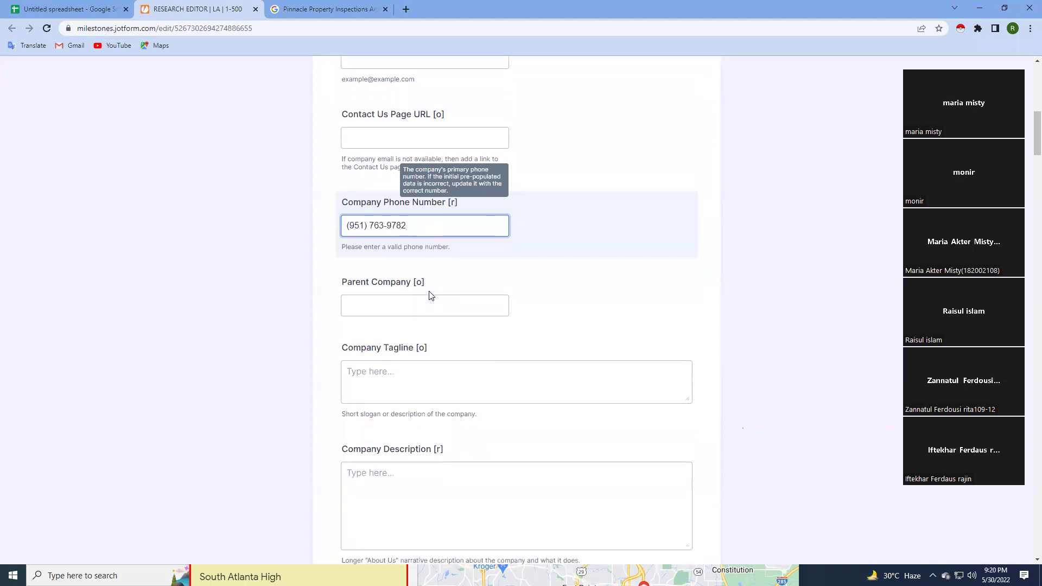
pyautogui.scroll(1, 427, 294)
pyautogui.scroll(4, 427, 294)
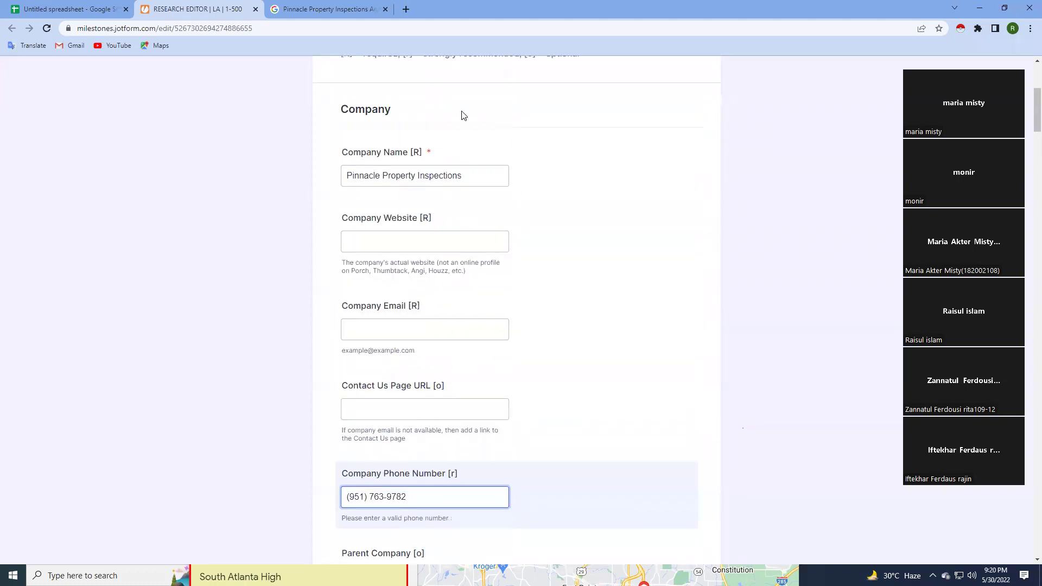
pyautogui.scroll(-2, 385, 369)
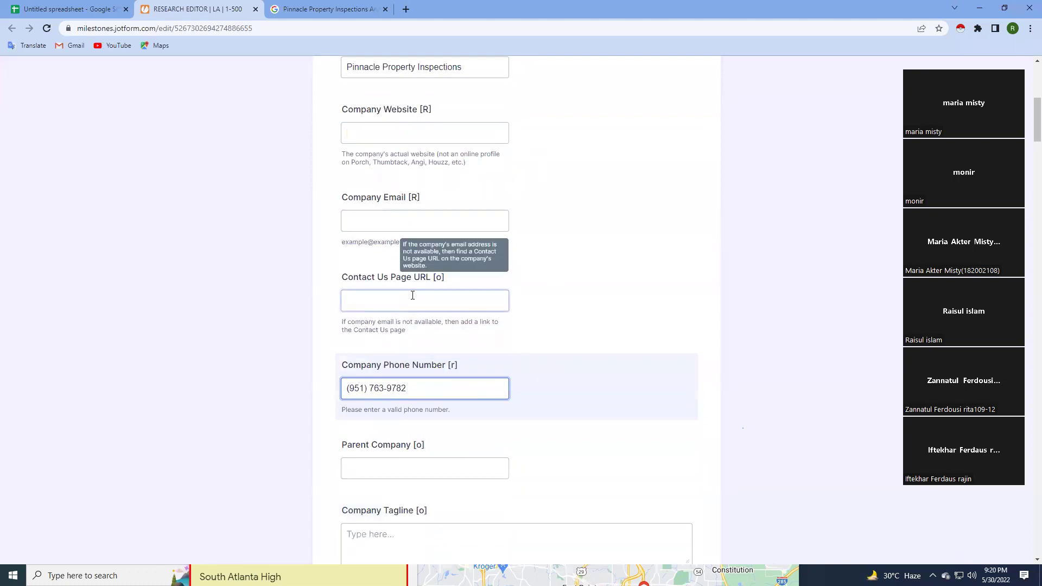
pyautogui.scroll(-3, 411, 288)
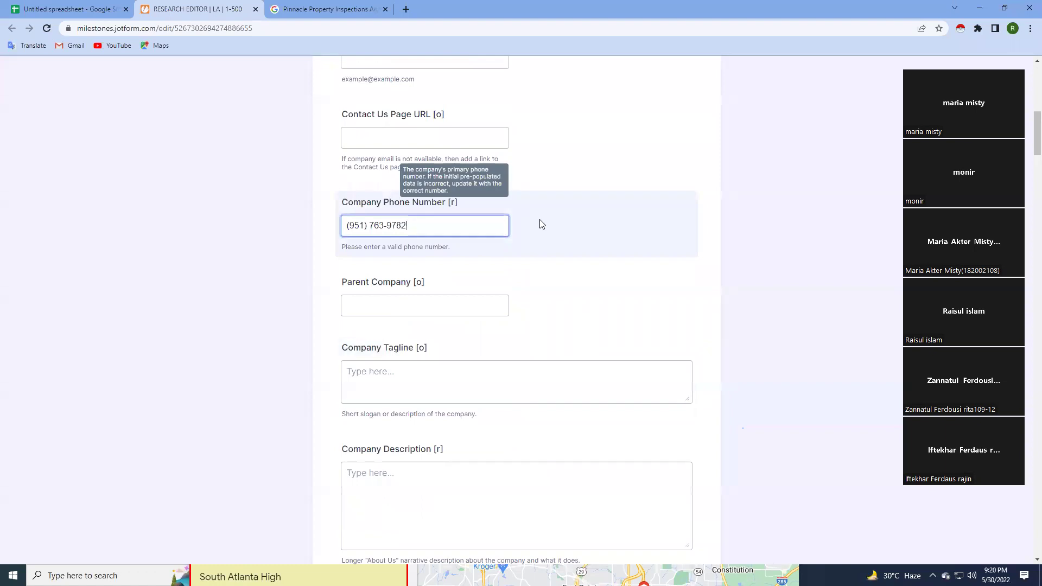
pyautogui.scroll(-3, 541, 225)
pyautogui.scroll(-1, 541, 225)
pyautogui.scroll(-2, 541, 223)
pyautogui.scroll(-3, 540, 219)
pyautogui.scroll(-3, 540, 219)
pyautogui.scroll(-2, 541, 219)
pyautogui.scroll(-1, 541, 219)
pyautogui.scroll(-1, 541, 219)
pyautogui.scroll(-1, 539, 219)
pyautogui.scroll(-1, 540, 218)
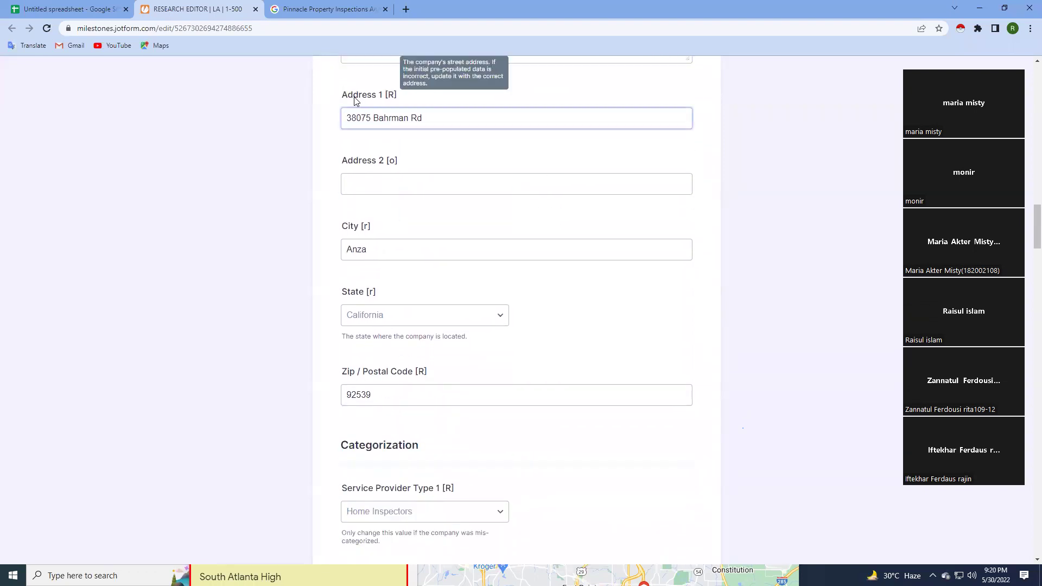
pyautogui.tripleClick(363, 97)
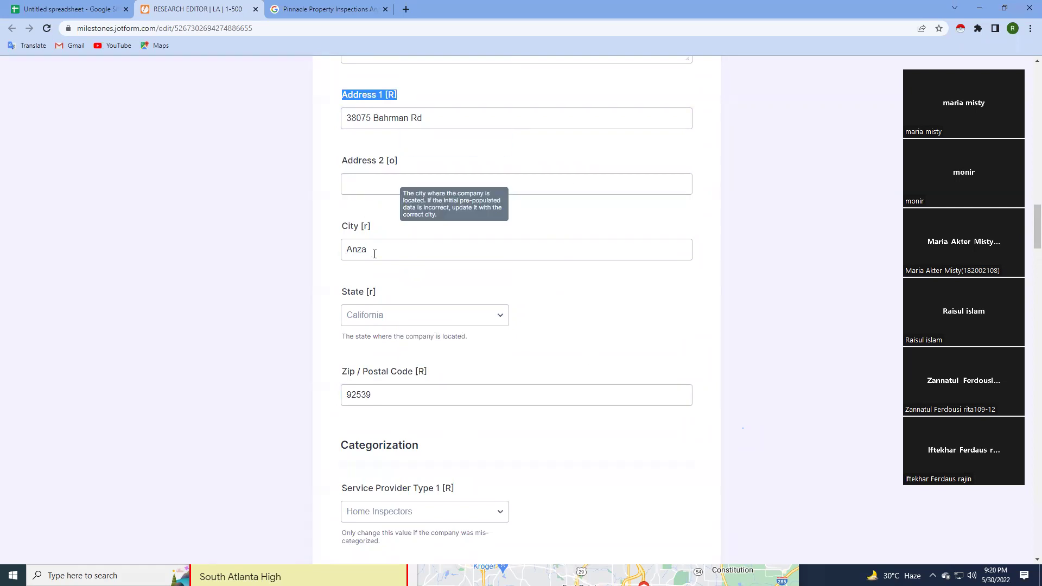
# Copy the business address from Google's business panel and return to the form.
pyautogui.click(321, 5)
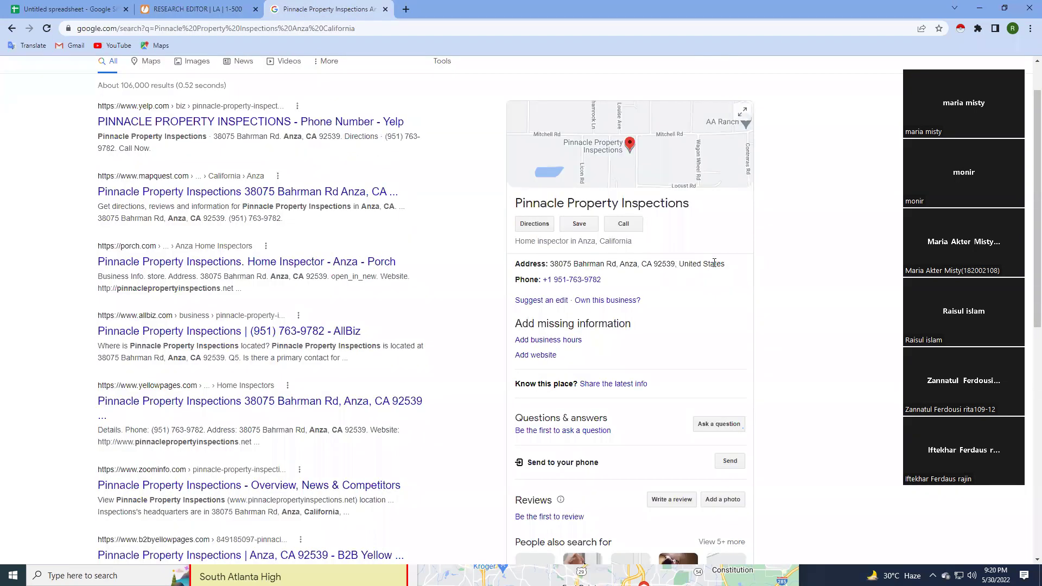
pyautogui.moveTo(728, 266); pyautogui.dragTo(550, 265)
pyautogui.hotkey('ctrl', 'c')
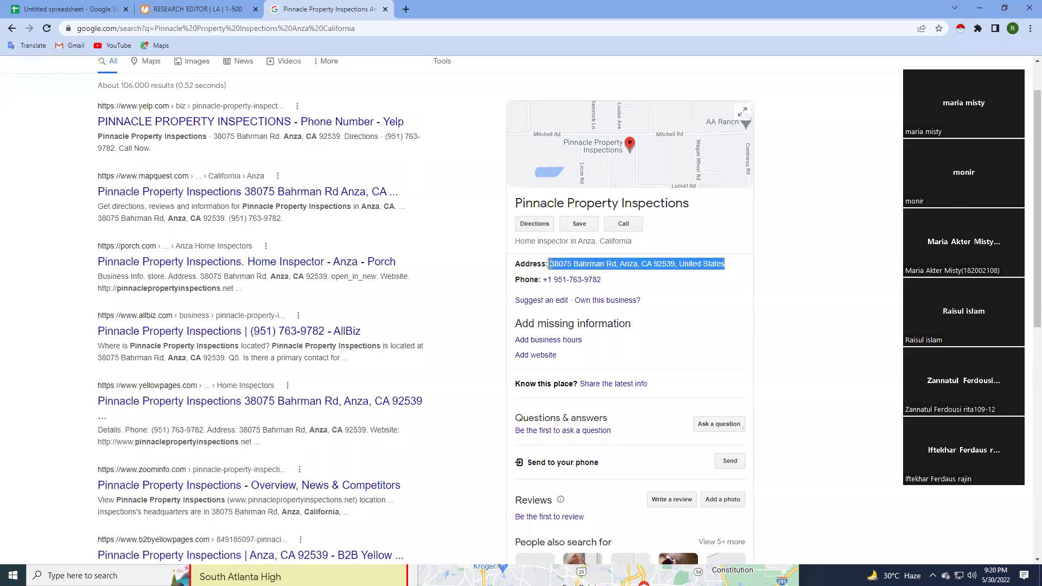
pyautogui.click(158, 7)
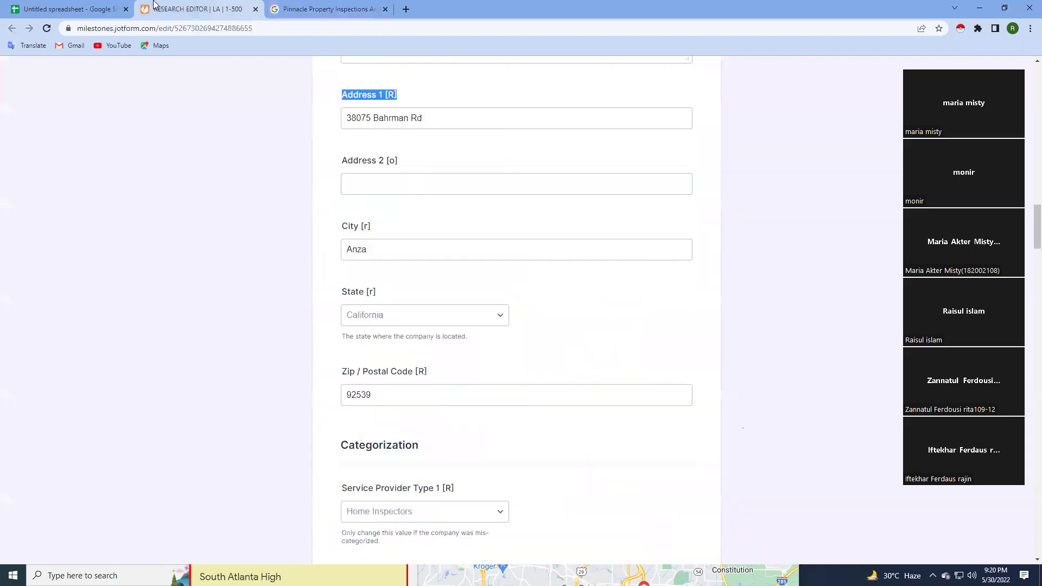
pyautogui.click(577, 182)
pyautogui.scroll(1, 576, 183)
pyautogui.click(380, 99)
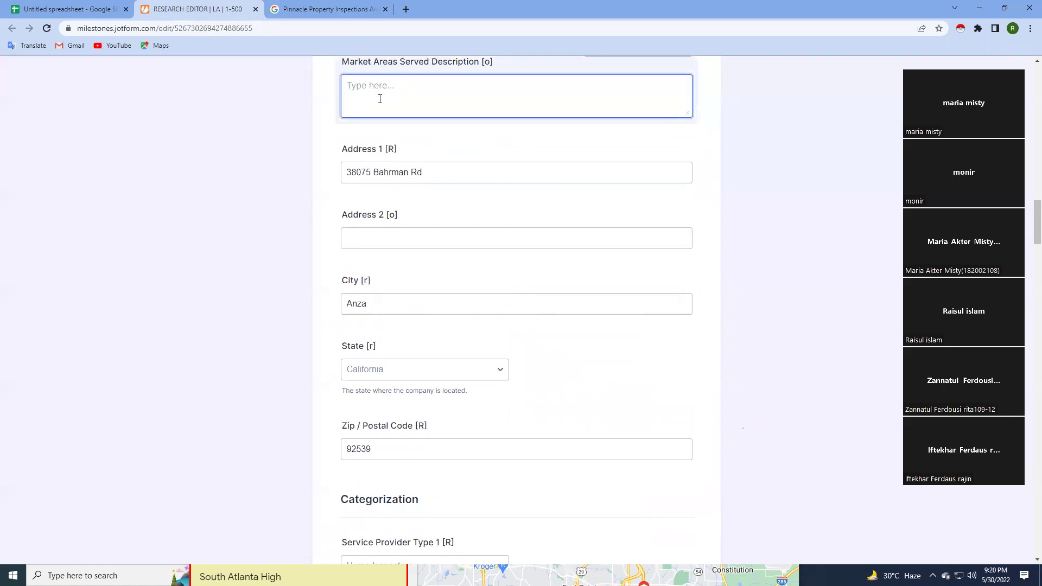
pyautogui.hotkey('ctrl', 'v')
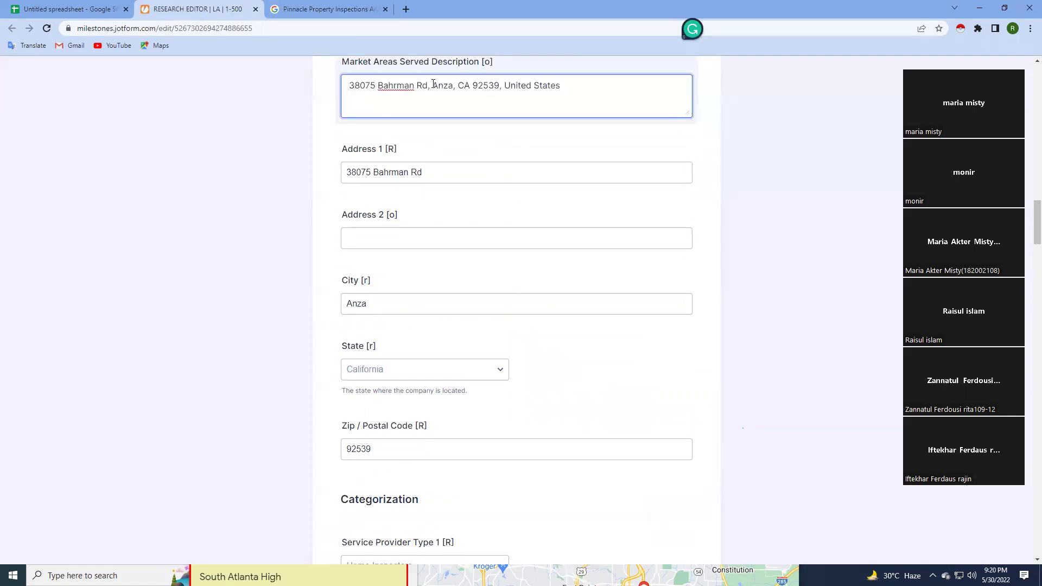
pyautogui.moveTo(428, 87); pyautogui.dragTo(332, 96)
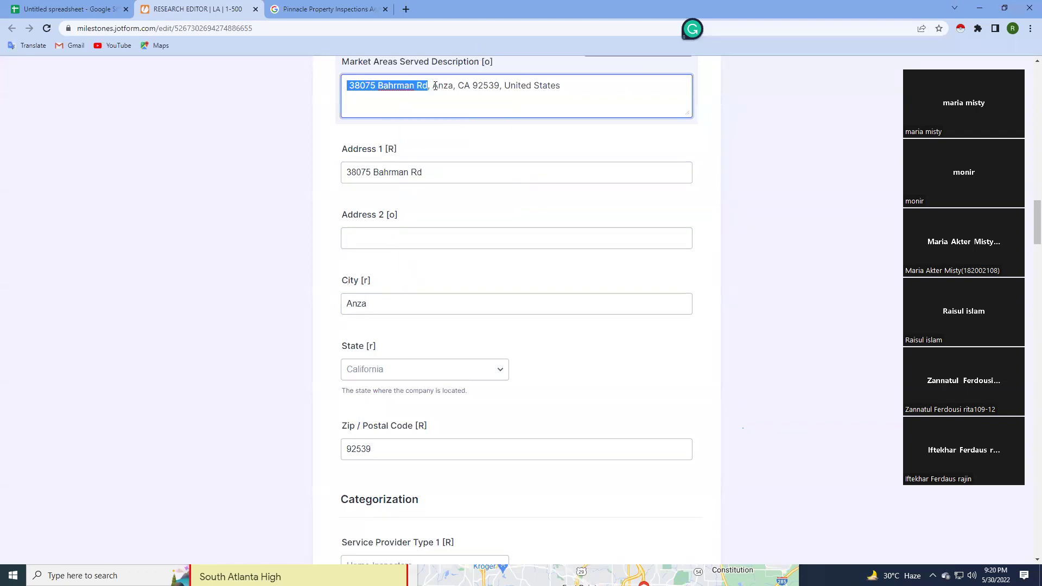
pyautogui.moveTo(435, 86); pyautogui.dragTo(451, 88)
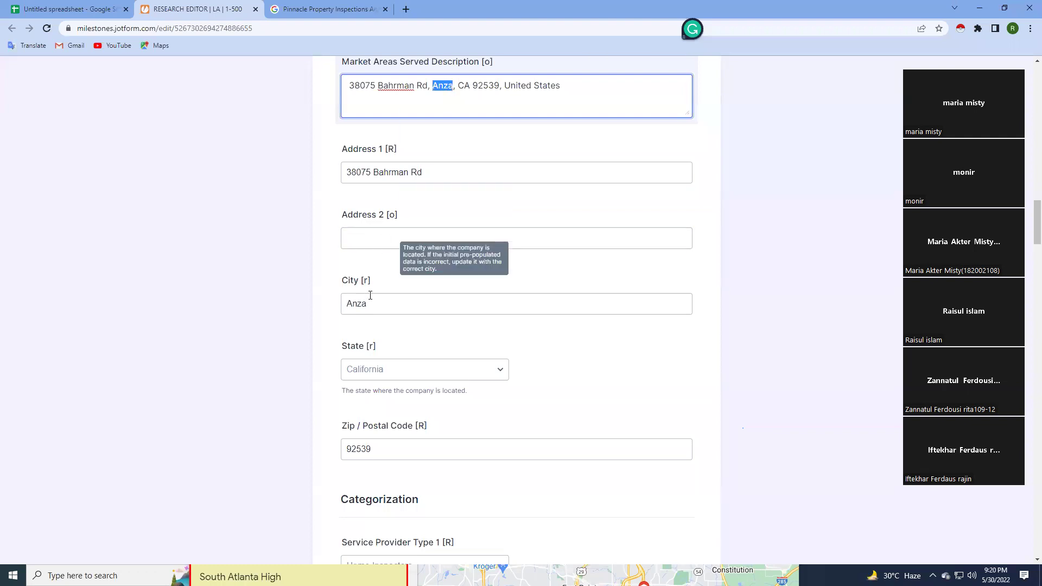
pyautogui.moveTo(365, 303); pyautogui.dragTo(345, 303)
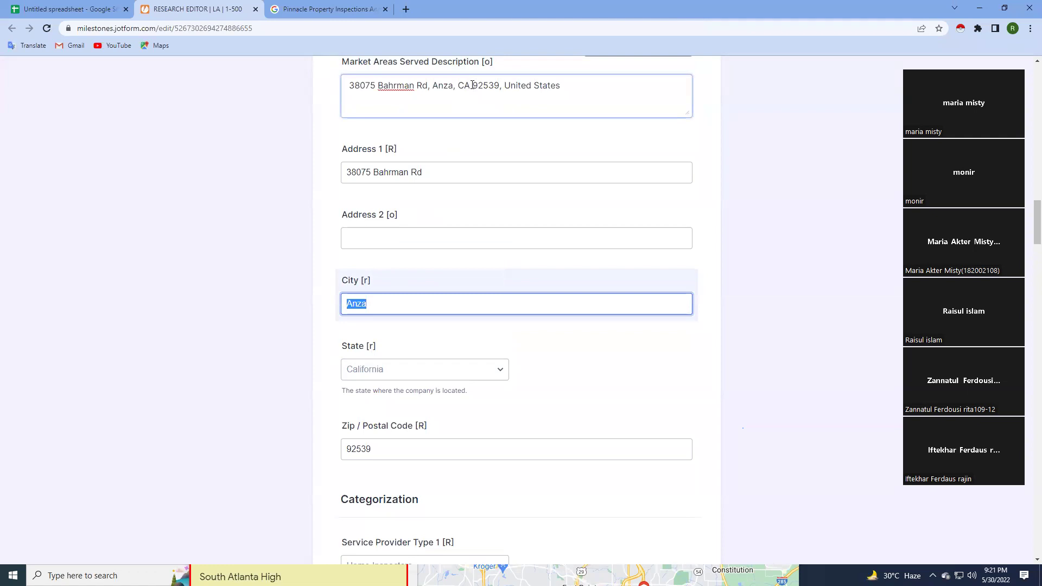
# Check the pasted state CA and zip 92539 against the form's address fields.
pyautogui.moveTo(472, 86); pyautogui.dragTo(458, 86)
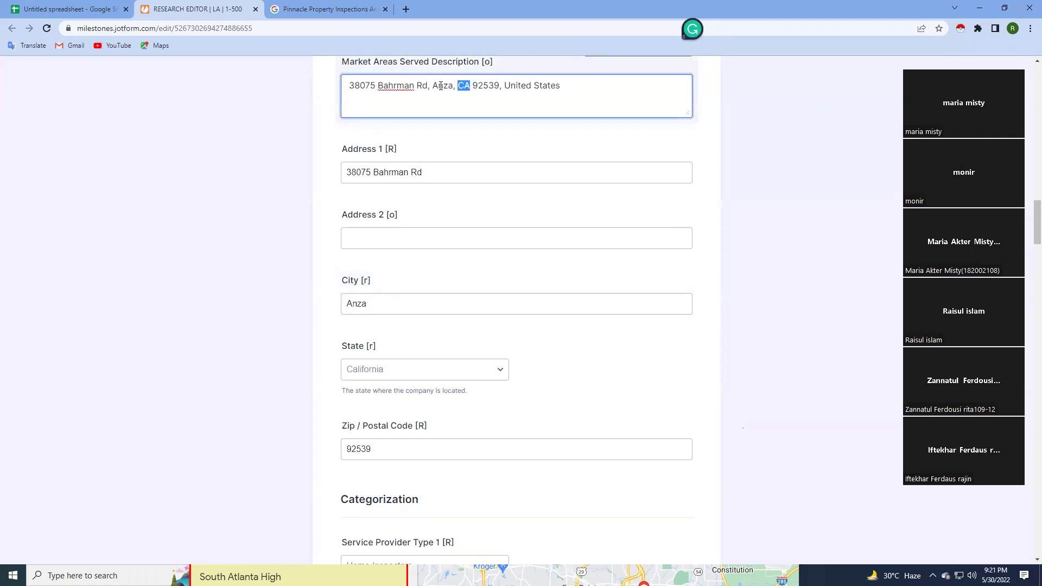
pyautogui.click(472, 86)
pyautogui.doubleClick(467, 86)
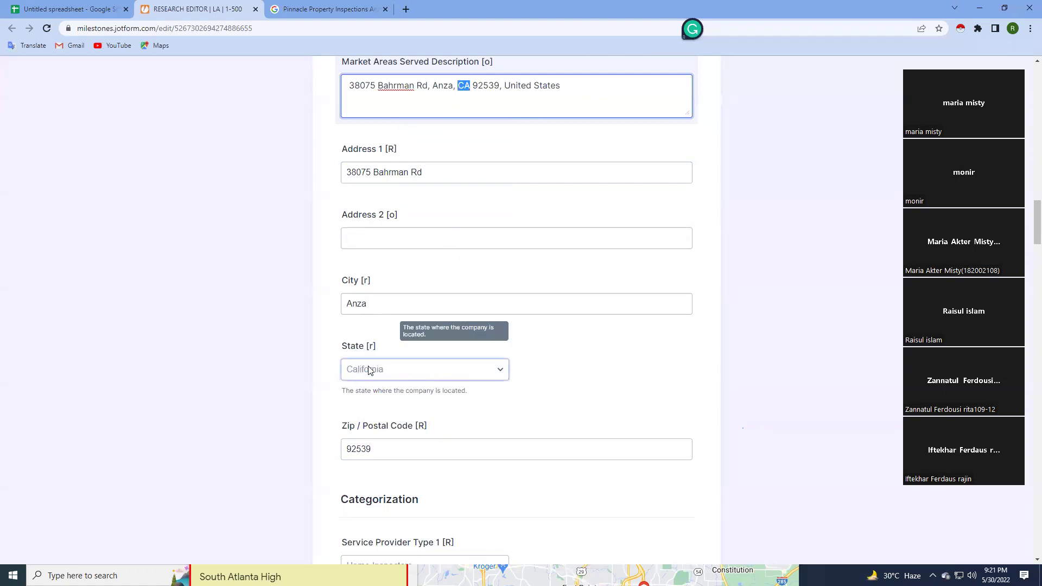
pyautogui.moveTo(472, 86); pyautogui.dragTo(500, 87)
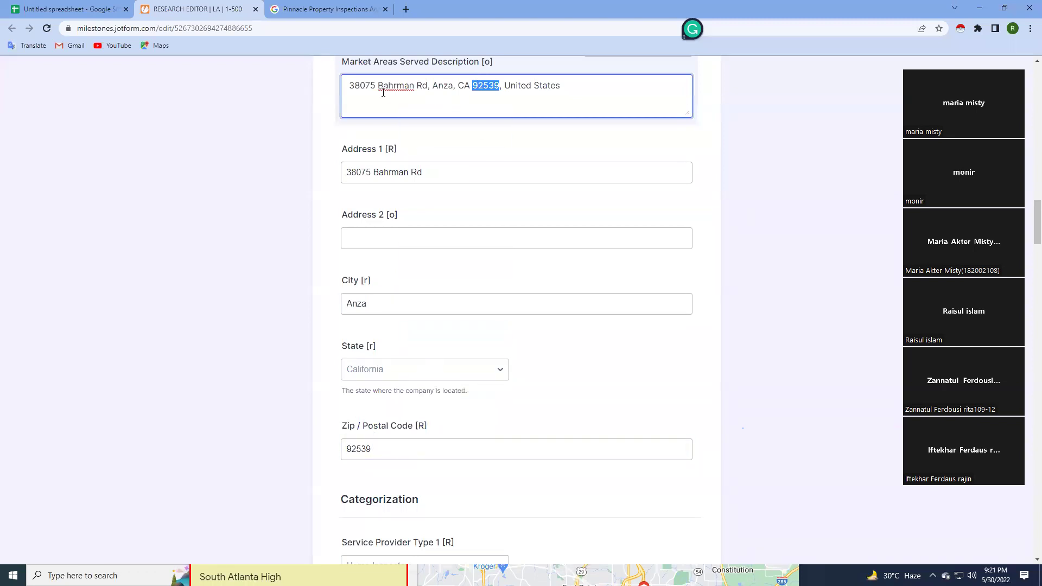
pyautogui.moveTo(351, 85); pyautogui.dragTo(431, 90)
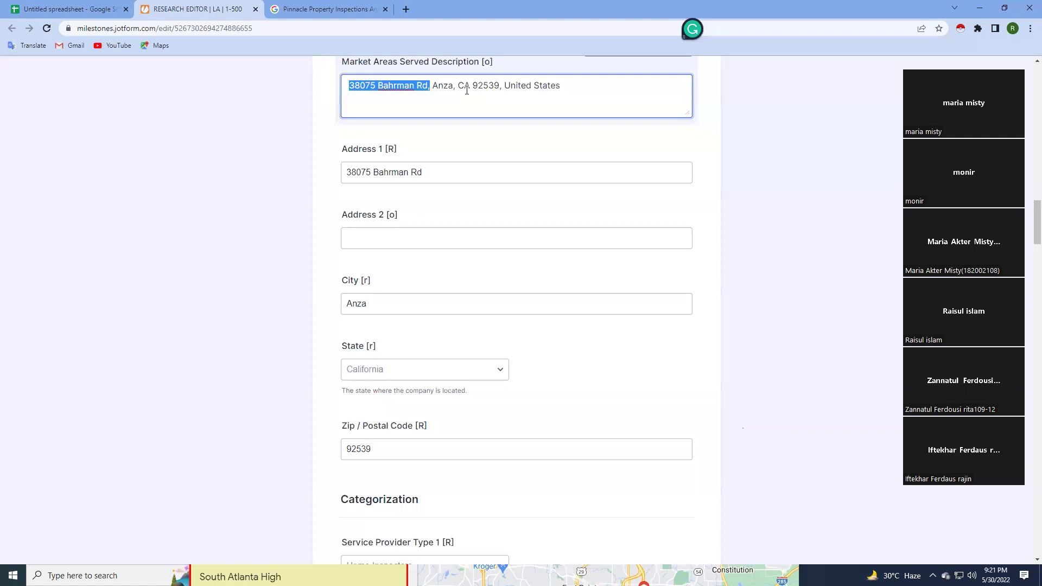
pyautogui.moveTo(459, 85); pyautogui.dragTo(470, 85)
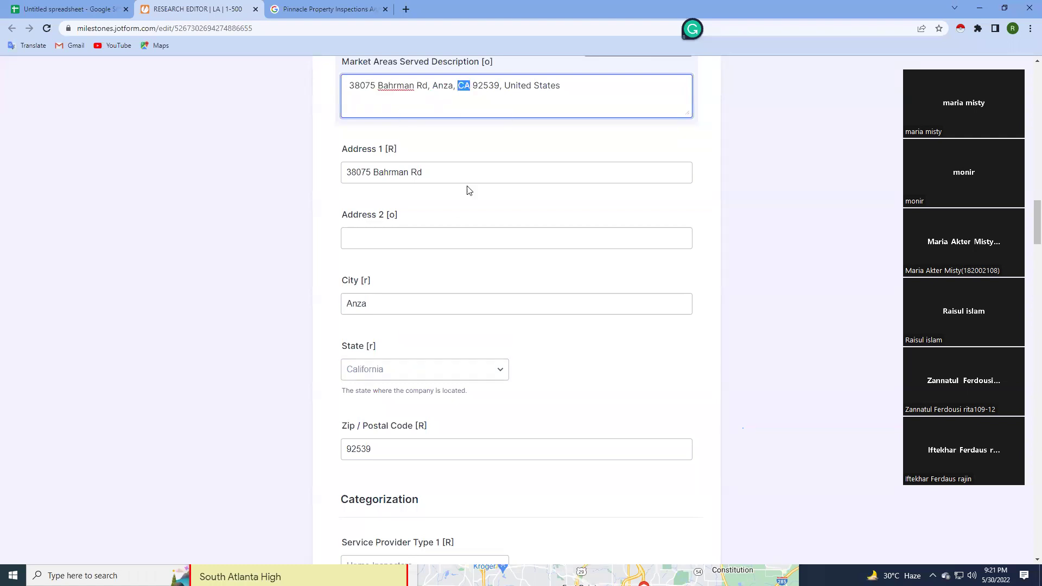
pyautogui.click(460, 375)
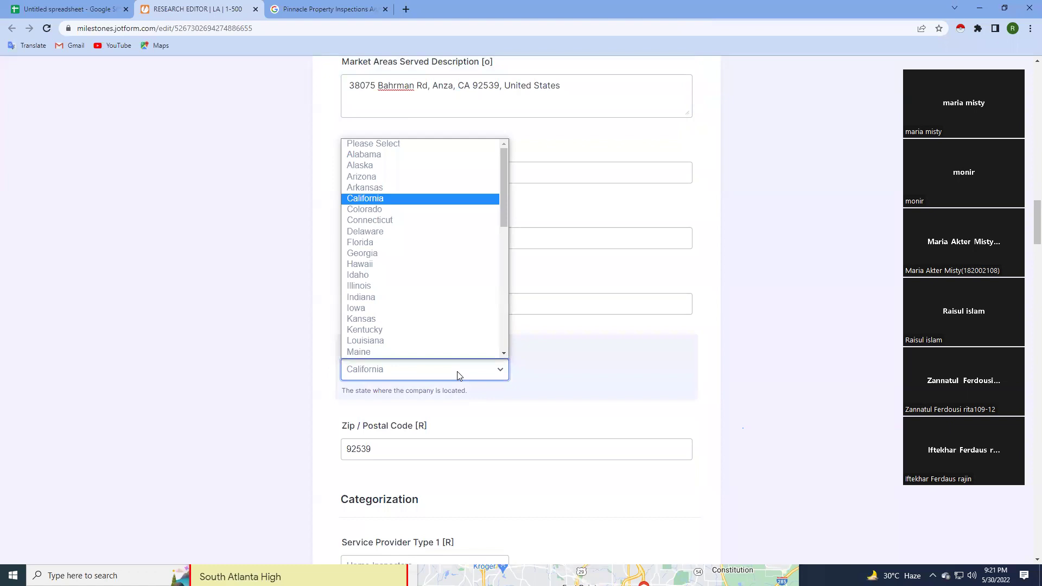
# Set the State dropdown to California to match the CA address.
pyautogui.press('k')
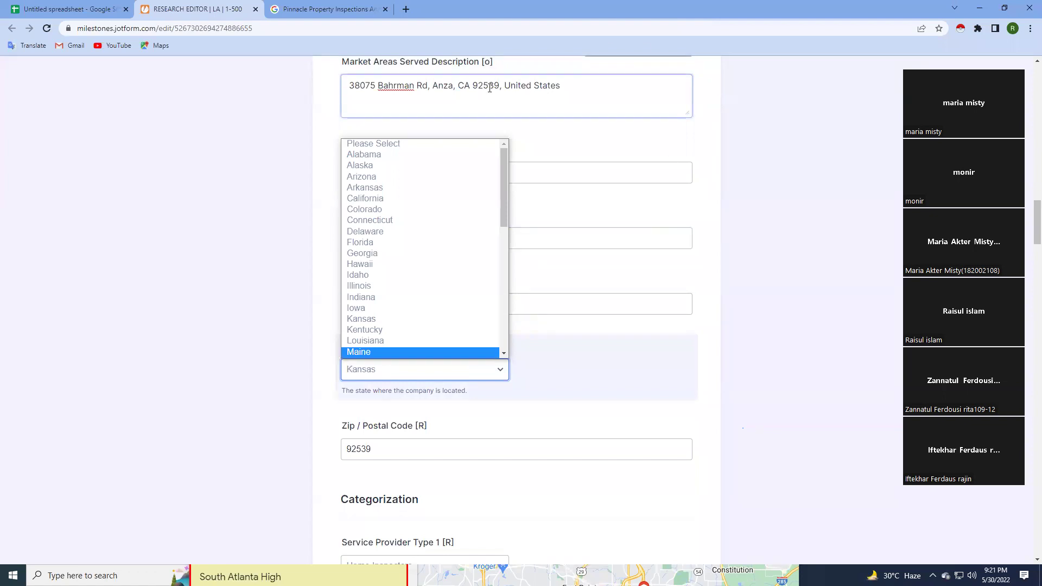
pyautogui.click(581, 104)
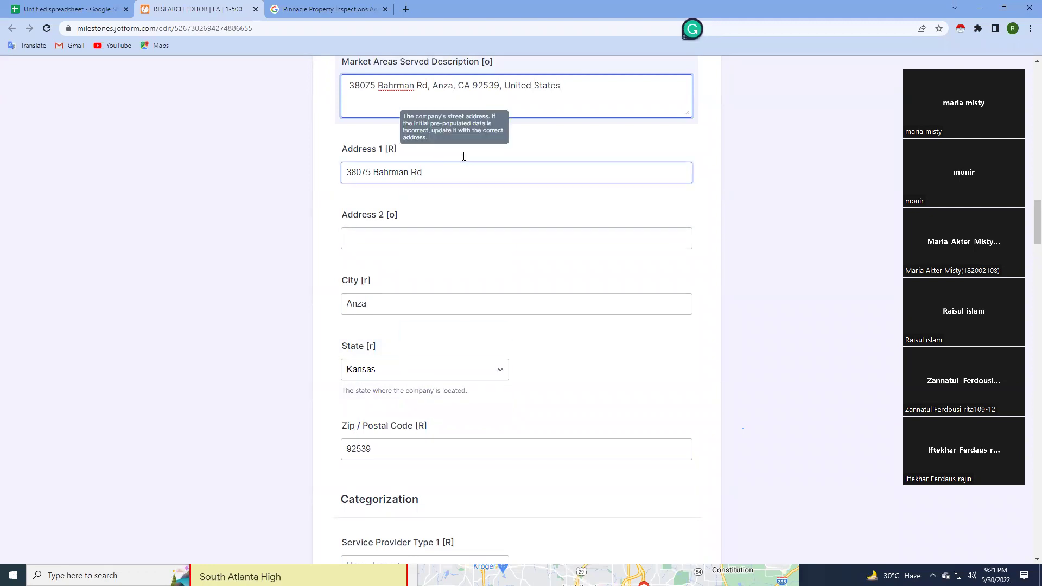
pyautogui.moveTo(459, 86); pyautogui.dragTo(469, 87)
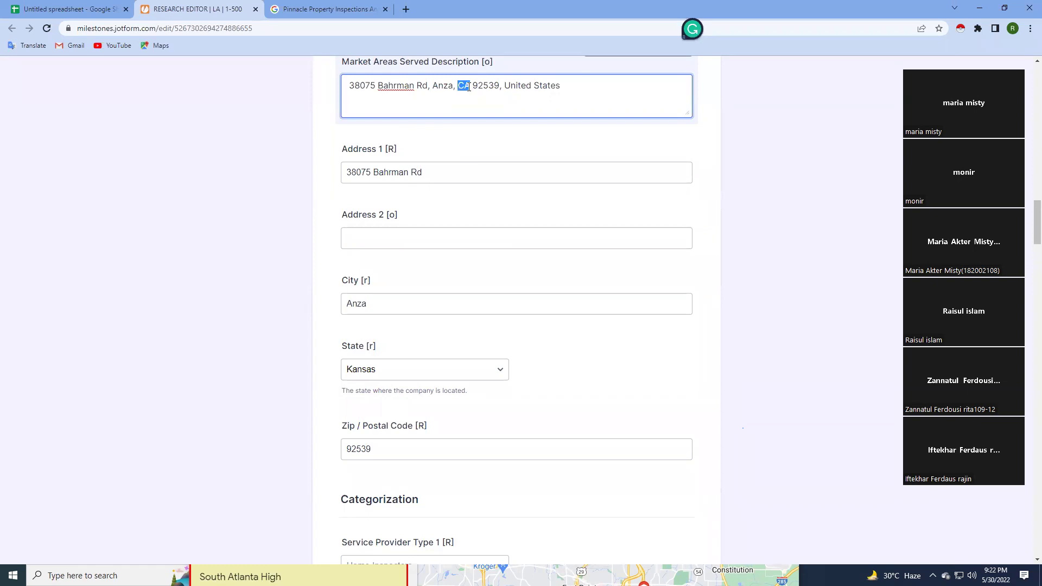
pyautogui.click(376, 369)
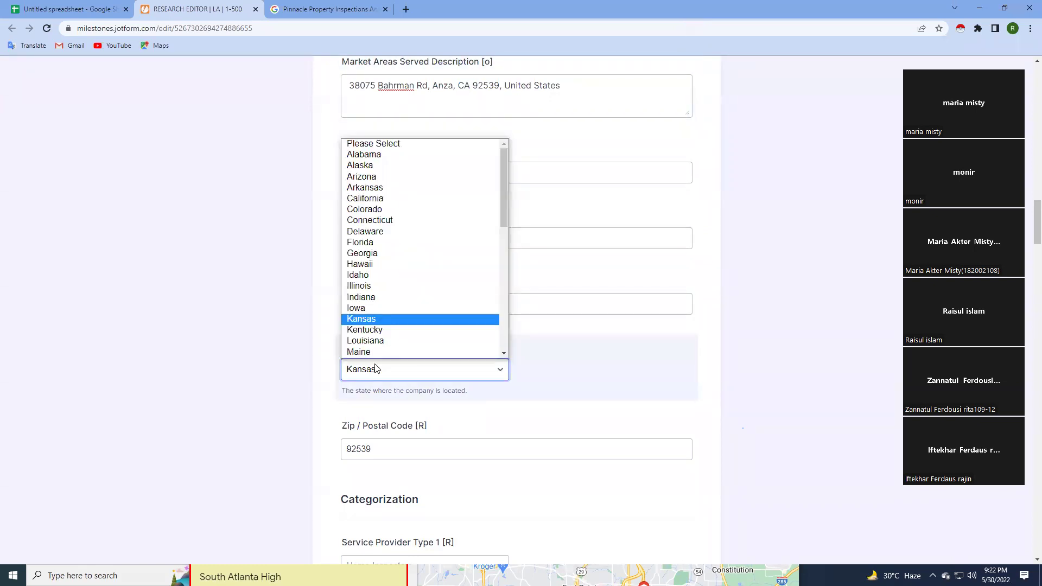
pyautogui.press('c')
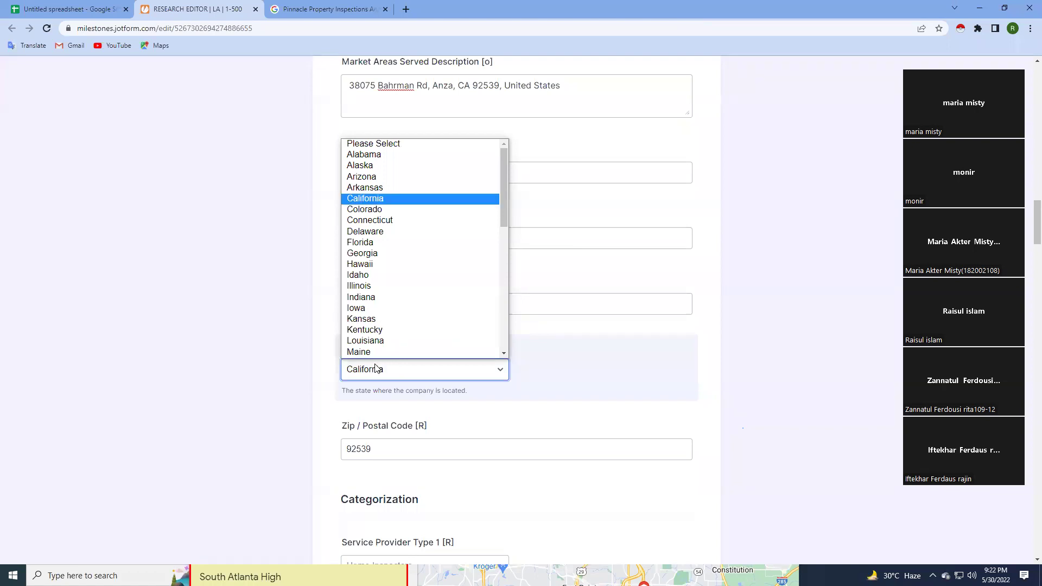
pyautogui.press('a')
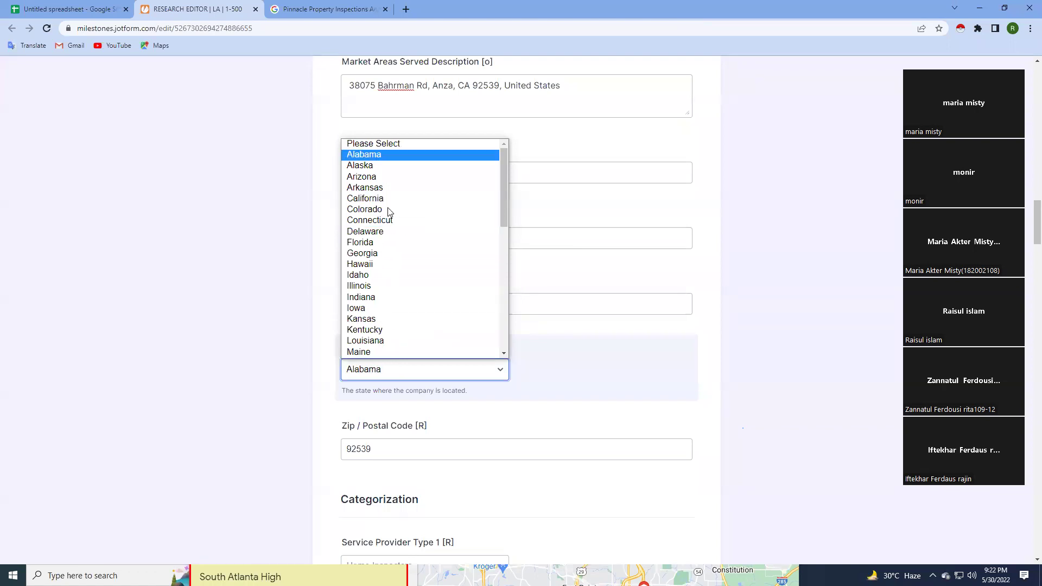
pyautogui.click(441, 374)
pyautogui.moveTo(425, 370)
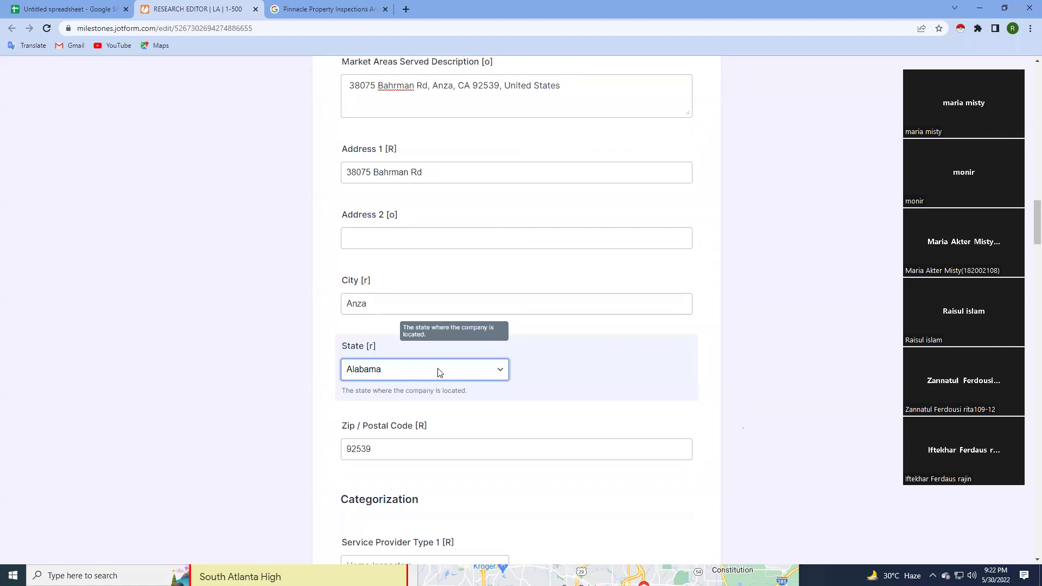
pyautogui.press('c')
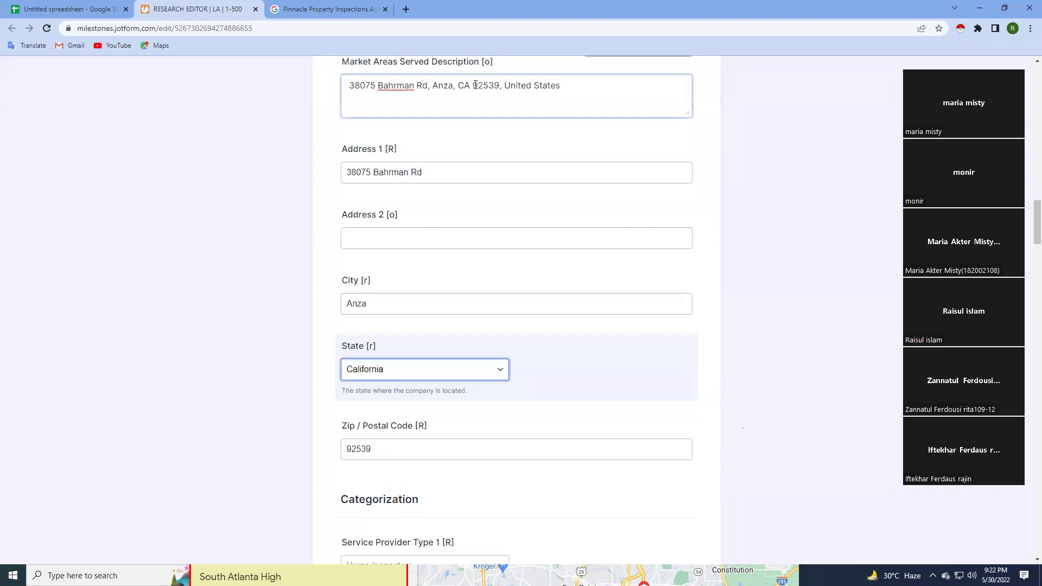
# Verify the Zip / Postal Code 92539 matches the zip in the description.
pyautogui.moveTo(475, 85); pyautogui.dragTo(500, 86)
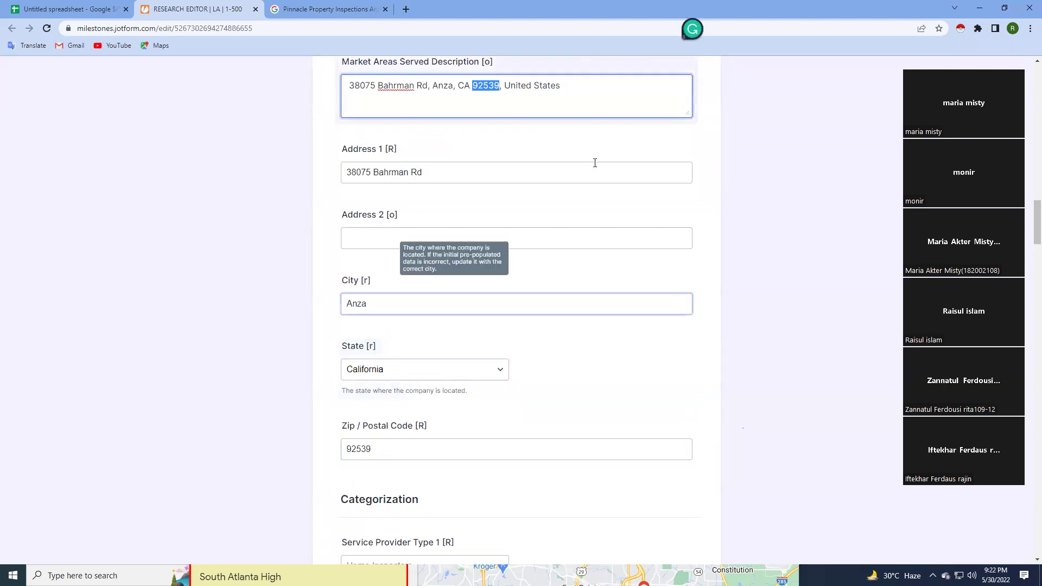
pyautogui.moveTo(577, 89); pyautogui.dragTo(511, 86)
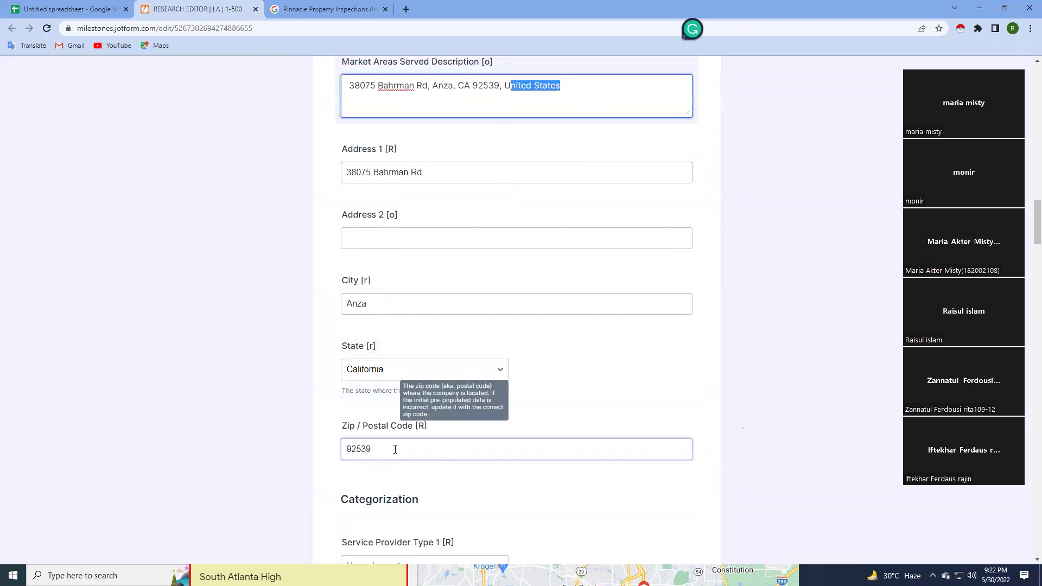
pyautogui.moveTo(395, 449); pyautogui.dragTo(320, 453)
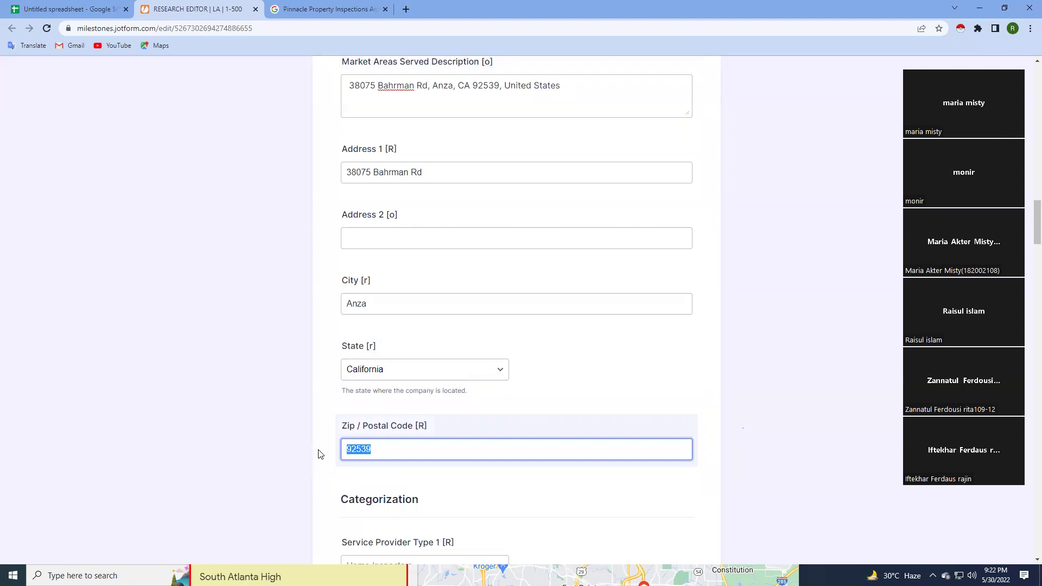
# Check the ZIP code in Google's business address against the form's Zip field.
pyautogui.click(282, 9)
pyautogui.moveTo(673, 270); pyautogui.dragTo(654, 263)
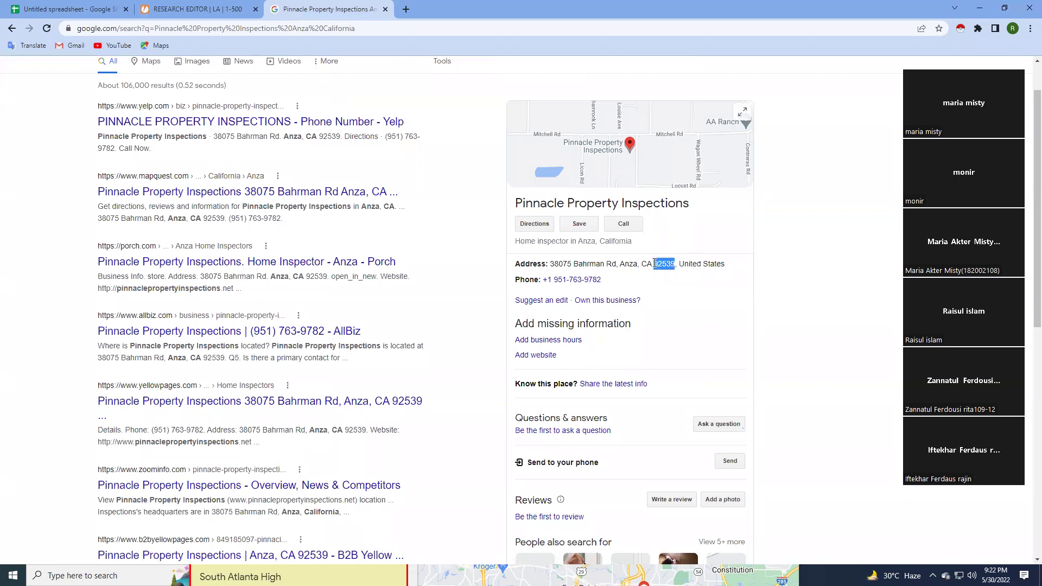
pyautogui.click(198, 9)
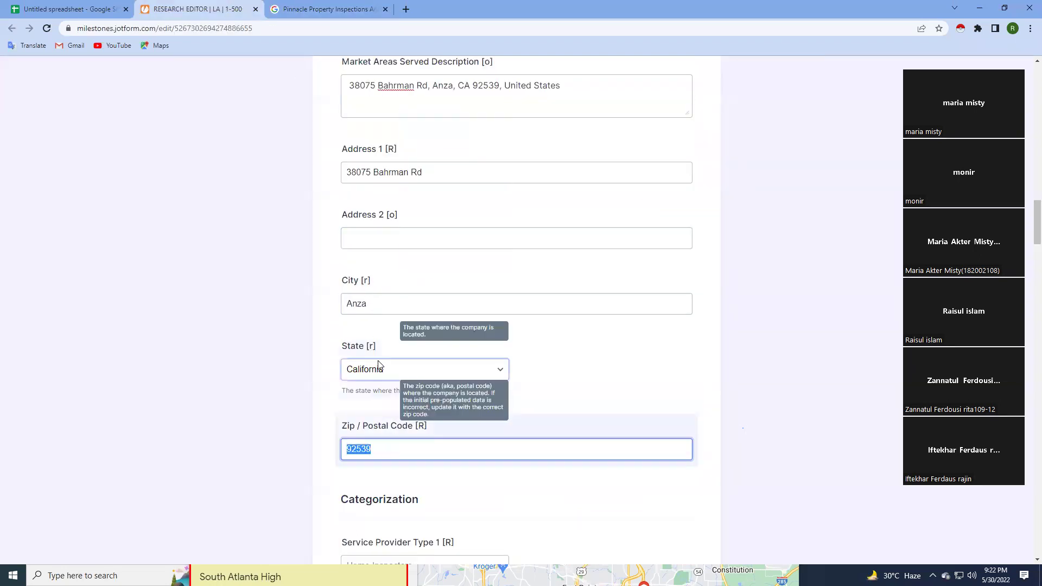
pyautogui.click(375, 456)
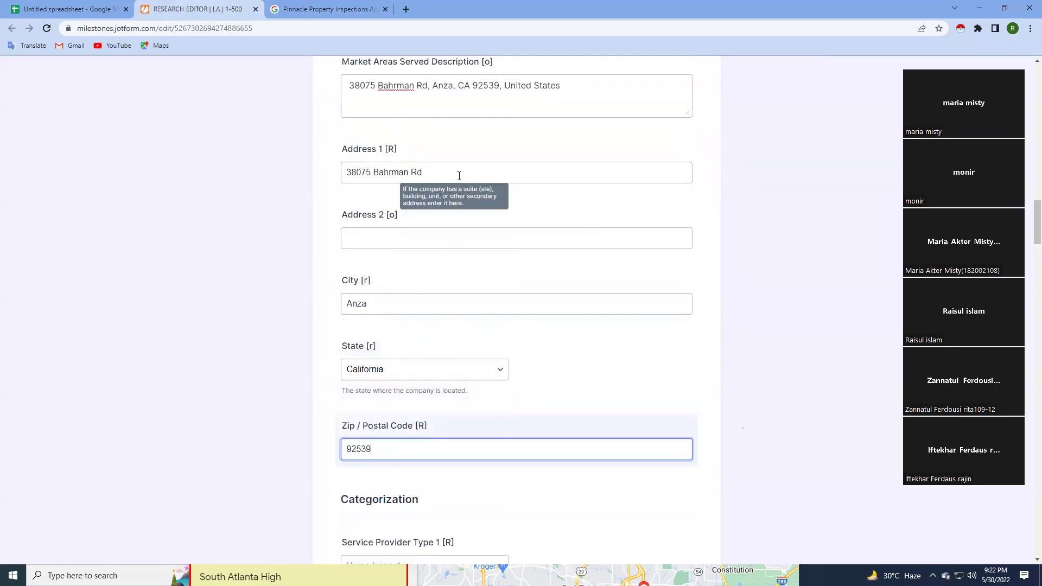
# Delete the street address text from the Market Areas Served Description field.
pyautogui.scroll(2, 423, 169)
pyautogui.moveTo(351, 199); pyautogui.dragTo(559, 197)
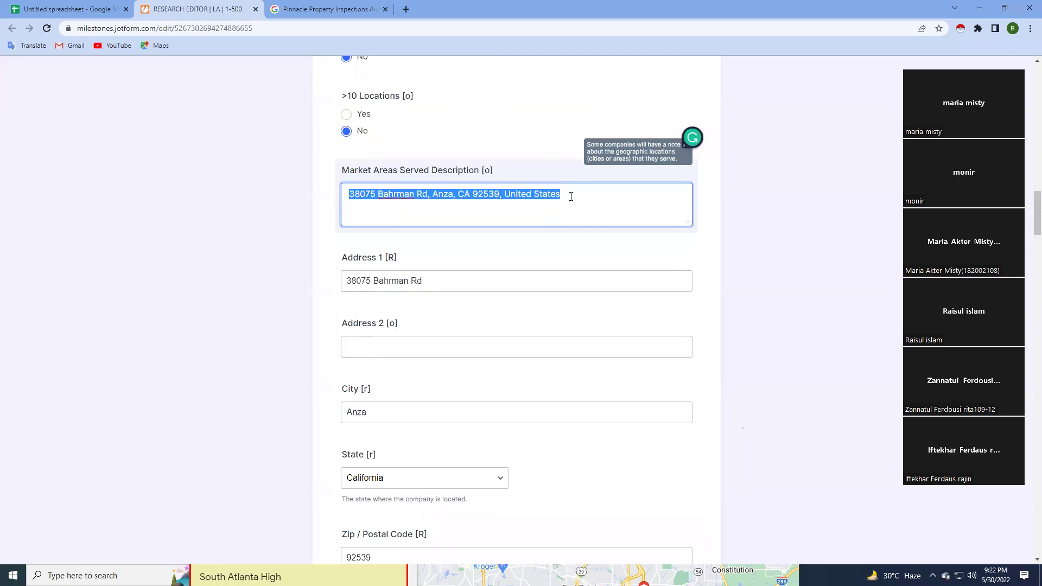
pyautogui.press('BackSpace')
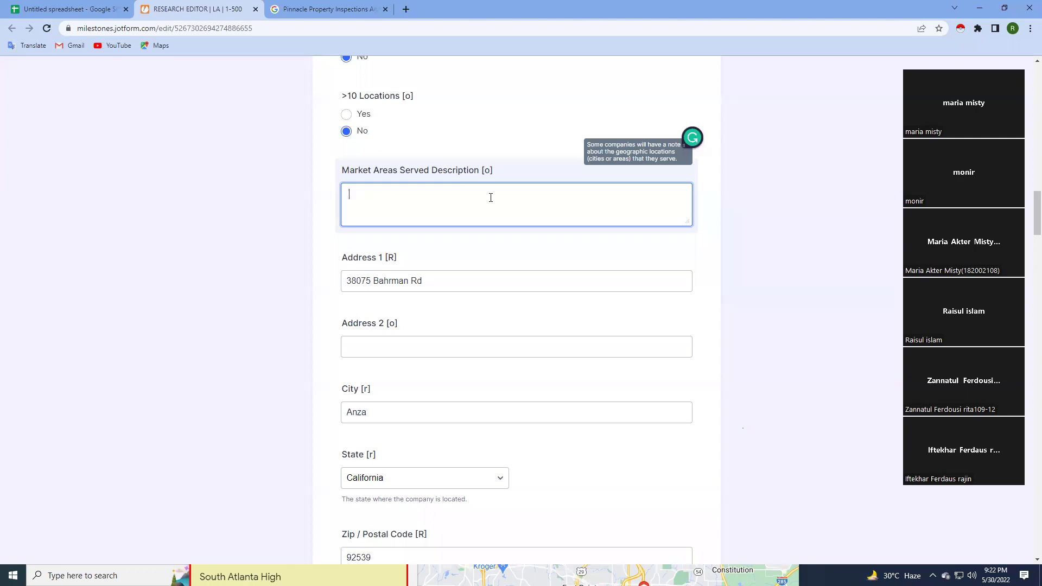
pyautogui.scroll(-3, 491, 197)
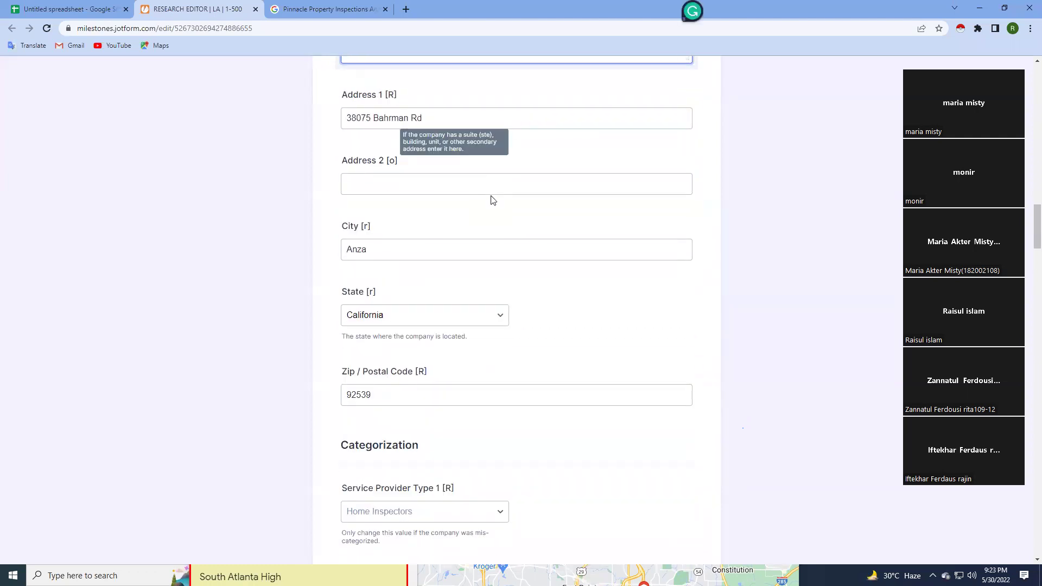
pyautogui.hotkey('ctrl', 'Tab')
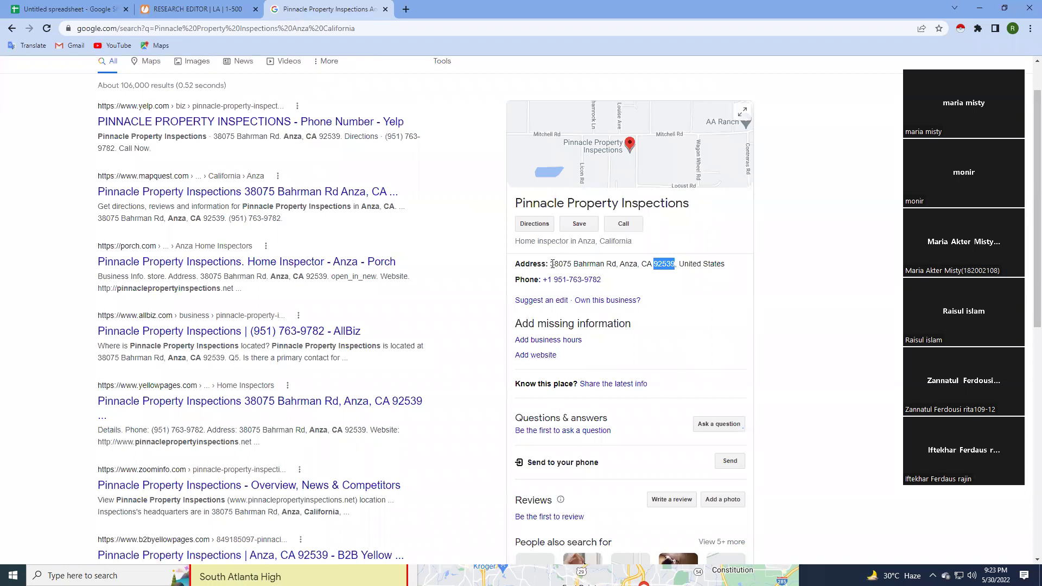
pyautogui.moveTo(550, 264); pyautogui.dragTo(689, 266)
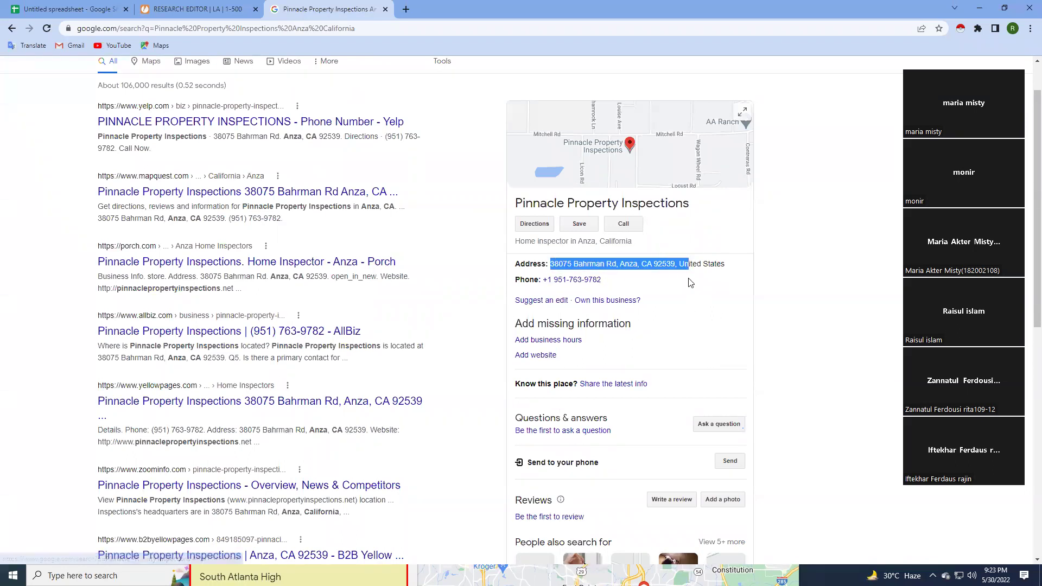
# Scroll through Categorization and Company Directory down to the Individual Contact #1 heading.
pyautogui.click(205, 8)
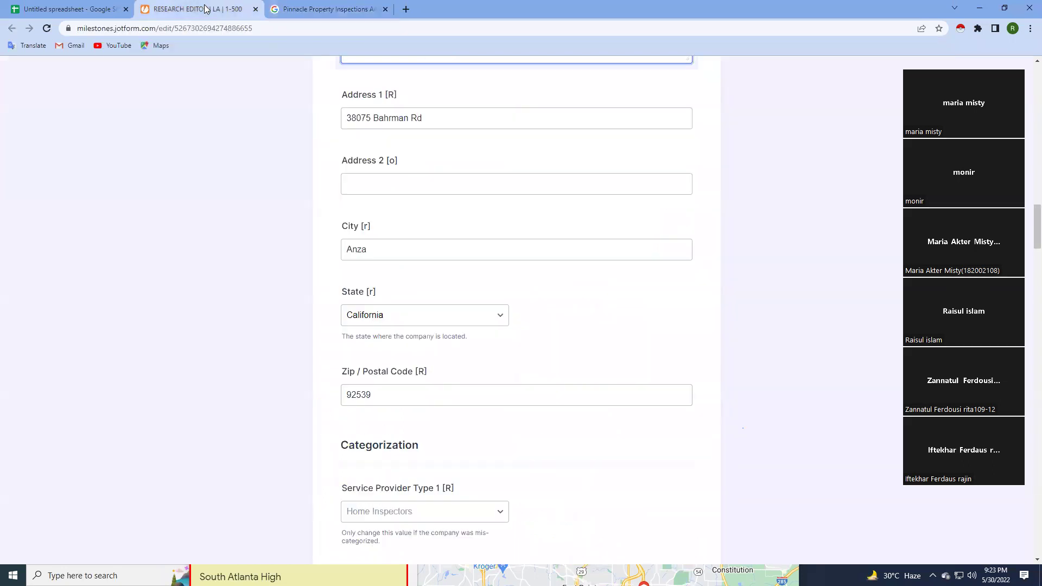
pyautogui.scroll(-5, 383, 314)
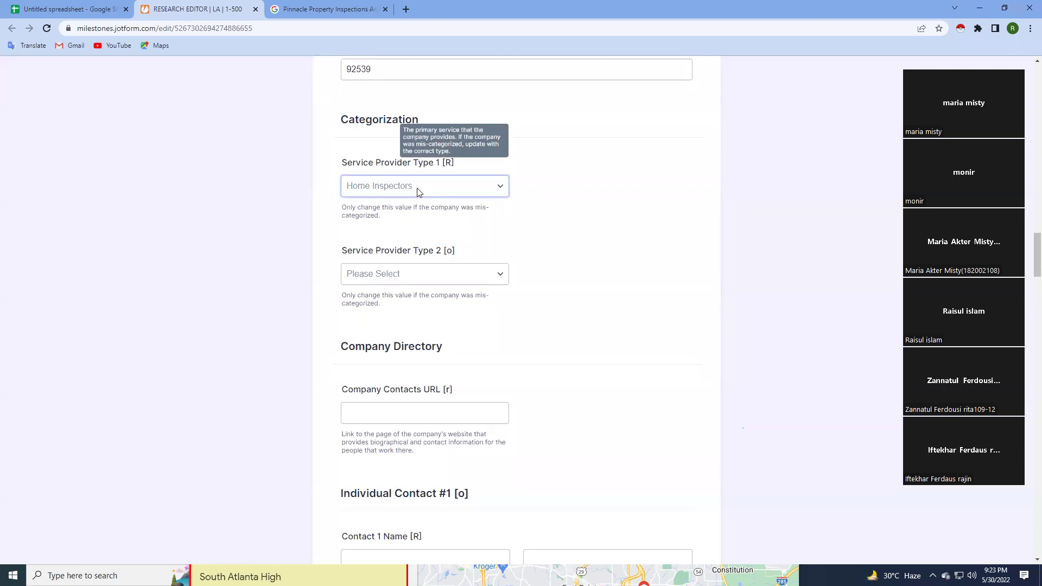
pyautogui.scroll(-3, 440, 399)
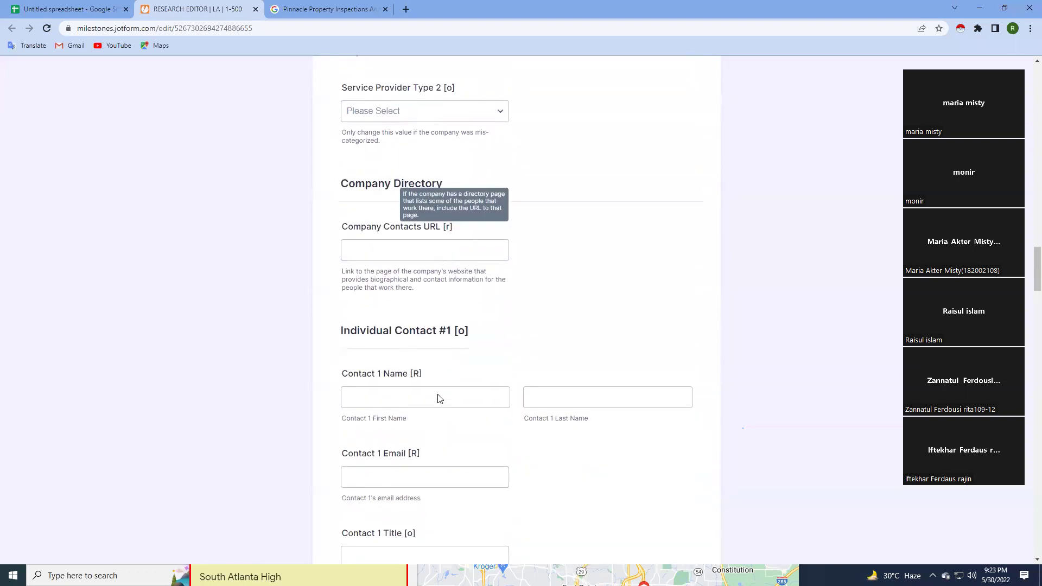
pyautogui.scroll(-2, 439, 399)
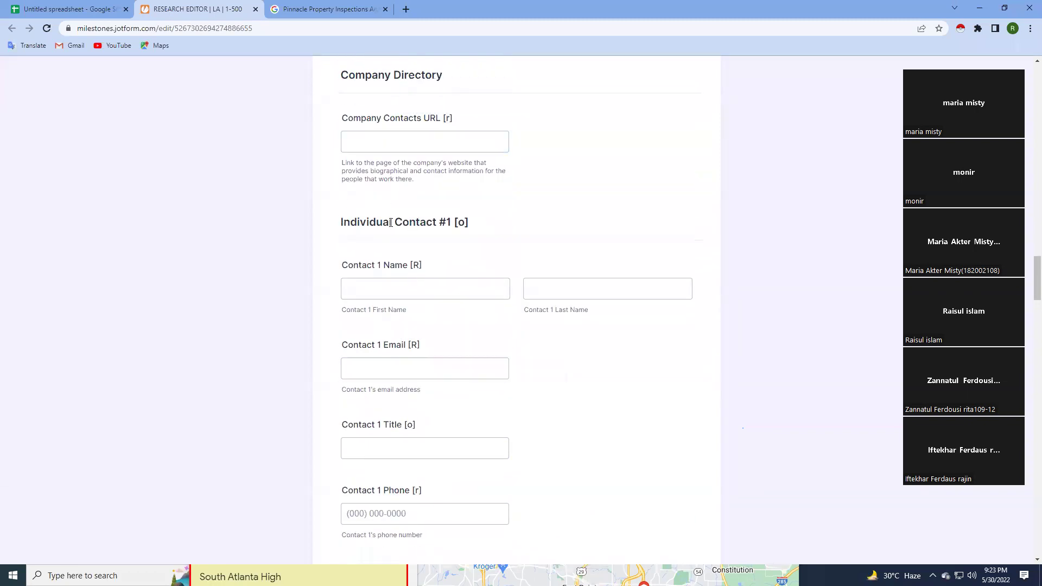
pyautogui.moveTo(344, 222); pyautogui.dragTo(501, 230)
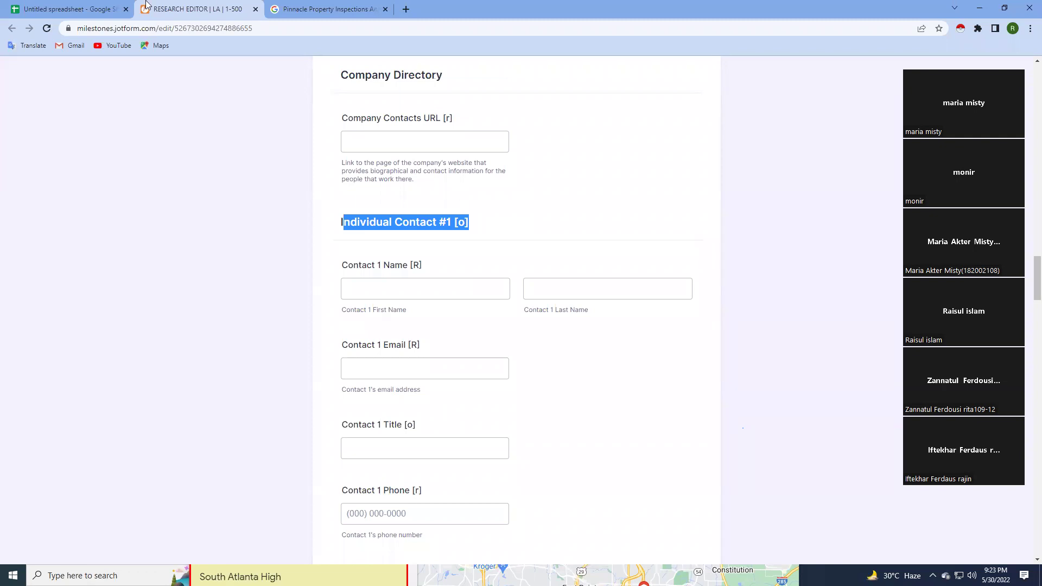
pyautogui.click(352, 6)
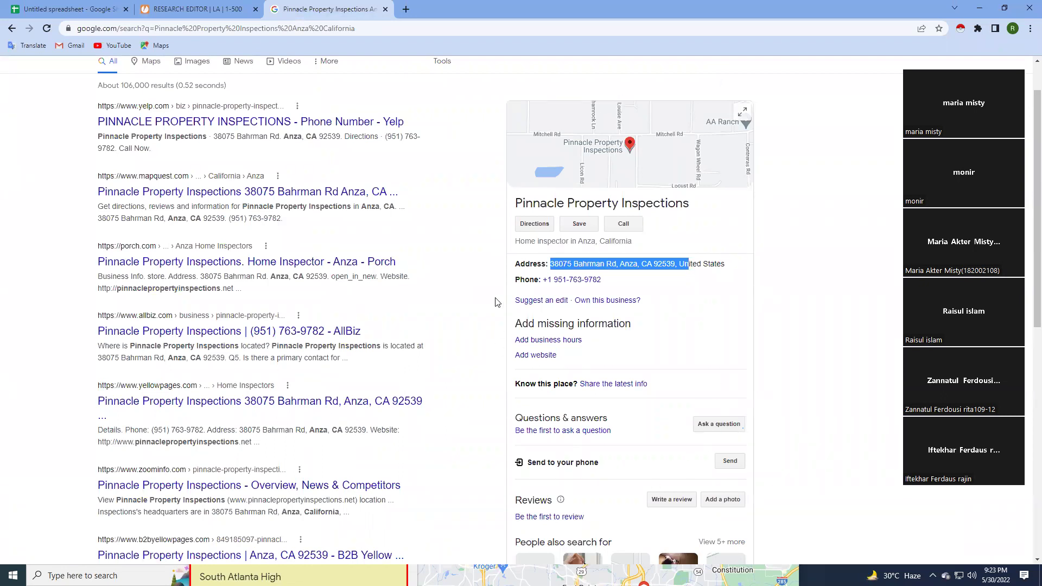
# Scroll through the Pinnacle Property Inspections search results.
pyautogui.scroll(1, 495, 303)
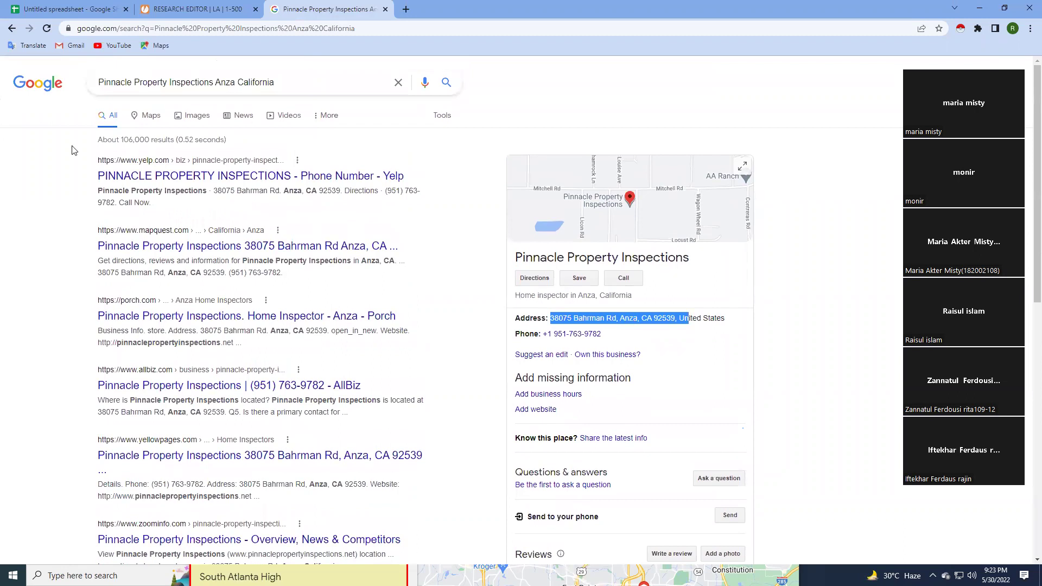
pyautogui.scroll(-7, 144, 279)
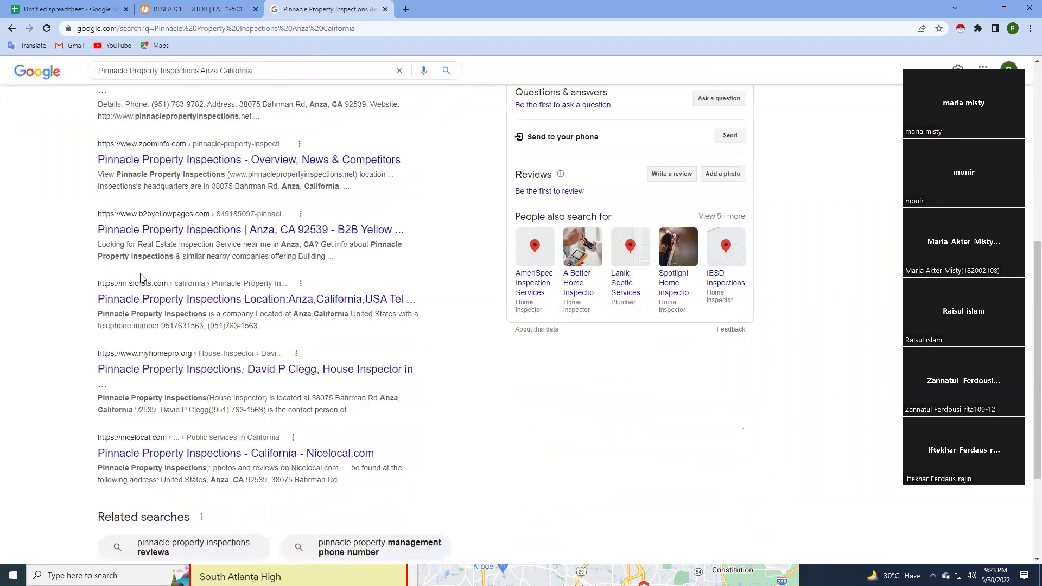
pyautogui.scroll(-3, 127, 309)
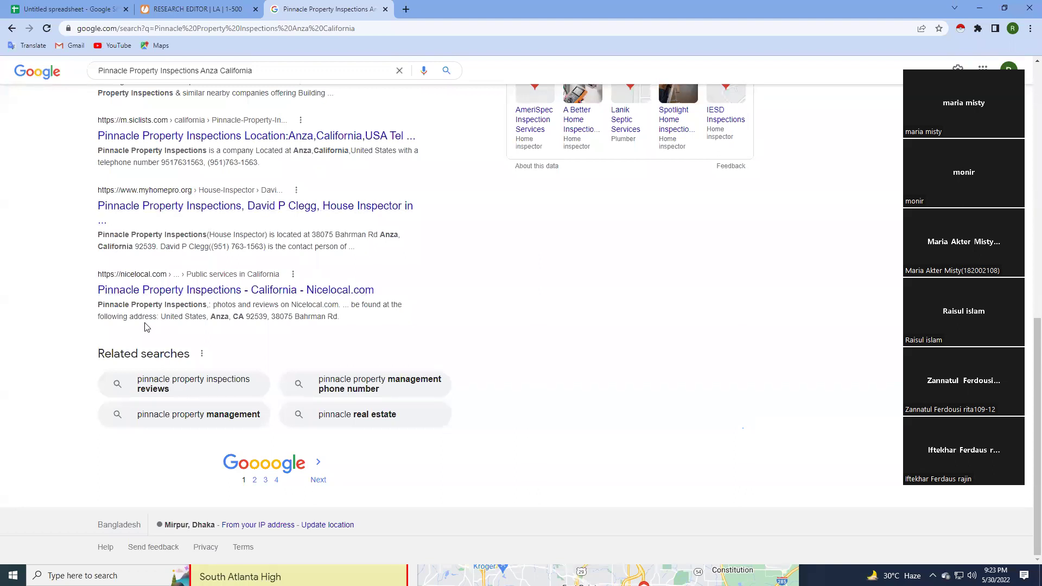
pyautogui.scroll(10, 200, 217)
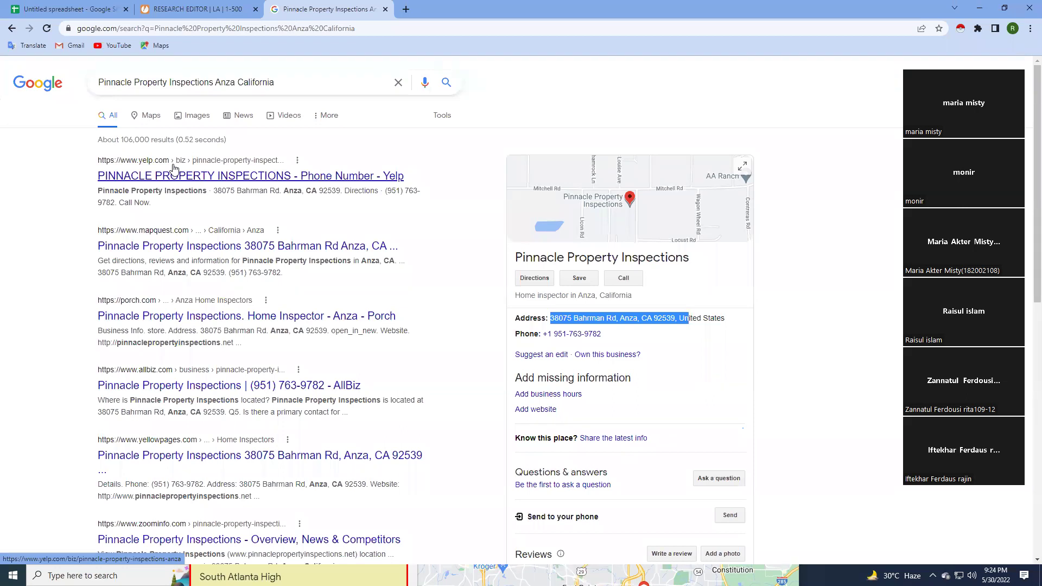
# Review the Yelp, Angi and Houzz profile fields, ending in the empty LinkedIn field.
pyautogui.click(162, 10)
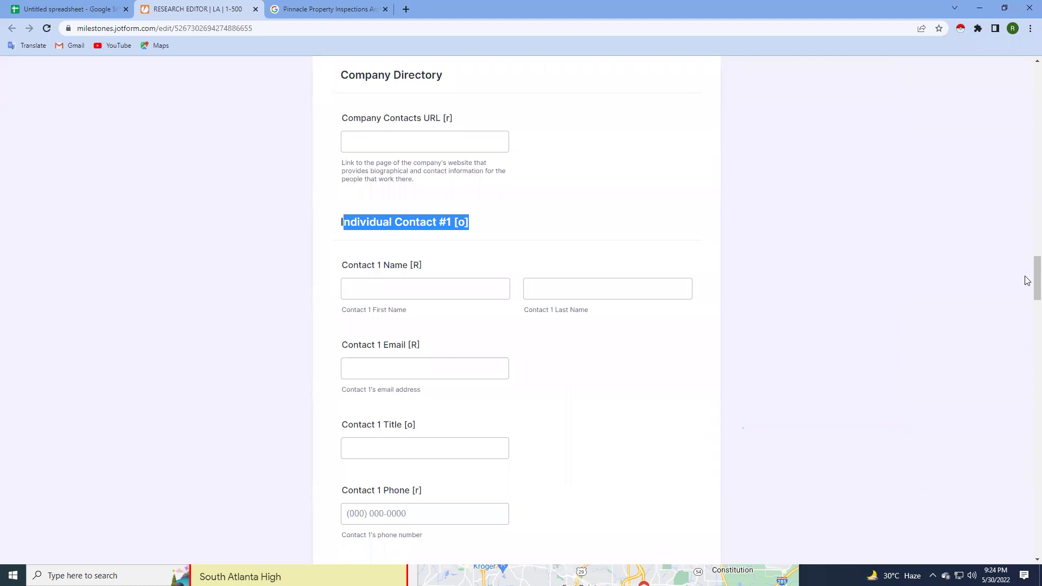
pyautogui.moveTo(1028, 278); pyautogui.dragTo(1027, 564)
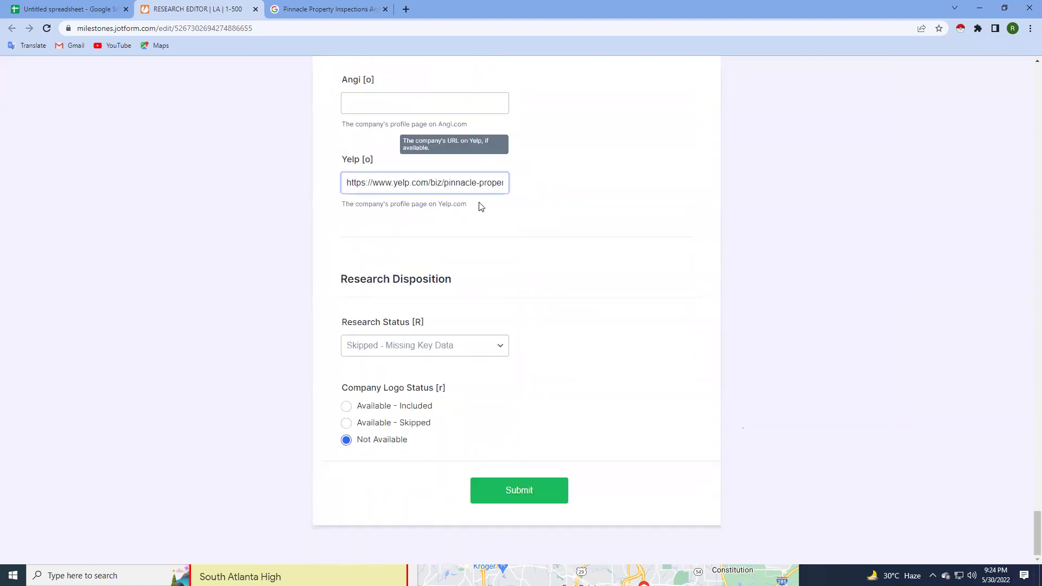
pyautogui.scroll(5, 480, 206)
pyautogui.click(355, 267)
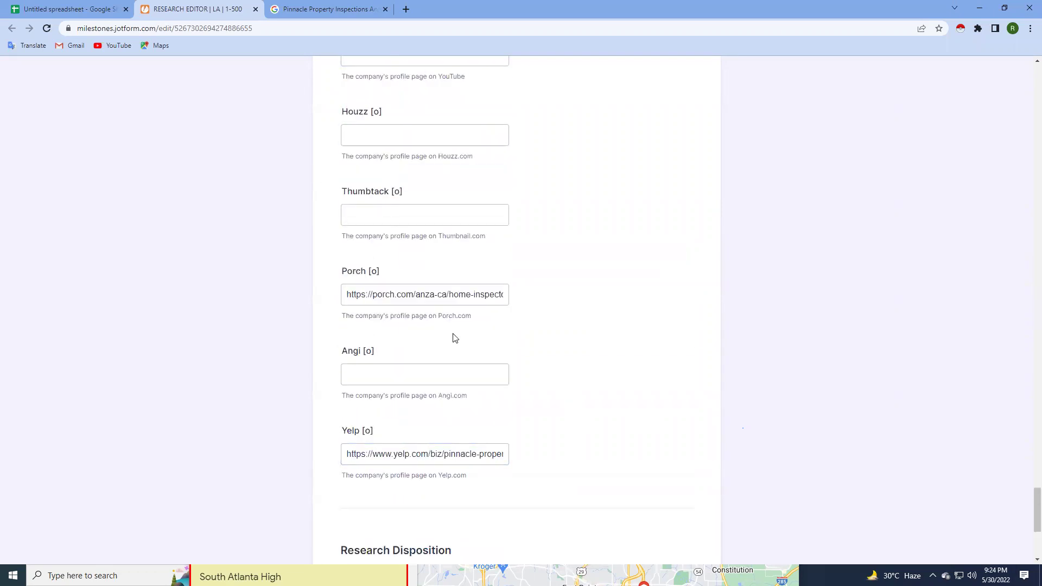
pyautogui.click(417, 379)
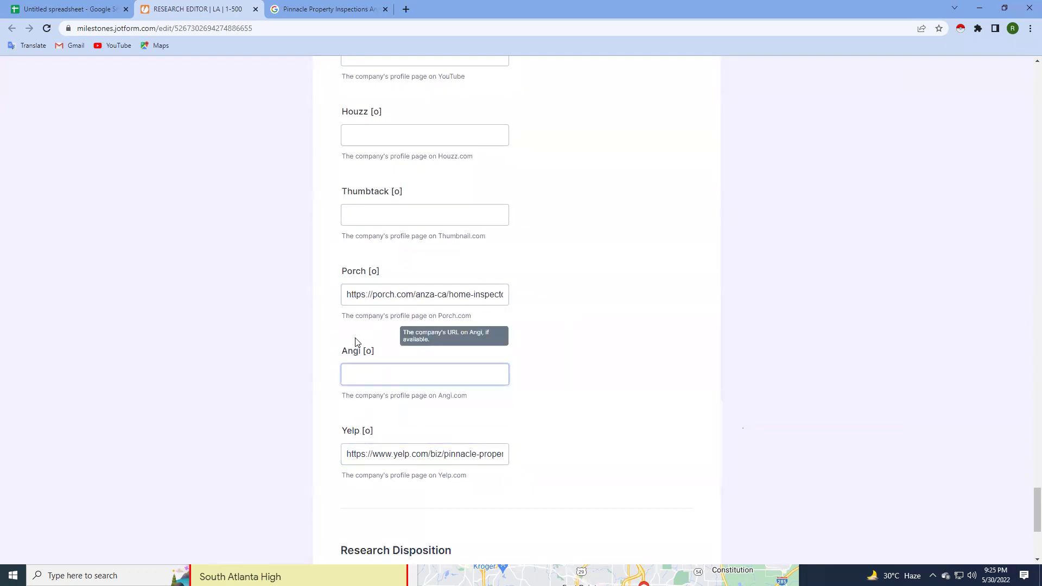
pyautogui.scroll(2, 374, 217)
pyautogui.click(384, 235)
pyautogui.scroll(2, 368, 237)
pyautogui.scroll(1, 373, 262)
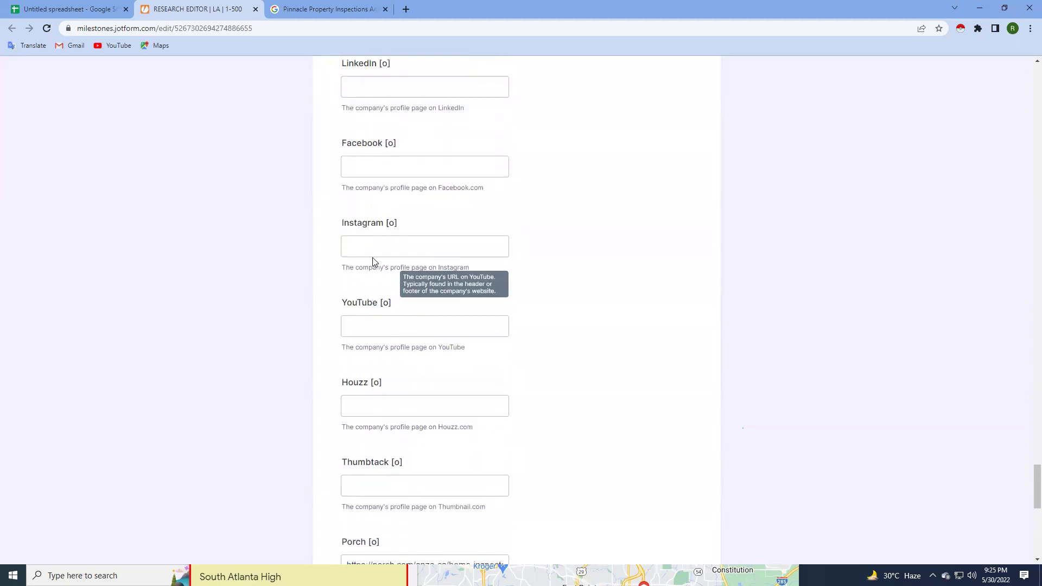
pyautogui.scroll(2, 379, 228)
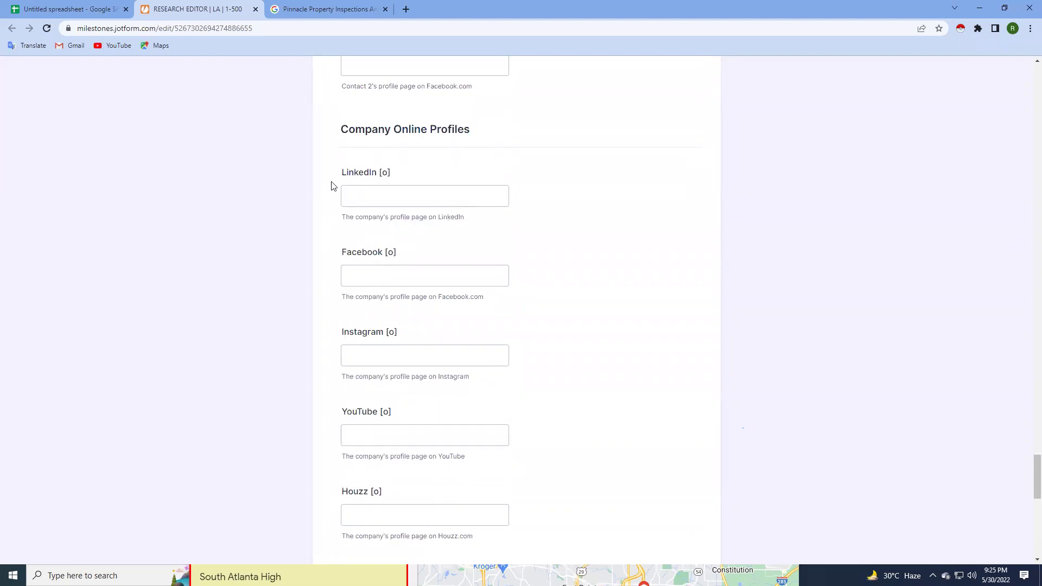
pyautogui.click(399, 187)
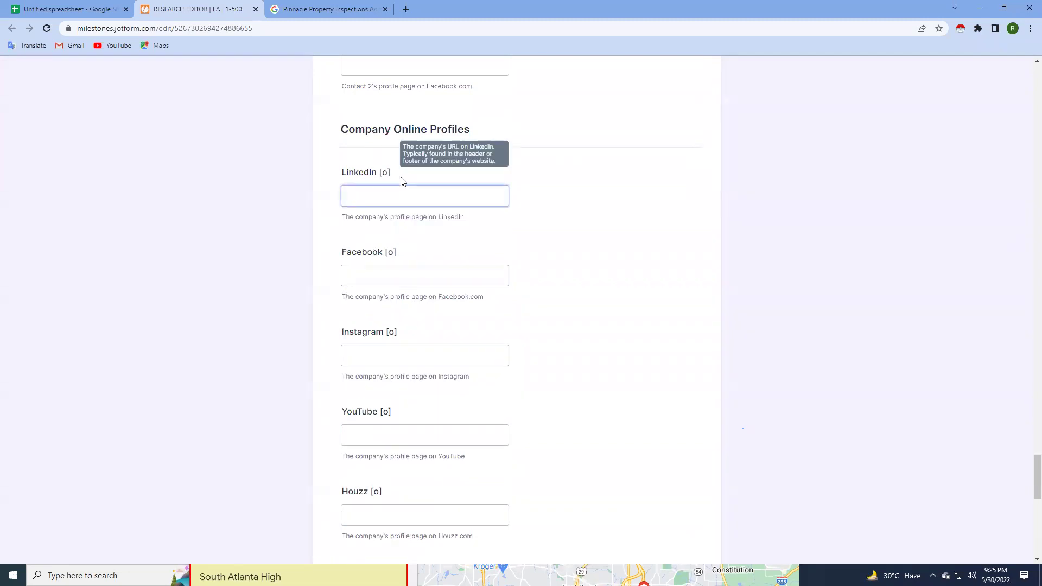
# Review the company name in the 'Pinnacle Property Inspections Anza California' Google query.
pyautogui.click(334, 9)
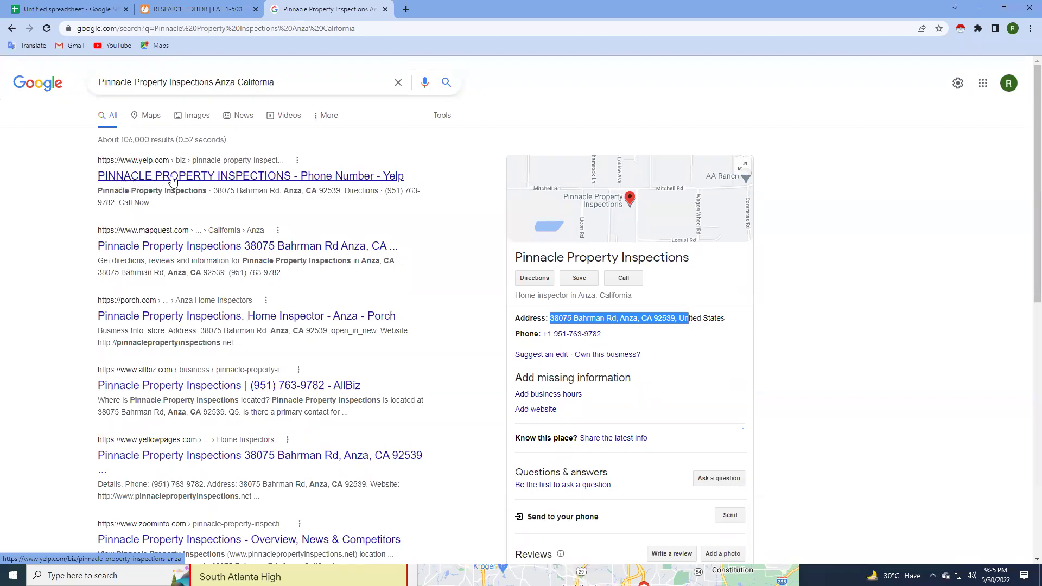
pyautogui.moveTo(99, 82); pyautogui.dragTo(214, 90)
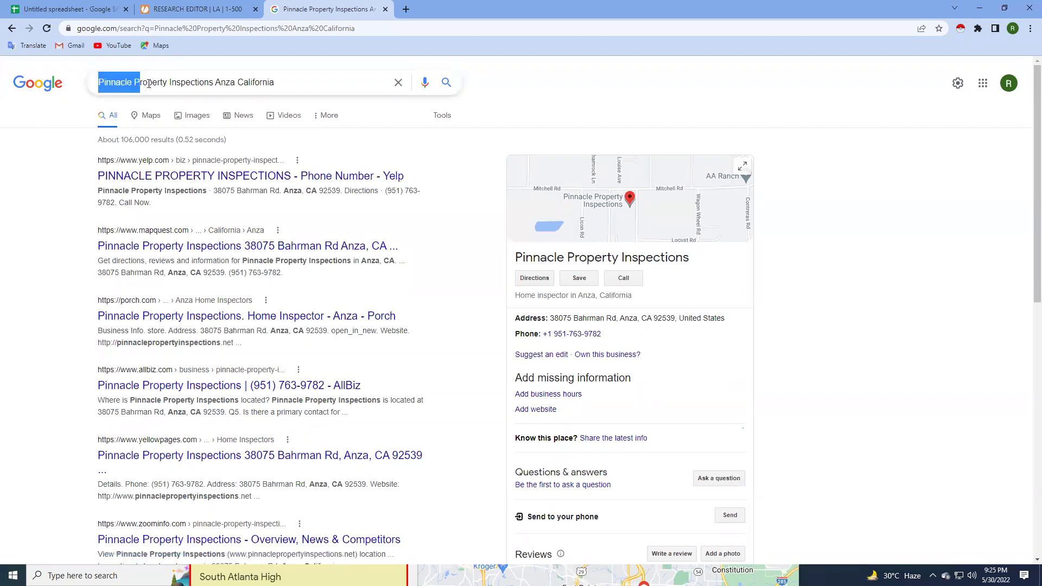
pyautogui.click(5, 201)
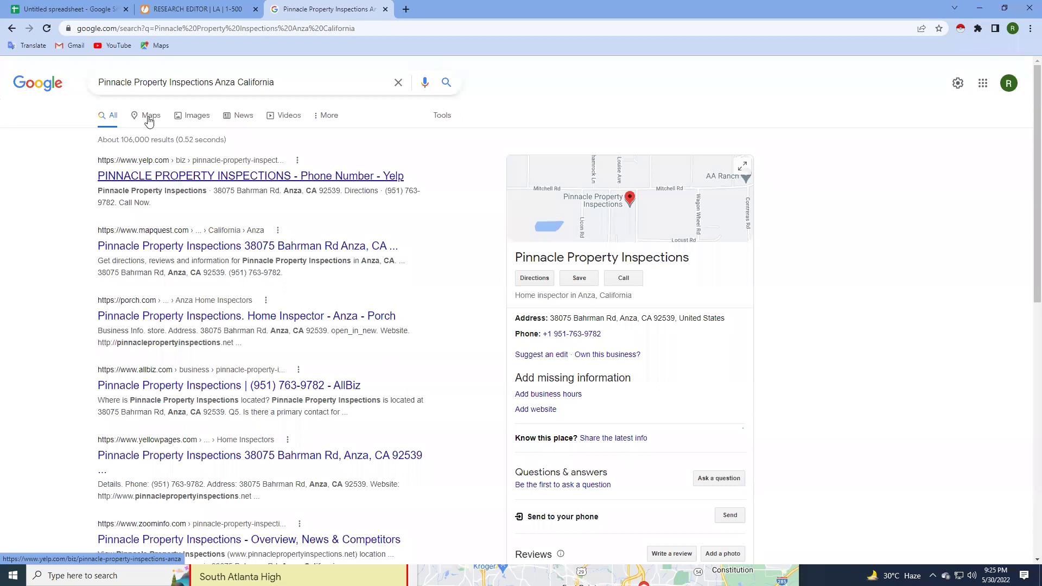
pyautogui.moveTo(98, 82); pyautogui.dragTo(199, 84)
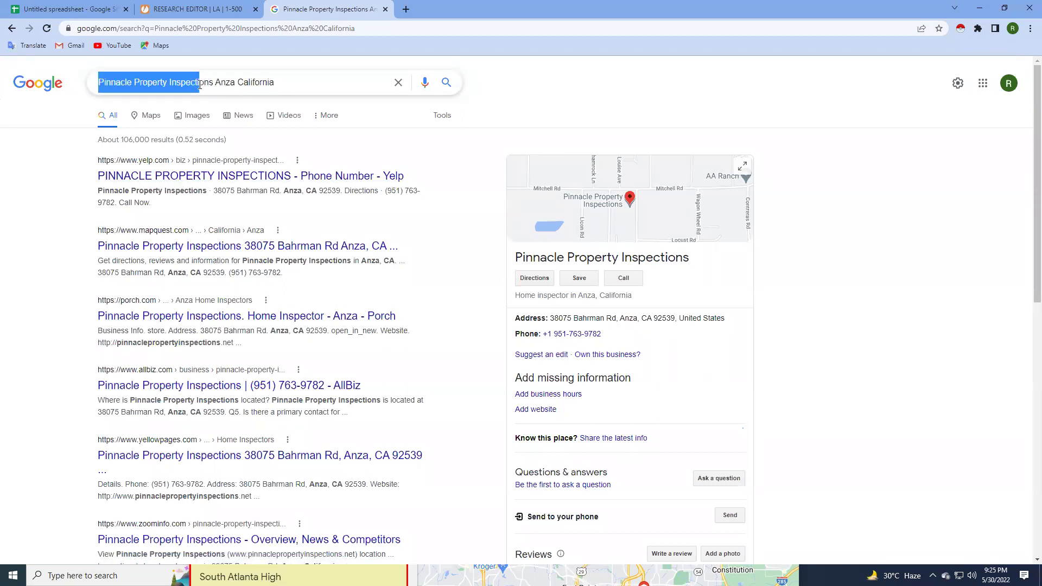
pyautogui.moveTo(200, 84); pyautogui.dragTo(212, 94)
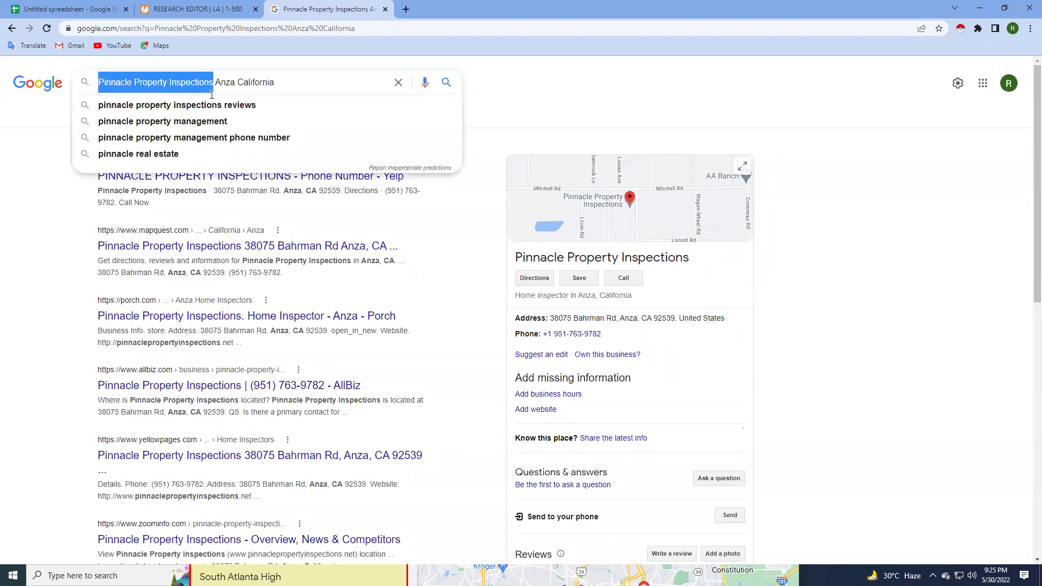
pyautogui.click(8, 194)
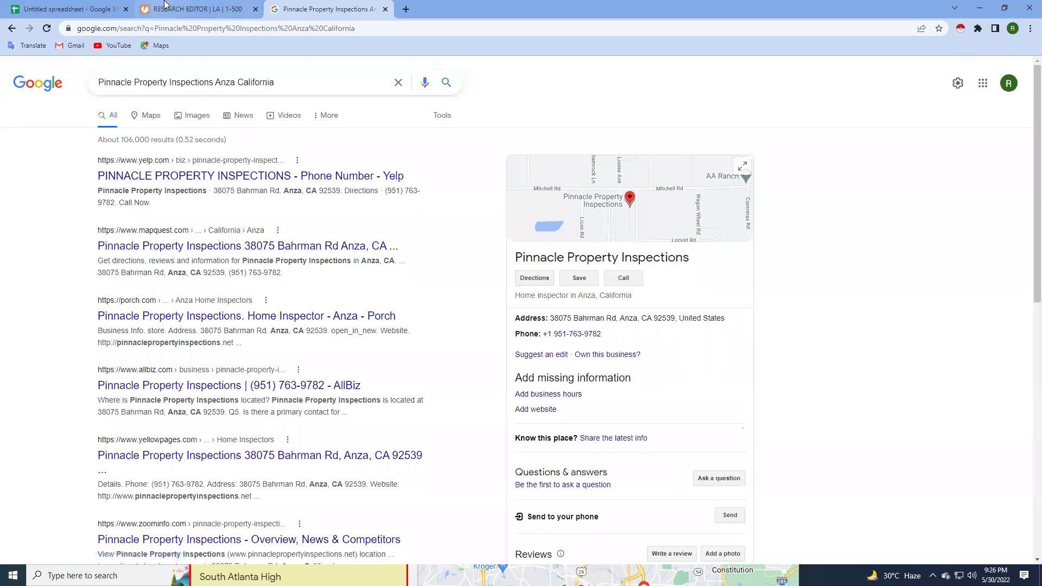
pyautogui.click(169, 8)
pyautogui.scroll(-2, 527, 350)
pyautogui.scroll(-1, 526, 350)
pyautogui.scroll(-3, 527, 350)
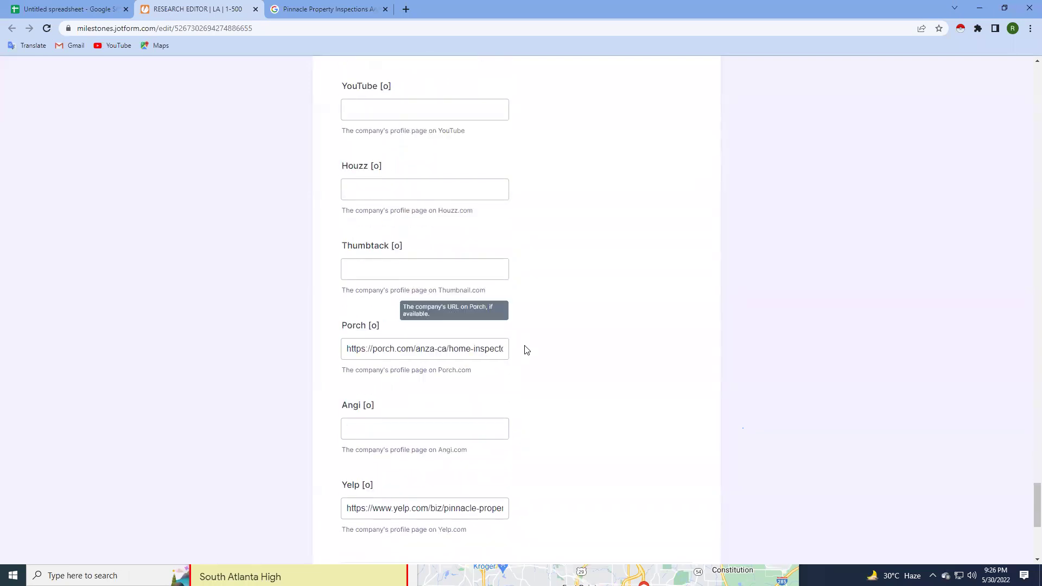
pyautogui.scroll(-2, 524, 349)
pyautogui.click(345, 394)
pyautogui.moveTo(344, 379); pyautogui.dragTo(375, 378)
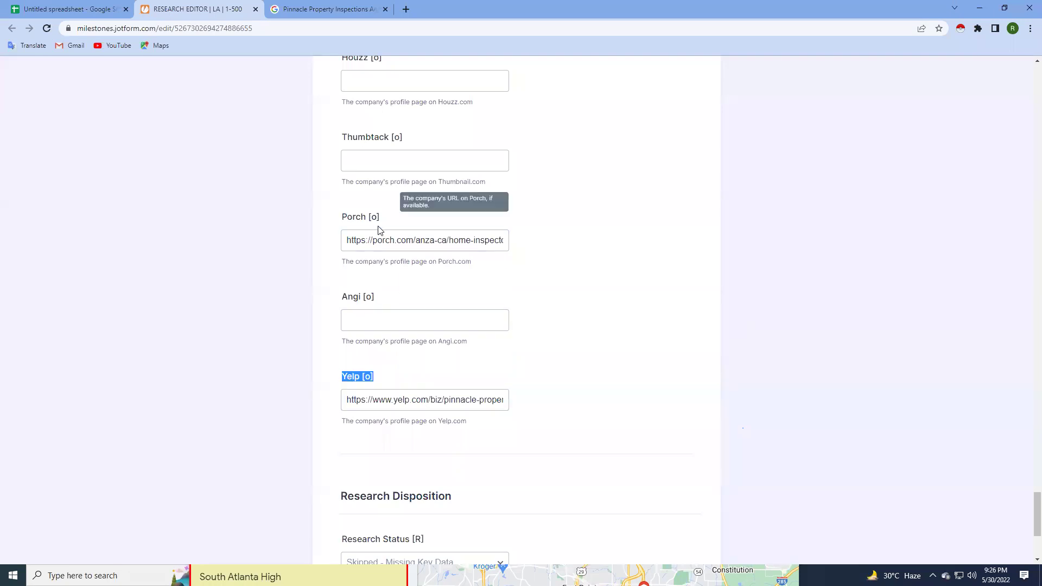
pyautogui.scroll(2, 374, 224)
pyautogui.scroll(1, 391, 239)
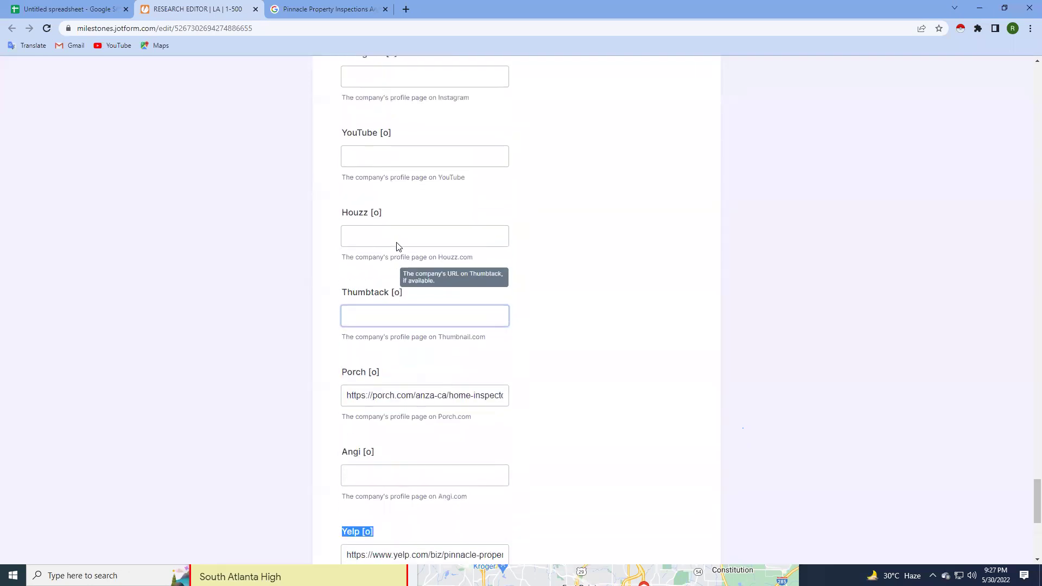
pyautogui.scroll(1, 348, 261)
pyautogui.scroll(2, 356, 228)
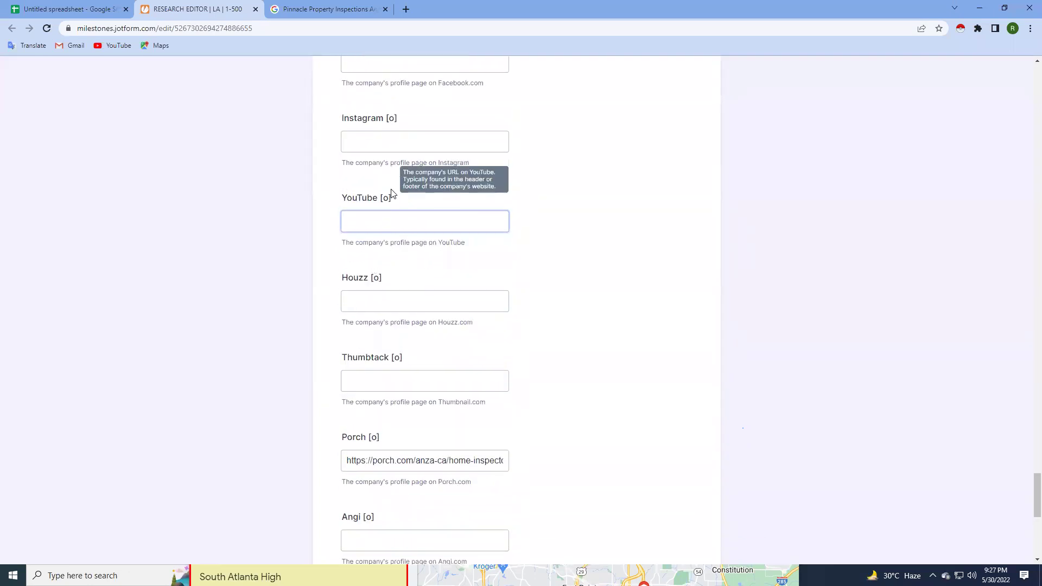
pyautogui.scroll(1, 380, 130)
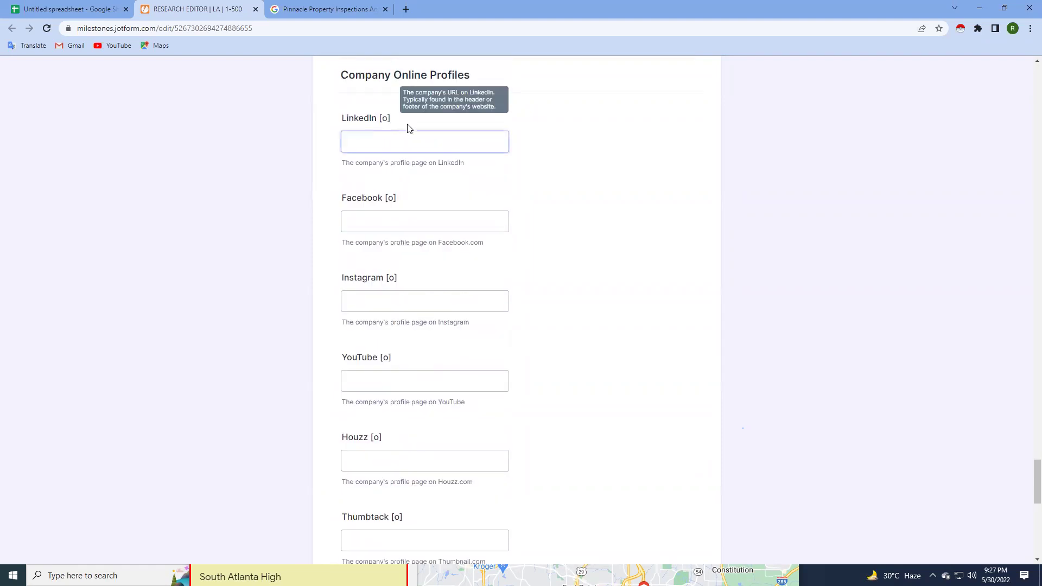
pyautogui.click(345, 9)
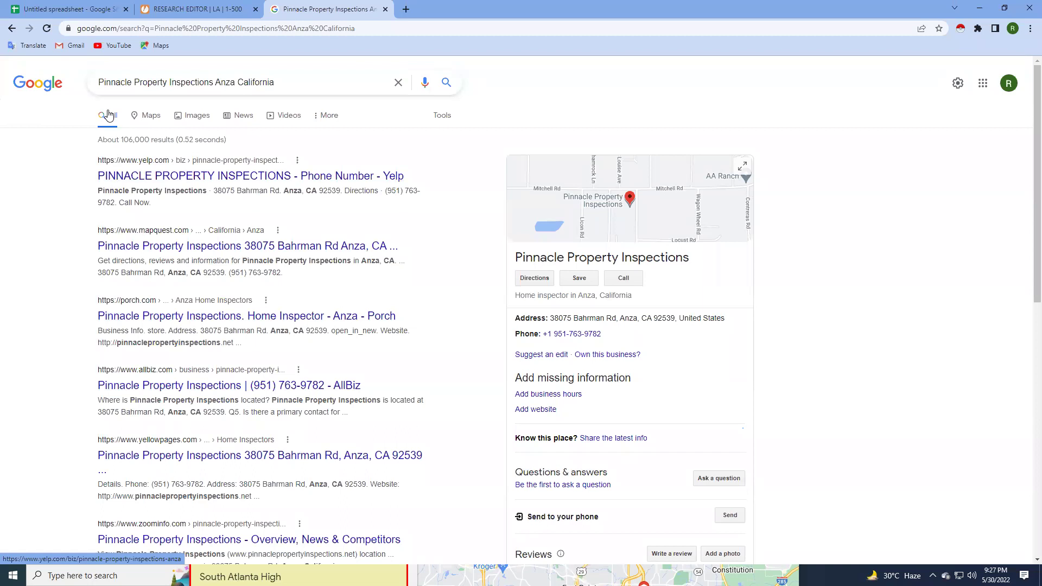
# Open the Yelp result in a new tab and confirm the Pinnacle Property Inspections business name.
pyautogui.moveTo(104, 82); pyautogui.dragTo(206, 83)
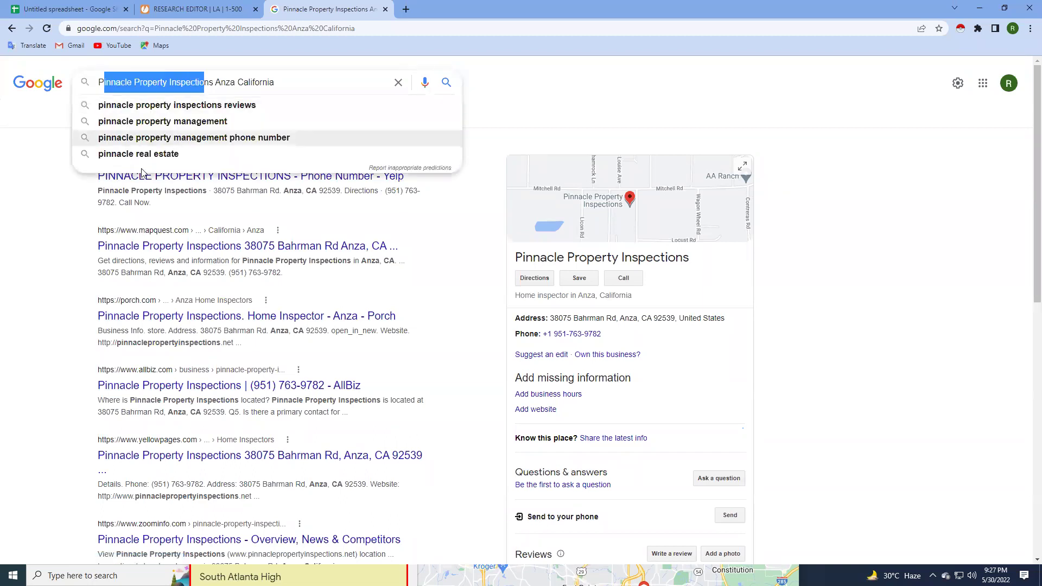
pyautogui.click(1, 221)
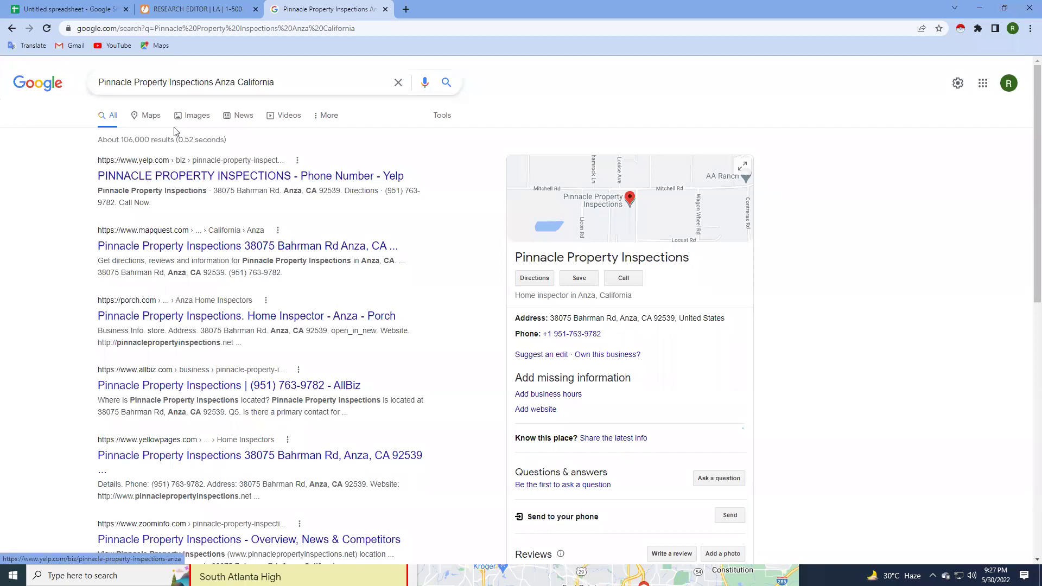
pyautogui.rightClick(163, 175)
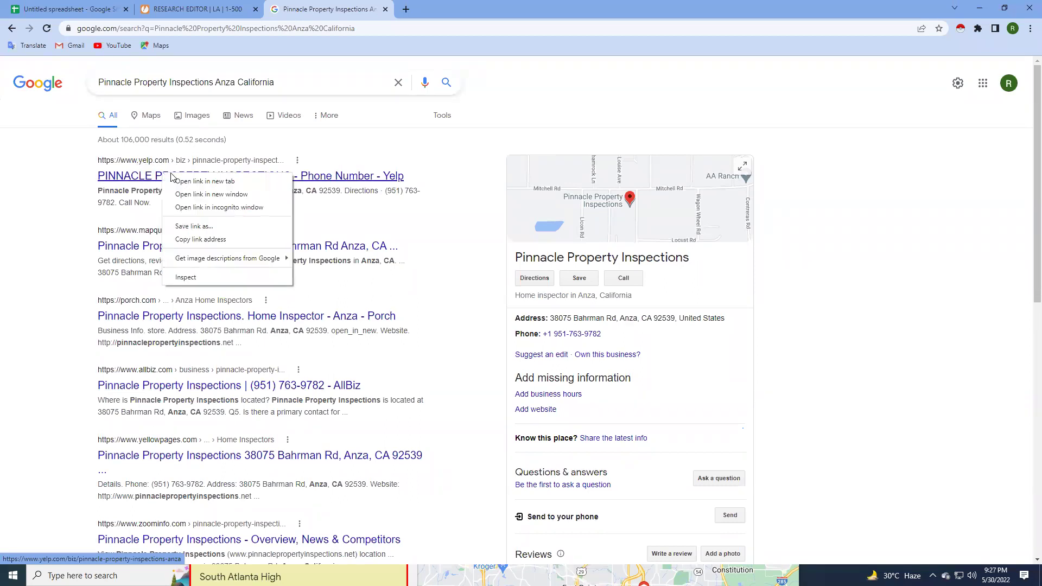
pyautogui.click(182, 182)
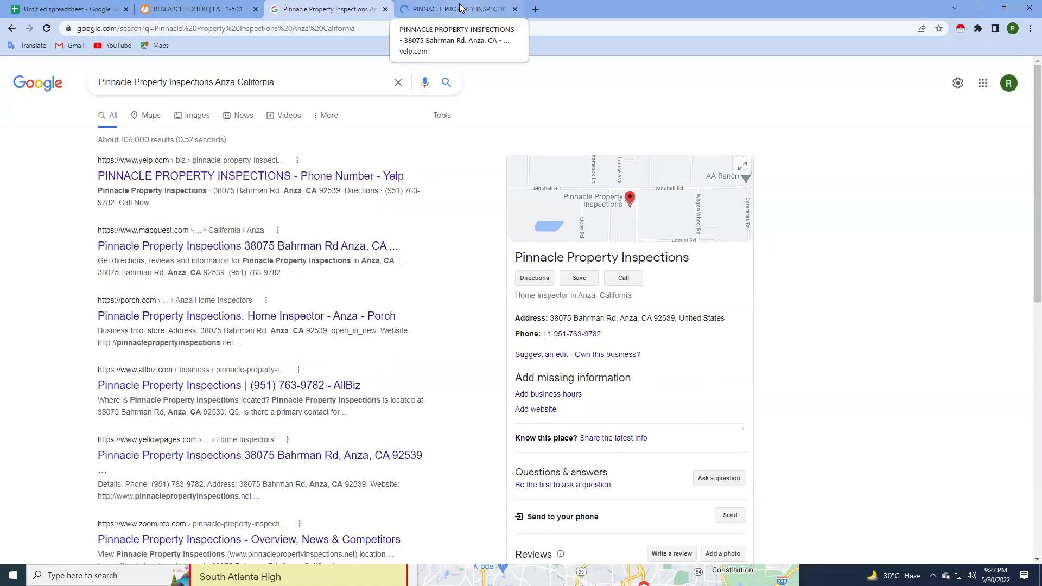
pyautogui.click(459, 8)
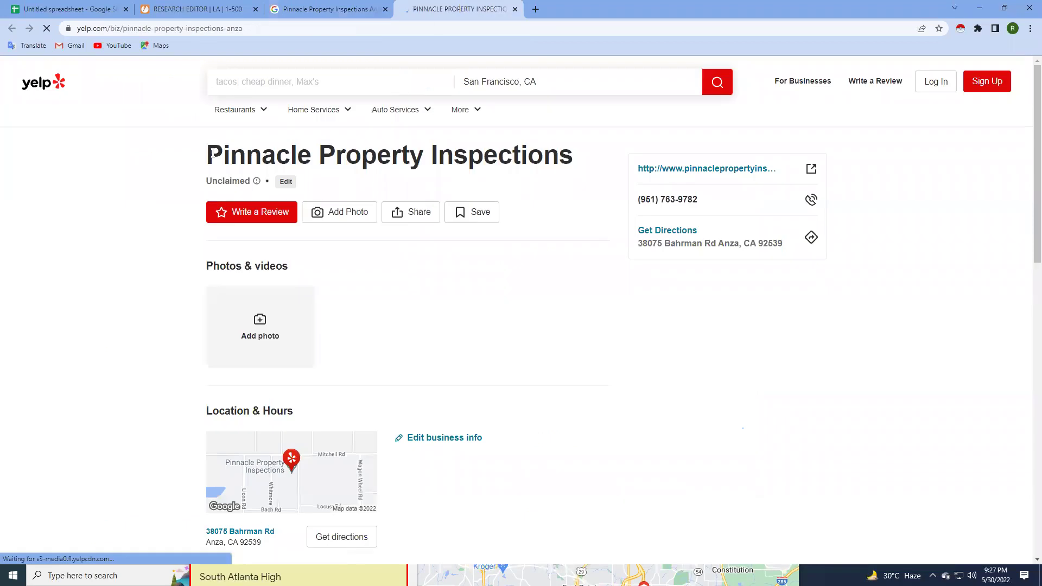
pyautogui.moveTo(208, 154); pyautogui.dragTo(559, 156)
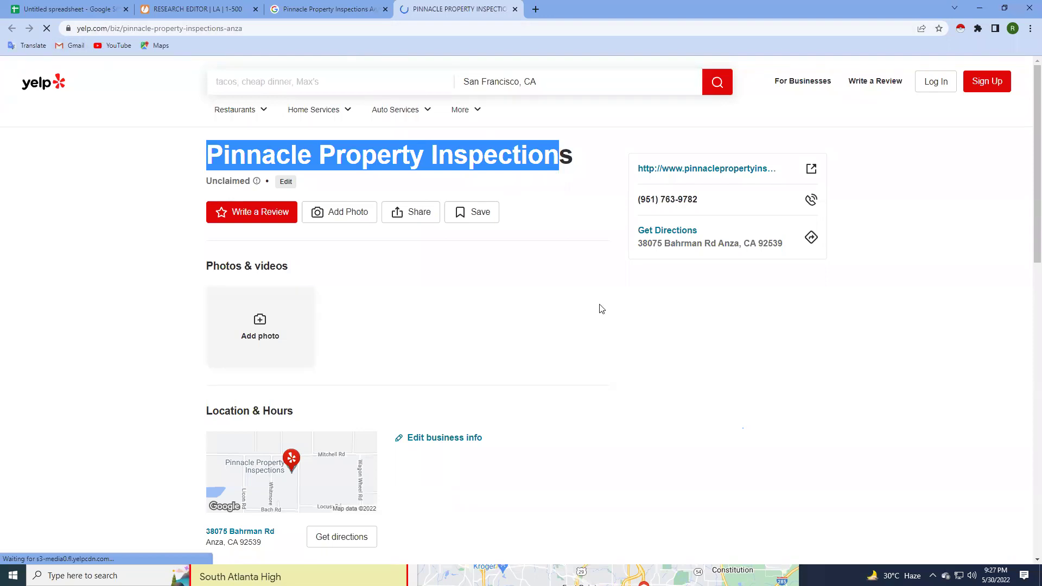
pyautogui.click(315, 5)
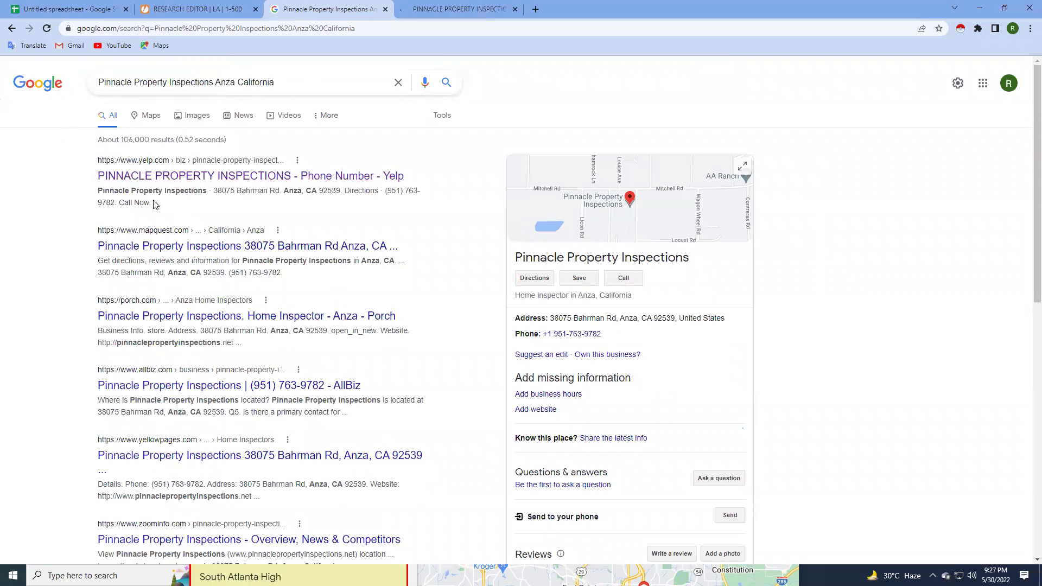
# Scroll the results down to the porch.com listing for Pinnacle Property Inspections.
pyautogui.scroll(-1, 143, 222)
pyautogui.scroll(-1, 143, 217)
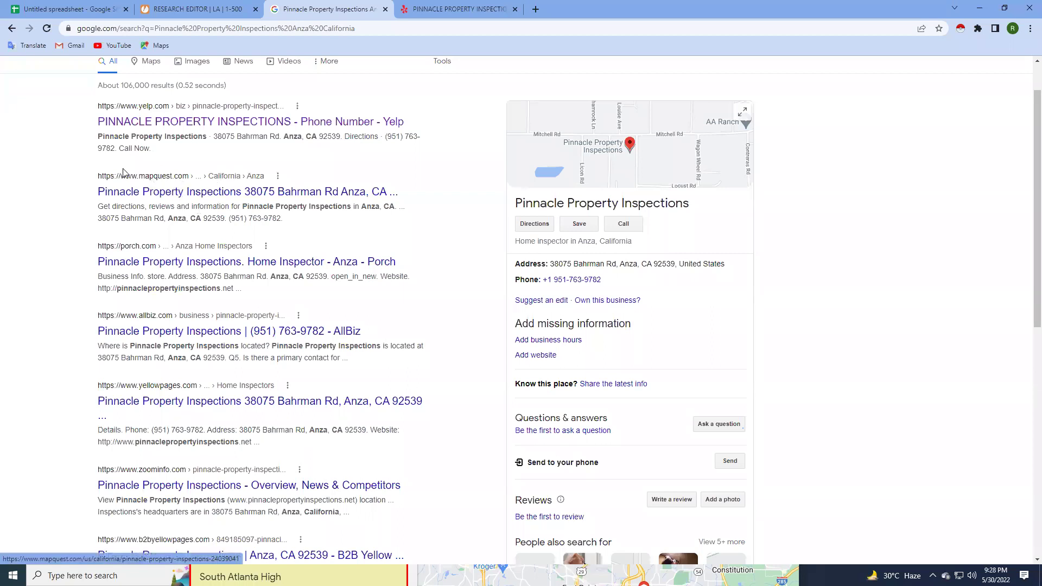
pyautogui.scroll(-1, 213, 197)
pyautogui.scroll(-1, 213, 197)
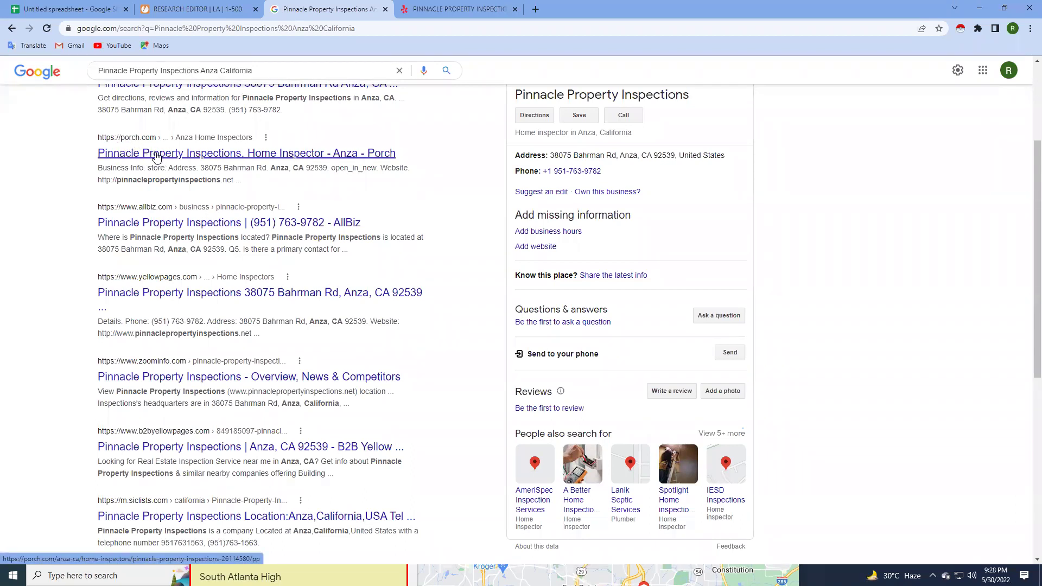
# Open the Porch result in a new tab and check the Pinnacle Property Inspections name heading.
pyautogui.rightClick(156, 156)
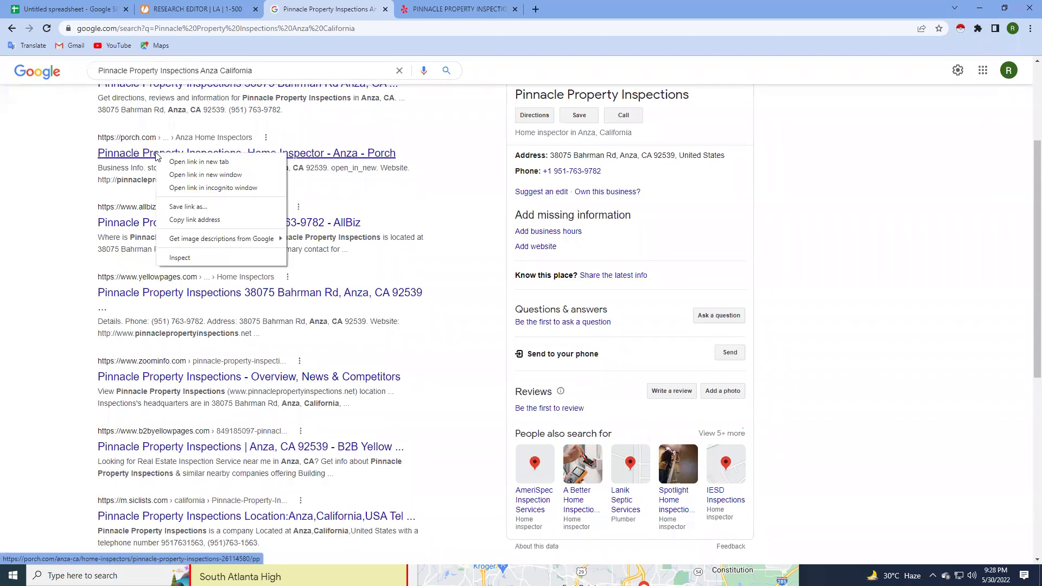
pyautogui.click(187, 161)
pyautogui.click(552, 5)
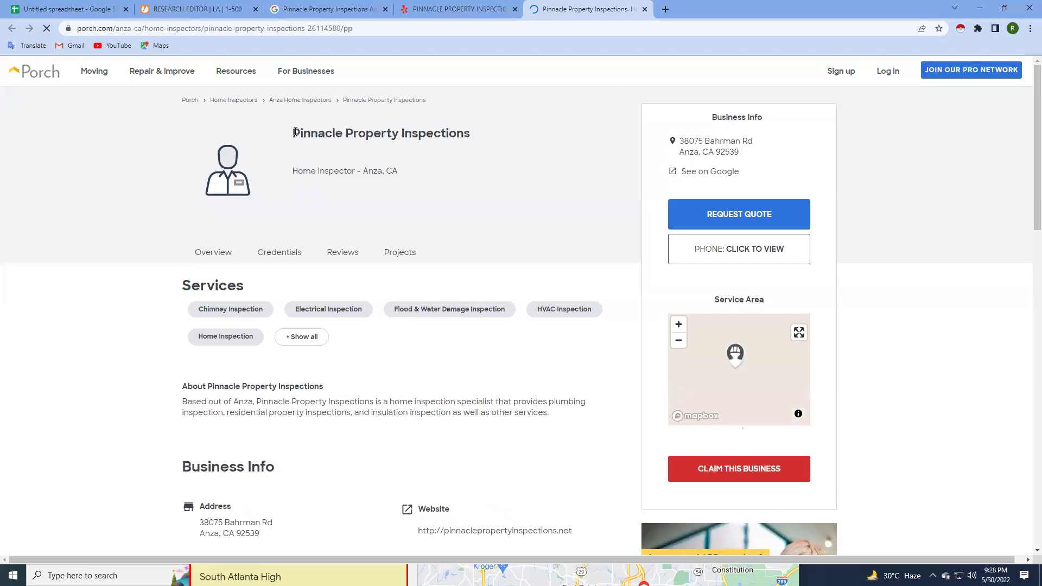
pyautogui.moveTo(295, 131); pyautogui.dragTo(516, 116)
pyautogui.click(512, 132)
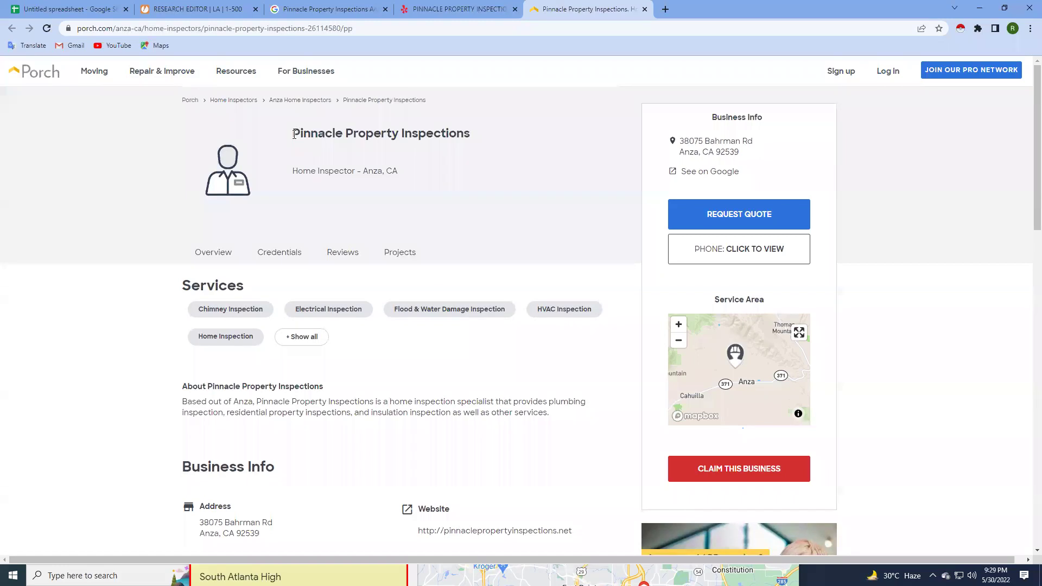
pyautogui.moveTo(294, 134); pyautogui.dragTo(371, 136)
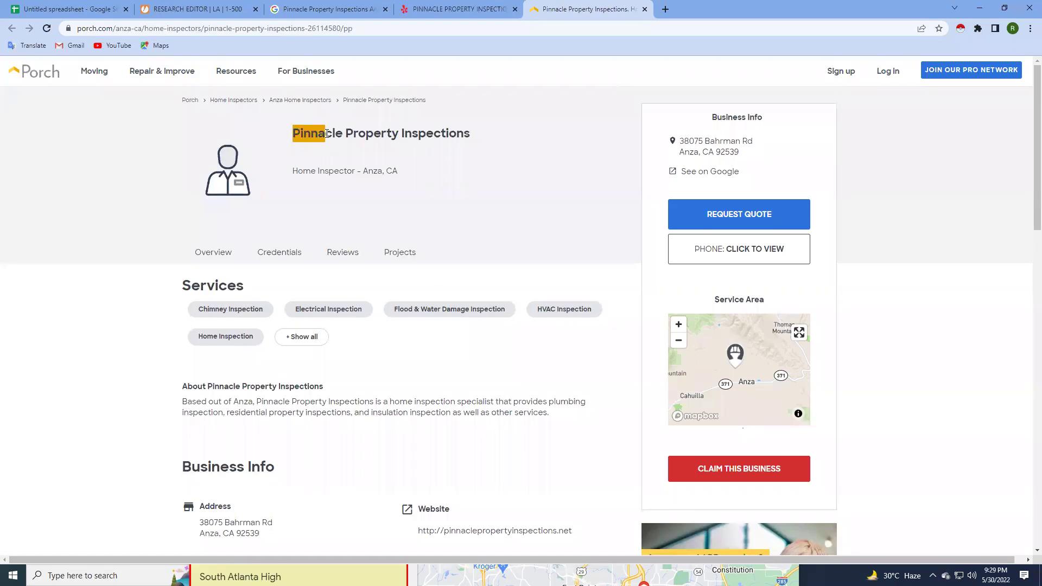
pyautogui.click(372, 135)
pyautogui.moveTo(293, 134); pyautogui.dragTo(475, 139)
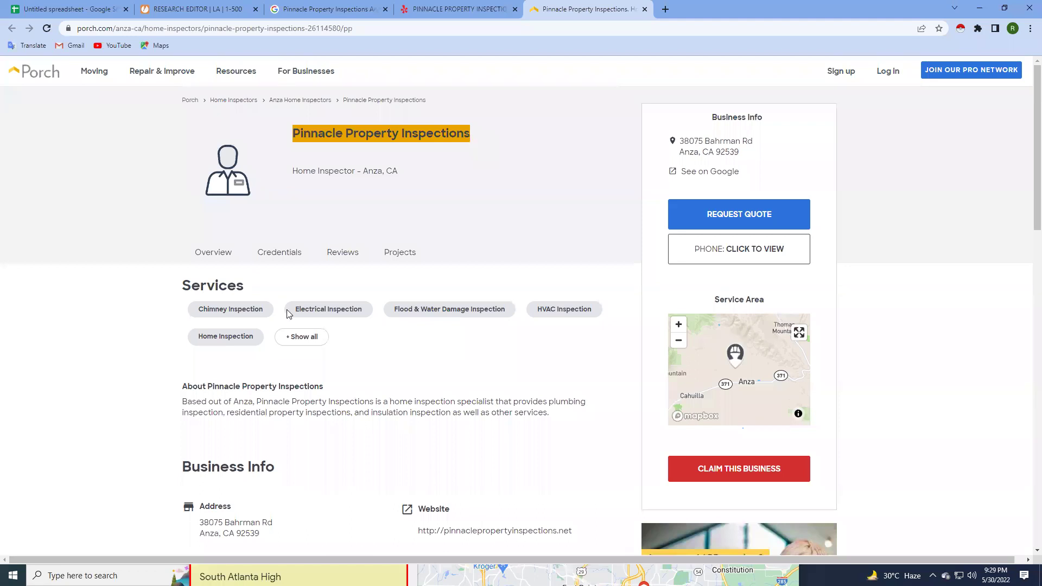
# Cross-check further Google results against the form's profile fields, then open Windows search.
pyautogui.click(201, 6)
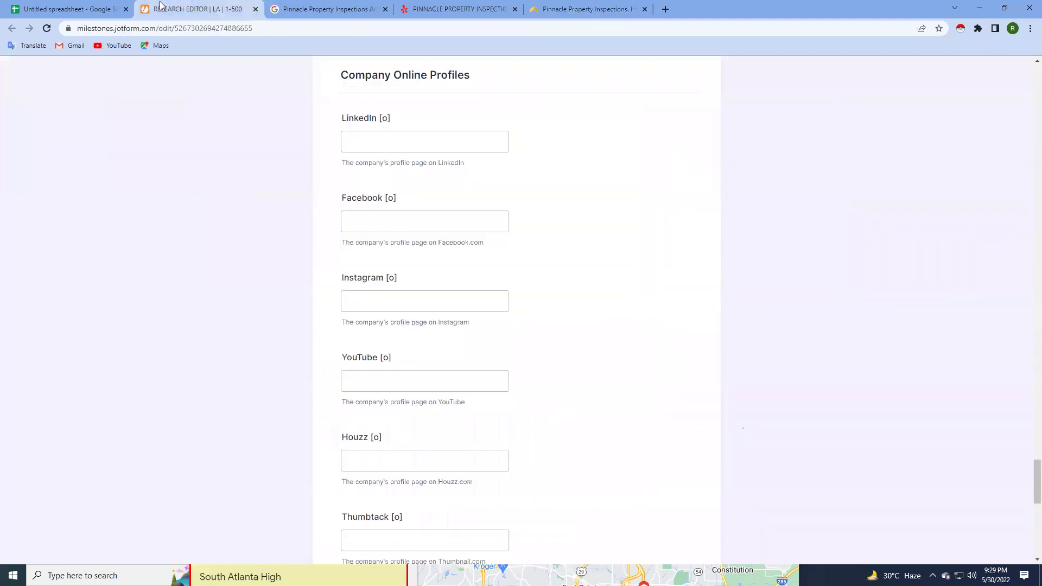
pyautogui.click(340, 8)
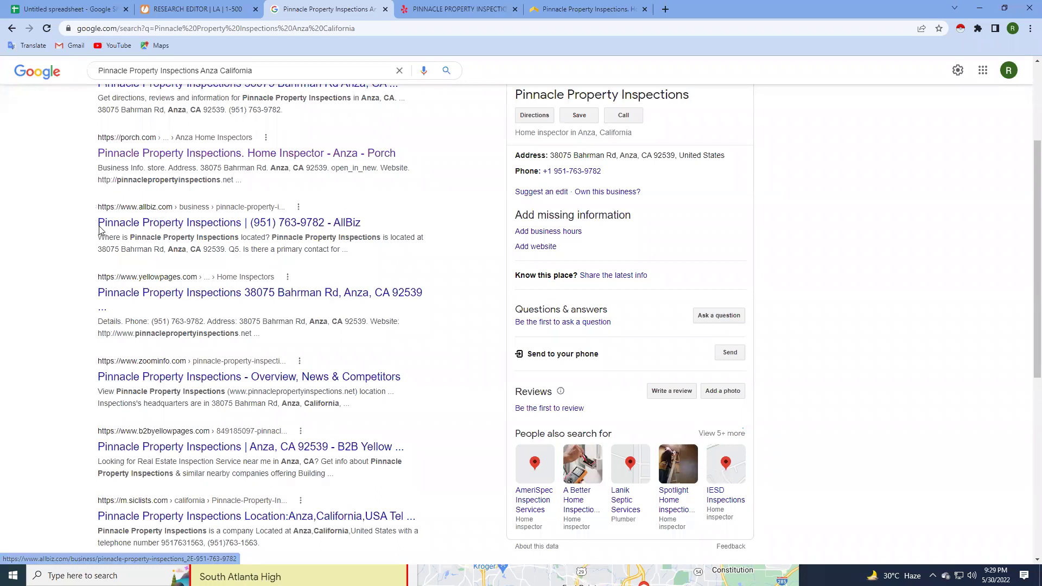
pyautogui.scroll(-2, 286, 224)
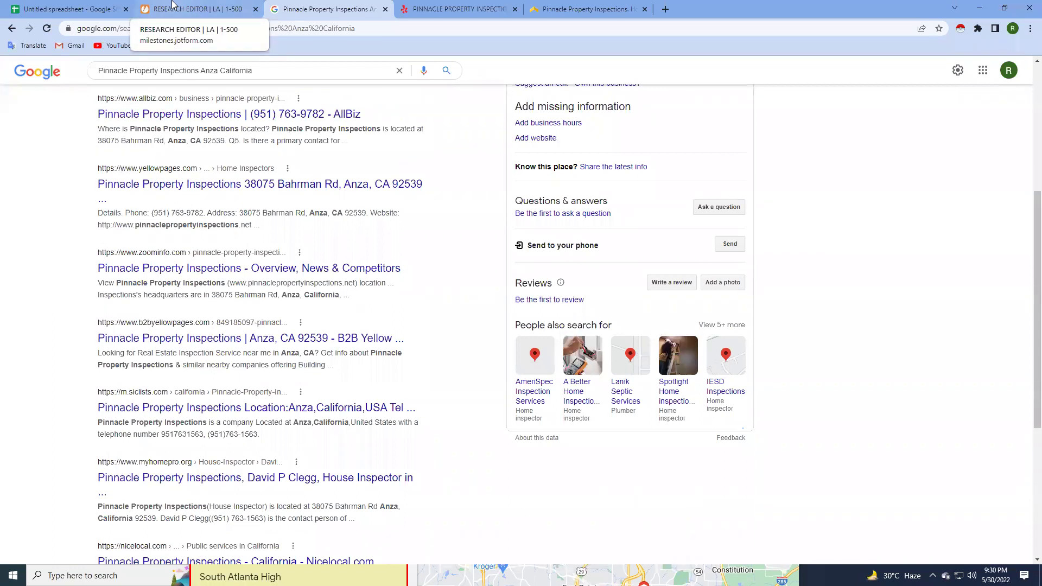
pyautogui.click(173, 5)
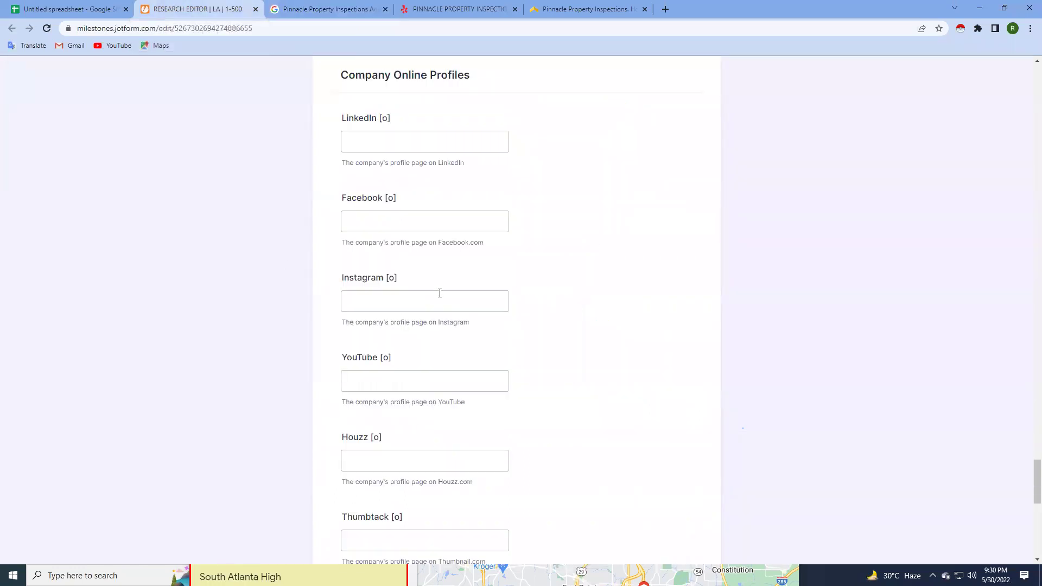
pyautogui.click(332, 4)
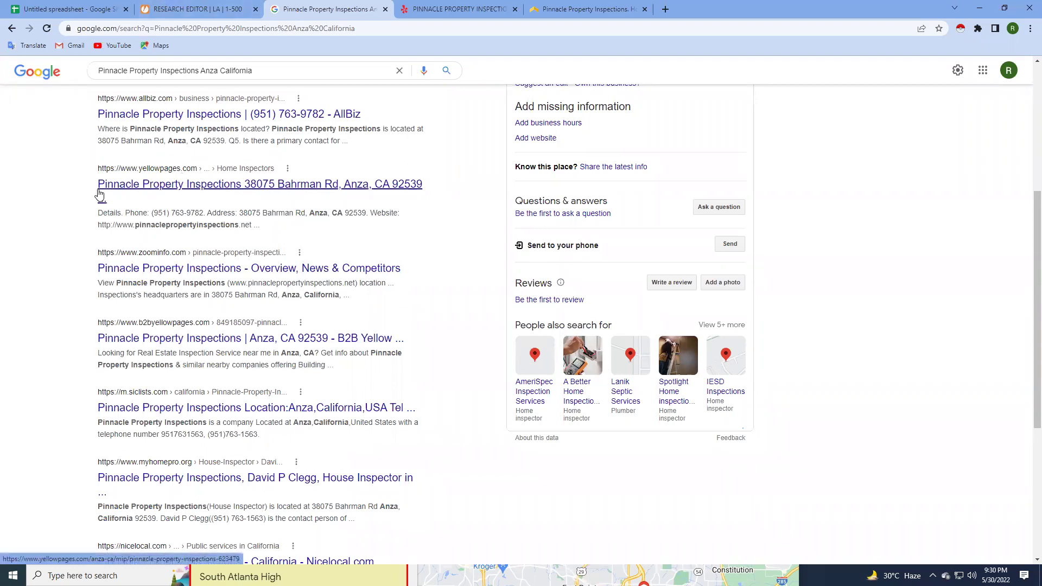
pyautogui.scroll(-2, 100, 194)
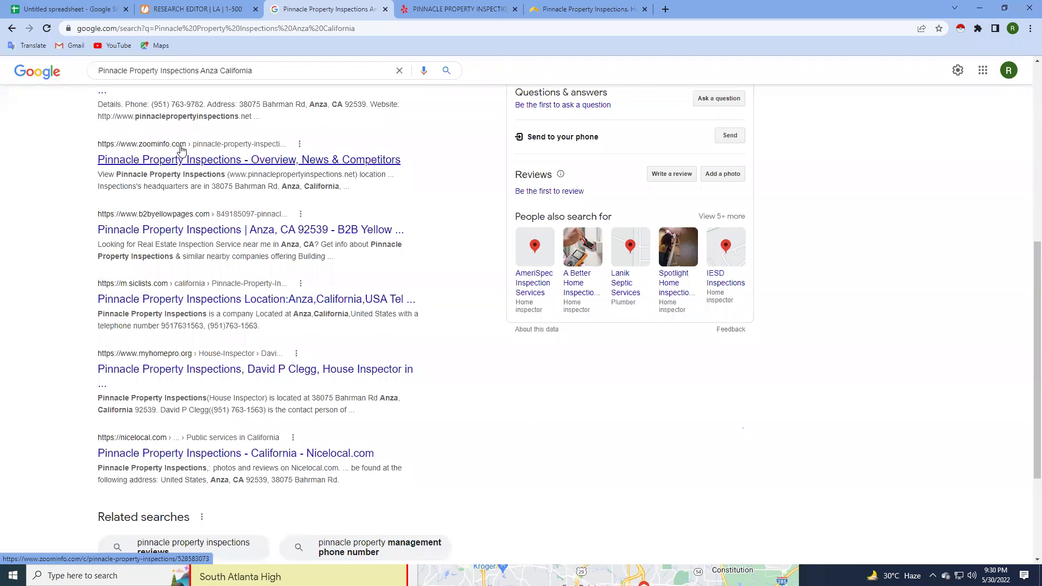
pyautogui.click(108, 575)
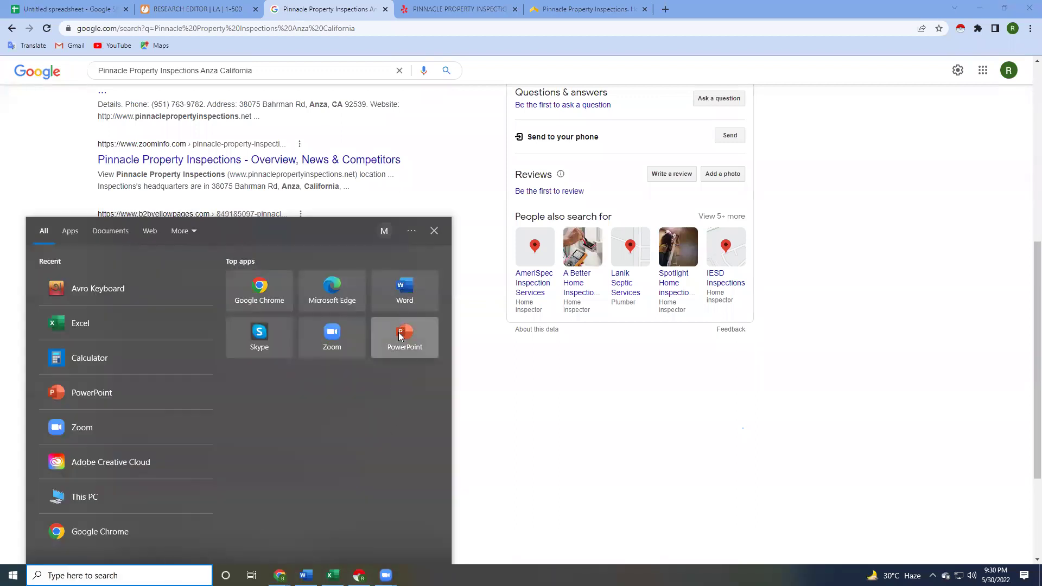
# Open word 2.ppt in PowerPoint and scroll through its slide thumbnails.
pyautogui.click(398, 332)
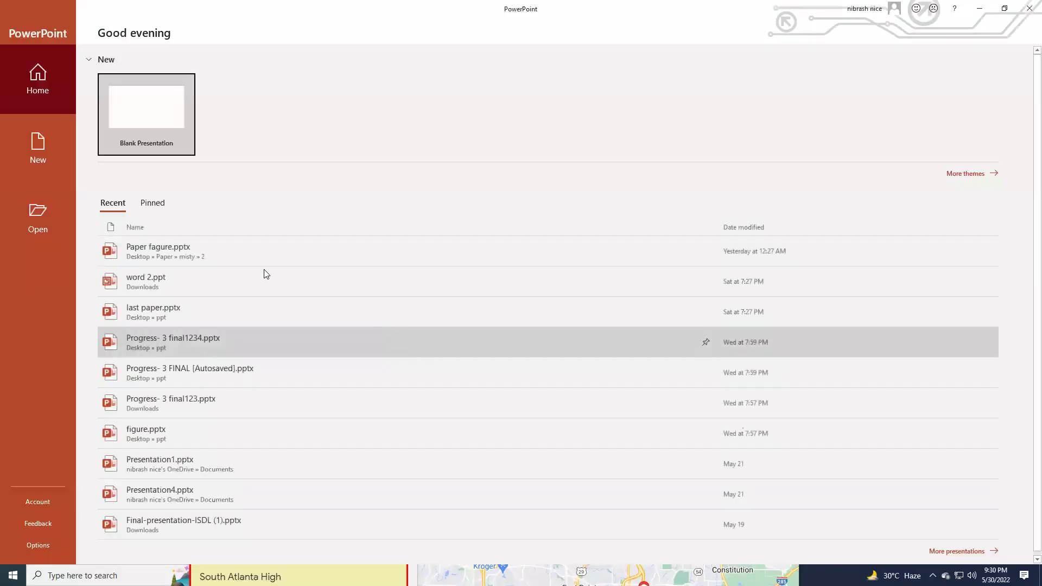
pyautogui.click(182, 280)
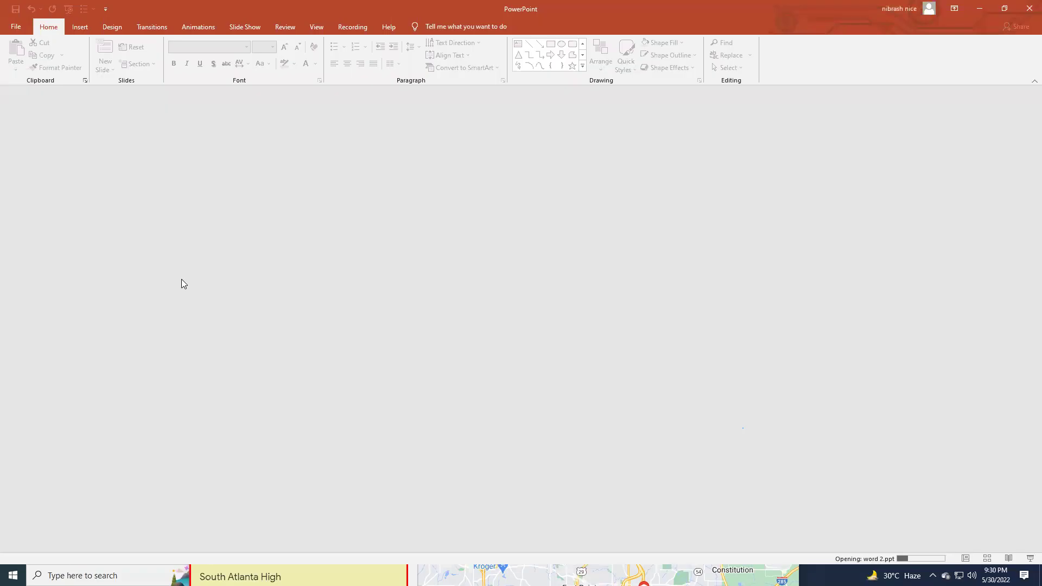
pyautogui.scroll(-4, 100, 413)
pyautogui.scroll(-3, 101, 413)
pyautogui.scroll(-3, 101, 413)
pyautogui.scroll(-3, 101, 413)
pyautogui.scroll(-3, 101, 413)
pyautogui.scroll(-3, 101, 413)
pyautogui.scroll(-2, 101, 413)
pyautogui.scroll(-3, 101, 409)
pyautogui.scroll(-1, 101, 408)
# Display slide 13 listing top directory sites for data entry, then minimize PowerPoint.
pyautogui.scroll(2, 101, 408)
pyautogui.scroll(3, 101, 408)
pyautogui.scroll(2, 103, 413)
pyautogui.scroll(2, 103, 413)
pyautogui.scroll(2, 103, 413)
pyautogui.scroll(2, 104, 412)
pyautogui.scroll(2, 101, 412)
pyautogui.scroll(3, 101, 412)
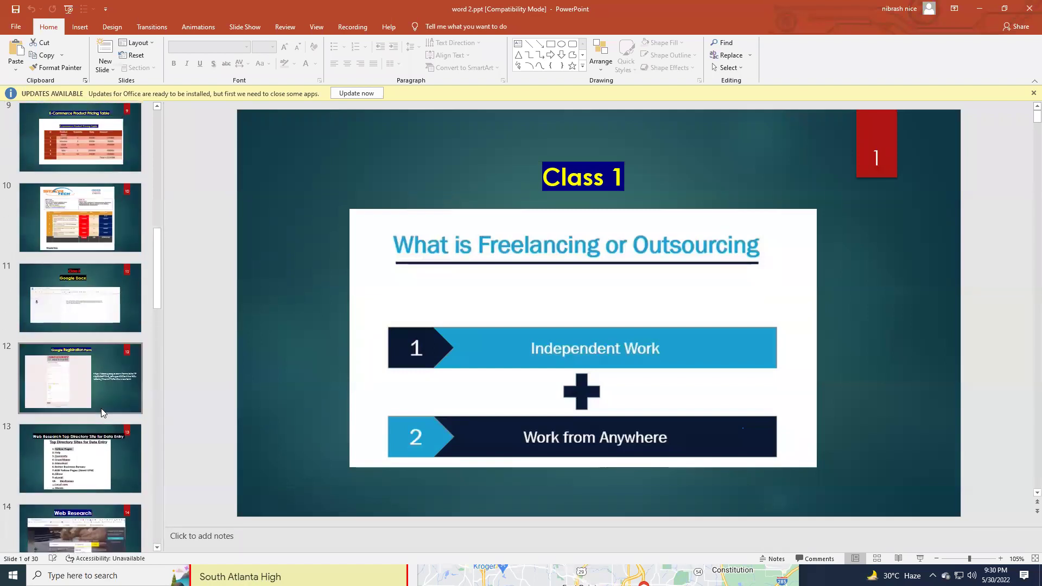
pyautogui.click(103, 478)
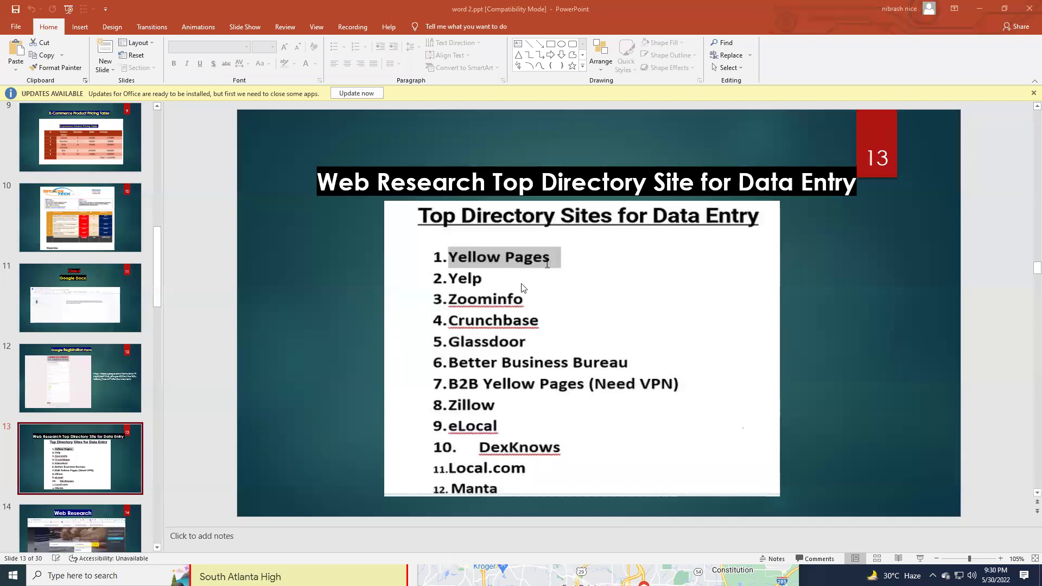
pyautogui.click(980, 9)
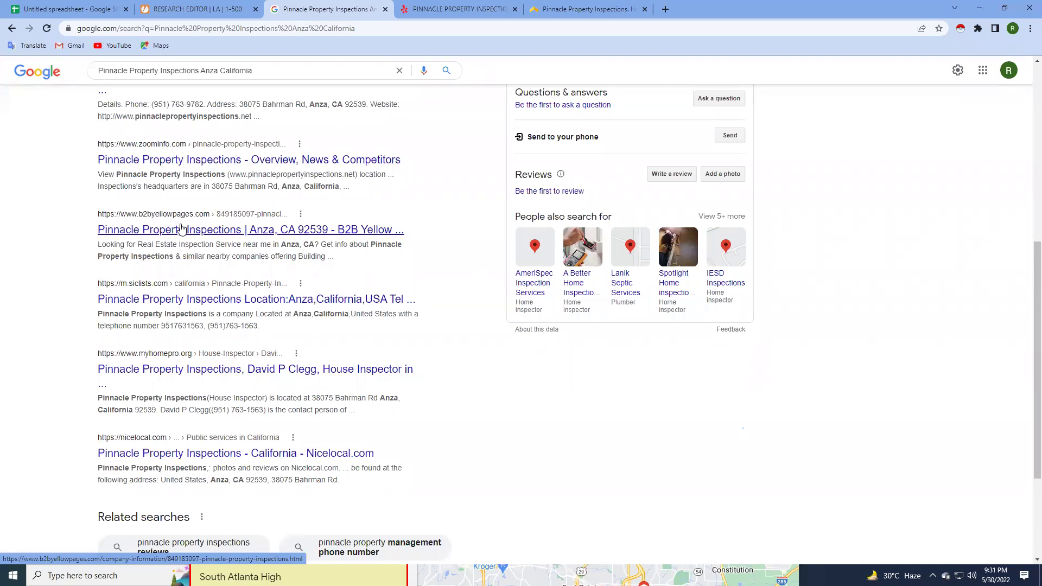
pyautogui.scroll(-2, 181, 228)
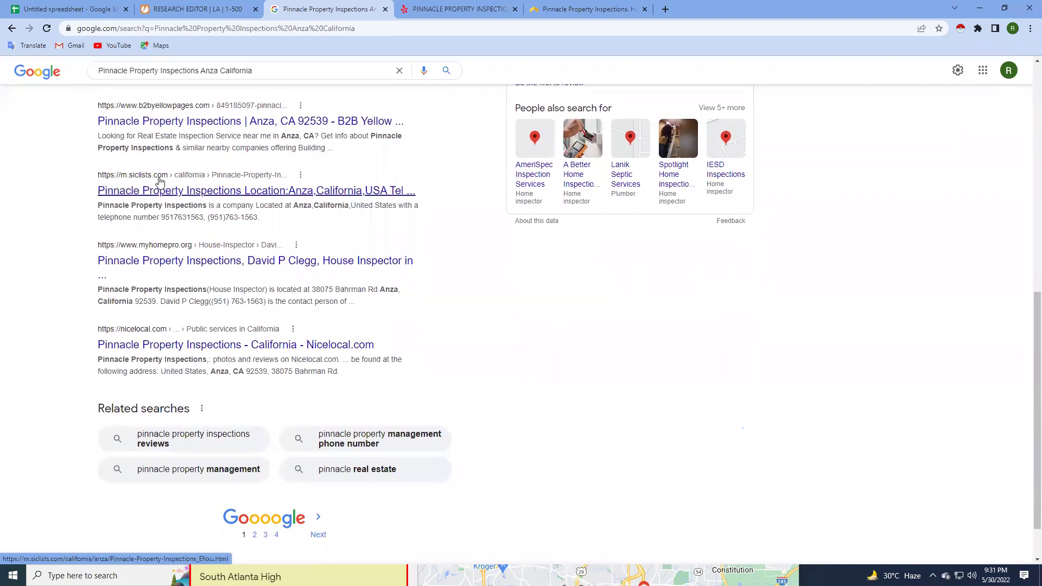
pyautogui.scroll(-1, 180, 190)
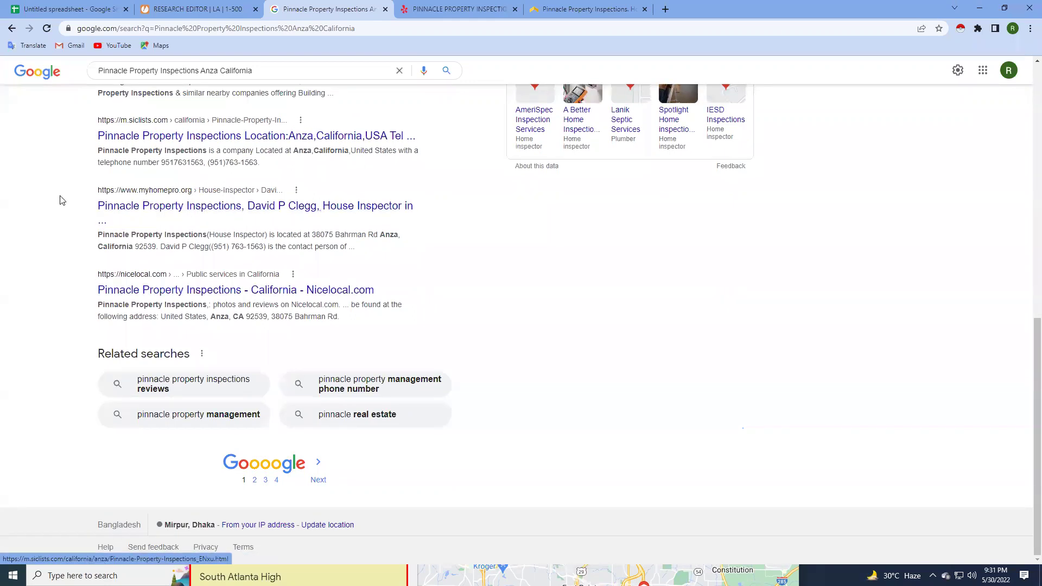
pyautogui.scroll(6, 372, 350)
pyautogui.scroll(4, 372, 350)
pyautogui.scroll(-9, 372, 349)
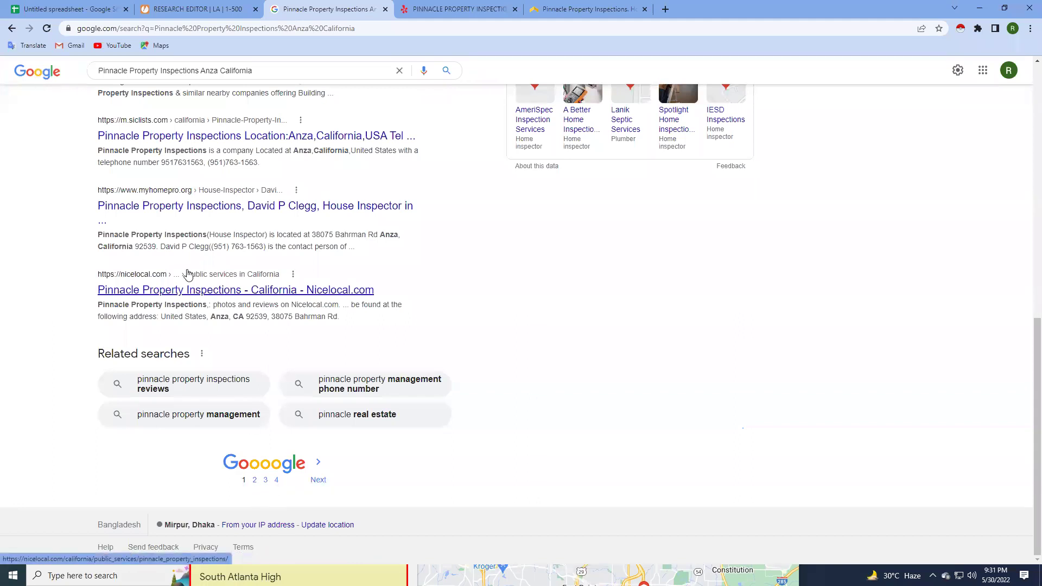
pyautogui.scroll(2, 187, 275)
pyautogui.scroll(3, 189, 275)
pyautogui.scroll(5, 188, 275)
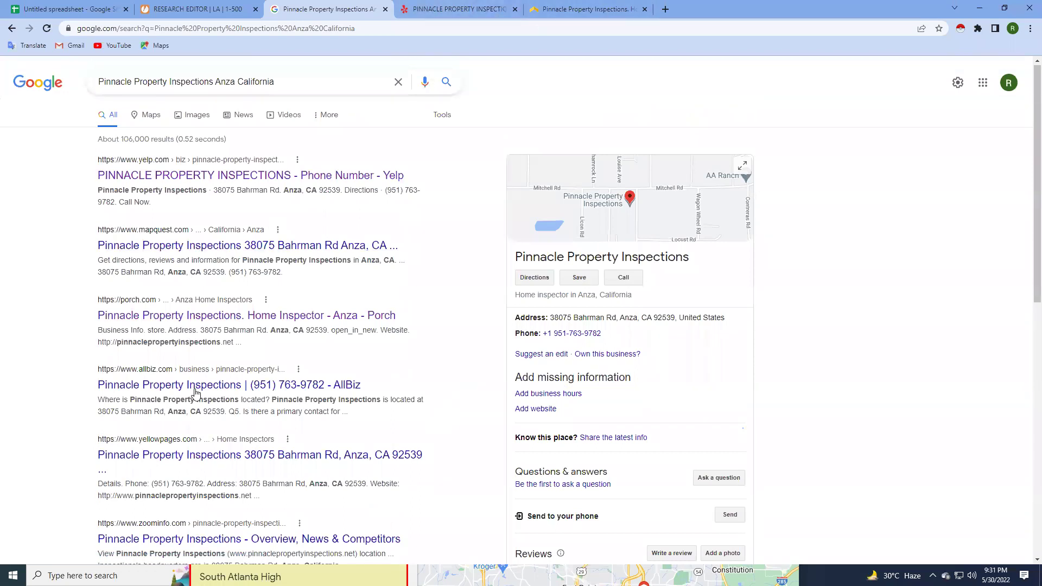
pyautogui.scroll(-4, 190, 326)
pyautogui.scroll(-6, 188, 360)
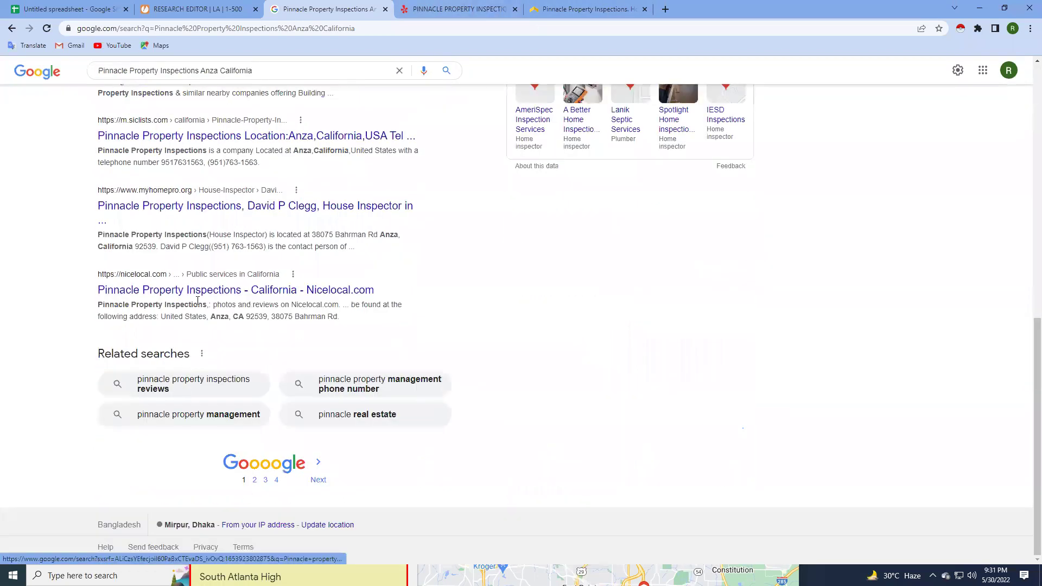
# Move to page 2 of the results and scroll down to the company's LinkedIn entry.
pyautogui.click(254, 482)
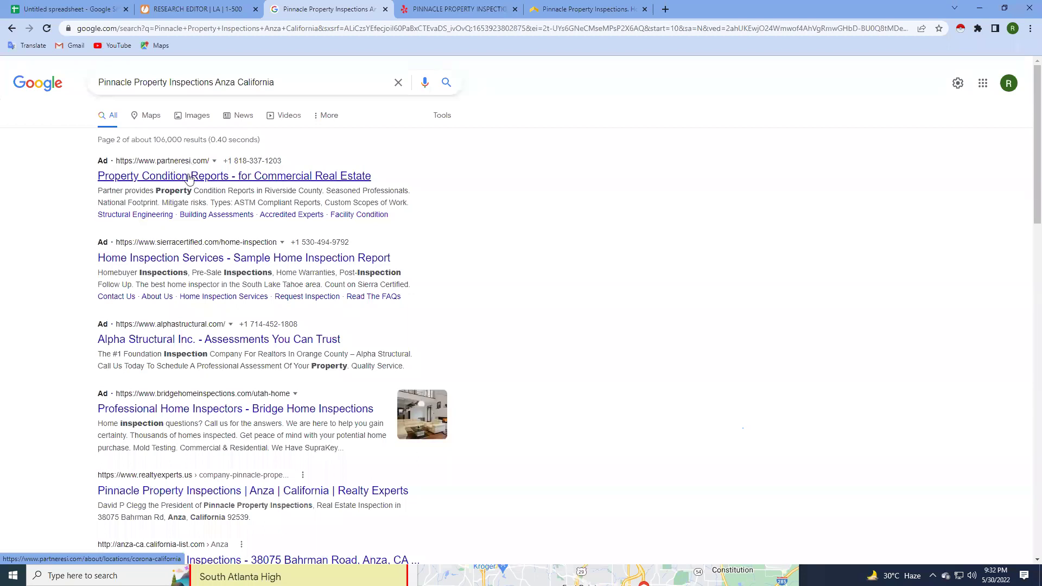
pyautogui.scroll(-2, 282, 253)
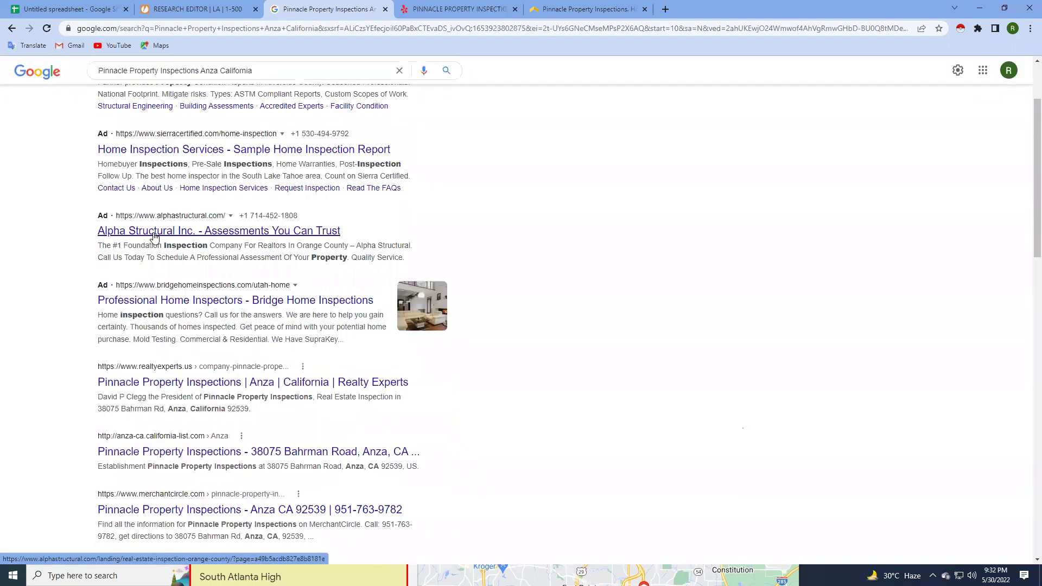
pyautogui.scroll(-2, 242, 284)
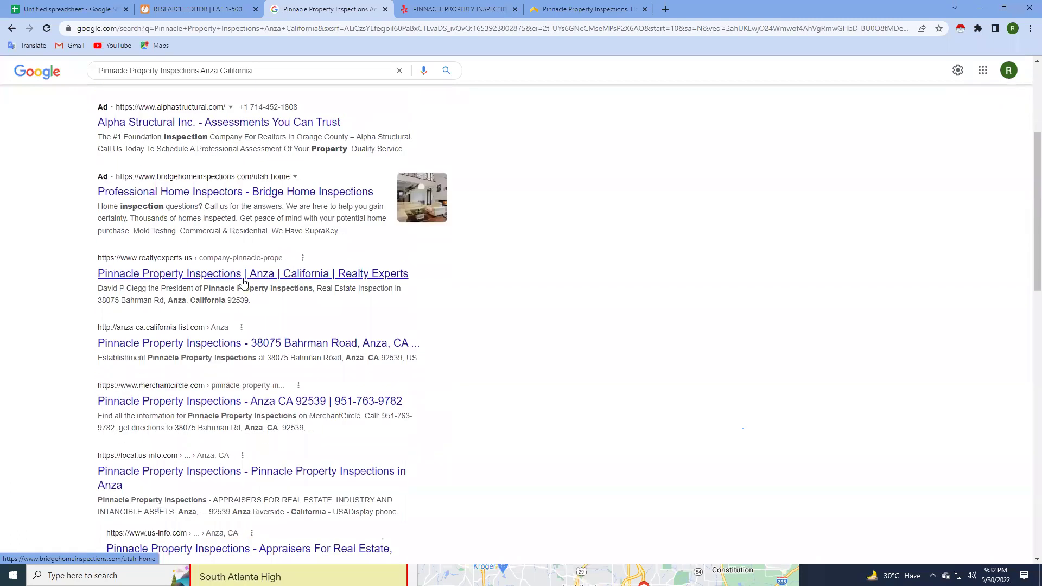
pyautogui.scroll(-2, 196, 268)
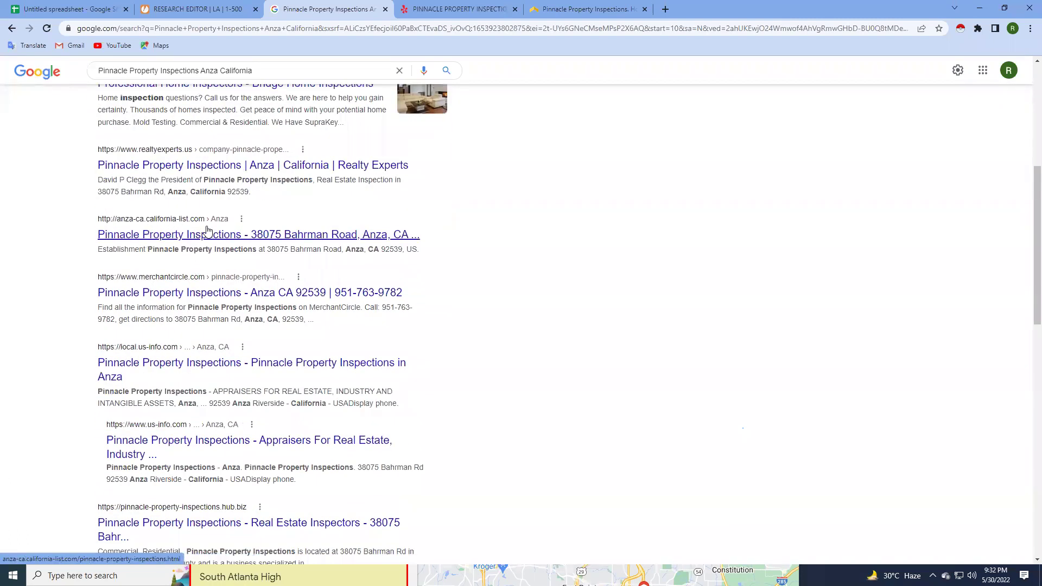
pyautogui.scroll(-1, 207, 232)
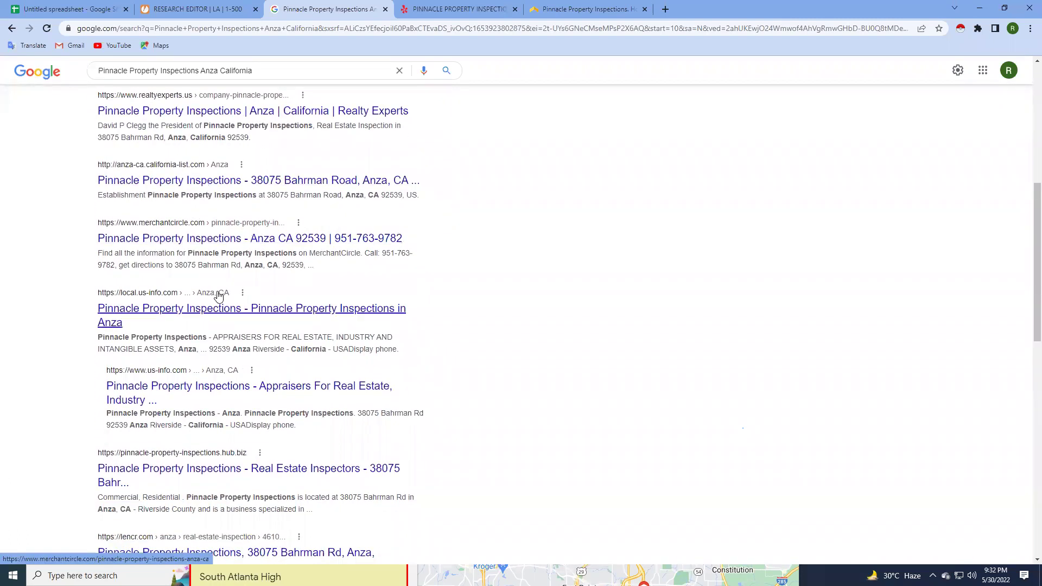
pyautogui.scroll(-2, 184, 301)
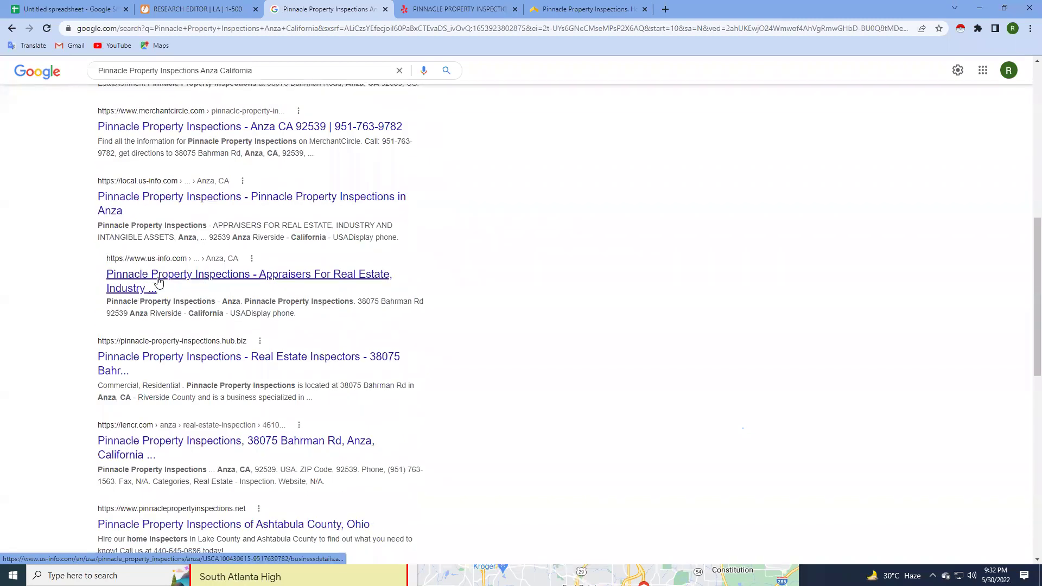
pyautogui.scroll(-1, 122, 280)
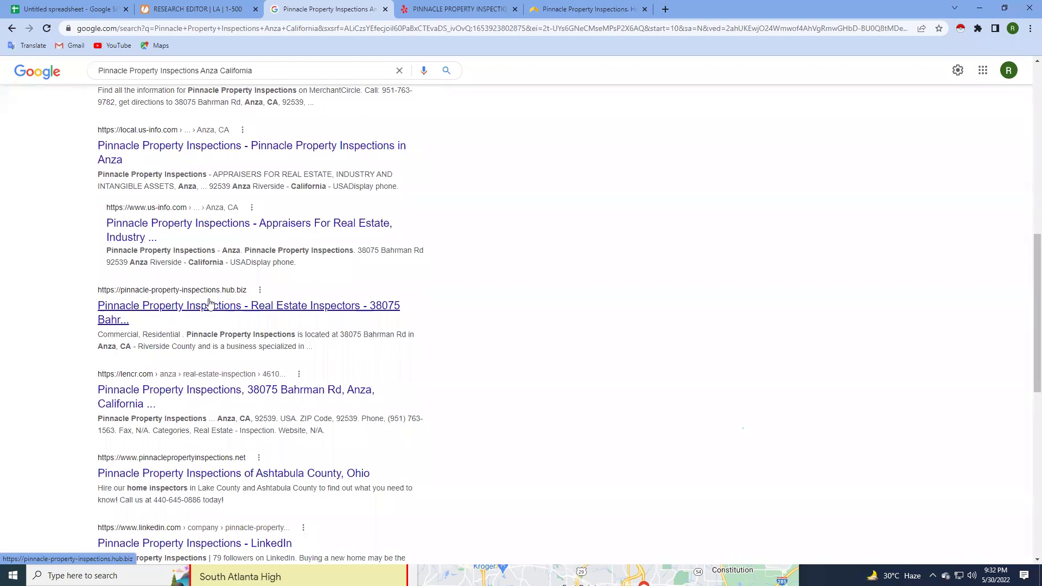
pyautogui.scroll(-2, 272, 285)
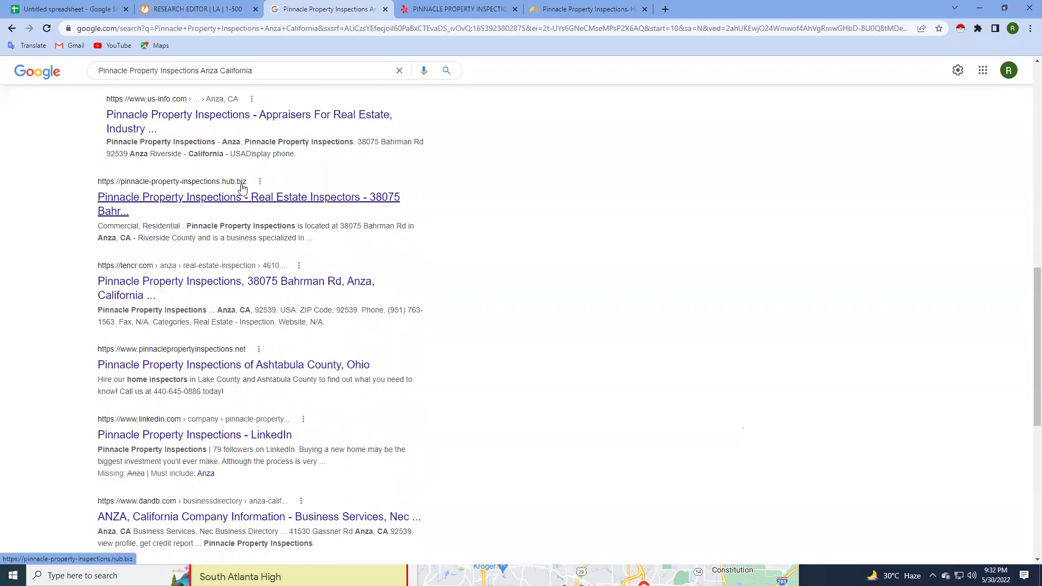
pyautogui.scroll(-1, 157, 290)
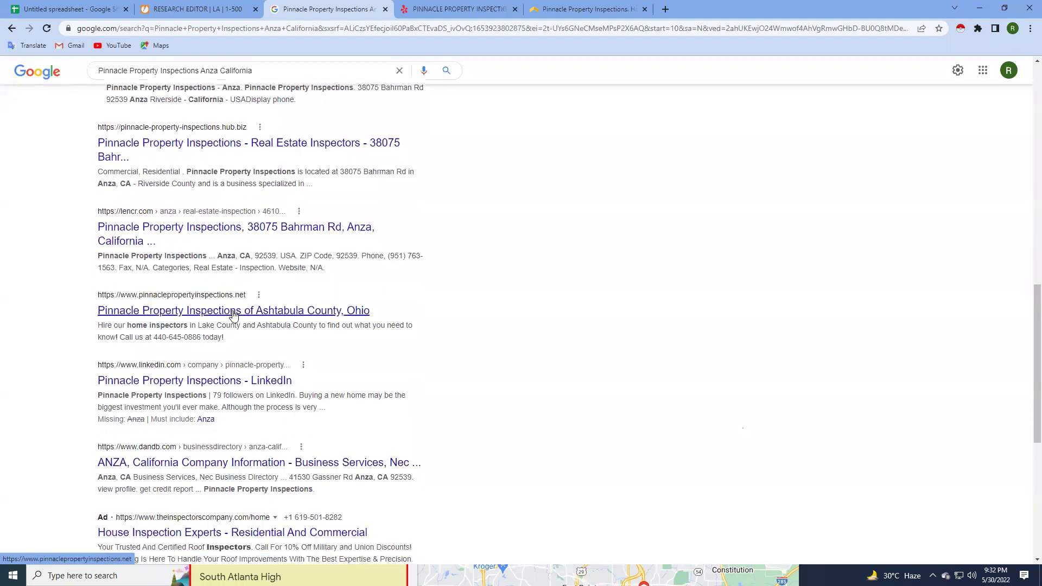
pyautogui.scroll(-1, 147, 297)
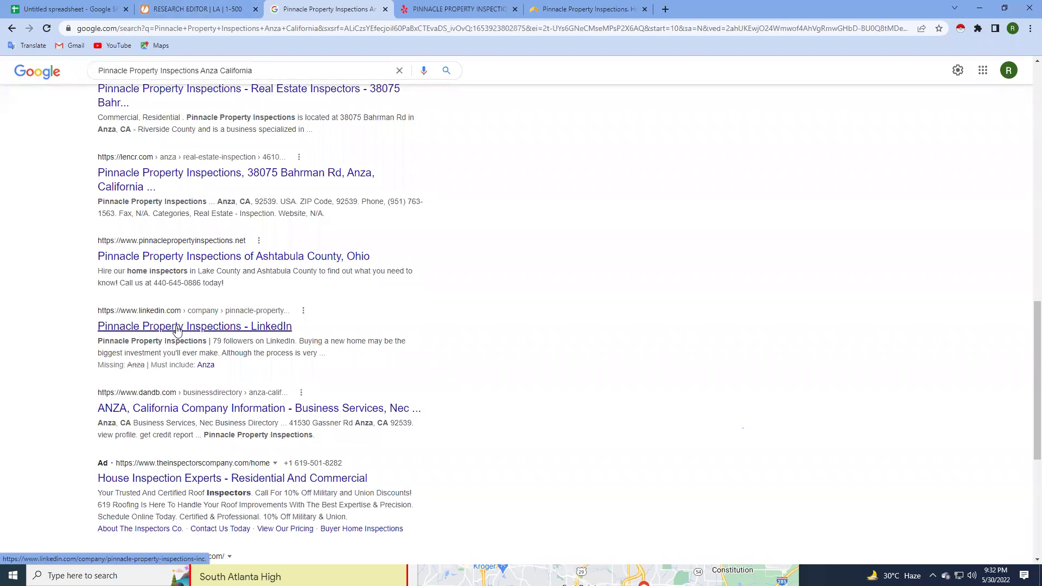
# Open the Pinnacle Property Inspections LinkedIn result in a new tab, then return to the top of the results.
pyautogui.rightClick(177, 330)
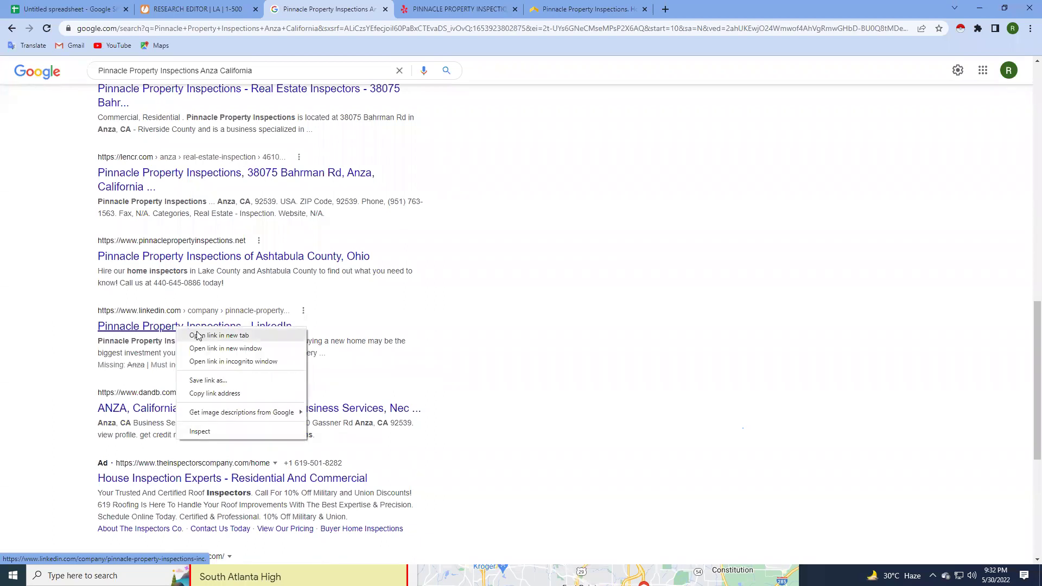
pyautogui.click(198, 334)
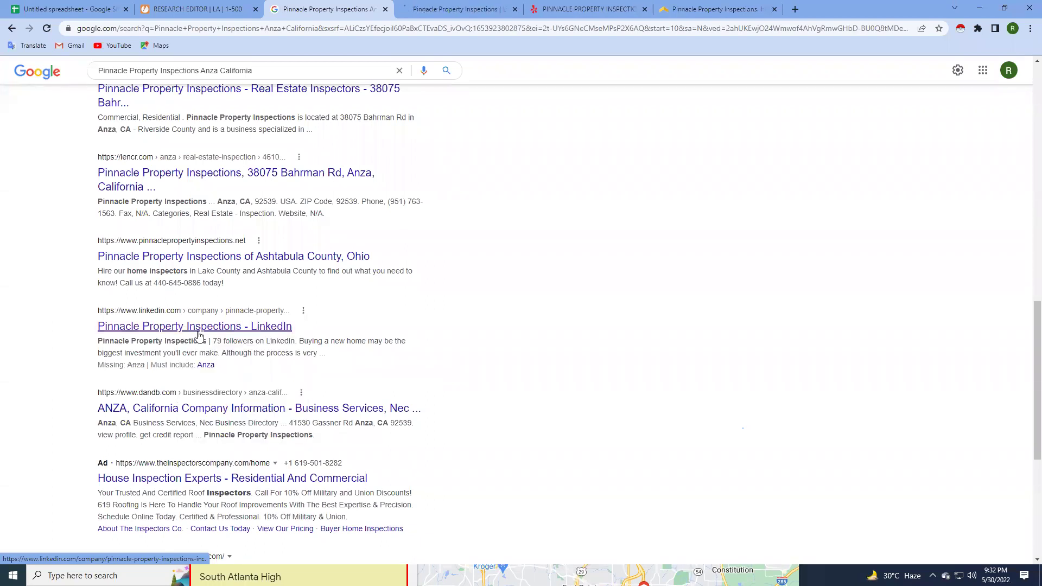
pyautogui.scroll(-1, 103, 420)
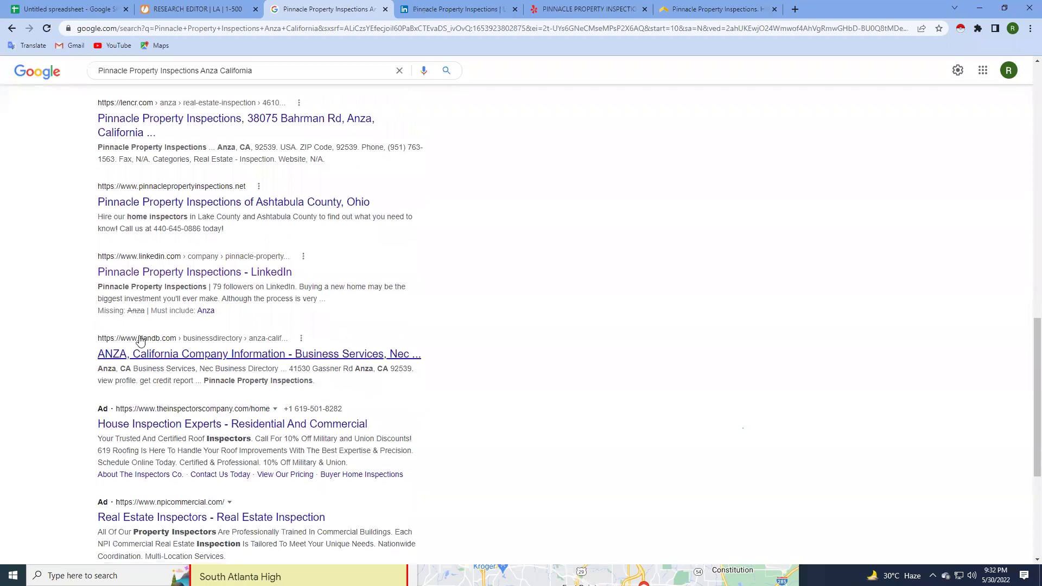
pyautogui.scroll(-1, 164, 305)
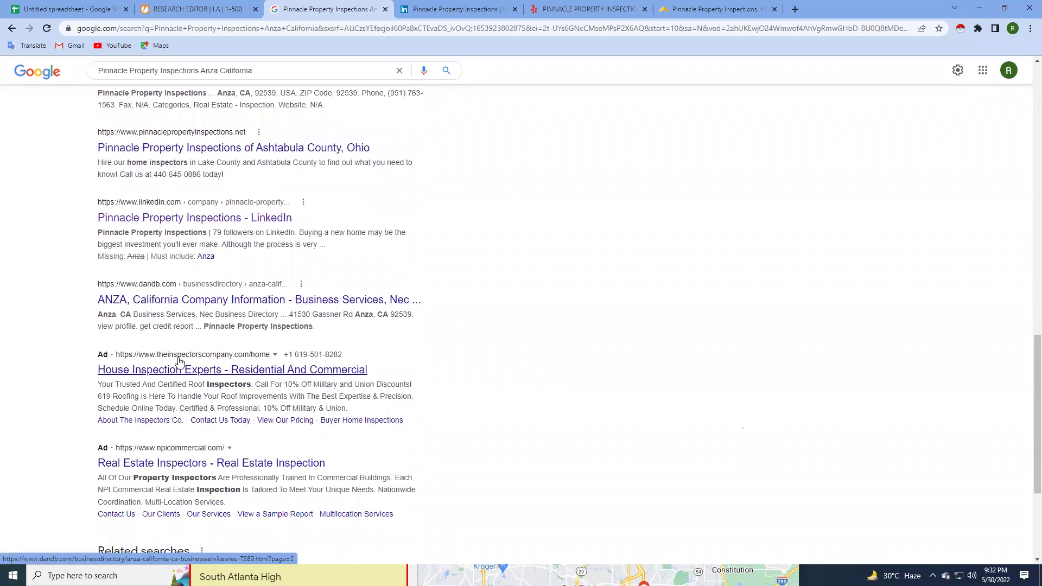
pyautogui.scroll(-2, 222, 358)
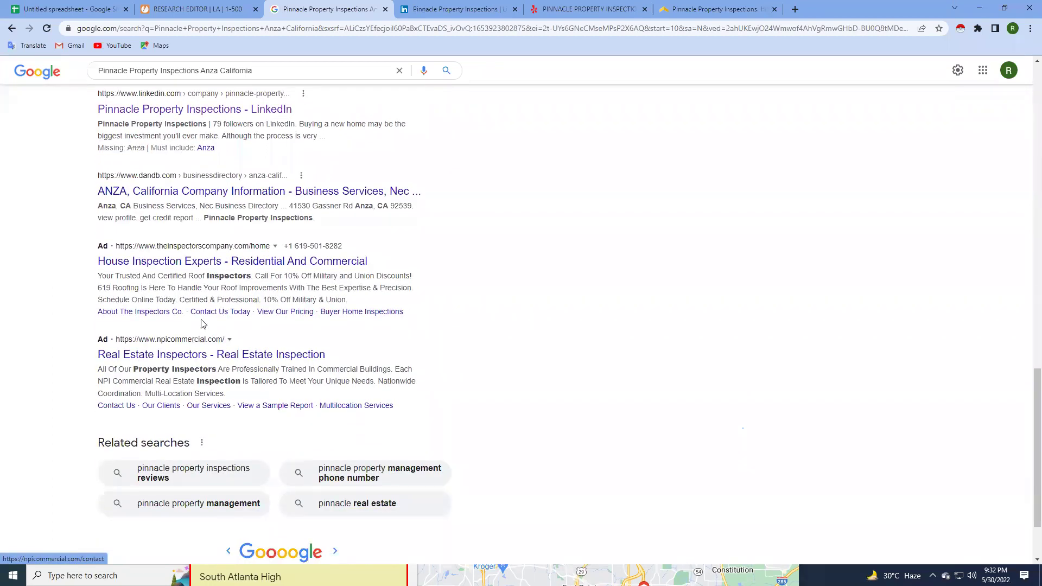
pyautogui.scroll(-2, 196, 326)
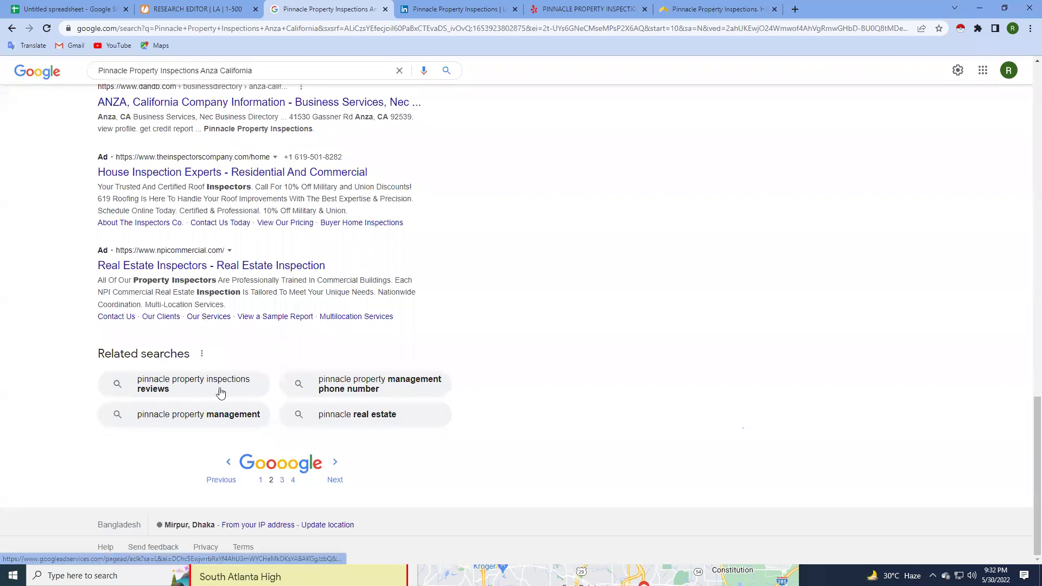
pyautogui.scroll(3, 240, 324)
pyautogui.scroll(10, 240, 325)
pyautogui.scroll(-8, 240, 326)
pyautogui.scroll(-1, 240, 325)
pyautogui.scroll(-4, 242, 342)
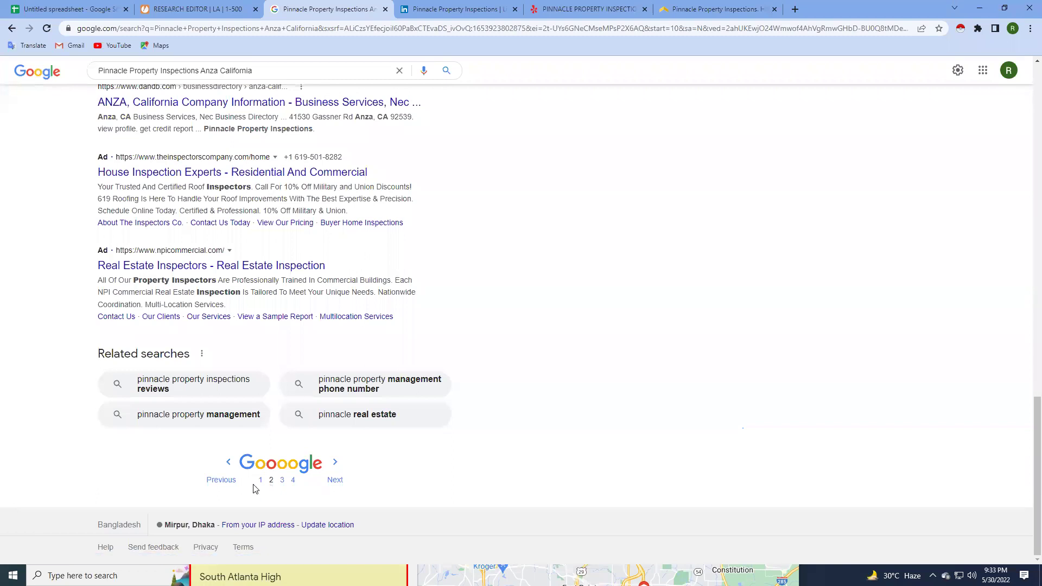
pyautogui.scroll(10, 254, 488)
pyautogui.scroll(10, 254, 488)
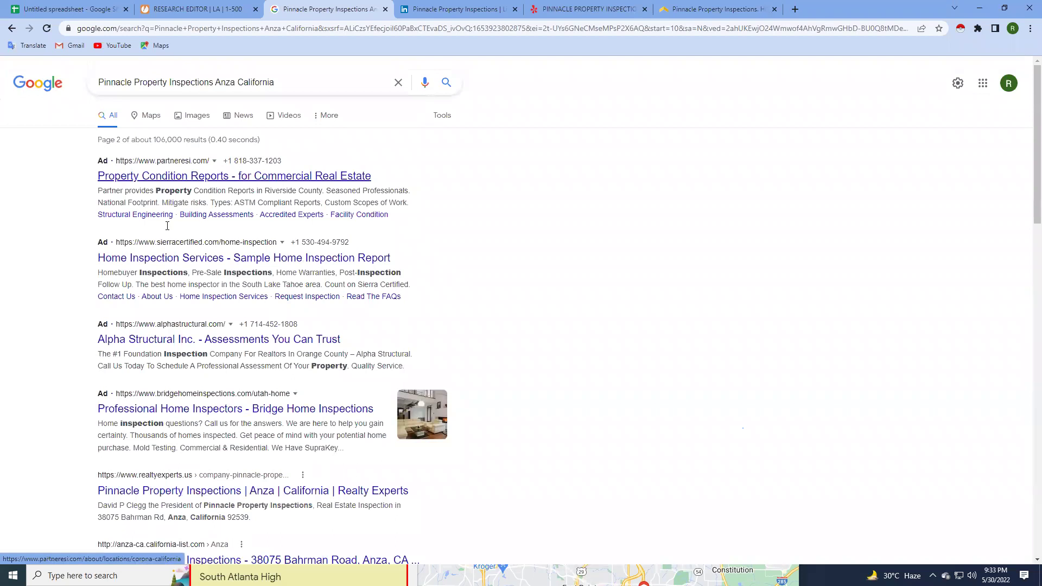
# On the Pinnacle Property Inspections LinkedIn page, select the page URL in the address bar.
pyautogui.click(434, 5)
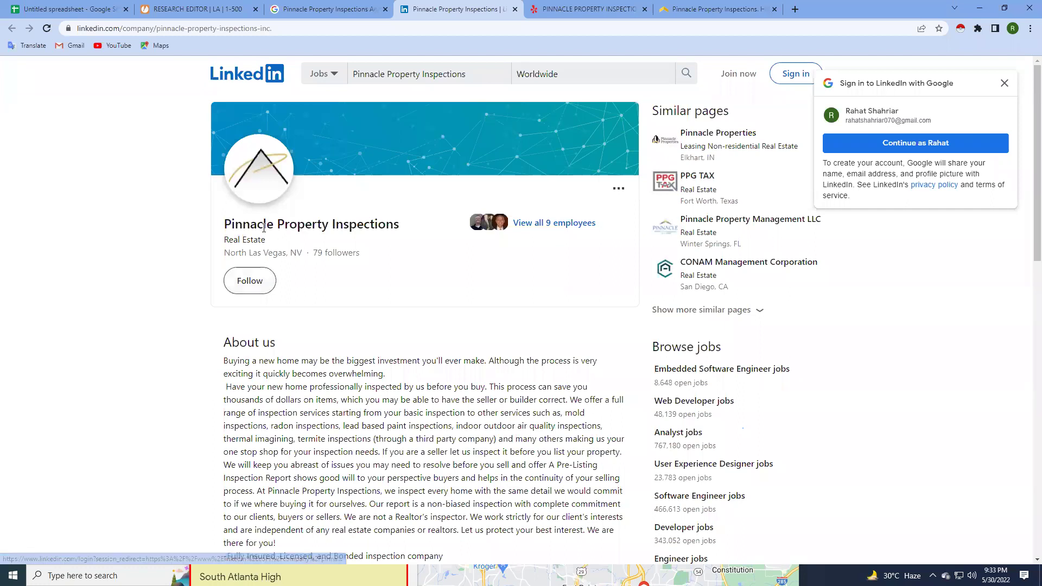
pyautogui.moveTo(227, 224); pyautogui.dragTo(369, 218)
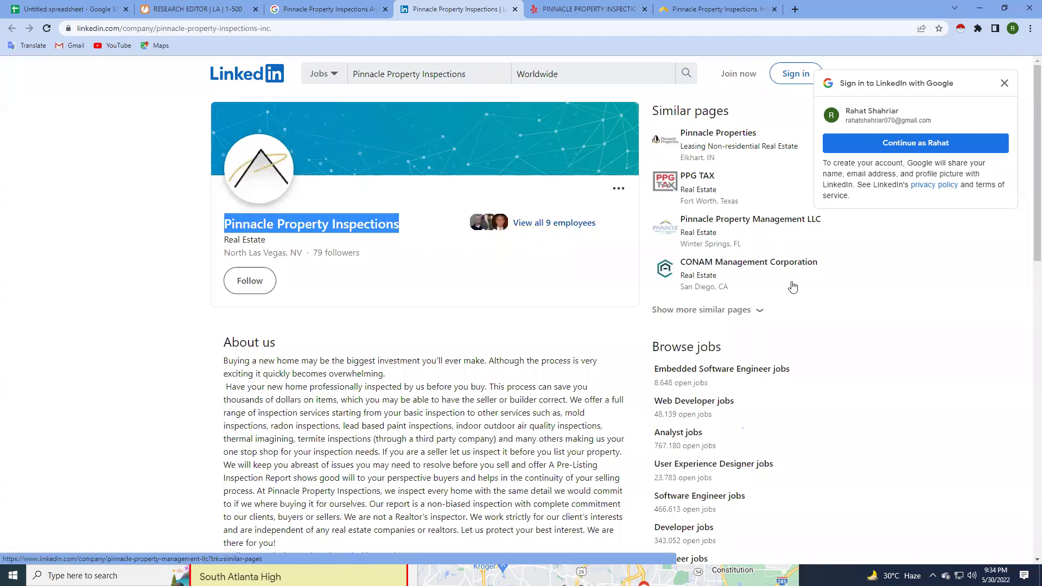
pyautogui.click(936, 332)
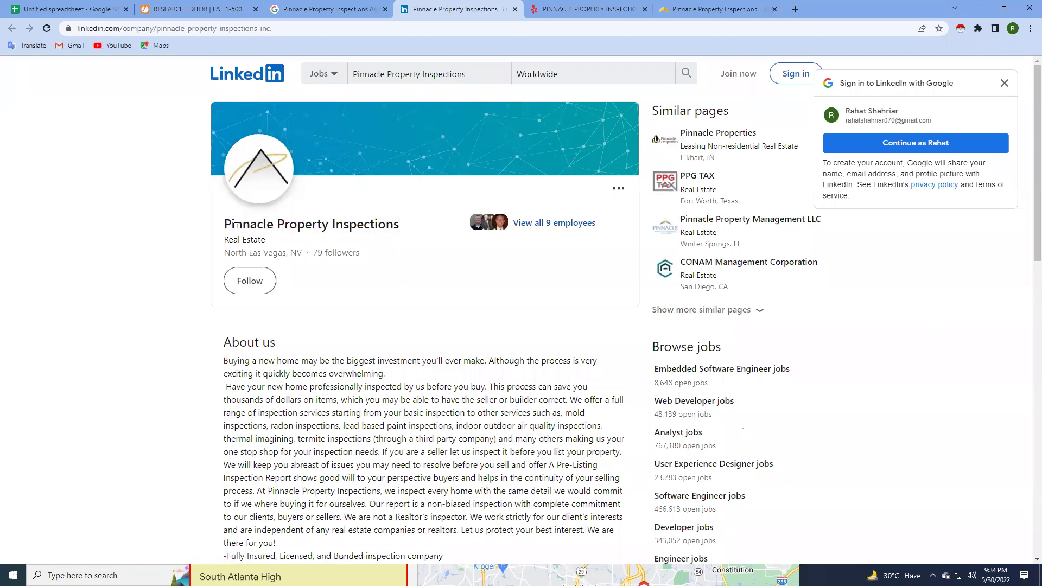
pyautogui.moveTo(232, 225); pyautogui.dragTo(379, 232)
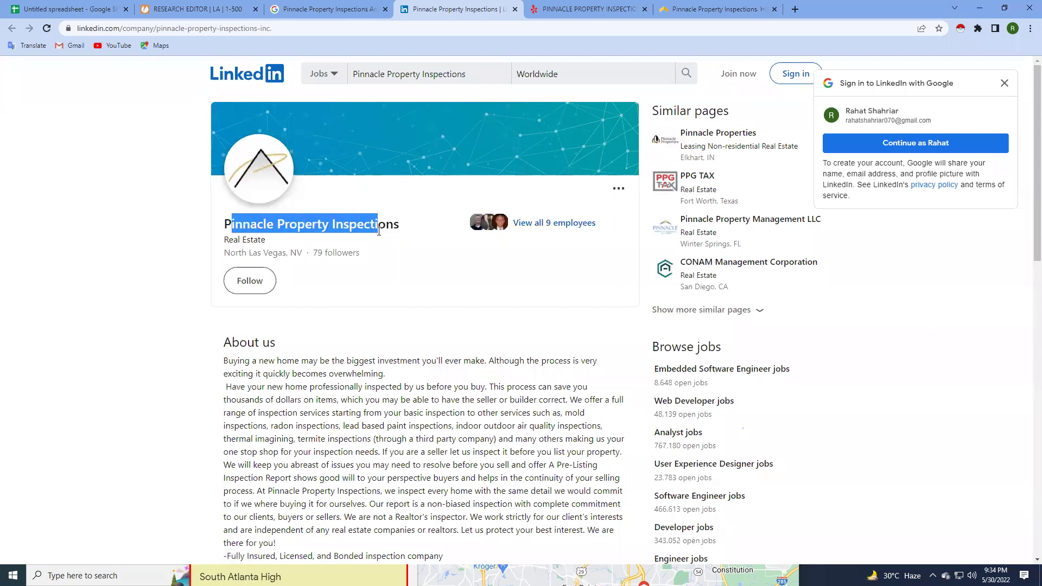
pyautogui.scroll(-2, 277, 301)
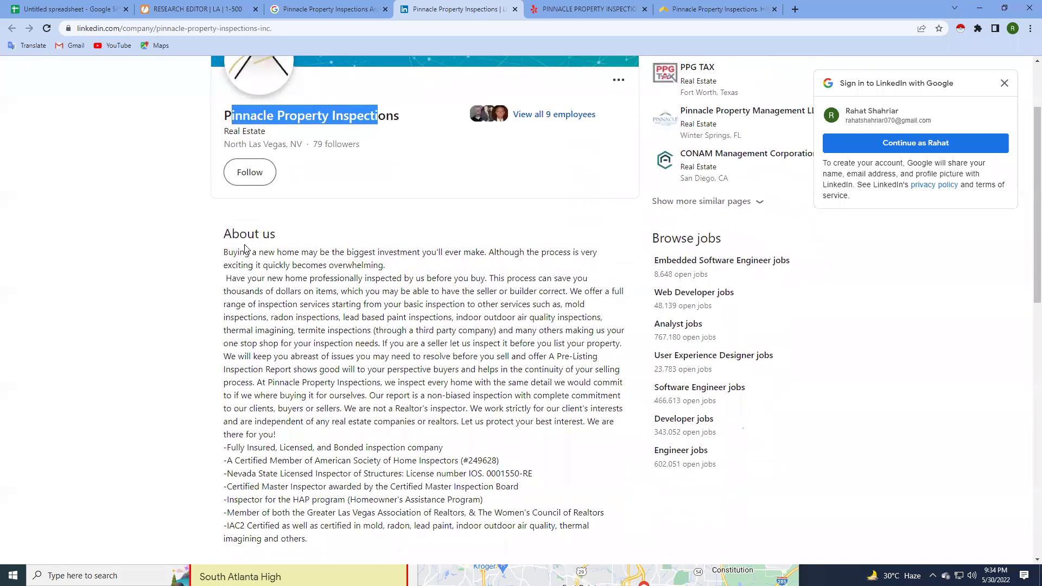
pyautogui.moveTo(225, 251)
pyautogui.mouseDown()
pyautogui.moveTo(320, 422)
pyautogui.moveTo(221, 147)
pyautogui.mouseUp()
pyautogui.scroll(-2, 314, 400)
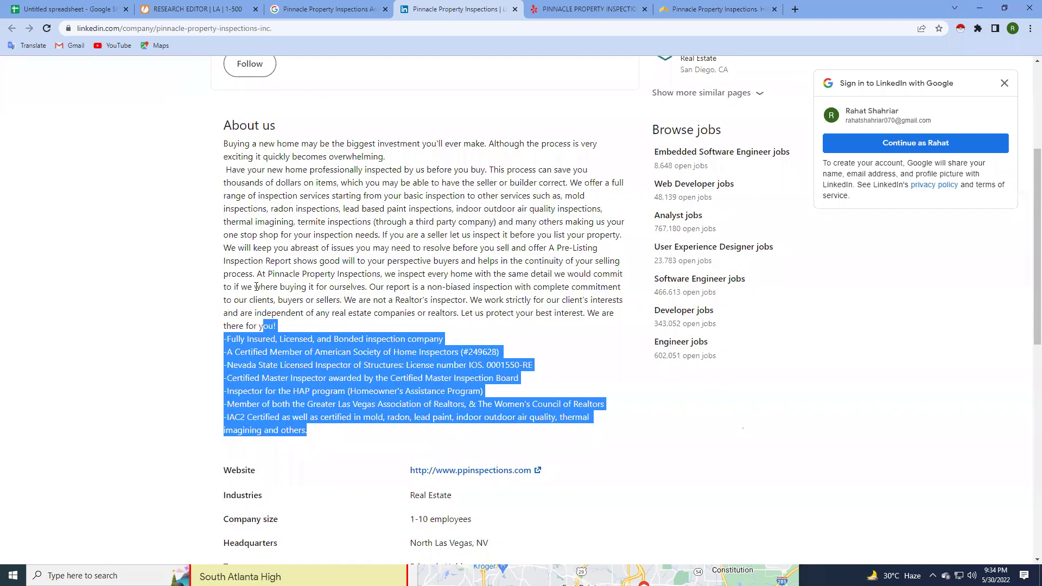
pyautogui.scroll(4, 285, 307)
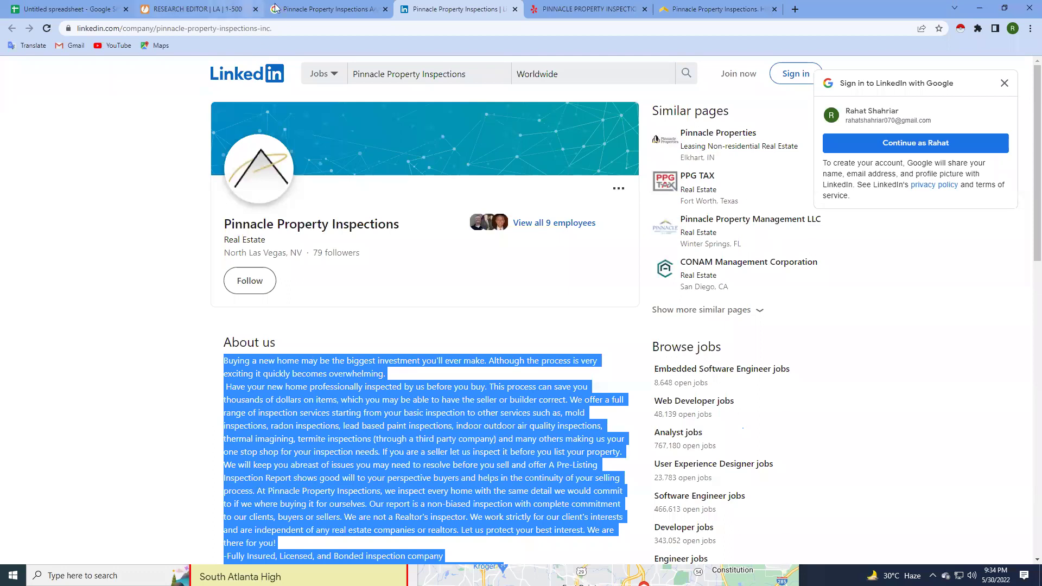
pyautogui.click(279, 29)
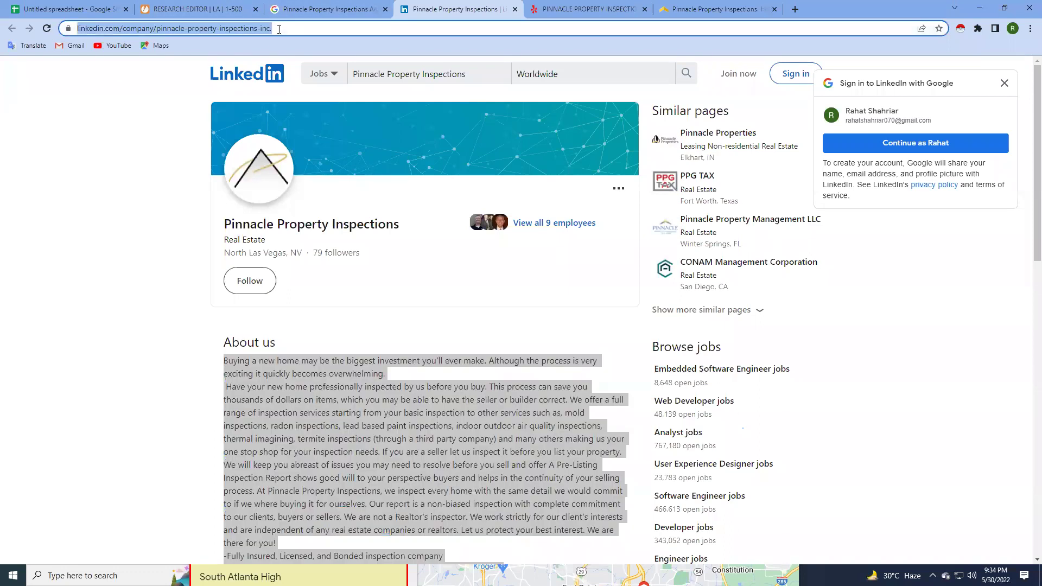
# Go back to the Research Editor form and scroll toward Company Online Profiles.
pyautogui.click(206, 7)
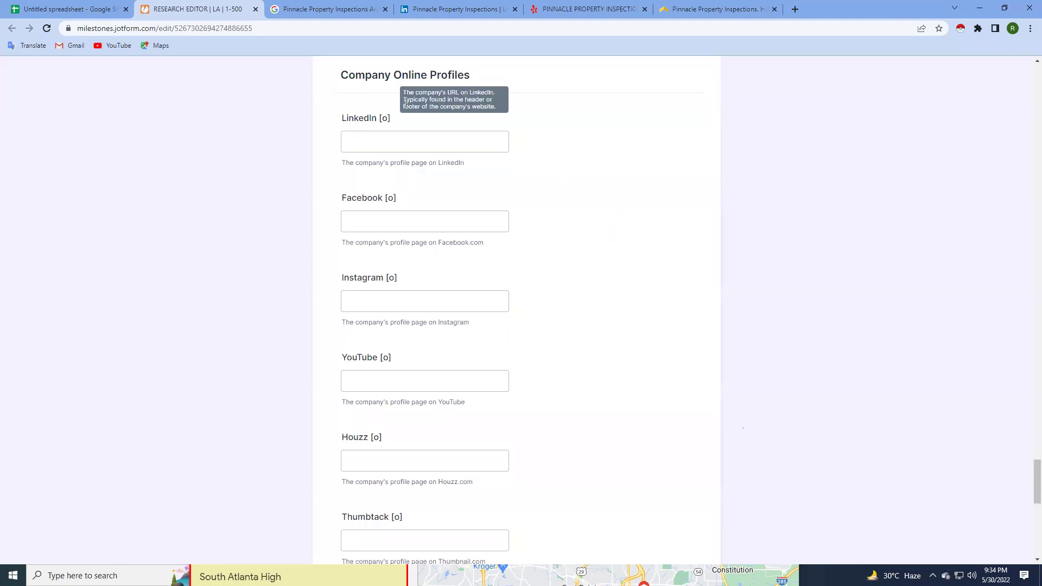
pyautogui.moveTo(373, 77); pyautogui.dragTo(454, 77)
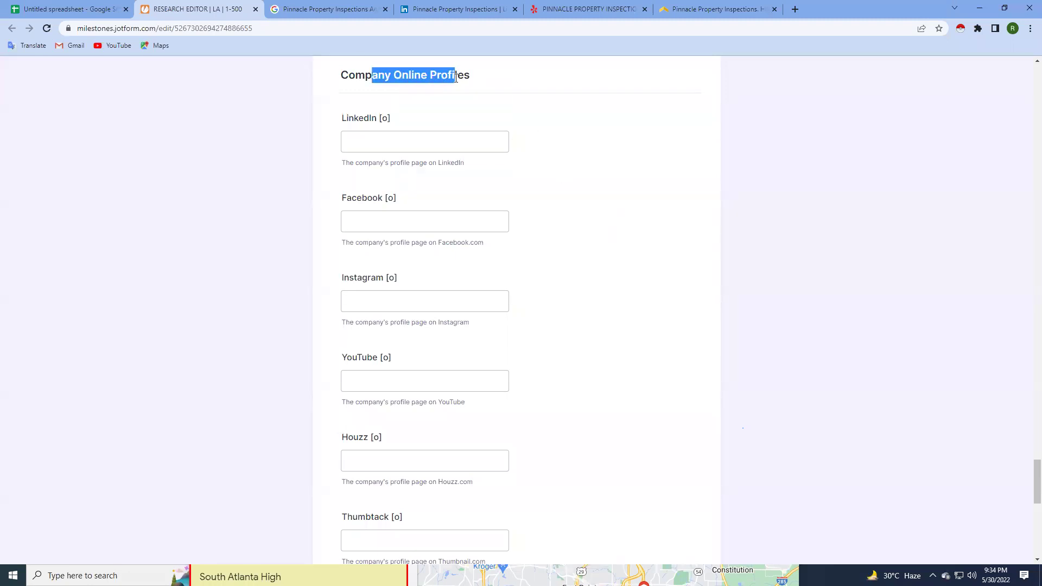
pyautogui.moveTo(1027, 491); pyautogui.dragTo(1027, 95)
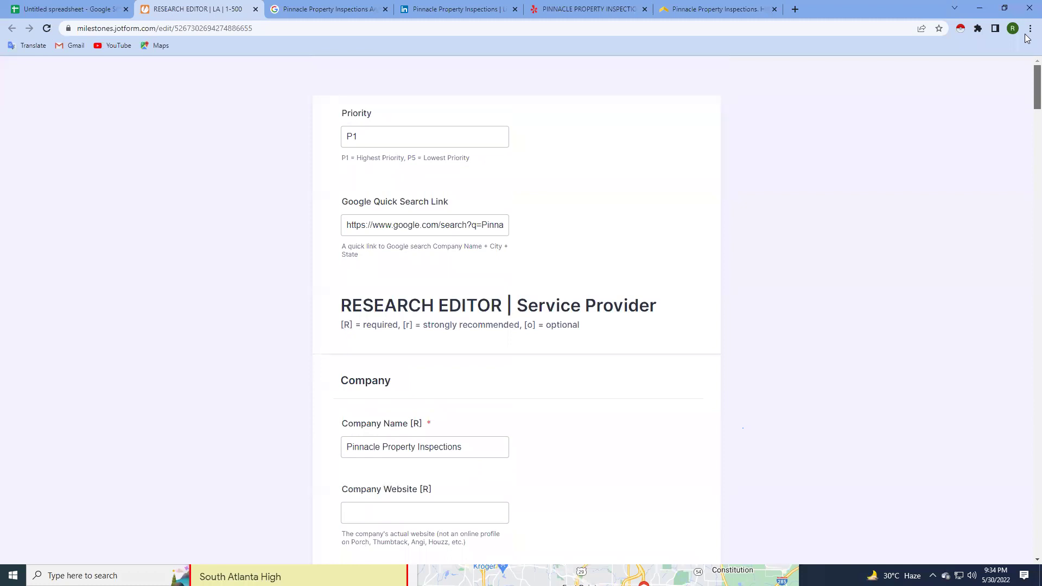
pyautogui.scroll(-4, 408, 350)
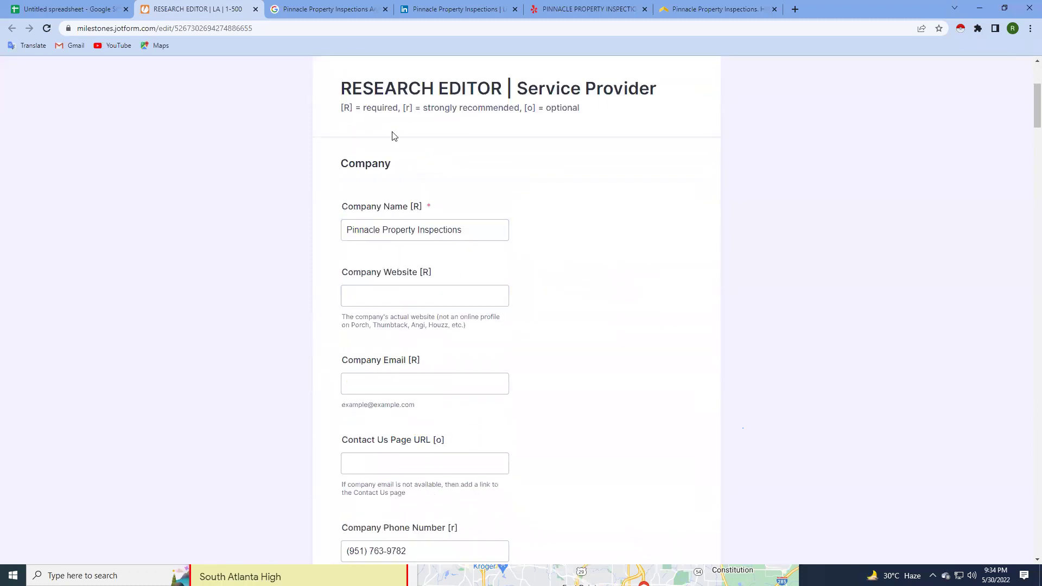
pyautogui.scroll(-5, 404, 210)
pyautogui.scroll(-7, 404, 210)
pyautogui.scroll(-4, 404, 210)
pyautogui.scroll(-4, 404, 210)
pyautogui.scroll(-8, 405, 210)
pyautogui.scroll(-4, 404, 210)
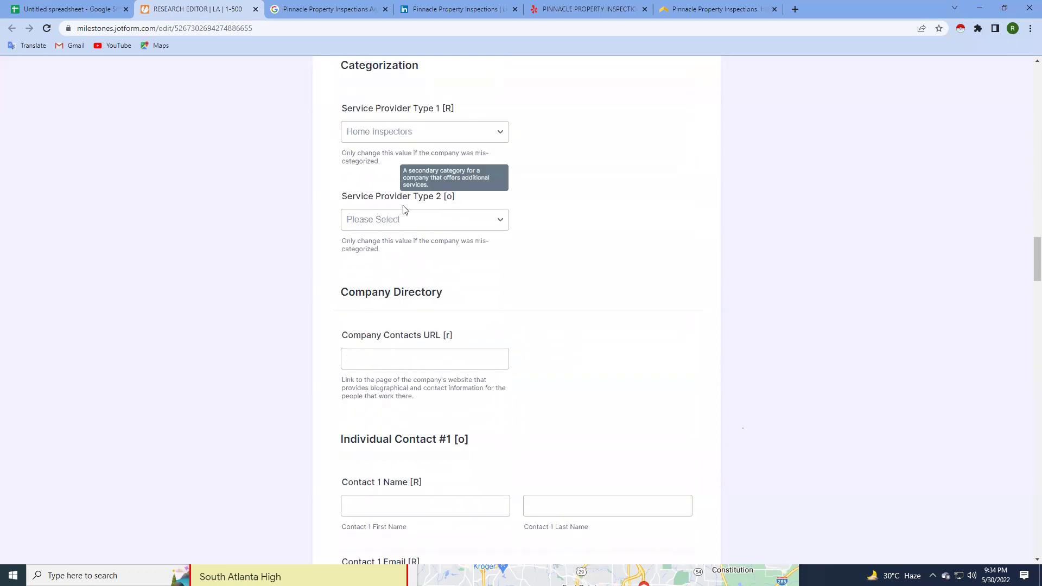
pyautogui.scroll(4, 404, 210)
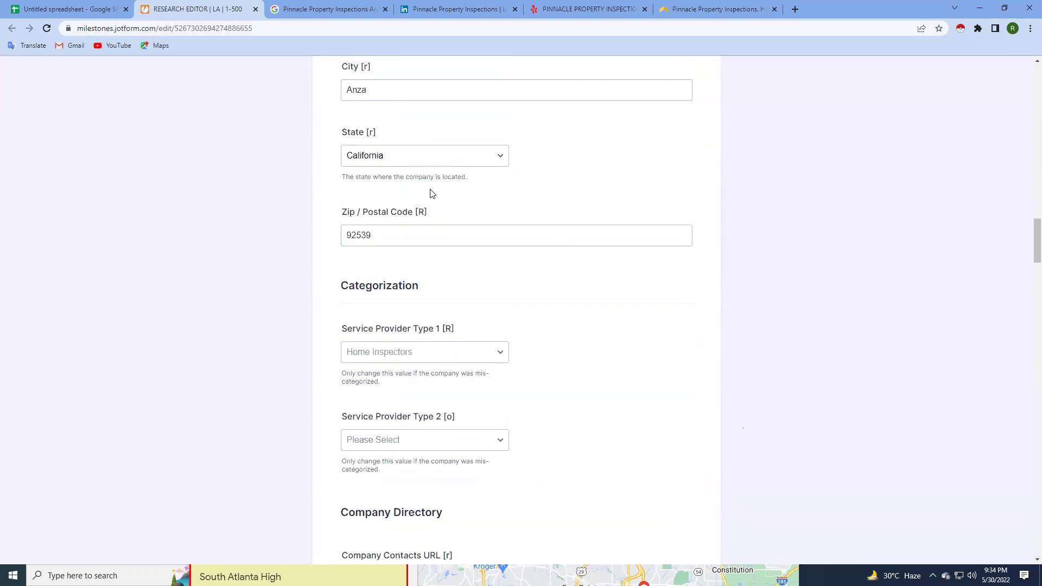
pyautogui.scroll(3, 432, 194)
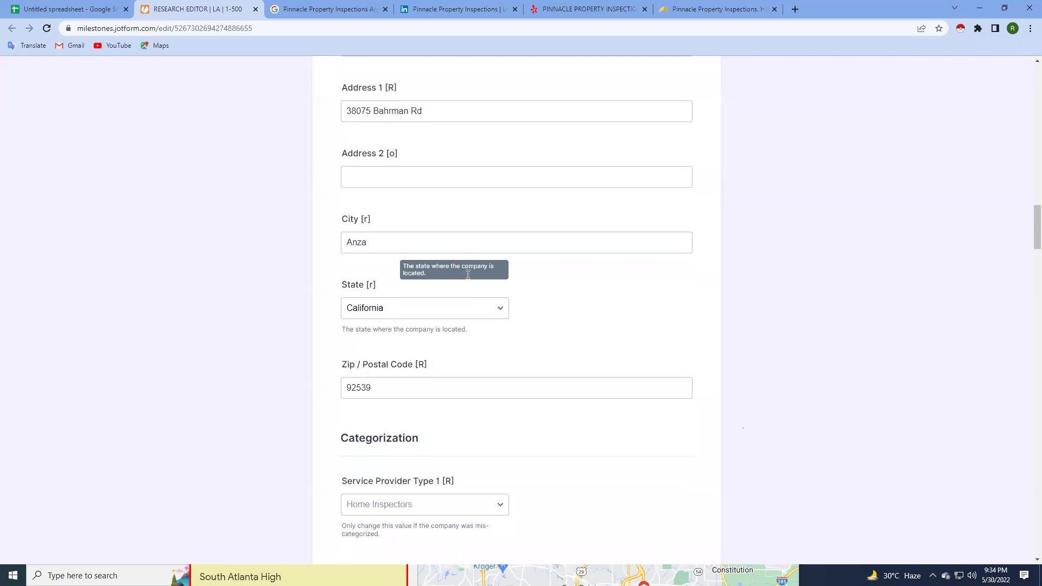
# Place the cursor in the empty LinkedIn field under Company Online Profiles.
pyautogui.scroll(-8, 505, 304)
pyautogui.scroll(-4, 468, 275)
pyautogui.scroll(2, 468, 275)
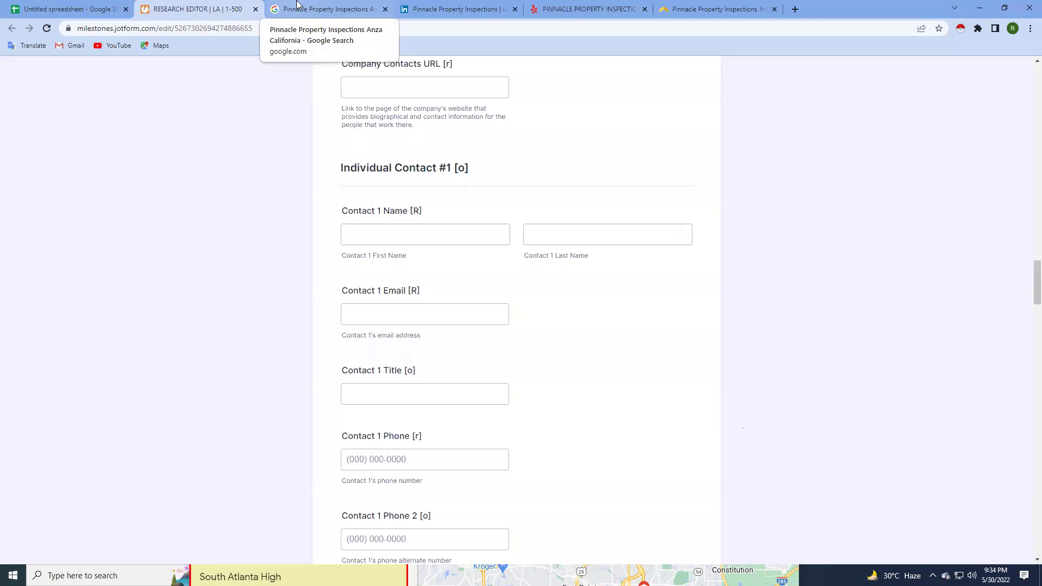
pyautogui.scroll(-5, 531, 245)
pyautogui.scroll(-5, 494, 312)
pyautogui.scroll(-4, 495, 313)
pyautogui.scroll(-6, 495, 312)
pyautogui.scroll(-7, 495, 313)
pyautogui.scroll(-5, 495, 313)
pyautogui.scroll(-5, 495, 312)
pyautogui.scroll(-3, 494, 310)
pyautogui.scroll(-3, 493, 310)
pyautogui.scroll(2, 467, 279)
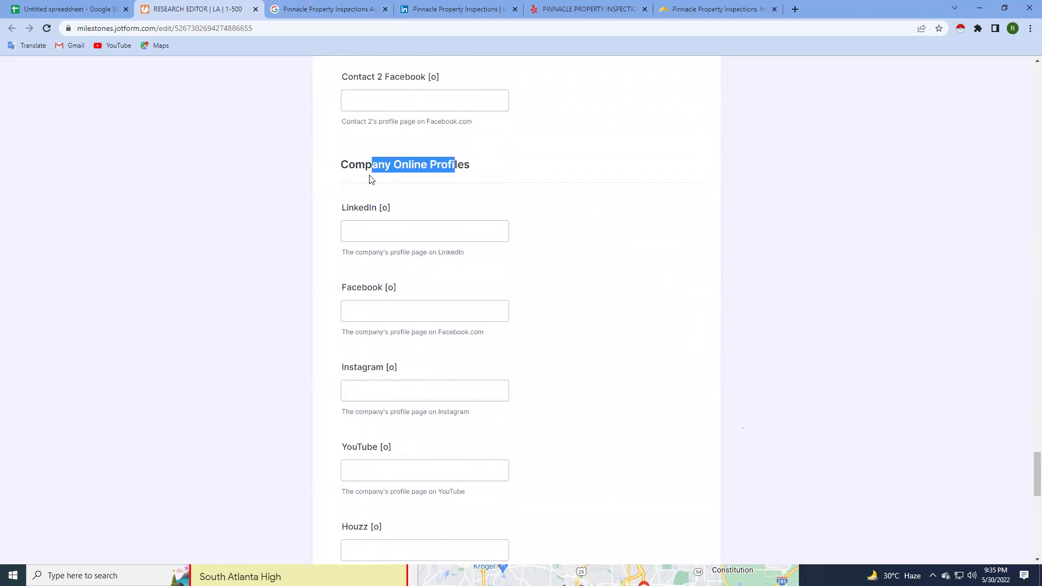
pyautogui.moveTo(356, 164); pyautogui.dragTo(481, 167)
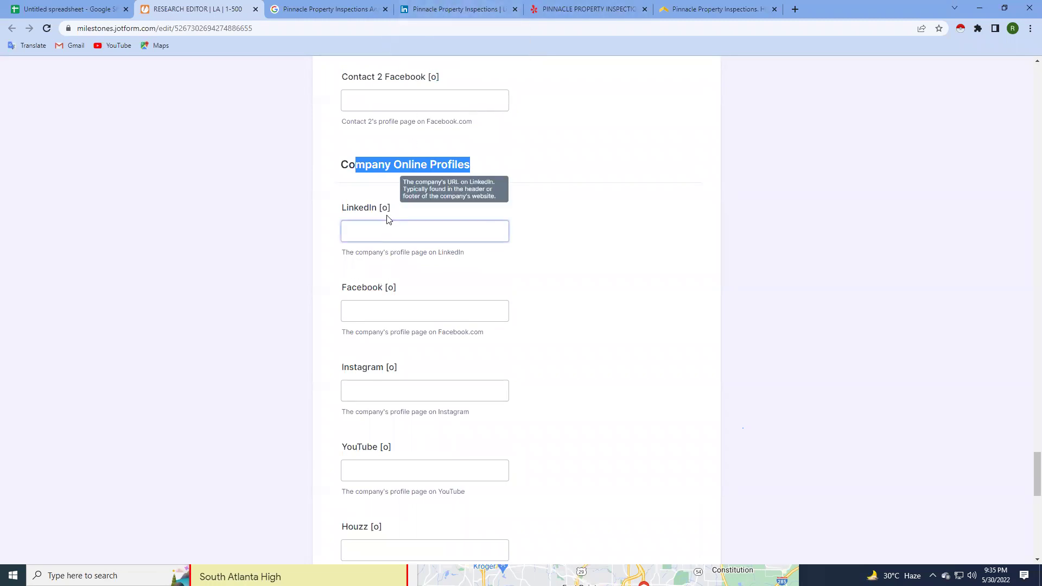
pyautogui.click(412, 233)
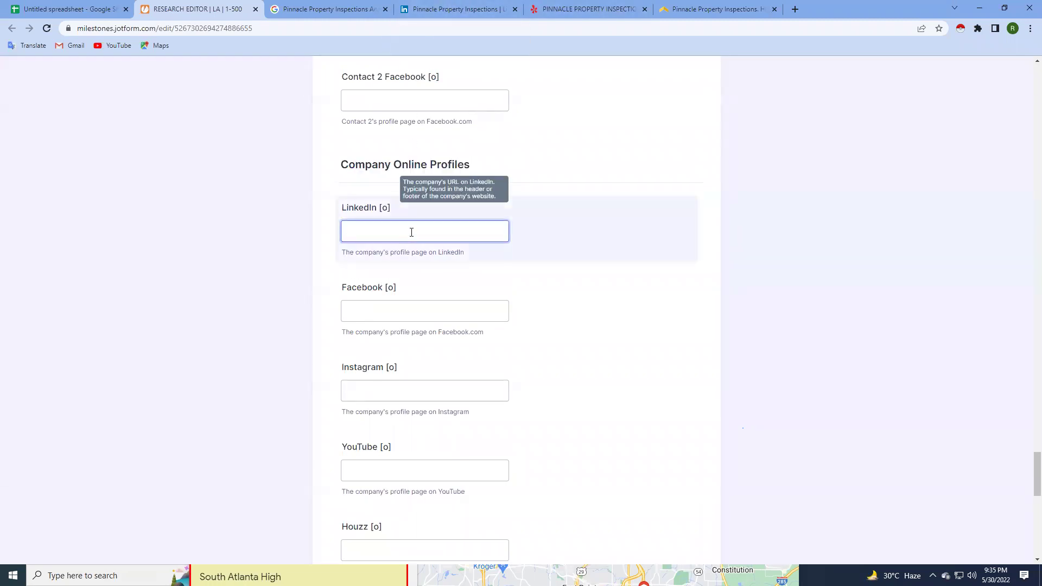
# Paste the LinkedIn company URL into the LinkedIn field, then review the company's Yelp page.
pyautogui.hotkey('ctrl', 'v')
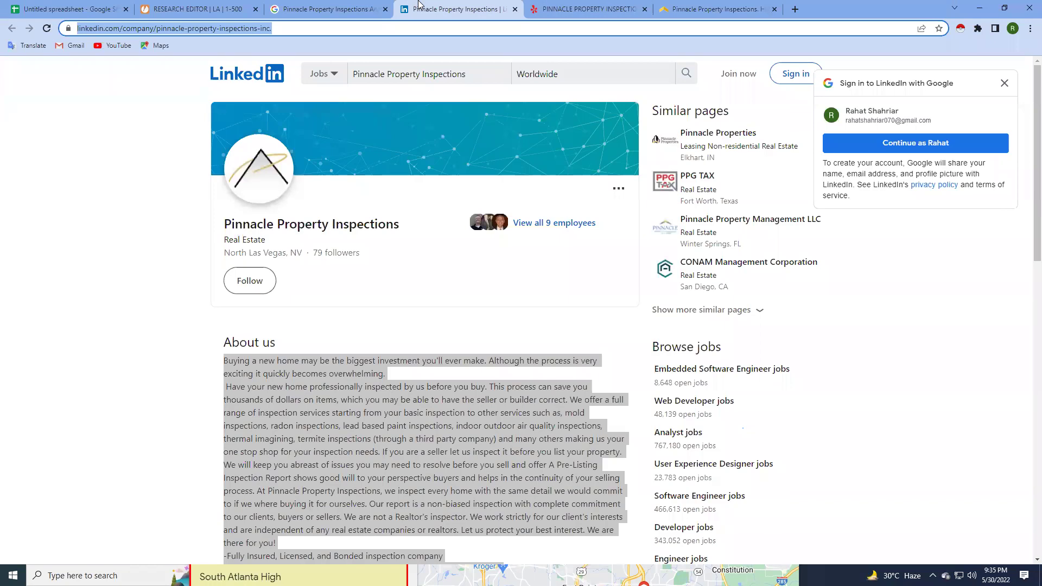
pyautogui.click(421, 8)
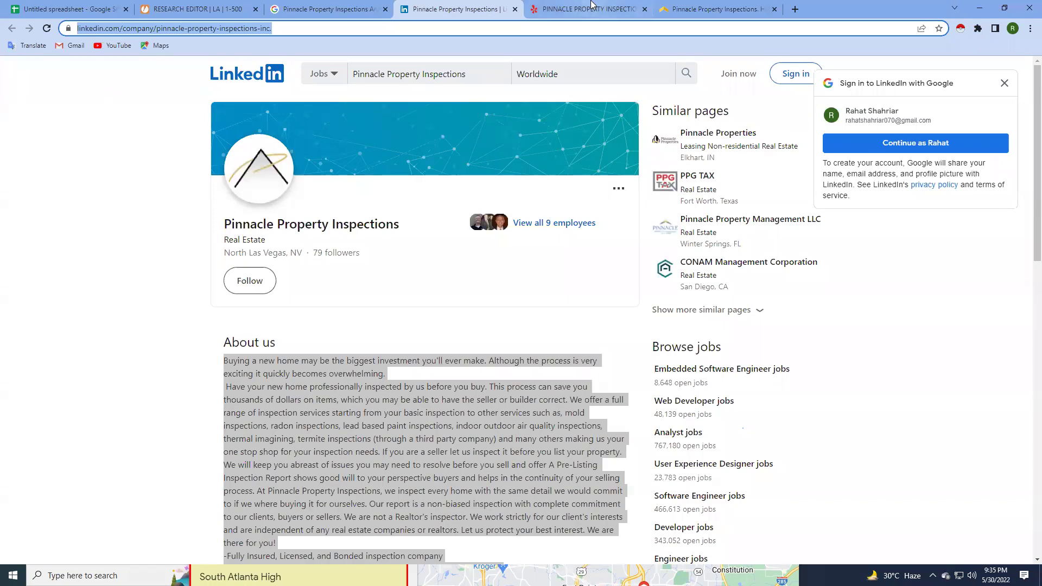
pyautogui.click(592, 4)
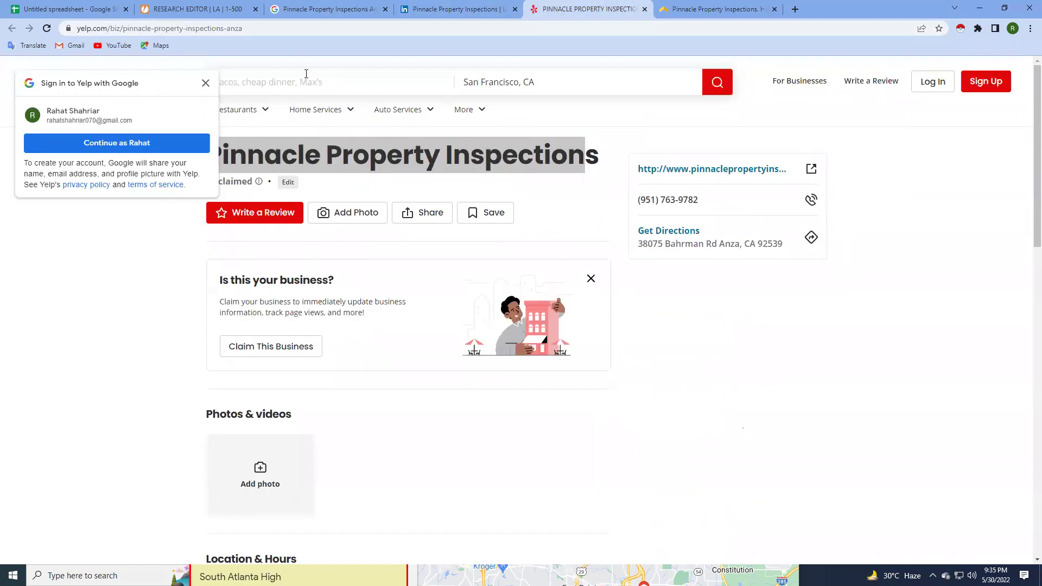
pyautogui.click(206, 83)
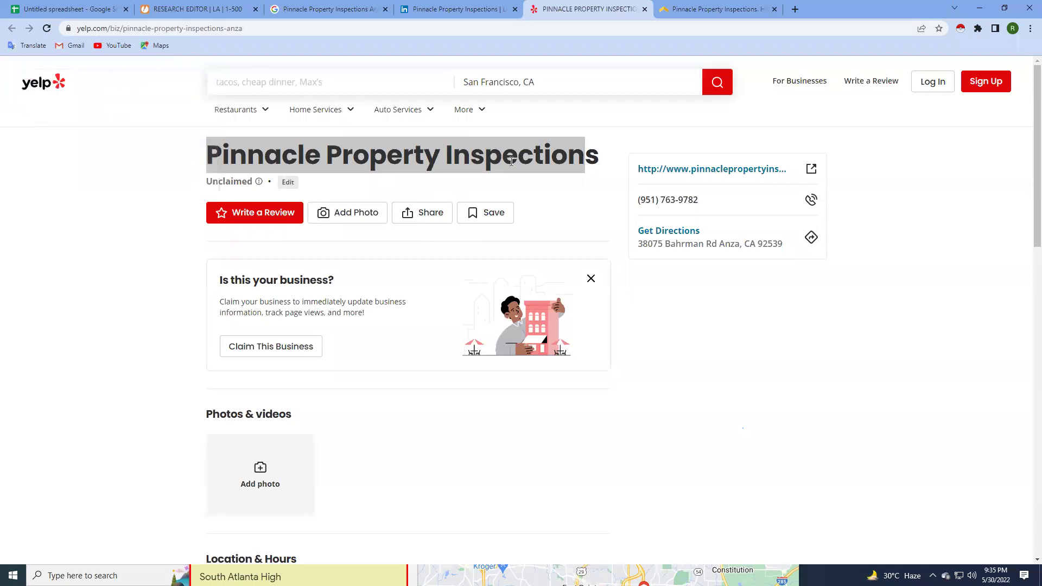
pyautogui.click(77, 180)
pyautogui.moveTo(209, 155); pyautogui.dragTo(600, 174)
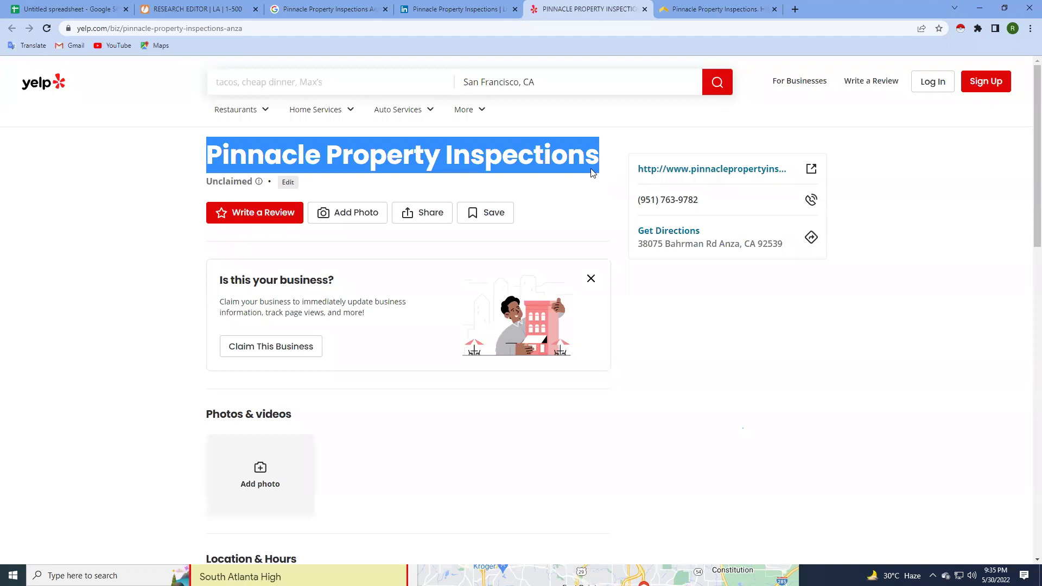
pyautogui.click(39, 261)
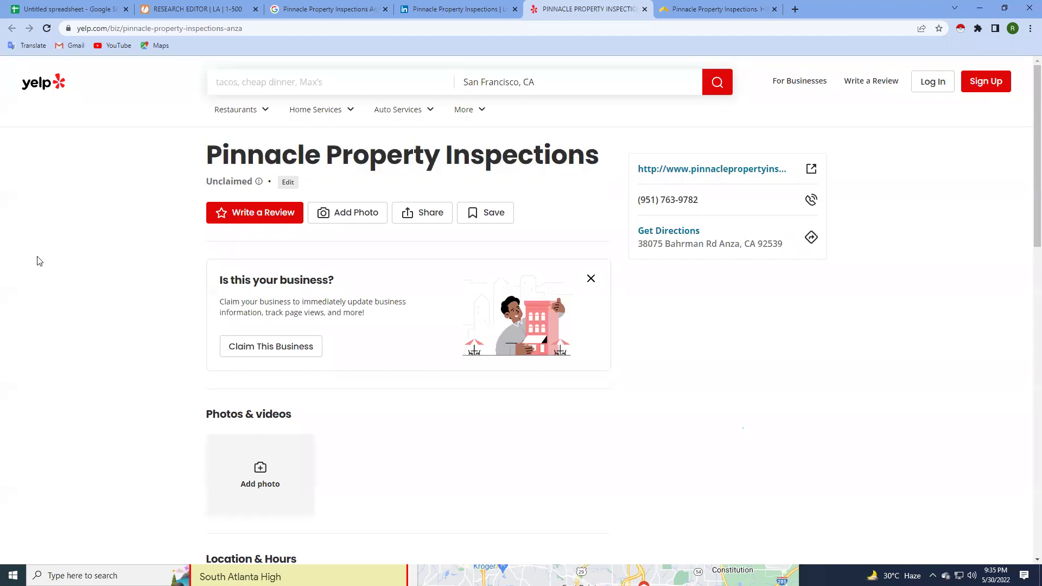
# Select the full Yelp page address ending in /biz/pinnacle-property-inspections-anza.
pyautogui.doubleClick(234, 28)
pyautogui.hotkey('ctrl', 'a')
pyautogui.hotkey('ctrl', 'c')
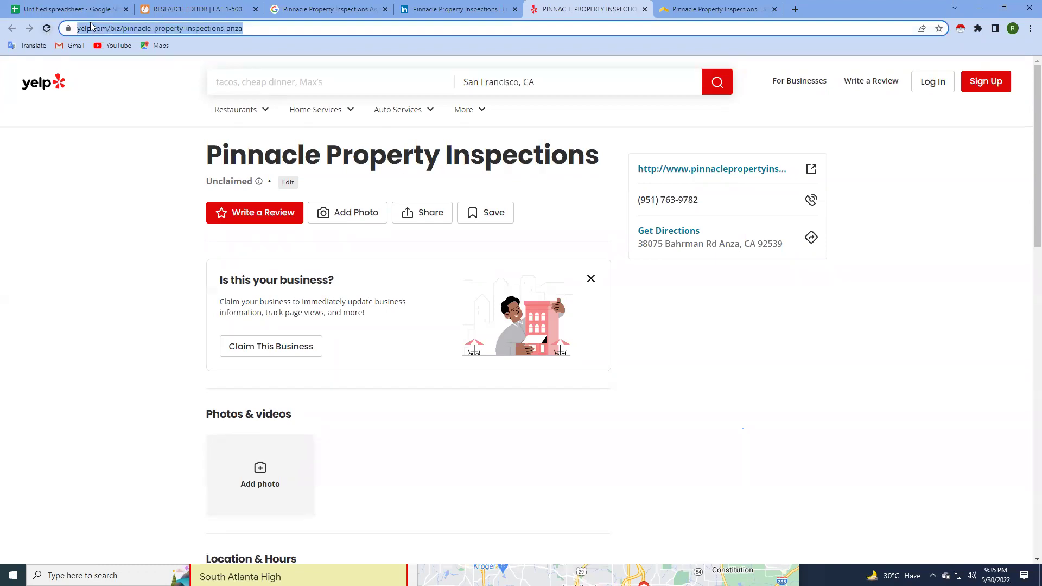
pyautogui.click(195, 9)
pyautogui.scroll(-3, 371, 320)
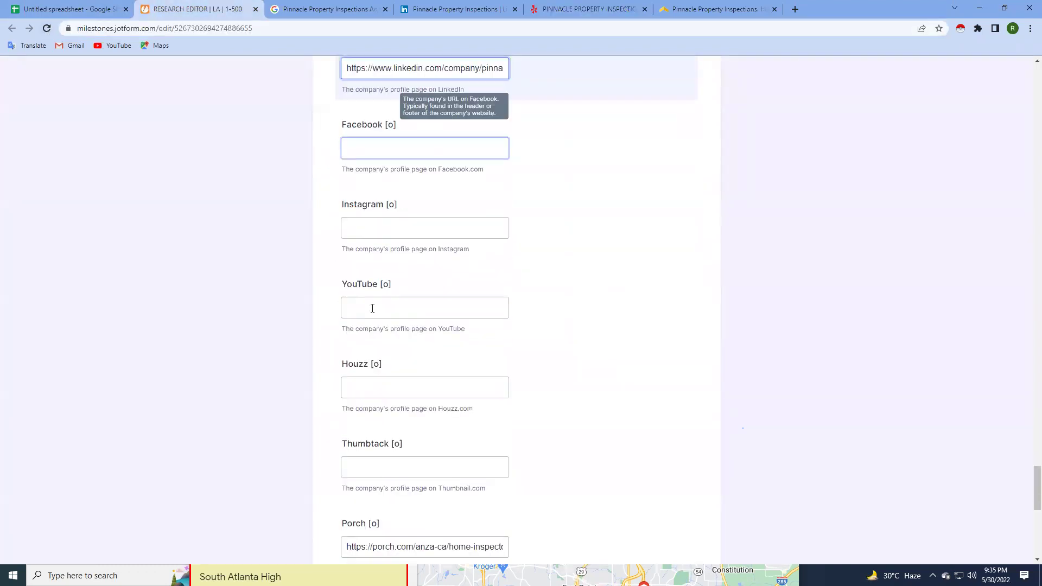
pyautogui.click(578, 5)
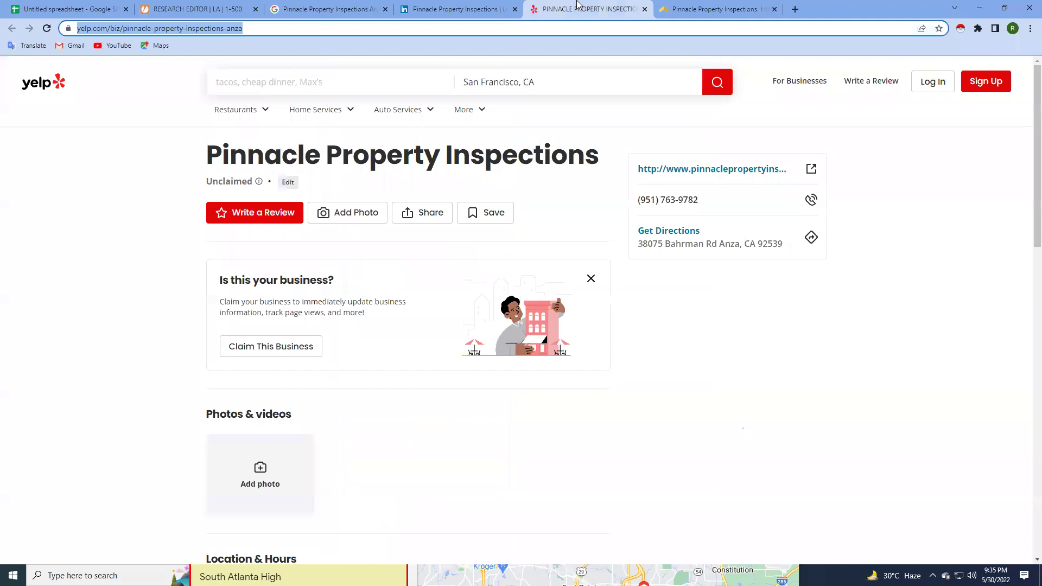
pyautogui.click(217, 28)
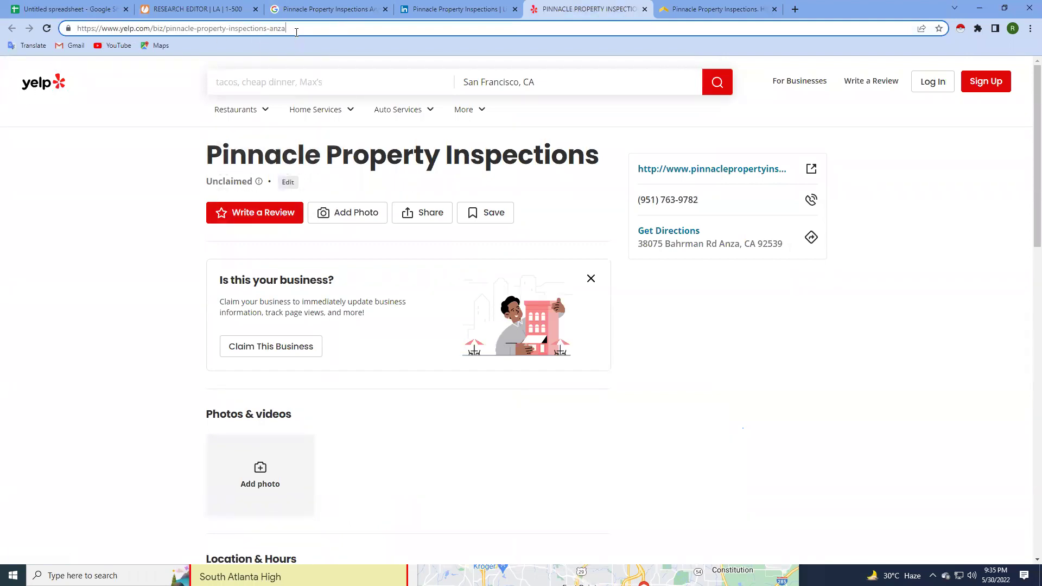
pyautogui.moveTo(340, 31); pyautogui.dragTo(6, 28)
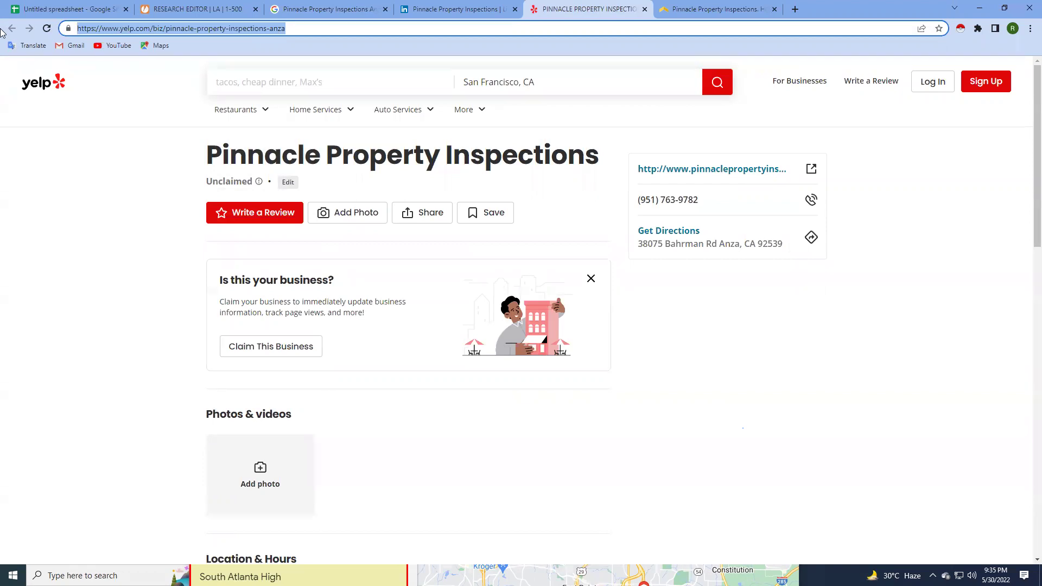
# Replace the Yelp field's old value with the copied Yelp profile URL.
pyautogui.click(146, 13)
pyautogui.scroll(-4, 413, 320)
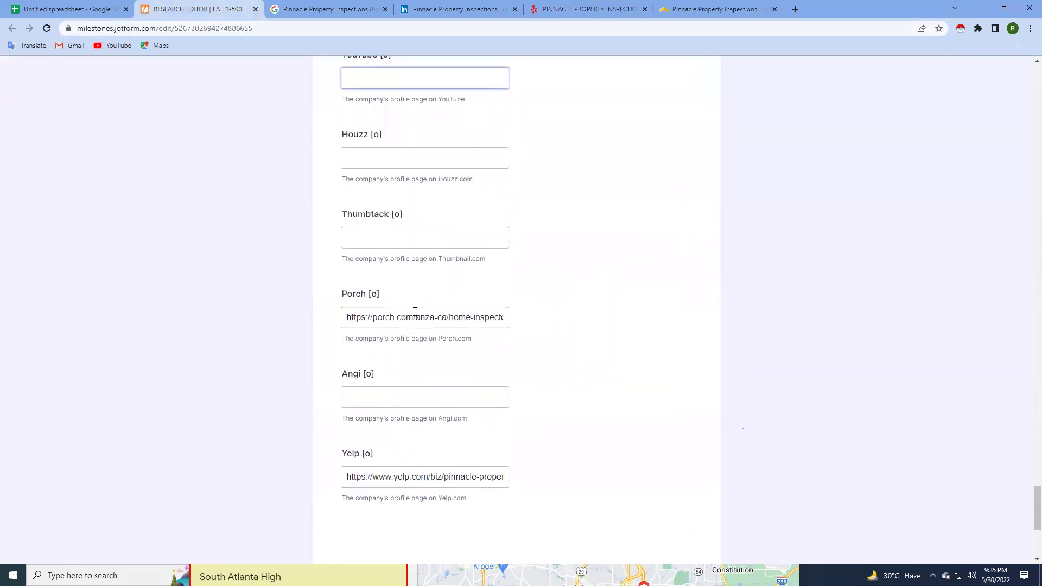
pyautogui.scroll(-1, 380, 304)
pyautogui.scroll(-1, 368, 349)
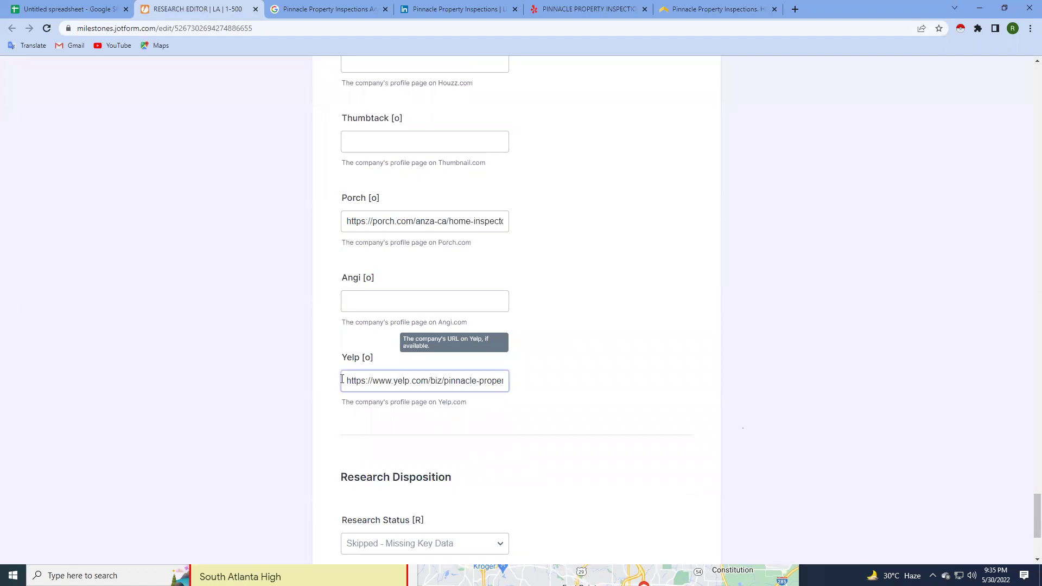
pyautogui.moveTo(342, 379); pyautogui.dragTo(565, 410)
pyautogui.press('BackSpace')
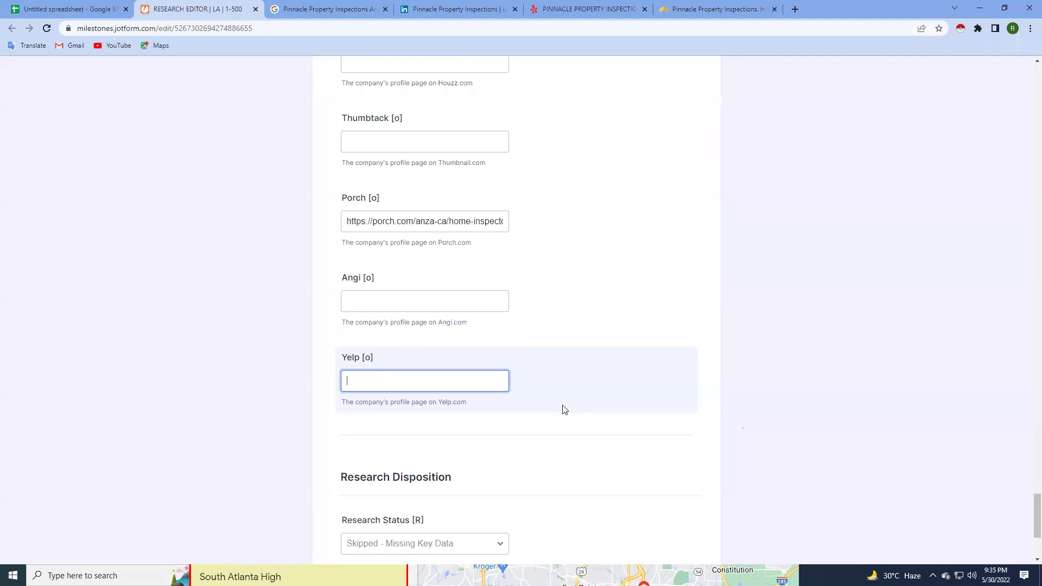
pyautogui.hotkey('ctrl', 'v')
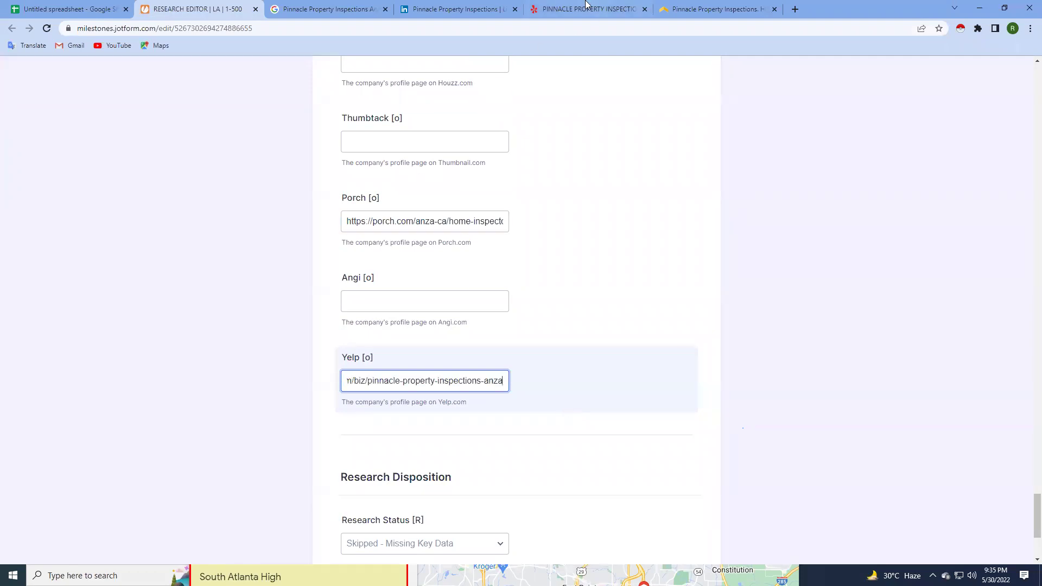
pyautogui.click(586, 8)
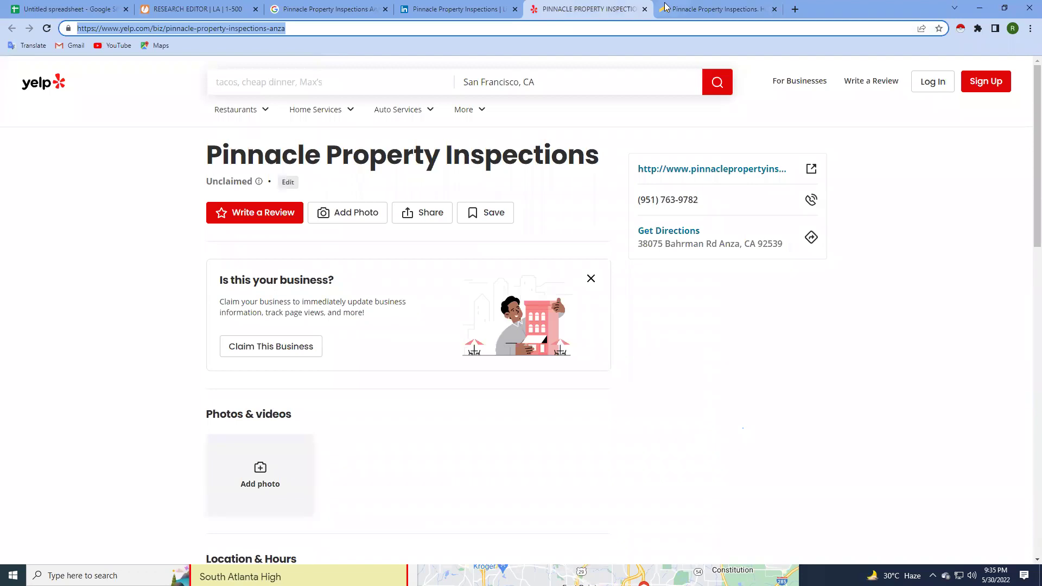
# Review the Pinnacle Property Inspections Porch profile and its About paragraph.
pyautogui.click(684, 8)
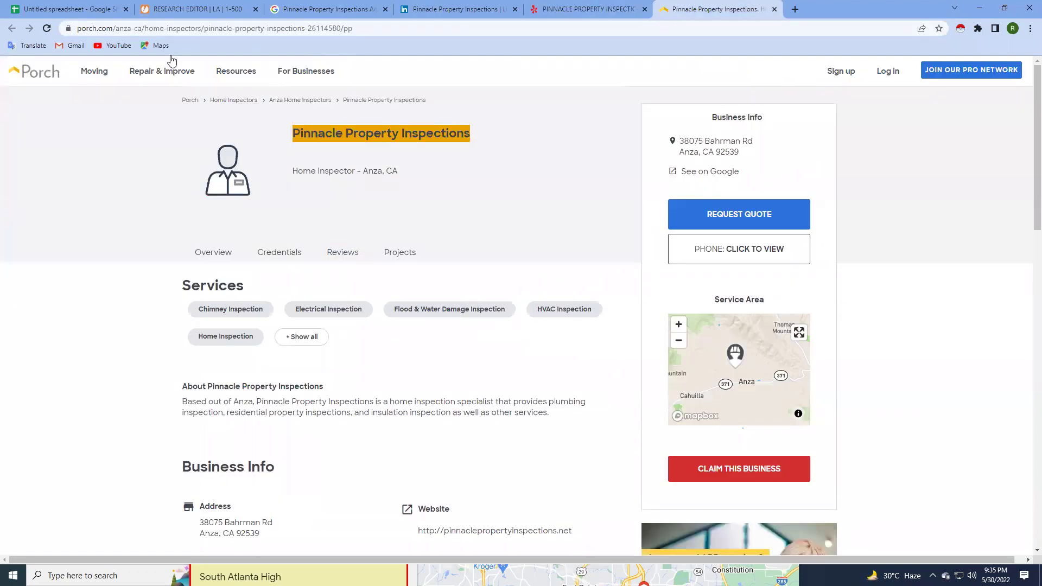
pyautogui.moveTo(369, 26); pyautogui.dragTo(29, 60)
pyautogui.hotkey('ctrl', 'c')
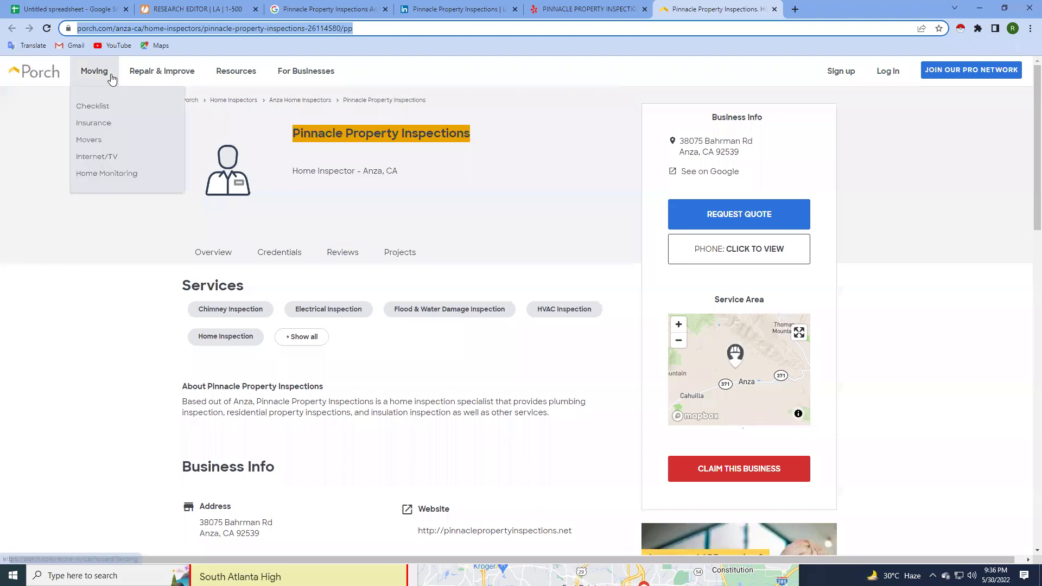
pyautogui.click(127, 322)
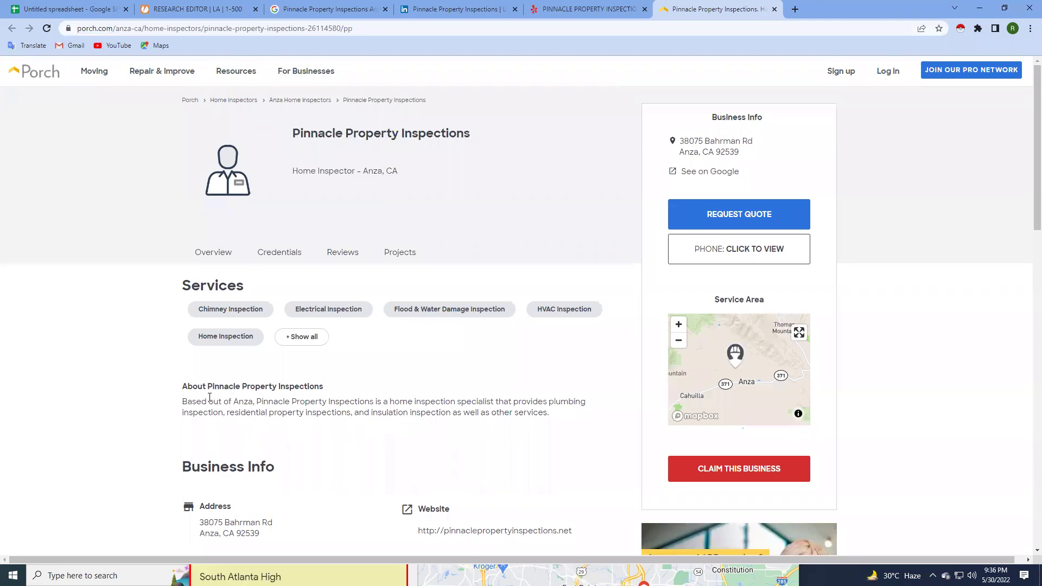
pyautogui.moveTo(182, 402); pyautogui.dragTo(550, 413)
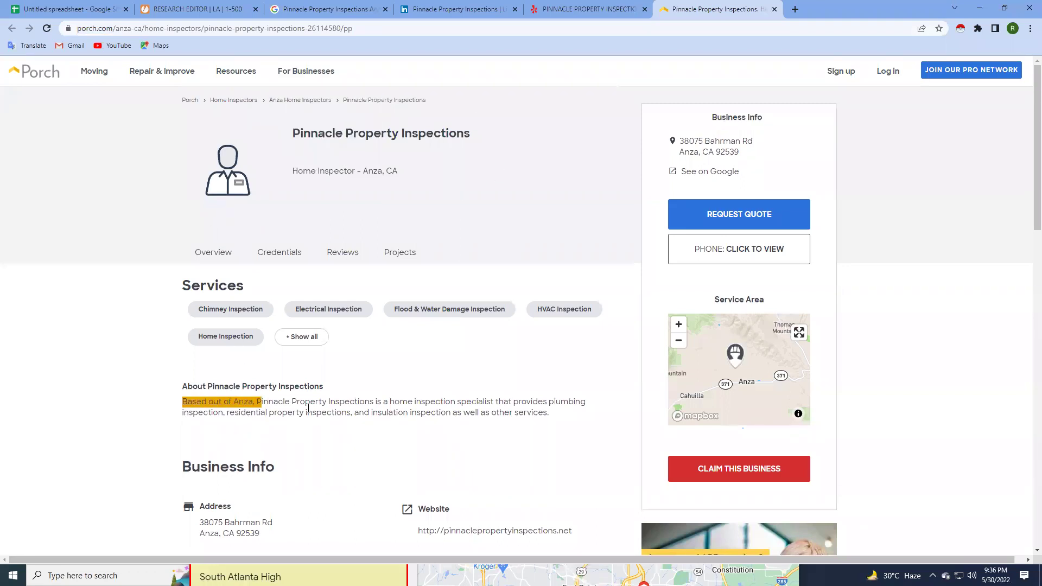
pyautogui.click(383, 453)
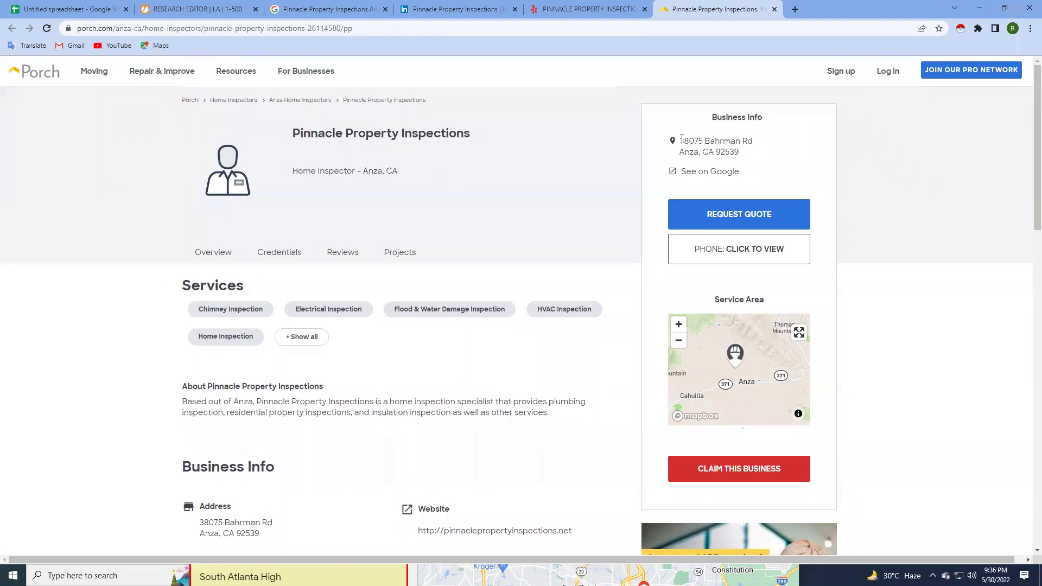
# Check the Porch business address and phone number, then select the Porch profile URL.
pyautogui.moveTo(682, 139); pyautogui.dragTo(734, 151)
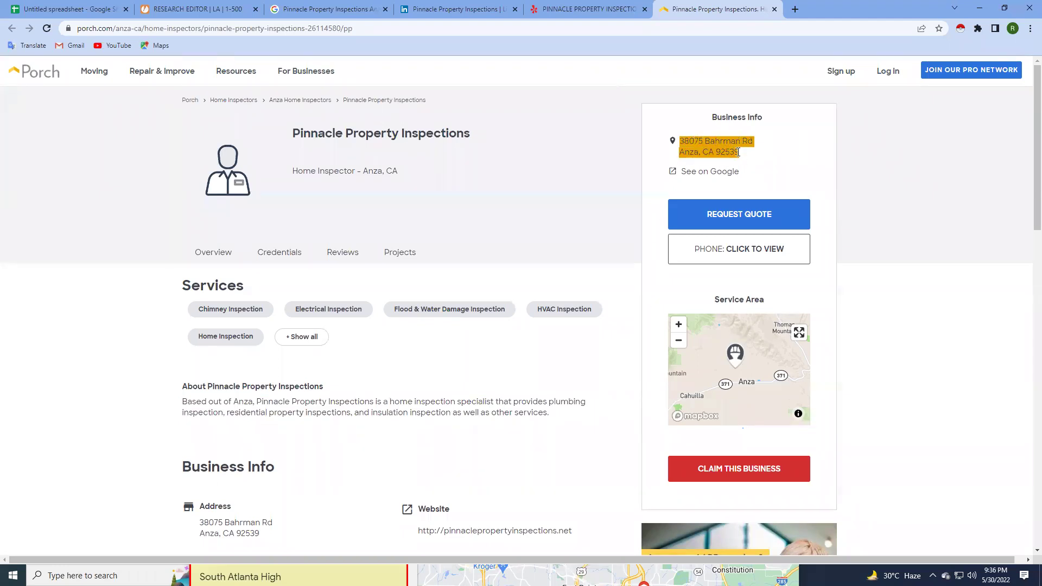
pyautogui.click(736, 254)
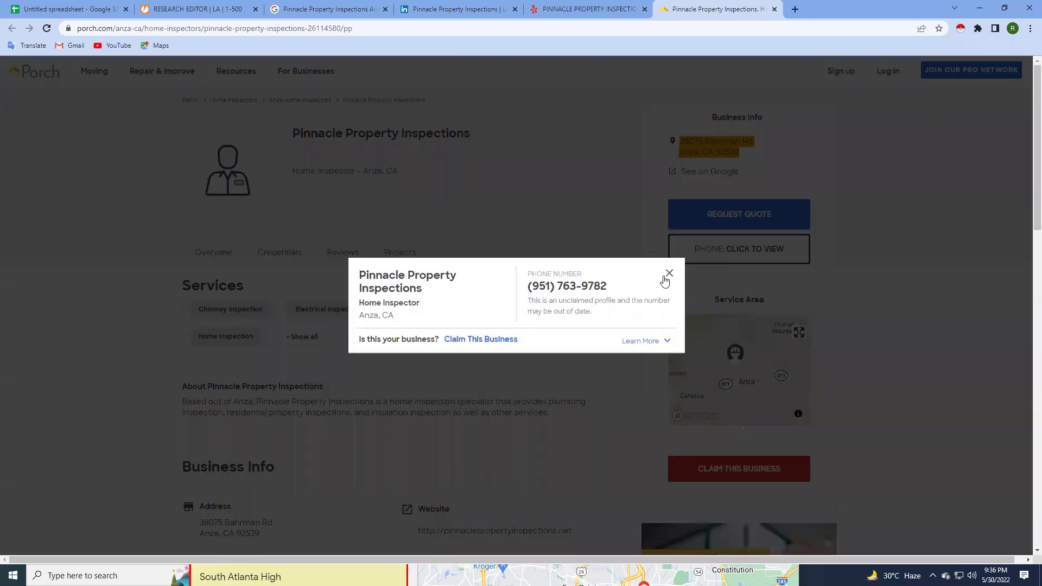
pyautogui.click(671, 276)
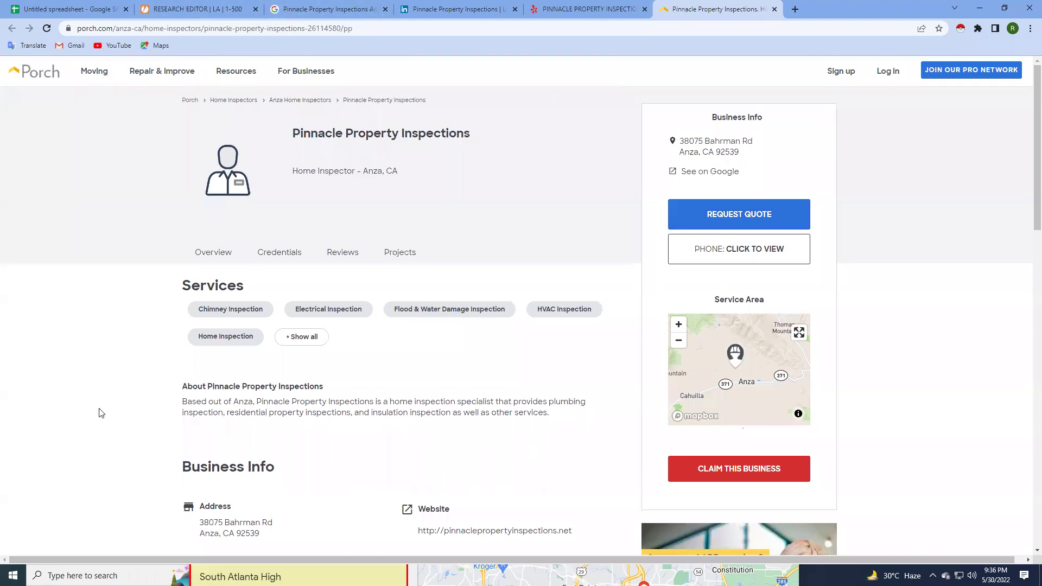
pyautogui.click(364, 30)
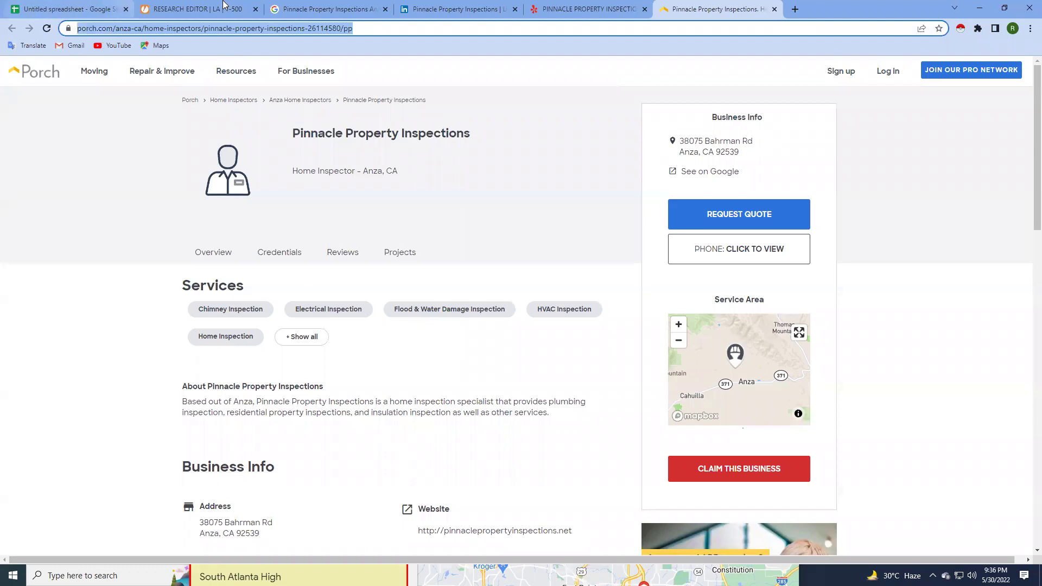
pyautogui.click(195, 9)
# Clear the Porch field and paste the full porch.com/anza-ca/home-inspectors profile URL.
pyautogui.tripleClick(359, 221)
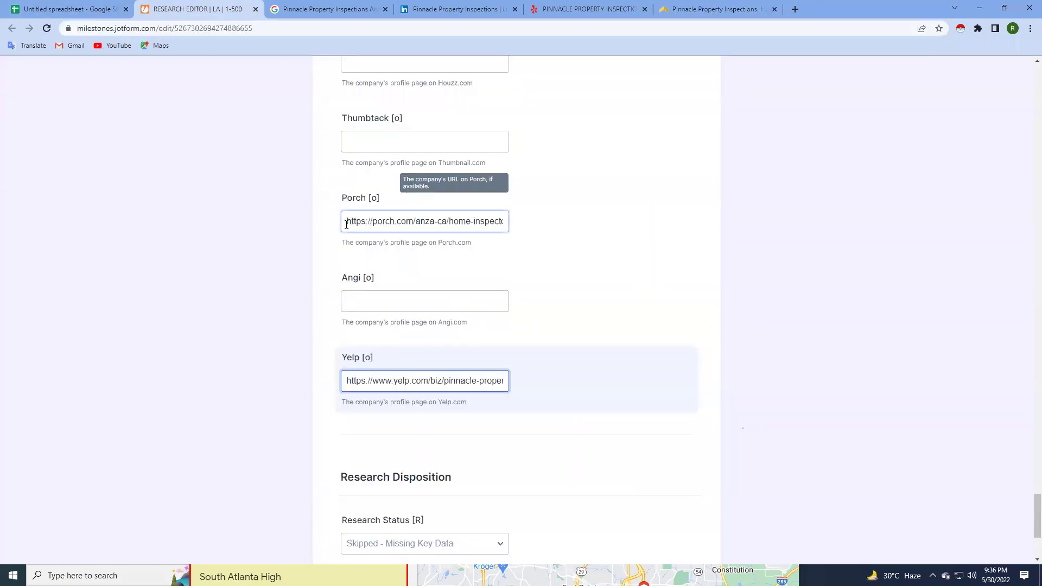
pyautogui.press('BackSpace')
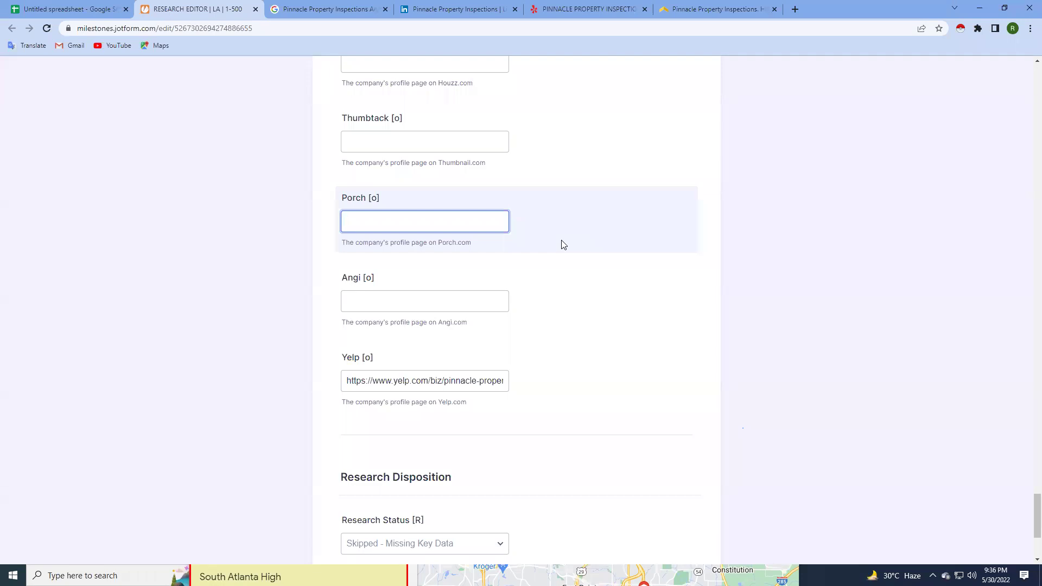
pyautogui.hotkey('ctrl', 'v')
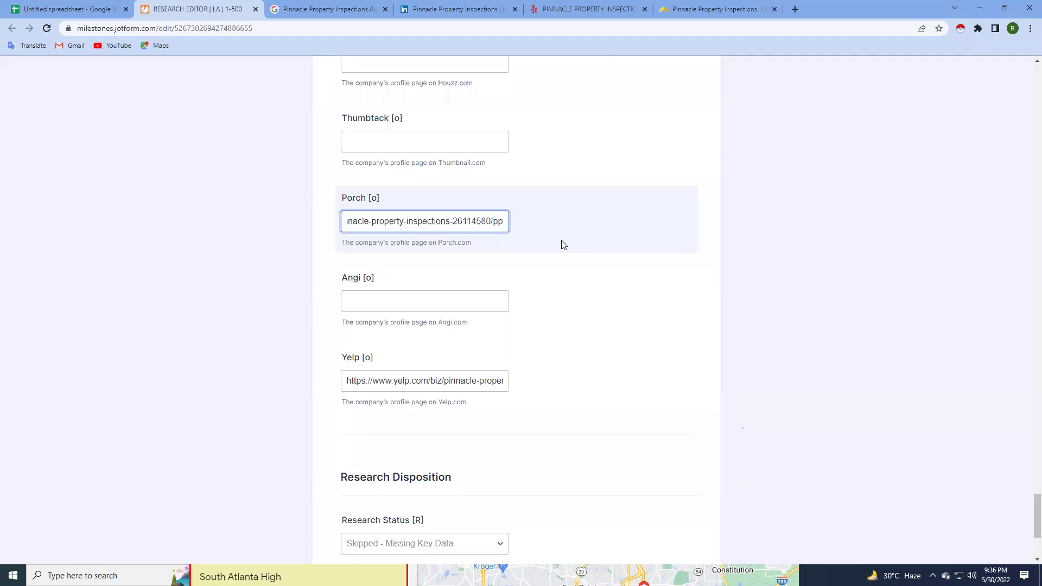
pyautogui.click(685, 10)
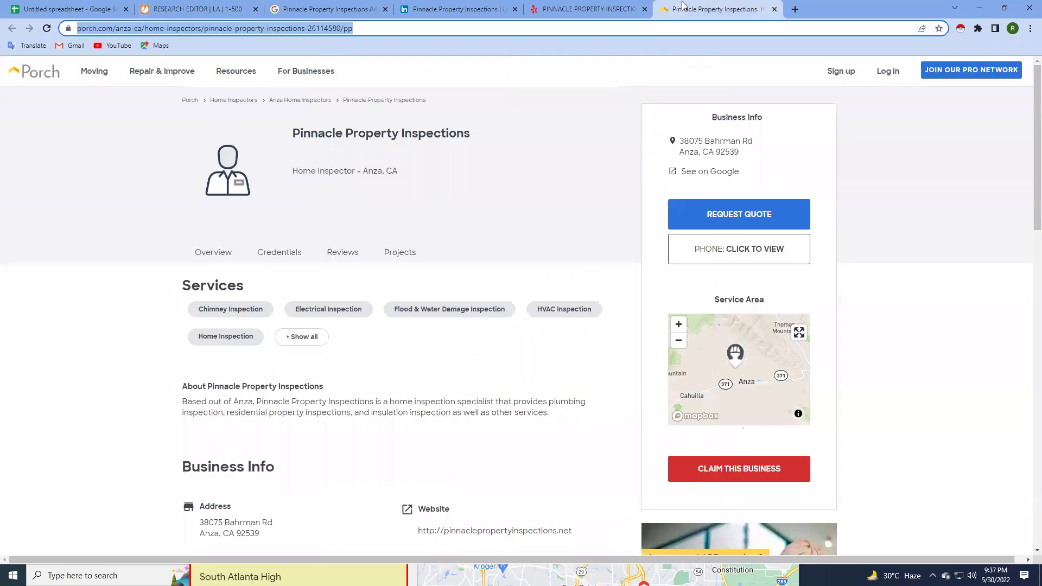
pyautogui.click(425, 34)
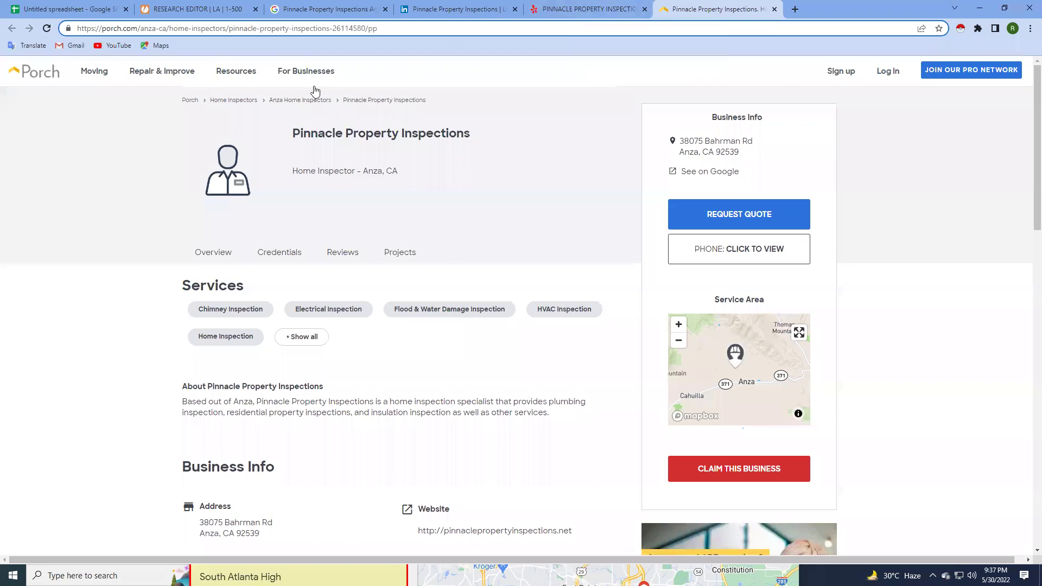
pyautogui.click(196, 9)
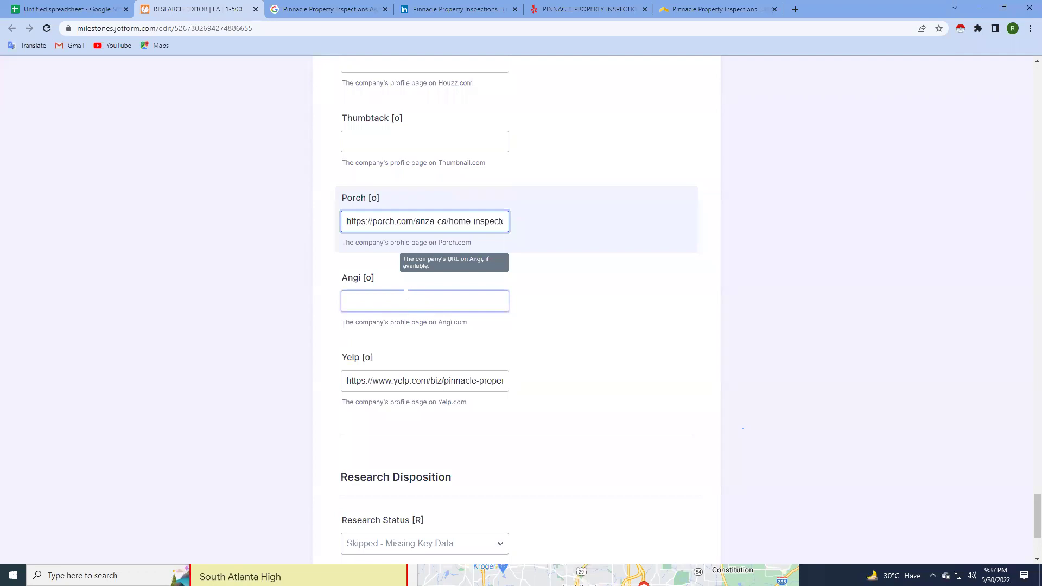
# Return to page 1 of the Pinnacle Property Inspections Anza California Google results.
pyautogui.click(337, 9)
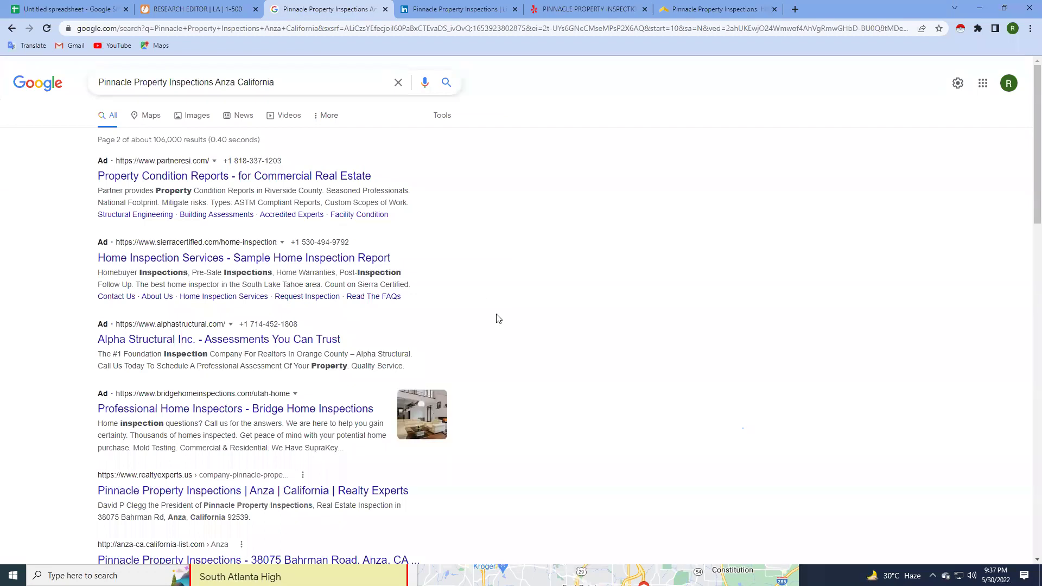
pyautogui.scroll(-6, 426, 217)
pyautogui.scroll(-8, 426, 217)
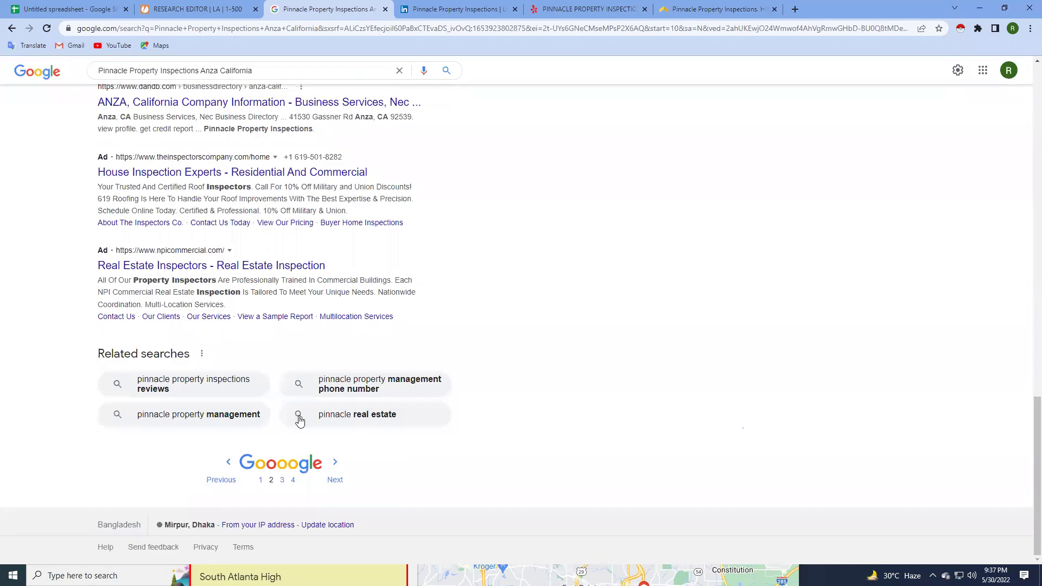
pyautogui.click(260, 481)
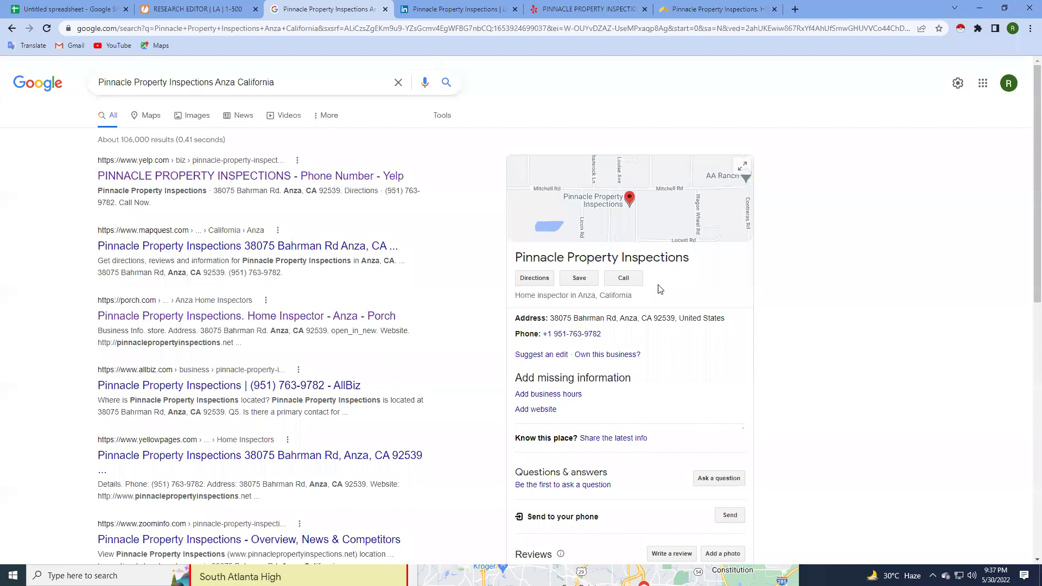
# Check the company's LinkedIn and Yelp pages, ending on the Yelp page.
pyautogui.click(456, 10)
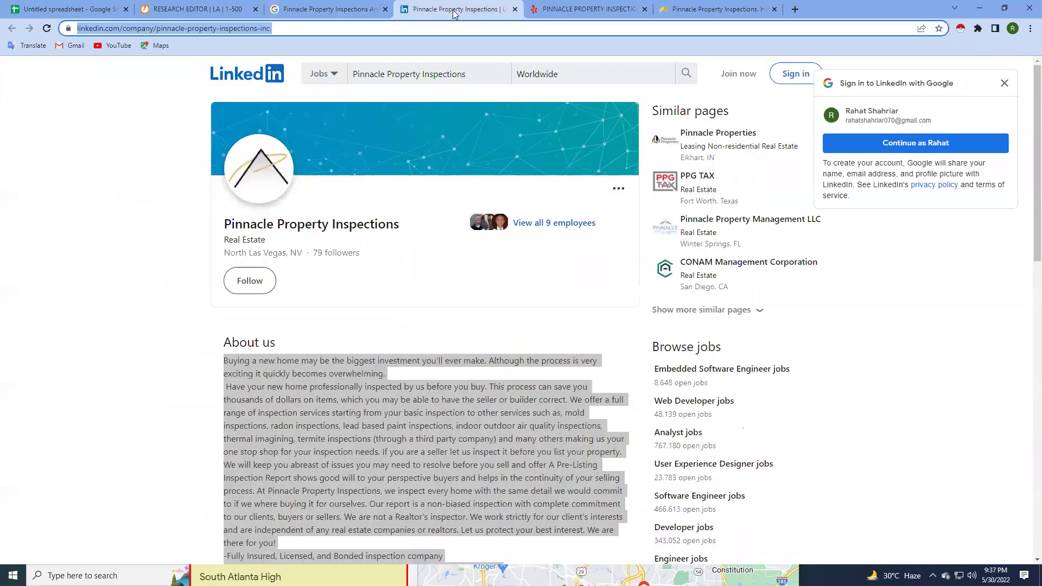
pyautogui.click(560, 7)
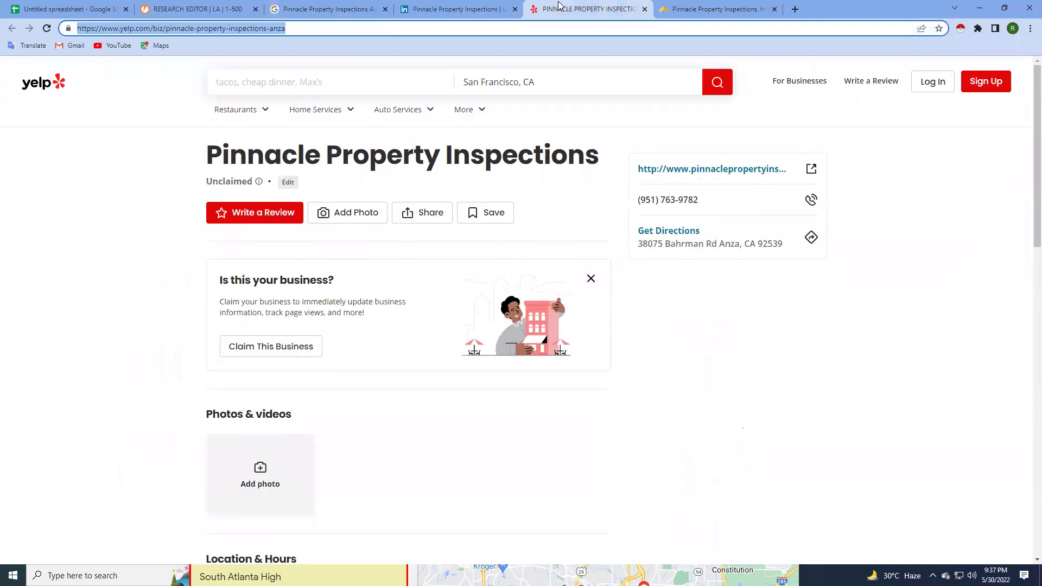
pyautogui.moveTo(208, 156); pyautogui.dragTo(565, 168)
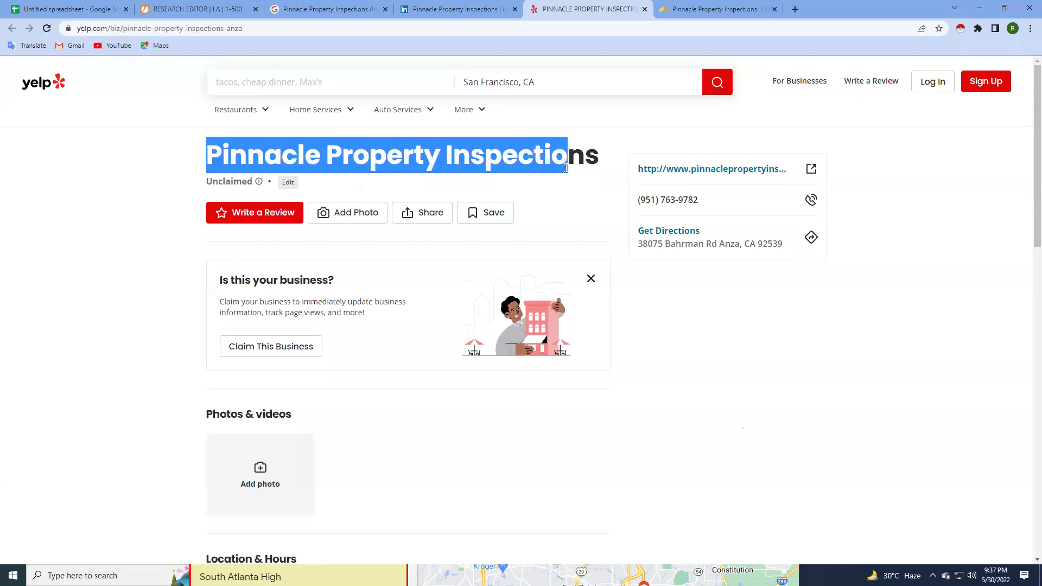
pyautogui.click(566, 168)
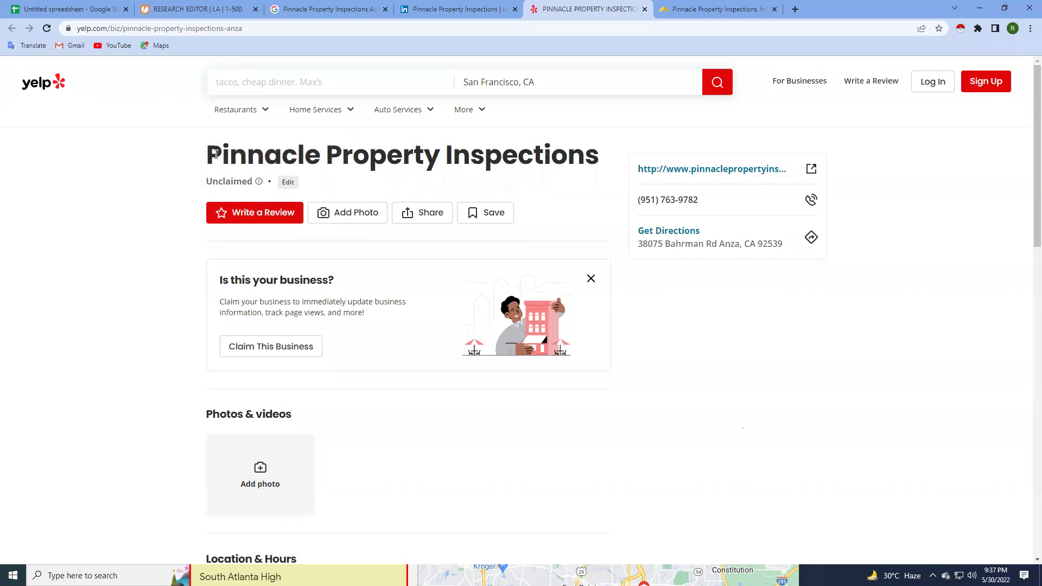
pyautogui.click(315, 7)
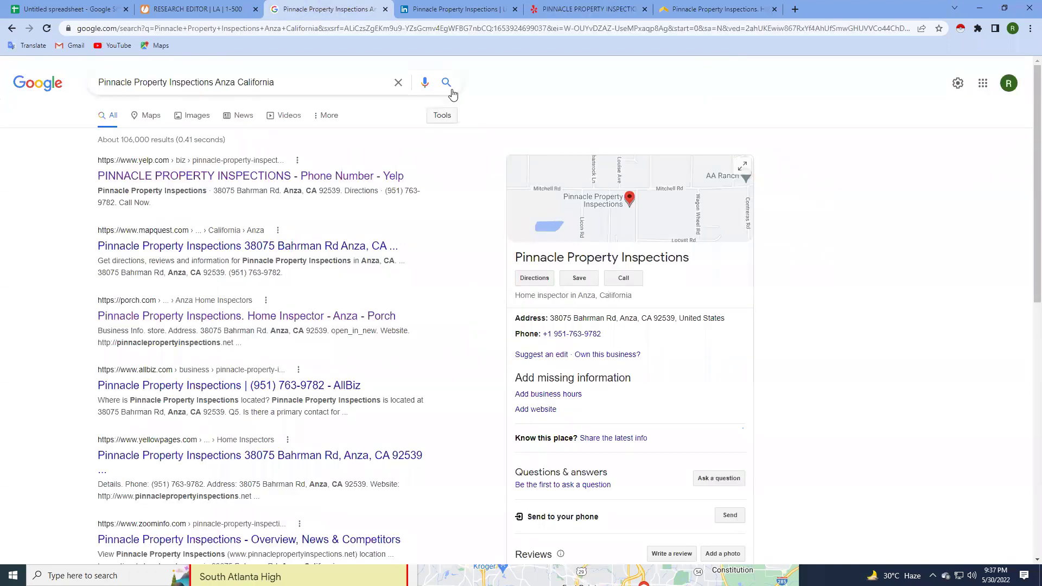
pyautogui.click(569, 8)
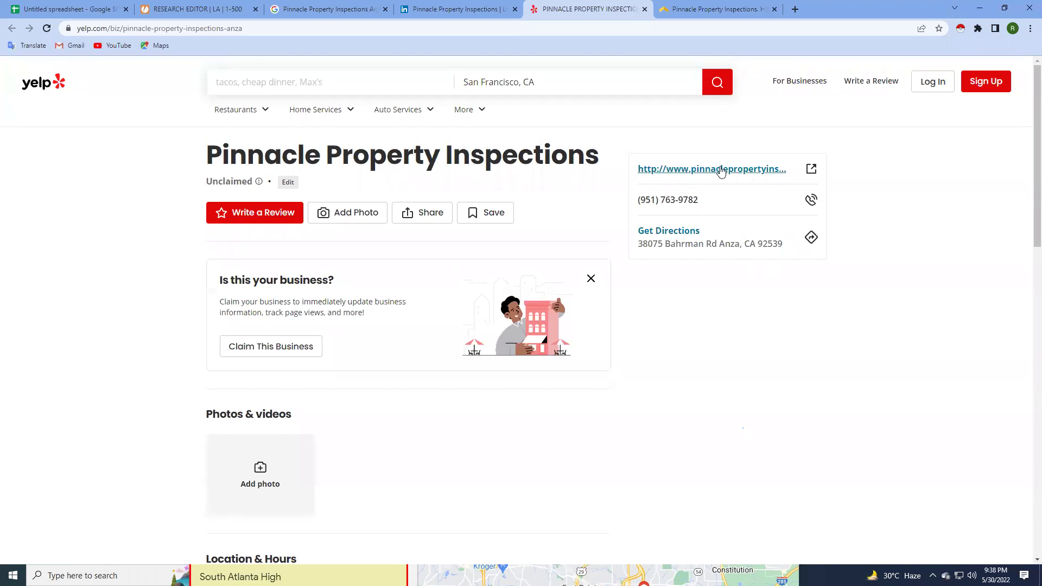
# Highlight the Yelp listing's phone number and street address, then open its website link in a new tab.
pyautogui.moveTo(635, 206); pyautogui.dragTo(739, 213)
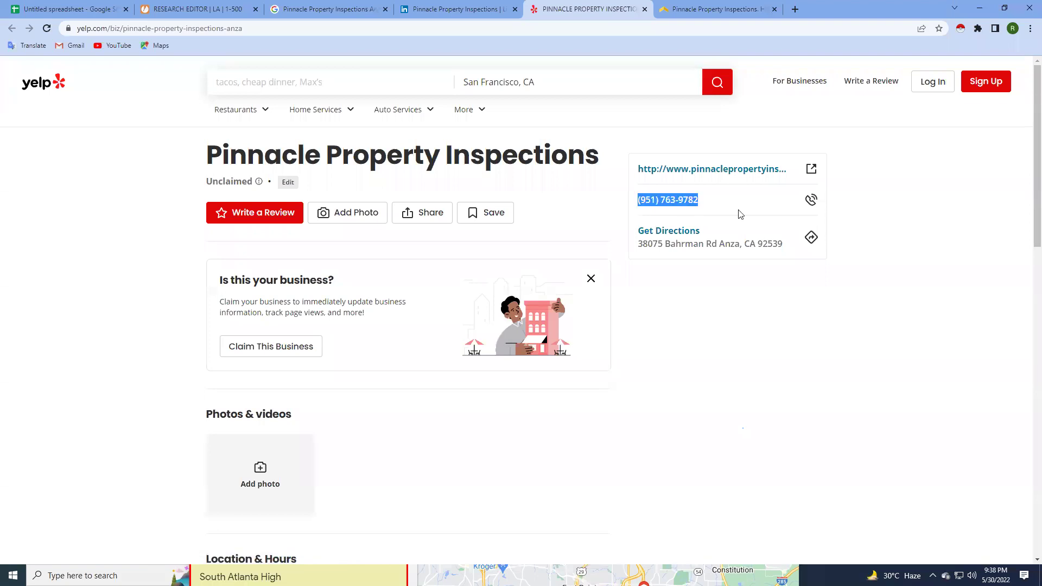
pyautogui.moveTo(642, 243); pyautogui.dragTo(791, 254)
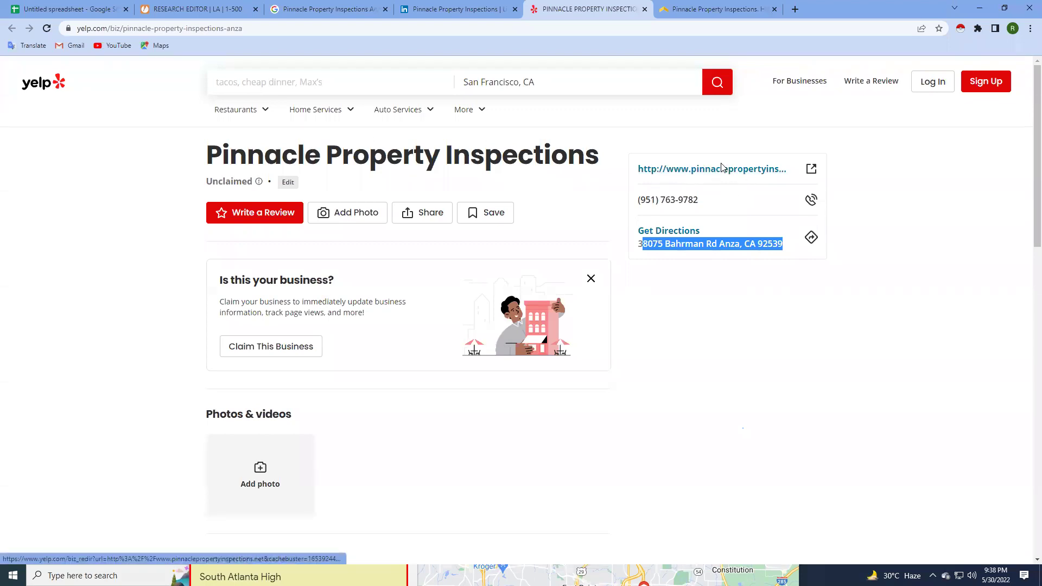
pyautogui.click(313, 7)
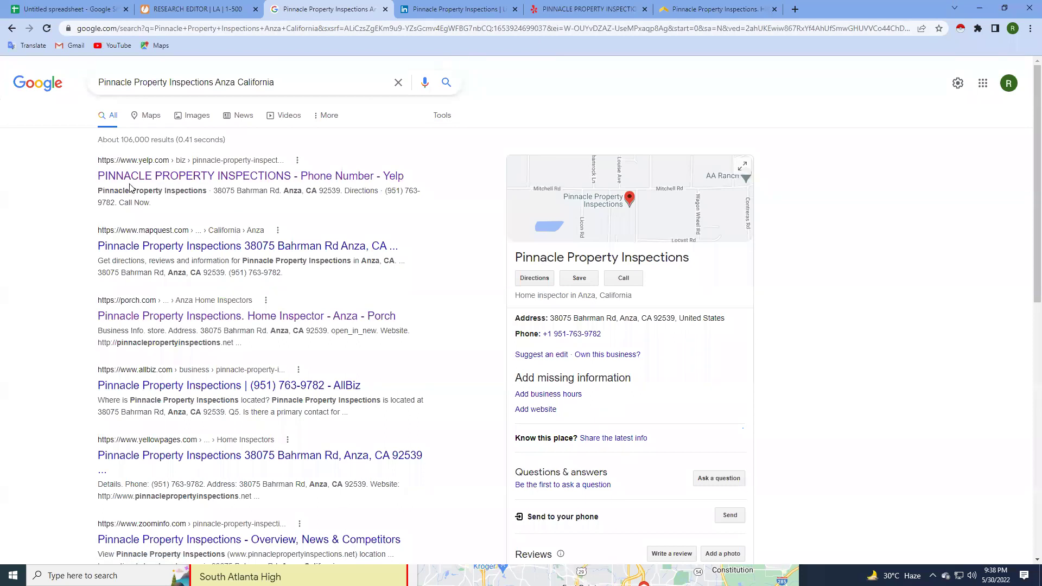
pyautogui.click(549, 7)
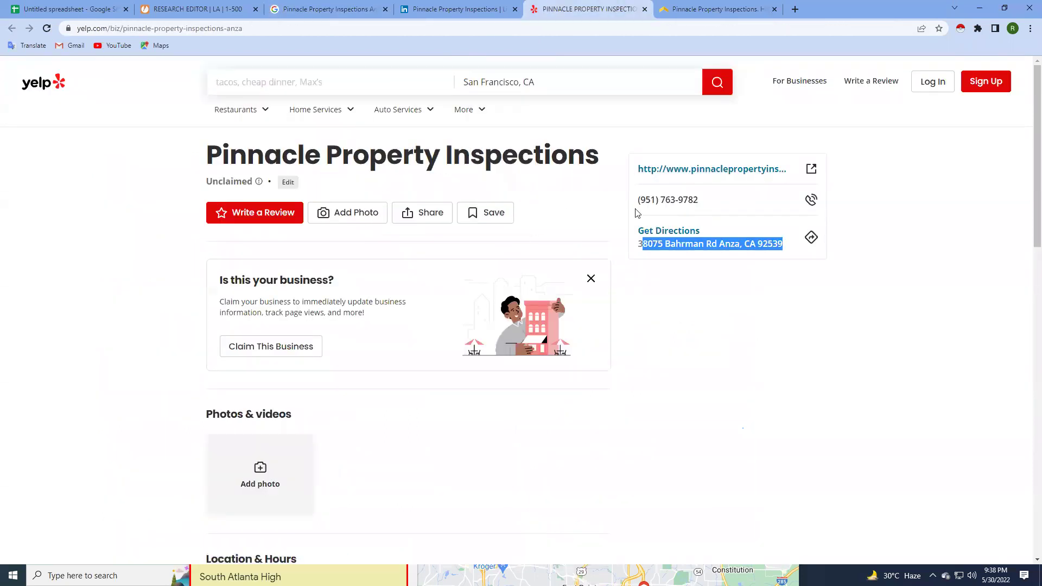
pyautogui.rightClick(721, 169)
pyautogui.click(732, 173)
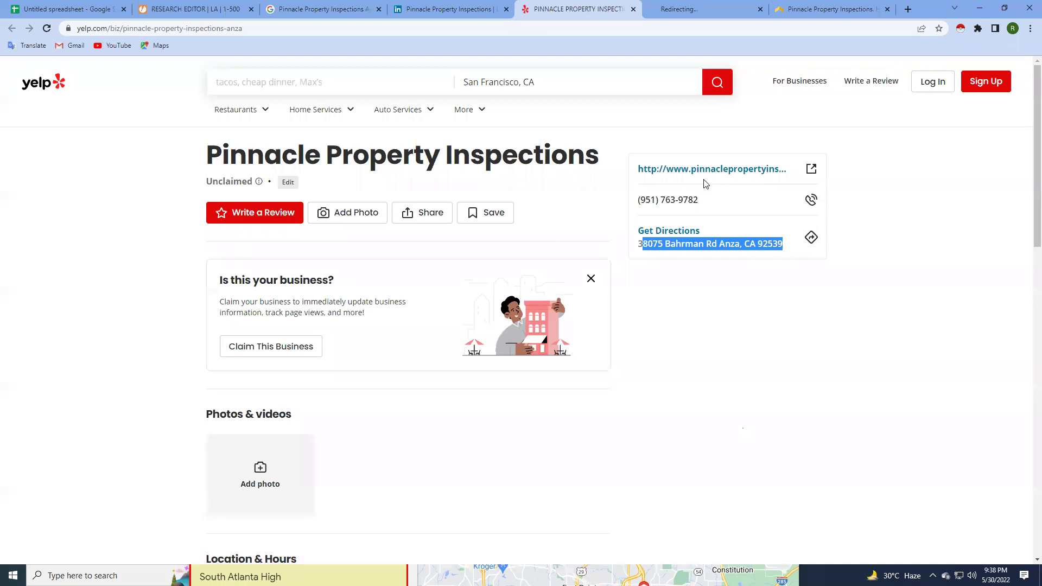
pyautogui.click(175, 8)
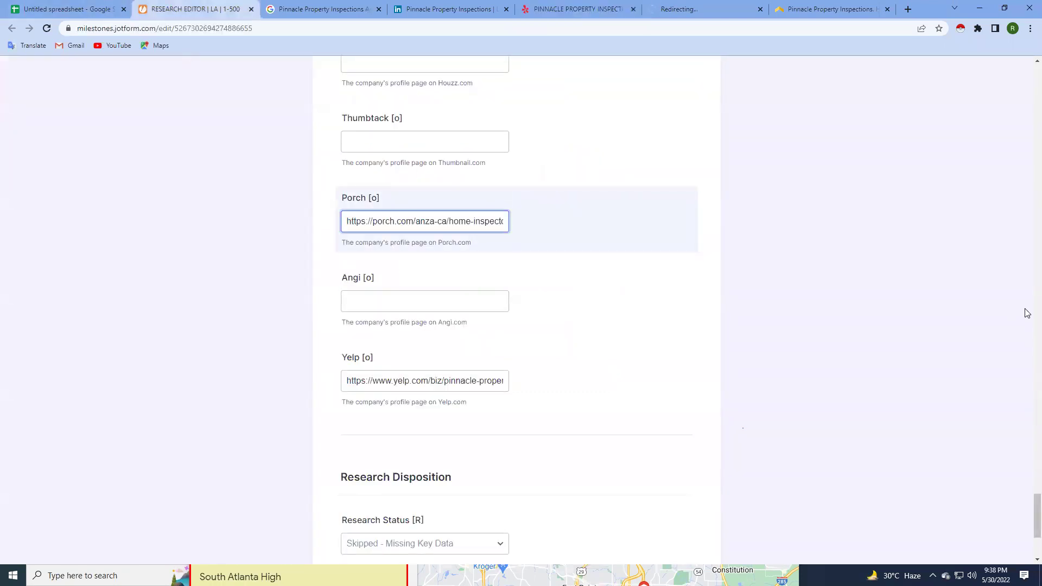
pyautogui.moveTo(1027, 532); pyautogui.dragTo(1028, 69)
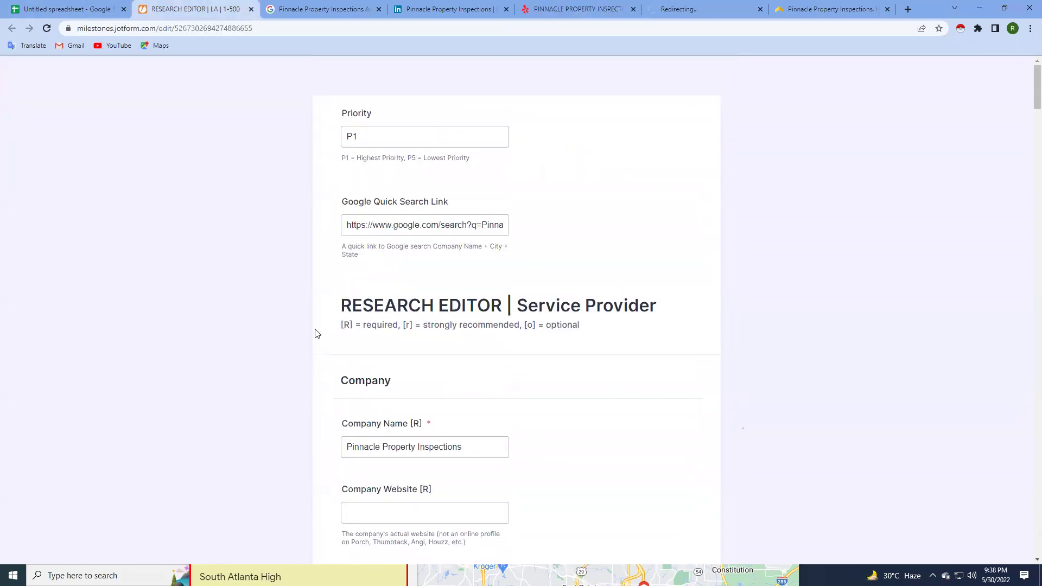
pyautogui.scroll(-4, 462, 312)
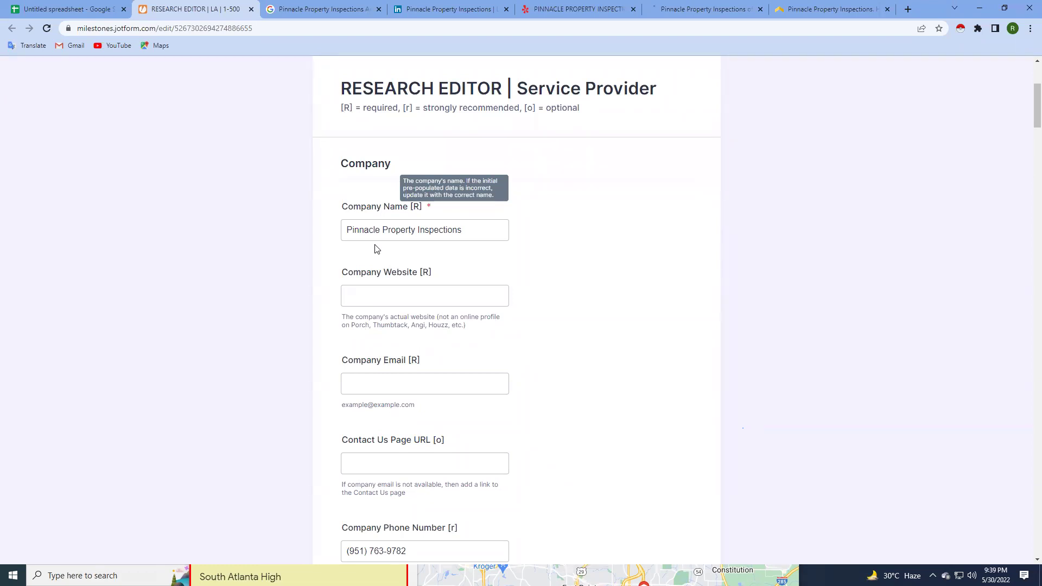
pyautogui.click(568, 10)
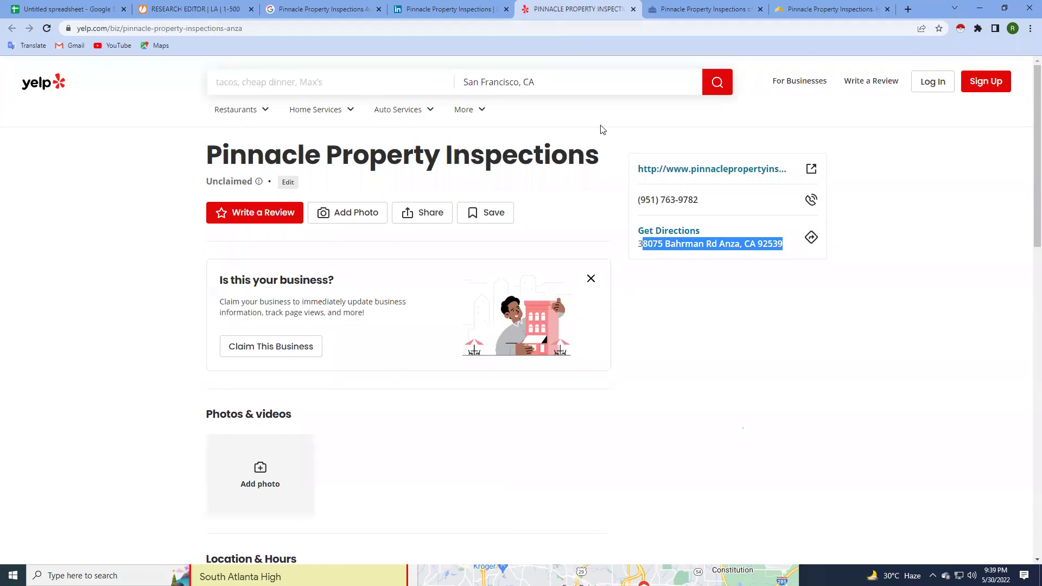
pyautogui.rightClick(696, 173)
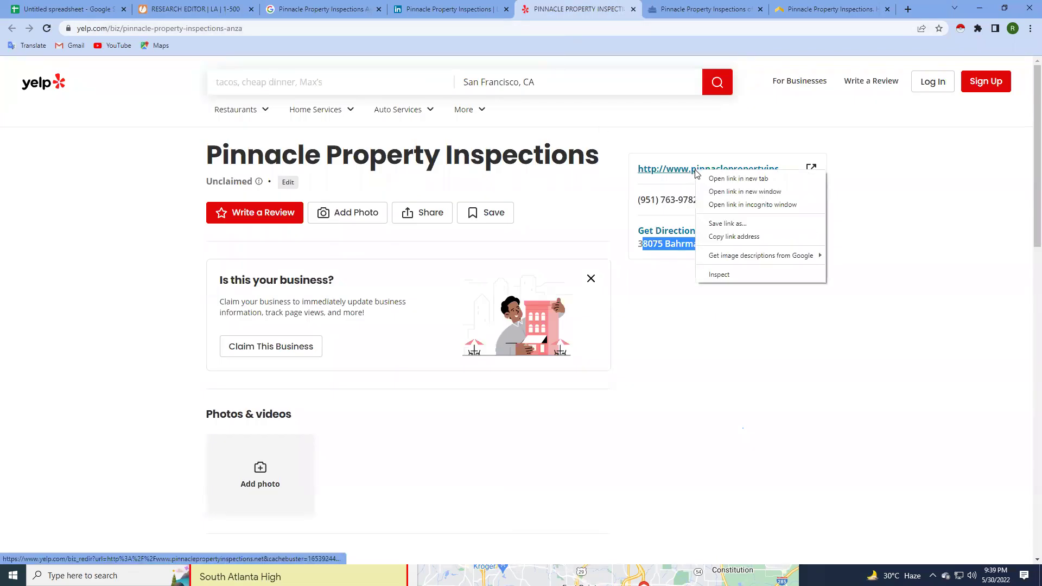
# Browse the pinnaclepropertyinspections.net homepage to confirm it's the company site.
pyautogui.click(693, 4)
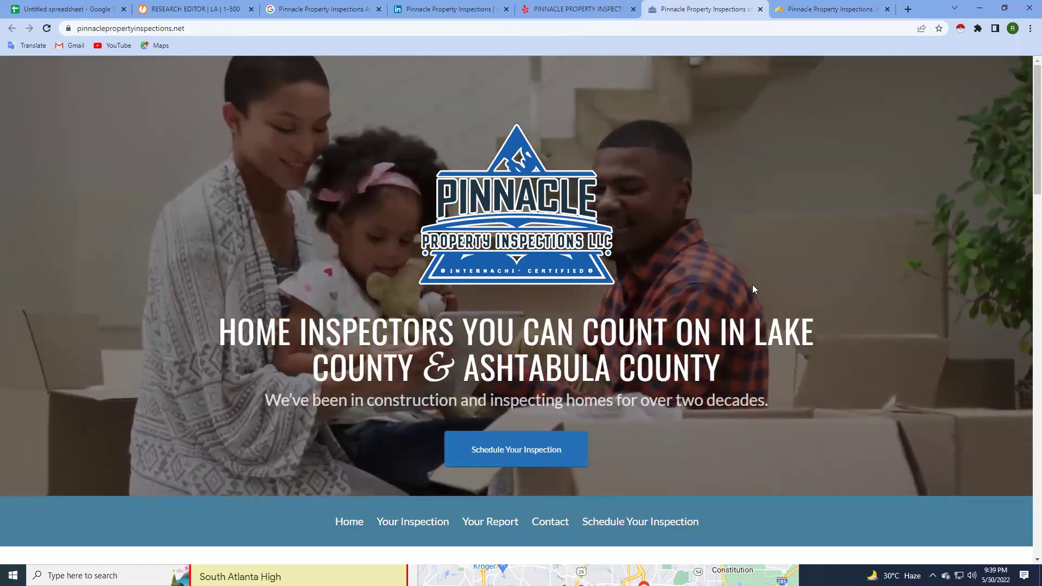
pyautogui.scroll(-4, 804, 304)
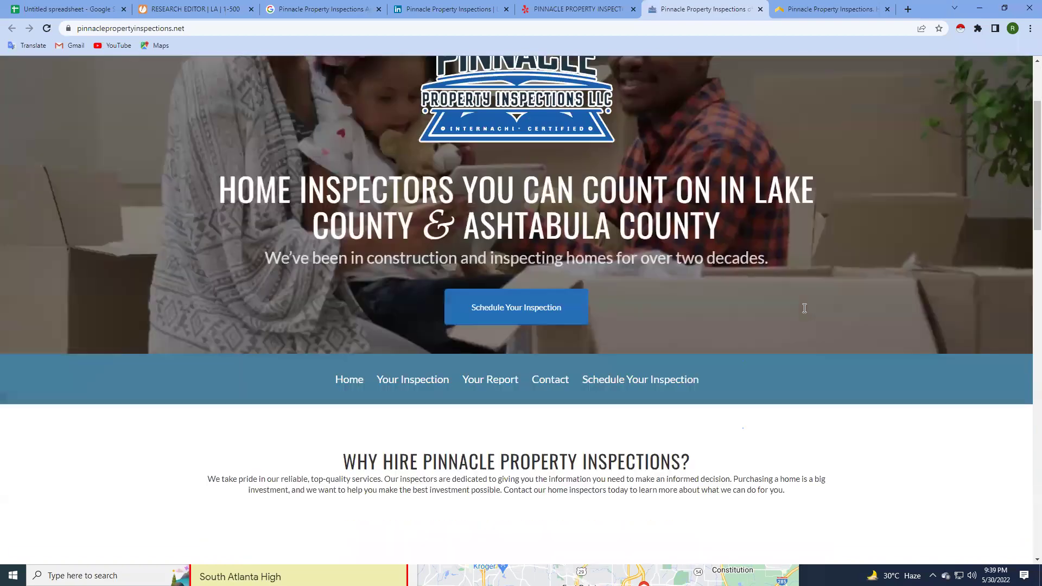
pyautogui.scroll(-5, 805, 308)
pyautogui.scroll(-6, 804, 308)
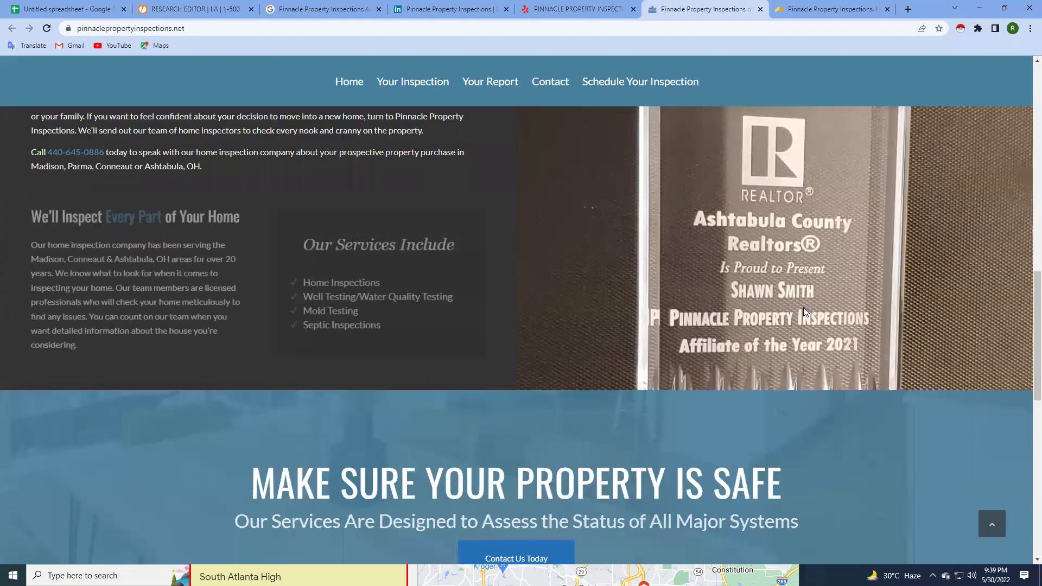
pyautogui.scroll(3, 804, 308)
pyautogui.scroll(5, 805, 312)
pyautogui.scroll(4, 804, 312)
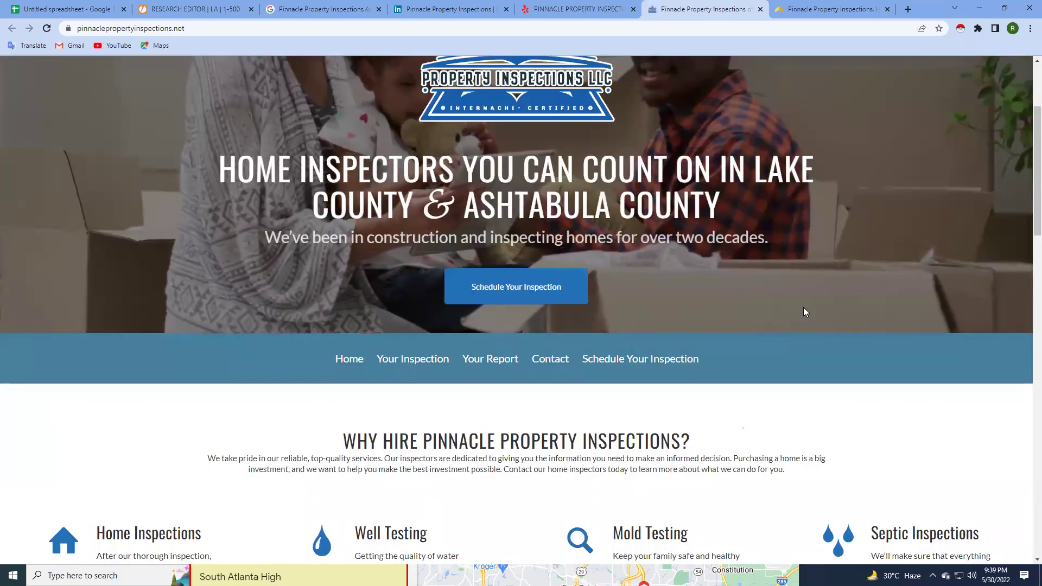
# Scroll the research form and place the caret in the Company Website field.
pyautogui.hotkey('ctrl', '2')
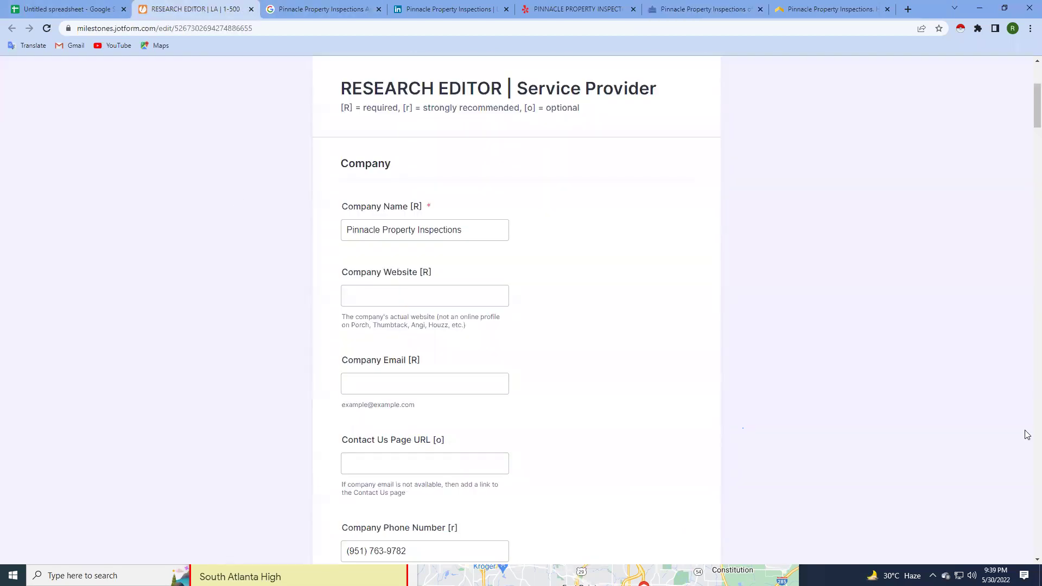
pyautogui.moveTo(1027, 103); pyautogui.dragTo(948, 491)
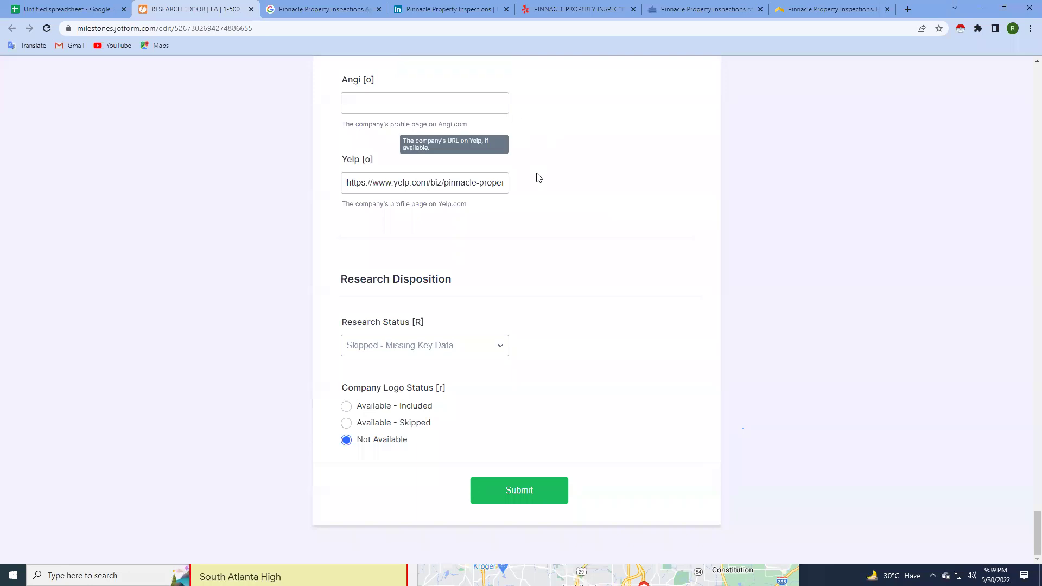
pyautogui.scroll(4, 535, 174)
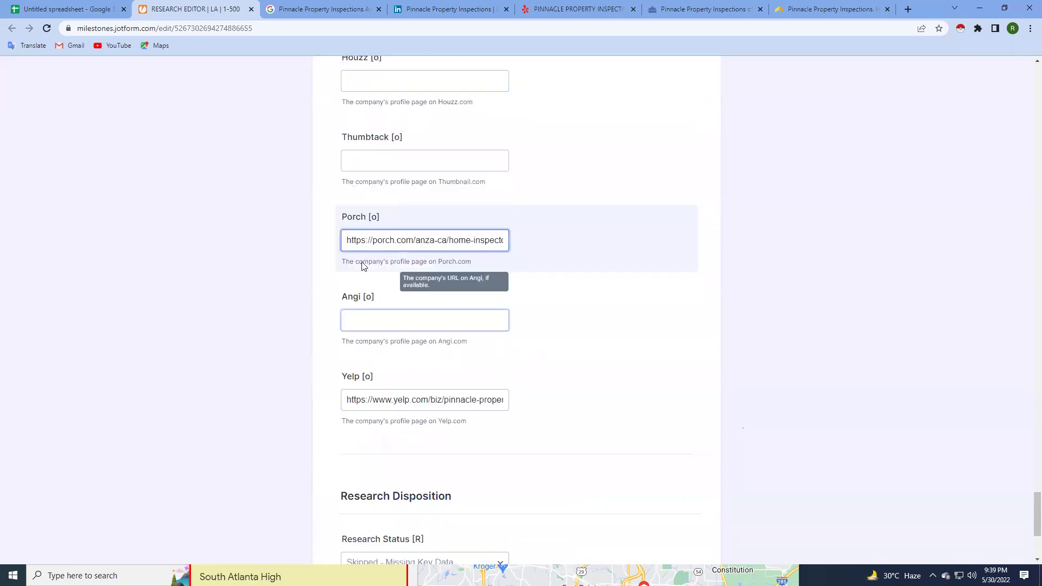
pyautogui.moveTo(1037, 521); pyautogui.dragTo(1001, 118)
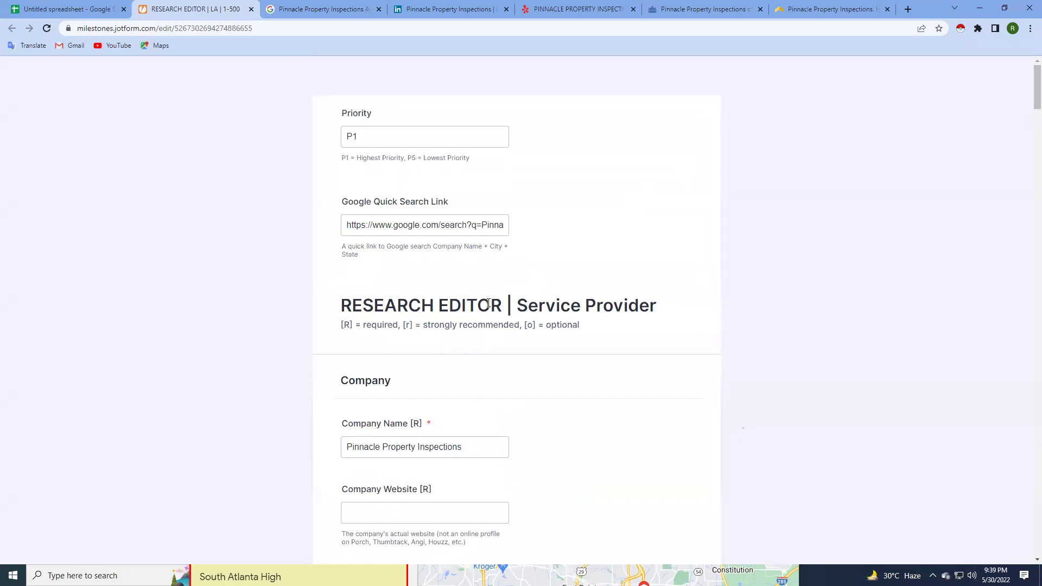
pyautogui.scroll(-2, 488, 304)
pyautogui.click(380, 403)
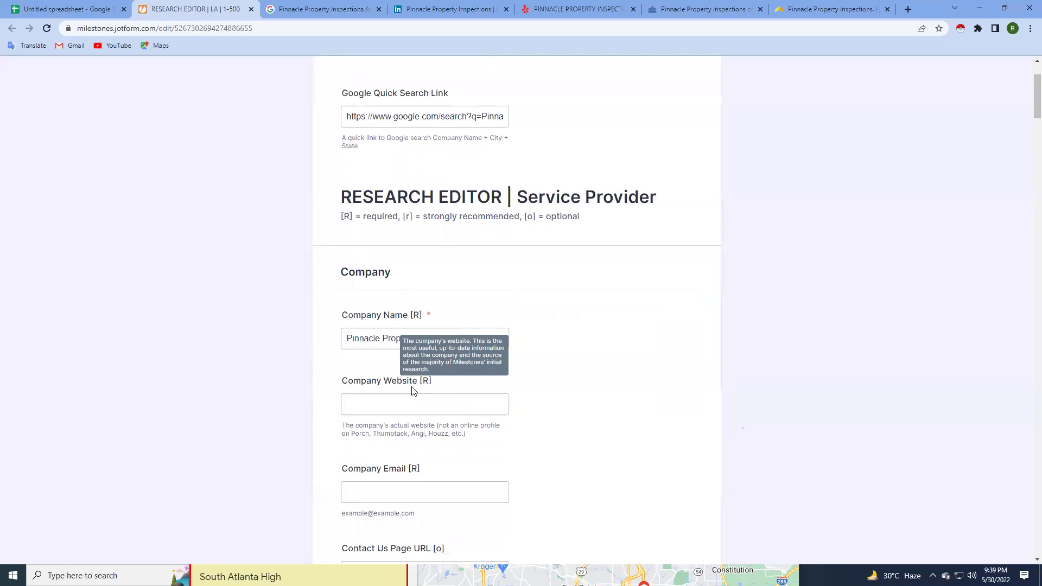
pyautogui.click(377, 404)
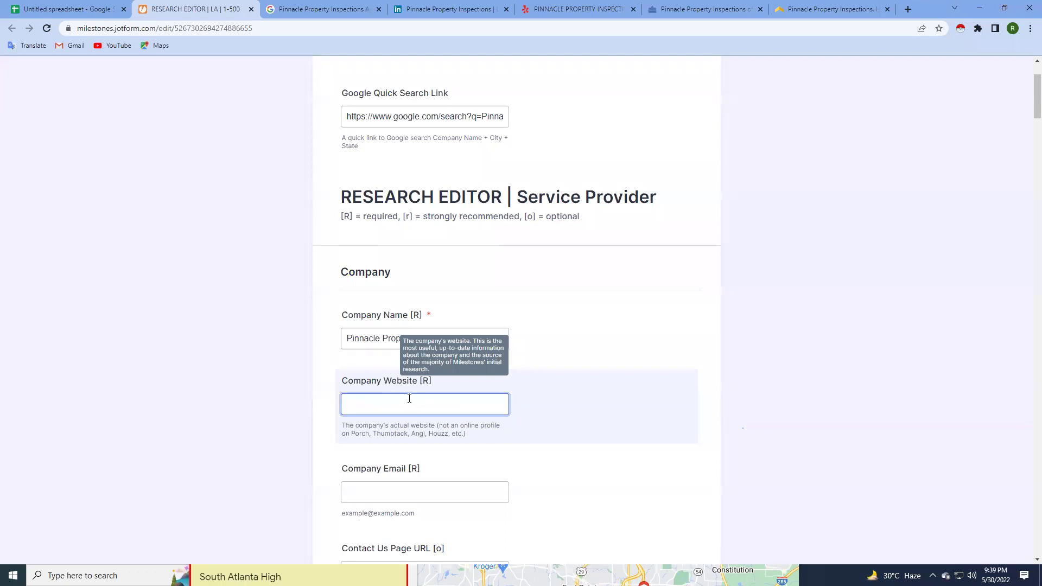
# Recheck the Yelp listing, then copy the company site's full web address.
pyautogui.click(703, 9)
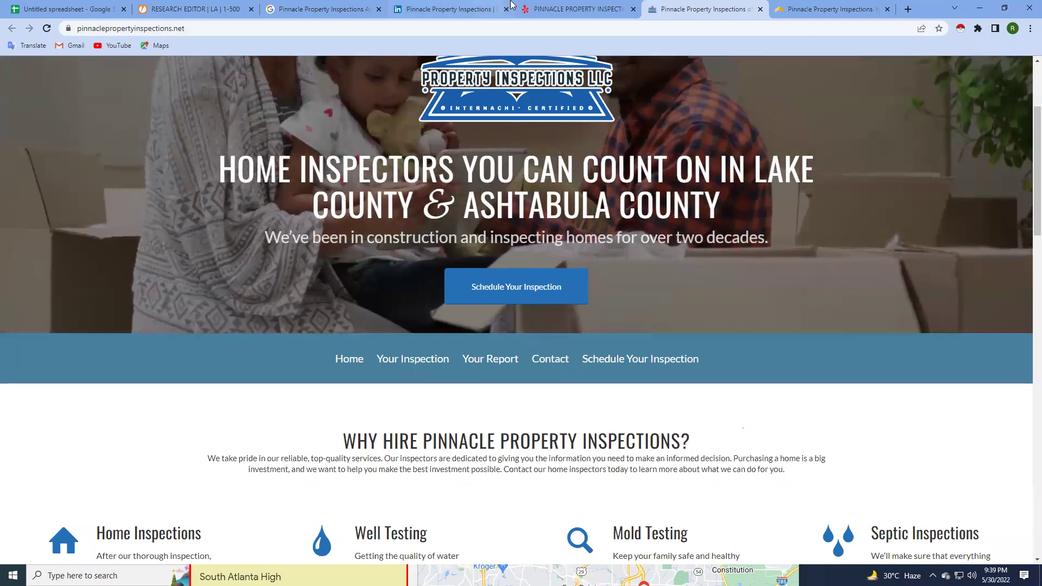
pyautogui.click(551, 7)
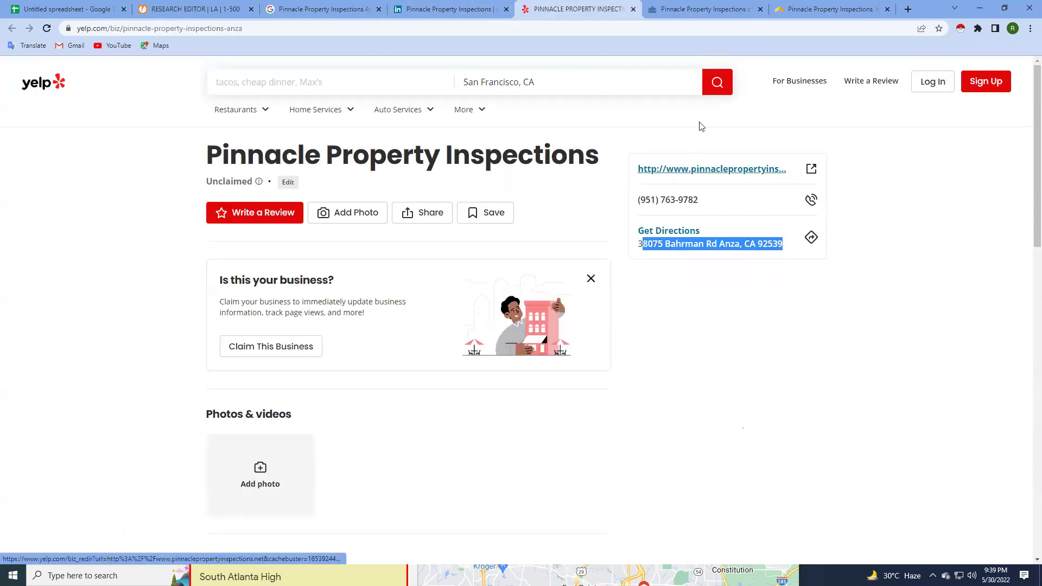
pyautogui.click(677, 7)
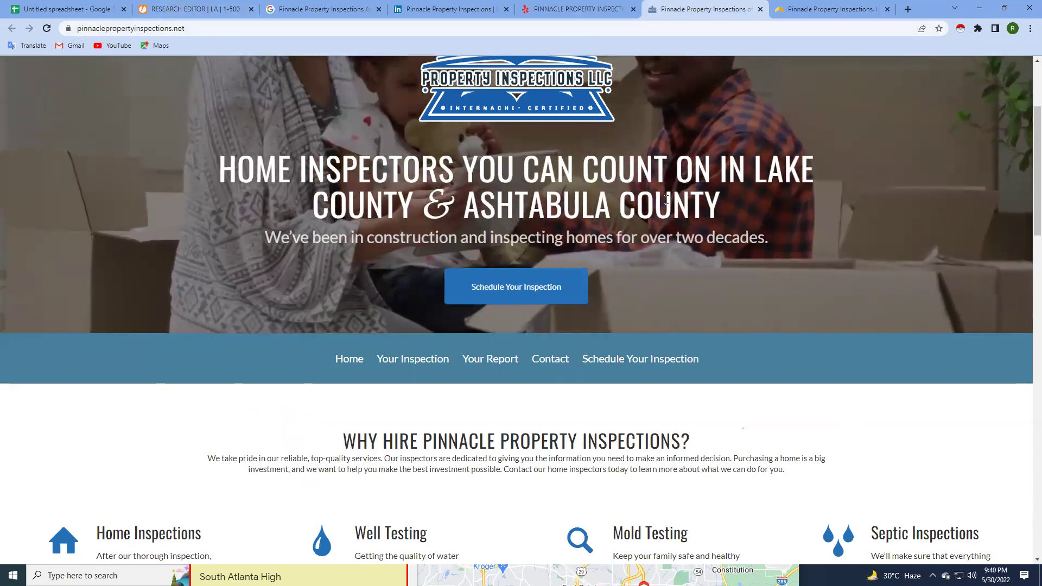
pyautogui.scroll(-5, 339, 296)
pyautogui.scroll(-4, 338, 297)
pyautogui.scroll(7, 339, 296)
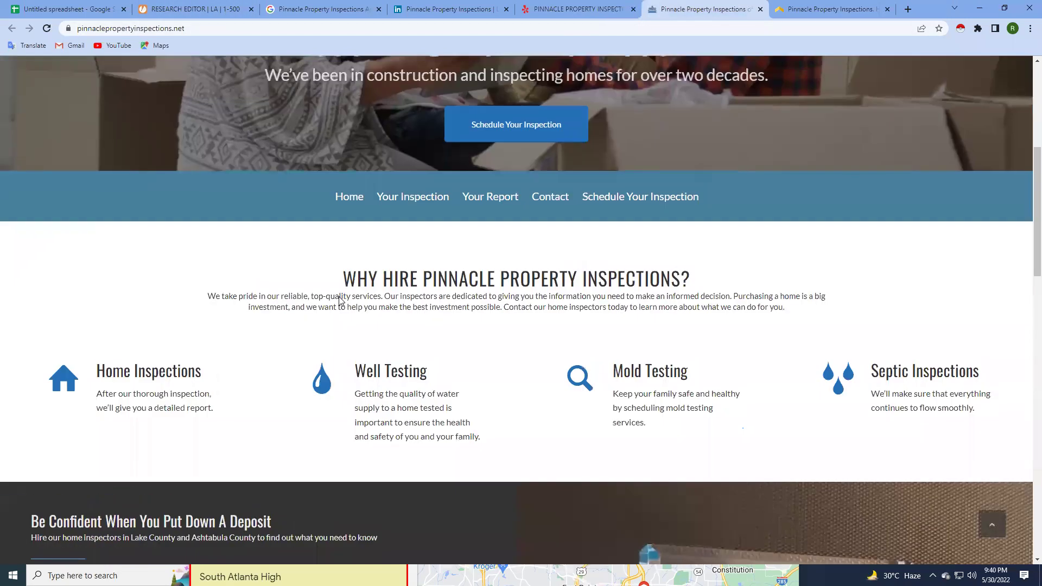
pyautogui.scroll(6, 339, 297)
pyautogui.click(217, 28)
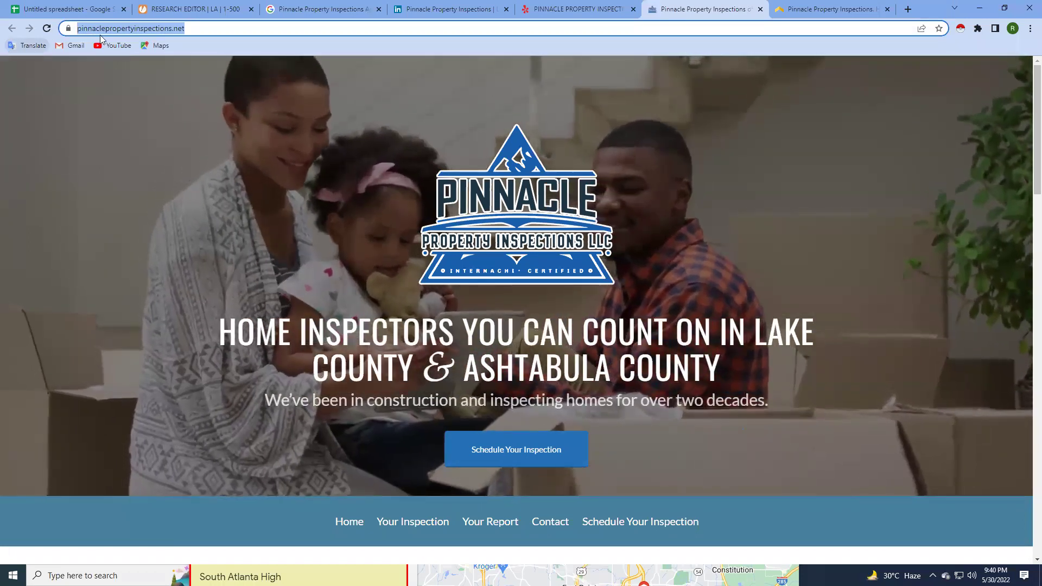
pyautogui.click(194, 3)
pyautogui.hotkey('ctrl', 'v')
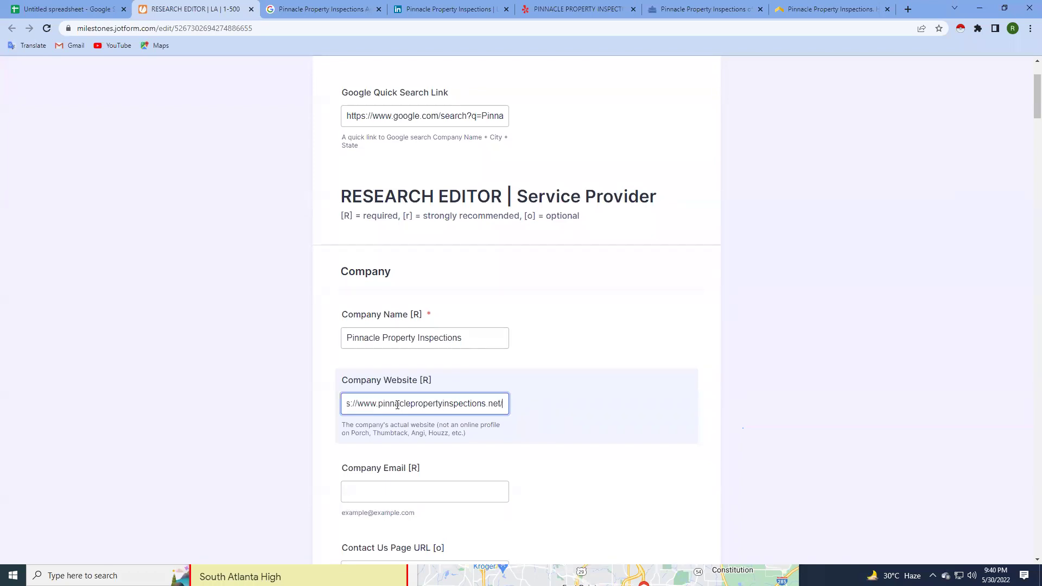
pyautogui.scroll(-4, 397, 380)
# Focus Company Email, then scroll the Pinnacle website looking for an email address.
pyautogui.click(381, 277)
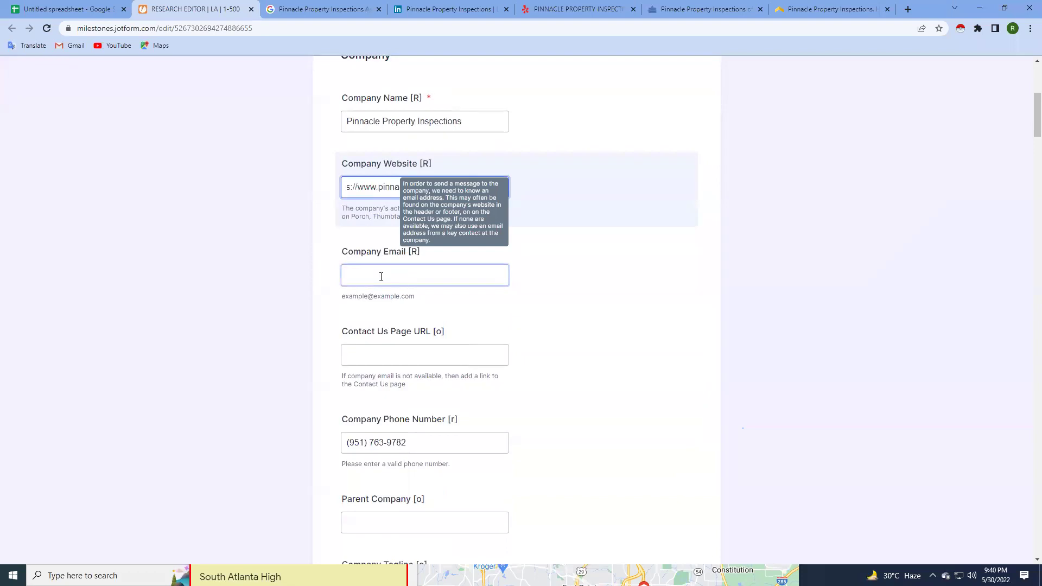
pyautogui.click(402, 275)
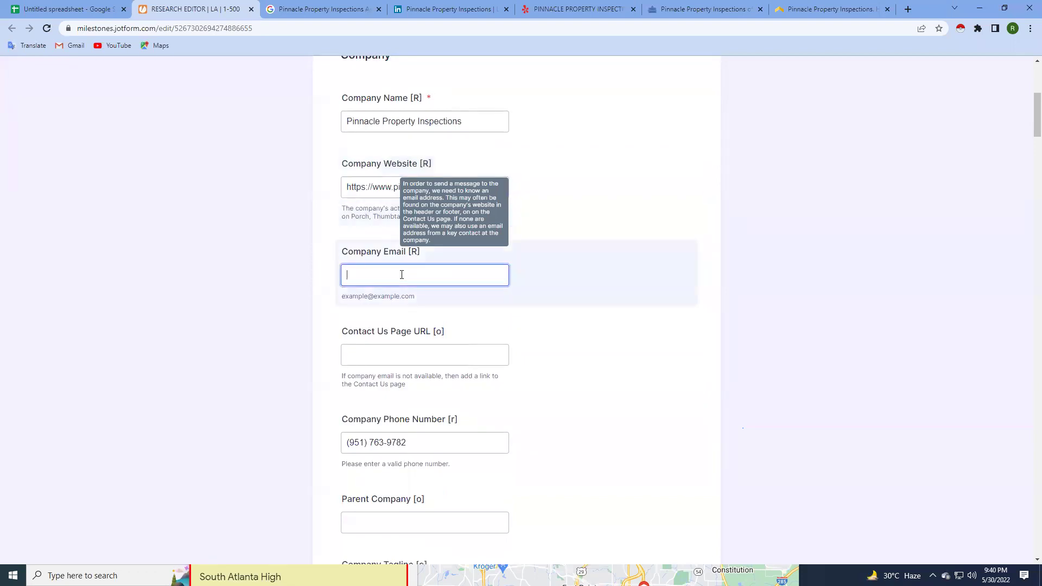
pyautogui.click(703, 8)
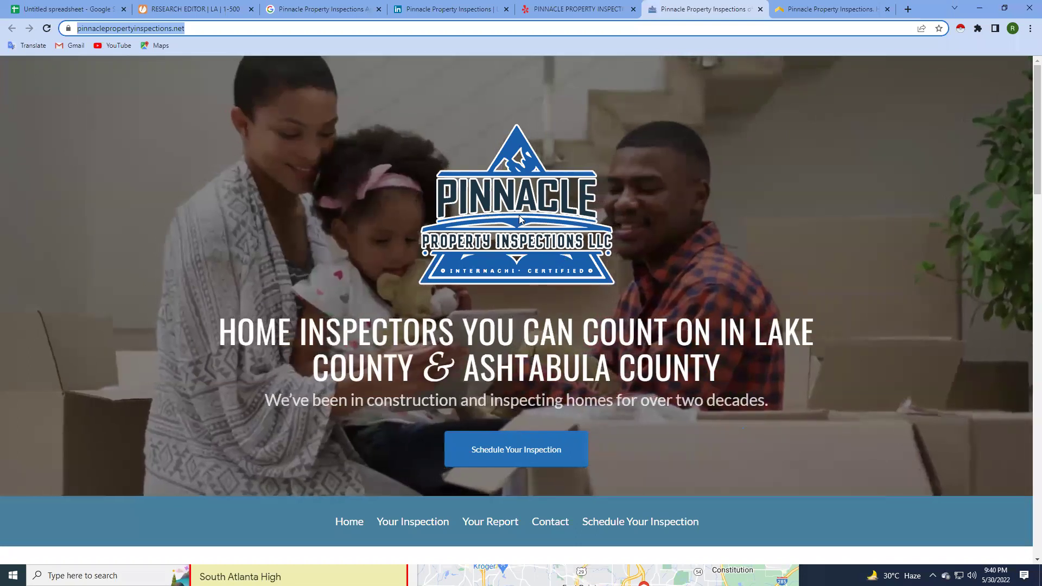
pyautogui.scroll(-3, 402, 234)
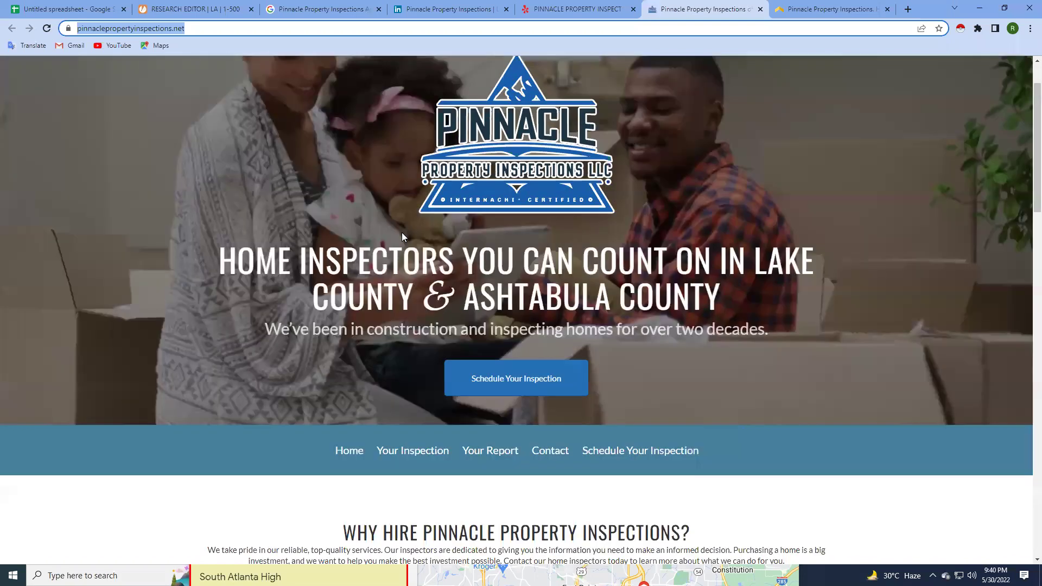
pyautogui.scroll(-2, 402, 232)
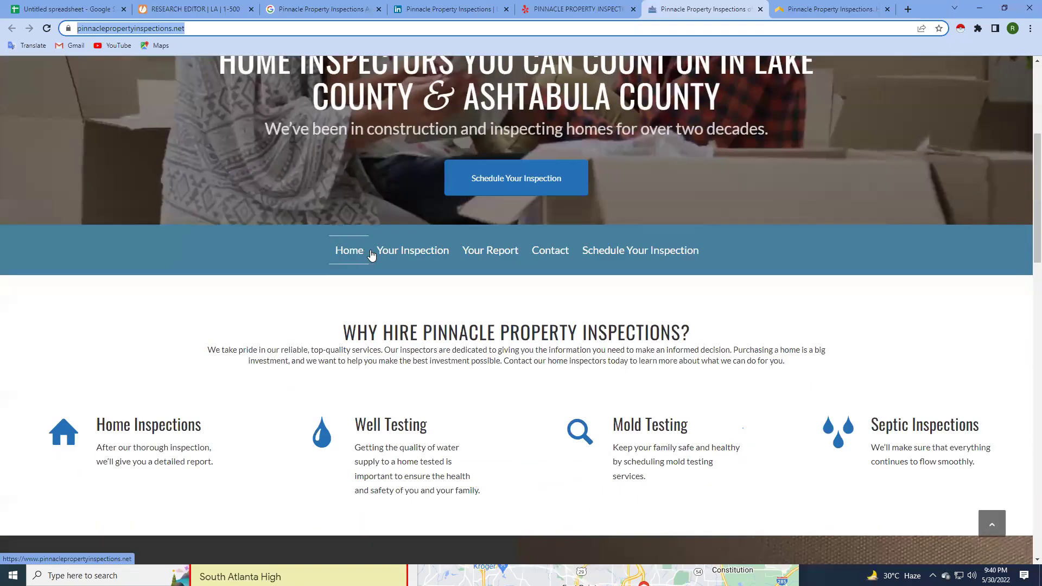
# Jump to the site's Contact section and copy the full company email address.
pyautogui.click(549, 252)
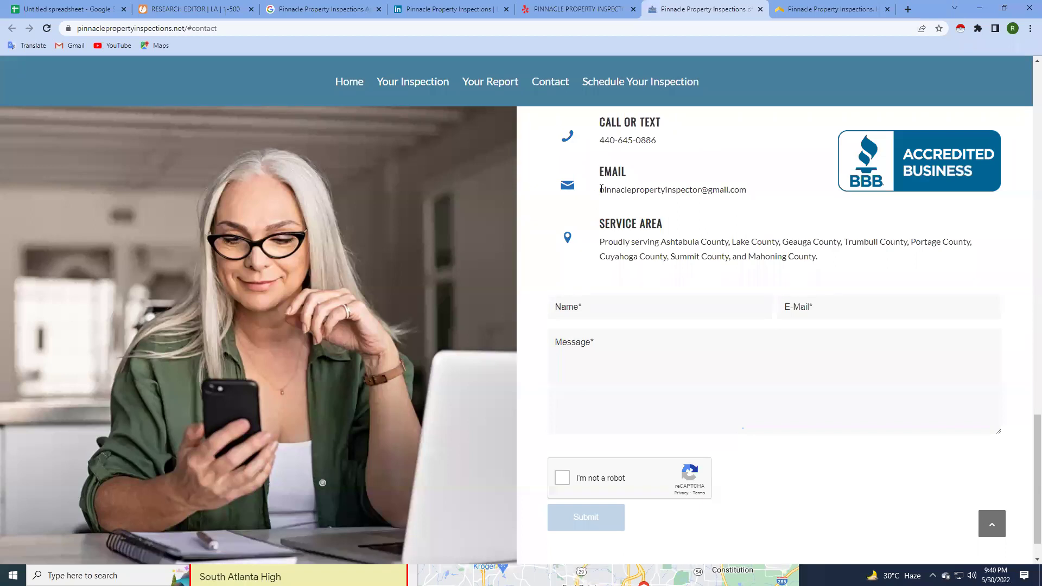
pyautogui.moveTo(601, 189); pyautogui.dragTo(749, 194)
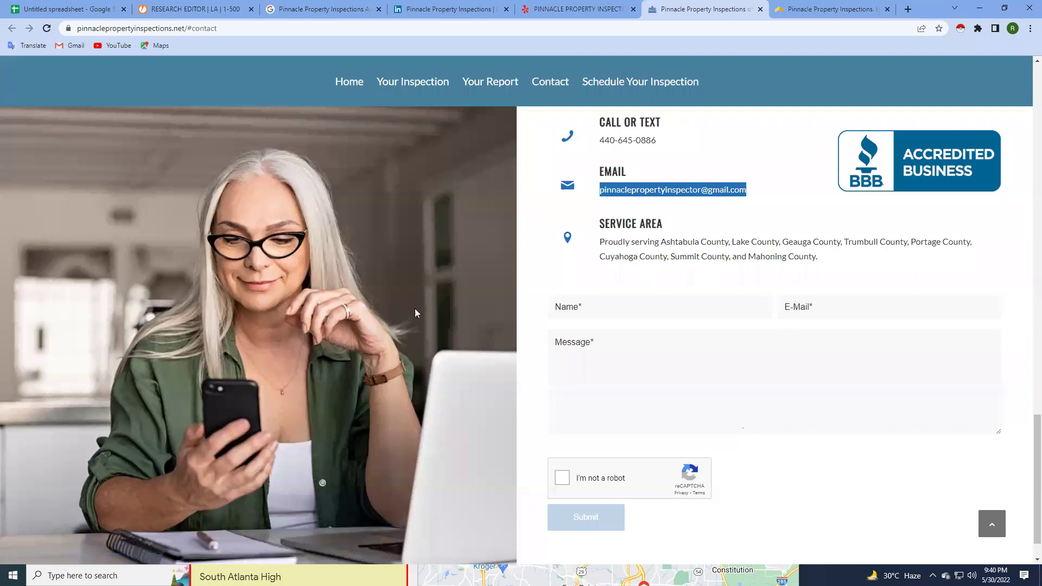
pyautogui.click(673, 168)
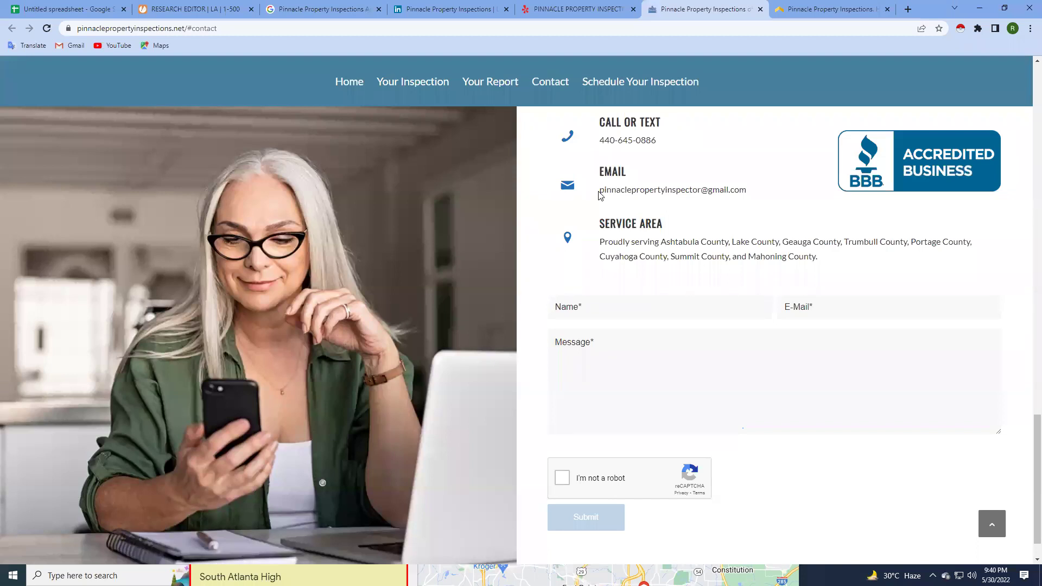
pyautogui.moveTo(599, 194); pyautogui.dragTo(754, 195)
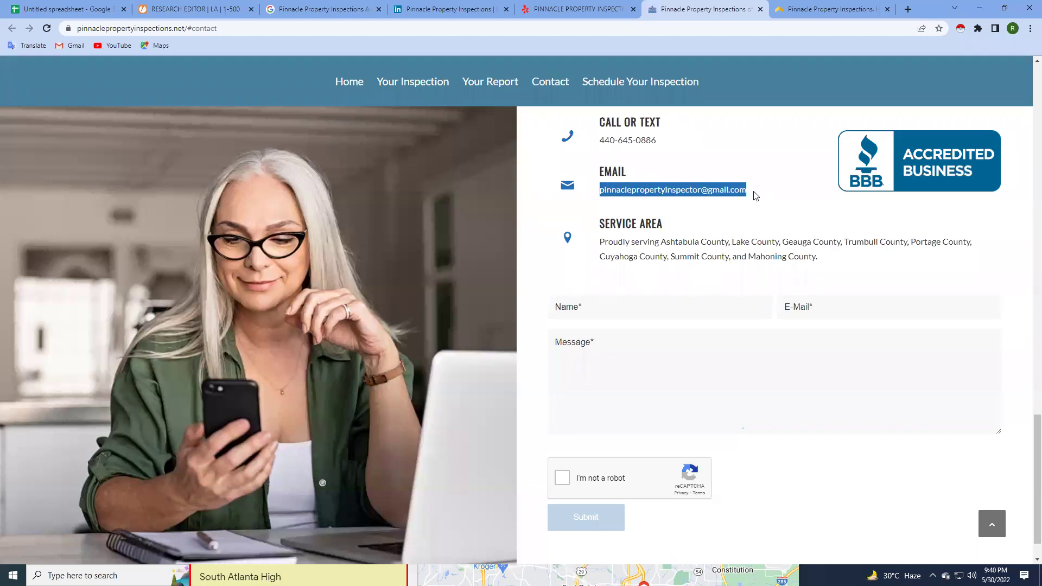
# Paste the company email into Company Email and double-check the Company Website URL.
pyautogui.click(185, 8)
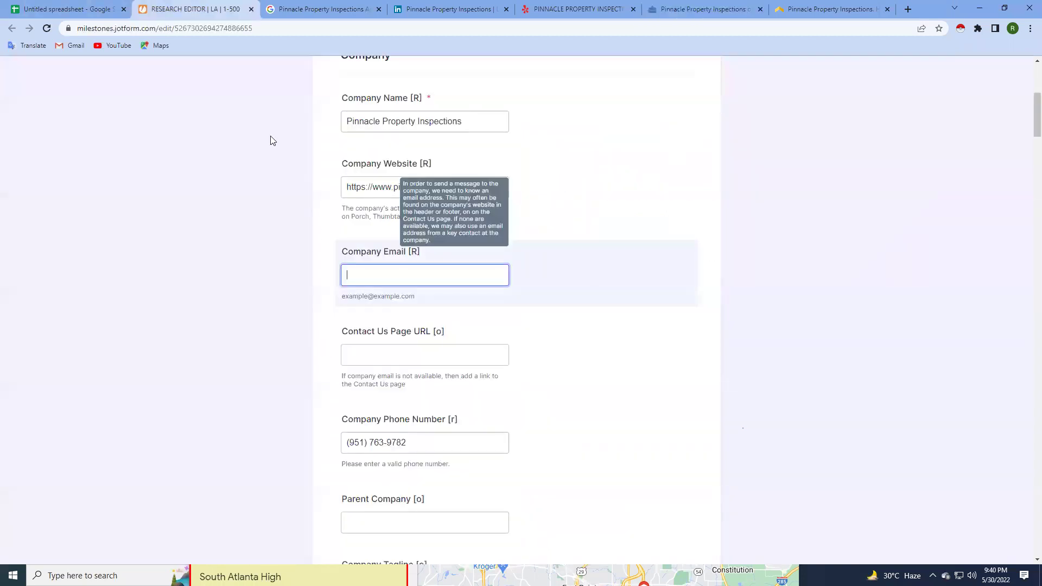
pyautogui.hotkey('ctrl', 'v')
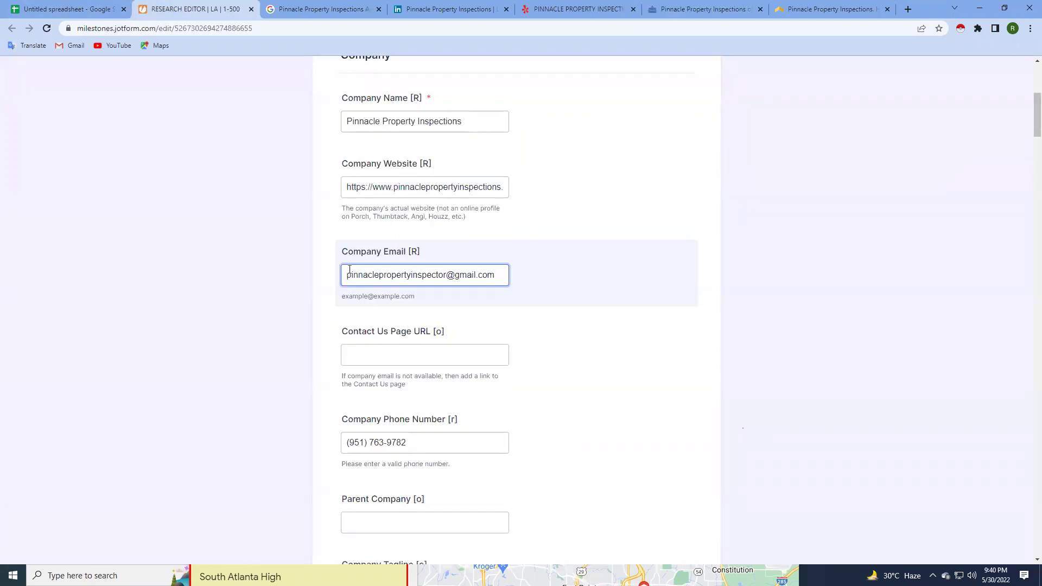
pyautogui.click(672, 7)
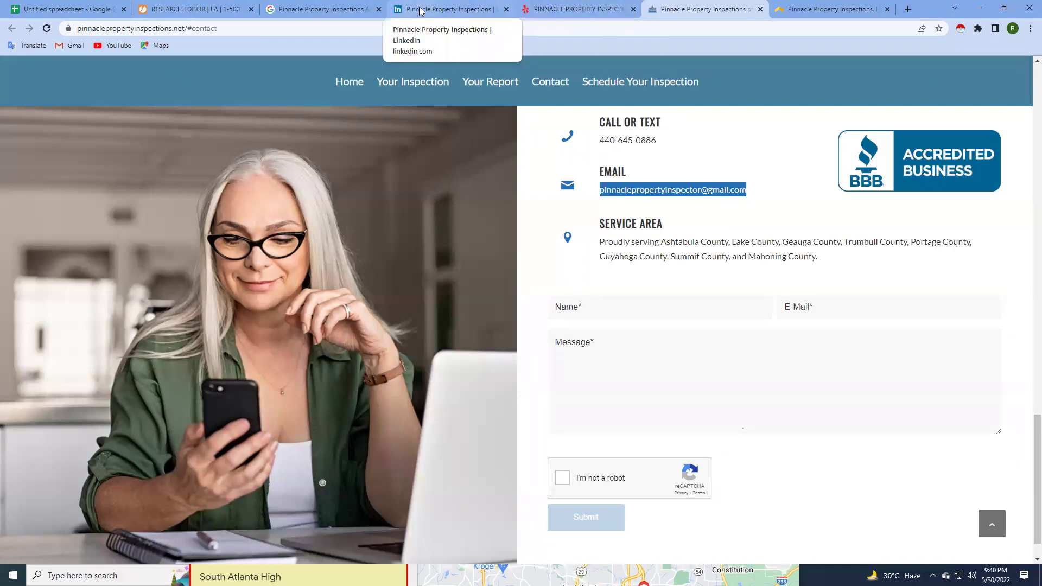
pyautogui.click(193, 8)
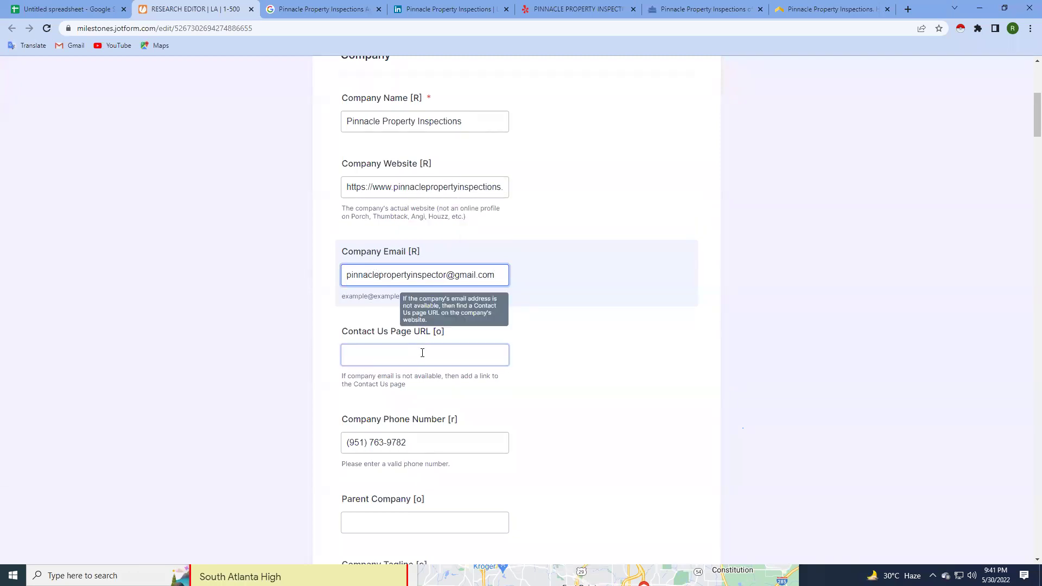
pyautogui.moveTo(351, 188); pyautogui.dragTo(499, 190)
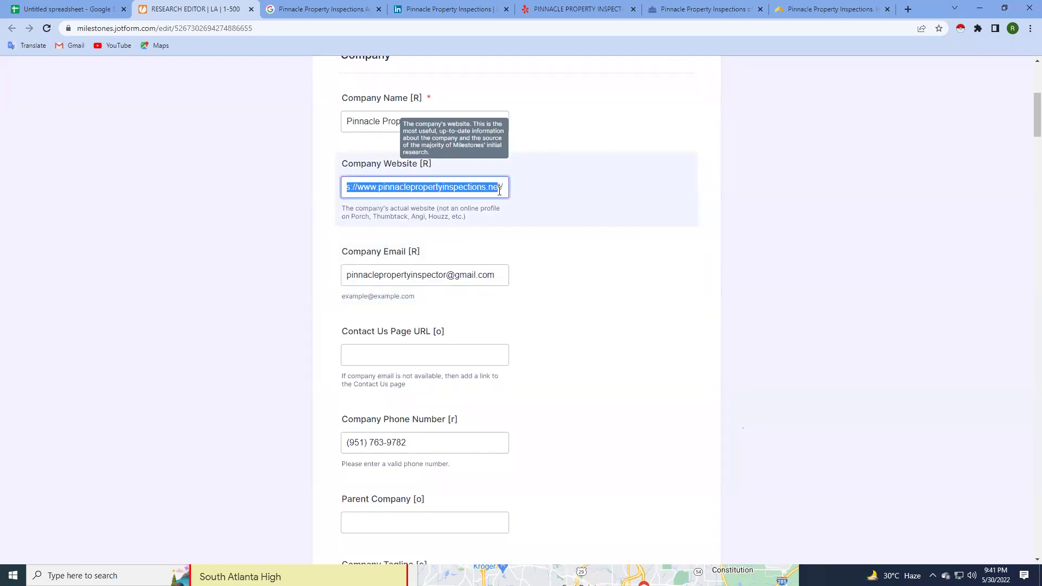
# Focus Contact Us Page URL, then reload the Pinnacle homepage and jump to its contact section.
pyautogui.click(373, 364)
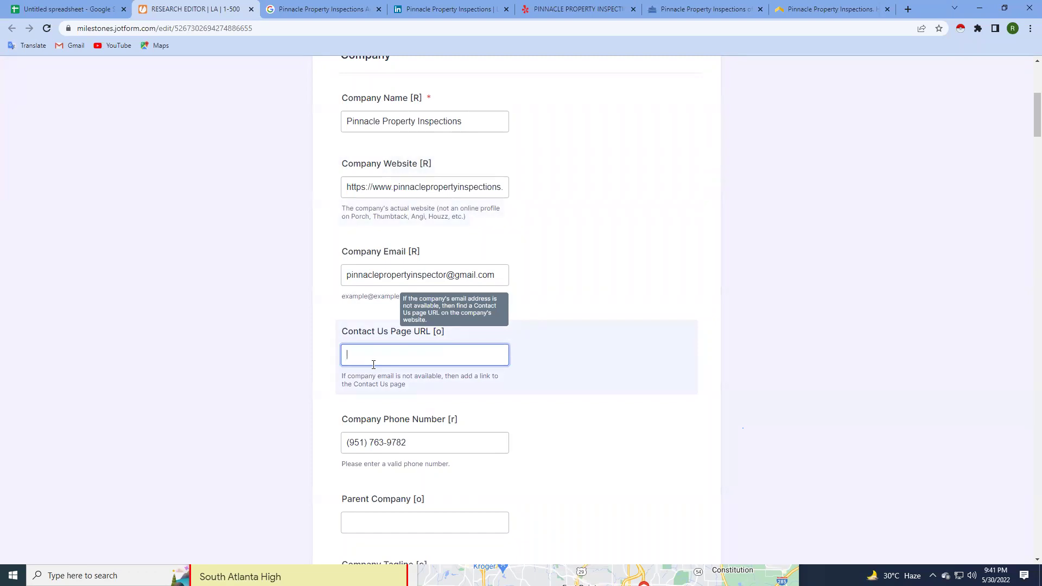
pyautogui.click(685, 7)
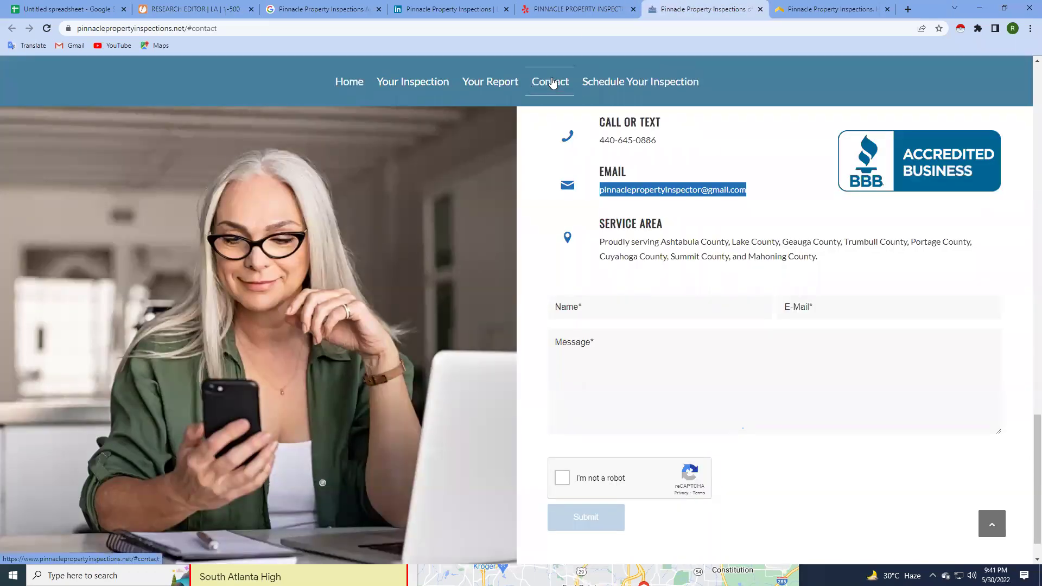
pyautogui.click(351, 85)
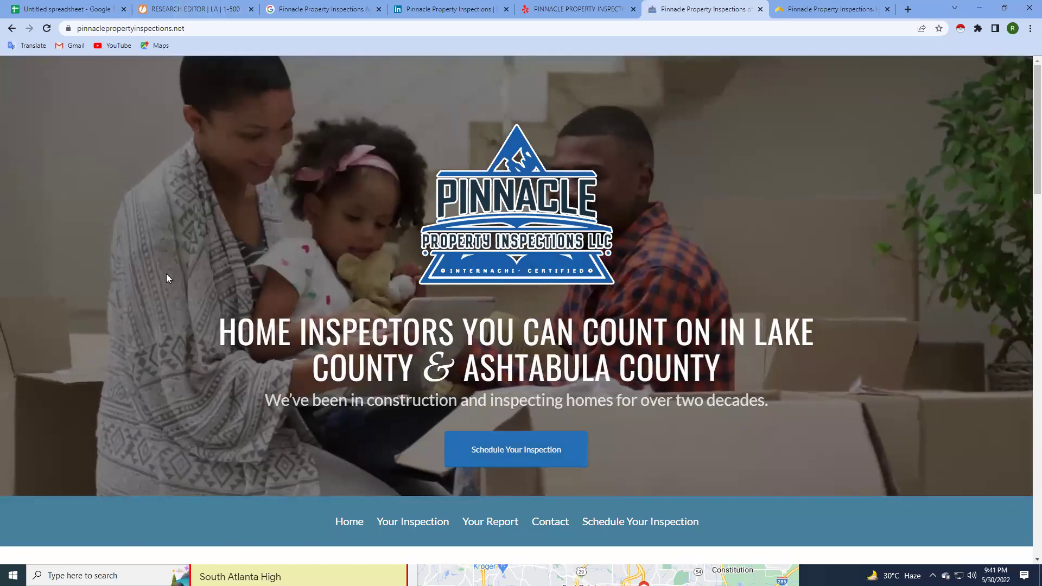
pyautogui.scroll(-4, 466, 273)
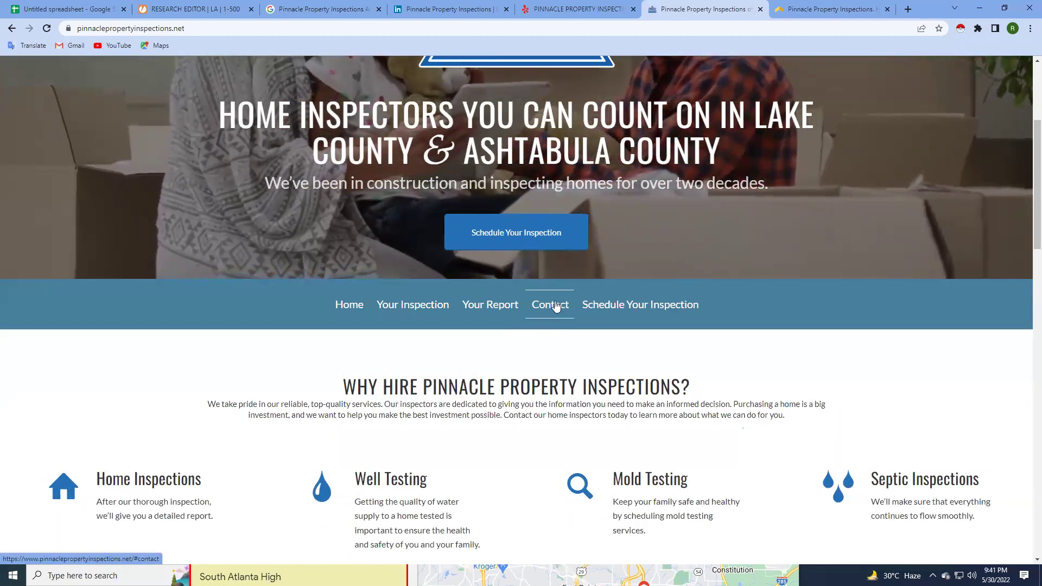
pyautogui.click(550, 305)
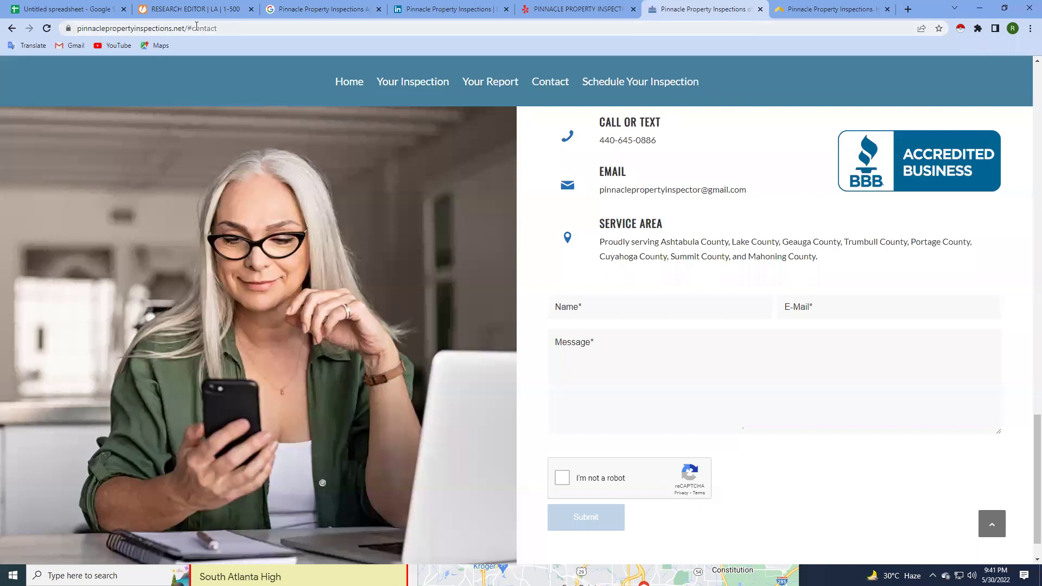
pyautogui.doubleClick(221, 29)
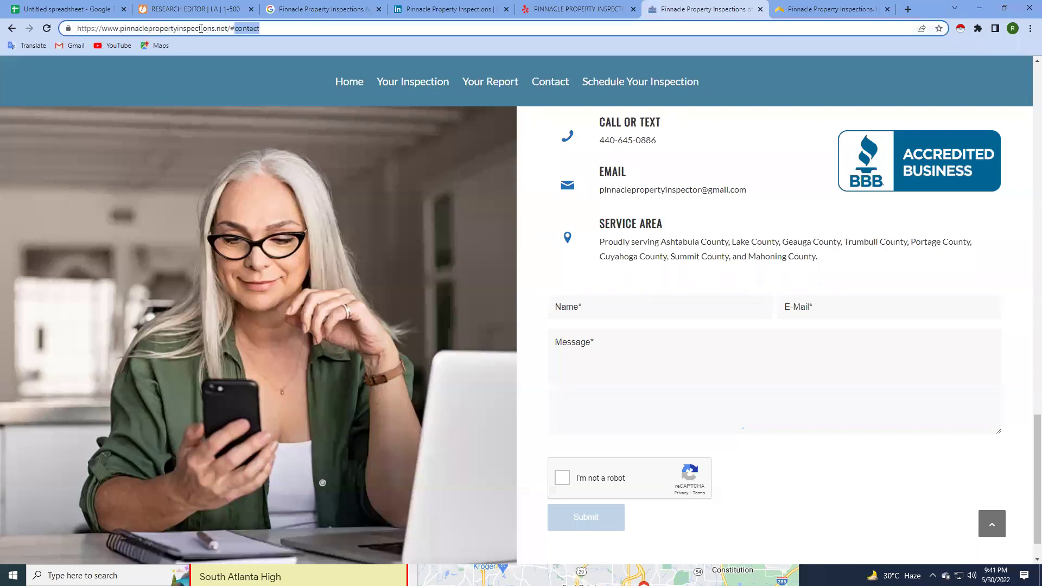
pyautogui.click(267, 28)
pyautogui.moveTo(260, 28); pyautogui.dragTo(61, 31)
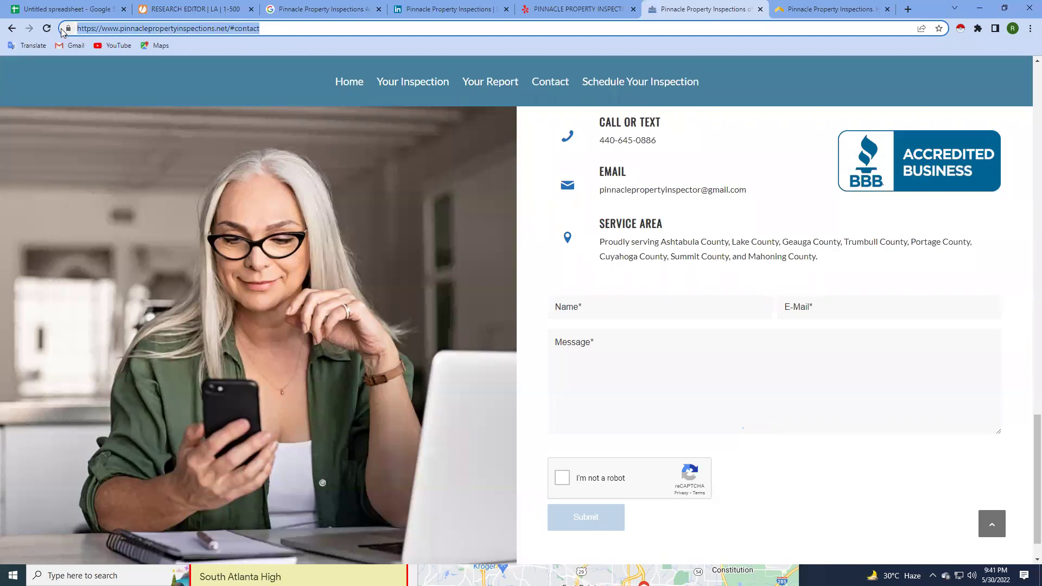
pyautogui.click(187, 9)
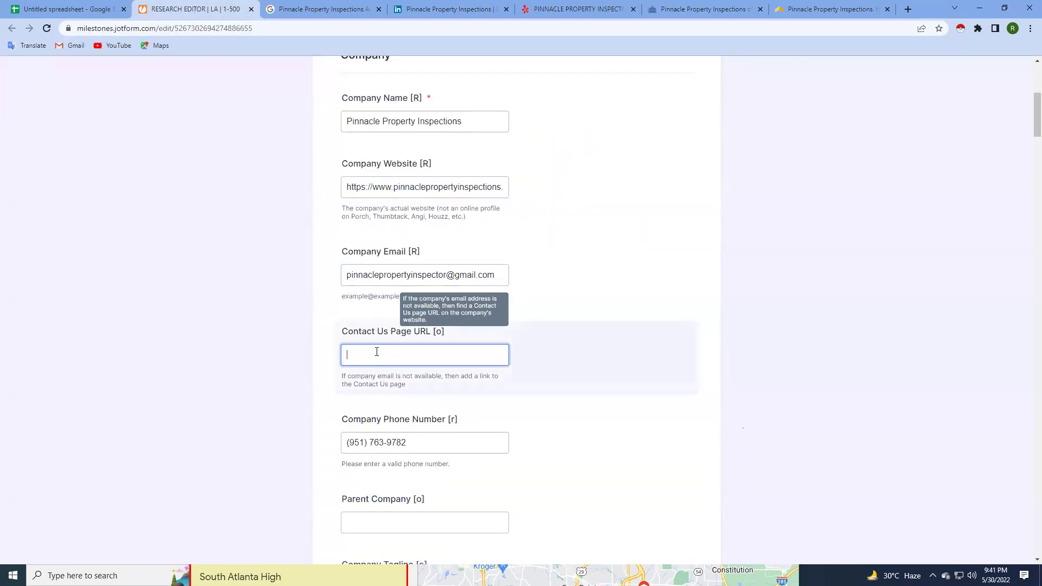
pyautogui.hotkey('ctrl', 'v')
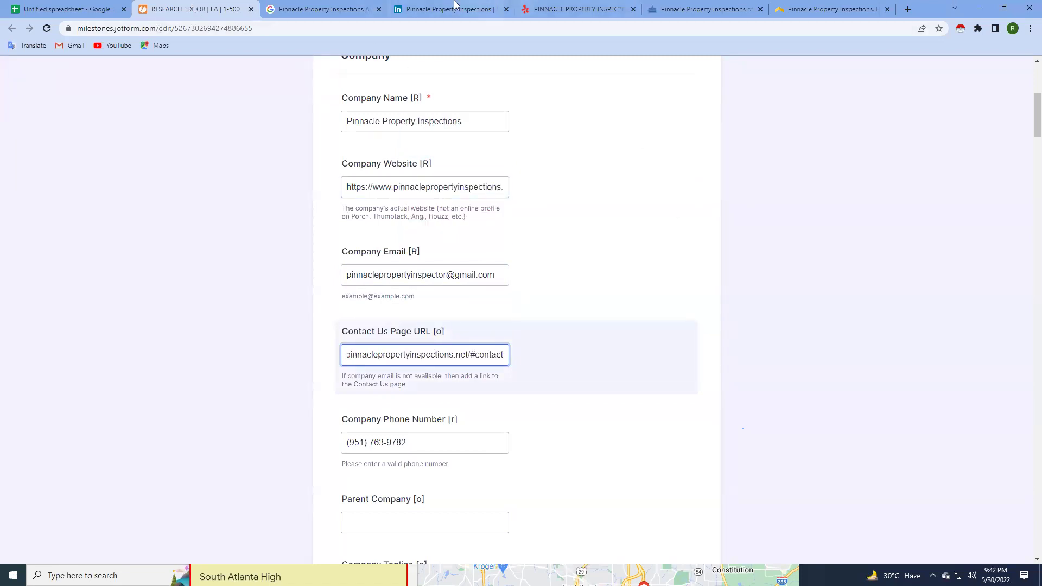
# Glance at the LinkedIn and Yelp tabs, then reload the Pinnacle homepage.
pyautogui.scroll(-2, 429, 332)
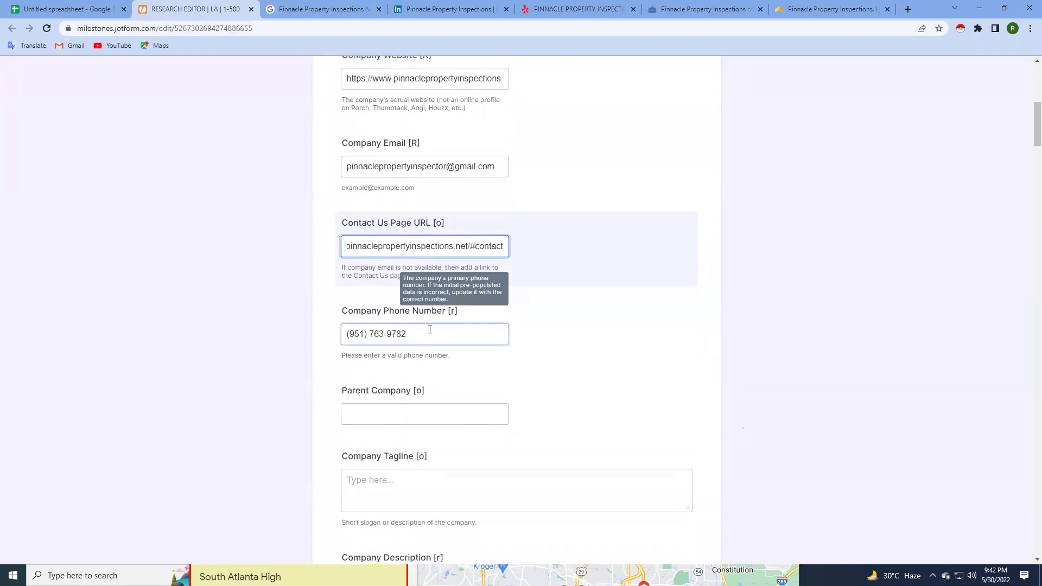
pyautogui.scroll(-2, 399, 323)
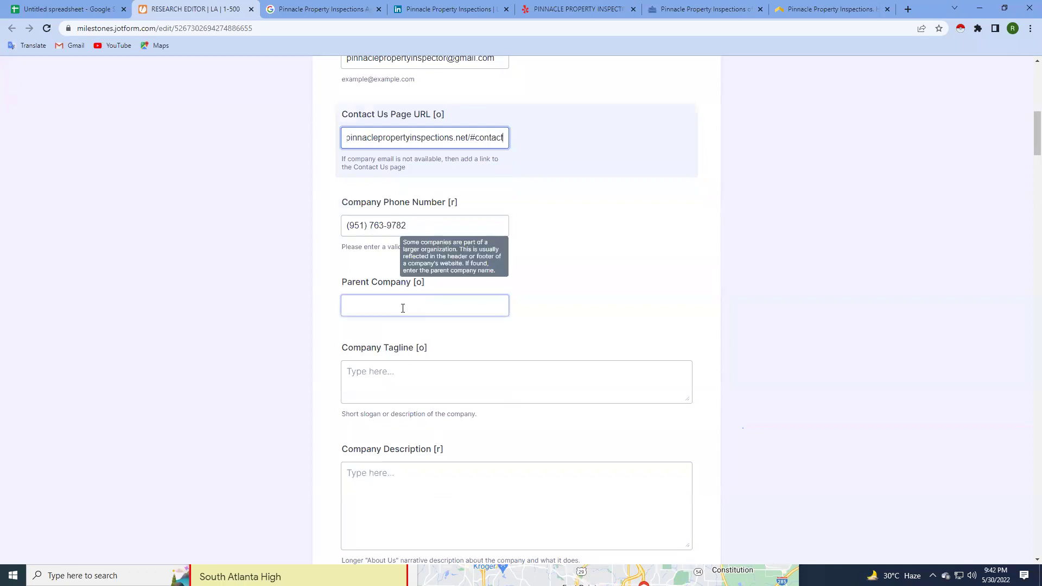
pyautogui.scroll(-3, 387, 282)
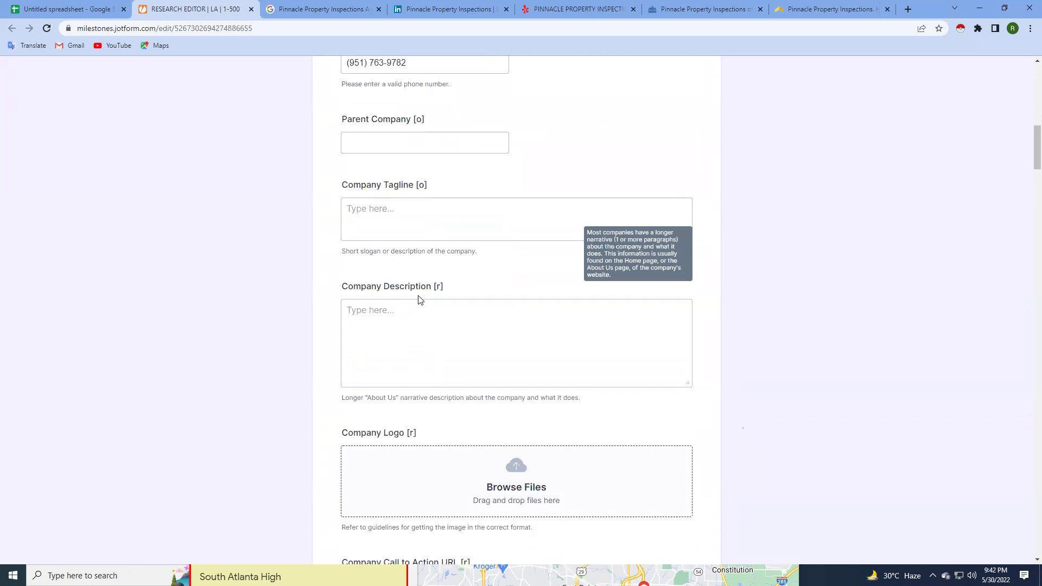
pyautogui.click(448, 9)
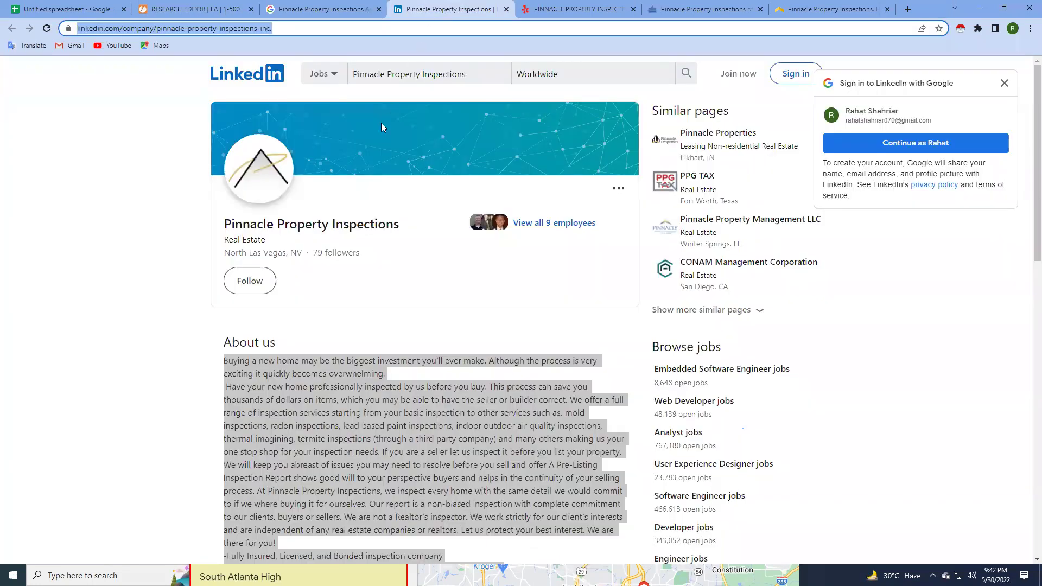
pyautogui.click(553, 9)
pyautogui.click(702, 9)
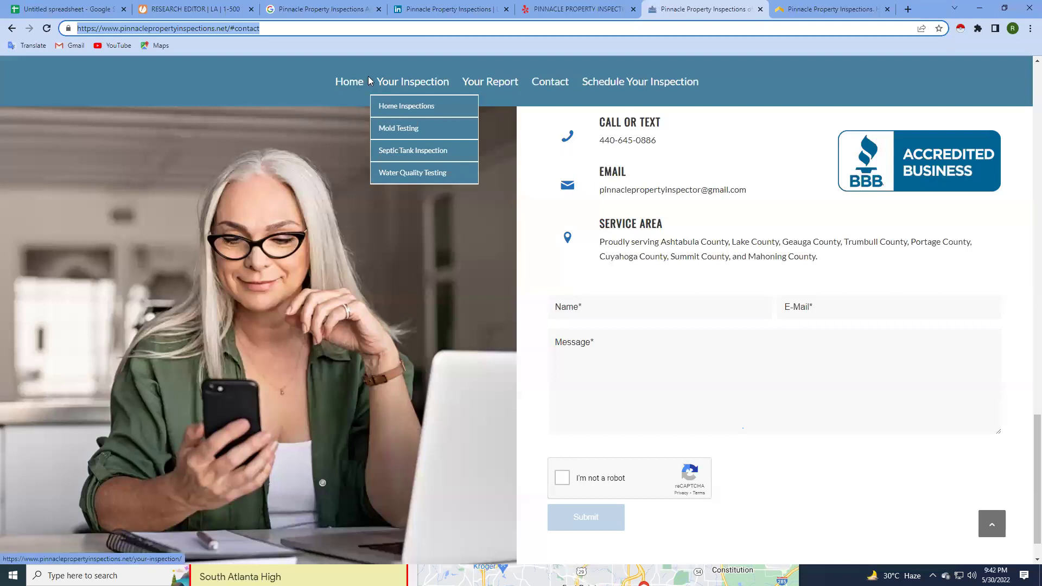
pyautogui.click(350, 86)
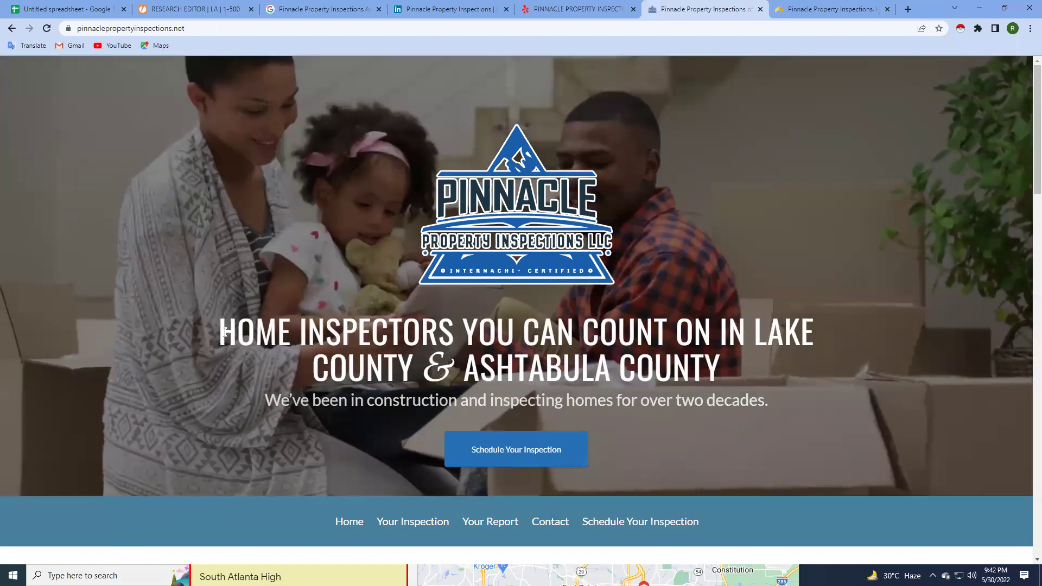
# Put the headline 'HOME INSPECTORS YOU CAN COUNT ON IN LAKE COUNTY & ASHTABULA COUNTY' into Company Tagline.
pyautogui.moveTo(239, 317)
pyautogui.mouseDown()
pyautogui.moveTo(746, 389)
pyautogui.moveTo(740, 372)
pyautogui.mouseUp()
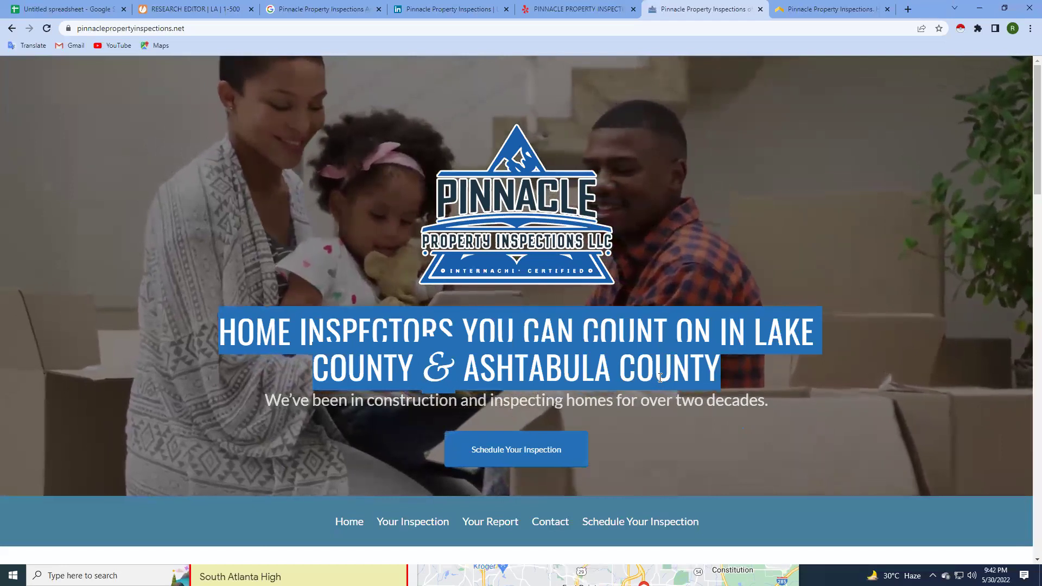
pyautogui.click(450, 343)
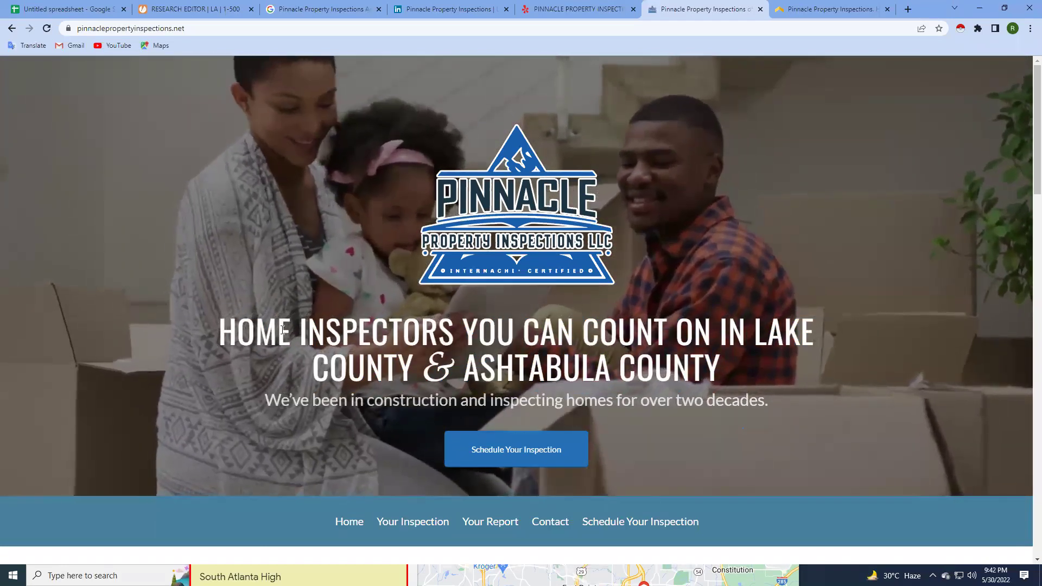
pyautogui.moveTo(228, 327); pyautogui.dragTo(733, 371)
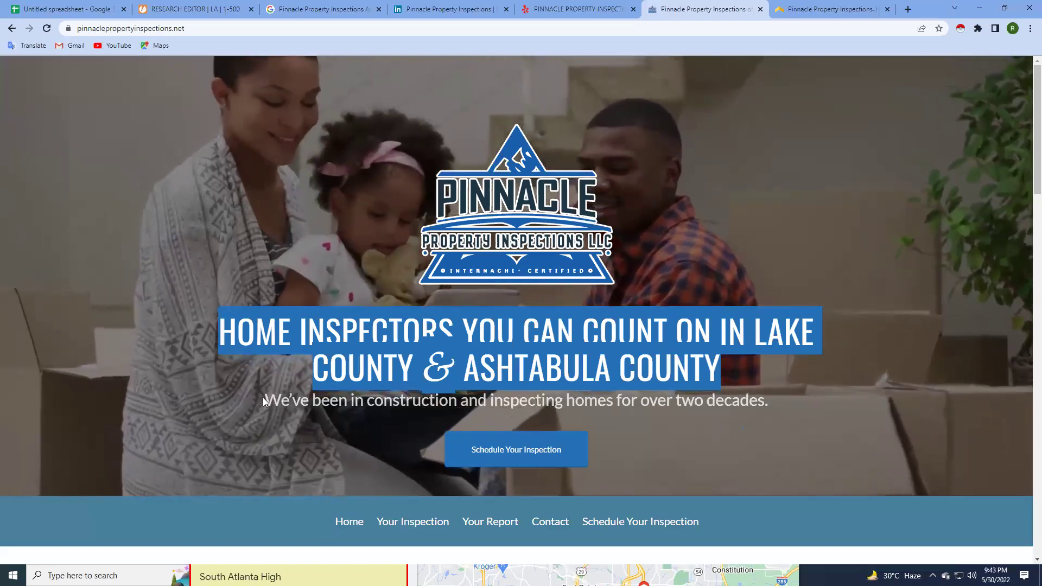
pyautogui.moveTo(263, 400); pyautogui.dragTo(782, 410)
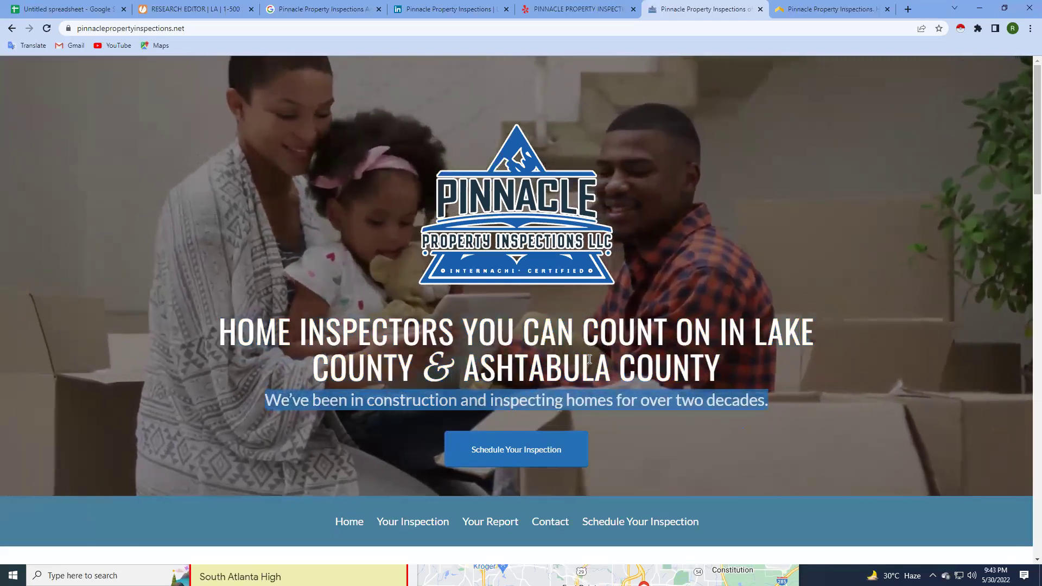
pyautogui.click(589, 360)
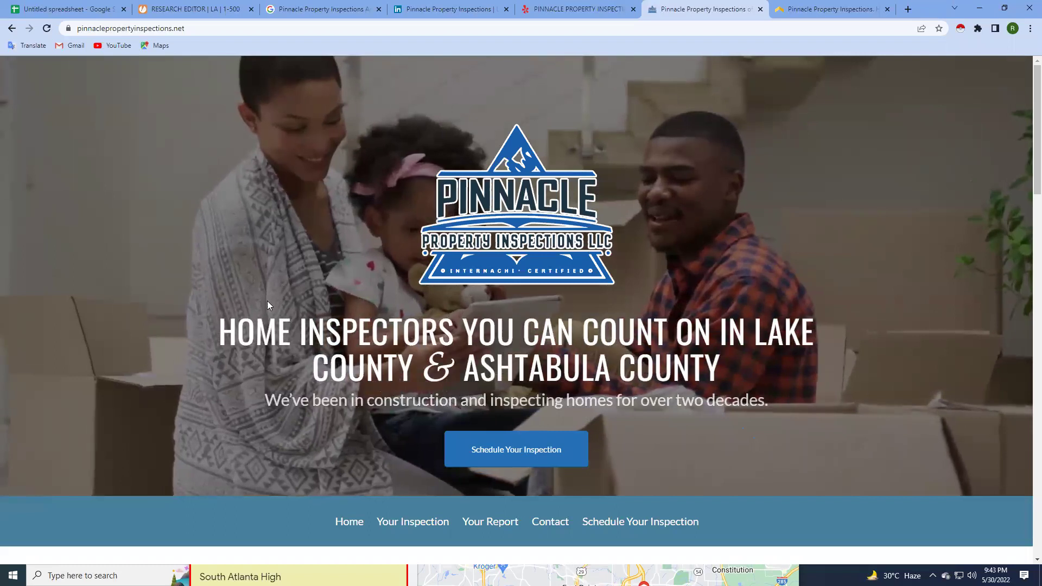
pyautogui.moveTo(338, 341); pyautogui.dragTo(721, 373)
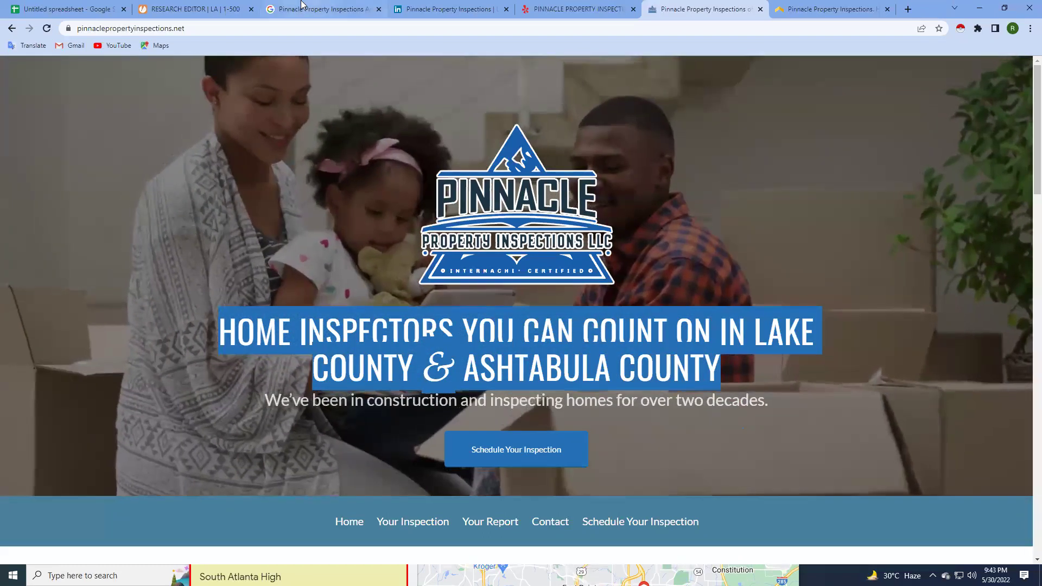
pyautogui.click(190, 9)
pyautogui.click(413, 211)
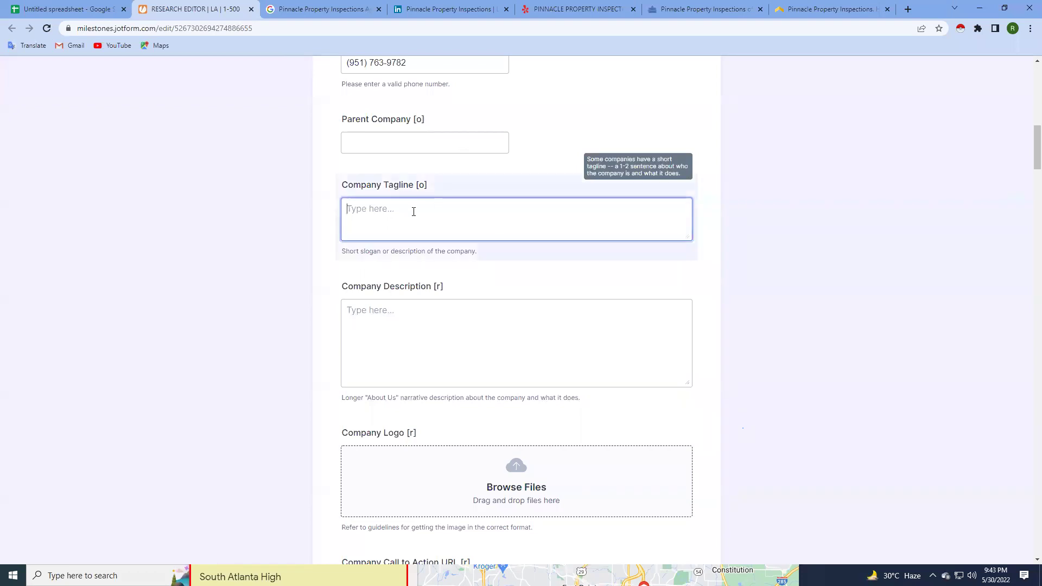
pyautogui.click(310, 3)
# Scroll the Pinnacle homepage and select the 'Why hire' intro paragraph.
pyautogui.click(691, 10)
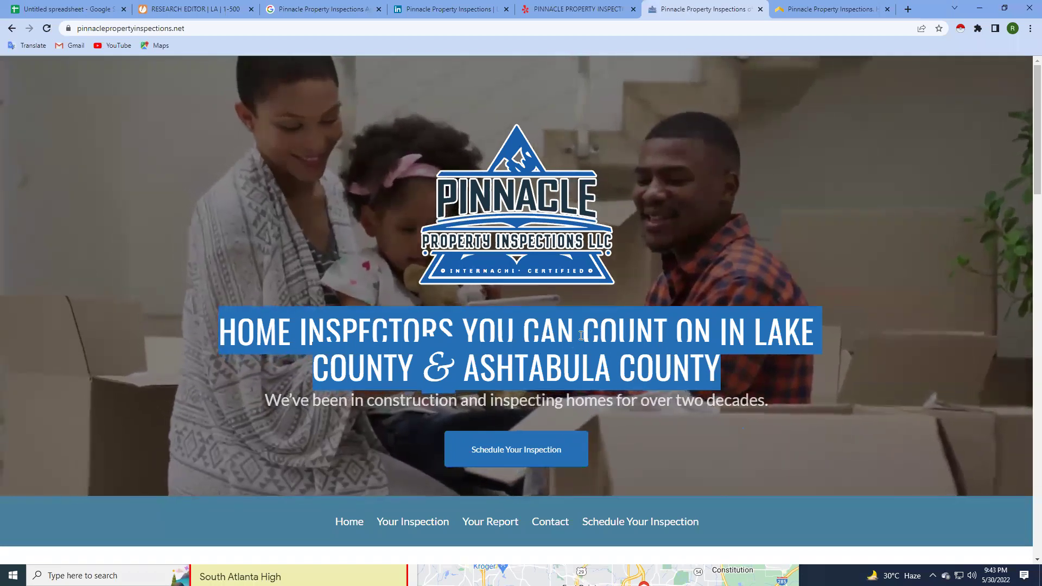
pyautogui.scroll(-3, 580, 335)
pyautogui.scroll(-1, 581, 337)
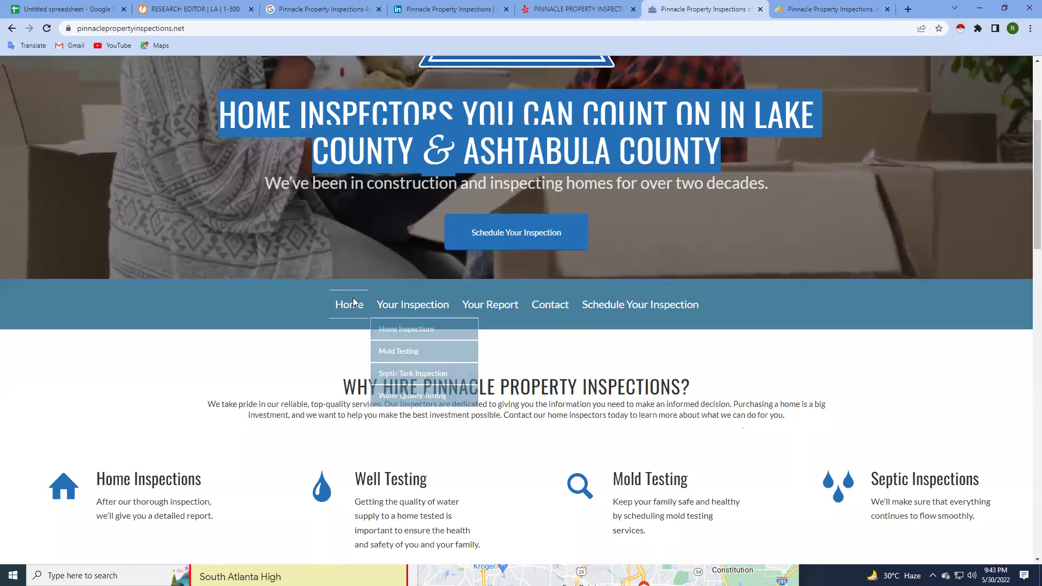
pyautogui.moveTo(640, 521)
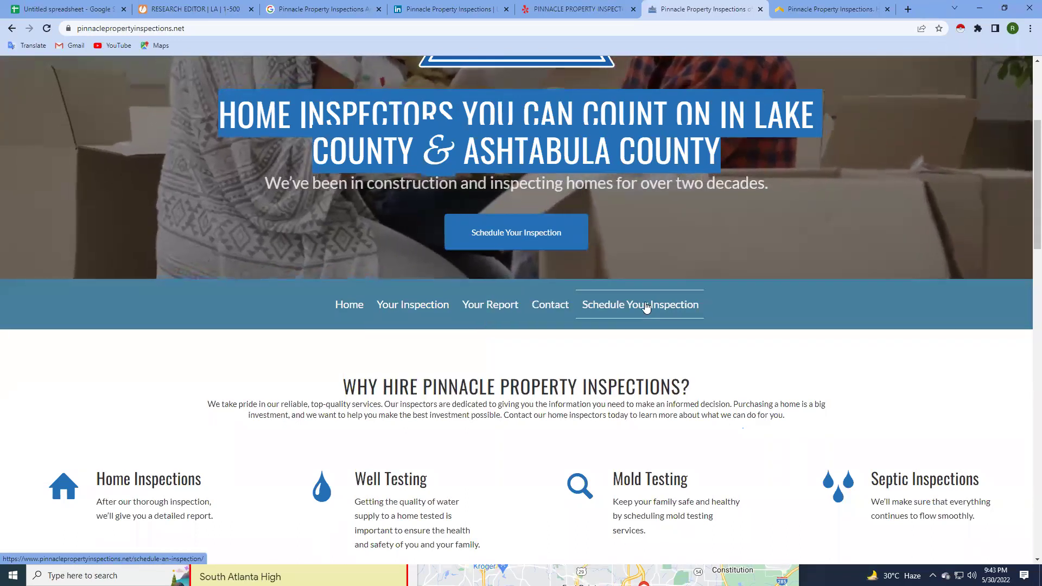
pyautogui.scroll(-2, 287, 359)
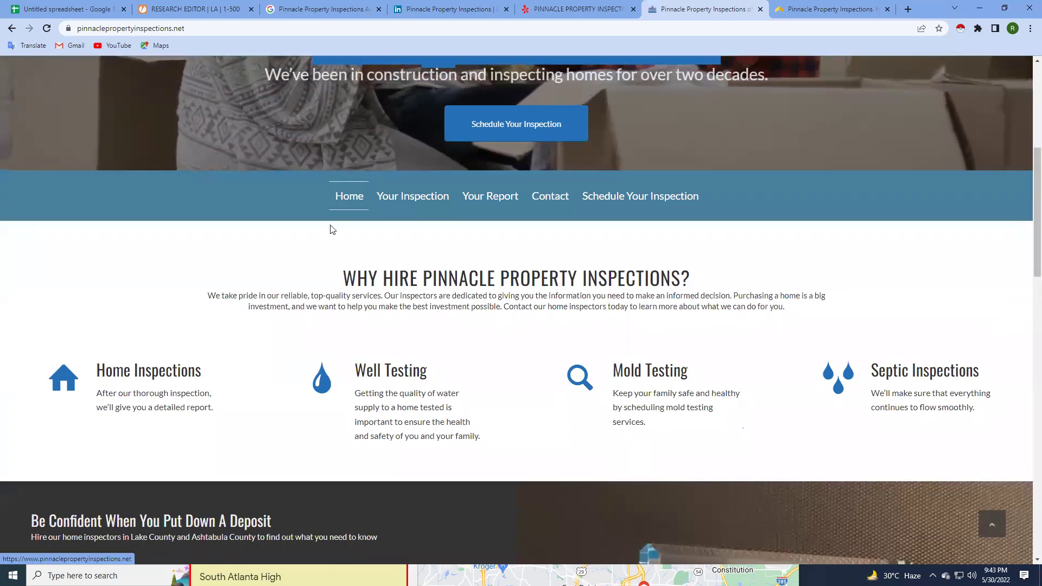
pyautogui.moveTo(349, 279); pyautogui.dragTo(450, 288)
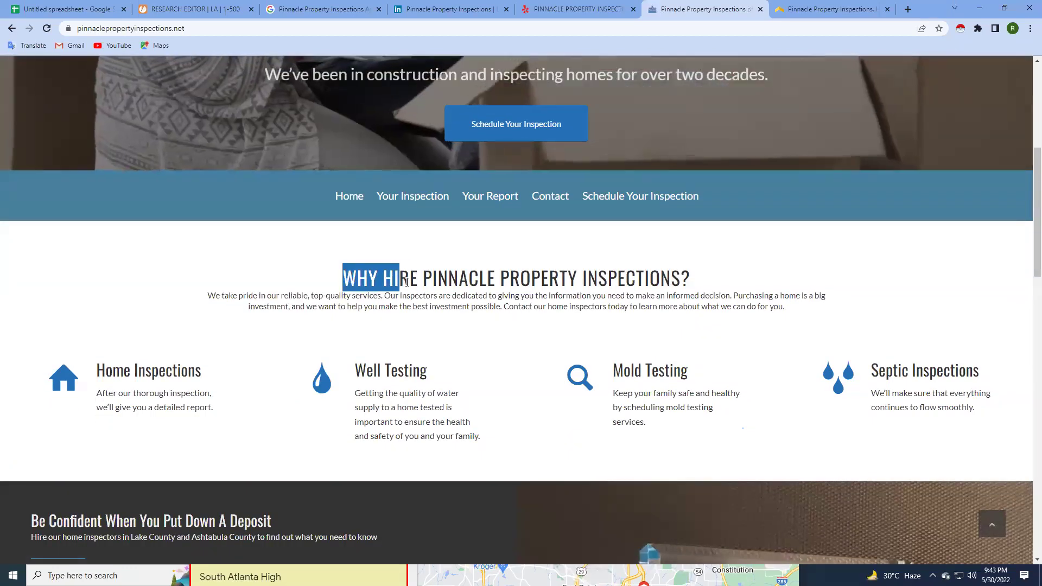
pyautogui.click(452, 279)
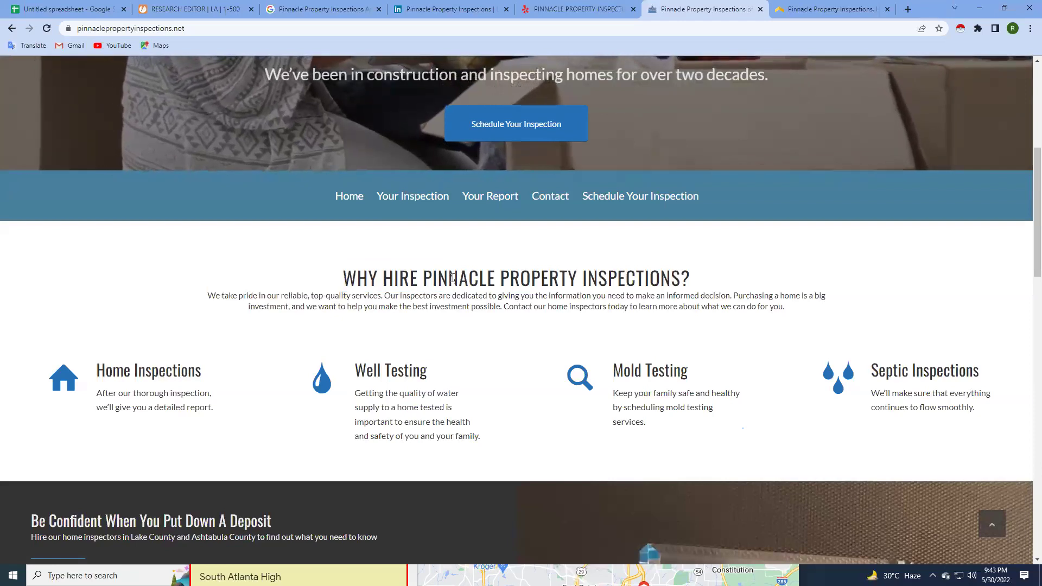
pyautogui.moveTo(644, 264); pyautogui.dragTo(659, 276)
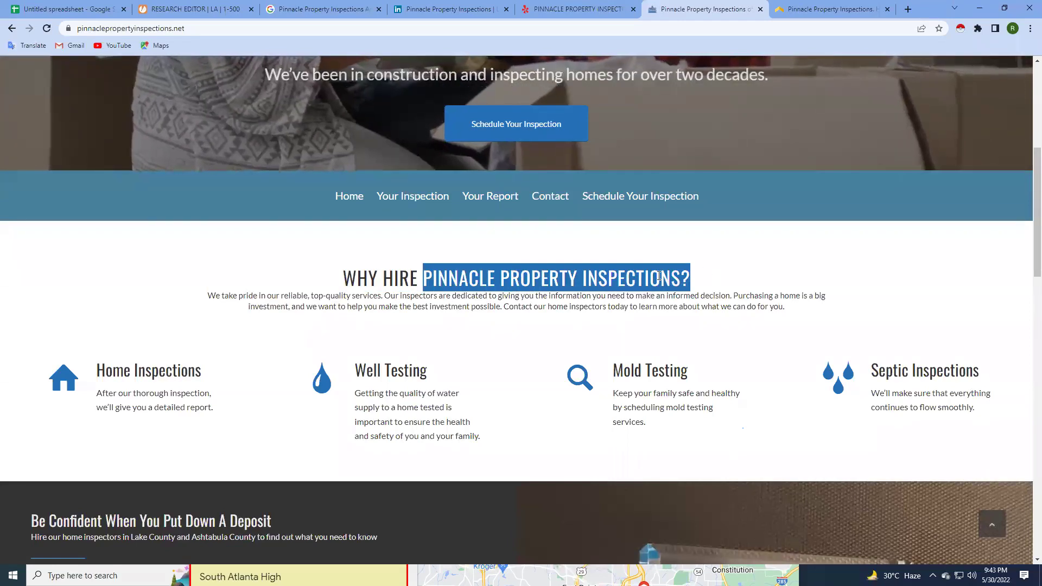
pyautogui.click(349, 274)
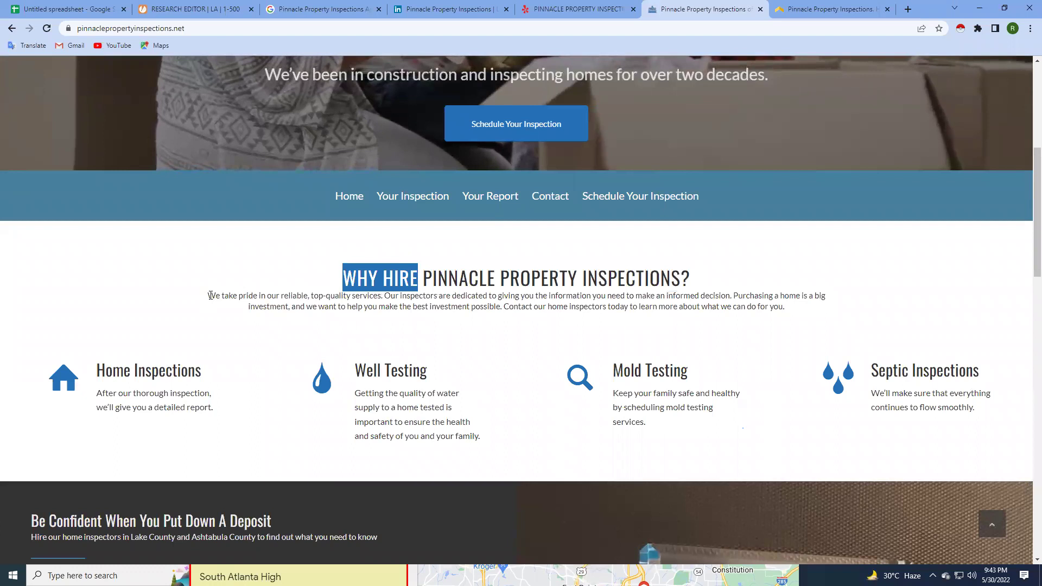
pyautogui.moveTo(295, 300); pyautogui.dragTo(627, 315)
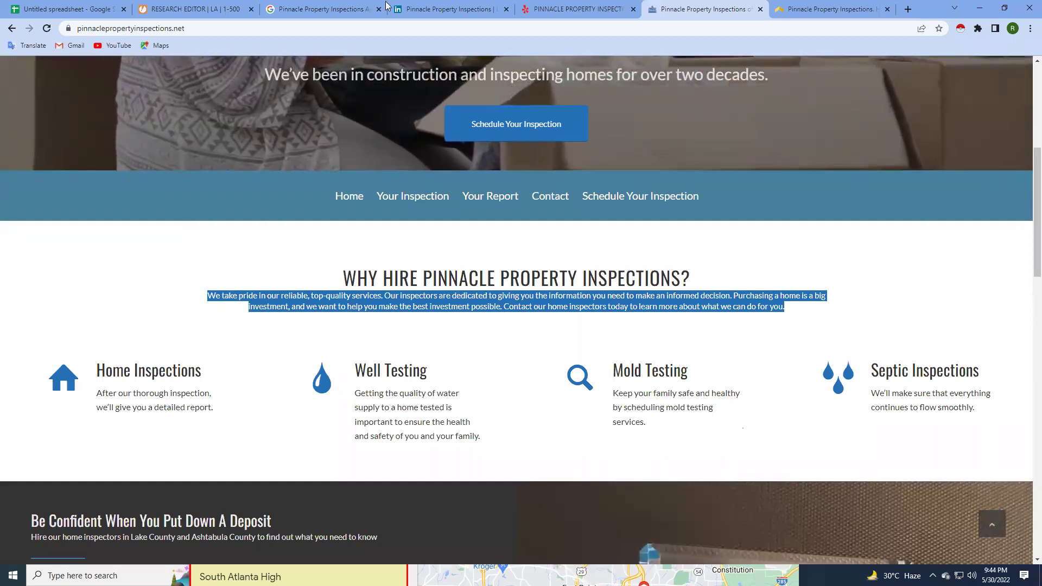
# Paste LinkedIn's About us text, ending 'We are there for you!', into Company Description.
pyautogui.click(425, 6)
pyautogui.scroll(-3, 322, 402)
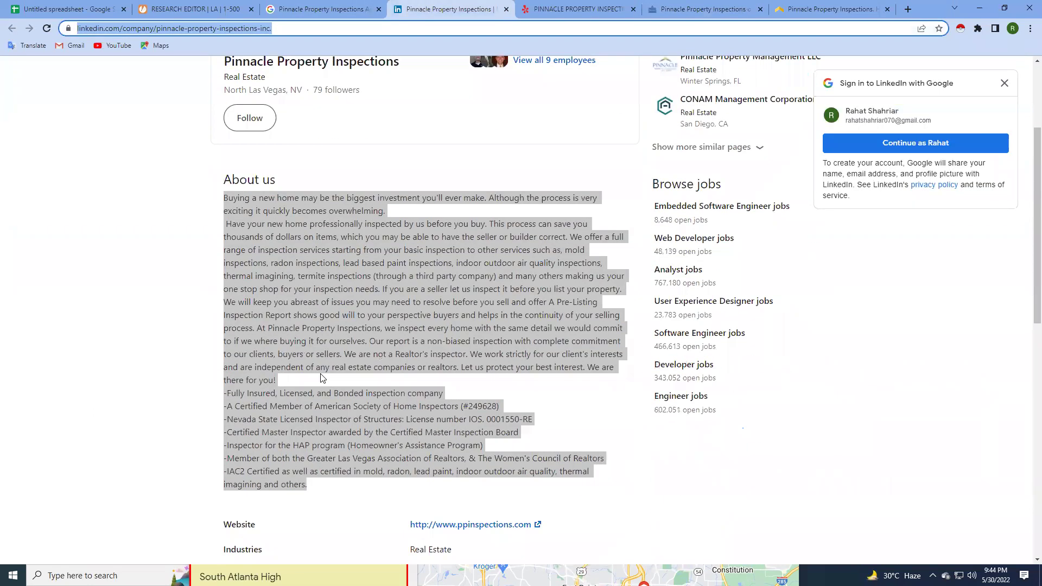
pyautogui.click(209, 214)
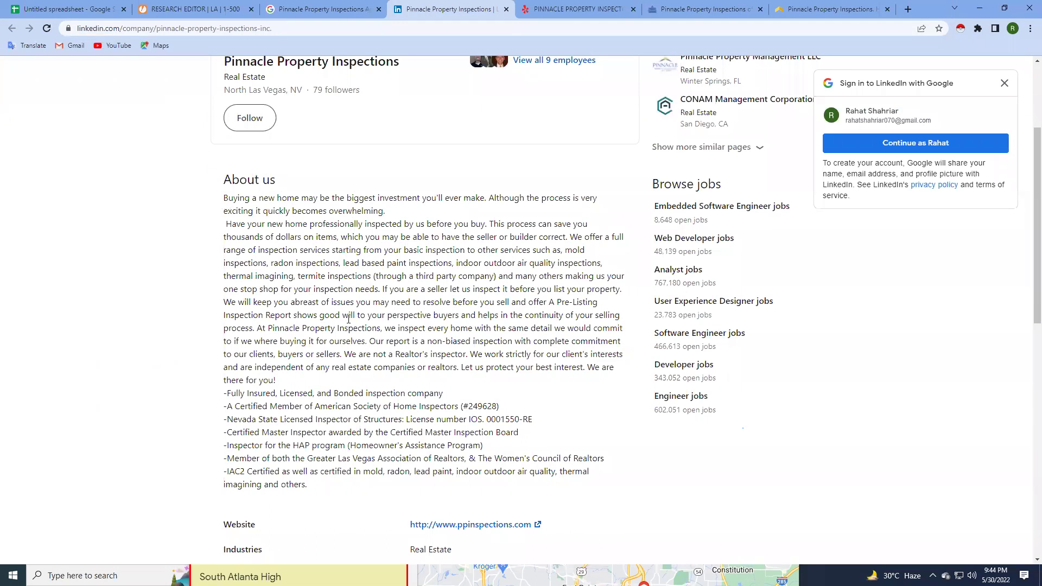
pyautogui.moveTo(286, 388); pyautogui.dragTo(222, 204)
pyautogui.hotkey('ctrl', 'c')
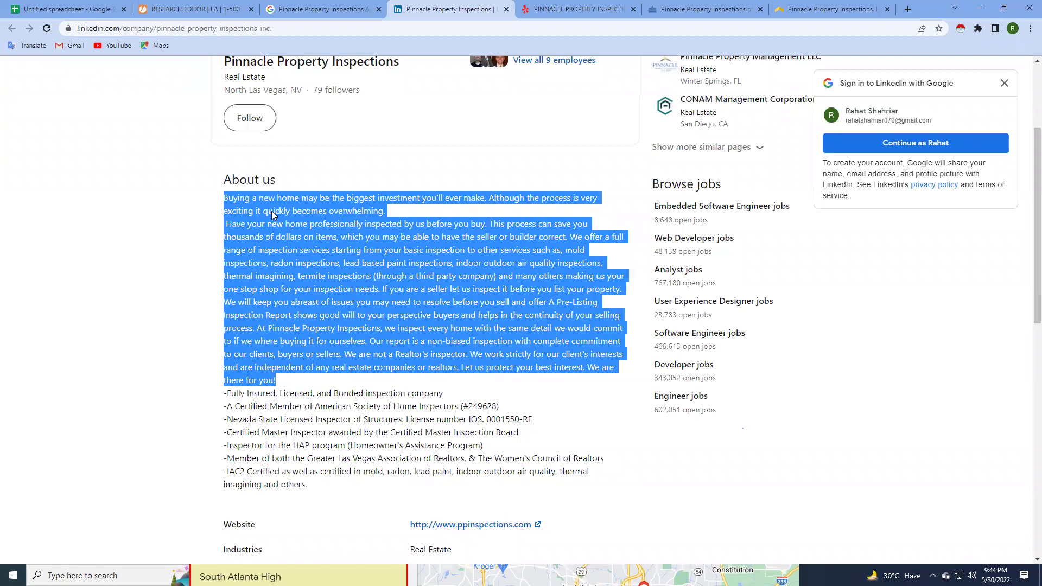
pyautogui.click(169, 3)
pyautogui.click(402, 323)
pyautogui.hotkey('ctrl', 'v')
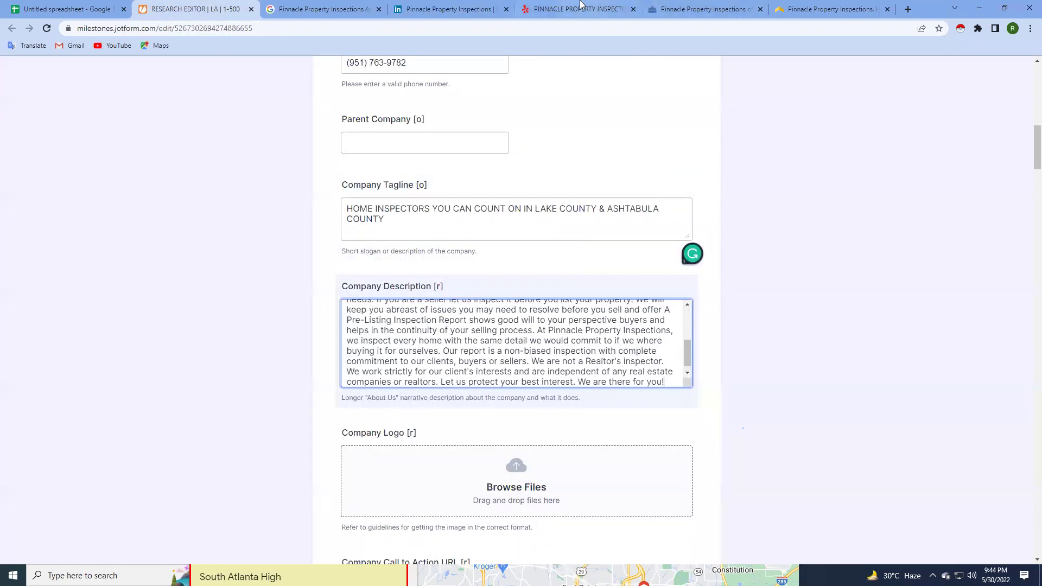
pyautogui.click(703, 9)
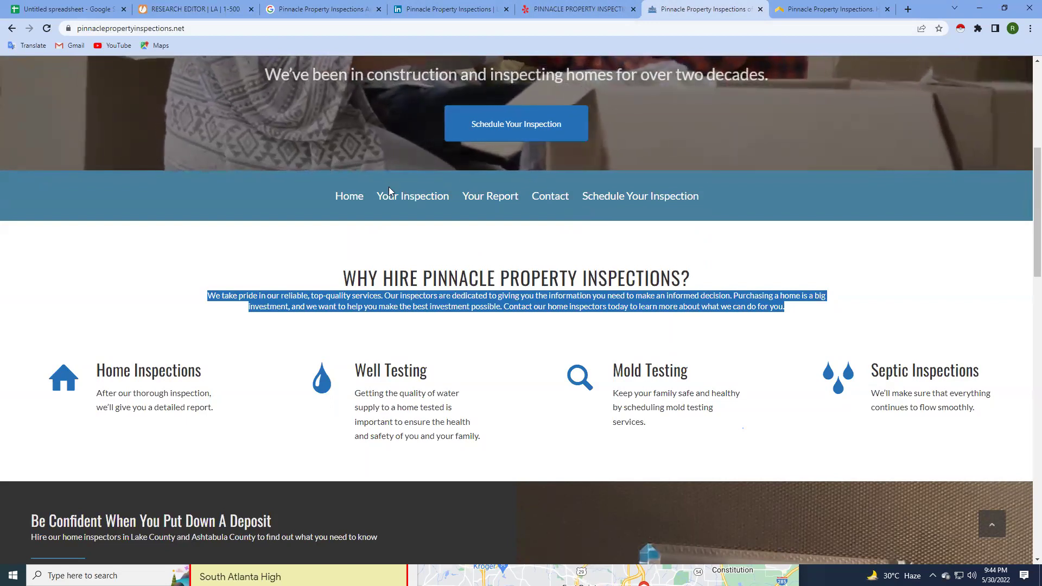
# Reselect the 'Why hire' intro paragraph on the Pinnacle homepage.
pyautogui.click(333, 255)
pyautogui.scroll(2, 303, 283)
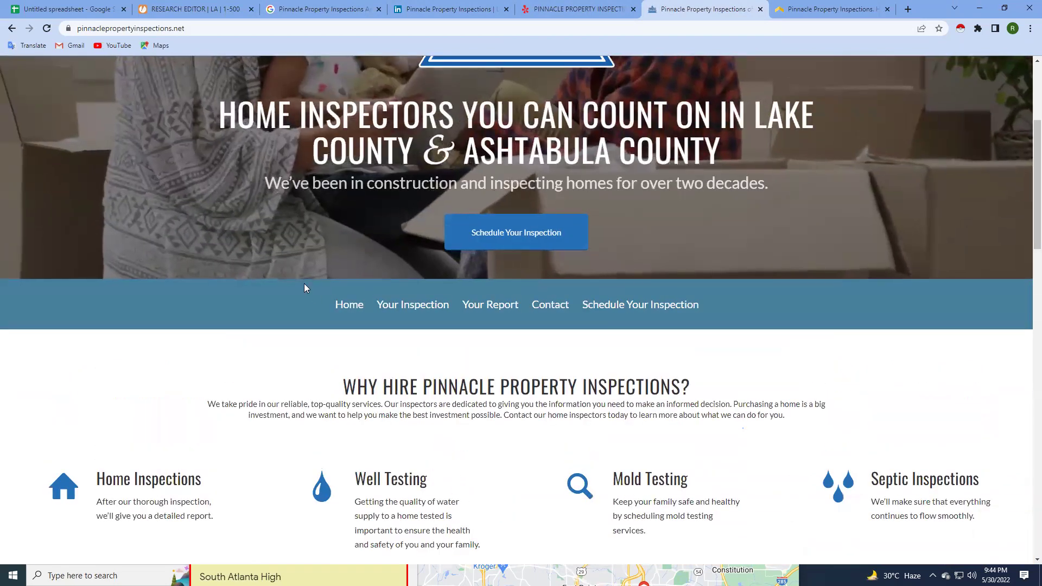
pyautogui.scroll(-1, 311, 263)
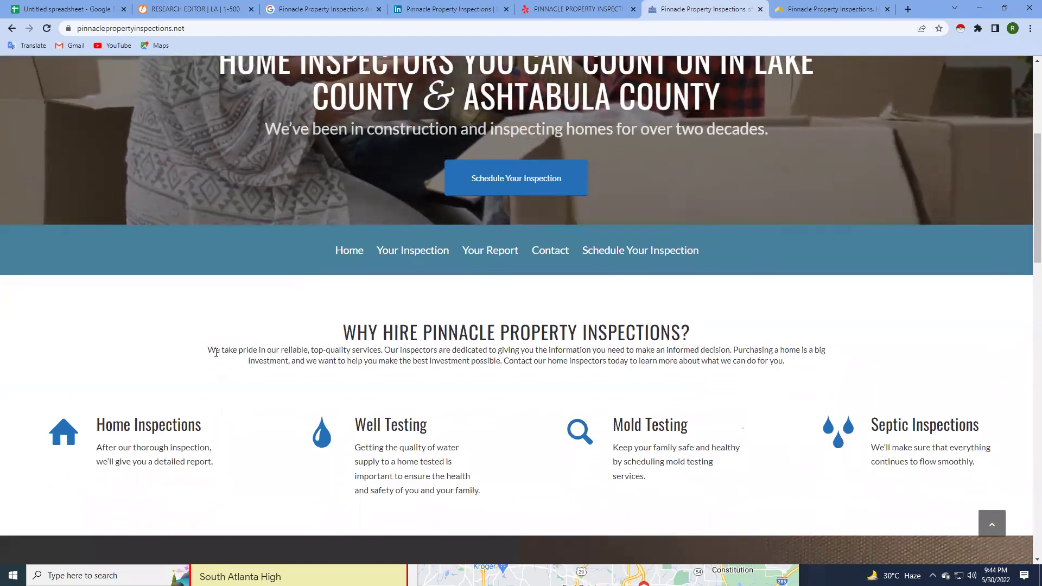
pyautogui.moveTo(213, 351); pyautogui.dragTo(792, 369)
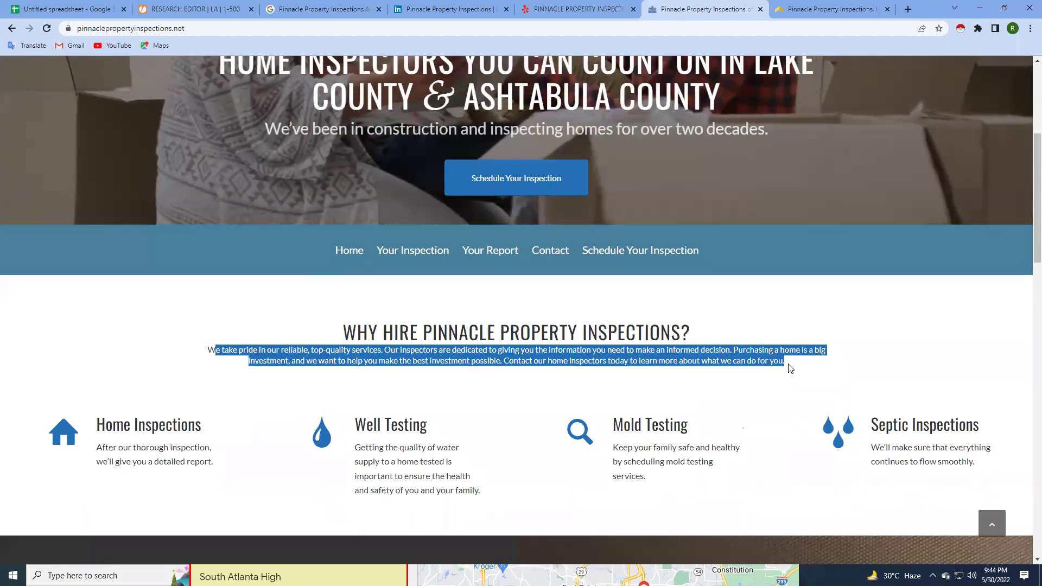
# Review the research form and LinkedIn page, then scroll the Pinnacle site up to its logo.
pyautogui.click(191, 5)
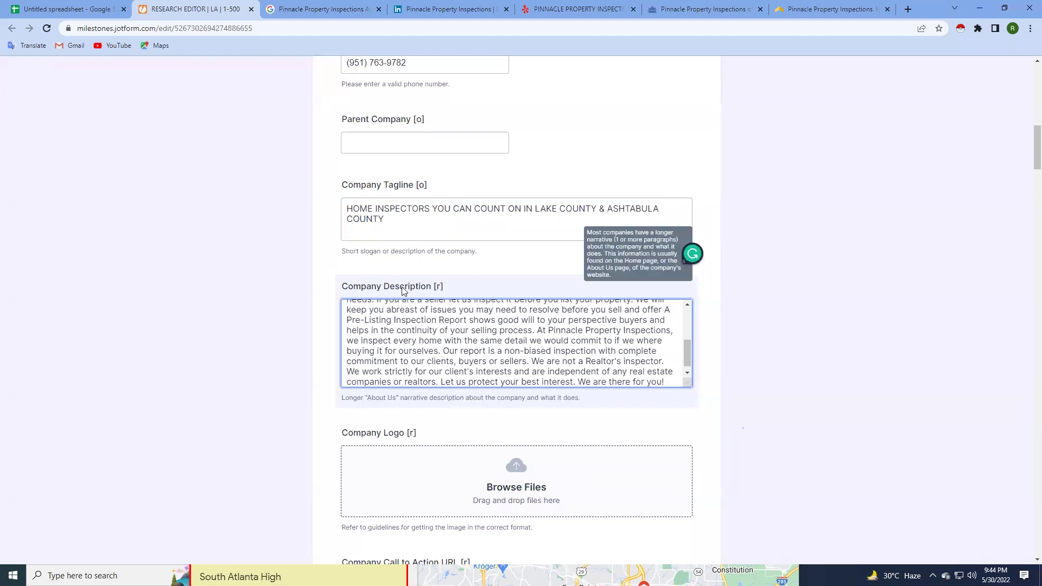
pyautogui.scroll(-3, 403, 291)
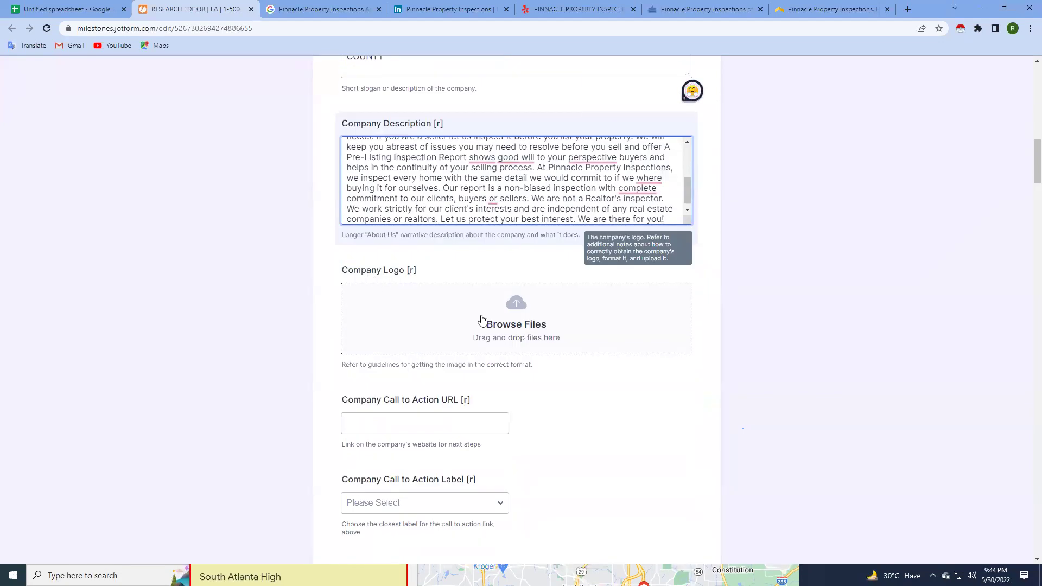
pyautogui.click(436, 4)
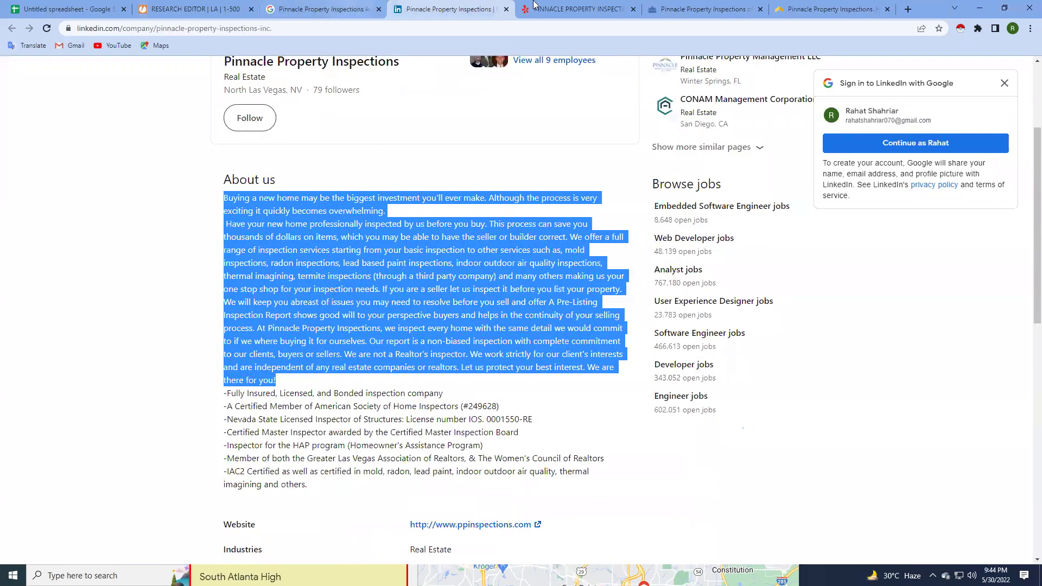
pyautogui.click(711, 4)
pyautogui.scroll(5, 567, 300)
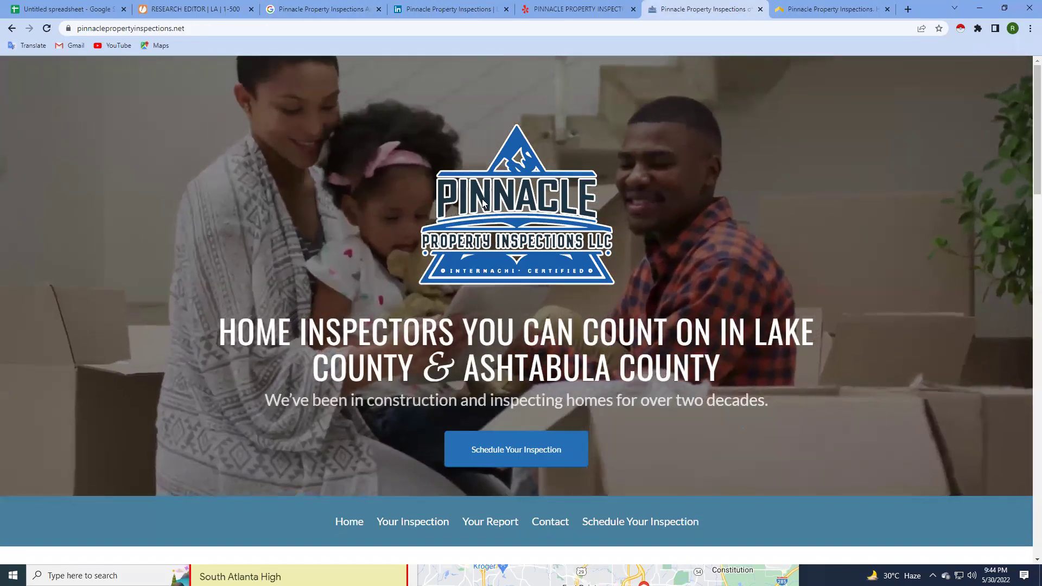
# Save the homepage logo image as logow.png into the Data entry class folder.
pyautogui.rightClick(499, 218)
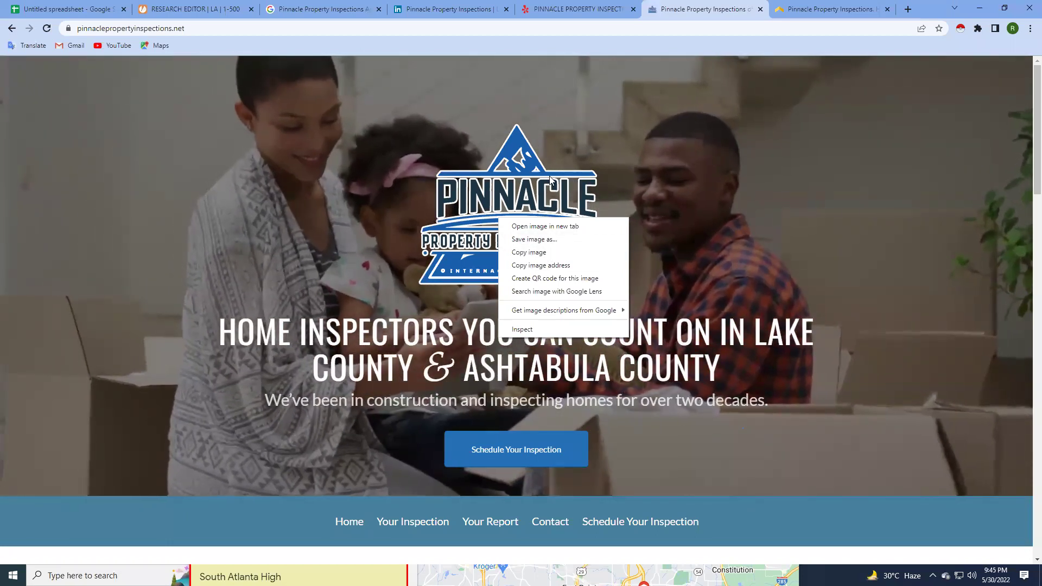
pyautogui.click(535, 240)
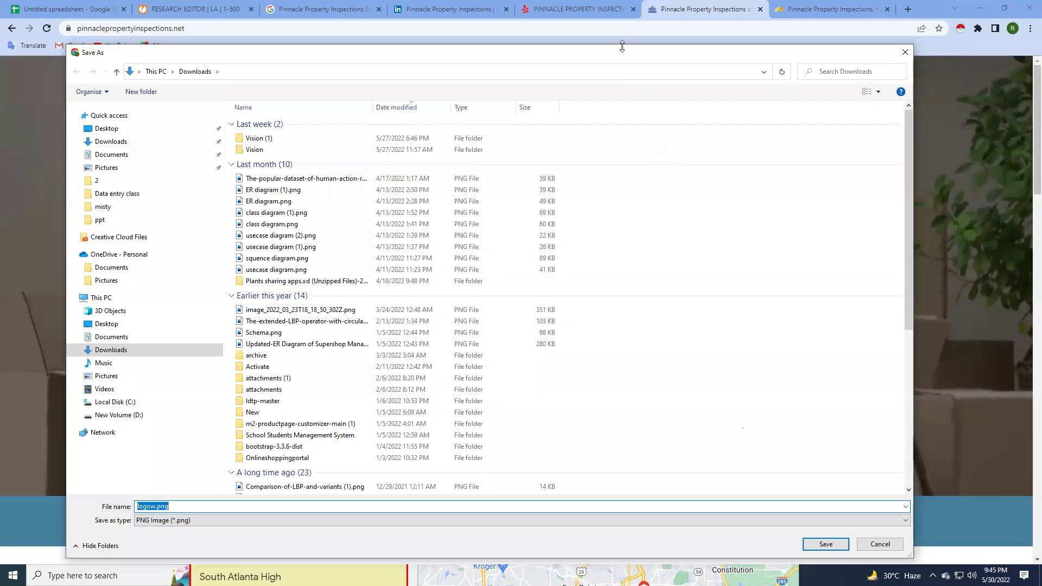
pyautogui.moveTo(621, 52); pyautogui.dragTo(601, 8)
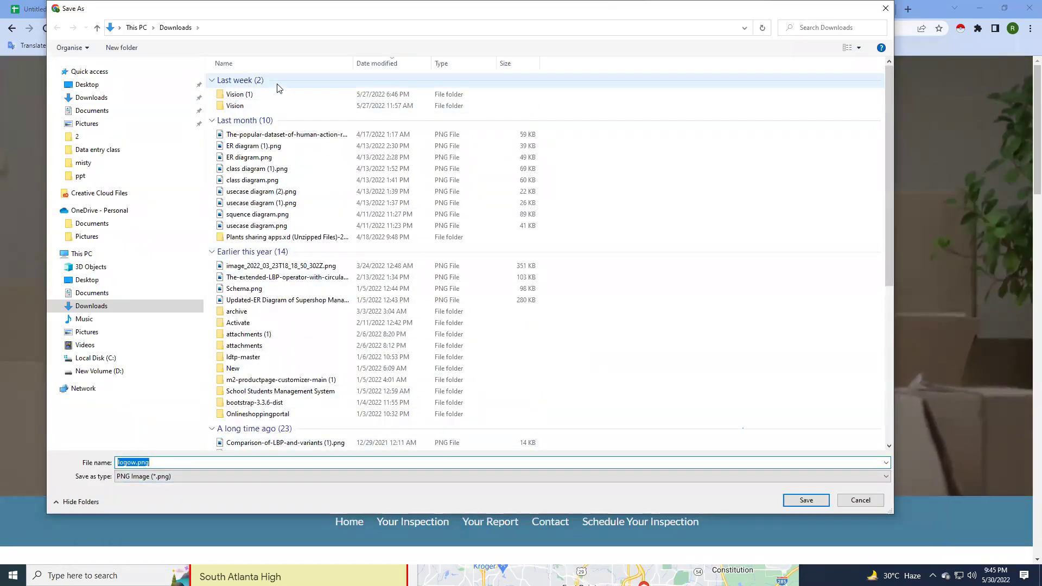
pyautogui.click(167, 151)
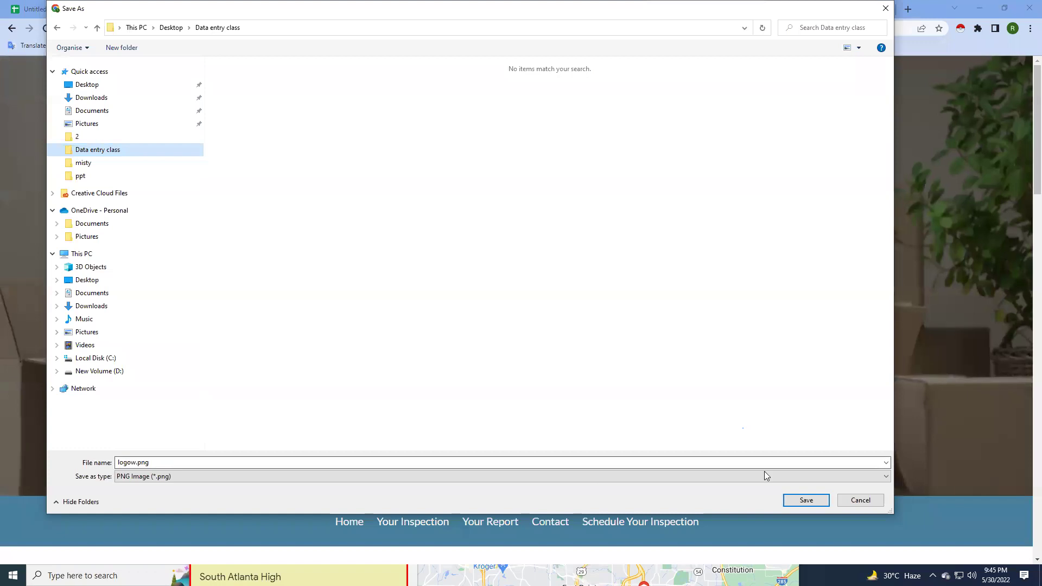
pyautogui.click(806, 497)
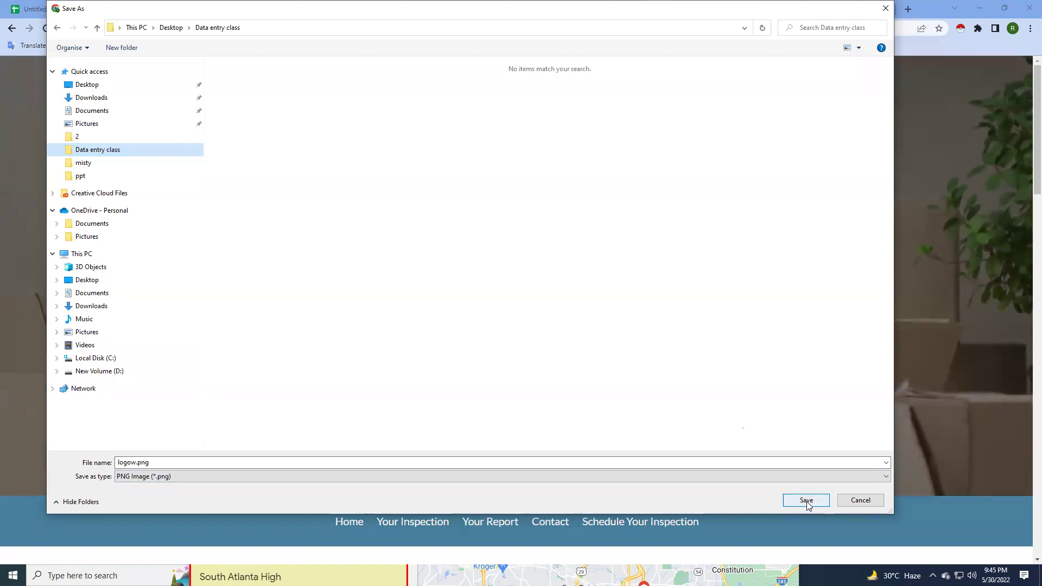
pyautogui.click(807, 501)
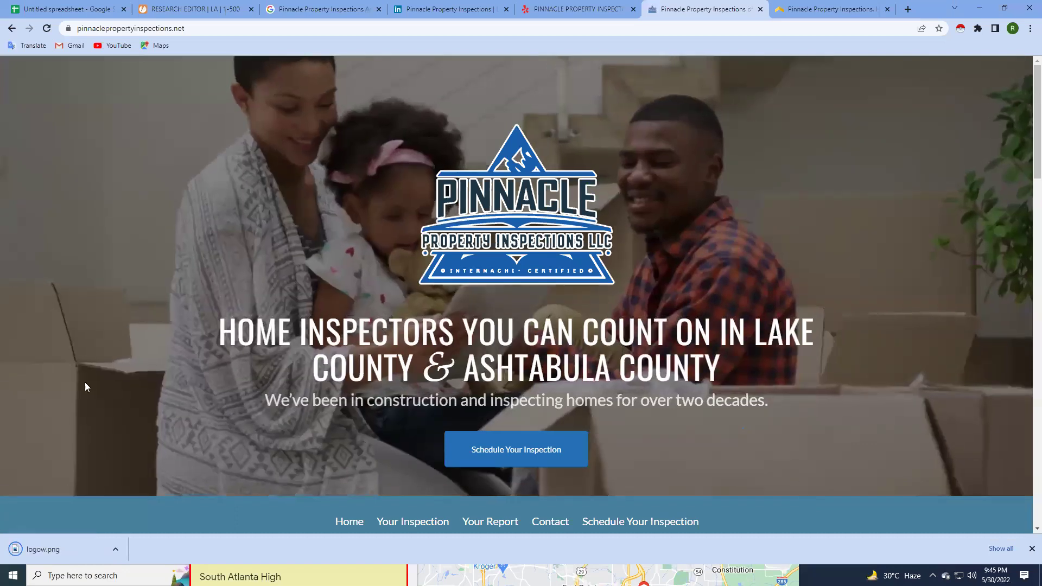
# Upload logow.png (57.1KB) from recent files as the Jotform Company Logo.
pyautogui.click(169, 7)
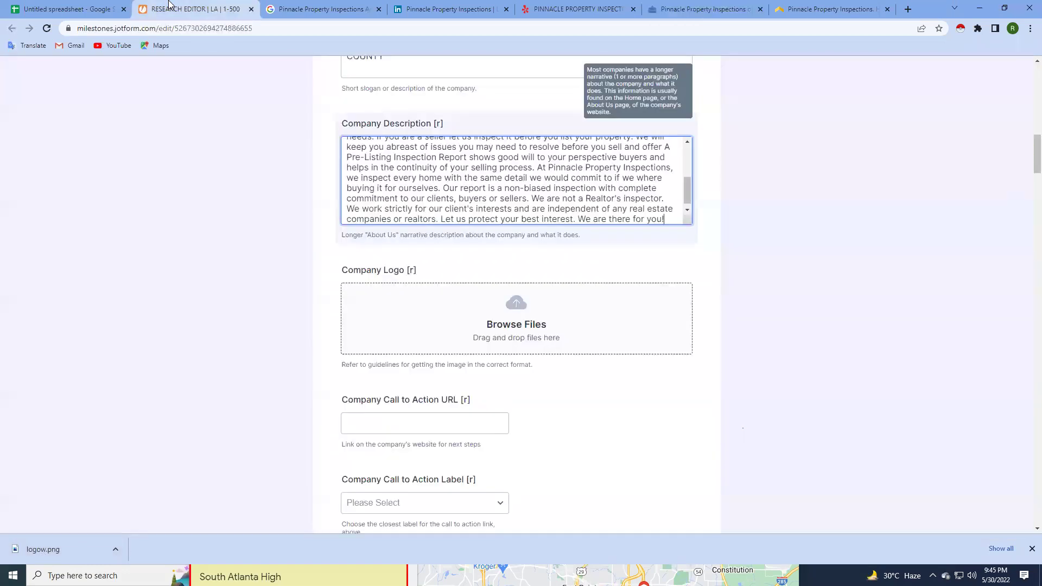
pyautogui.click(455, 333)
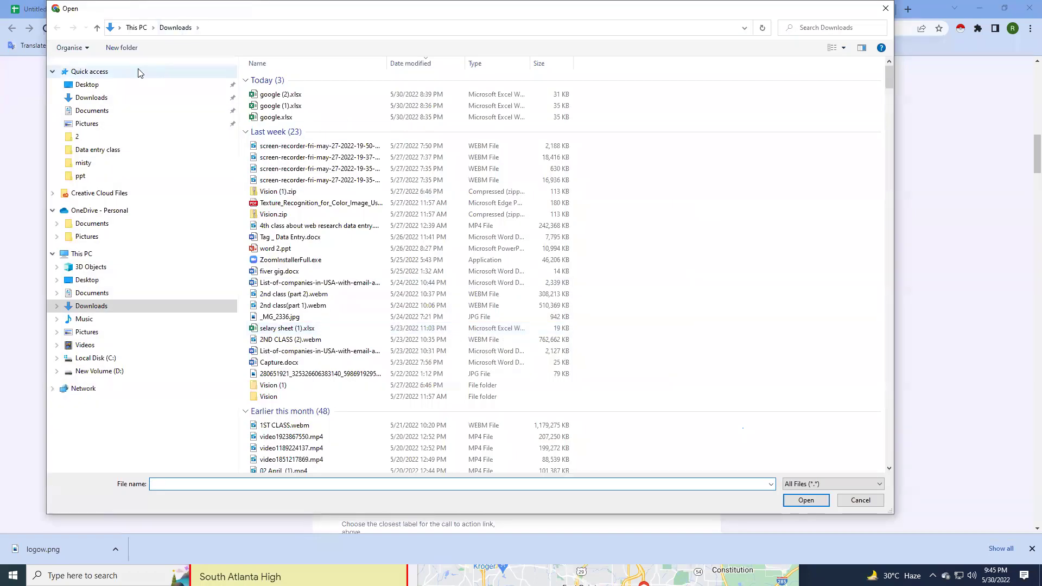
pyautogui.click(140, 72)
pyautogui.click(313, 181)
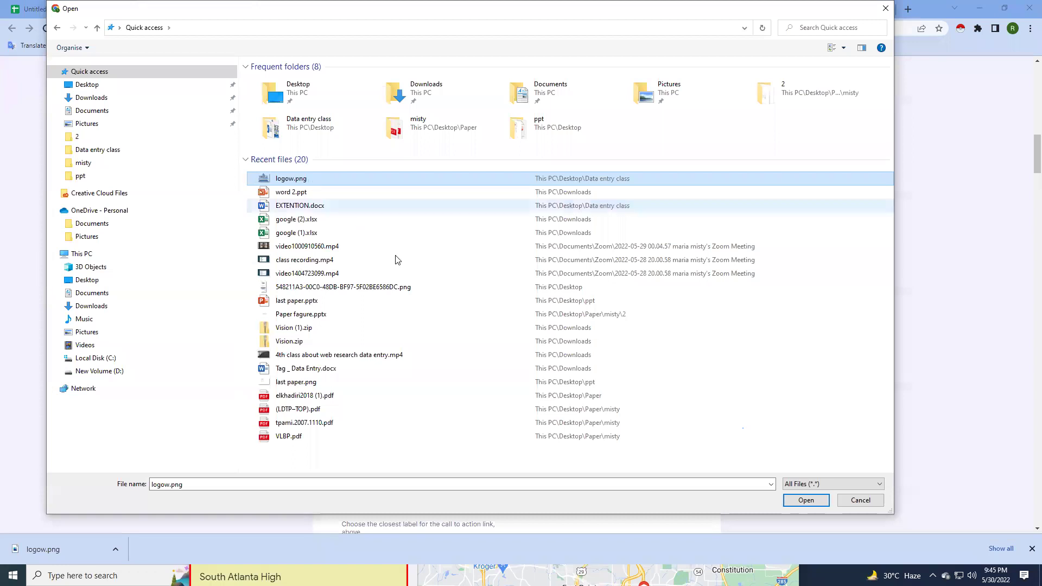
pyautogui.click(806, 500)
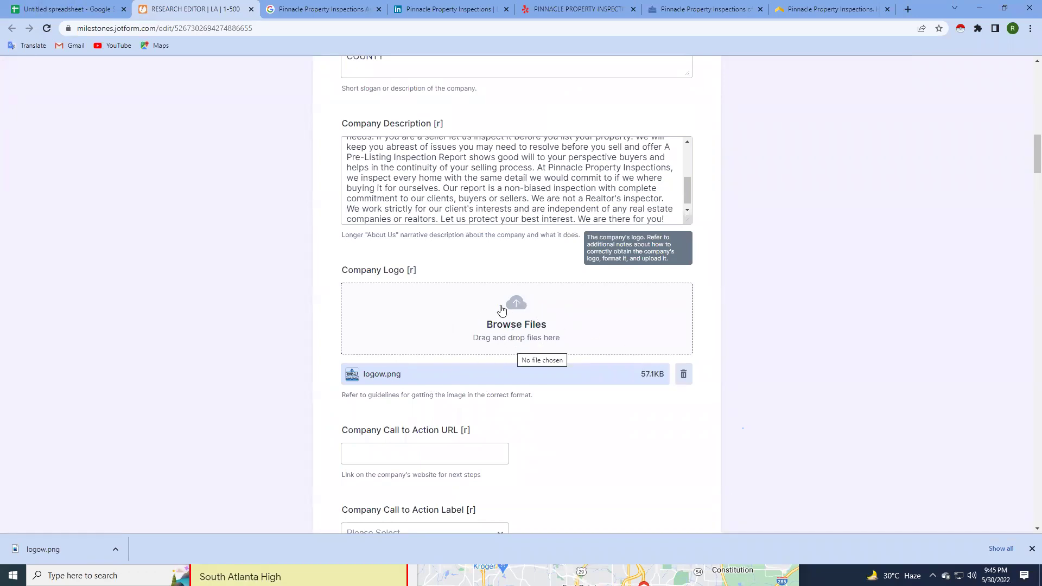
pyautogui.scroll(-3, 501, 310)
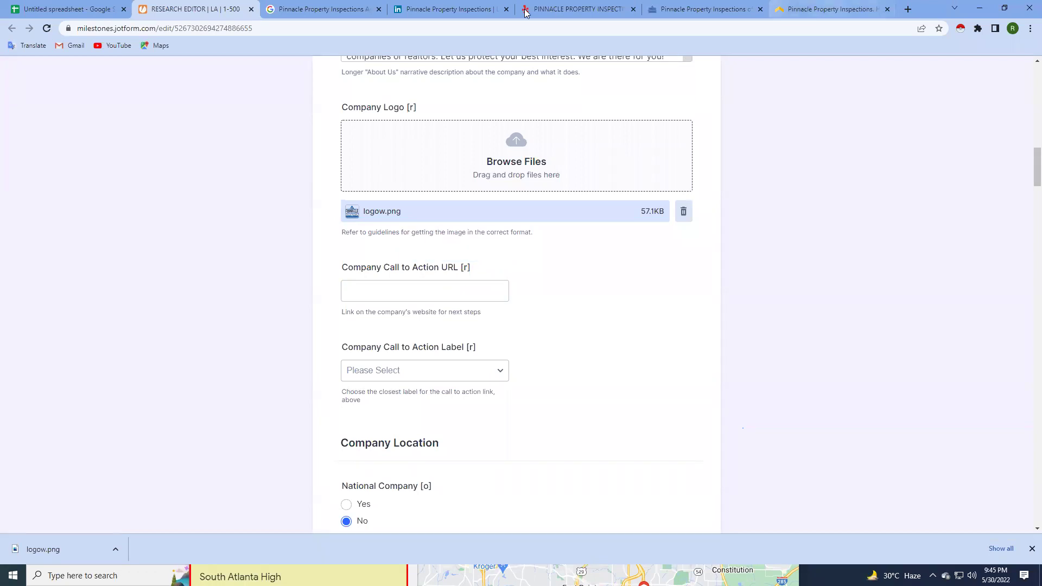
# Check the Yelp page, then jump to the Pinnacle website's Contact section from the nav bar.
pyautogui.click(570, 10)
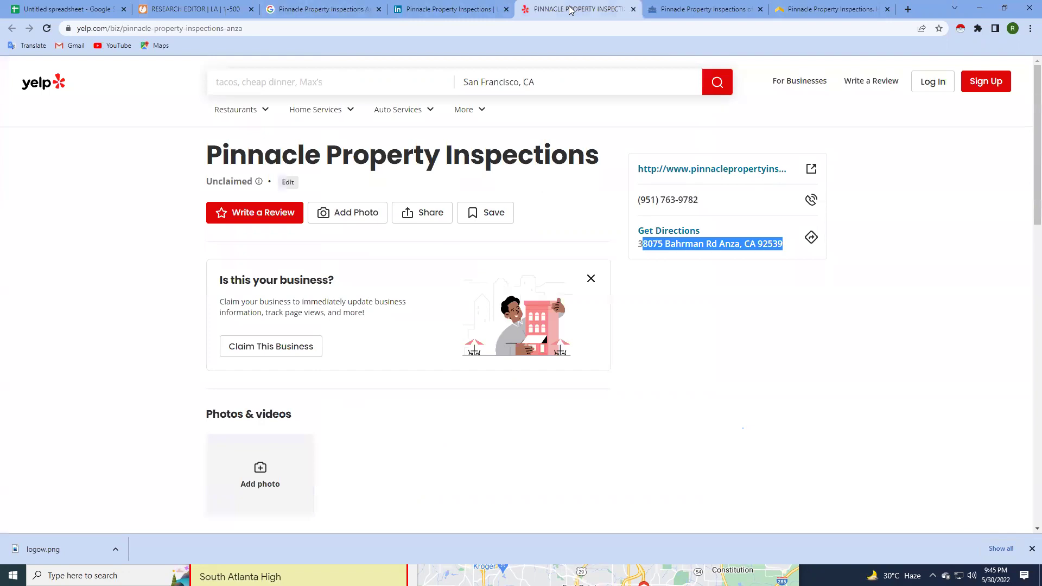
pyautogui.click(717, 5)
pyautogui.scroll(-2, 408, 237)
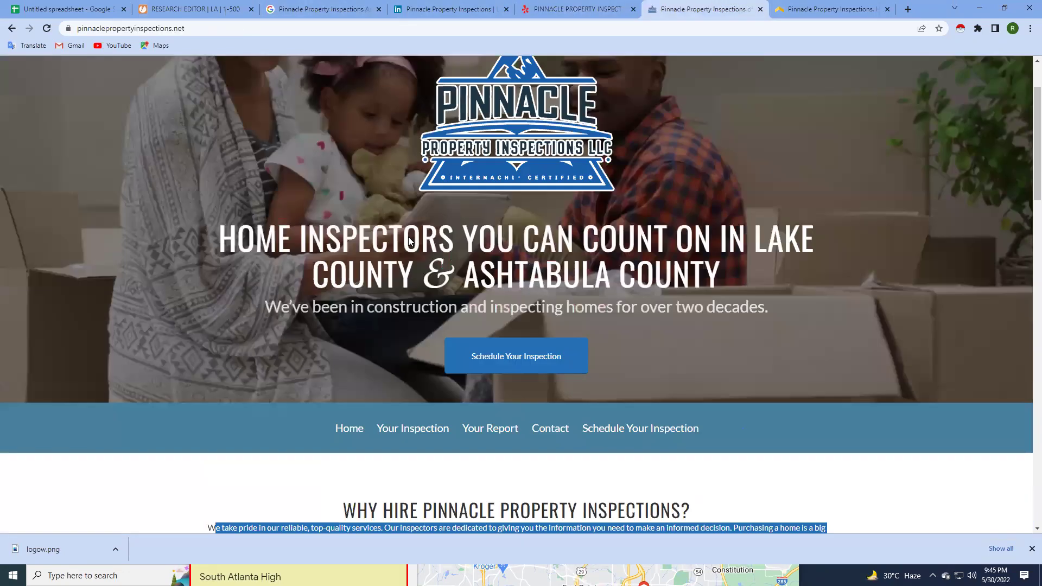
pyautogui.scroll(-1, 510, 400)
pyautogui.click(551, 359)
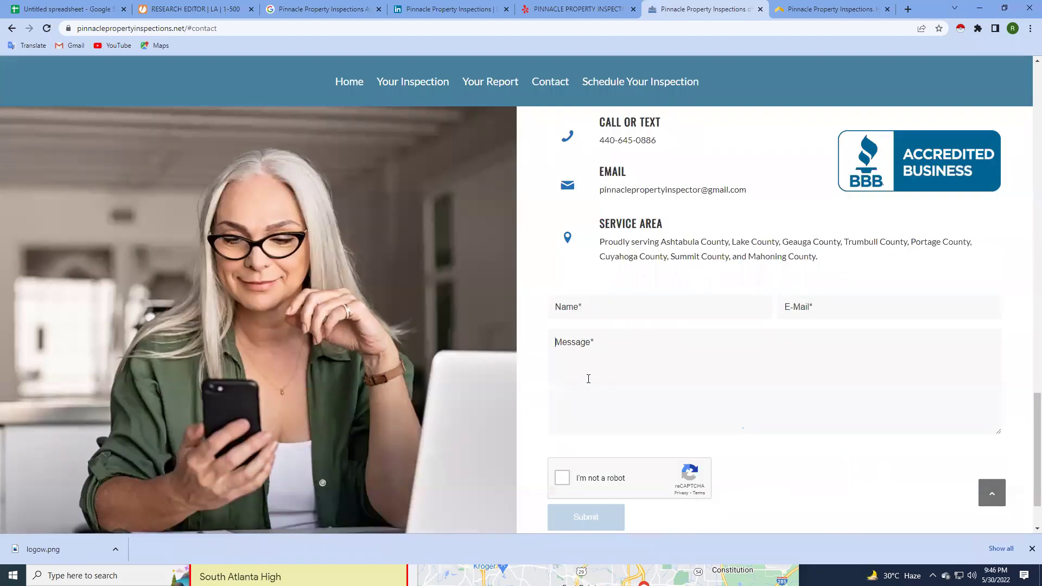
# Copy the contact page address pinnaclepropertyinspections.net/#contact from the address bar.
pyautogui.scroll(-2, 600, 363)
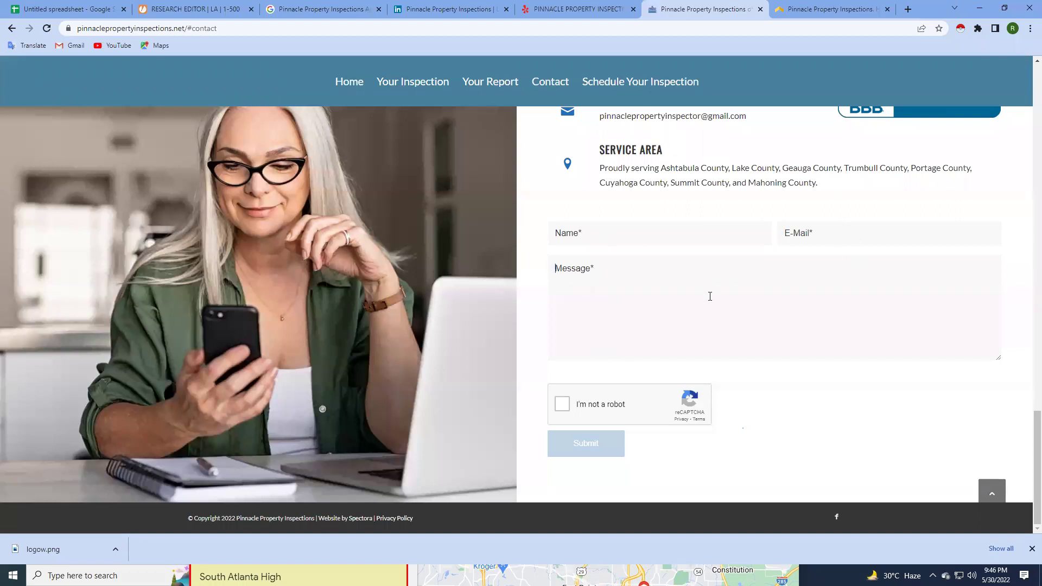
pyautogui.click(589, 233)
pyautogui.click(596, 230)
pyautogui.click(82, 29)
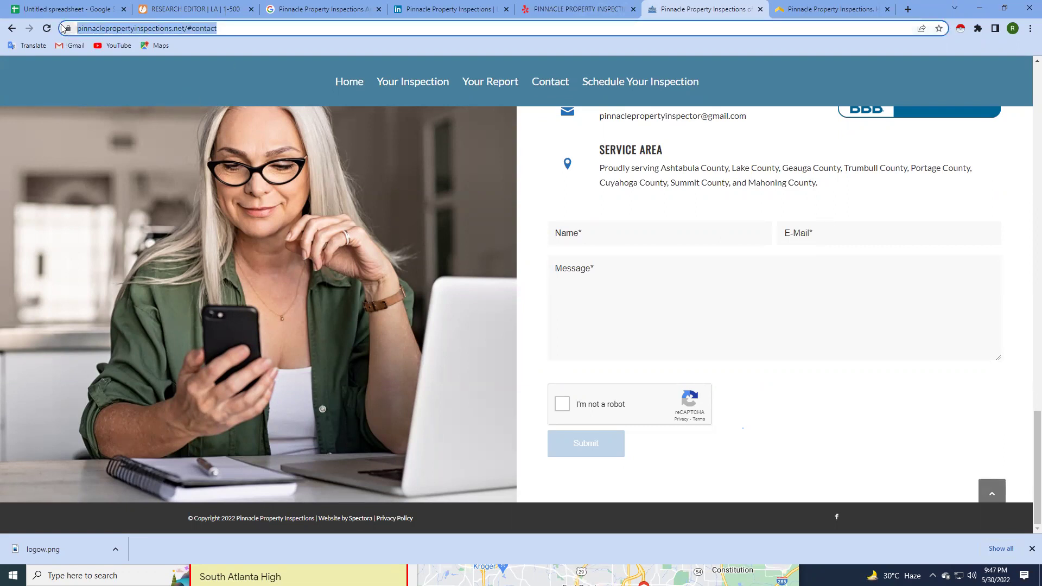
# Paste the Pinnacle contact page address into the Company Call to Action URL field.
pyautogui.click(179, 8)
pyautogui.click(398, 283)
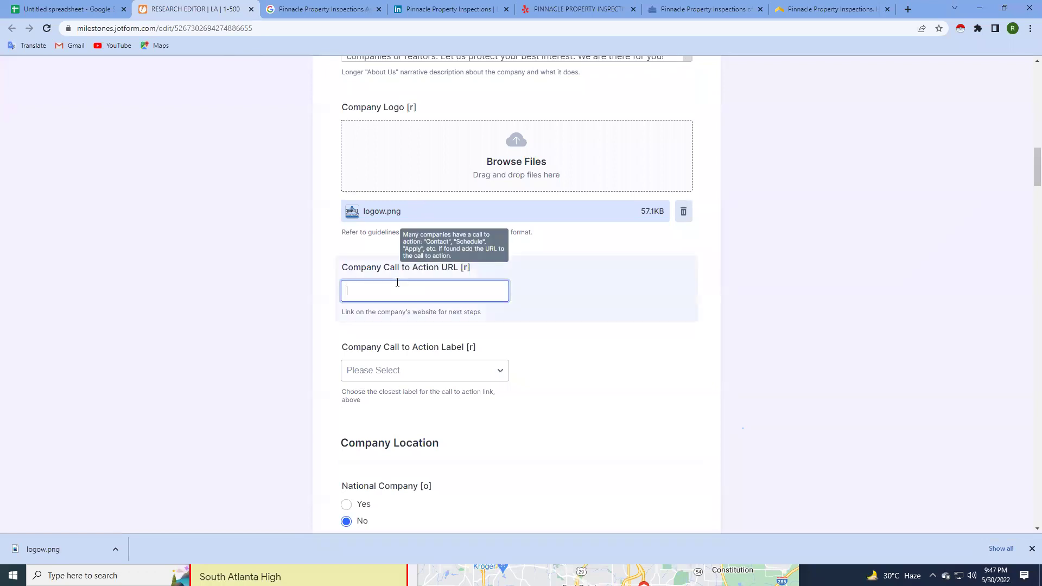
pyautogui.hotkey('ctrl', 'v')
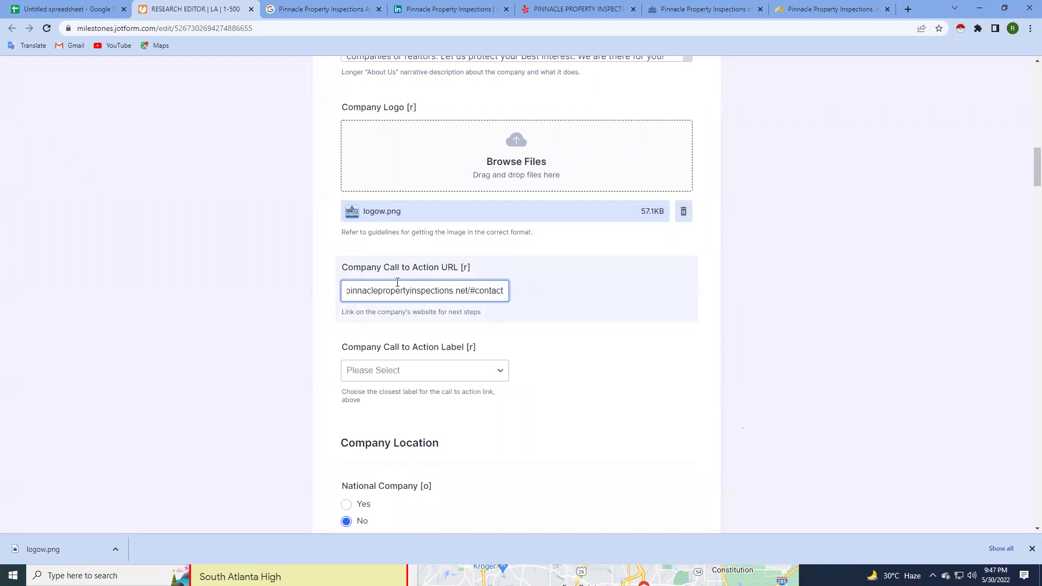
pyautogui.click(705, 5)
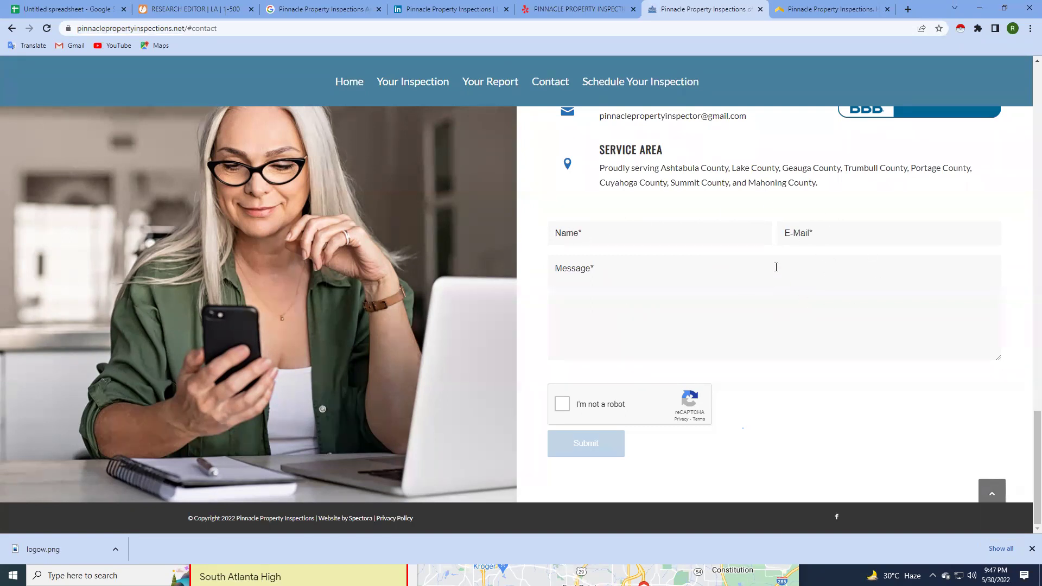
pyautogui.click(213, 7)
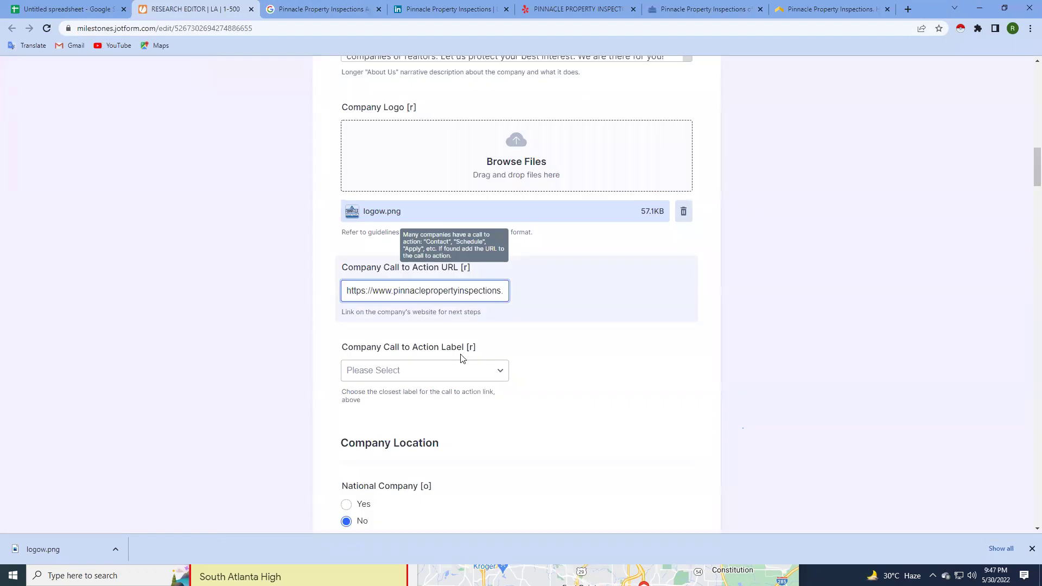
pyautogui.moveTo(424, 290)
pyautogui.moveTo(405, 291); pyautogui.dragTo(479, 292)
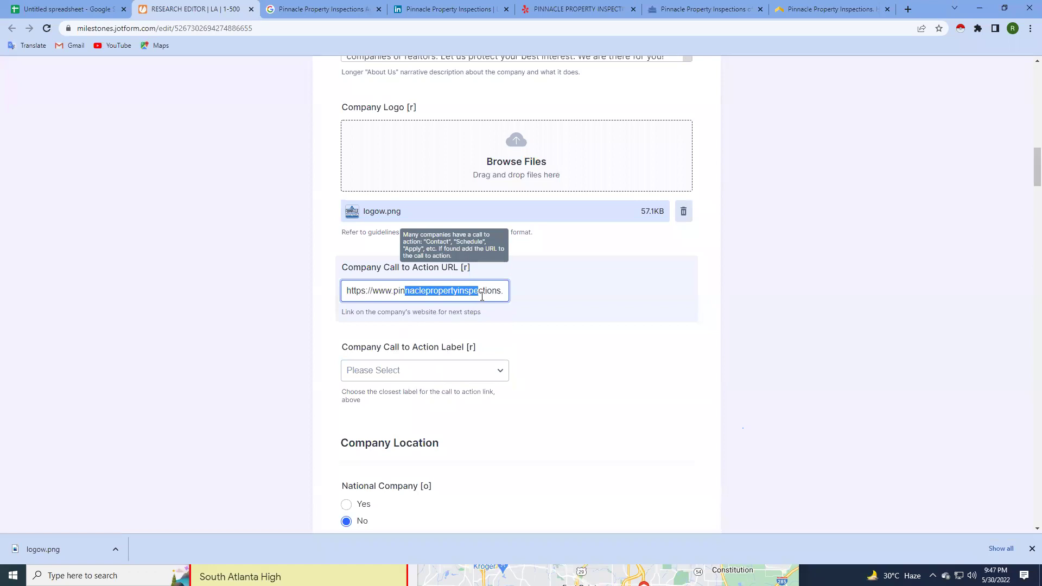
# Set the Call to Action Label to Contact Us.
pyautogui.click(424, 370)
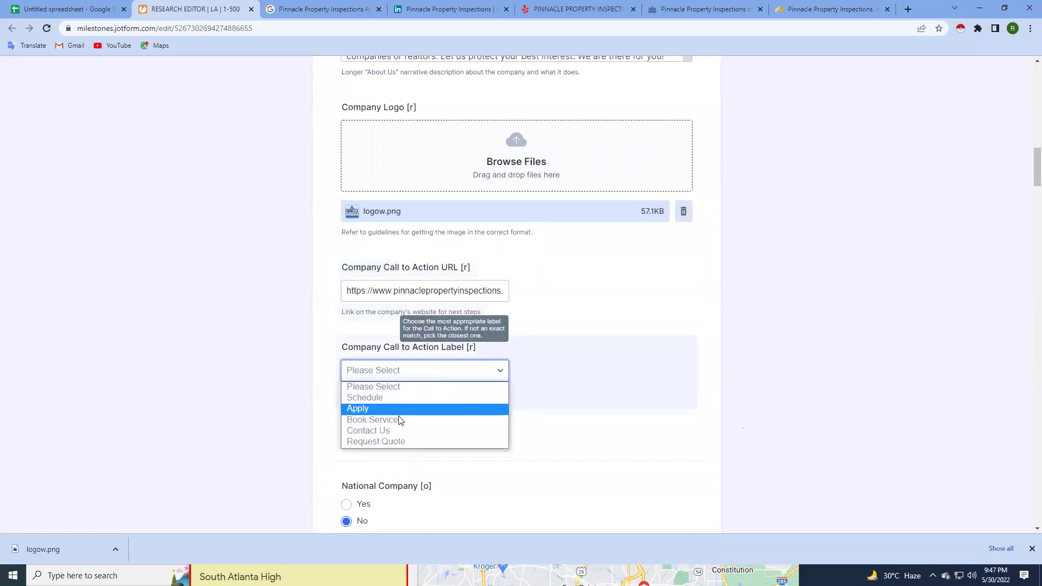
pyautogui.click(396, 432)
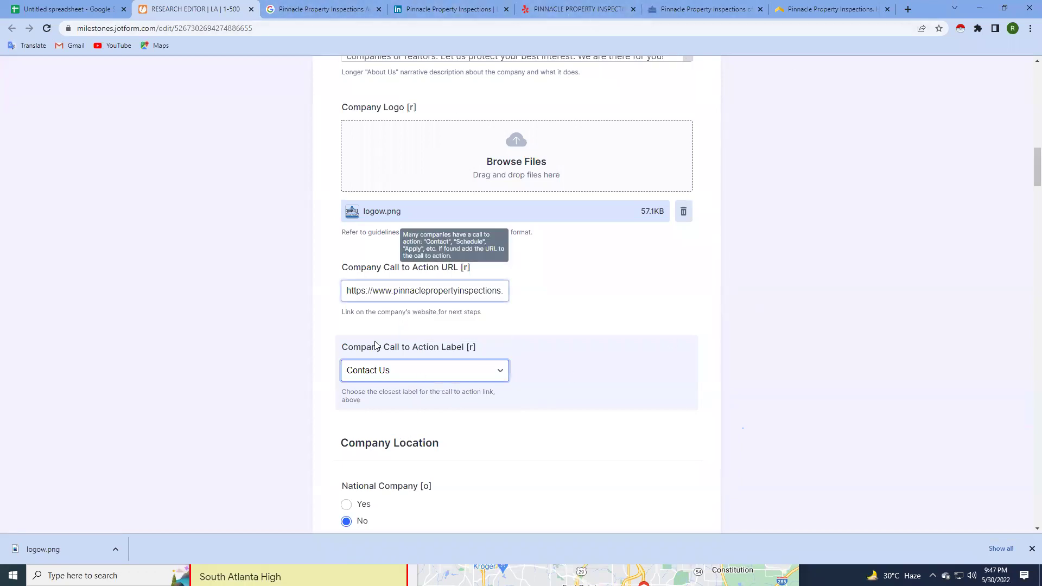
pyautogui.scroll(-1, 394, 372)
pyautogui.scroll(-1, 394, 372)
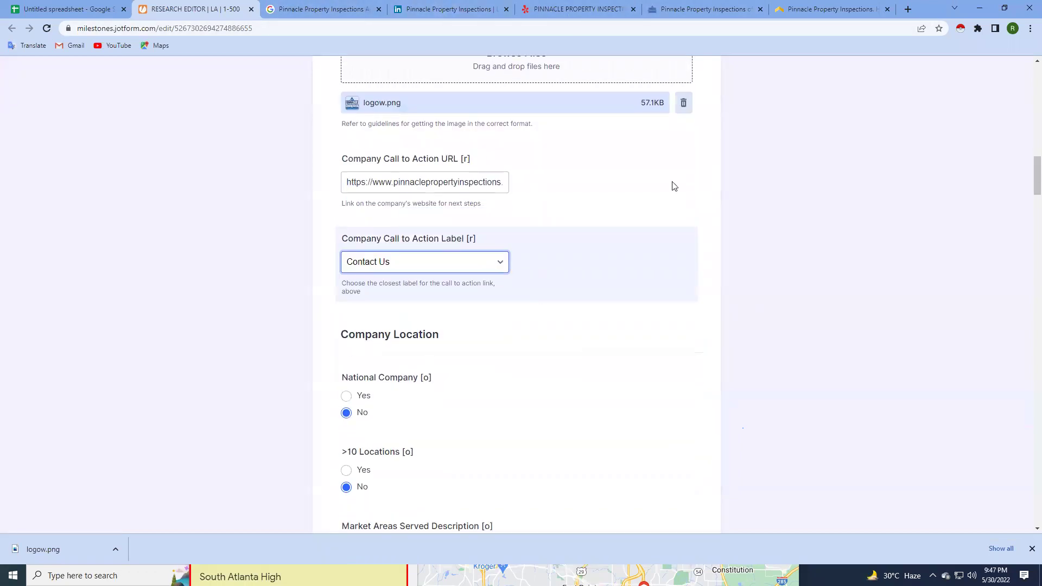
# Look over Pinnacle's Schedule an Inspection page, then return to the Jotform form.
pyautogui.click(698, 9)
pyautogui.scroll(6, 711, 368)
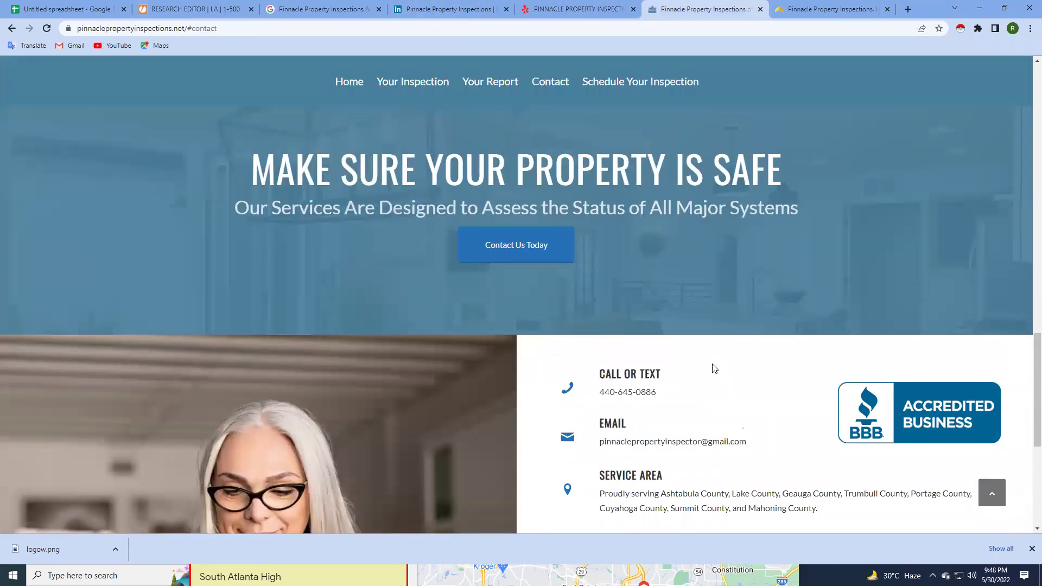
pyautogui.click(645, 87)
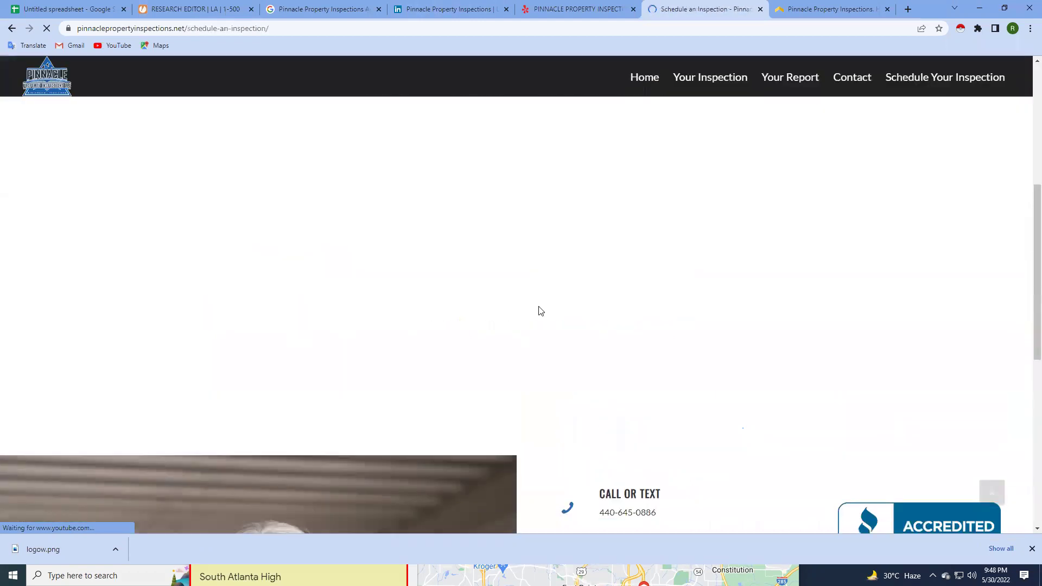
pyautogui.scroll(-5, 541, 310)
pyautogui.scroll(-2, 542, 310)
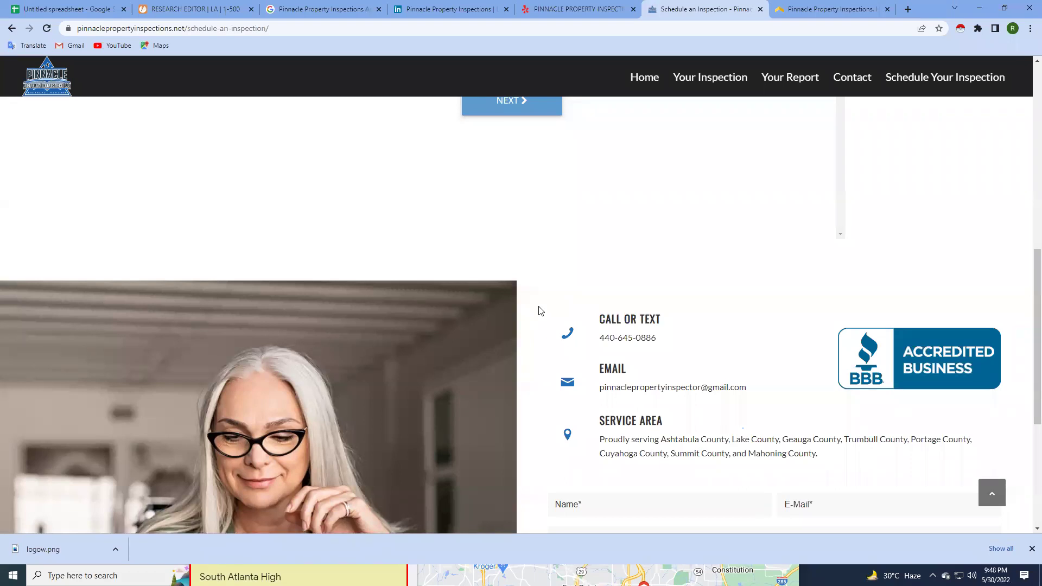
pyautogui.click(191, 9)
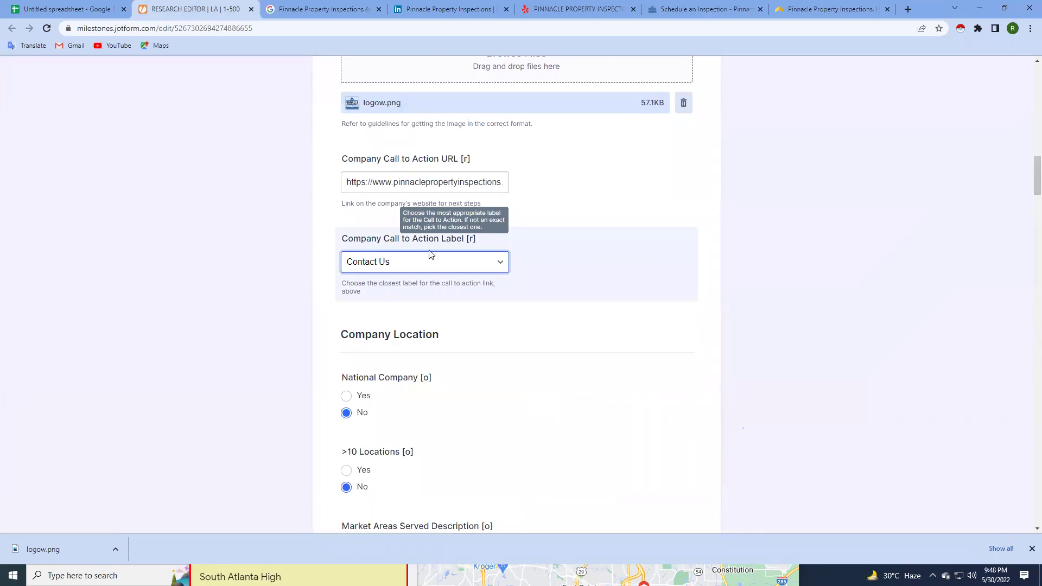
# Leave the Call to Action Label on Contact Us and go back to Pinnacle's scheduling page.
pyautogui.click(483, 272)
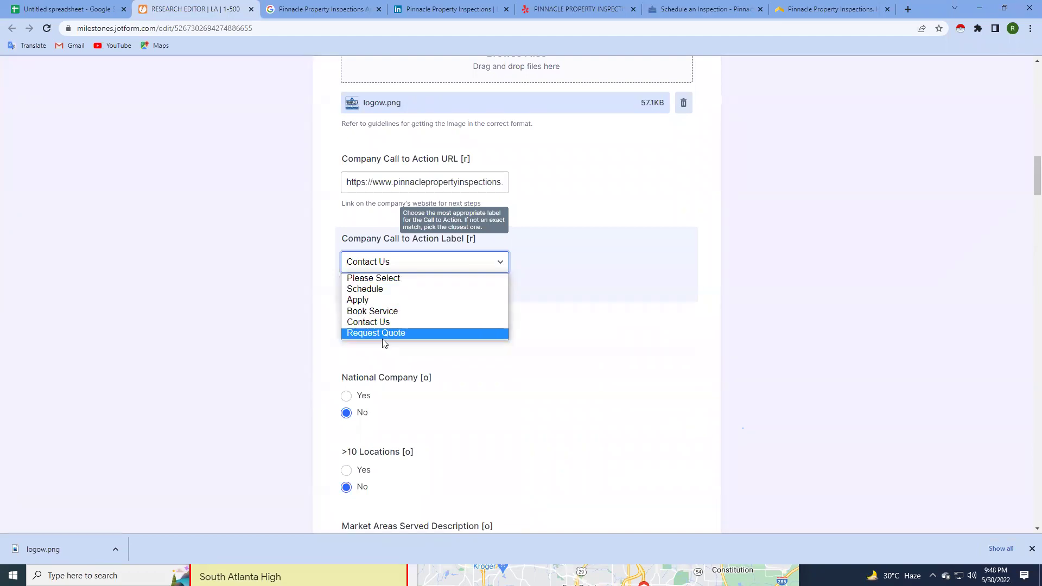
pyautogui.click(256, 318)
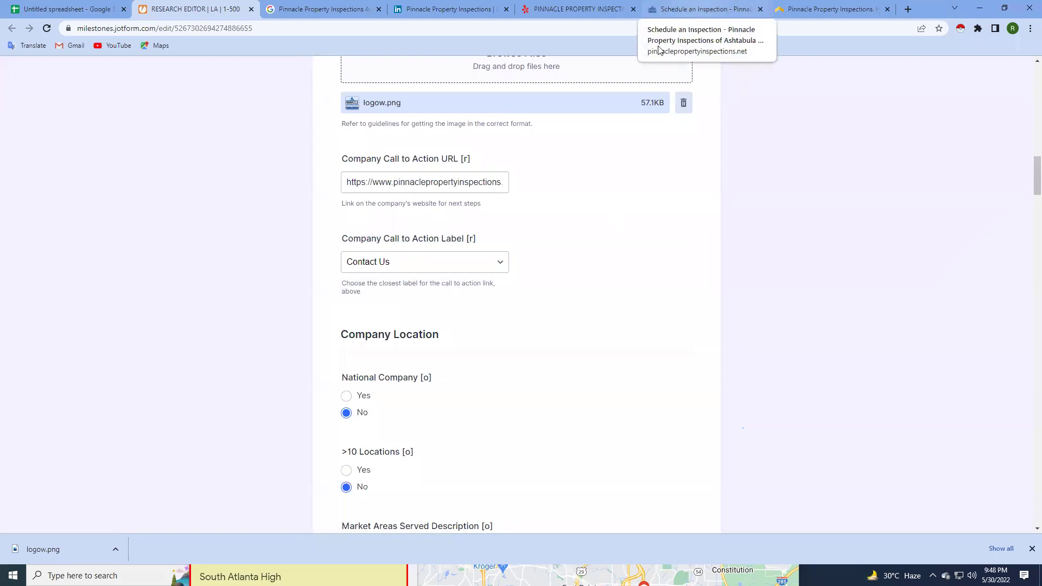
pyautogui.click(491, 264)
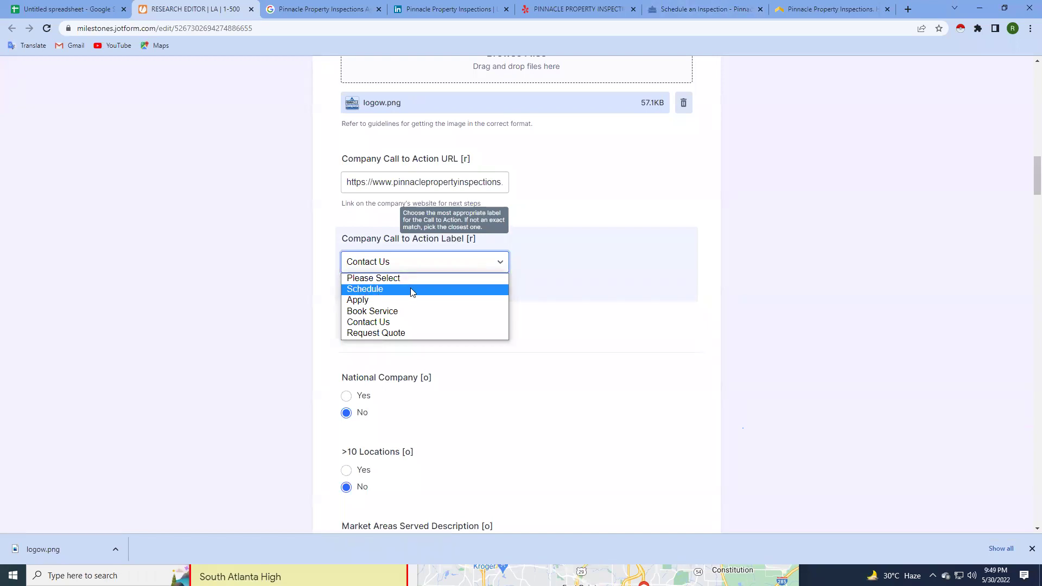
pyautogui.click(184, 239)
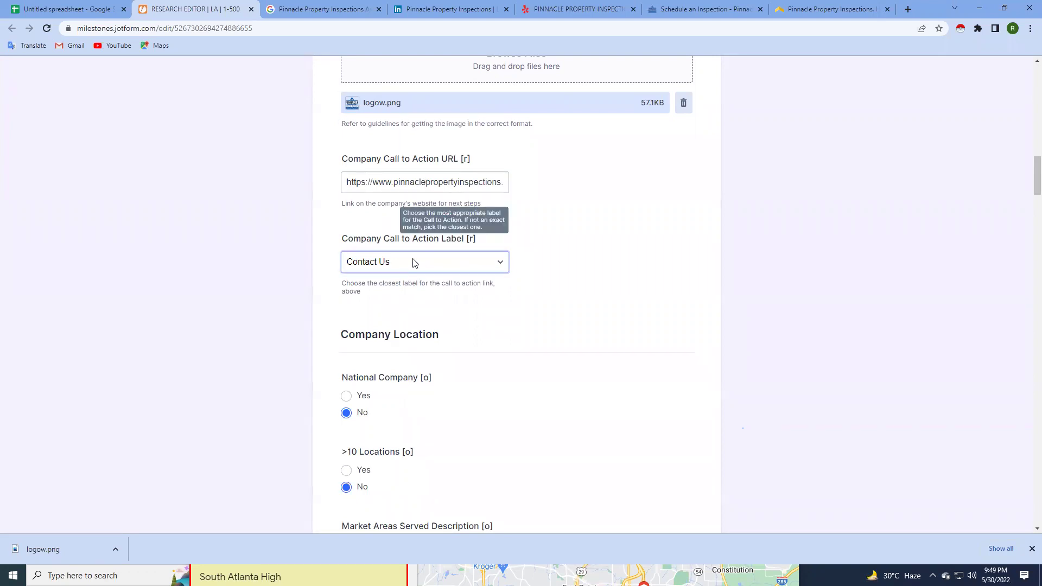
pyautogui.click(700, 8)
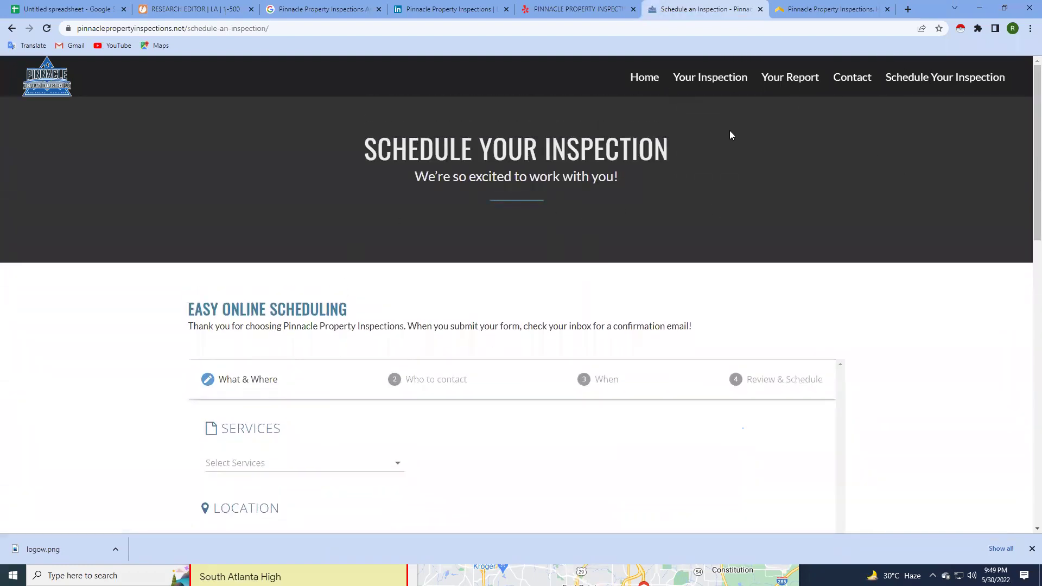
# Go from Pinnacle's home page to the scheduling page and review the Select Services options.
pyautogui.click(641, 79)
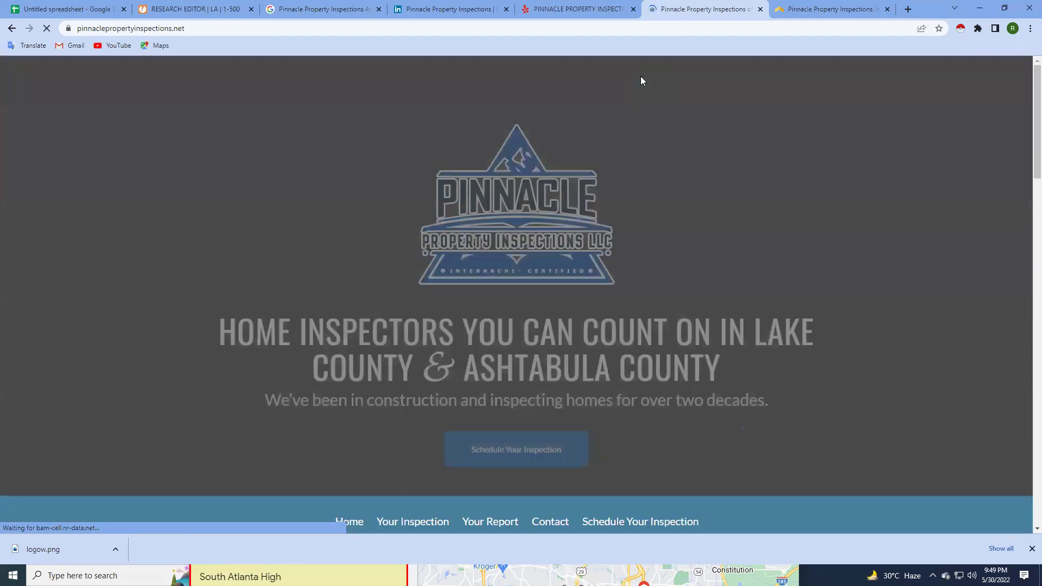
pyautogui.scroll(-3, 522, 242)
pyautogui.scroll(-1, 522, 242)
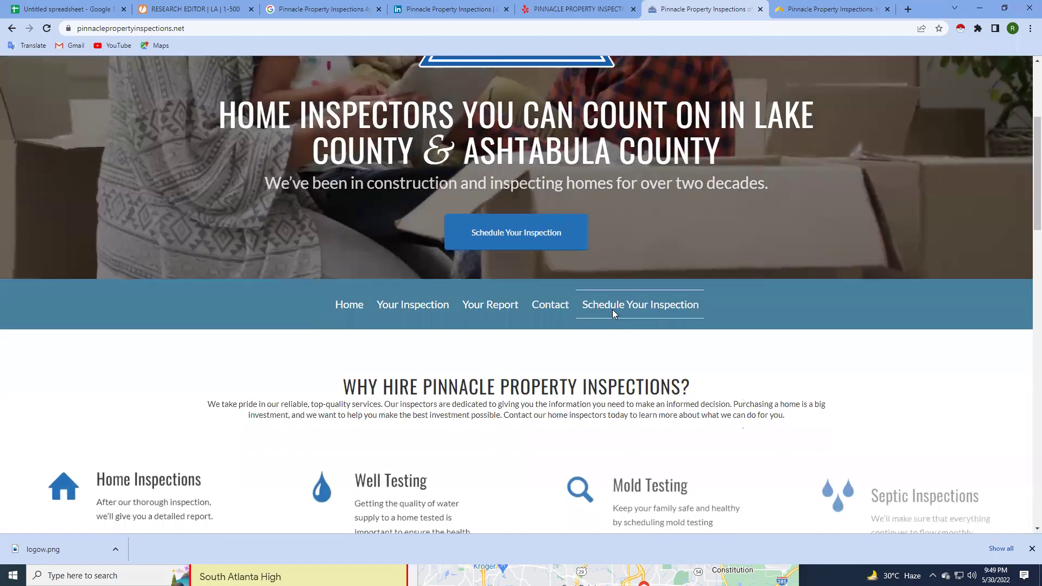
pyautogui.click(619, 305)
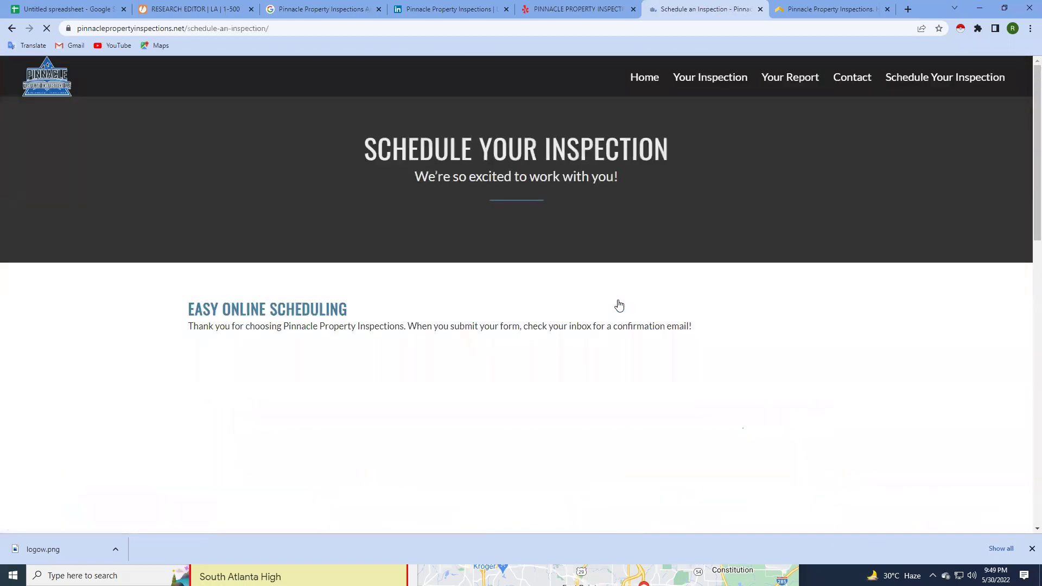
pyautogui.scroll(-2, 619, 290)
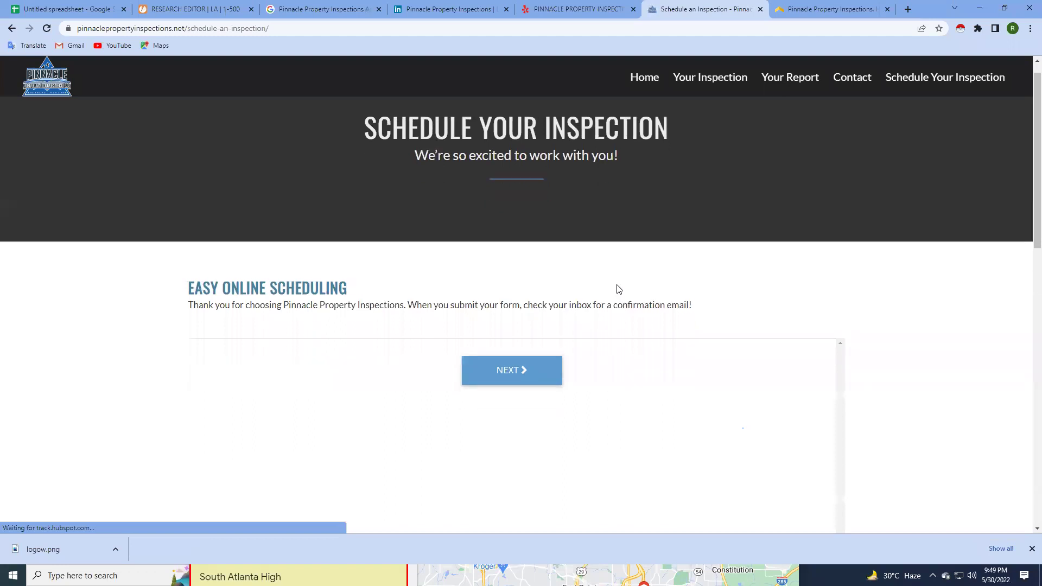
pyautogui.scroll(-2, 620, 290)
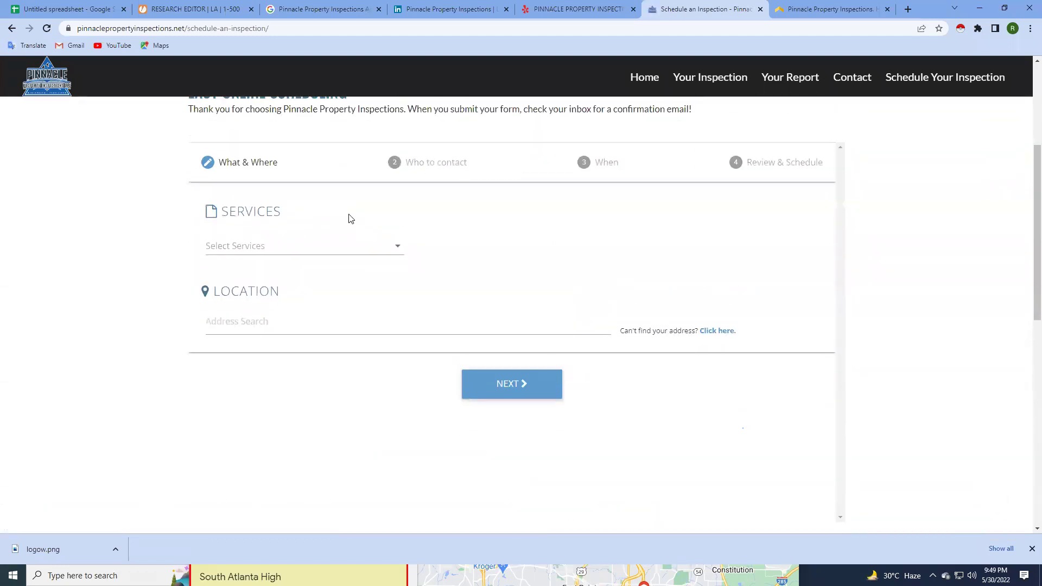
pyautogui.click(396, 245)
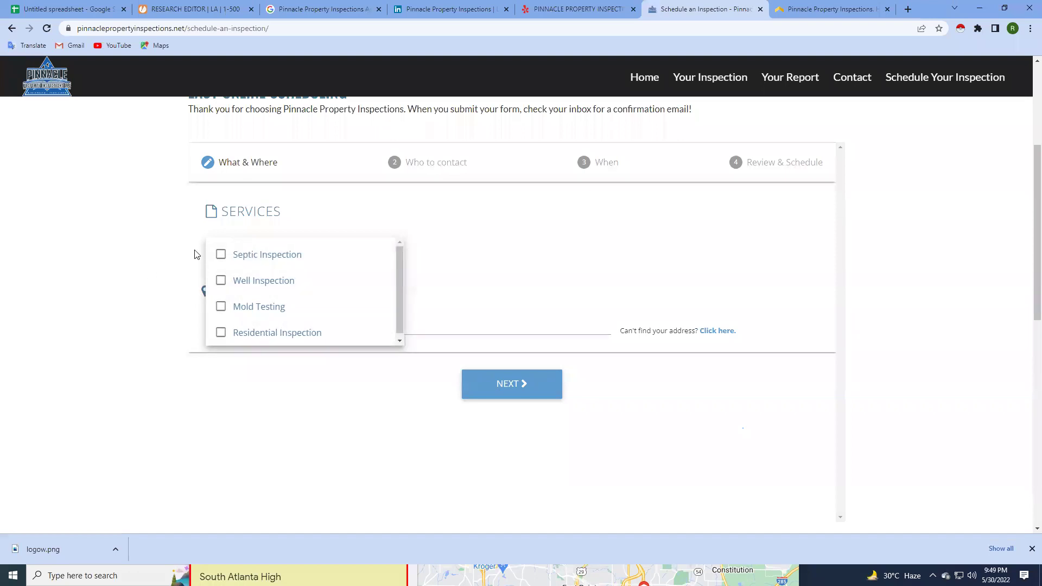
pyautogui.doubleClick(422, 413)
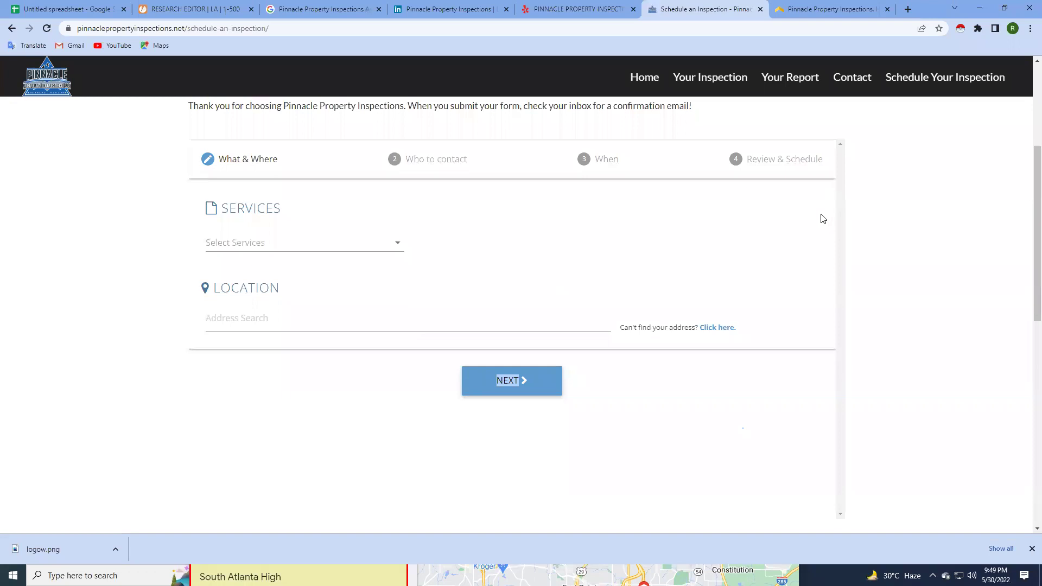
# Scroll down to the scheduling page's contact form, then return to the Jotform research form.
pyautogui.scroll(-7, 821, 217)
pyautogui.scroll(8, 823, 219)
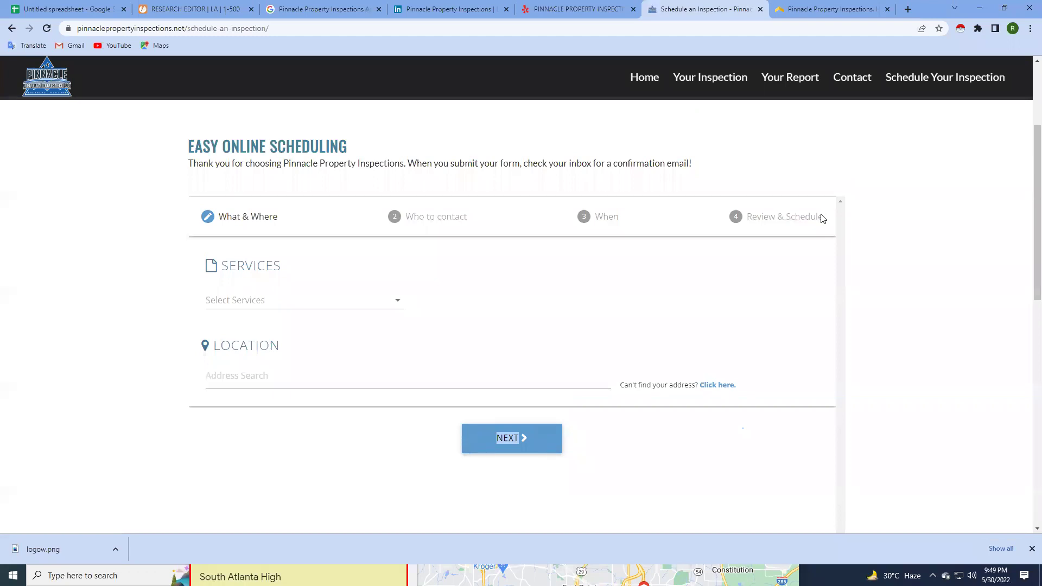
pyautogui.scroll(-8, 854, 76)
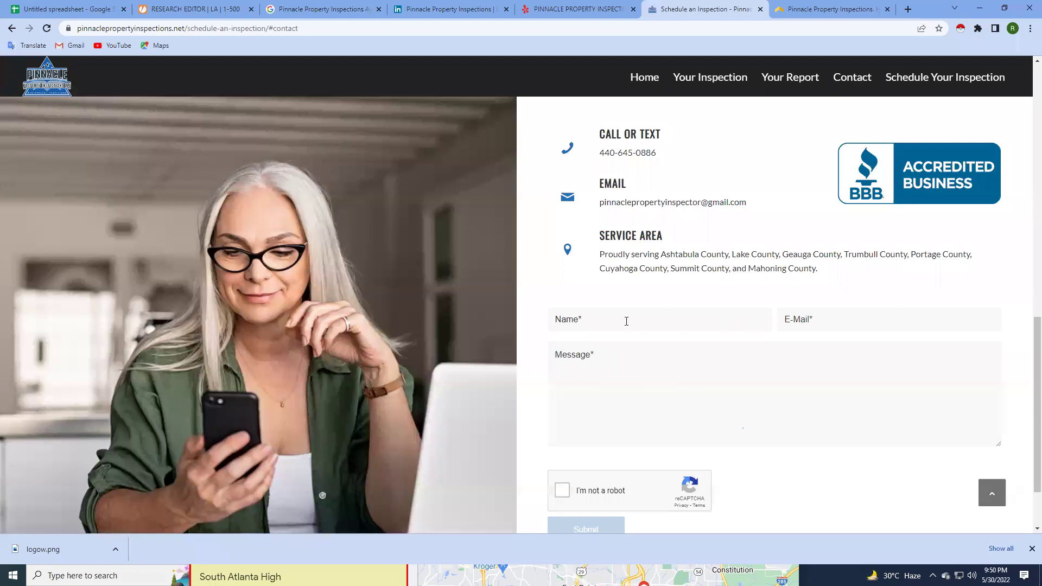
pyautogui.click(831, 319)
pyautogui.scroll(-1, 570, 435)
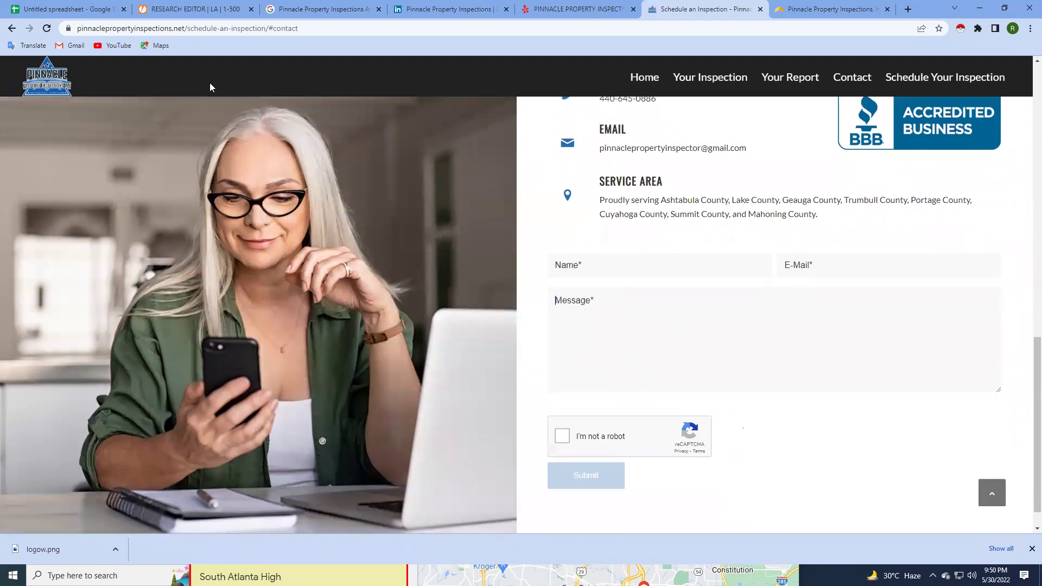
pyautogui.click(222, 8)
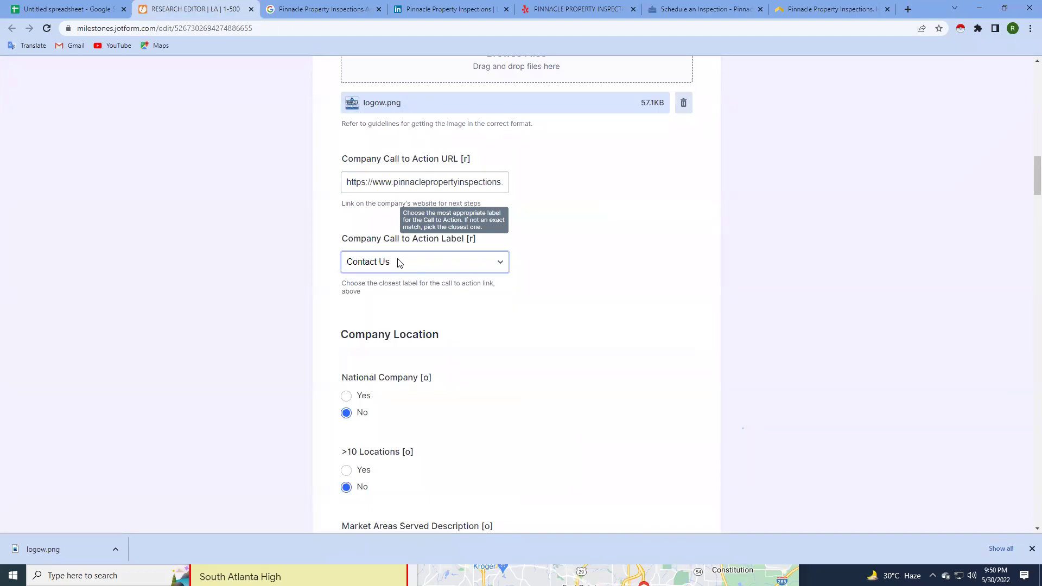
pyautogui.scroll(-3, 398, 263)
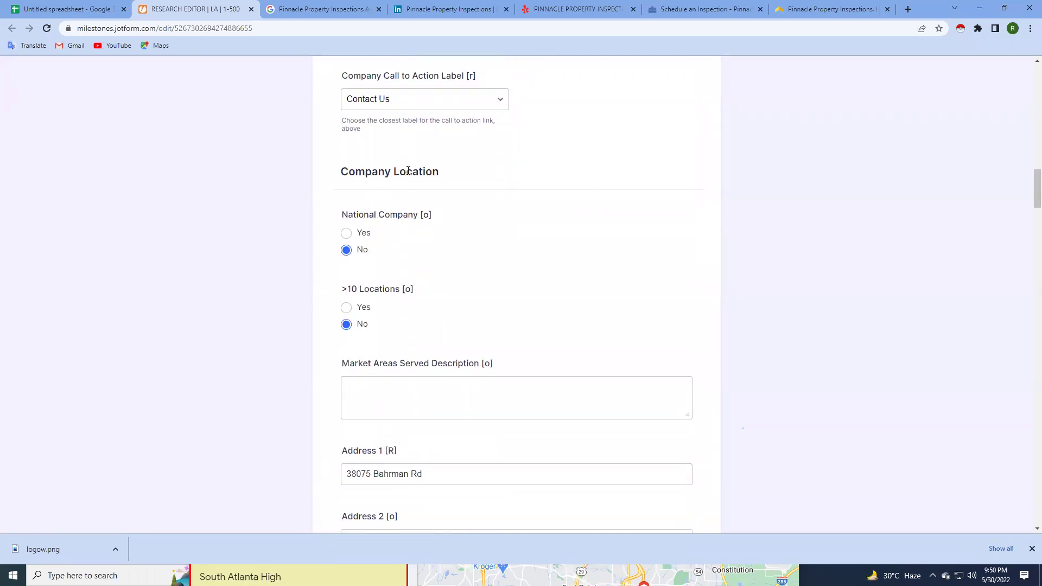
pyautogui.scroll(-2, 412, 197)
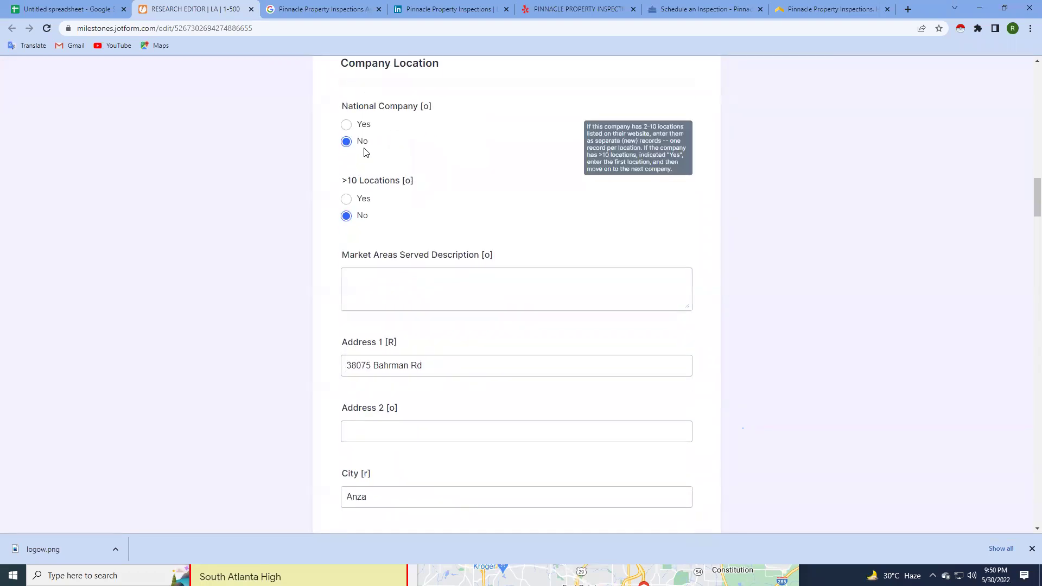
pyautogui.click(431, 276)
pyautogui.scroll(-2, 429, 278)
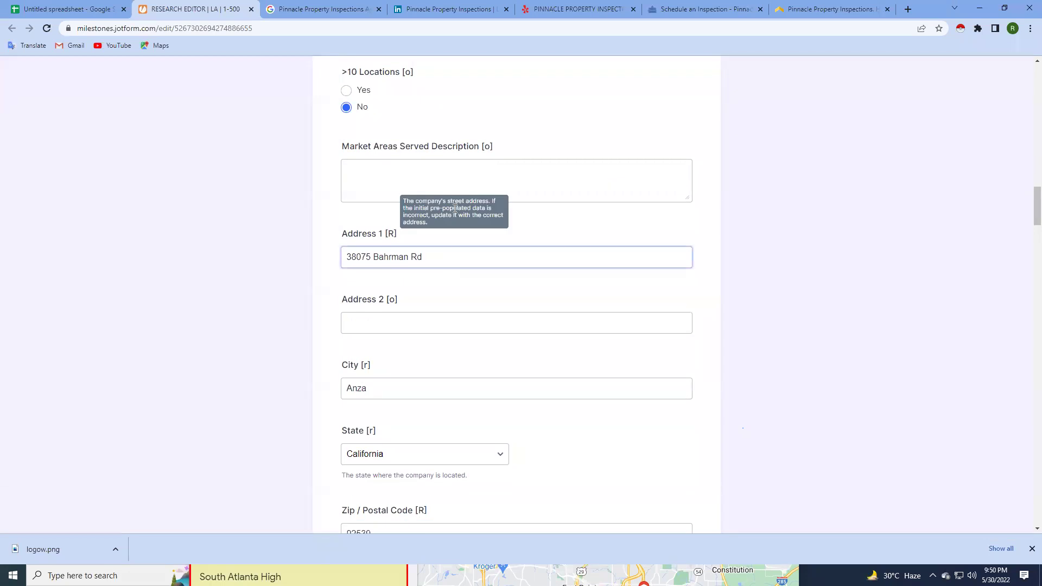
pyautogui.scroll(-2, 516, 191)
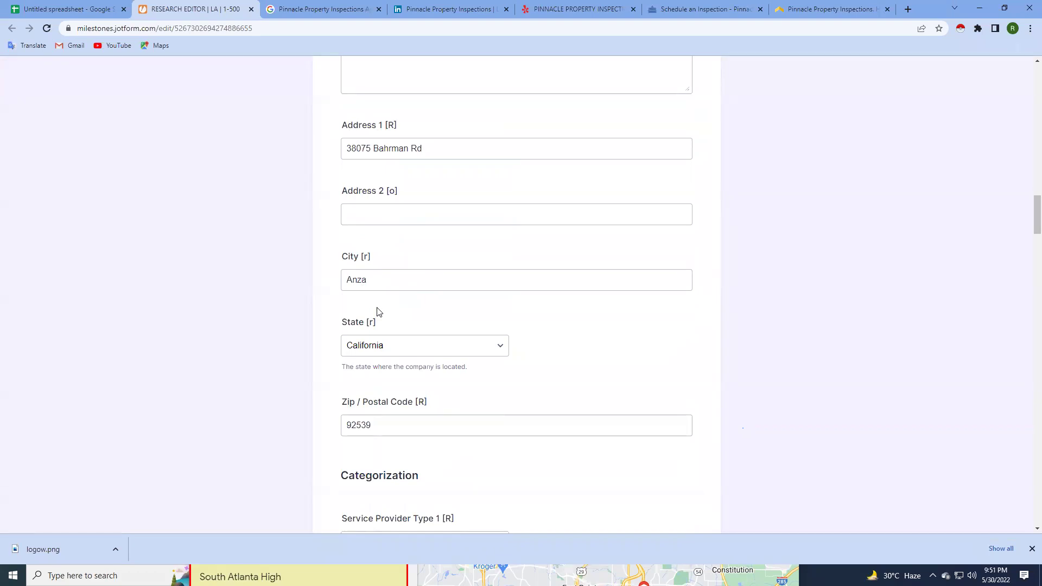
pyautogui.scroll(-1, 379, 311)
pyautogui.scroll(-3, 378, 311)
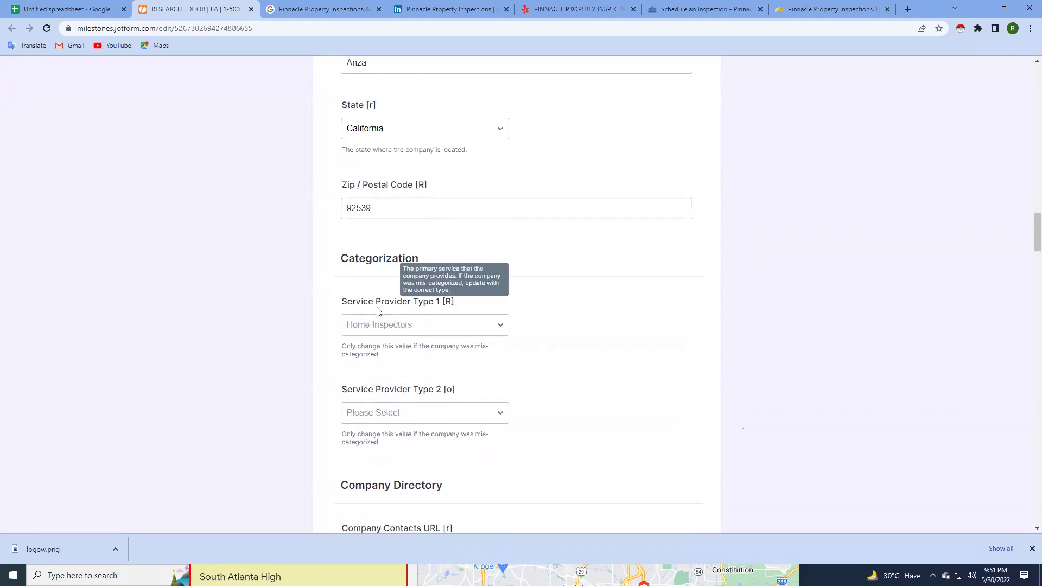
pyautogui.scroll(-3, 379, 311)
pyautogui.scroll(-1, 379, 311)
pyautogui.scroll(-1, 378, 311)
pyautogui.scroll(-1, 379, 311)
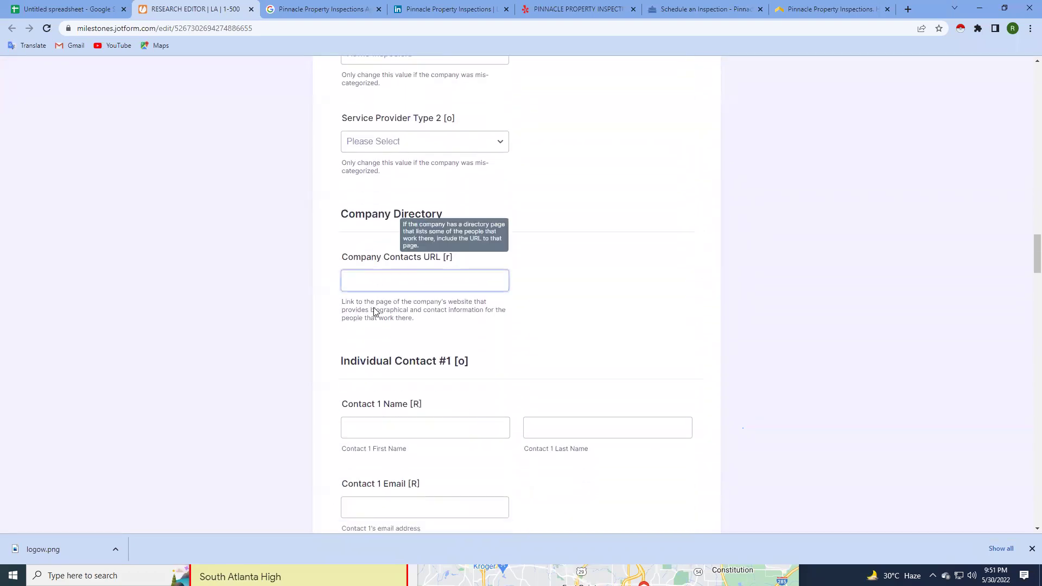
pyautogui.scroll(3, 377, 311)
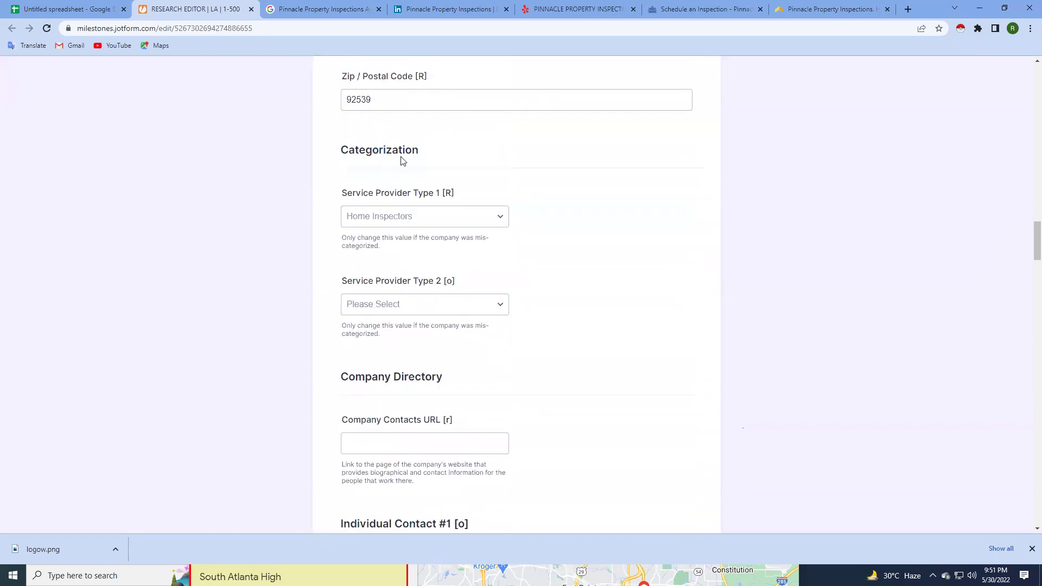
pyautogui.moveTo(424, 216)
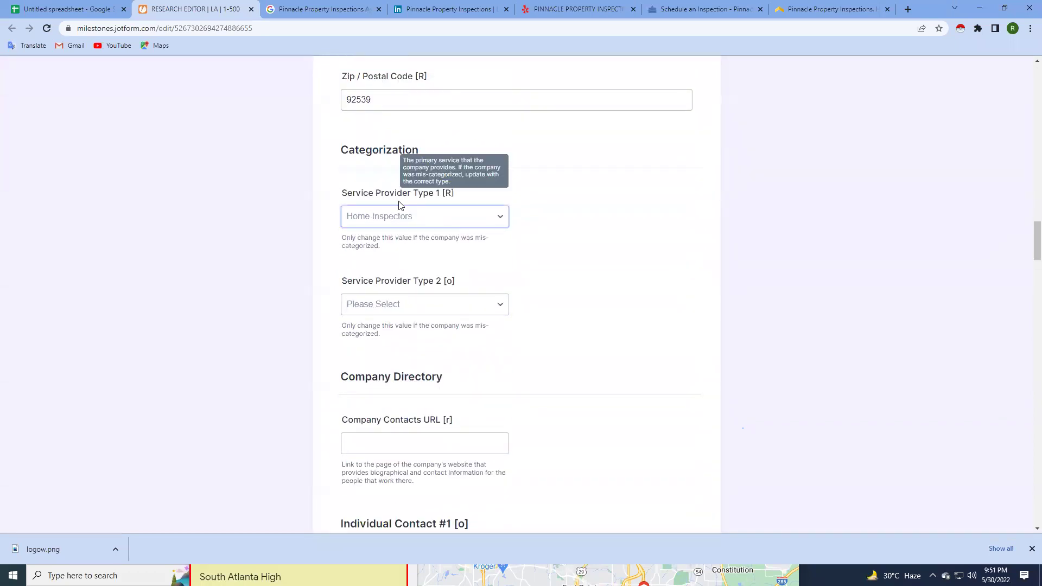
pyautogui.scroll(-2, 454, 263)
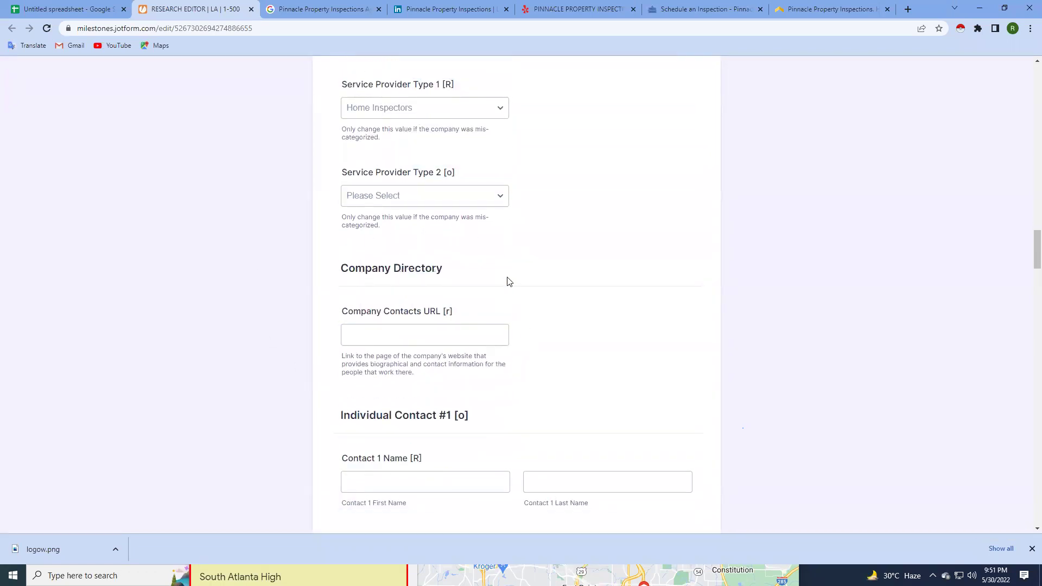
pyautogui.scroll(-2, 507, 281)
pyautogui.scroll(-1, 507, 282)
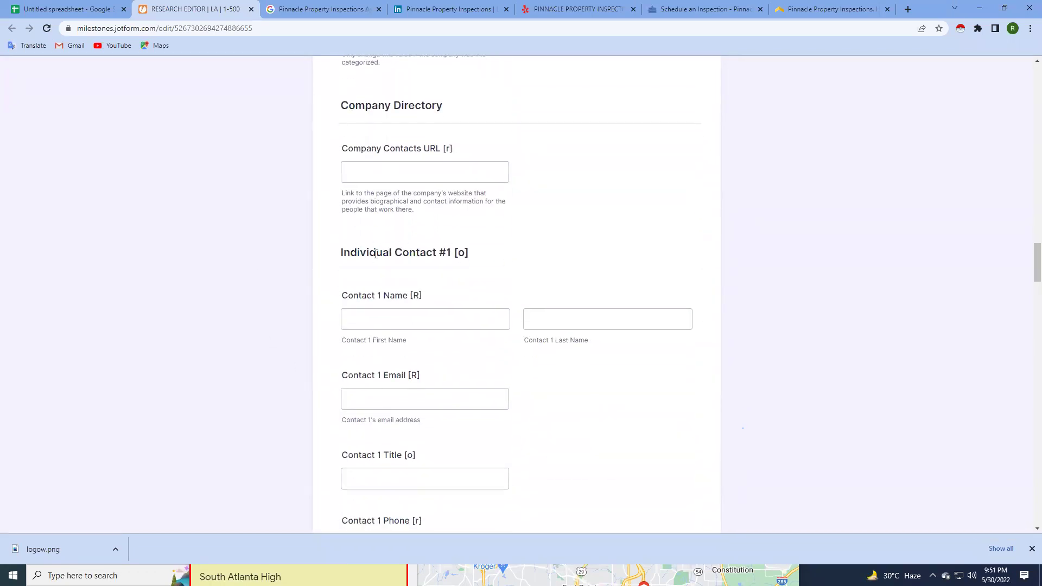
# Scan the Google results for Pinnacle Property Inspections in Anza, then reopen its scheduling page.
pyautogui.click(315, 9)
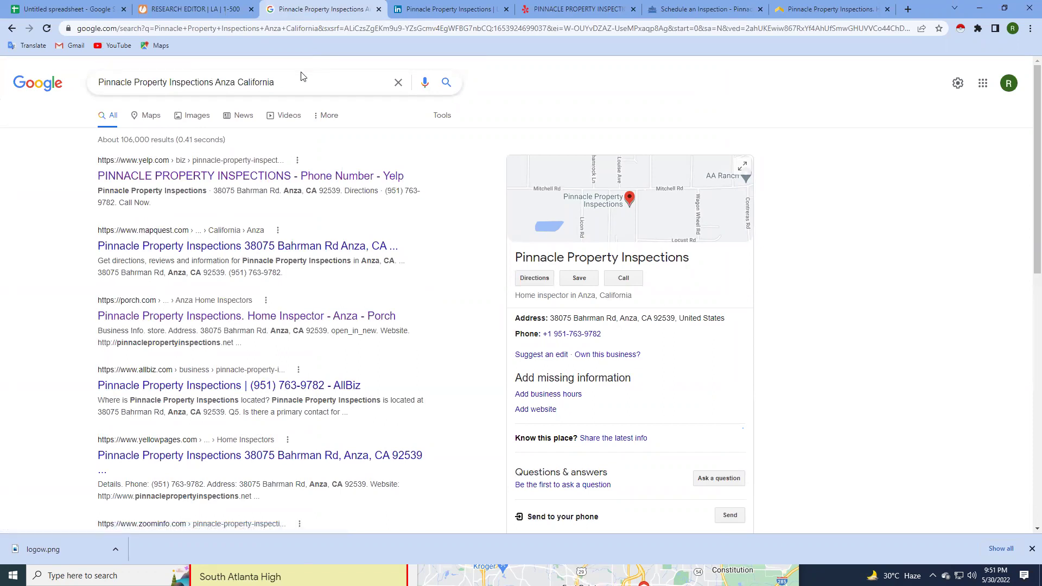
pyautogui.scroll(-2, 227, 280)
pyautogui.scroll(-4, 227, 280)
pyautogui.scroll(-6, 244, 244)
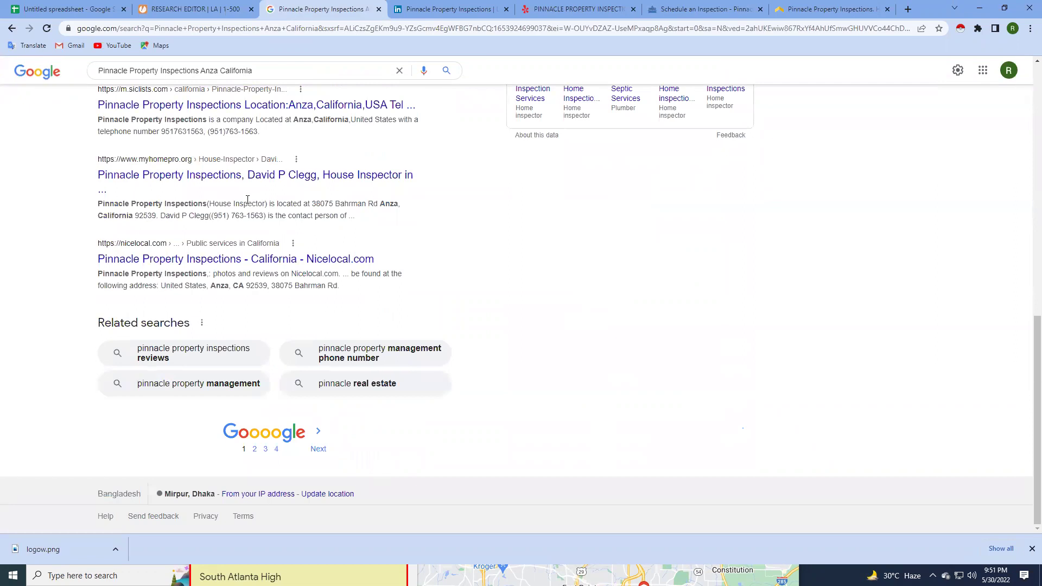
pyautogui.click(700, 8)
pyautogui.scroll(10, 452, 335)
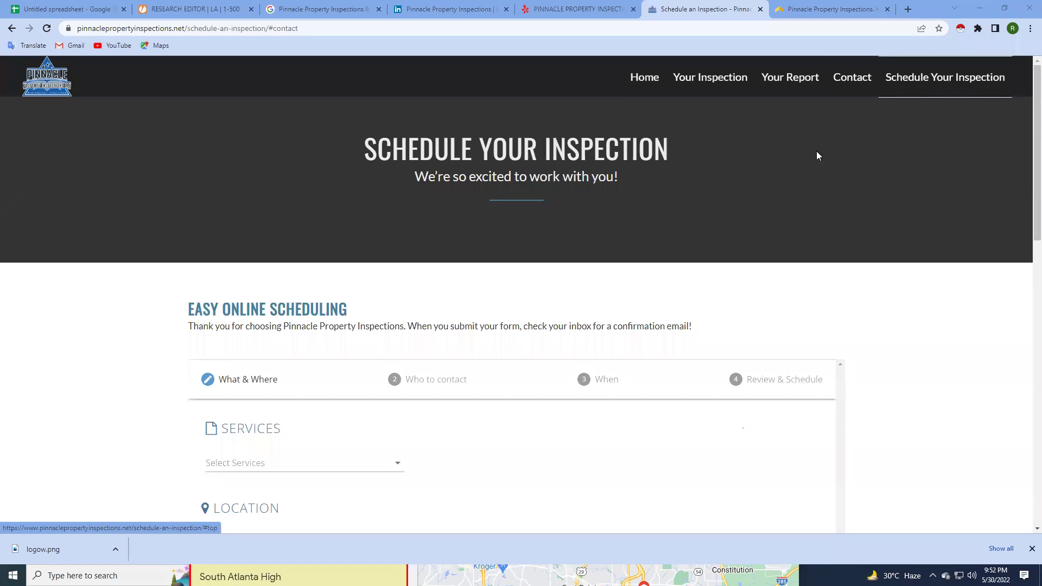
# Scroll the Schedule Your Inspection page down to its contact details, service area and form.
pyautogui.scroll(-5, 556, 357)
pyautogui.scroll(-5, 556, 357)
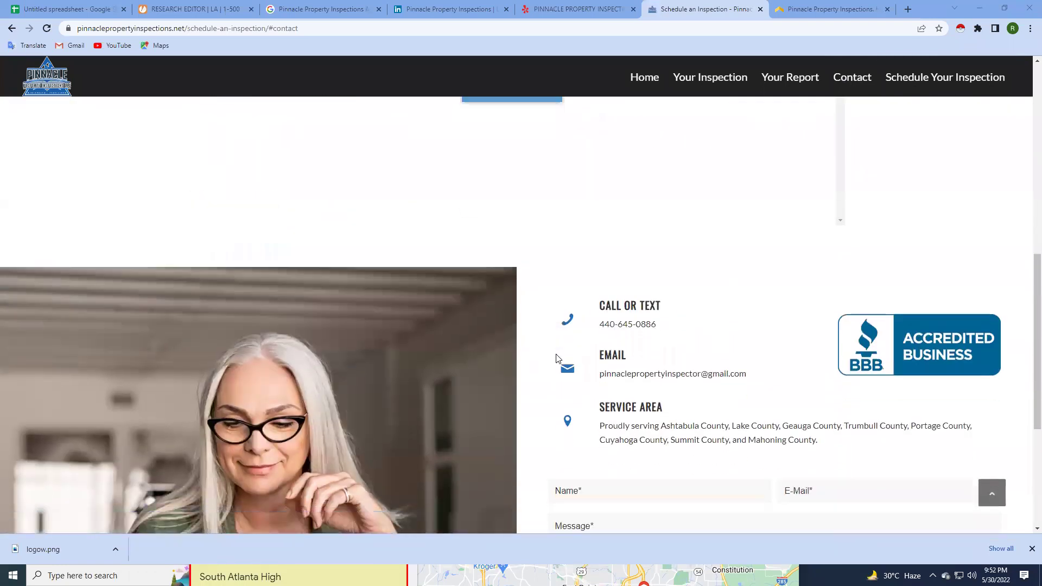
pyautogui.scroll(-3, 556, 357)
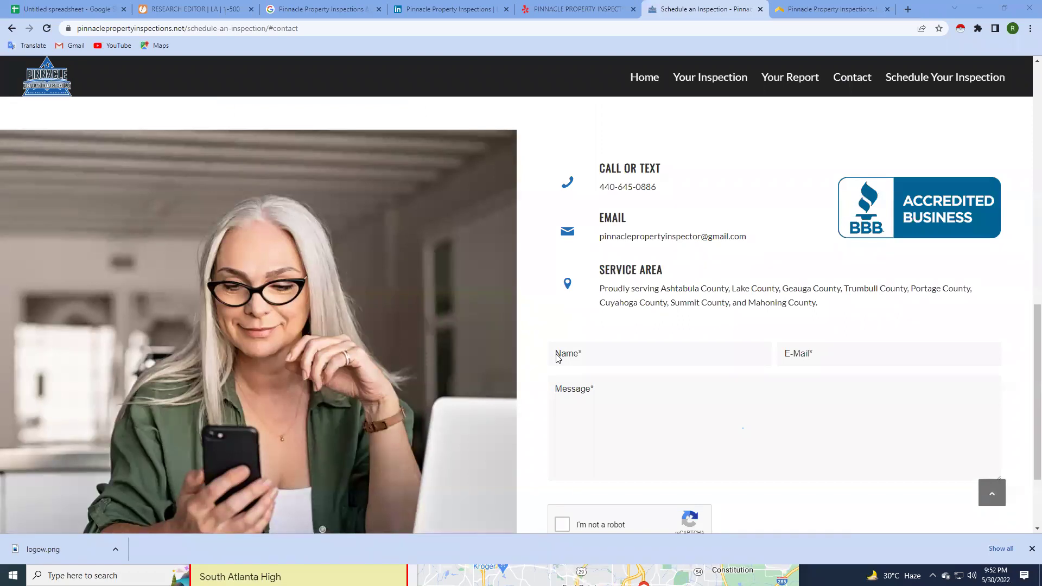
pyautogui.scroll(-3, 556, 357)
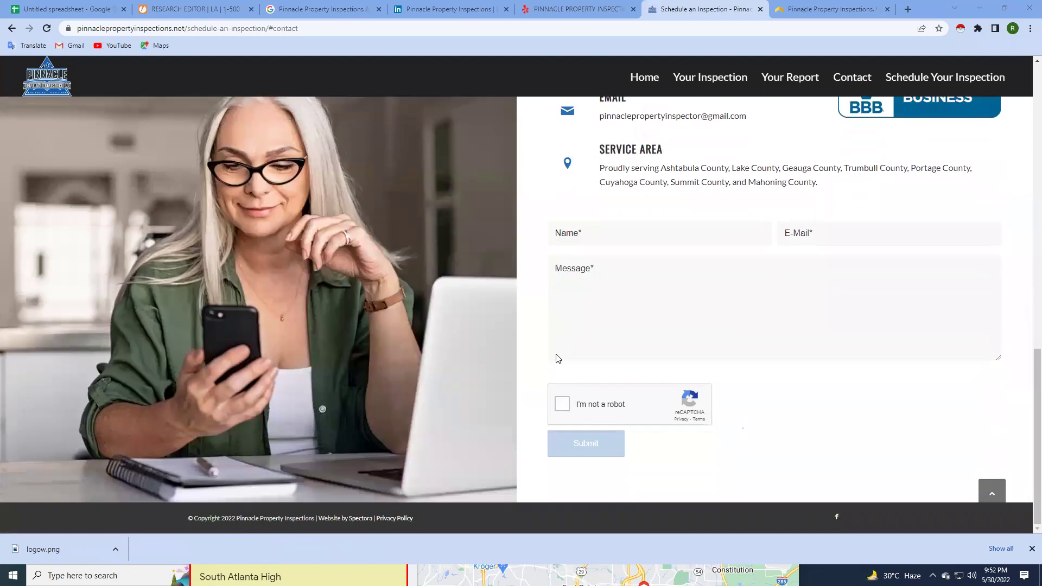
pyautogui.click(223, 7)
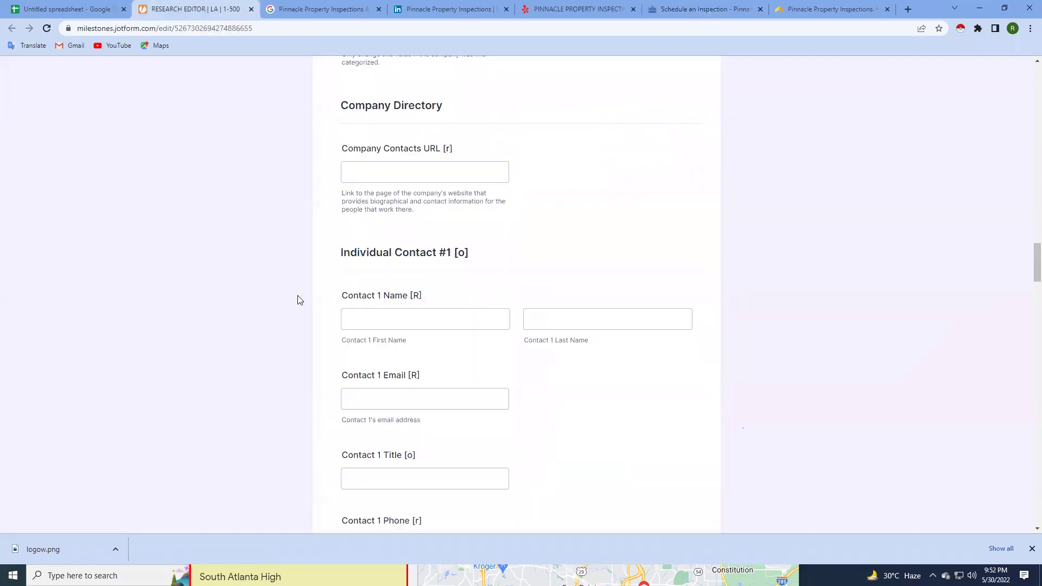
pyautogui.scroll(-6, 556, 412)
pyautogui.scroll(4, 556, 412)
pyautogui.moveTo(1036, 274); pyautogui.dragTo(1036, 87)
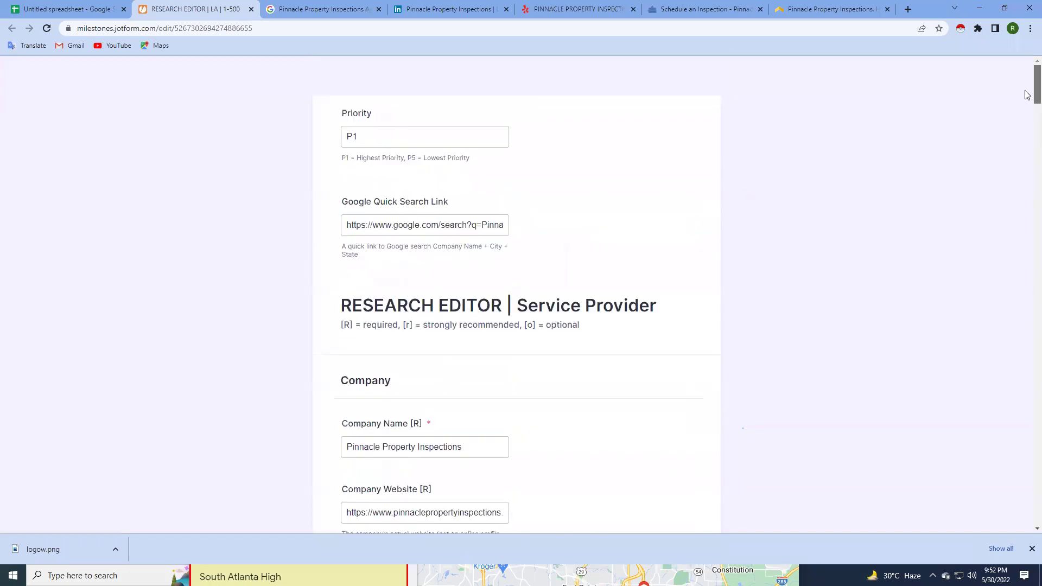
pyautogui.scroll(-6, 458, 250)
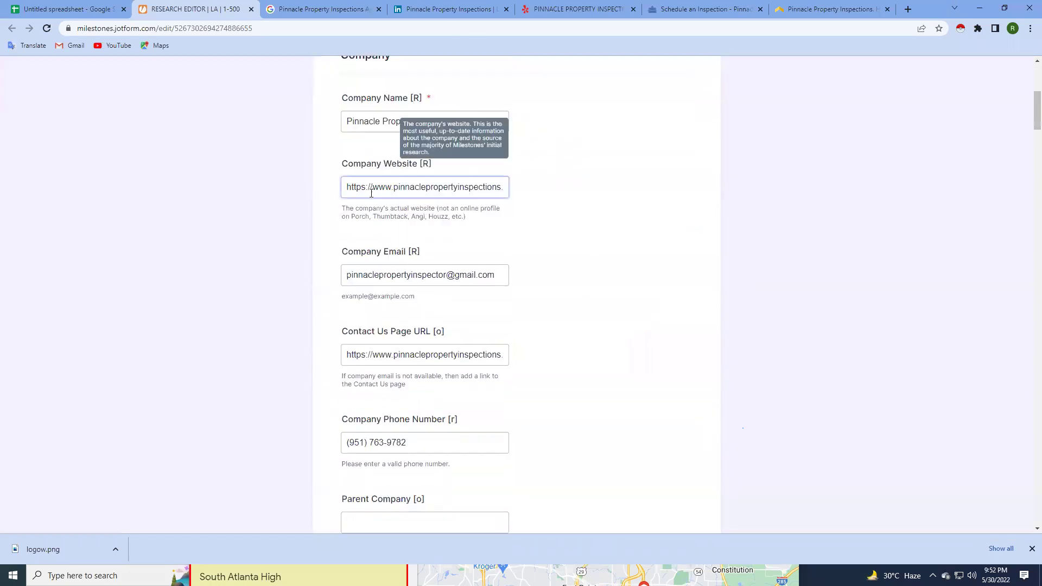
pyautogui.moveTo(1036, 114); pyautogui.dragTo(1028, 232)
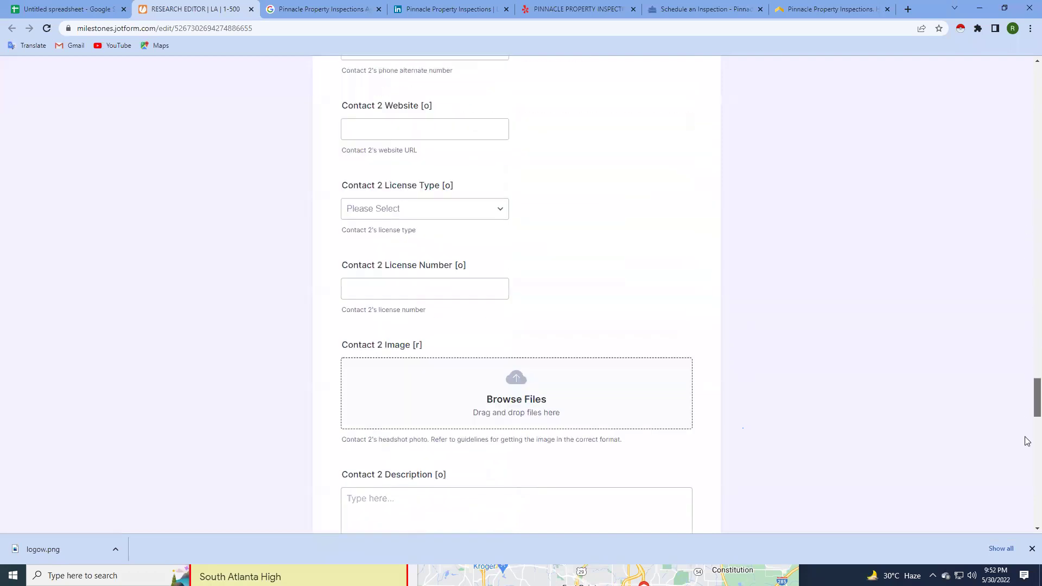
pyautogui.moveTo(1027, 232); pyautogui.dragTo(1033, 502)
pyautogui.scroll(4, 400, 204)
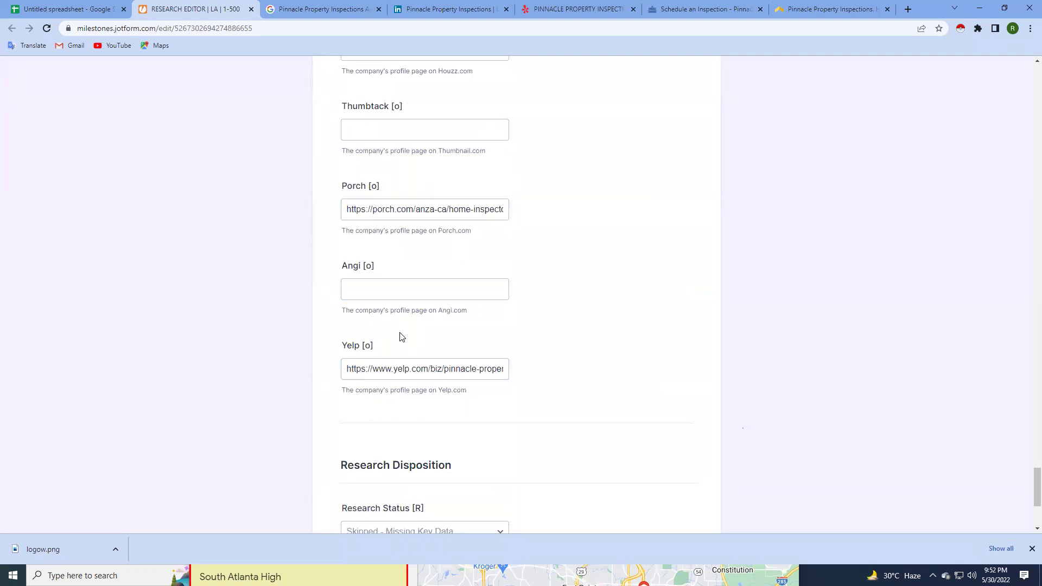
pyautogui.scroll(-4, 397, 326)
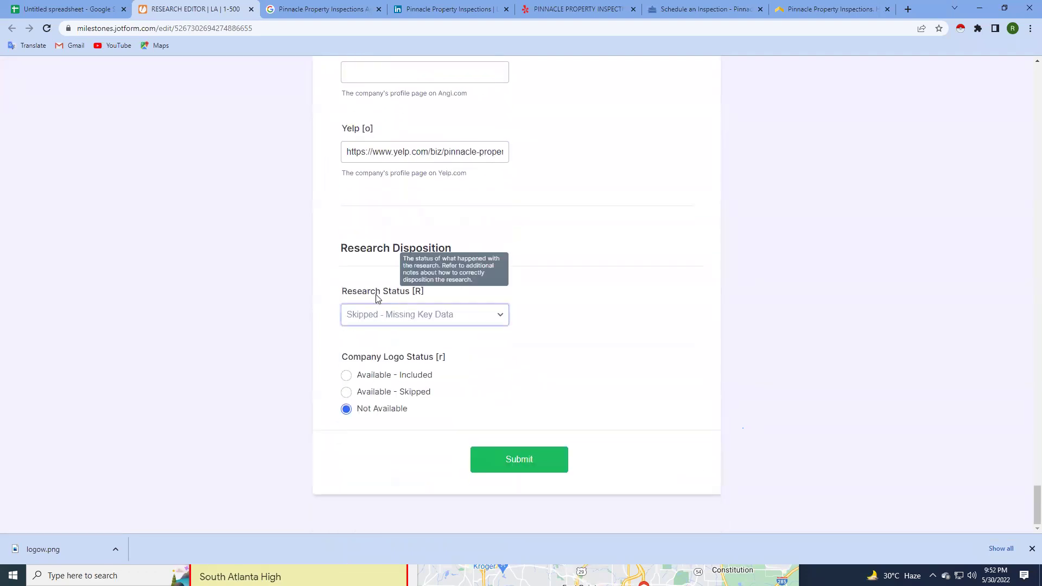
pyautogui.moveTo(340, 248); pyautogui.dragTo(404, 243)
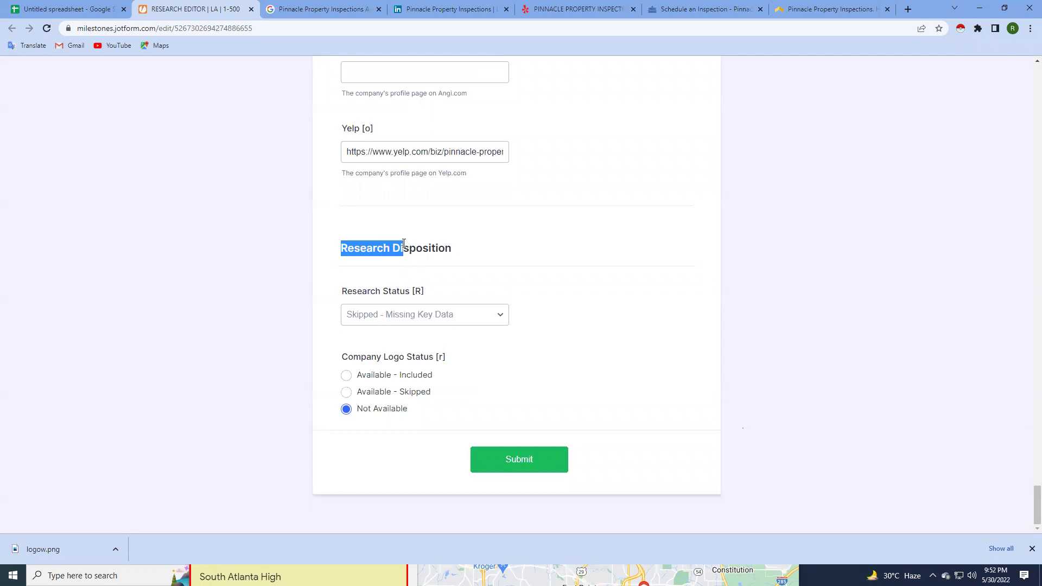
pyautogui.click(359, 249)
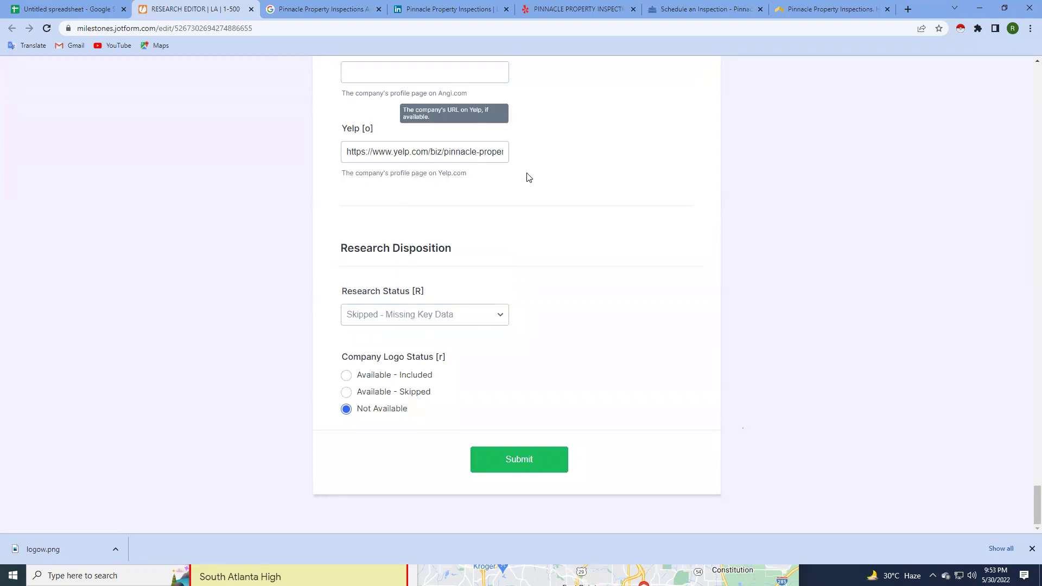
# Set the Research Status to Completed.
pyautogui.click(486, 317)
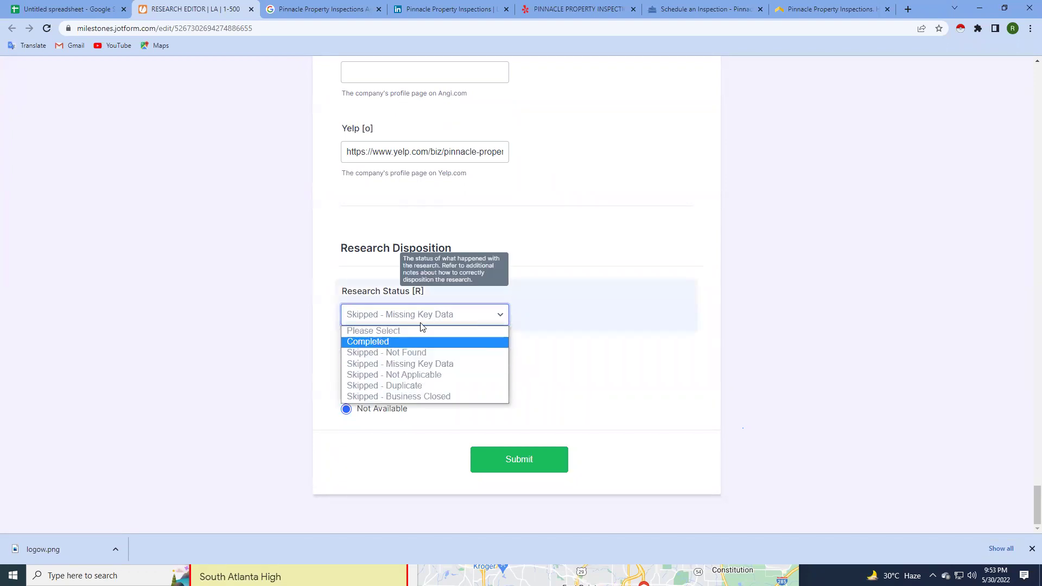
pyautogui.click(426, 342)
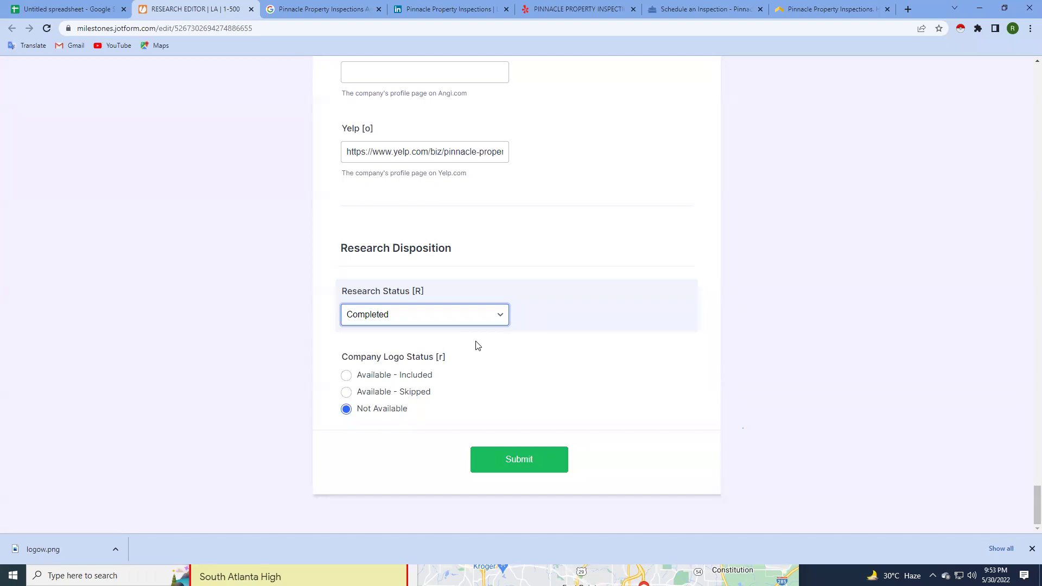
# Glance at Pinnacle's scheduling and contact page, then go back to the Jotform form.
pyautogui.click(700, 9)
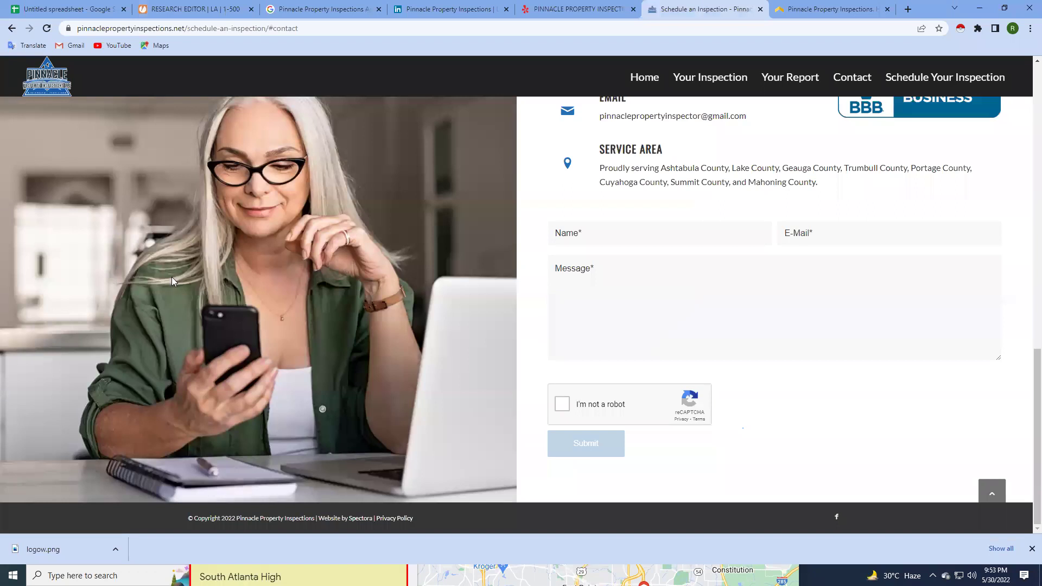
pyautogui.click(177, 7)
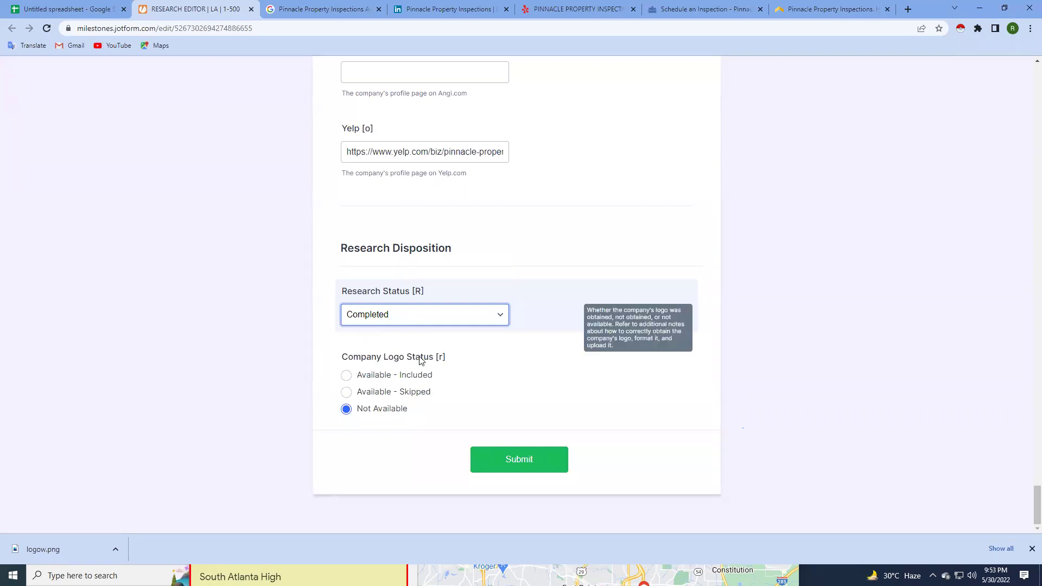
# Mark Pinnacle's logo as Available - Included, submit the entry, decline saving the address, and return to the sheet.
pyautogui.click(347, 376)
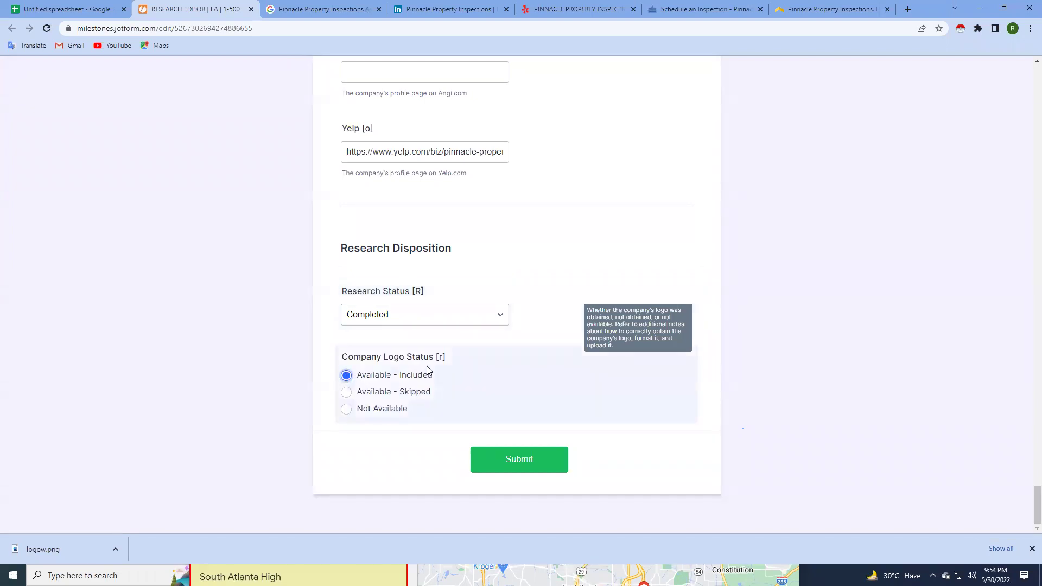
pyautogui.click(518, 461)
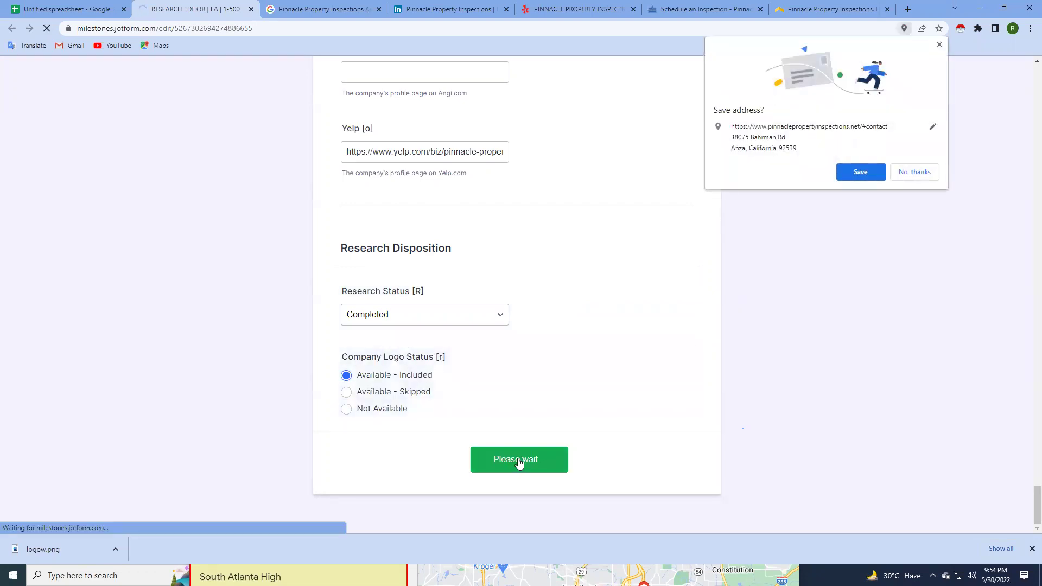
pyautogui.click(915, 172)
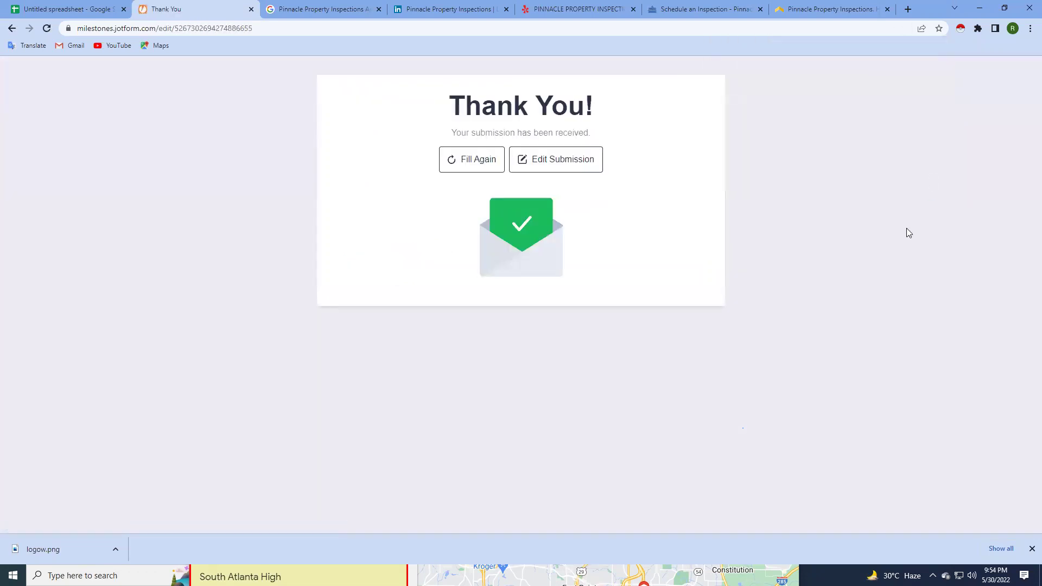
pyautogui.moveTo(461, 107); pyautogui.dragTo(496, 107)
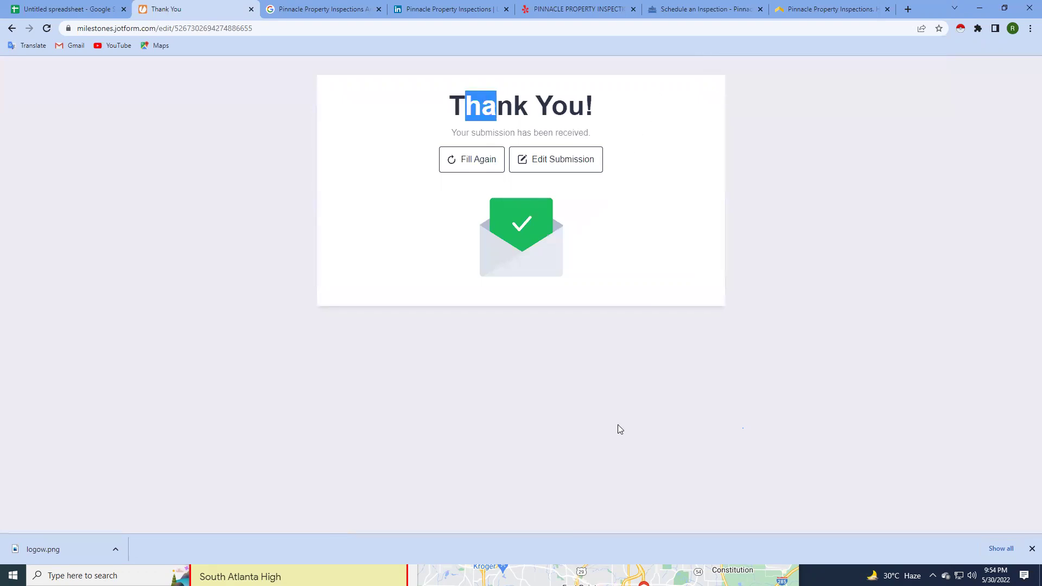
pyautogui.click(34, 5)
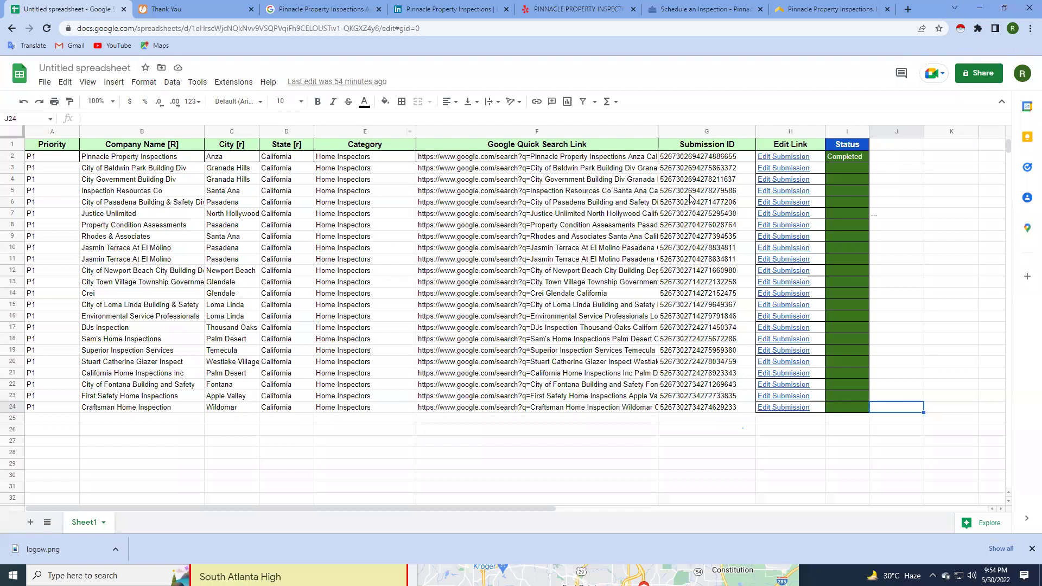
# Verify Pinnacle Property Inspections' Status in I2 reads Completed, then go back to the Thank You page.
pyautogui.click(856, 156)
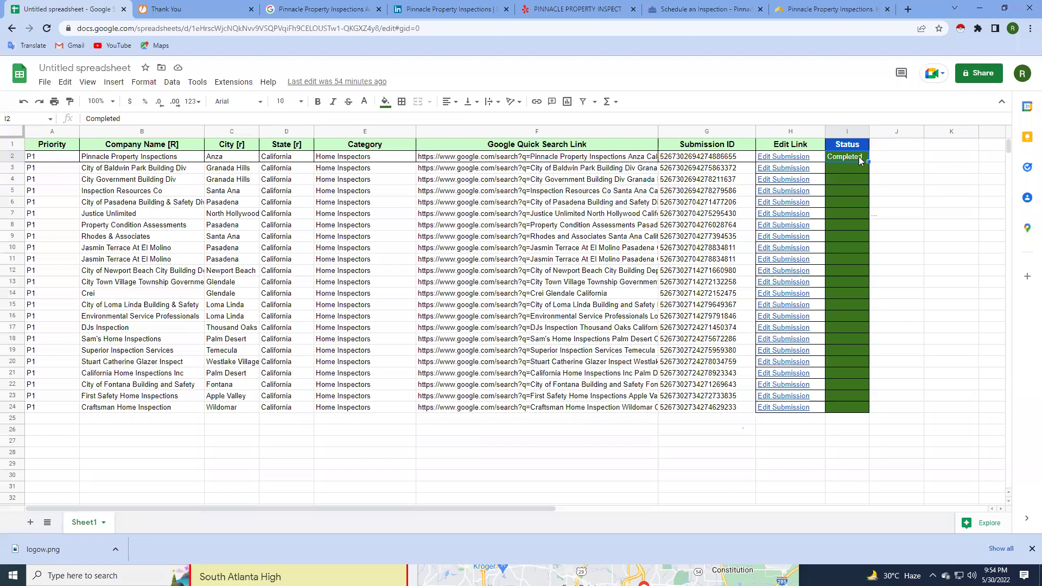
pyautogui.moveTo(784, 156)
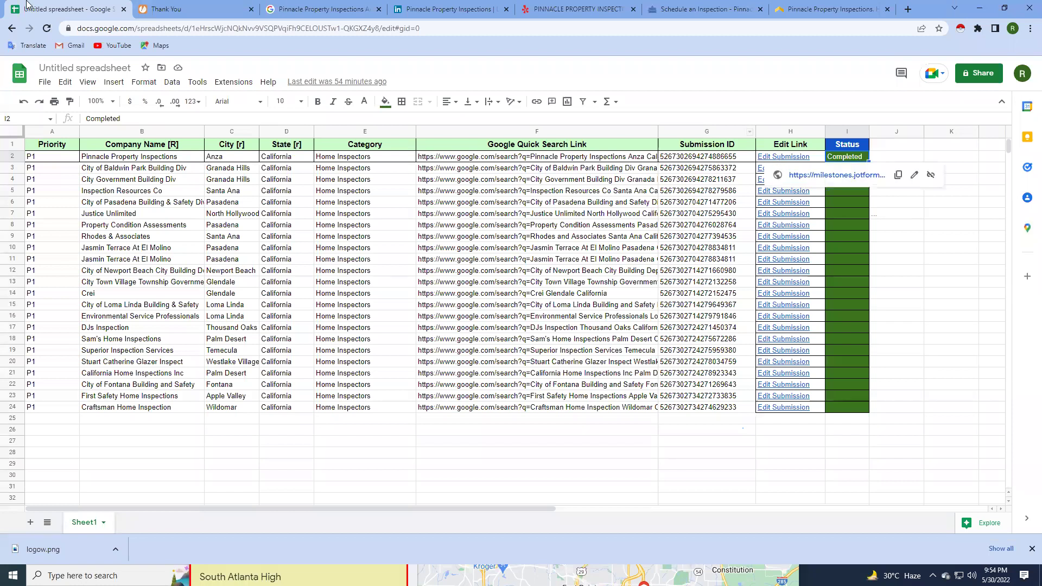
pyautogui.click(119, 158)
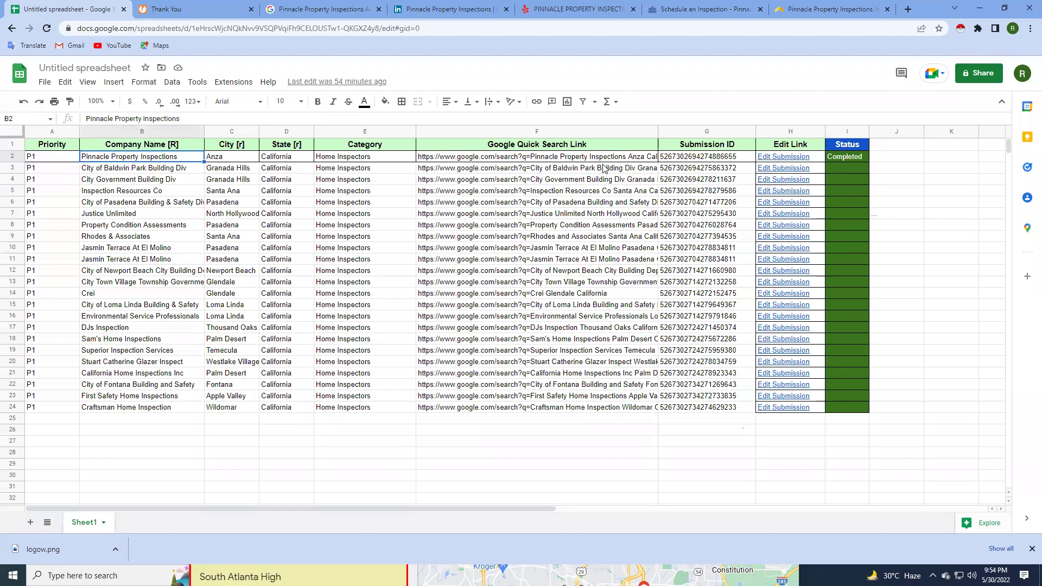
pyautogui.click(845, 157)
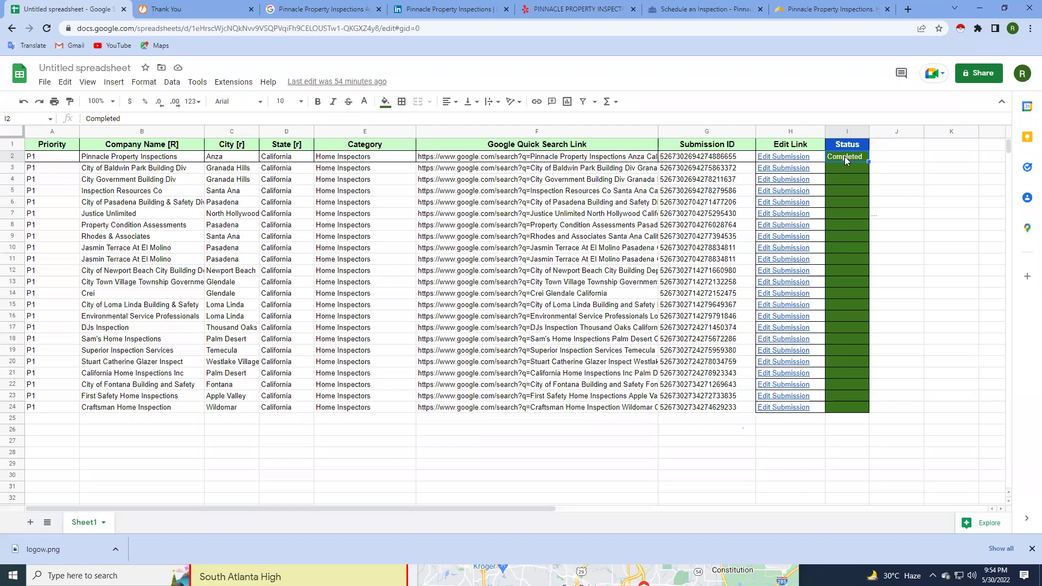
pyautogui.click(239, 10)
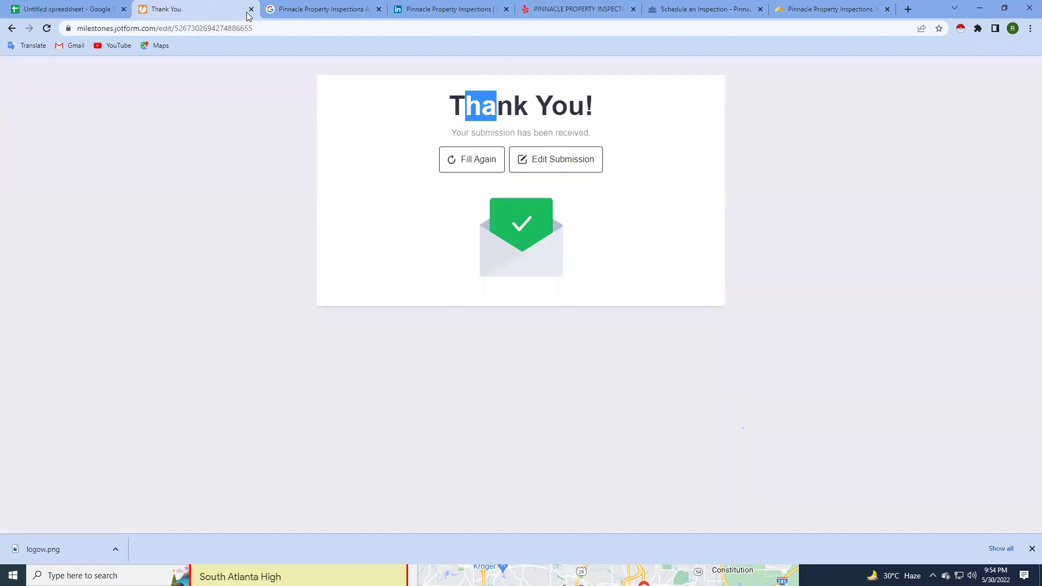
# Close the six finished Pinnacle tabs and pick the Justice Unlimited search link in the sheet.
pyautogui.click(250, 10)
pyautogui.click(251, 9)
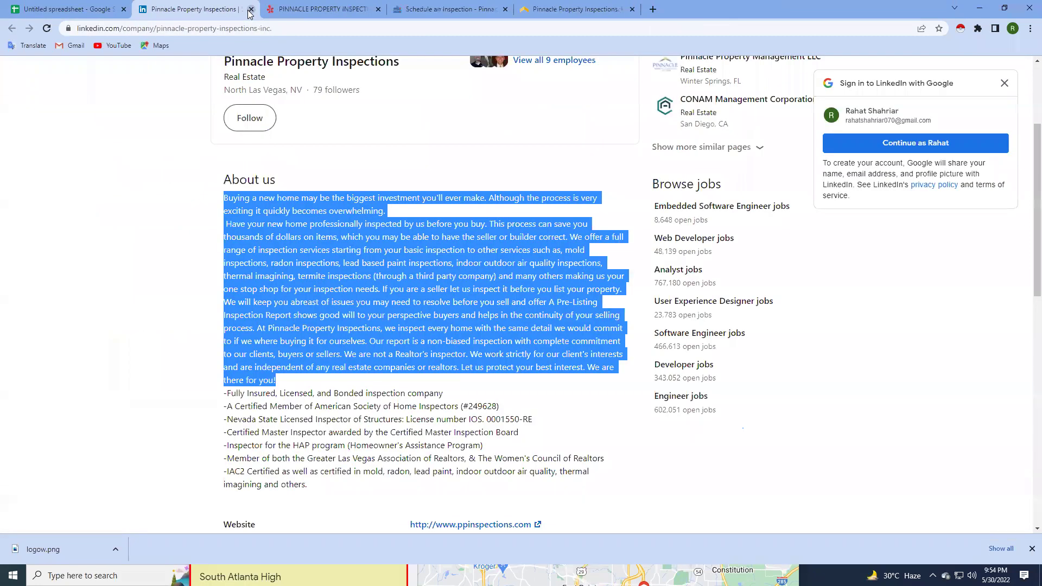
pyautogui.click(251, 9)
pyautogui.click(251, 10)
pyautogui.click(251, 10)
pyautogui.middleClick(187, 10)
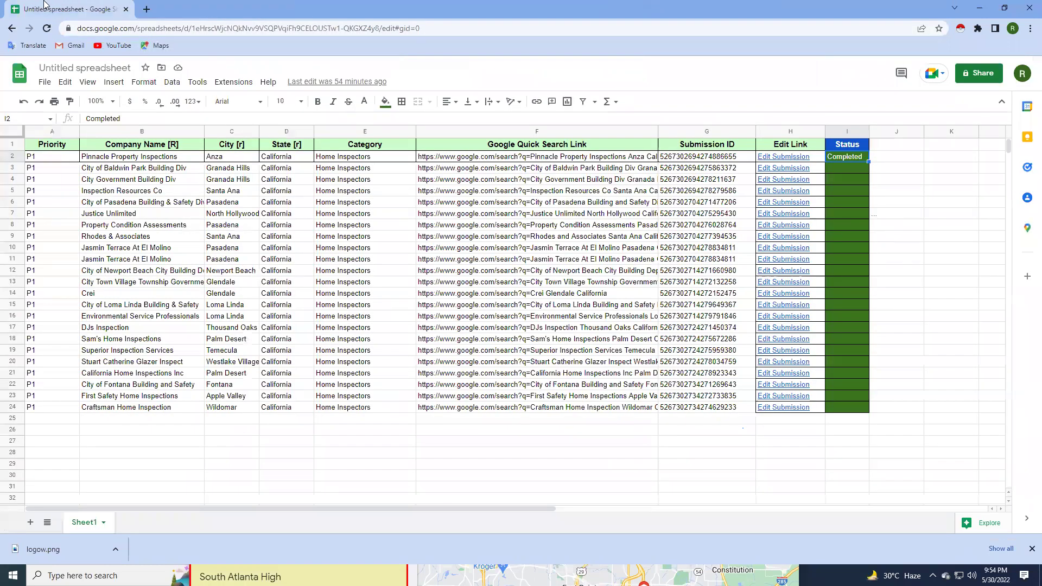
pyautogui.click(591, 172)
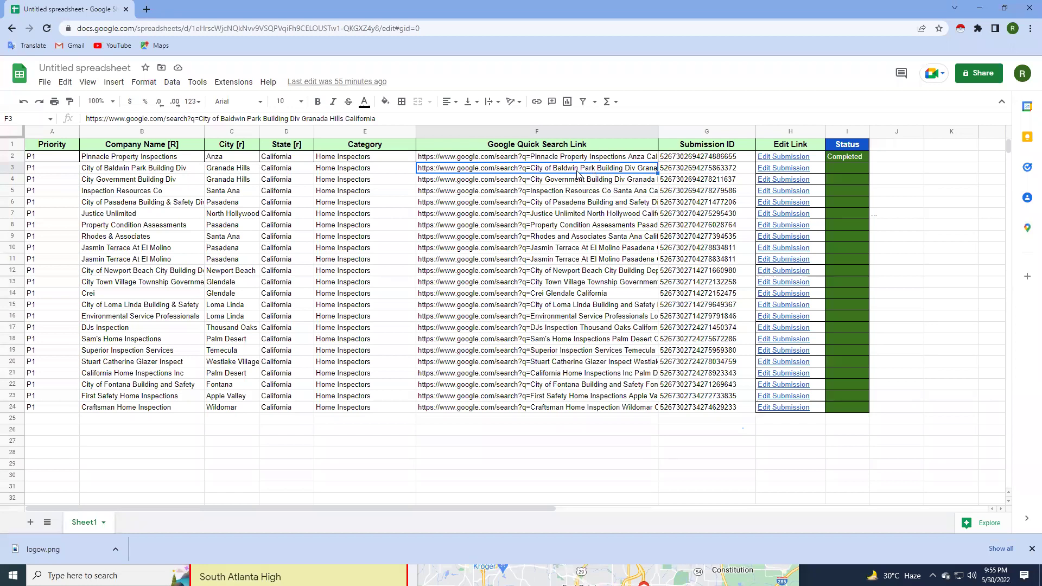
pyautogui.click(619, 214)
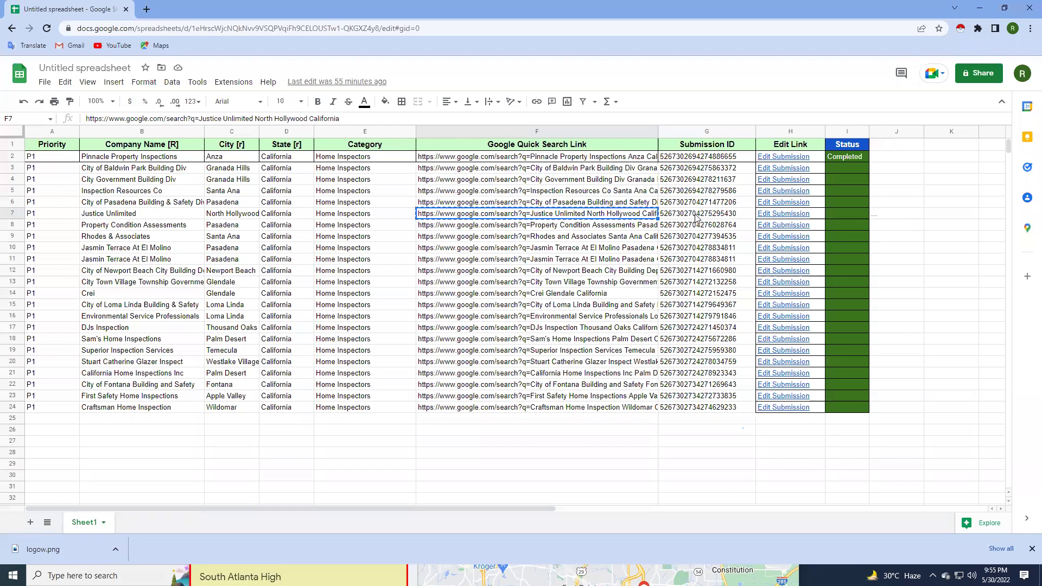
# Open the Justice Unlimited submission for editing and select its Google Quick Search Link.
pyautogui.moveTo(783, 213)
pyautogui.click(812, 234)
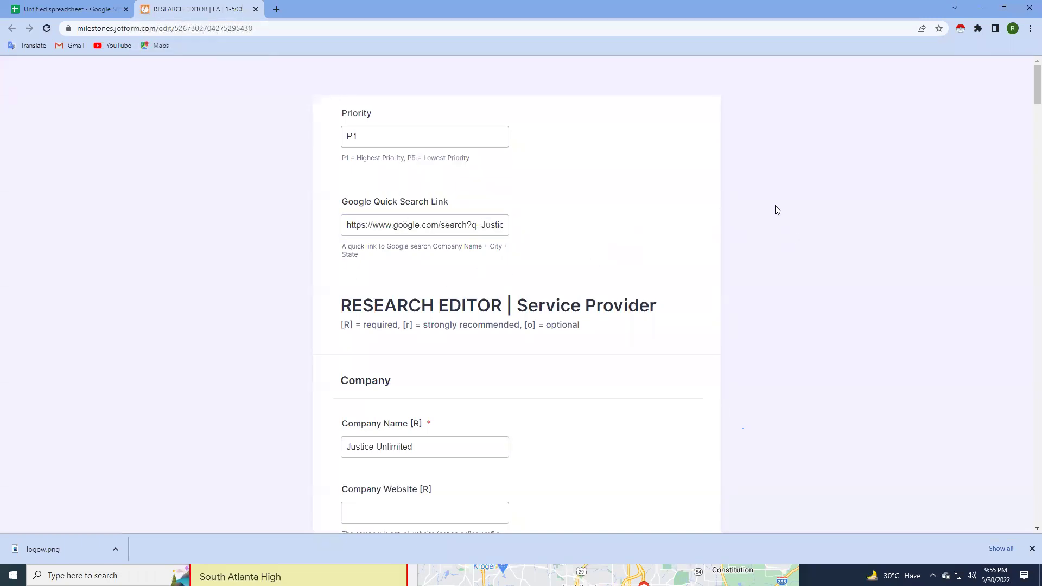
pyautogui.click(361, 202)
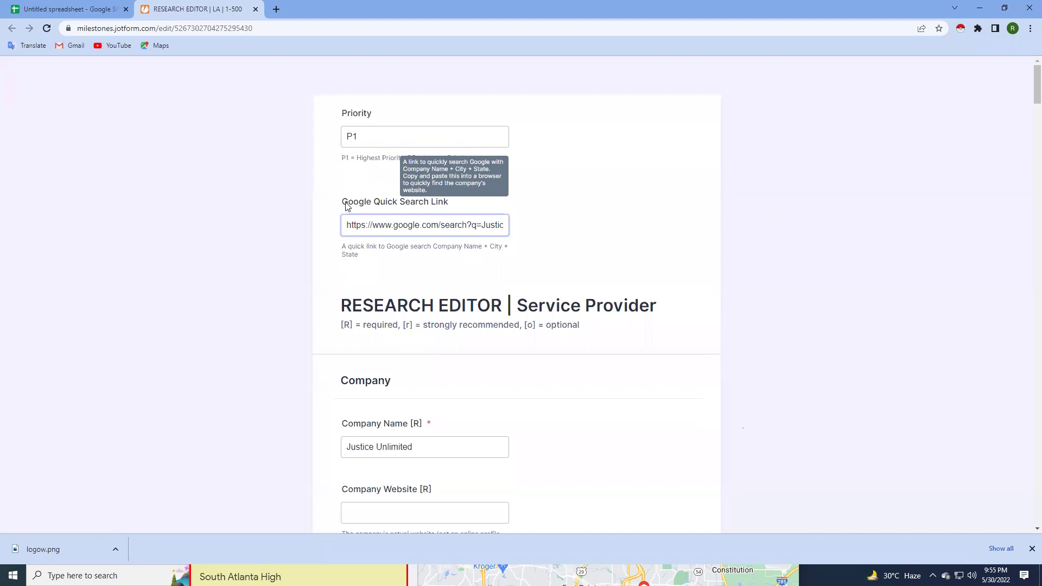
pyautogui.click(348, 228)
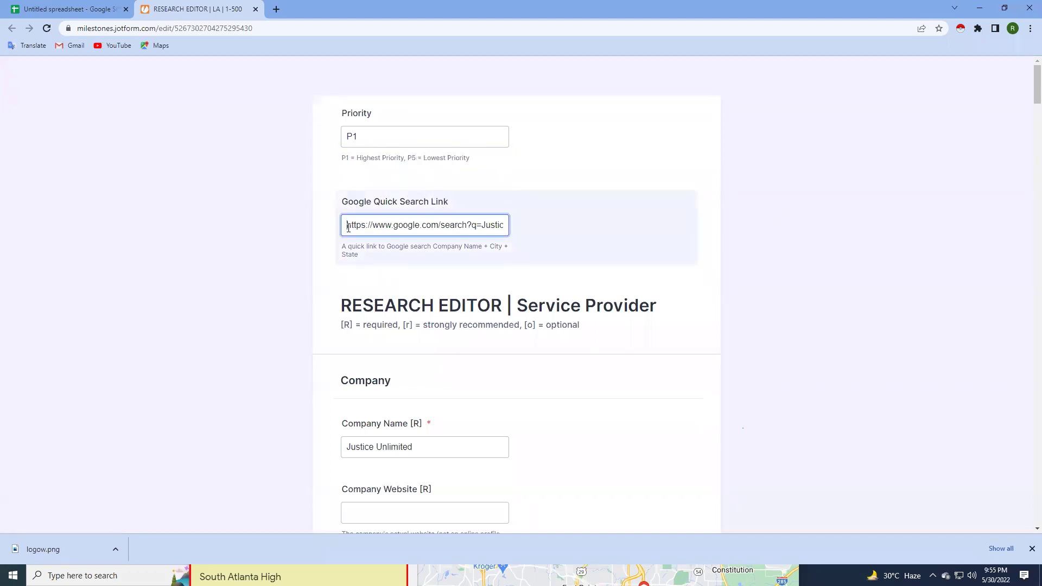
pyautogui.hotkey('ctrl', 'a')
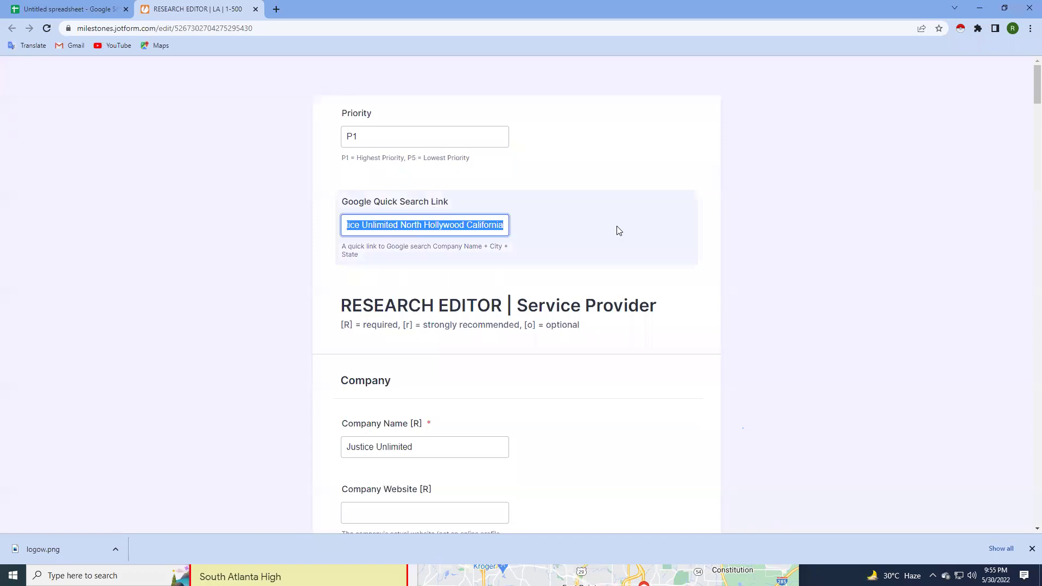
# Run the copied Justice Unlimited North Hollywood California search link in a new tab.
pyautogui.click(276, 9)
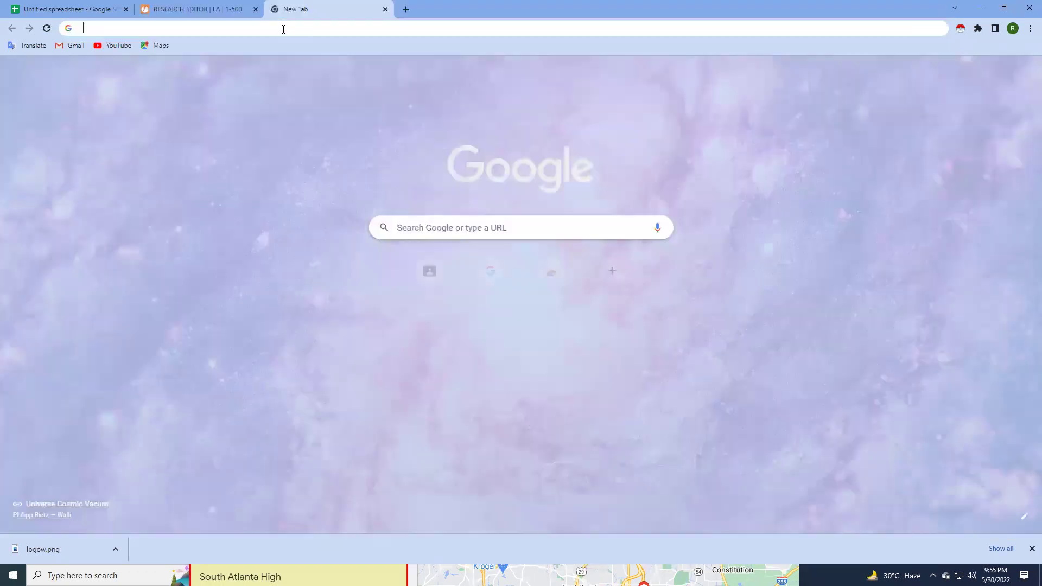
pyautogui.write('Justice Unlimited North Hollywood California')
pyautogui.press('Return')
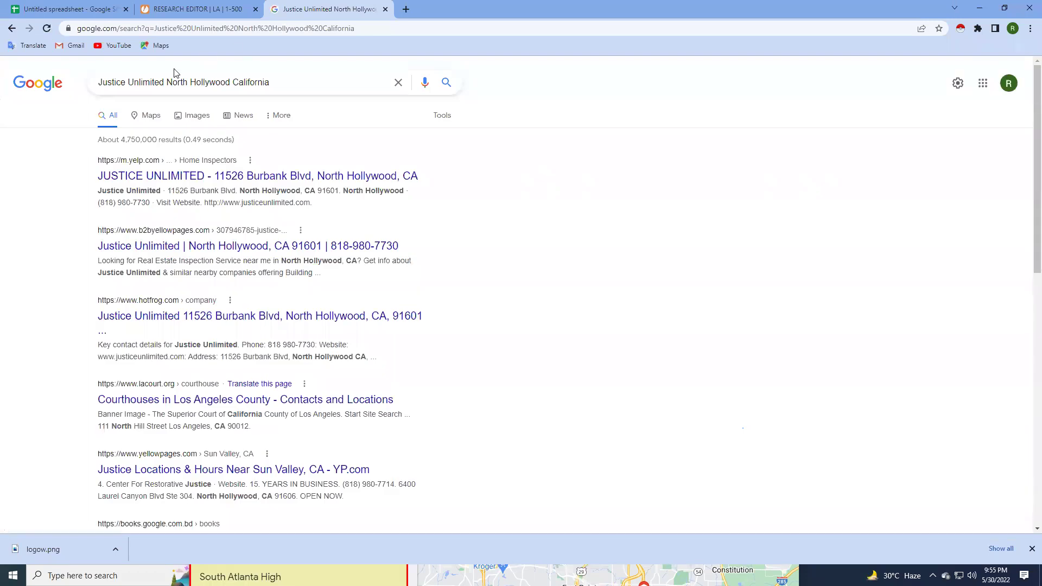
pyautogui.scroll(-4, 358, 202)
pyautogui.scroll(-3, 358, 201)
pyautogui.scroll(-2, 357, 201)
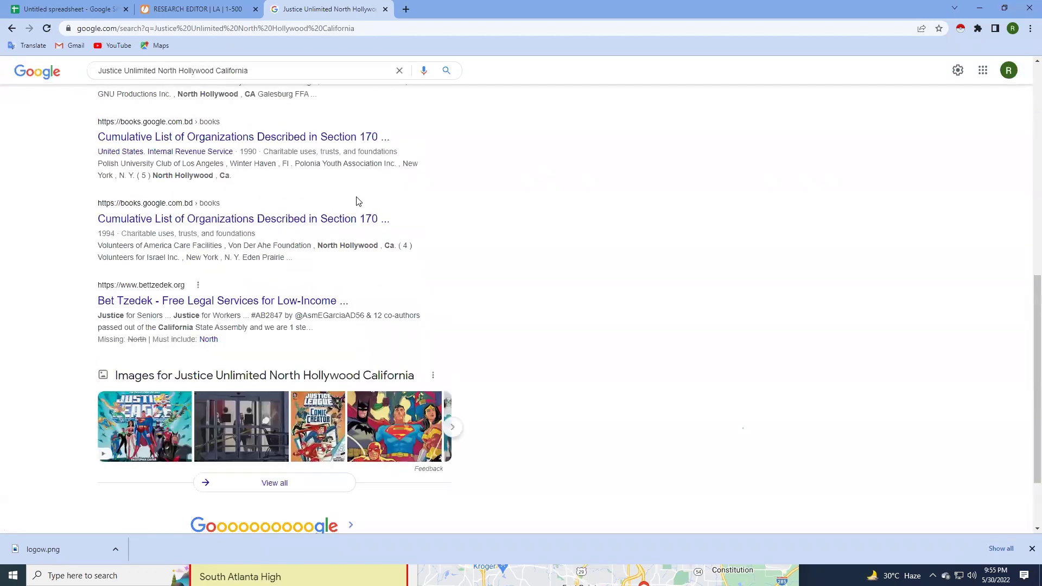
pyautogui.scroll(10, 357, 201)
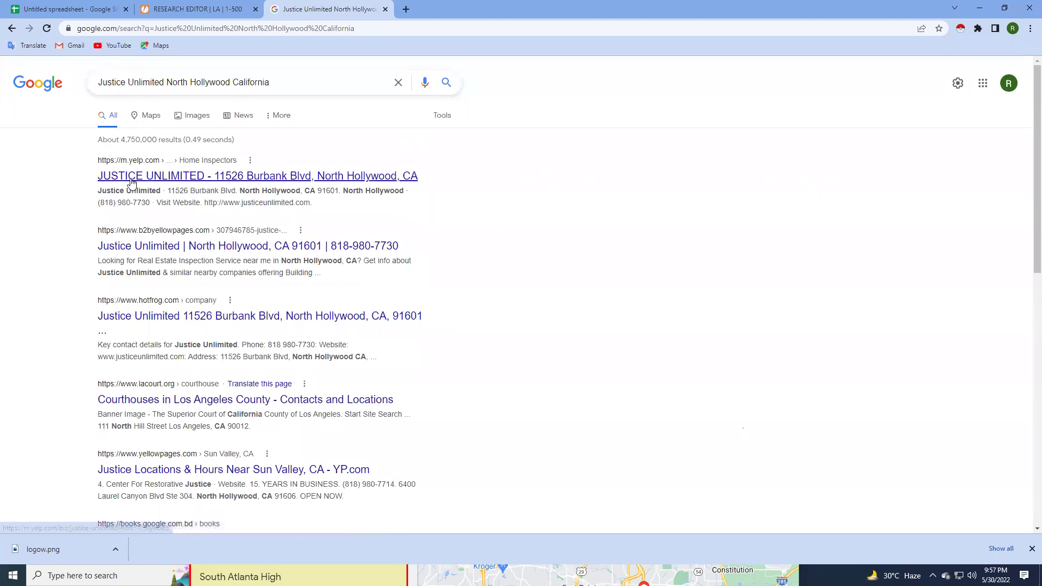
# Open the Justice Unlimited Yelp result in a new tab and scan the remaining results.
pyautogui.rightClick(179, 177)
pyautogui.click(207, 183)
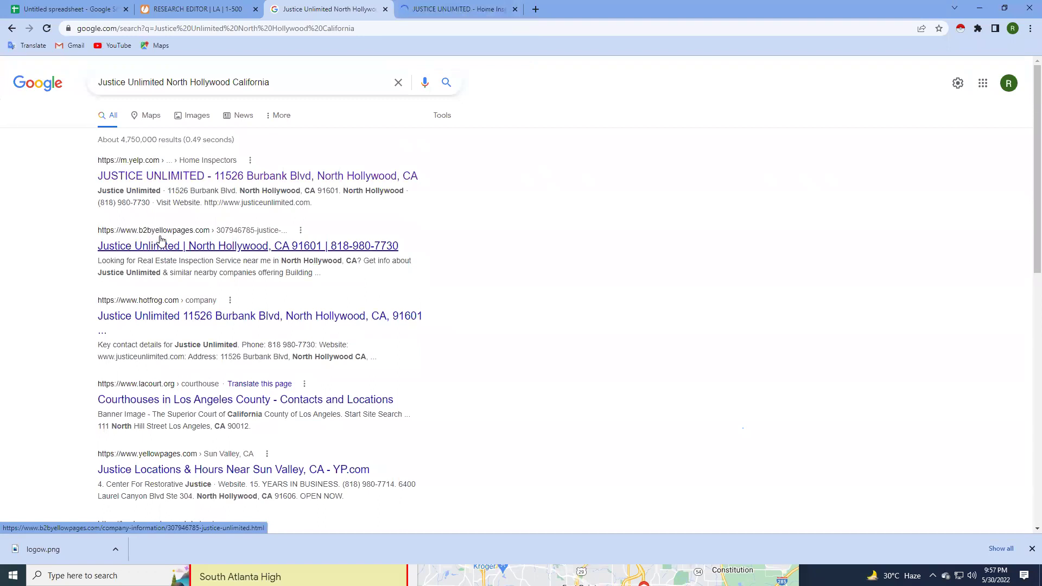
pyautogui.scroll(-1, 160, 240)
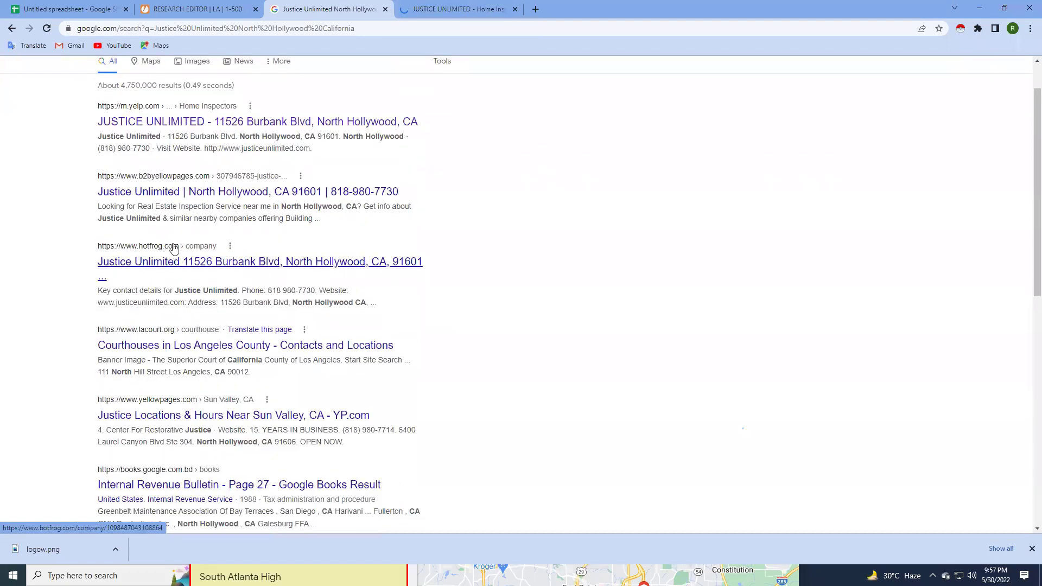
pyautogui.scroll(-1, 178, 257)
pyautogui.scroll(-2, 225, 230)
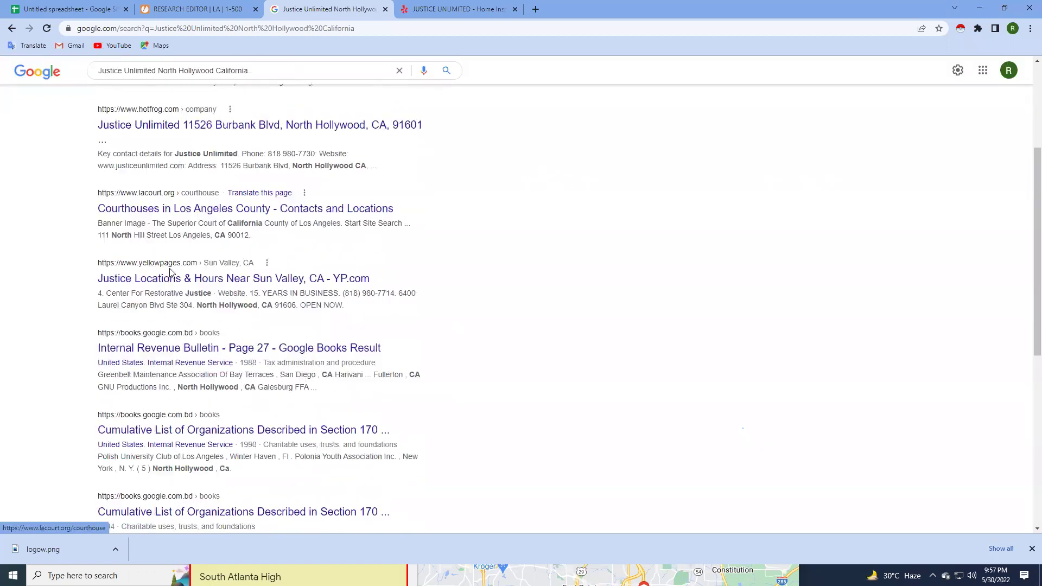
pyautogui.scroll(-1, 179, 255)
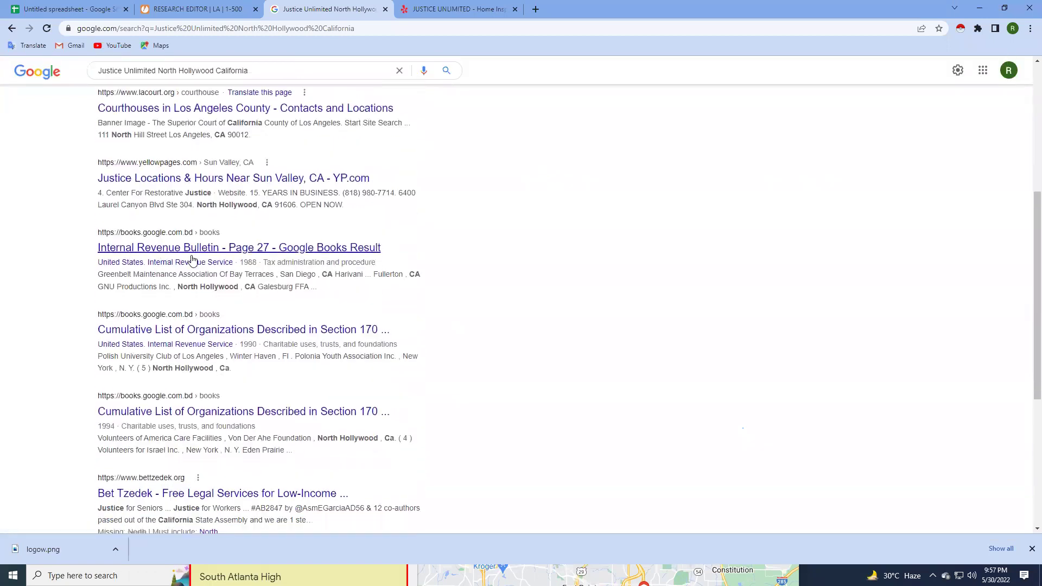
pyautogui.scroll(-2, 141, 261)
pyautogui.scroll(-1, 209, 232)
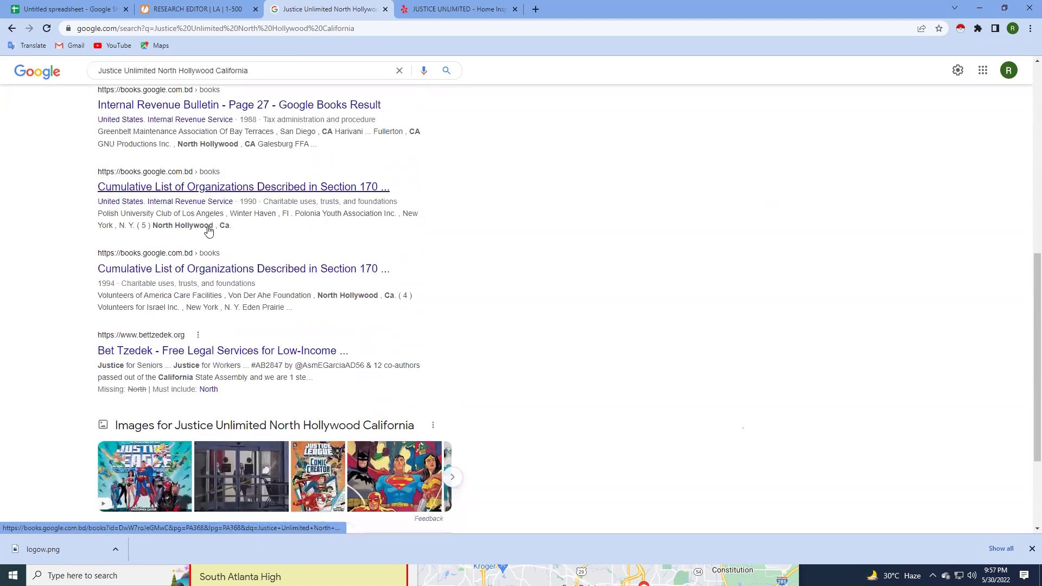
pyautogui.scroll(-1, 182, 259)
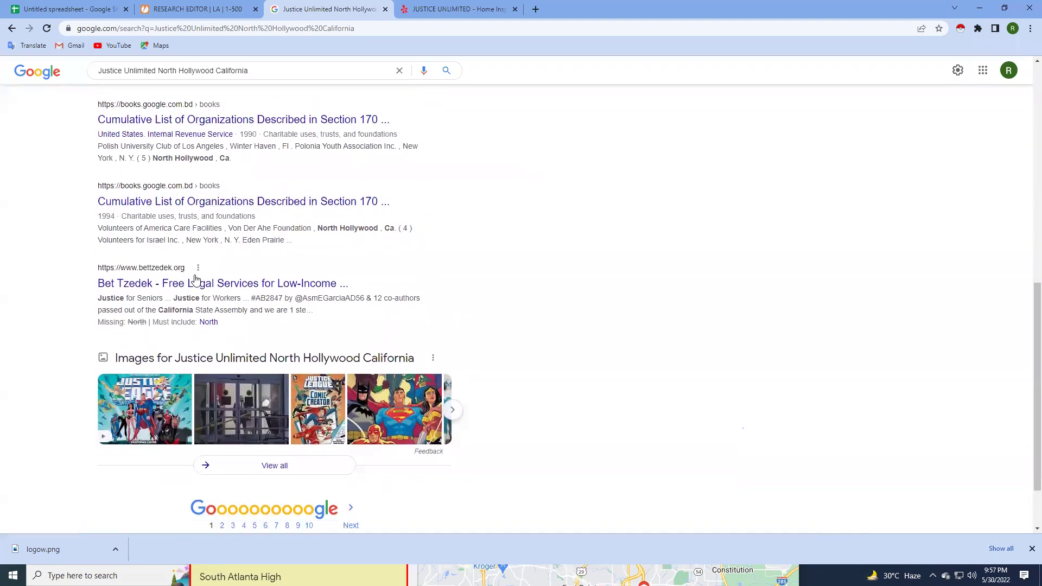
pyautogui.scroll(-2, 200, 281)
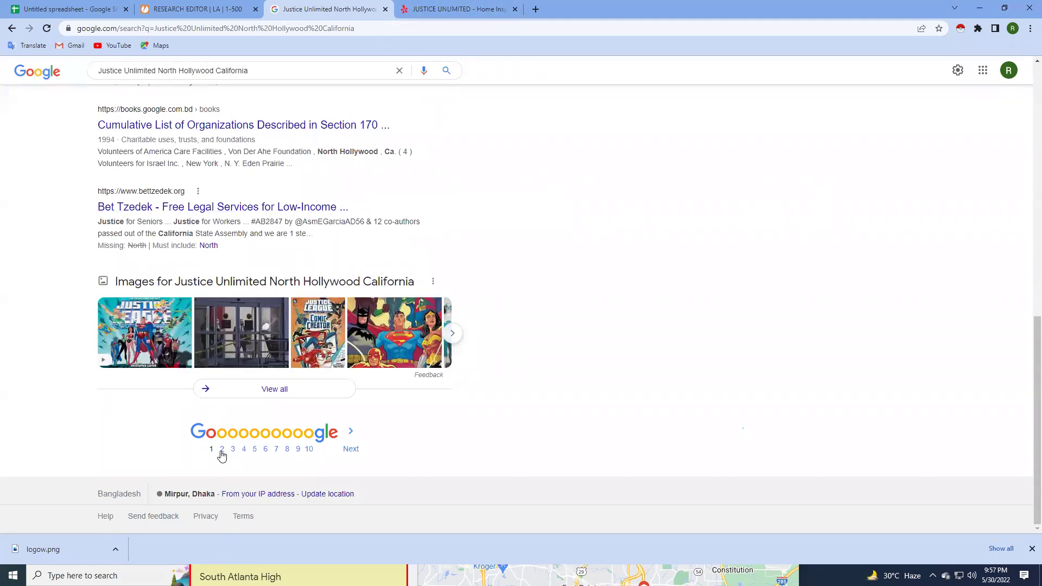
# Review the second page of search results, then return to the first page.
pyautogui.click(222, 451)
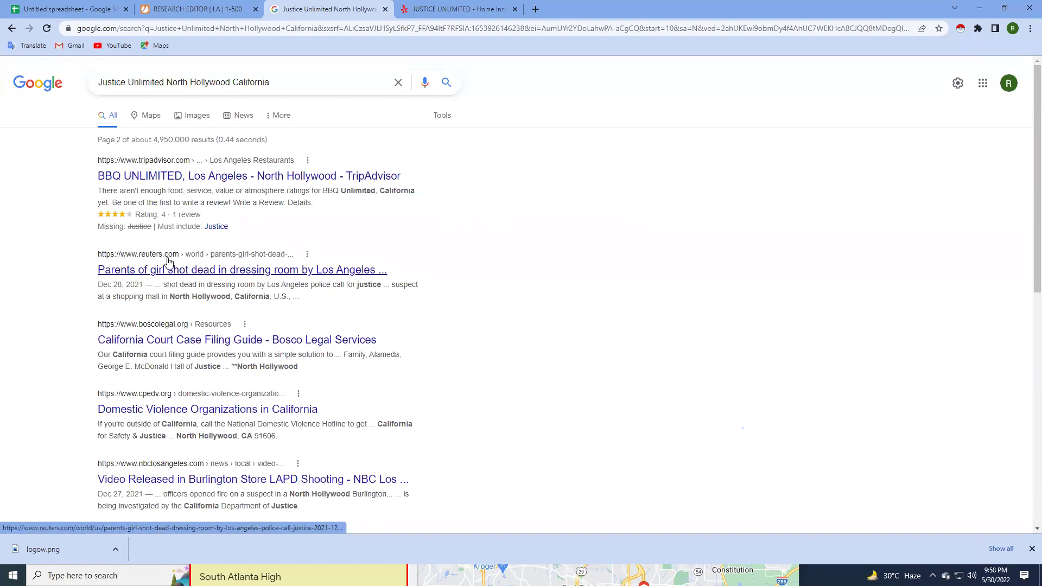
pyautogui.scroll(-2, 168, 262)
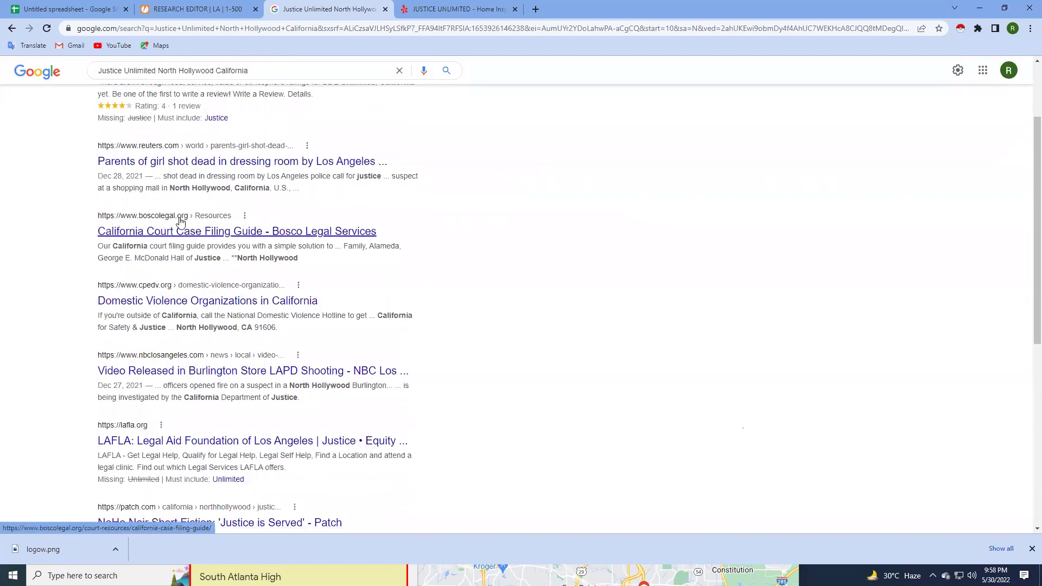
pyautogui.scroll(-2, 181, 221)
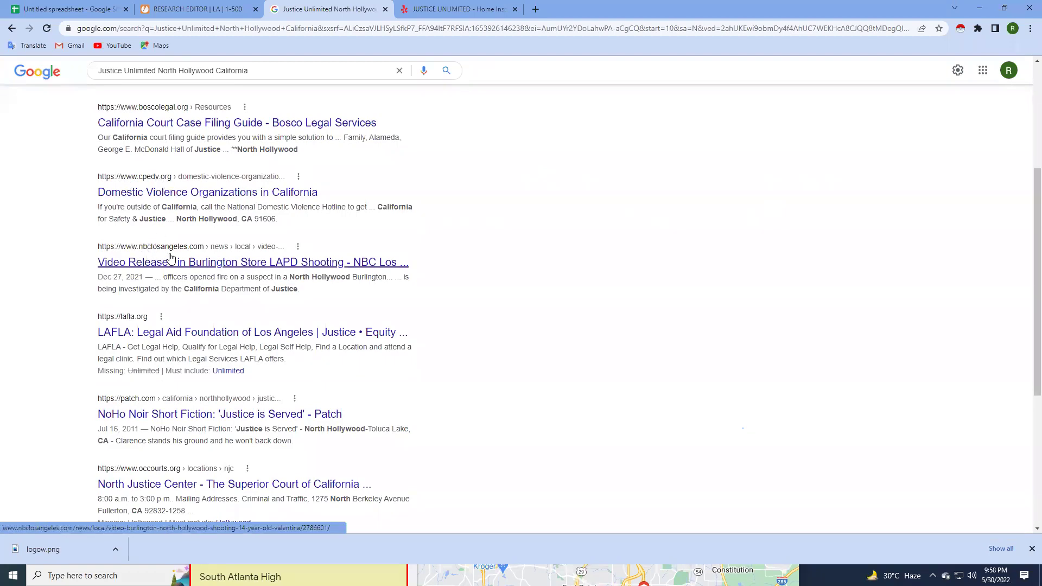
pyautogui.scroll(-2, 170, 257)
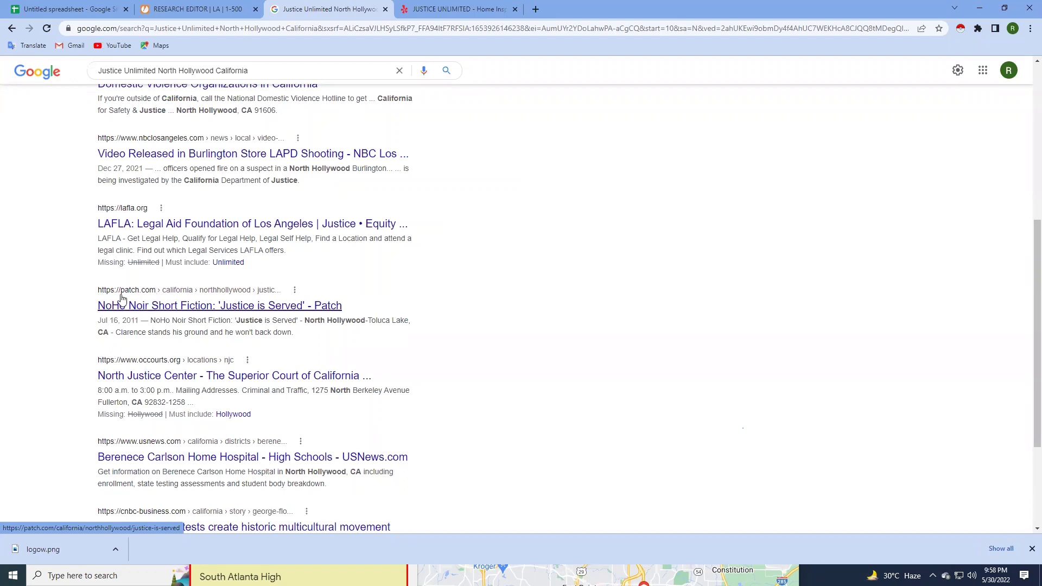
pyautogui.scroll(-2, 135, 282)
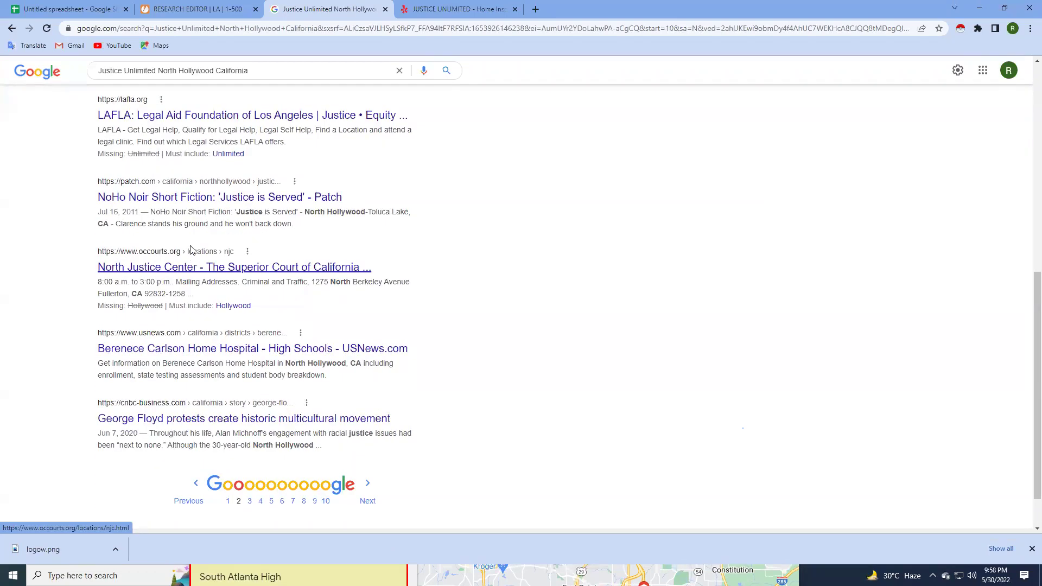
pyautogui.scroll(-1, 193, 255)
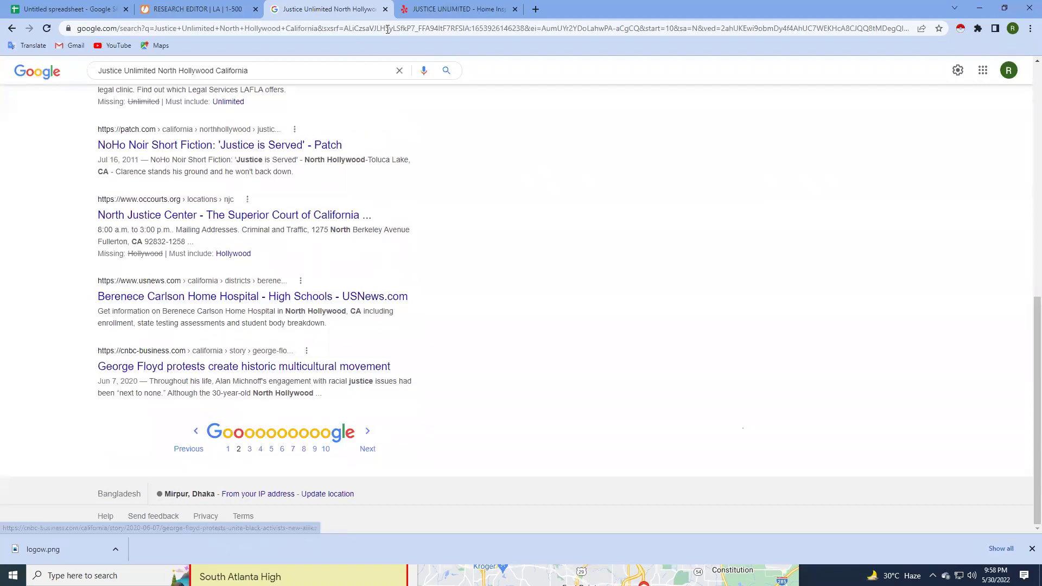
pyautogui.click(228, 449)
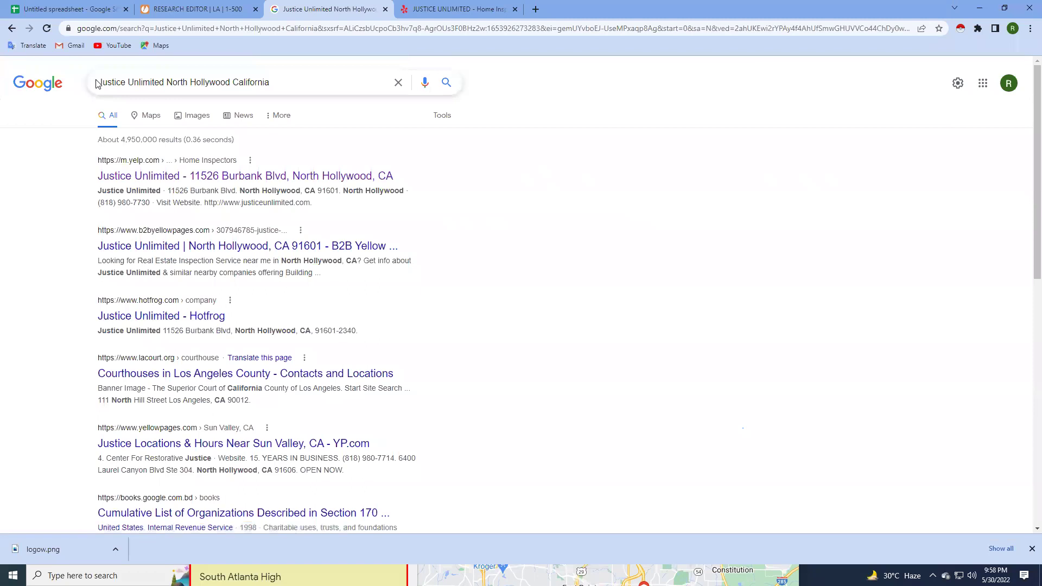
# Take the Justice Unlimited Yelp page's web address from its tab.
pyautogui.hotkey('ctrl', 'a')
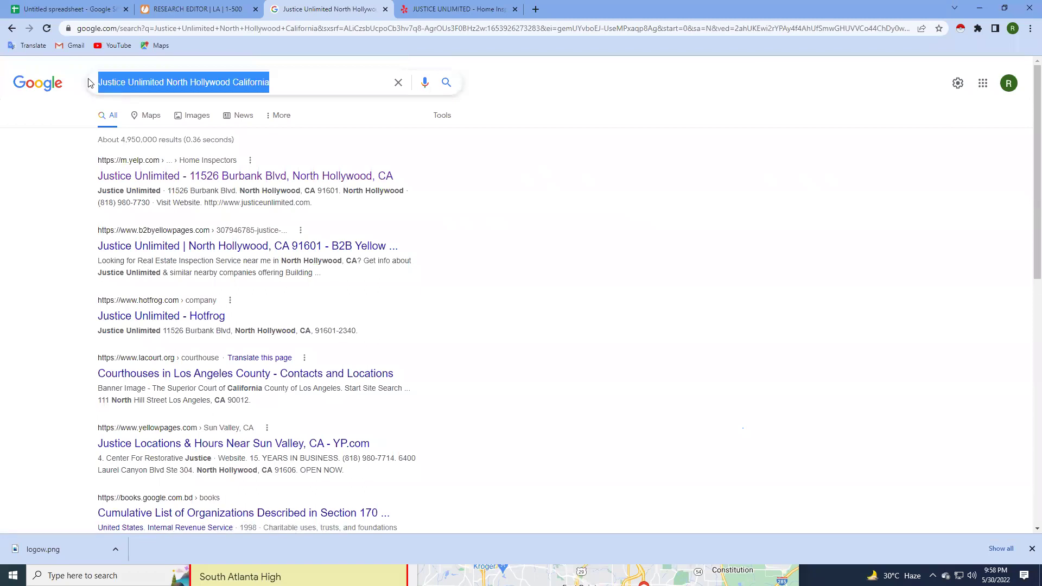
pyautogui.click(461, 9)
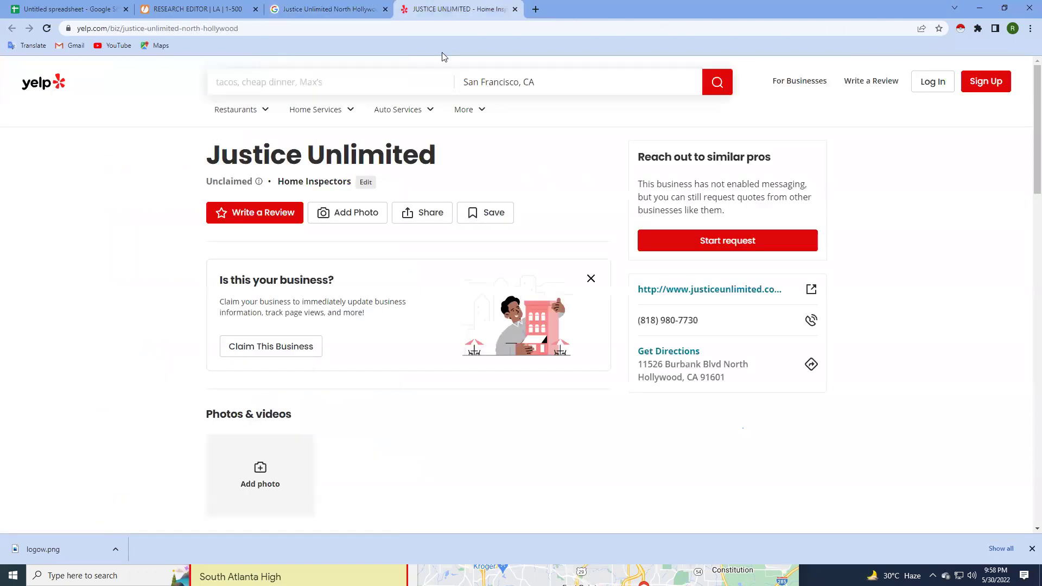
pyautogui.click(70, 28)
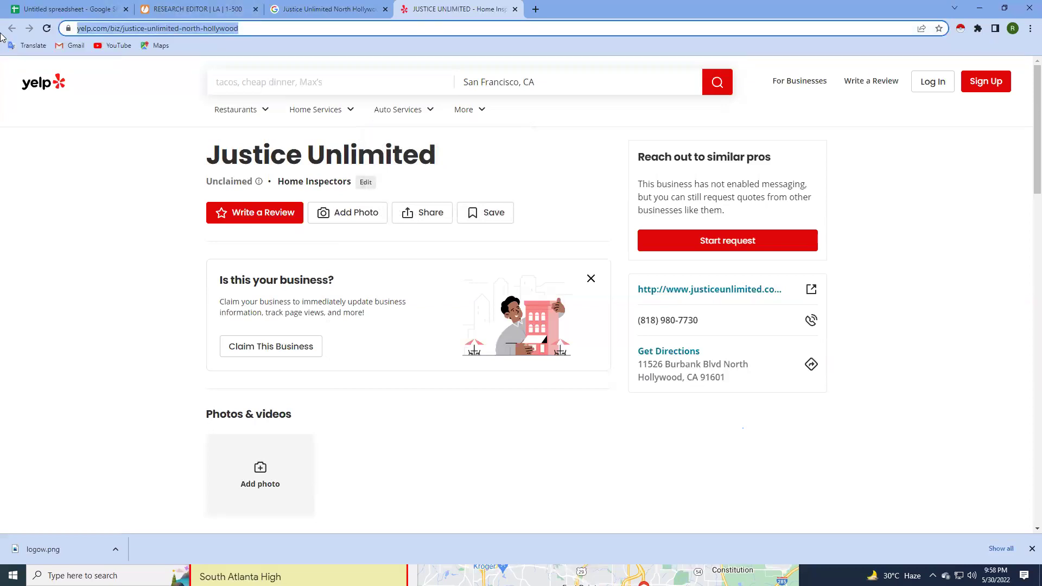
pyautogui.click(211, 9)
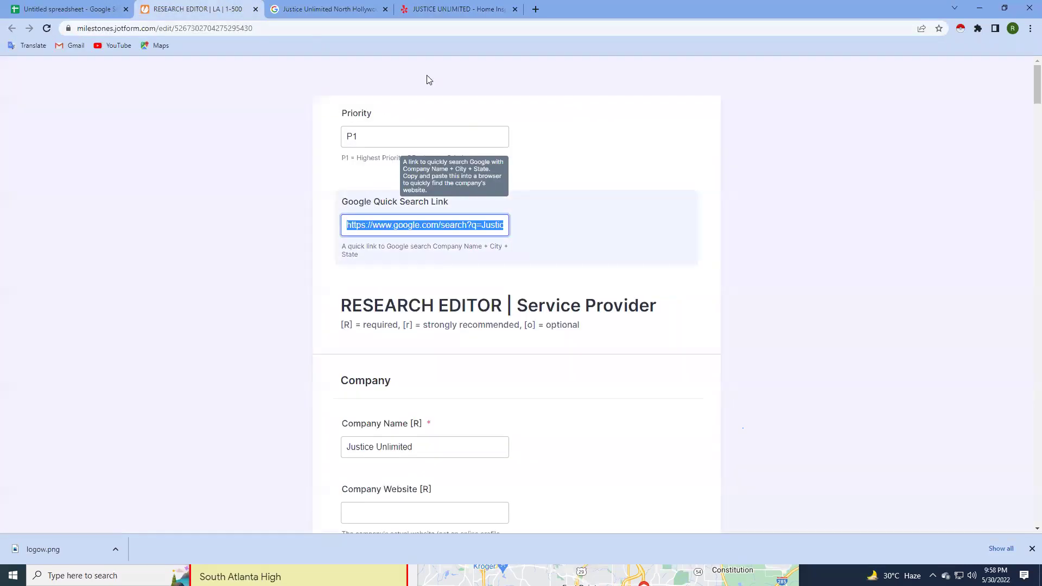
pyautogui.click(476, 224)
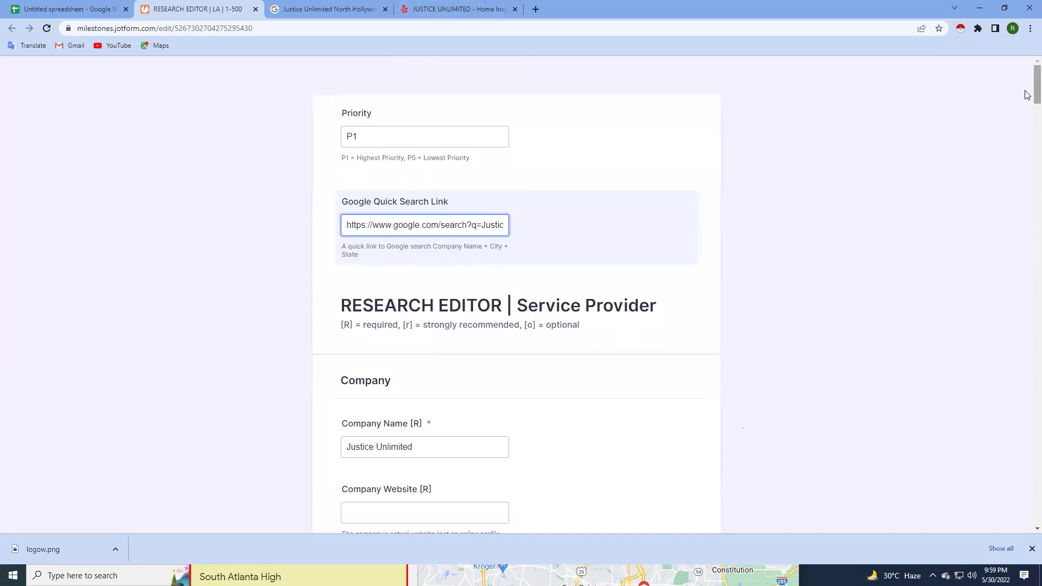
pyautogui.moveTo(1028, 95); pyautogui.dragTo(1028, 507)
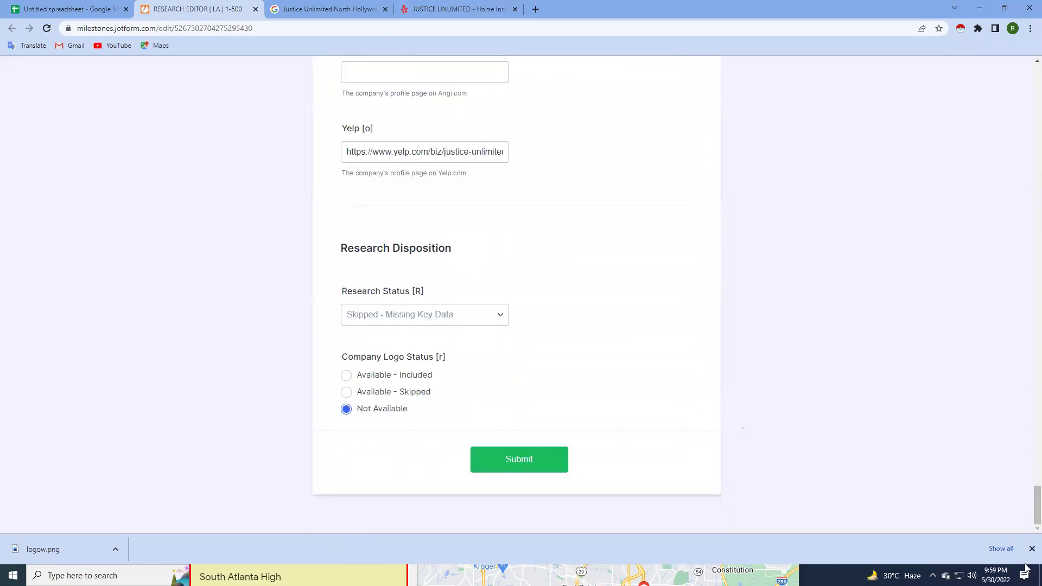
pyautogui.moveTo(349, 152); pyautogui.dragTo(649, 157)
pyautogui.hotkey('ctrl', 'c')
pyautogui.press('BackSpace')
pyautogui.hotkey('ctrl', 'v')
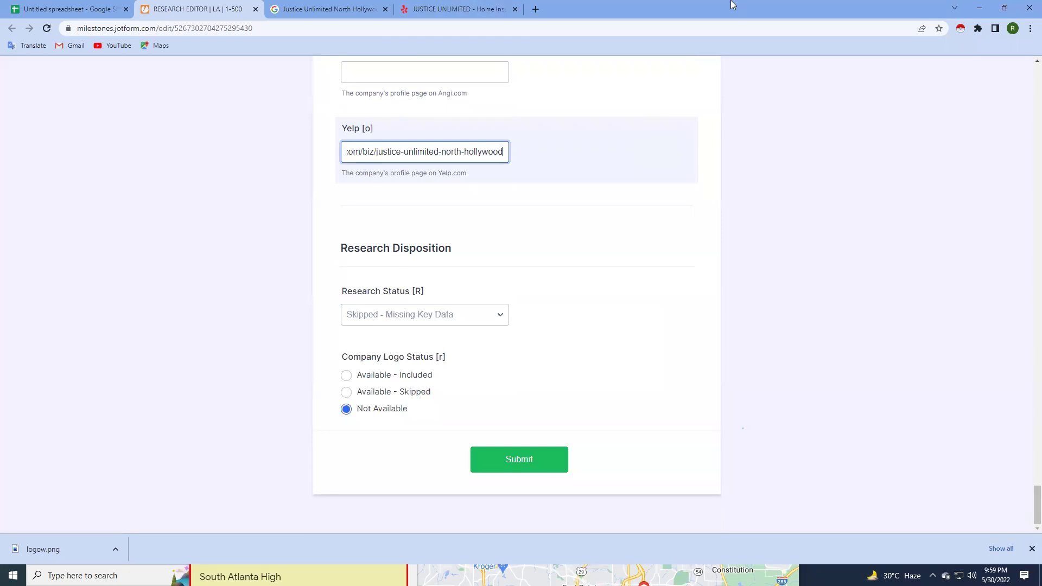
pyautogui.click(456, 9)
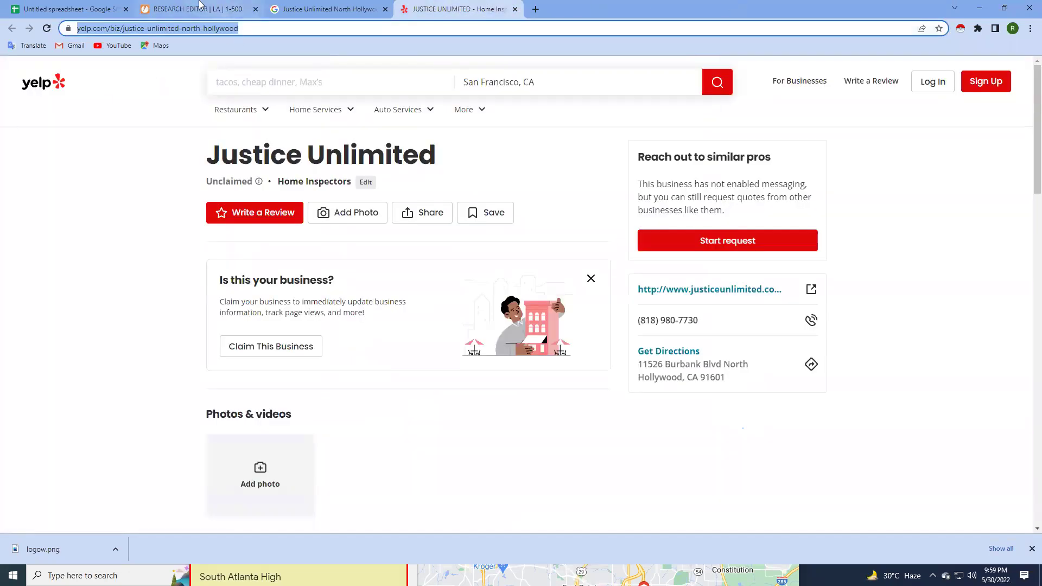
pyautogui.click(242, 11)
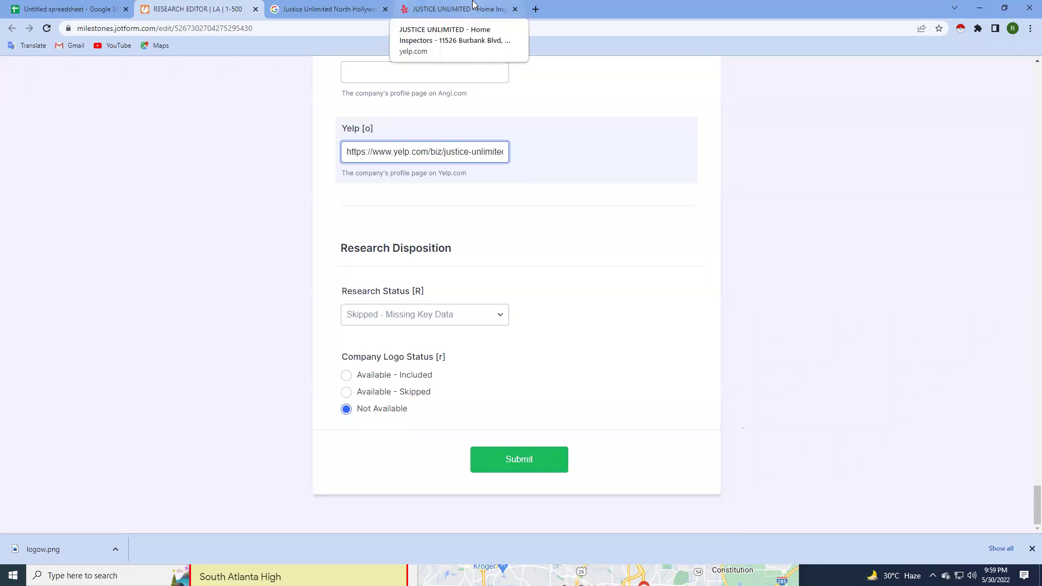
pyautogui.click(474, 5)
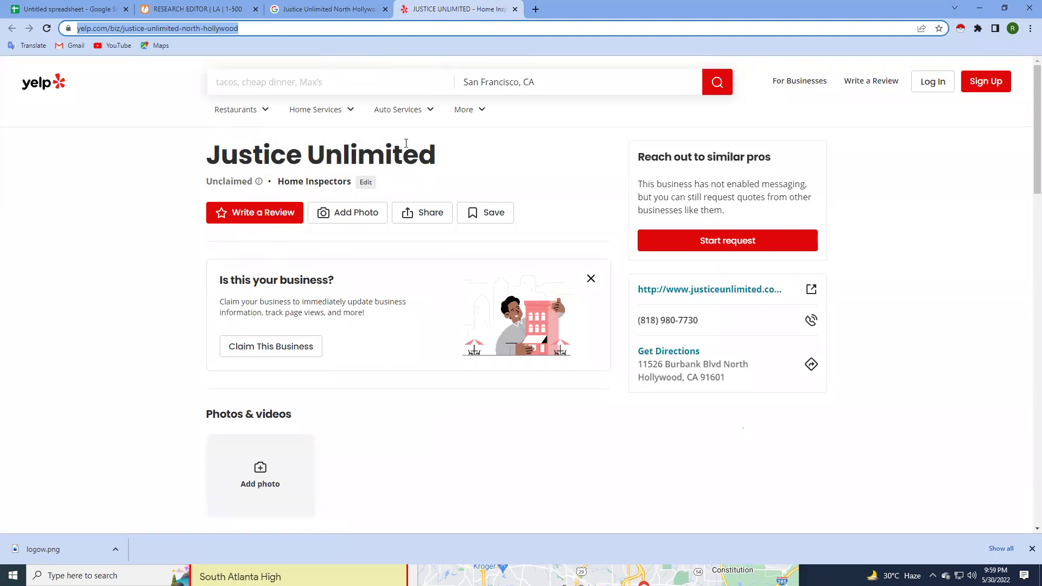
# Open Justice Unlimited's Yelp-listed website in a new tab and return to the research form.
pyautogui.rightClick(687, 296)
pyautogui.click(700, 302)
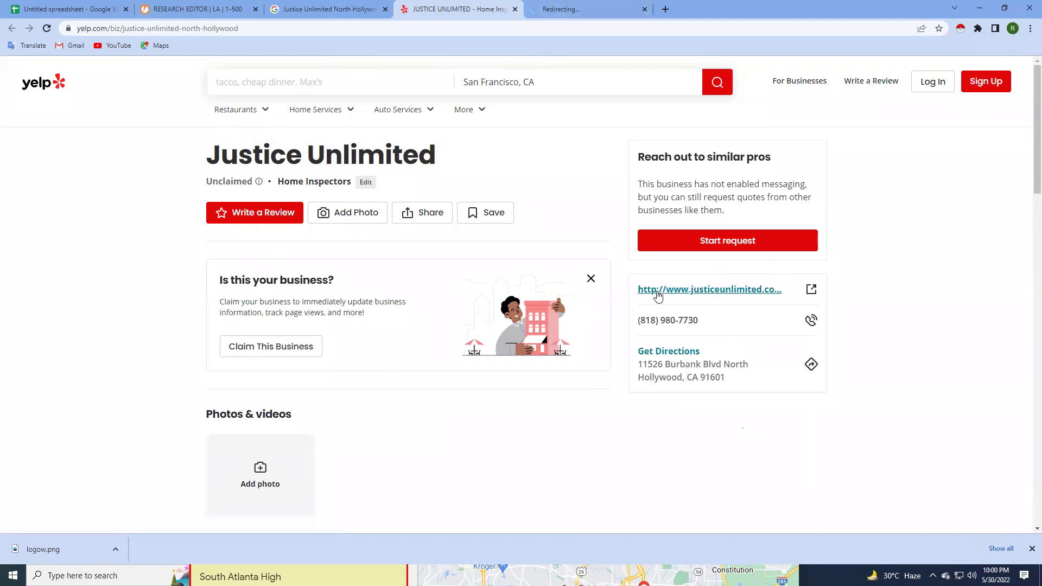
pyautogui.click(184, 9)
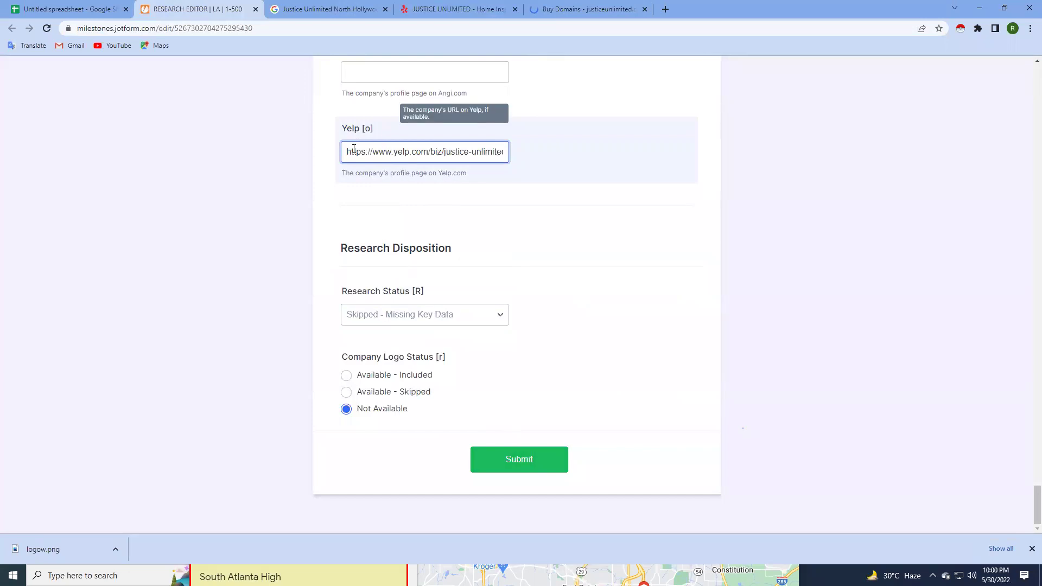
# Choose 'Skipped - Missing Key Data' in Justice Unlimited's Research Status dropdown, leaving the logo Not Available.
pyautogui.click(450, 319)
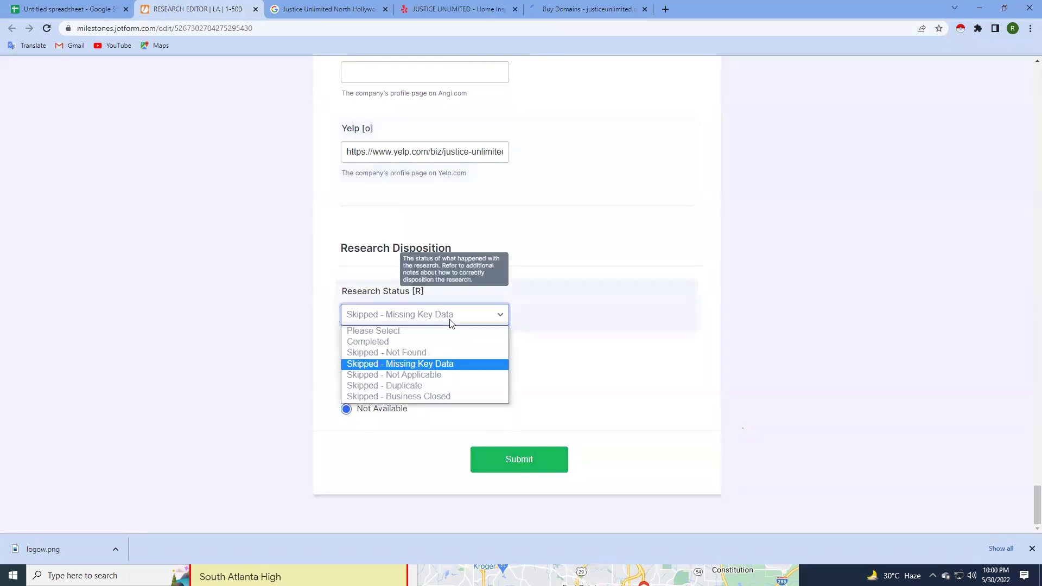
pyautogui.click(410, 330)
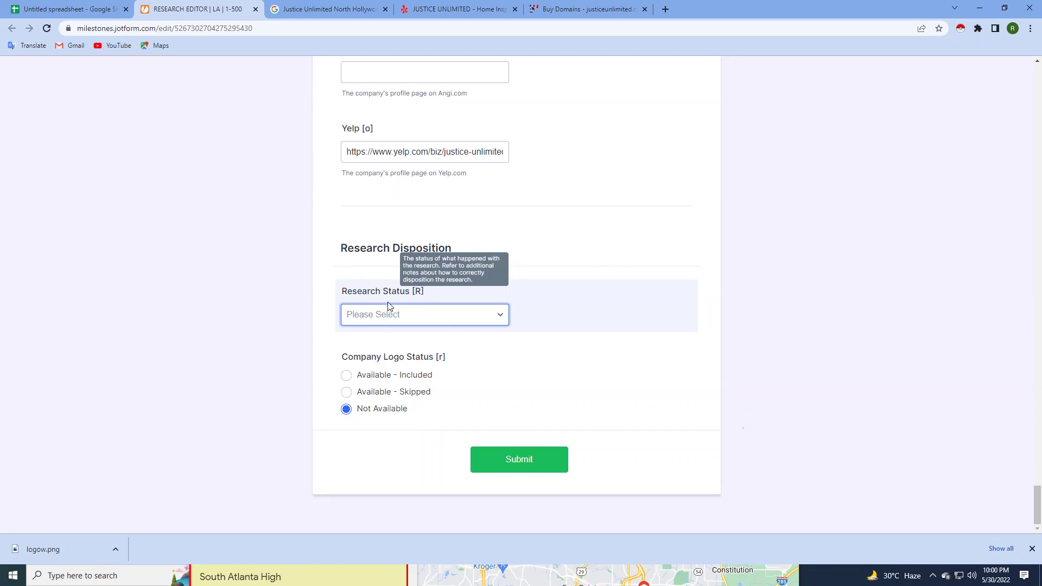
pyautogui.scroll(3, 388, 307)
pyautogui.scroll(3, 385, 307)
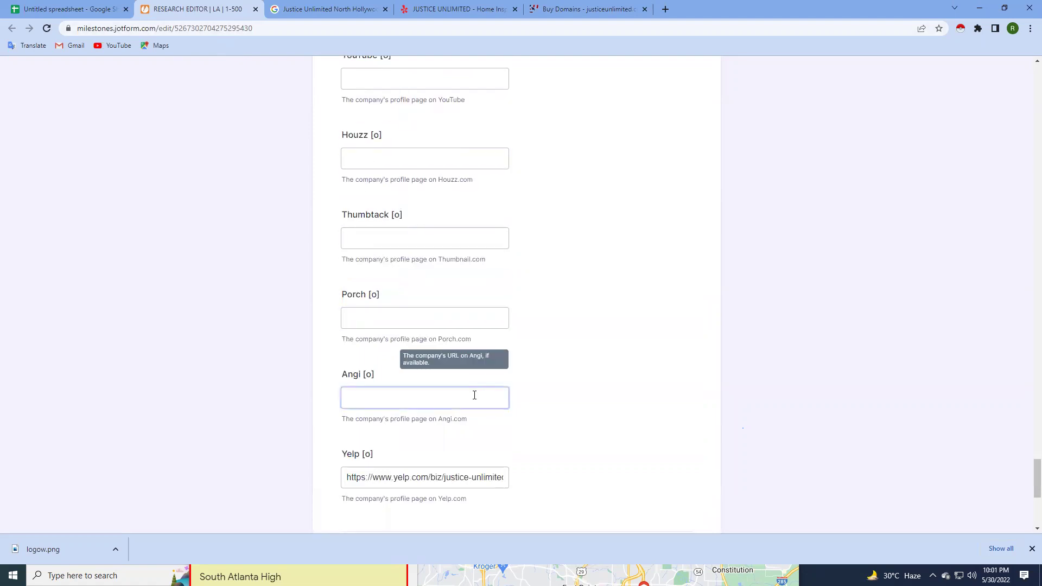
pyautogui.scroll(4, 456, 342)
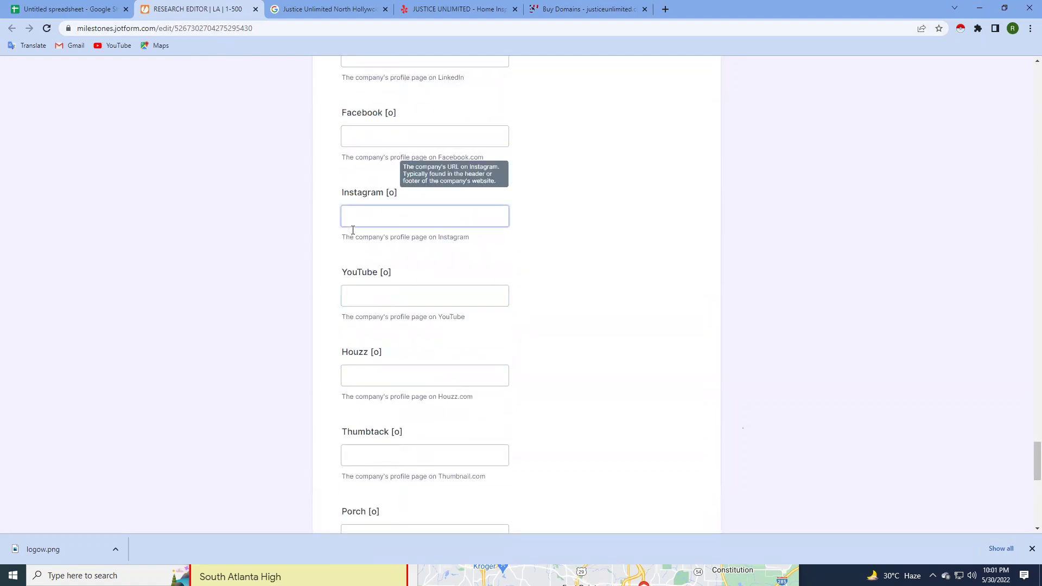
pyautogui.scroll(-5, 459, 326)
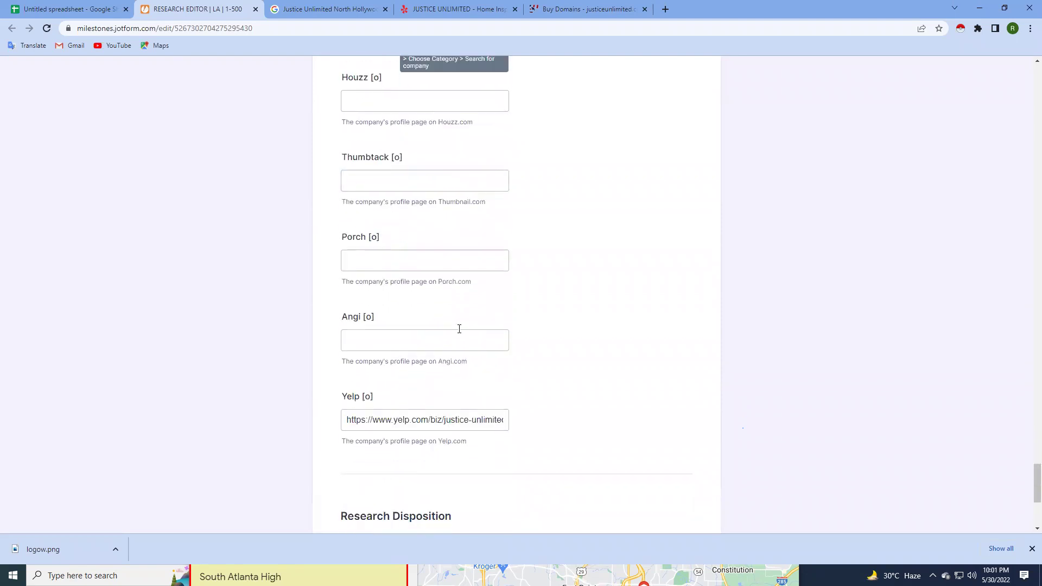
pyautogui.scroll(-3, 450, 379)
pyautogui.click(439, 429)
pyautogui.scroll(-1, 439, 419)
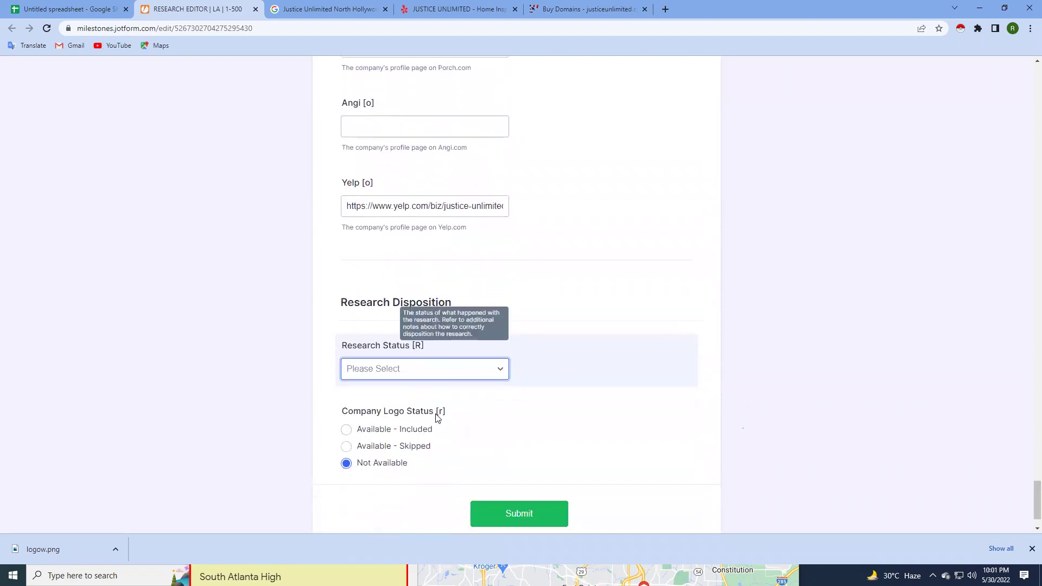
pyautogui.click(425, 365)
pyautogui.click(416, 419)
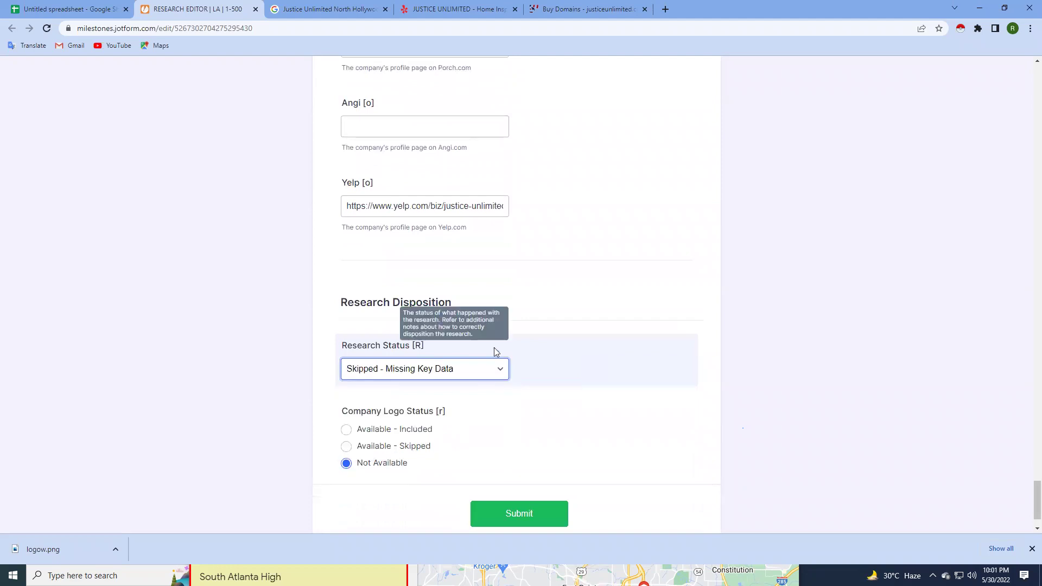
pyautogui.click(356, 207)
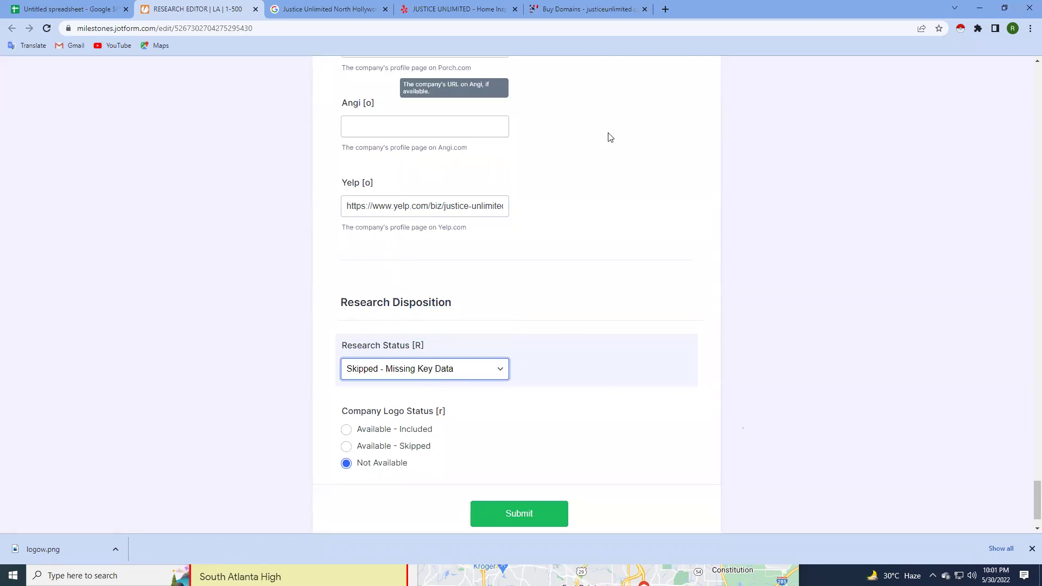
# Confirm justiceunlimited.com is a BuyDomains for-sale page, dismiss its cookie notice, and return to Yelp.
pyautogui.click(459, 10)
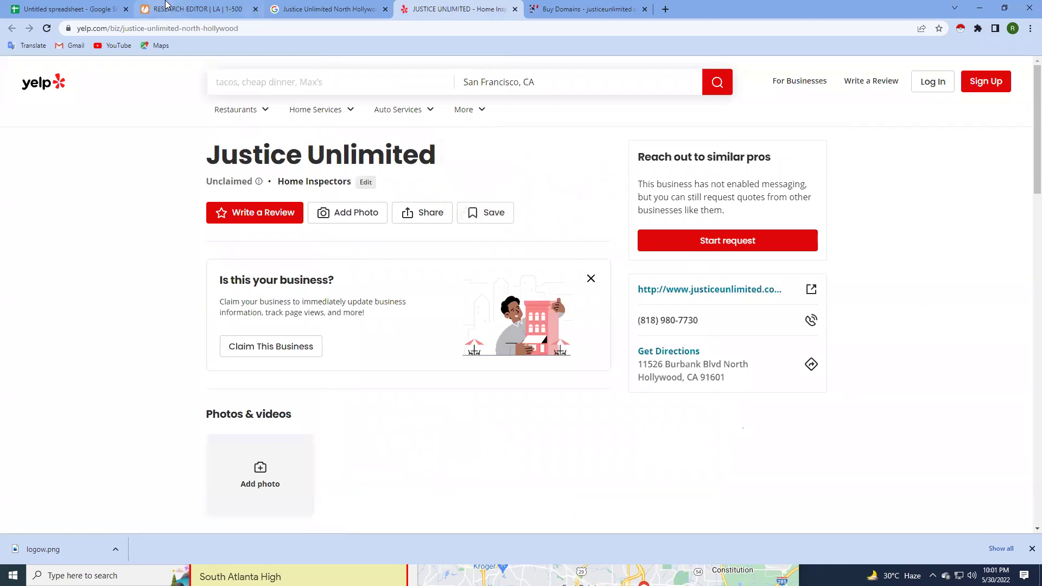
pyautogui.click(166, 6)
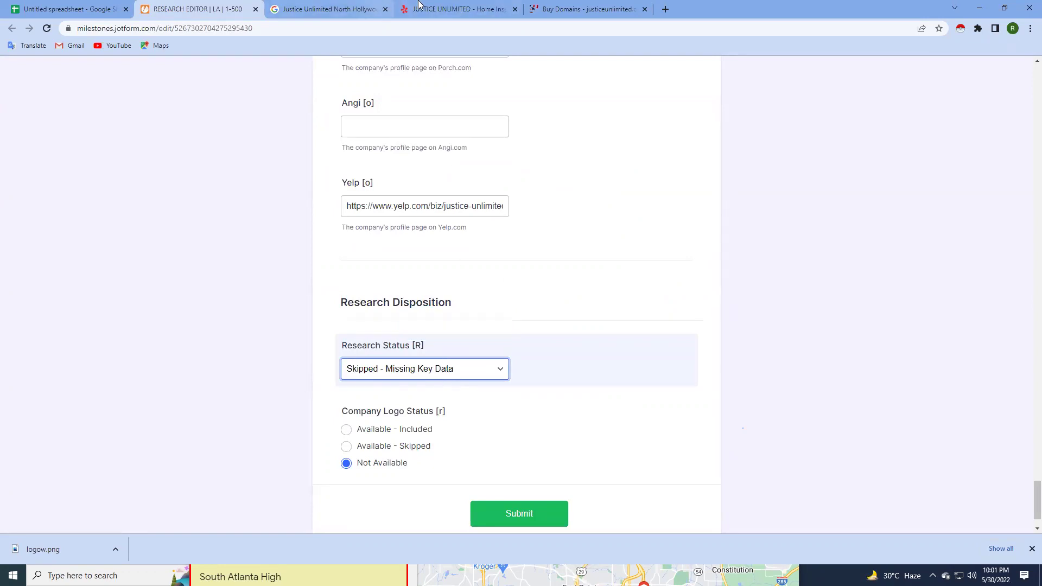
pyautogui.click(456, 9)
pyautogui.click(586, 9)
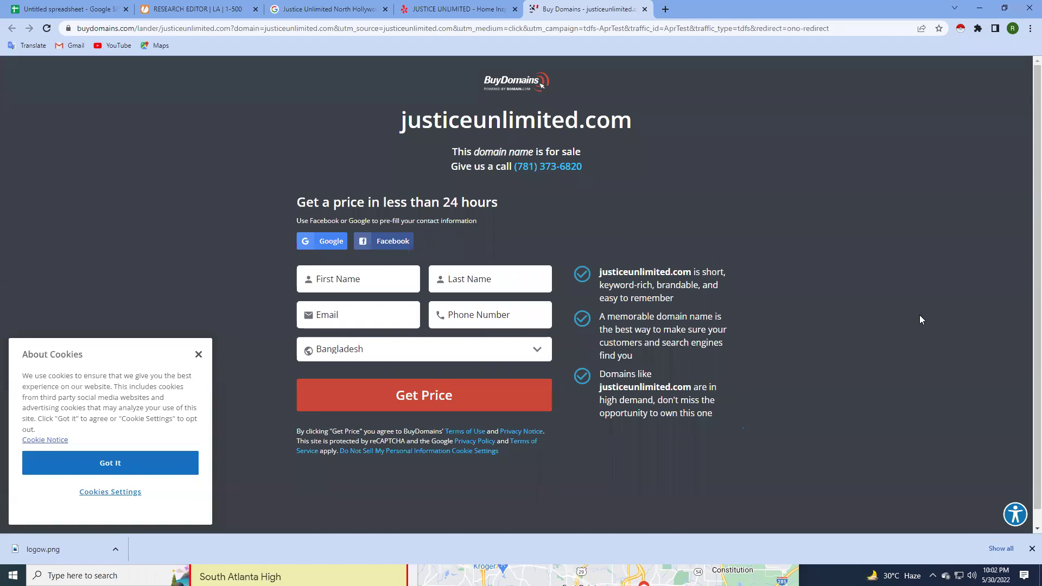
pyautogui.click(198, 354)
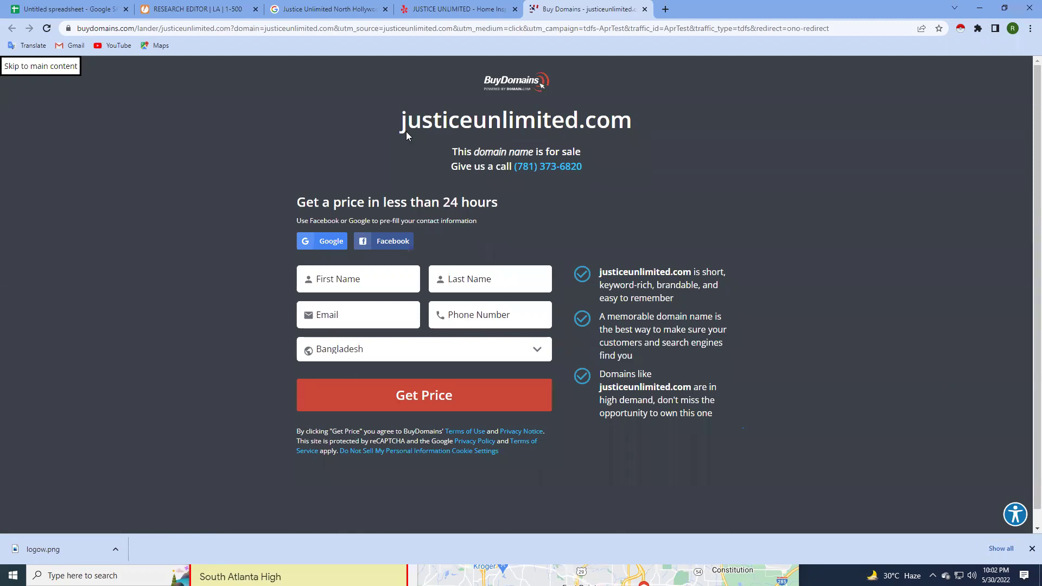
pyautogui.click(456, 8)
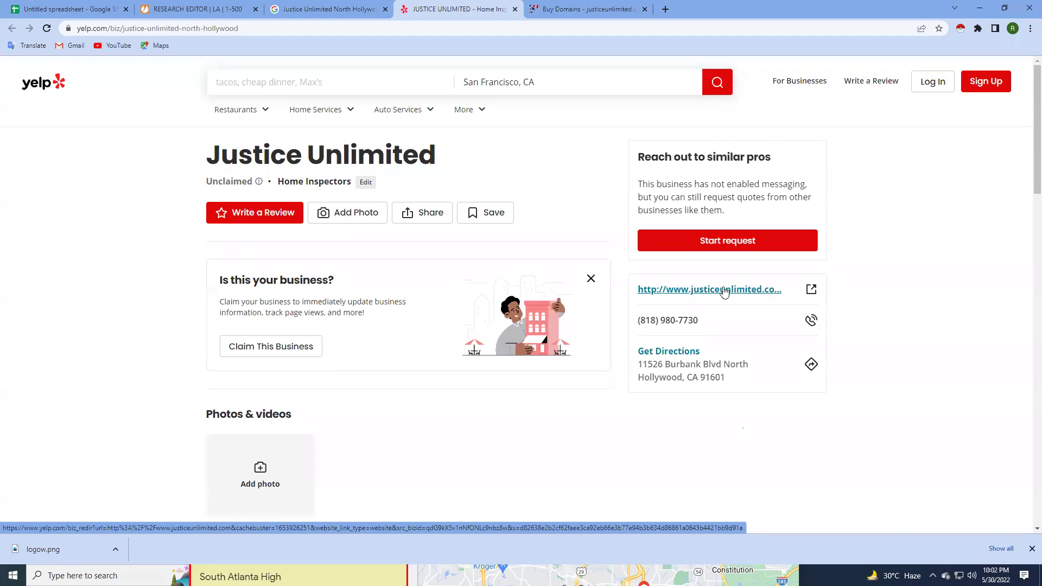
# Open a new tab, briefly launch Google Drive from the apps grid, then close the Drive tab.
pyautogui.click(666, 9)
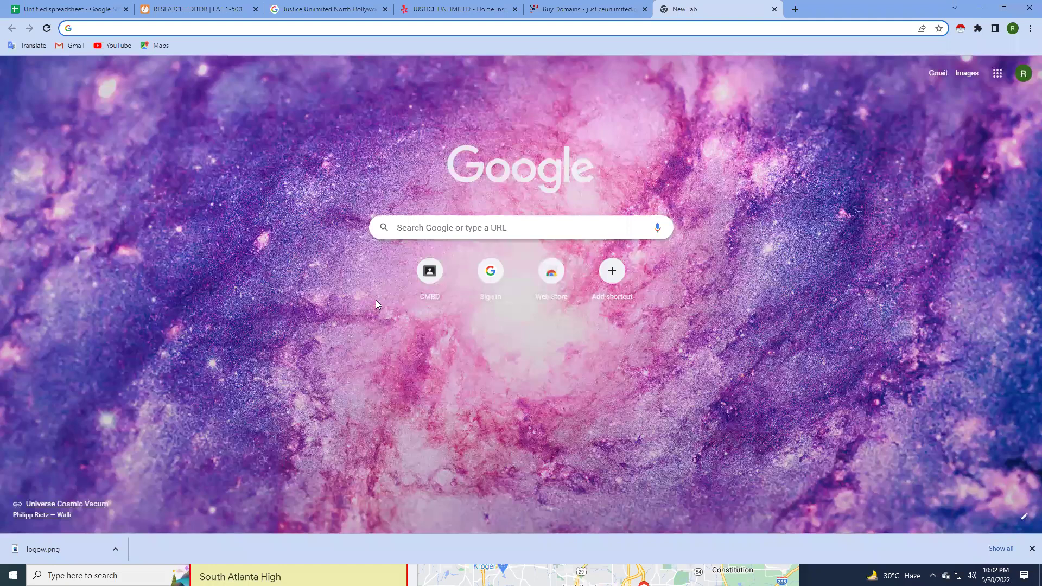
pyautogui.click(998, 80)
pyautogui.click(998, 76)
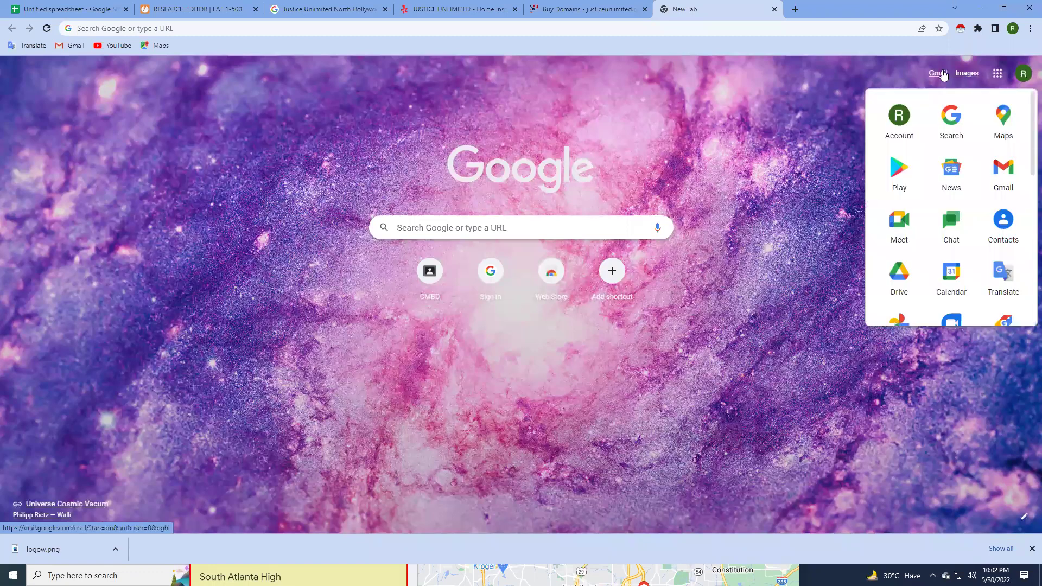
pyautogui.click(900, 279)
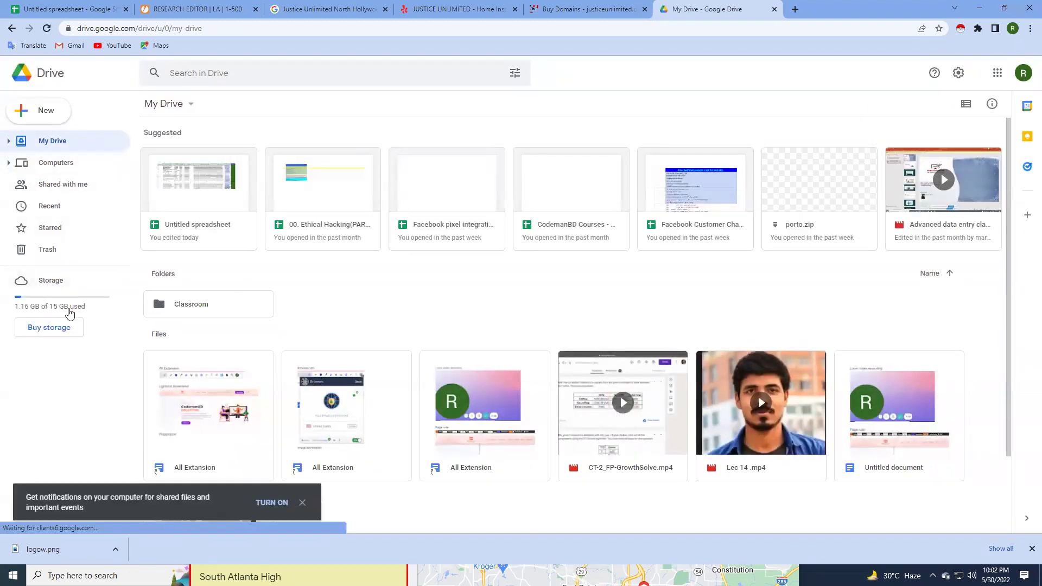
pyautogui.click(796, 10)
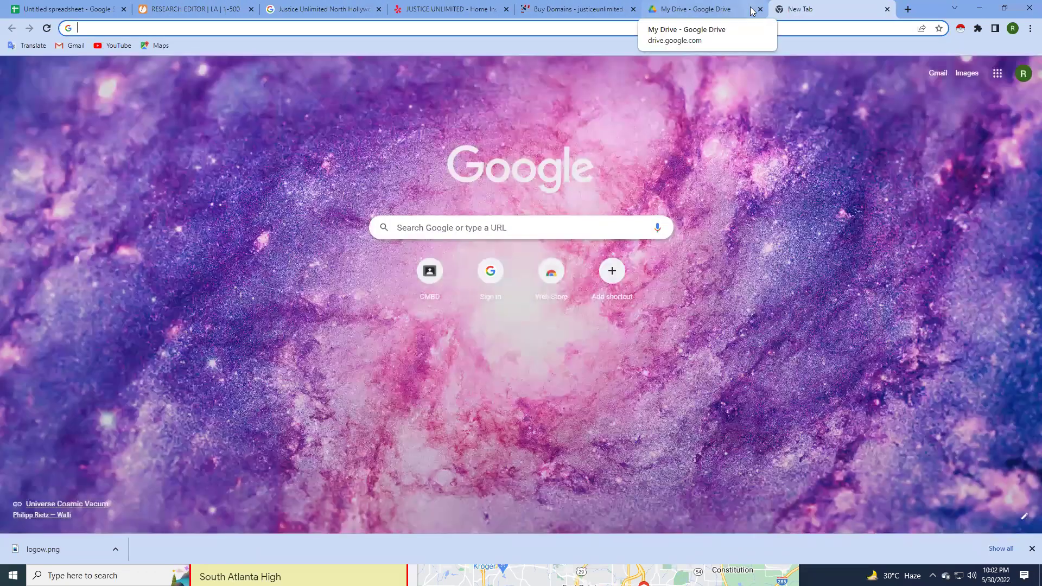
pyautogui.click(760, 10)
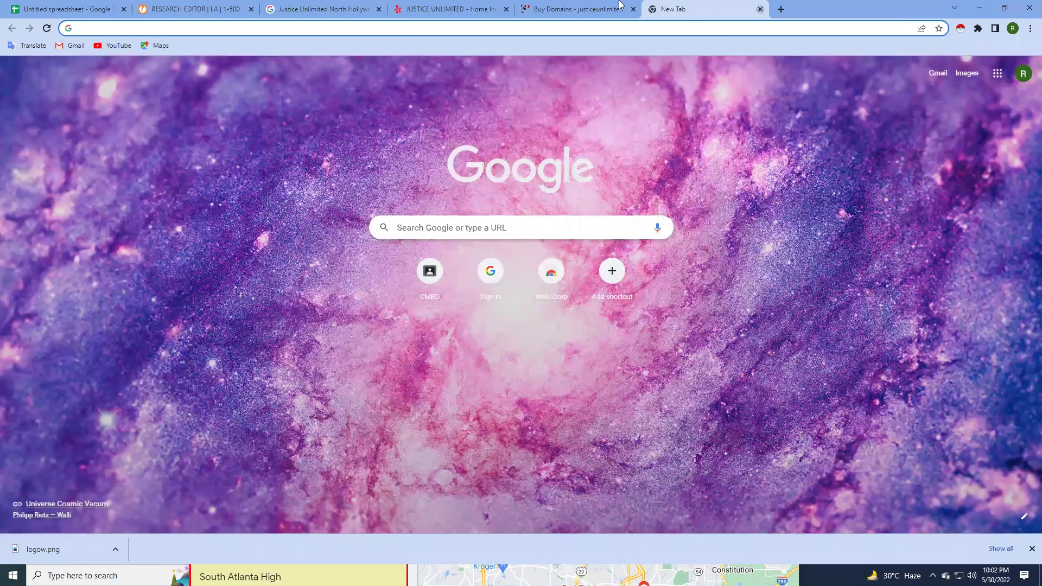
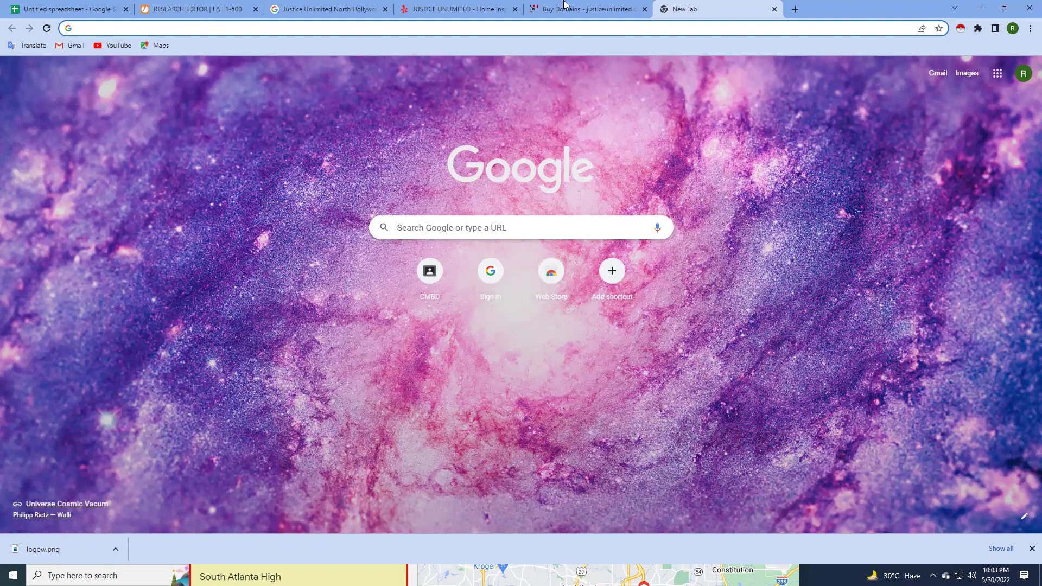
# Verify on BuyDomains that justiceunlimited.com is only a domain for sale, then return to the Yelp listing.
pyautogui.hotkey('ctrl', 'shift', 'Tab')
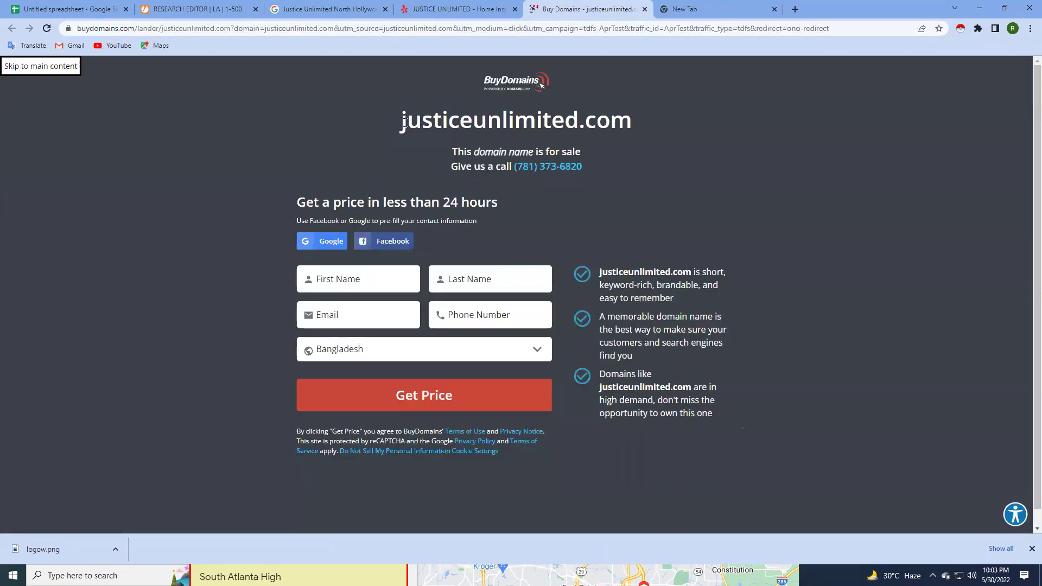
pyautogui.moveTo(400, 119); pyautogui.dragTo(624, 124)
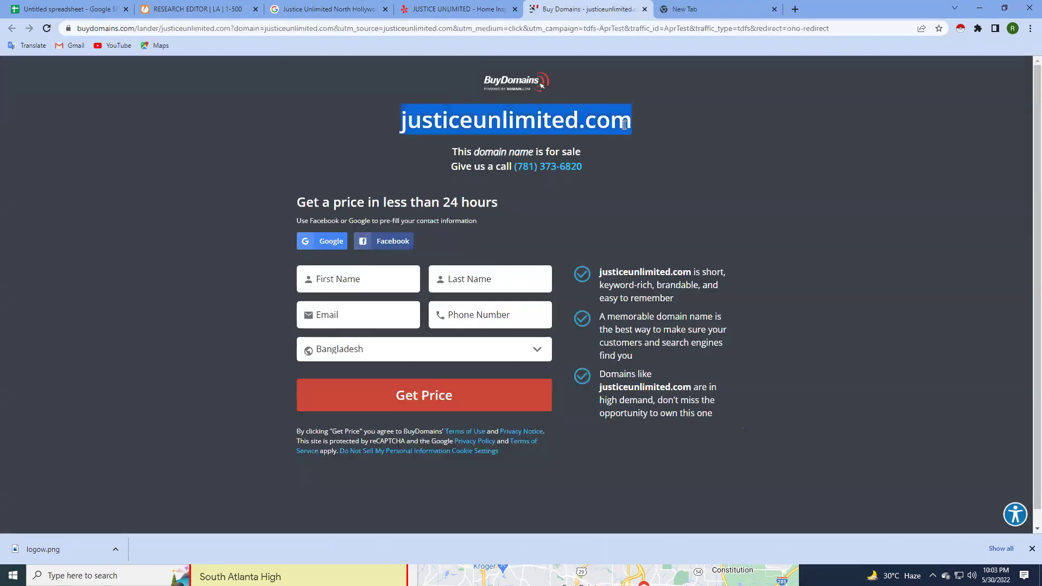
pyautogui.click(137, 28)
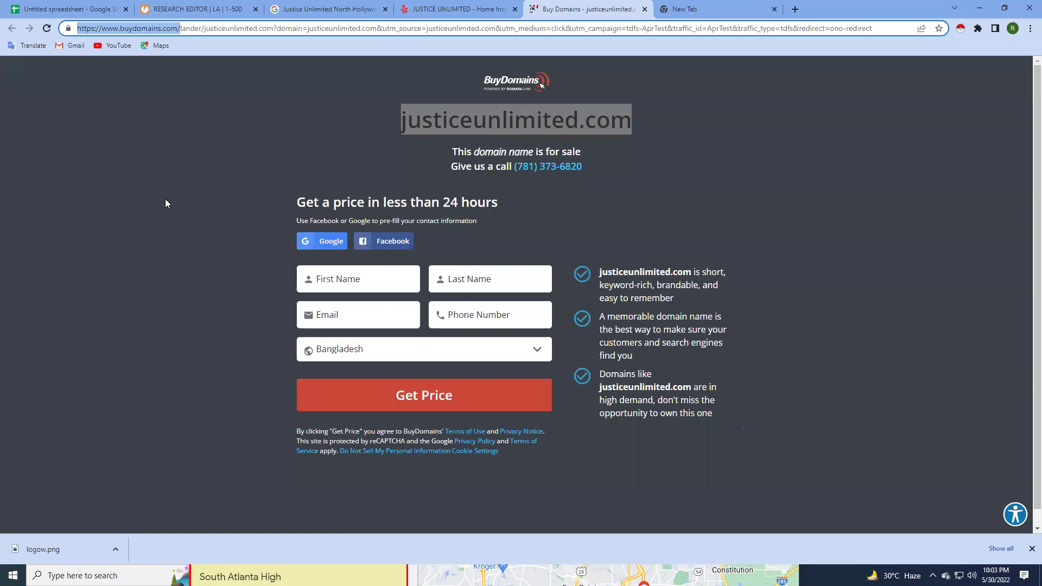
pyautogui.click(164, 194)
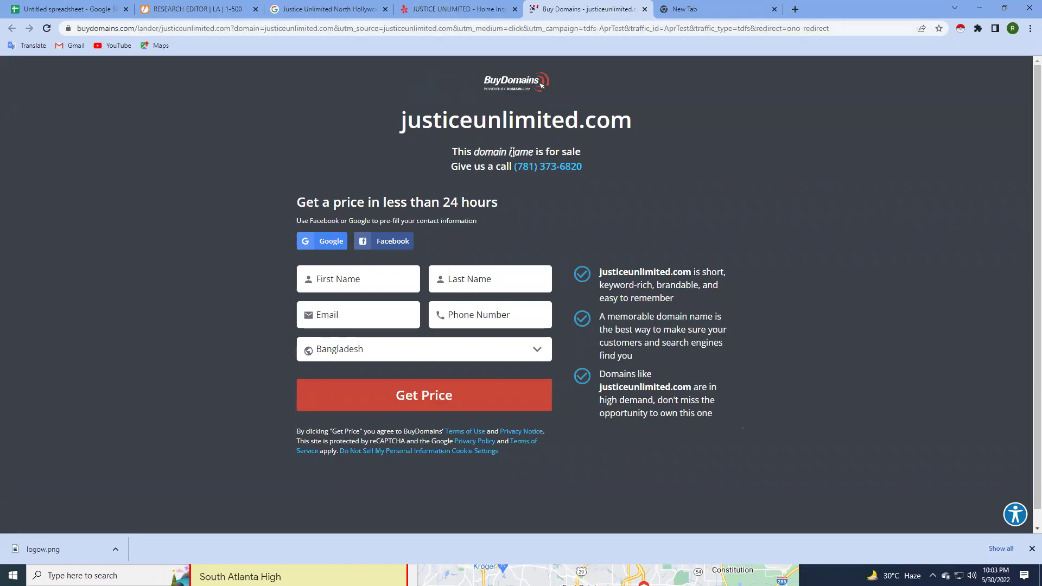
pyautogui.moveTo(407, 120); pyautogui.dragTo(585, 120)
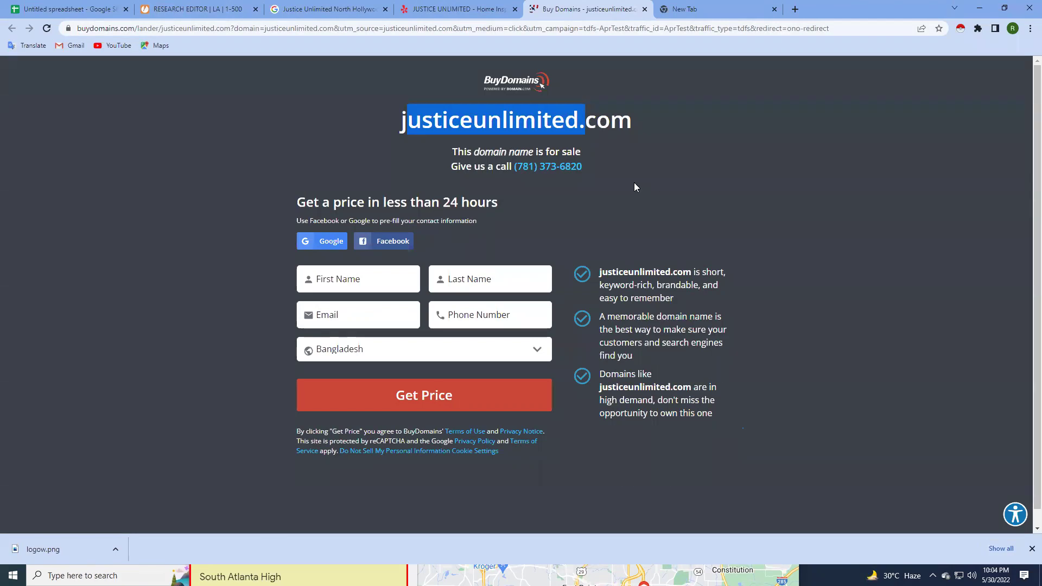
pyautogui.click(458, 8)
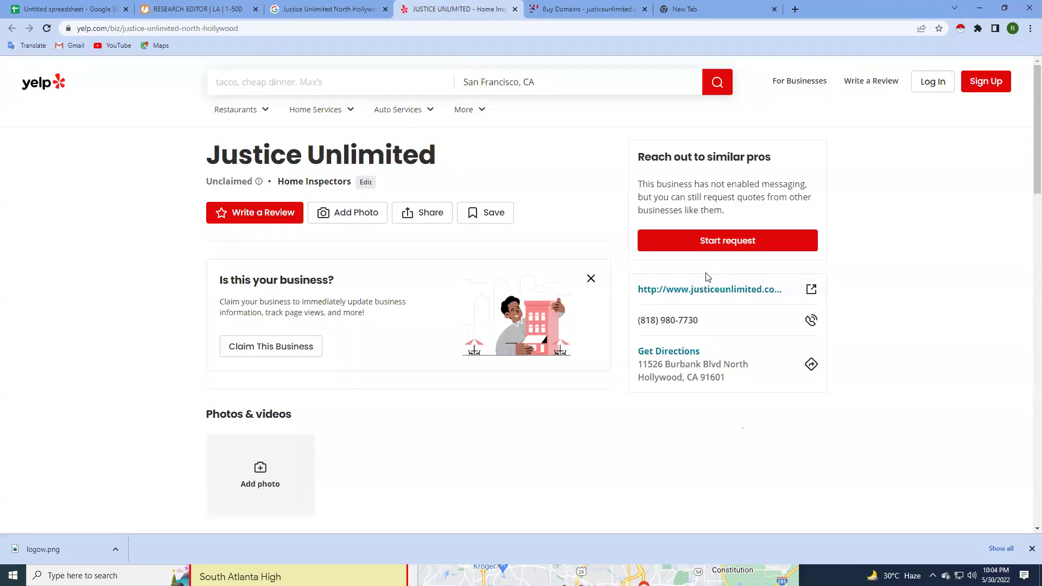
# Recheck the domain sale page, then inspect the Yelp listing's website link to justiceunlimited.com.
pyautogui.click(586, 8)
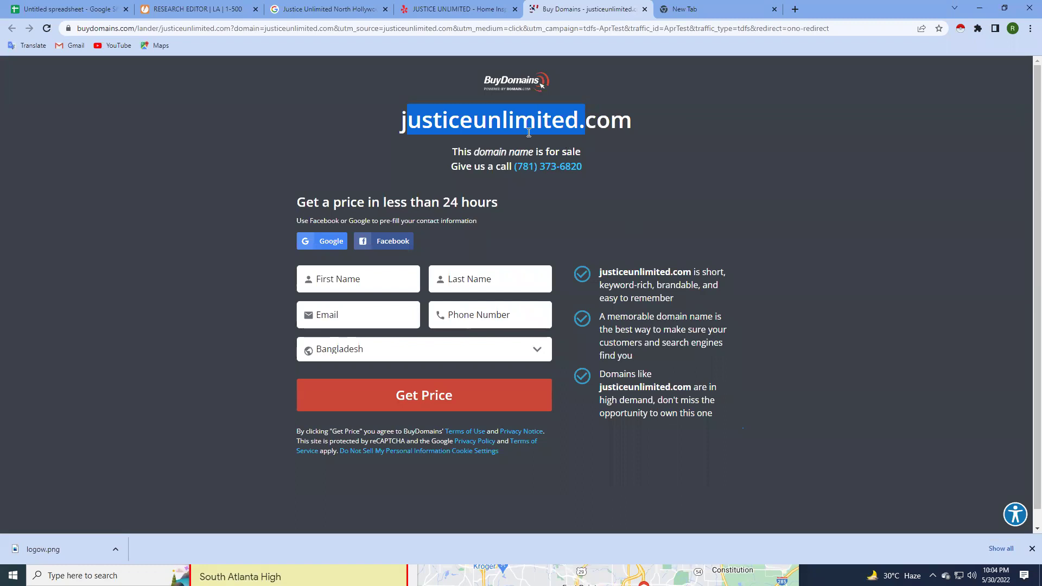
pyautogui.click(440, 126)
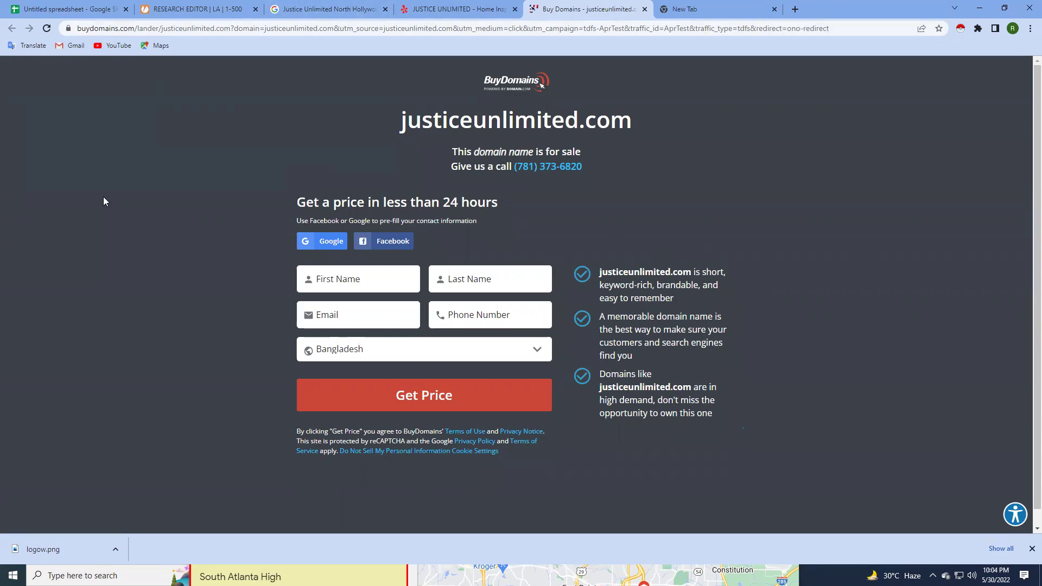
pyautogui.click(412, 5)
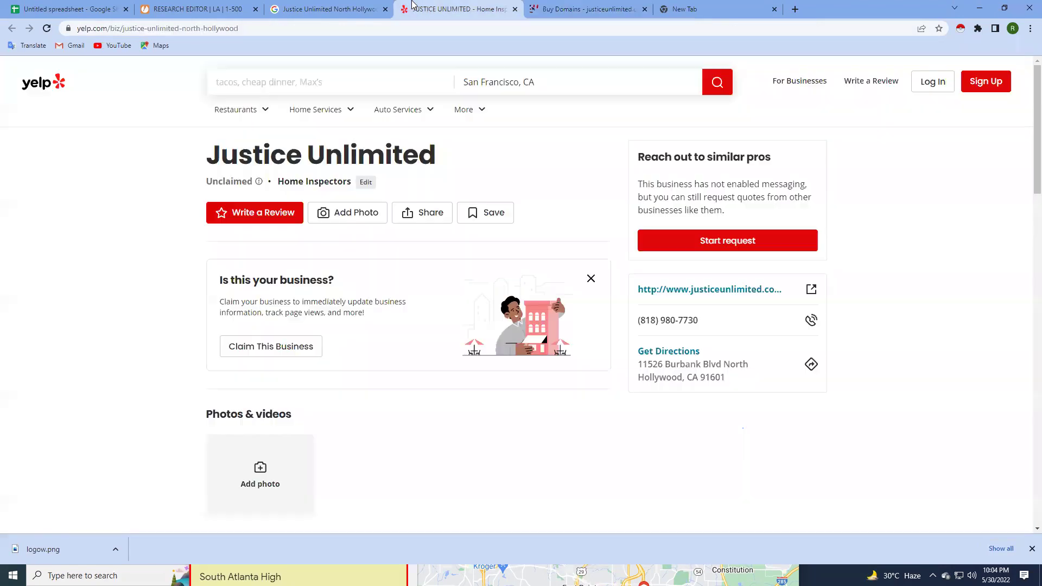
pyautogui.click(701, 294)
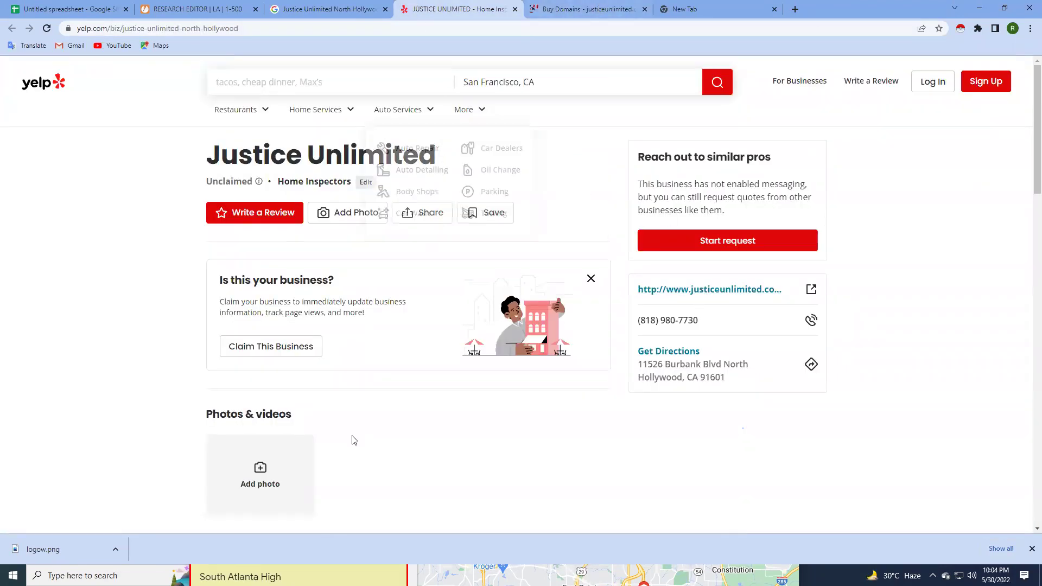
pyautogui.rightClick(666, 293)
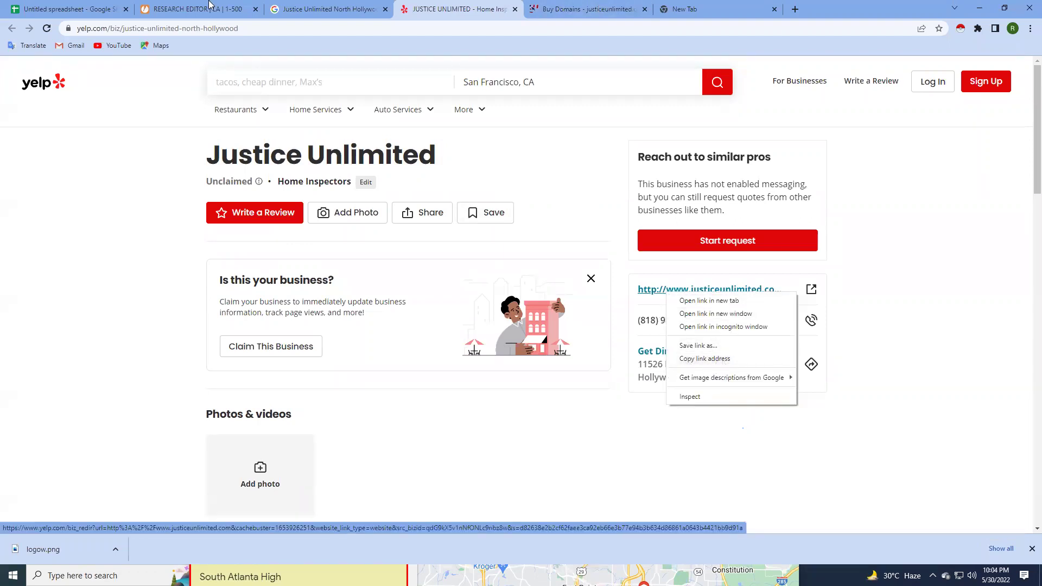
pyautogui.click(871, 404)
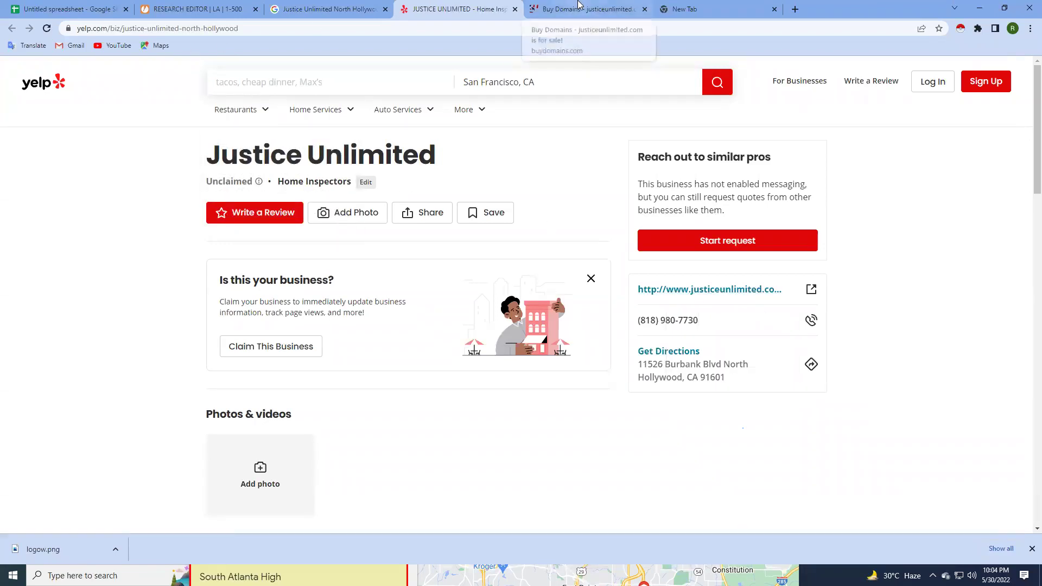
pyautogui.click(206, 8)
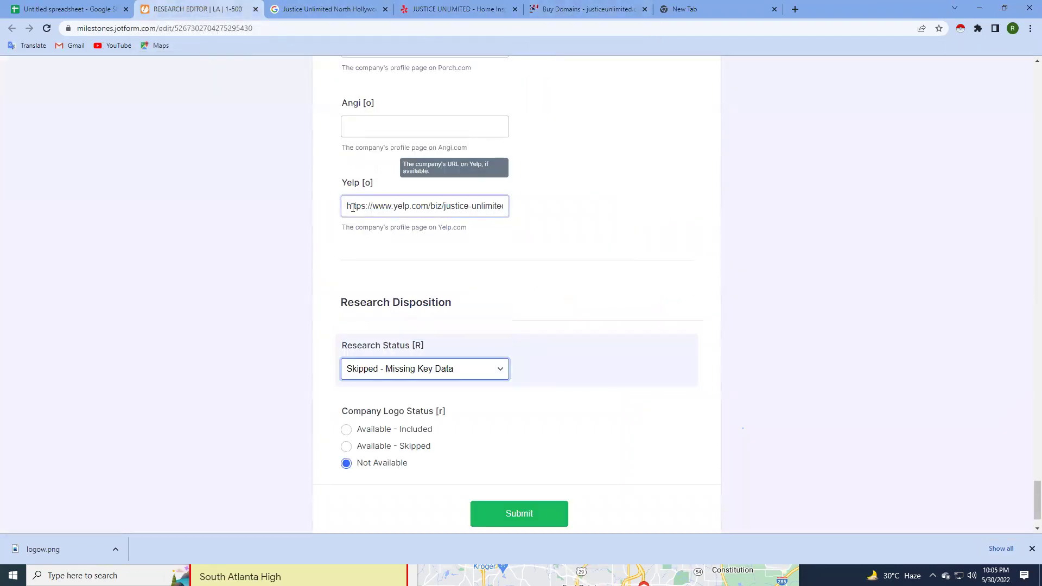
# Submit the Justice Unlimited research form with Research Status 'Skipped - Missing Key Data'.
pyautogui.moveTo(346, 206); pyautogui.dragTo(607, 209)
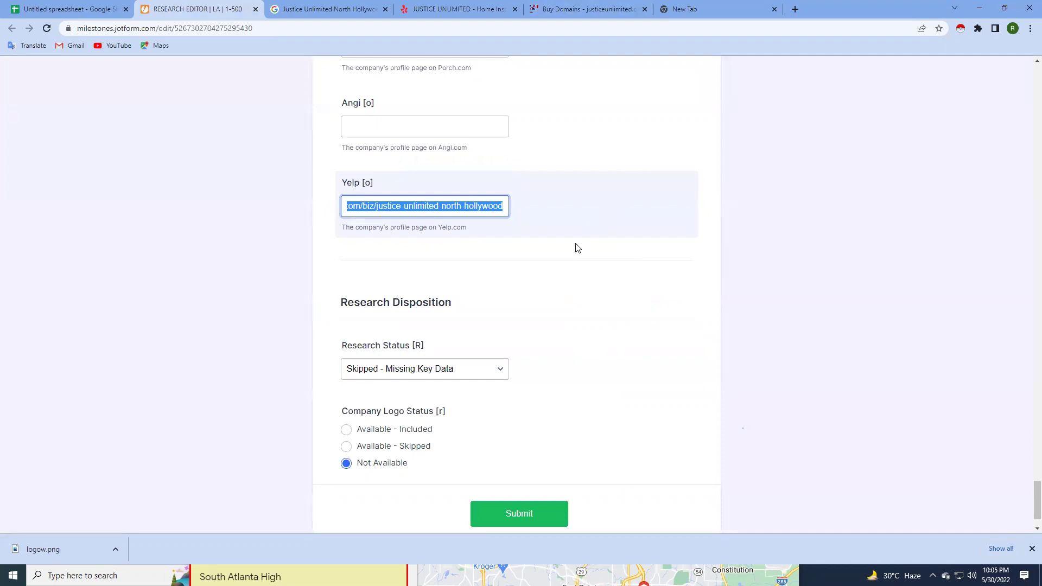
pyautogui.click(402, 370)
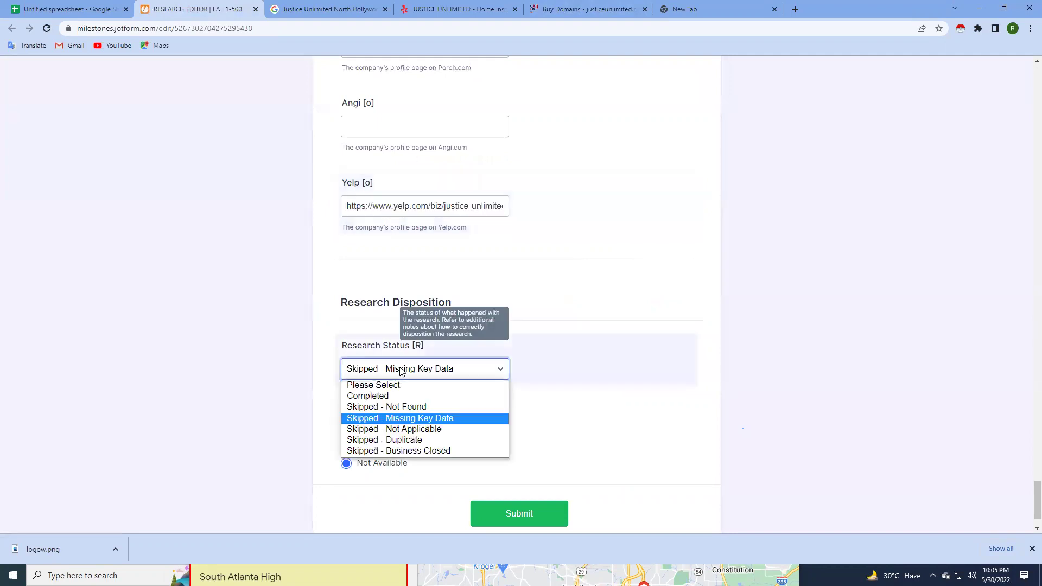
pyautogui.click(377, 420)
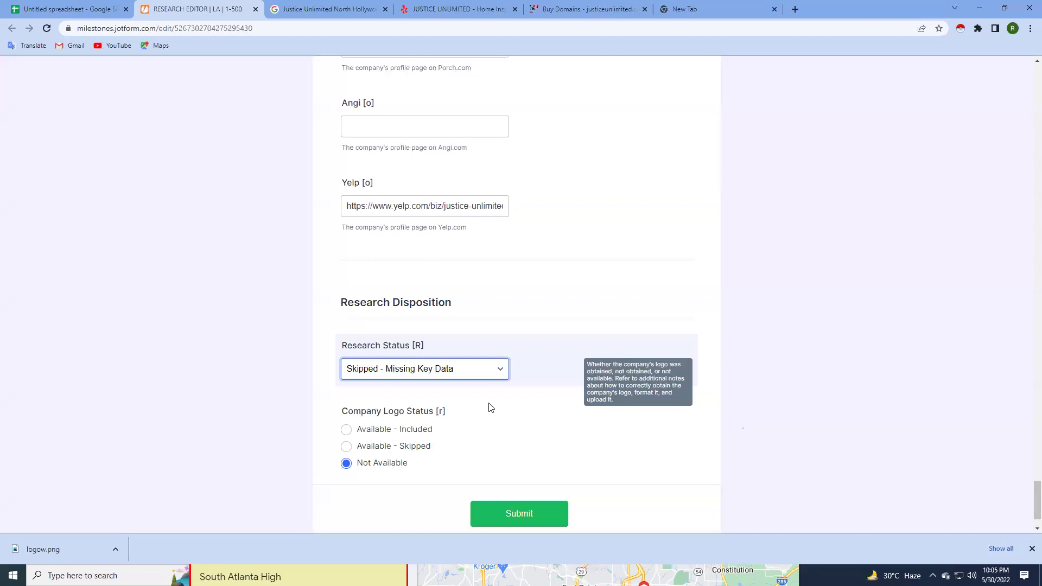
pyautogui.scroll(-1, 491, 408)
pyautogui.click(518, 460)
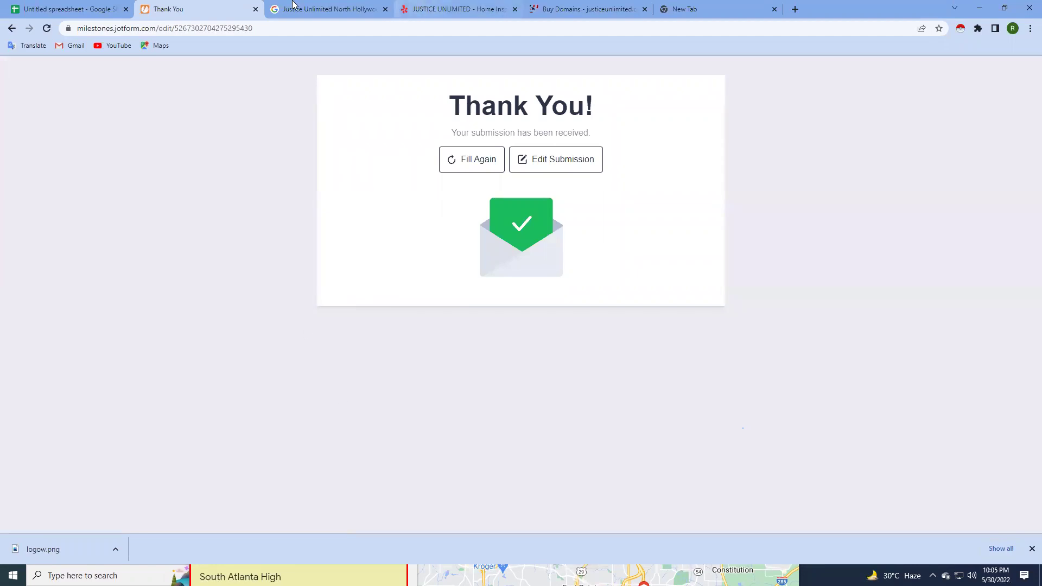
pyautogui.click(326, 9)
# Close the Justice Unlimited research tabs and return to the tracker spreadsheet.
pyautogui.click(385, 9)
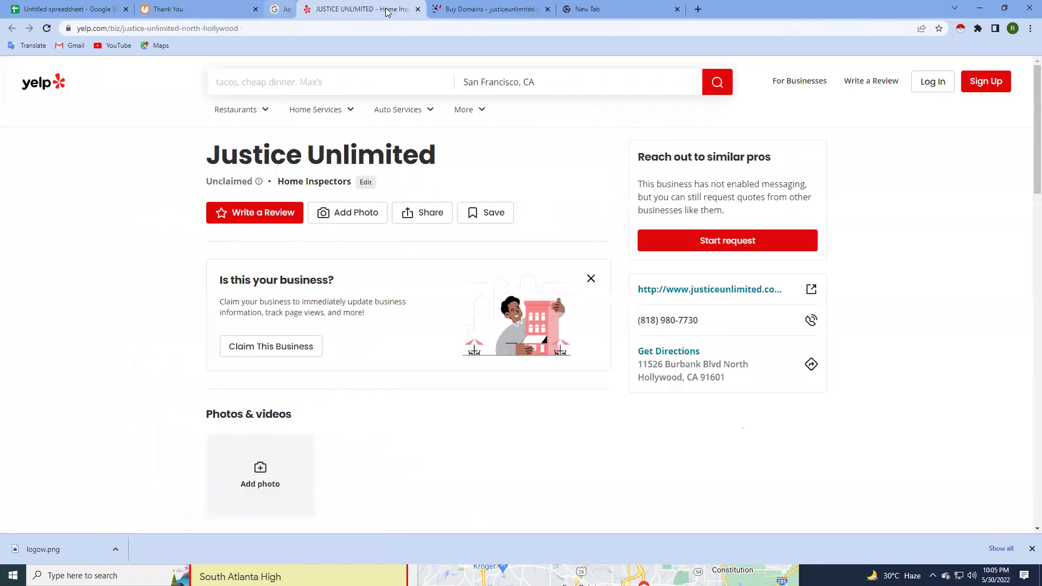
pyautogui.click(386, 9)
pyautogui.click(386, 9)
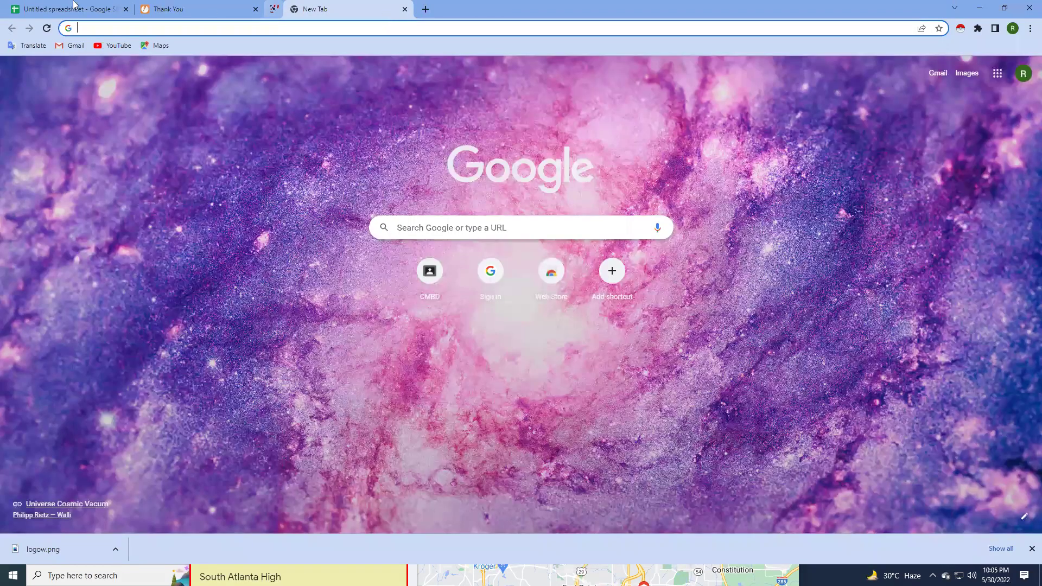
pyautogui.click(73, 10)
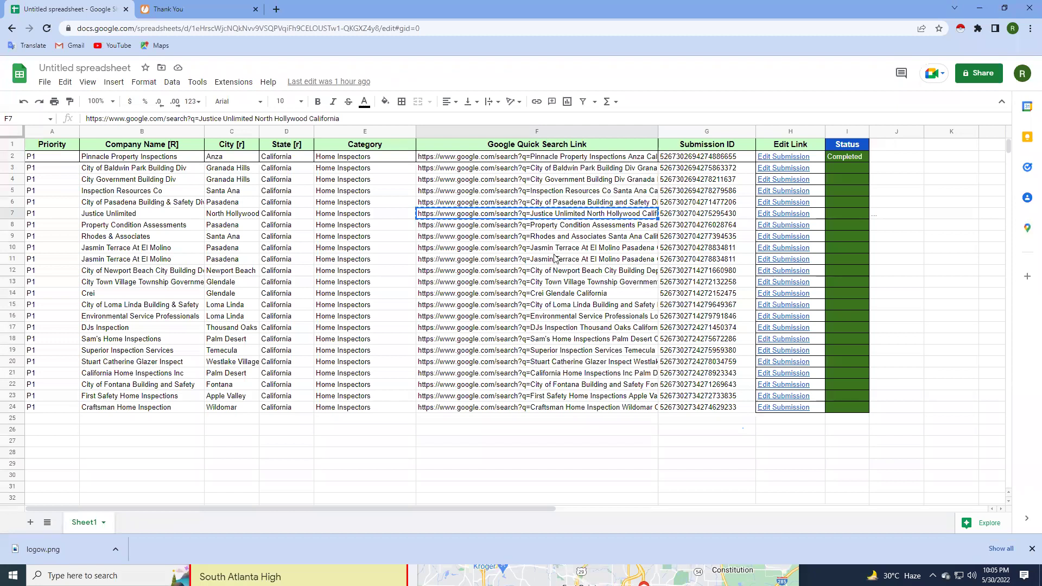
# Enter 'complete' in Justice Unlimited's status cell I7.
pyautogui.click(529, 173)
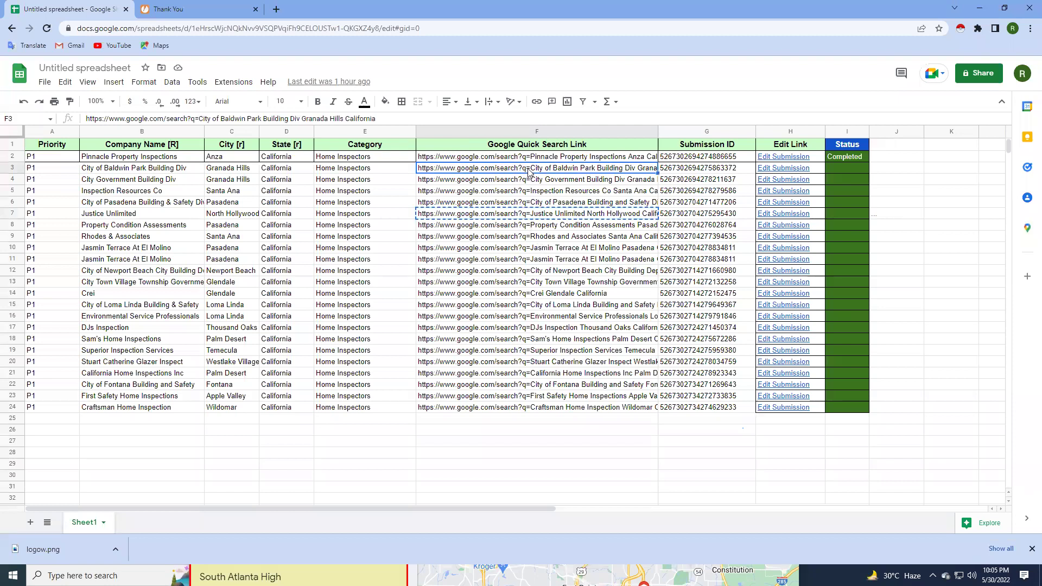
pyautogui.click(590, 249)
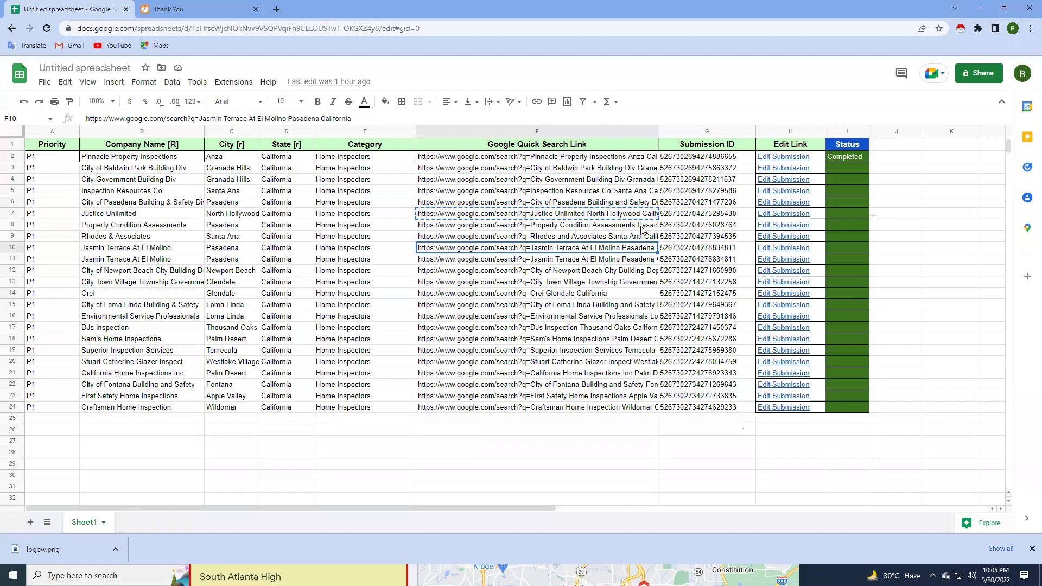
pyautogui.click(604, 216)
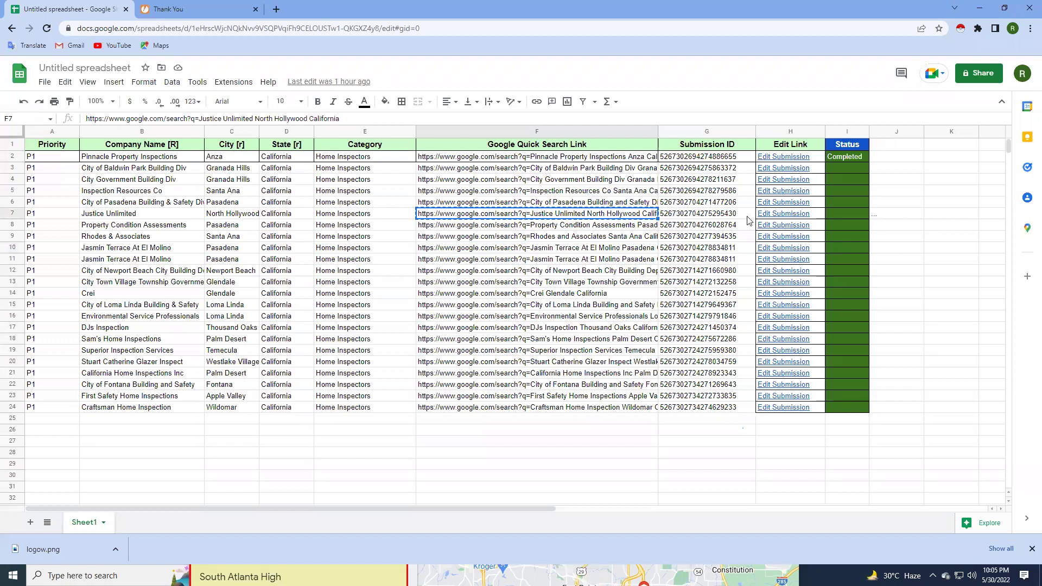
pyautogui.click(836, 216)
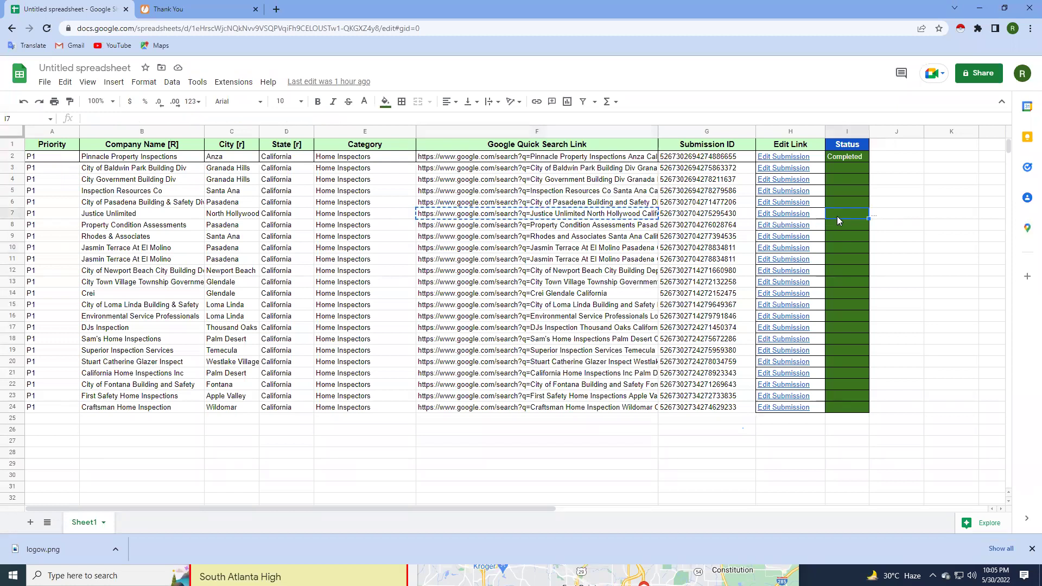
pyautogui.write('complete')
# Open the City of Baldwin Park Building Div edit submission link from row 3.
pyautogui.click(609, 172)
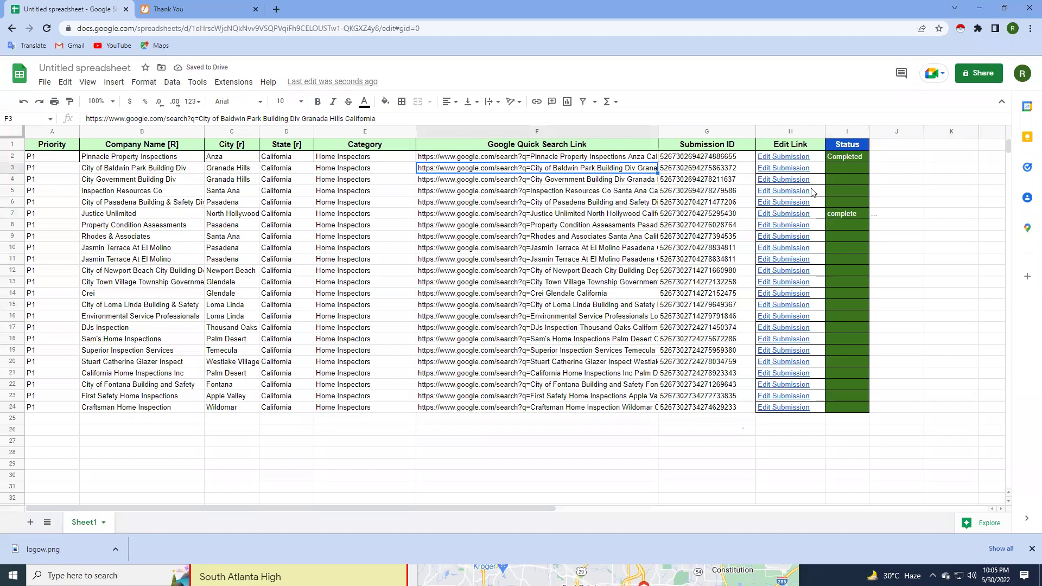
pyautogui.click(783, 169)
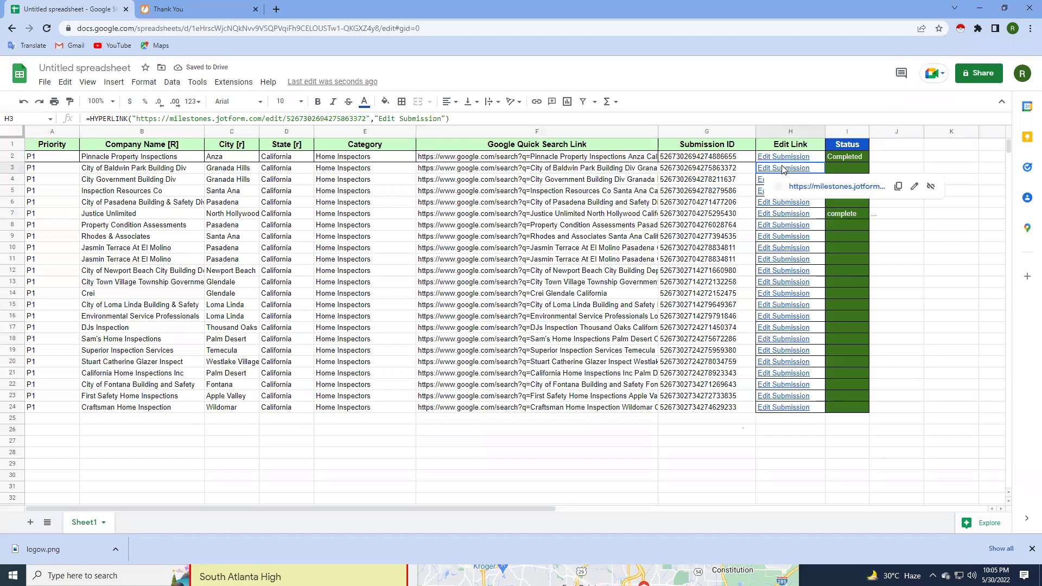
pyautogui.click(819, 188)
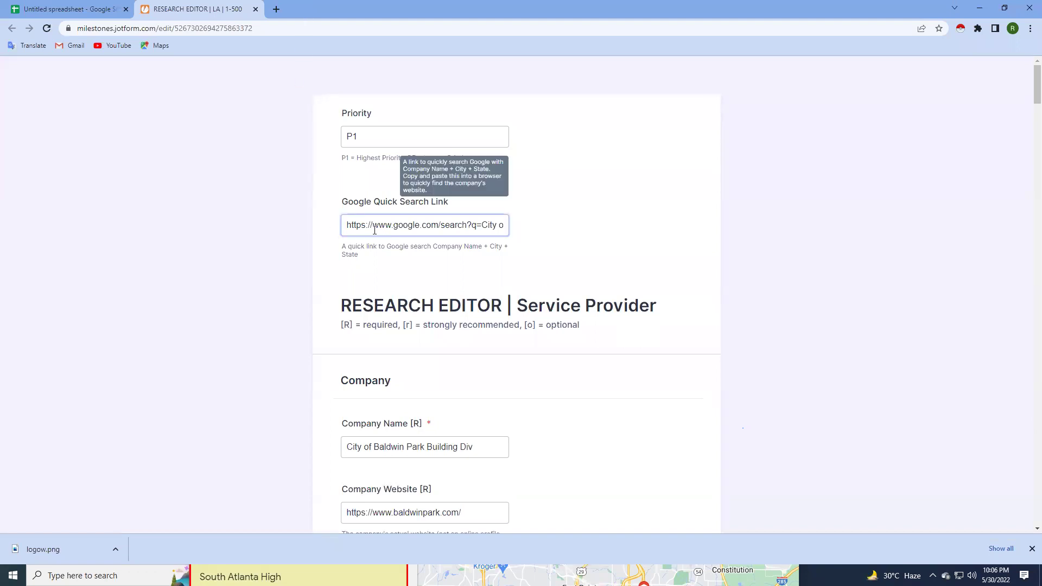
# Search Google for 'City of Baldwin Park Building Div Granada Hills California' using the form's quick search link.
pyautogui.scroll(-1, 347, 233)
pyautogui.moveTo(347, 170); pyautogui.dragTo(611, 182)
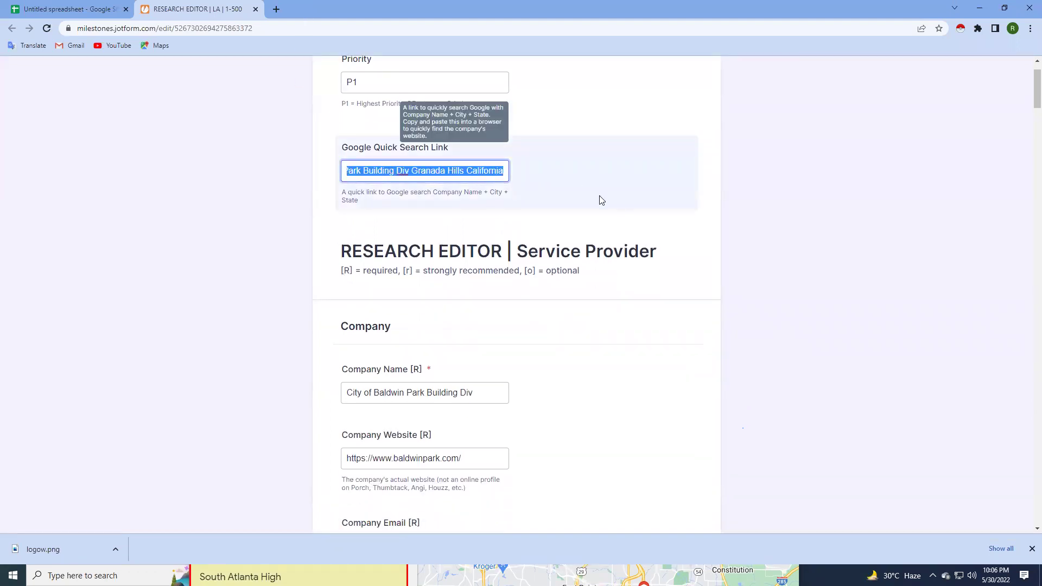
pyautogui.click(277, 9)
pyautogui.click(294, 26)
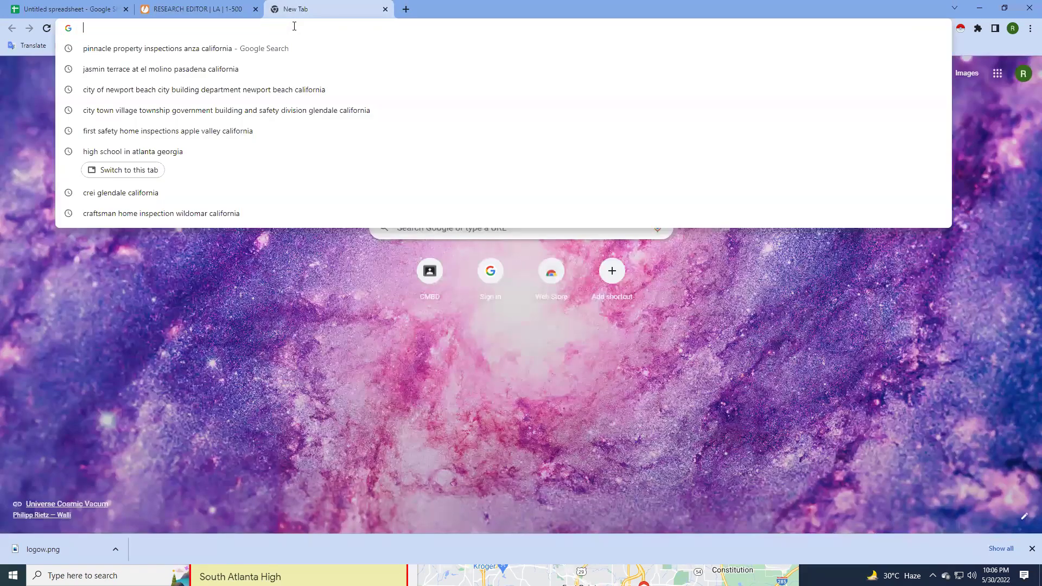
pyautogui.hotkey('ctrl', 'v')
pyautogui.press('Return')
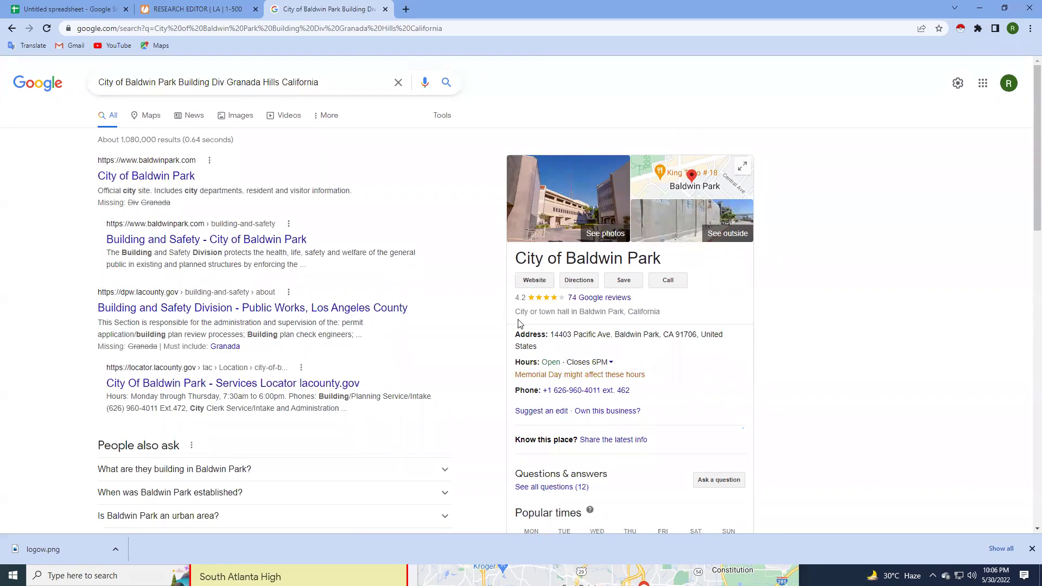
pyautogui.scroll(-1, 512, 301)
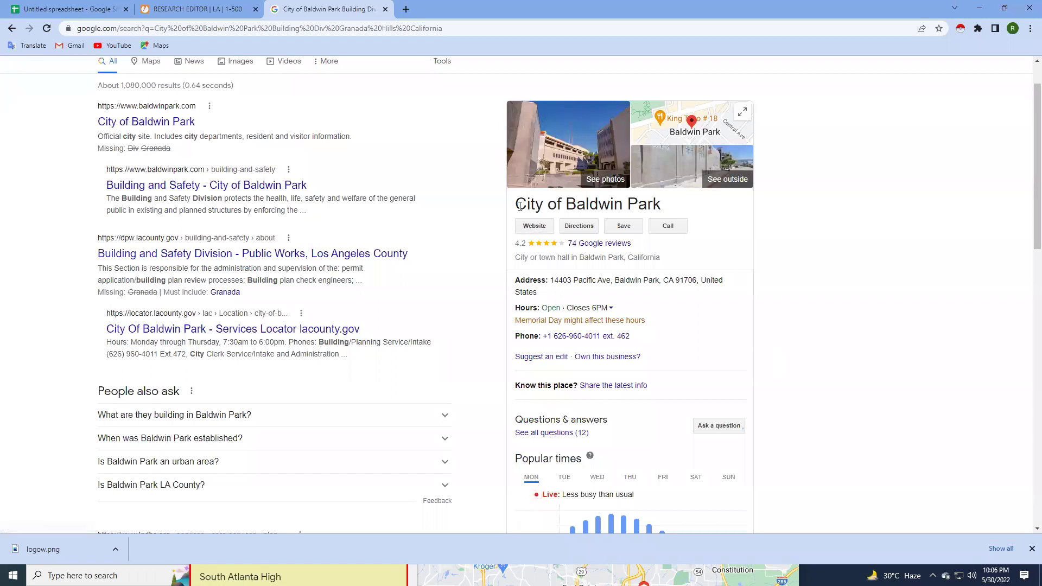
pyautogui.moveTo(519, 206); pyautogui.dragTo(661, 206)
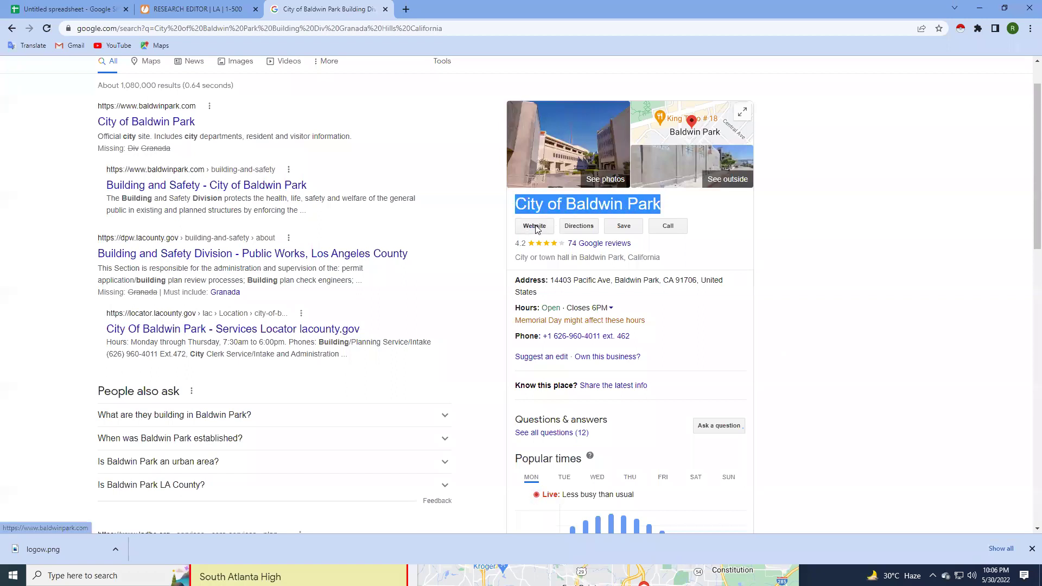
pyautogui.scroll(1, 340, 181)
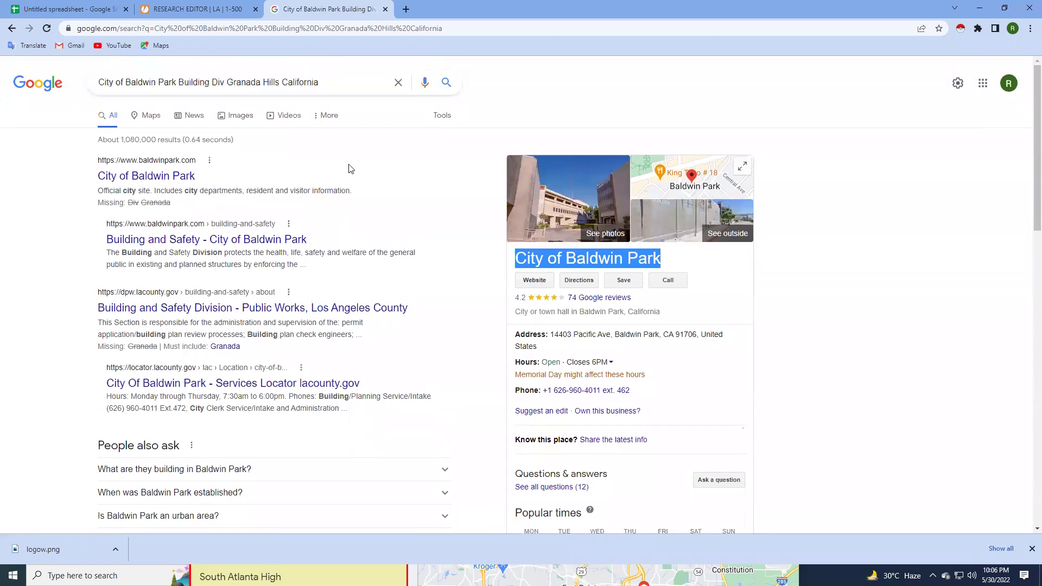
pyautogui.scroll(-1, 533, 238)
pyautogui.scroll(-1, 533, 237)
pyautogui.scroll(1, 534, 245)
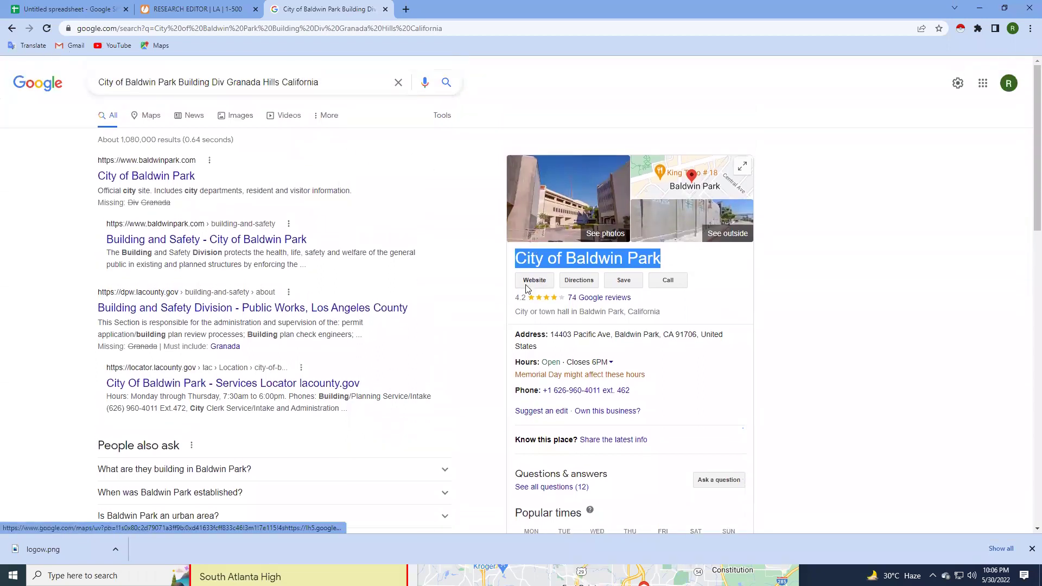
pyautogui.click(420, 209)
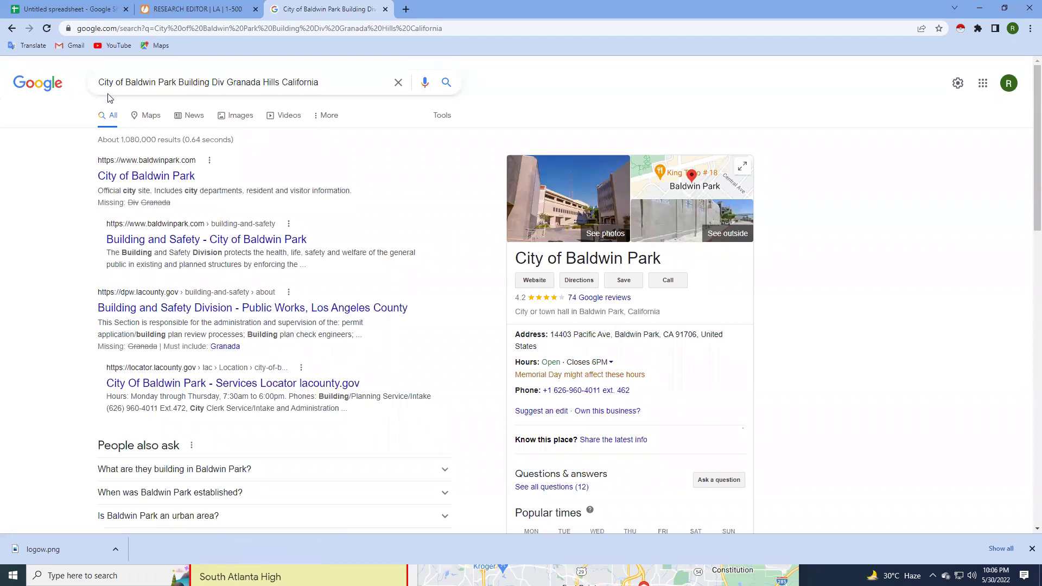
pyautogui.moveTo(103, 82); pyautogui.dragTo(164, 82)
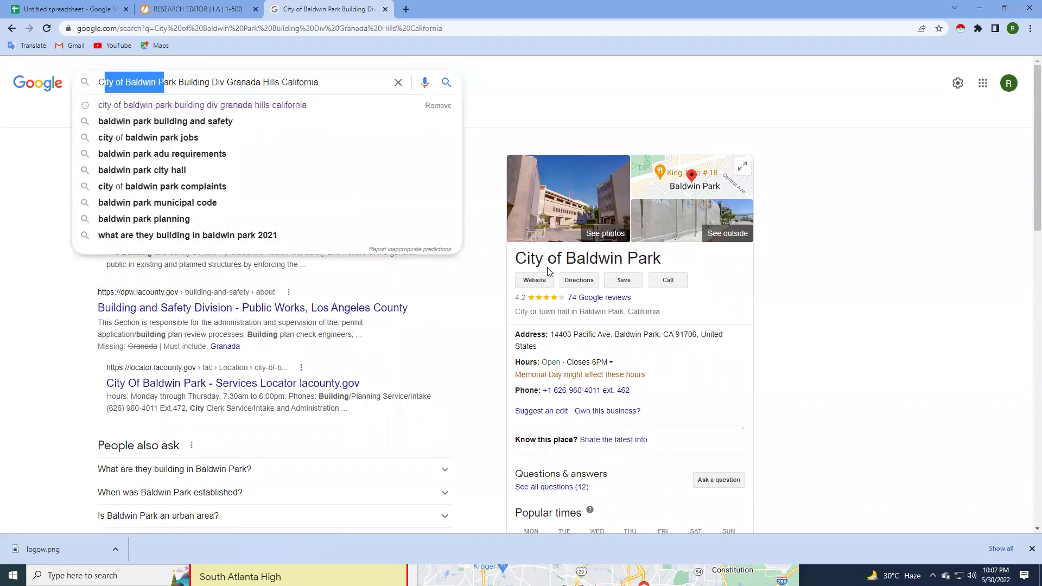
pyautogui.moveTo(536, 258); pyautogui.dragTo(599, 258)
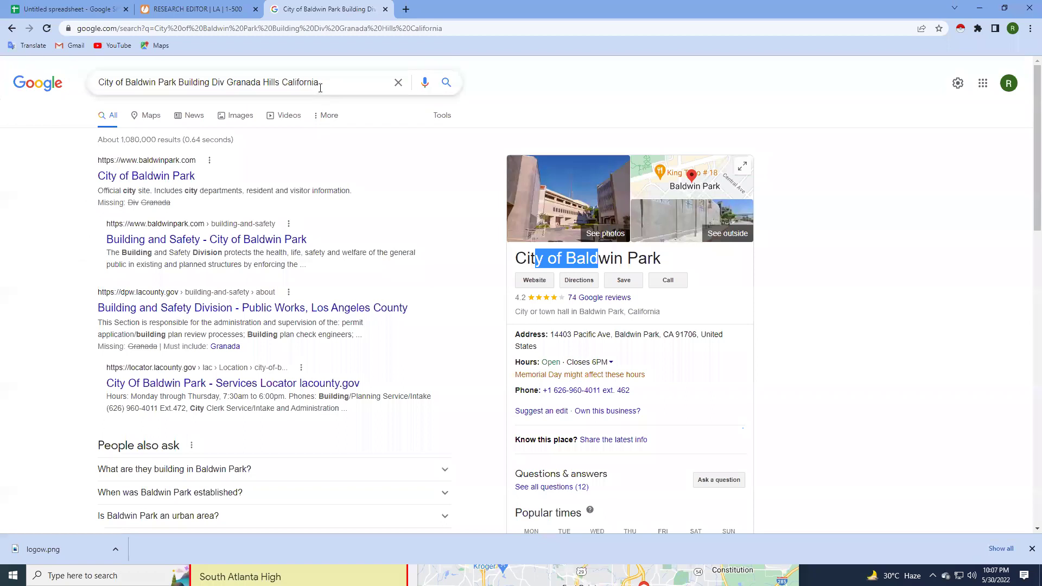
pyautogui.click(320, 87)
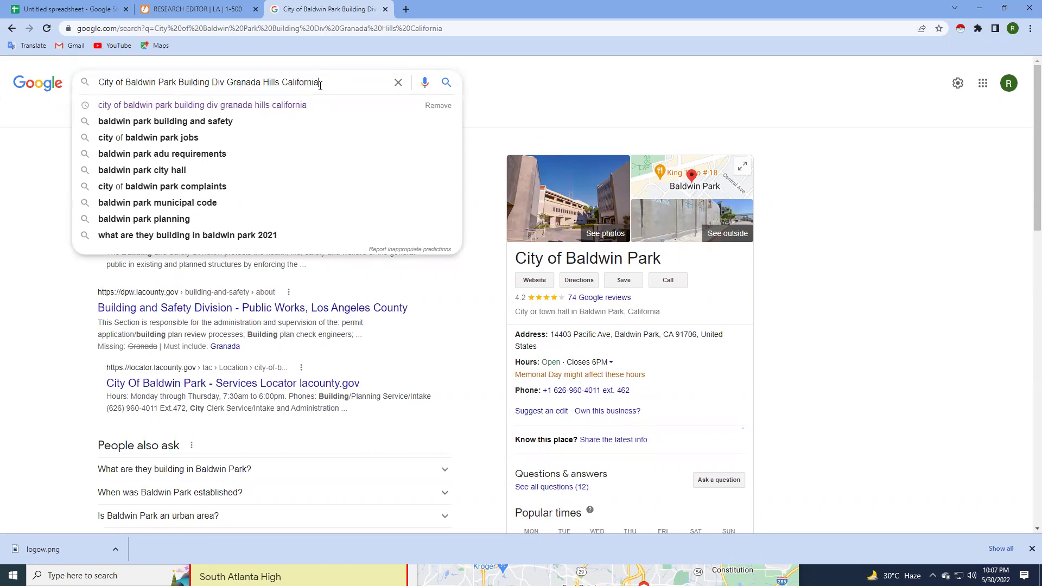
pyautogui.click(579, 113)
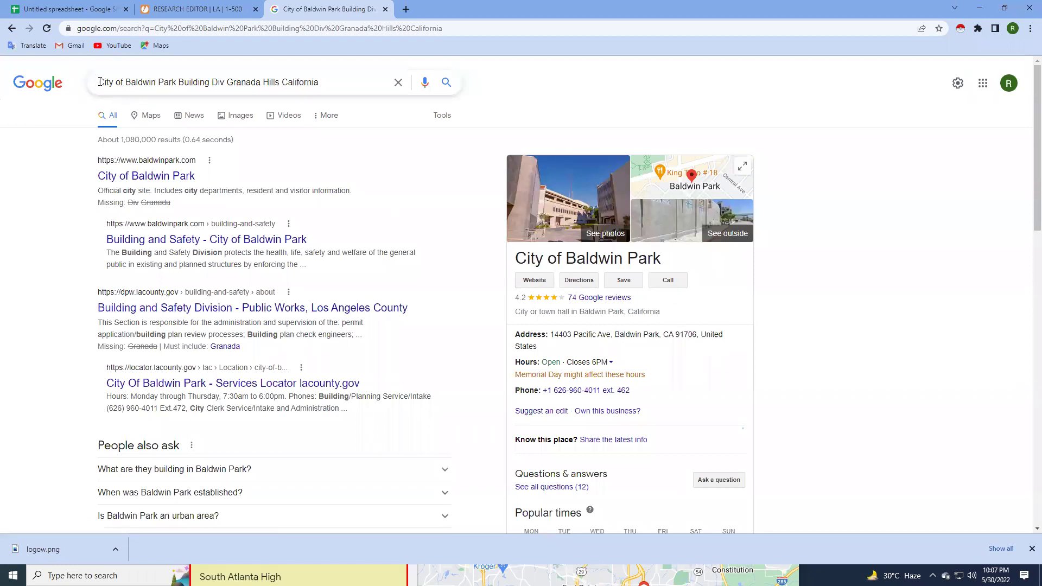
pyautogui.moveTo(99, 82); pyautogui.dragTo(156, 82)
pyautogui.moveTo(516, 259); pyautogui.dragTo(623, 259)
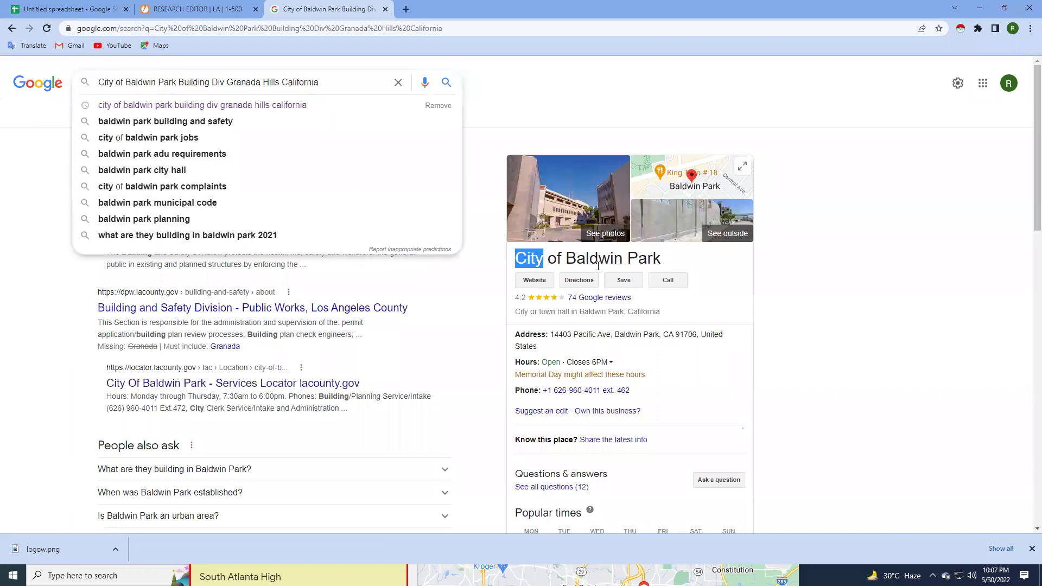
pyautogui.click(323, 82)
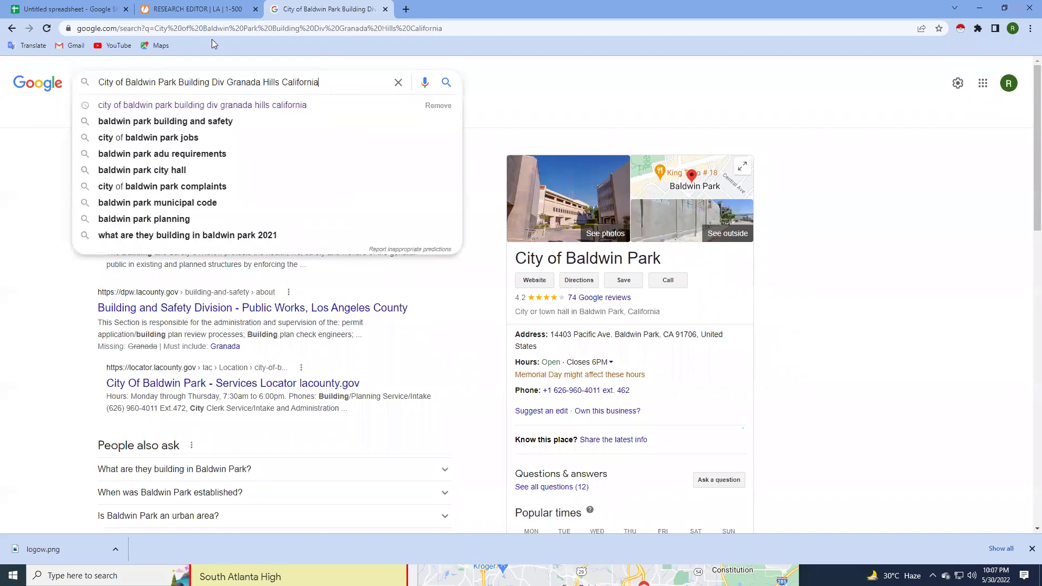
pyautogui.click(595, 80)
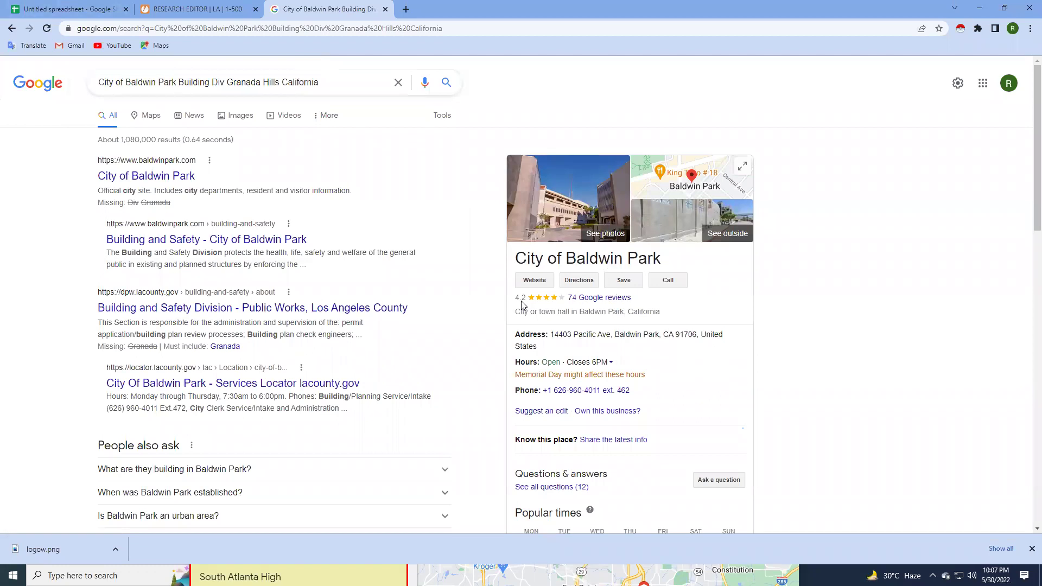
pyautogui.scroll(-2, 631, 320)
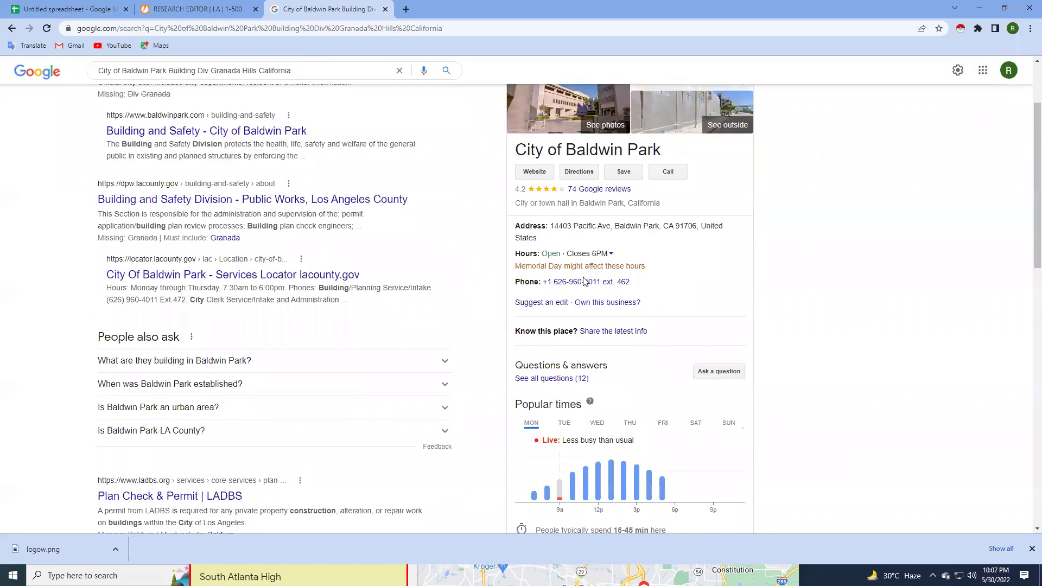
pyautogui.scroll(2, 808, 303)
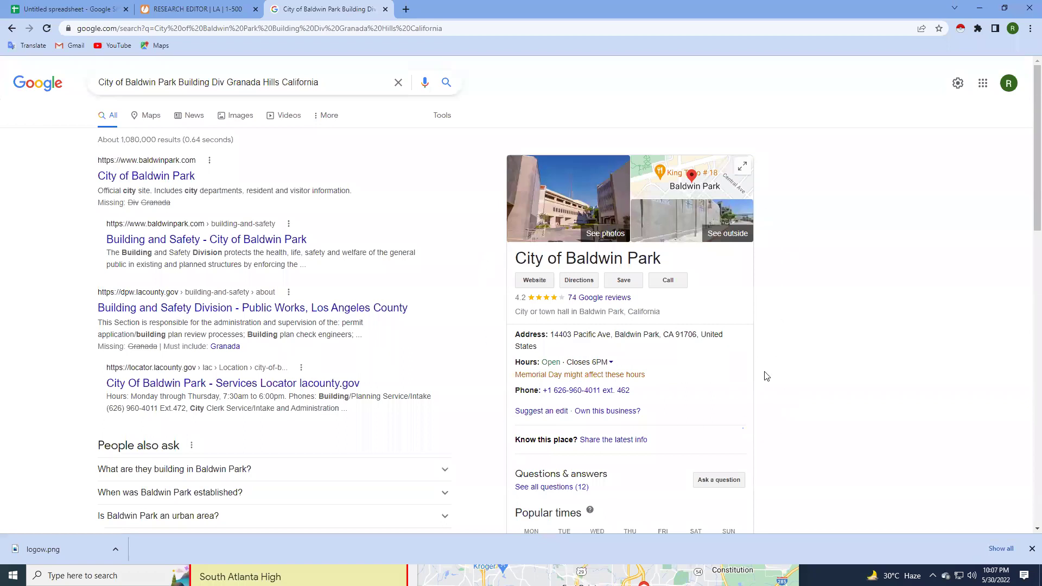
pyautogui.scroll(-2, 759, 363)
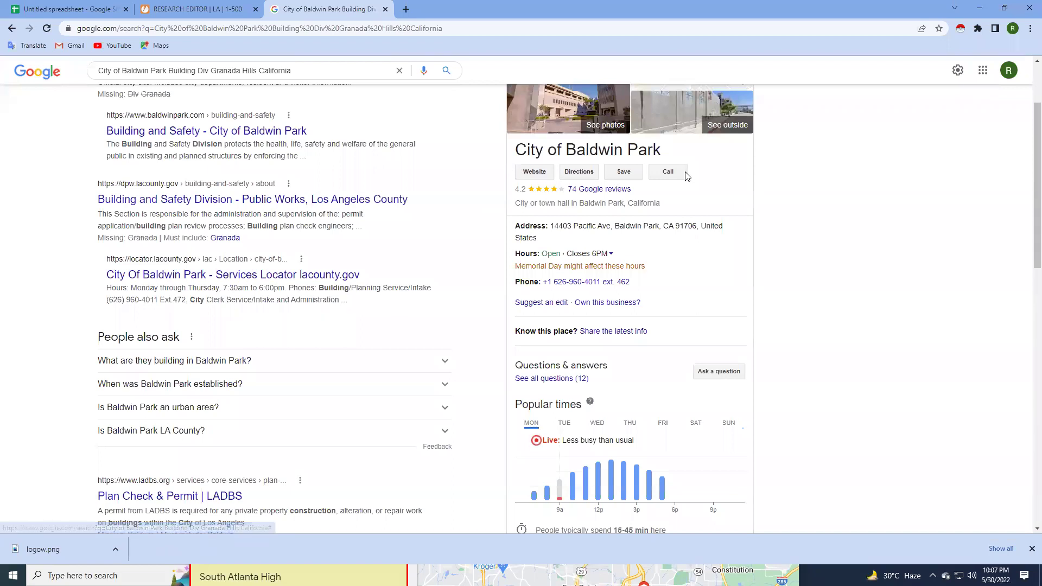
pyautogui.moveTo(553, 239); pyautogui.dragTo(520, 227)
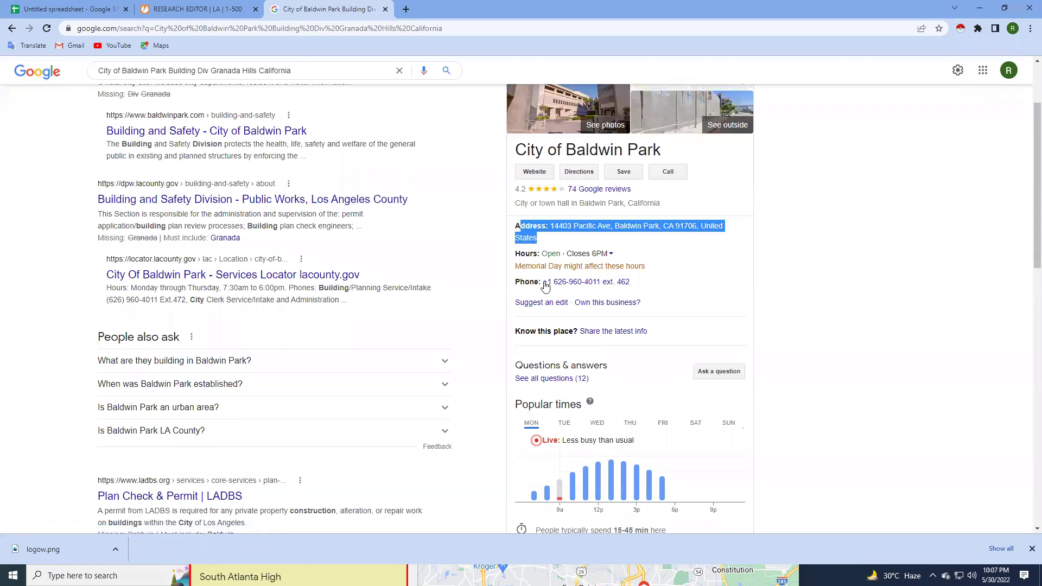
pyautogui.moveTo(630, 282); pyautogui.dragTo(548, 282)
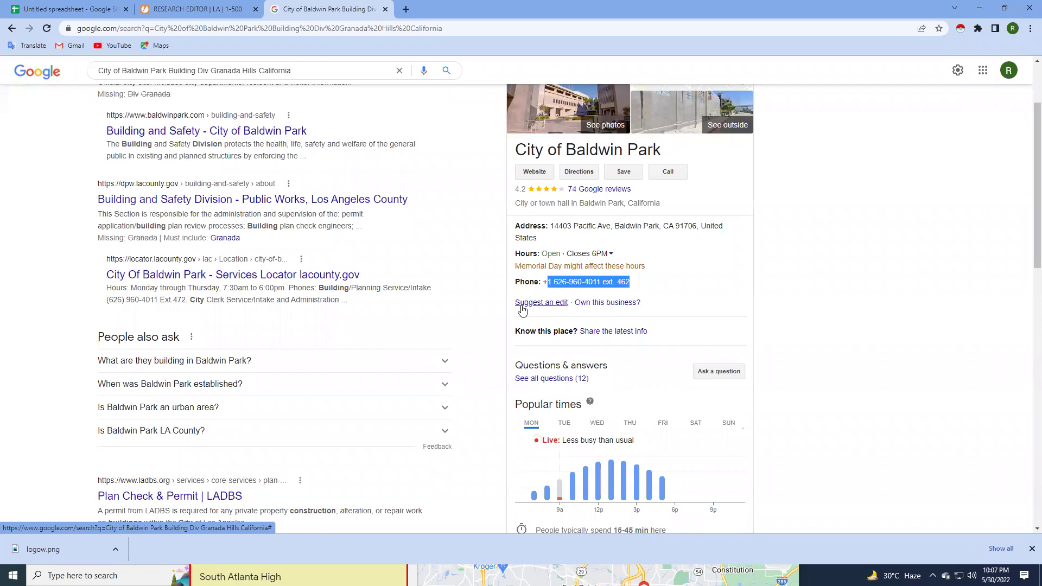
pyautogui.scroll(1, 522, 309)
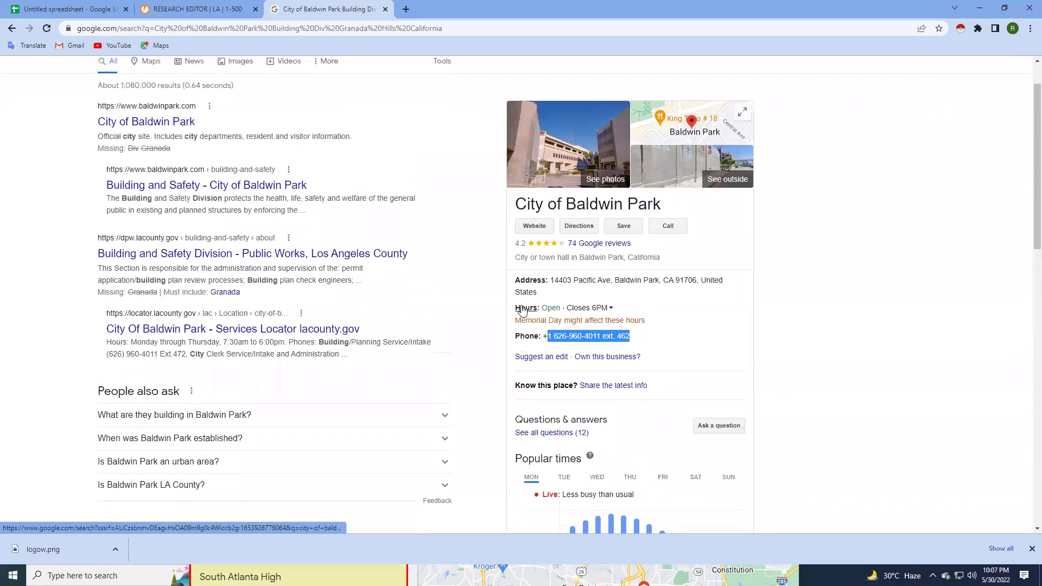
# Open baldwinpark.com from the Google results in a new tab, then return to the JotForm editor.
pyautogui.rightClick(533, 224)
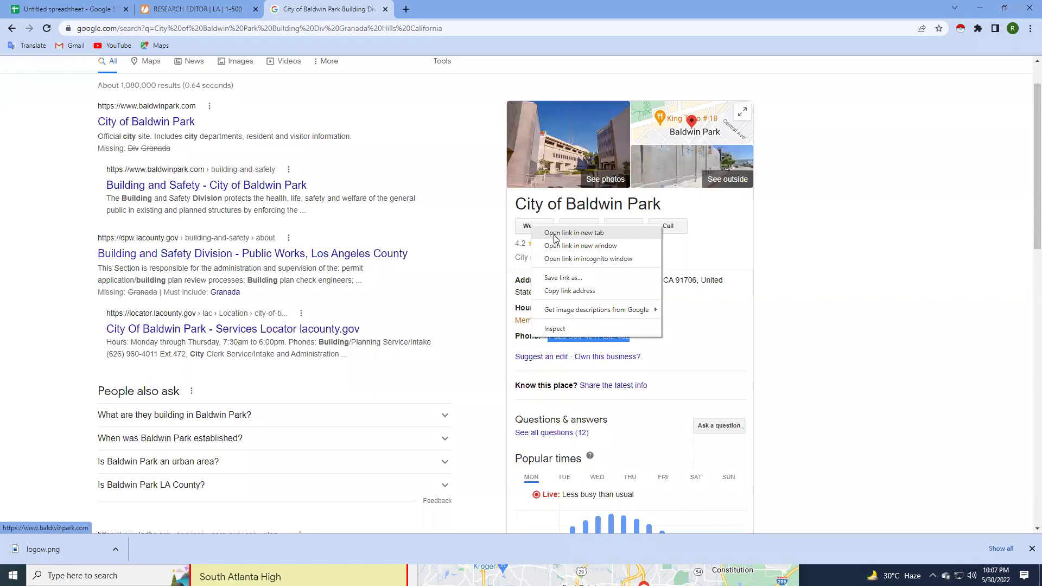
pyautogui.click(554, 233)
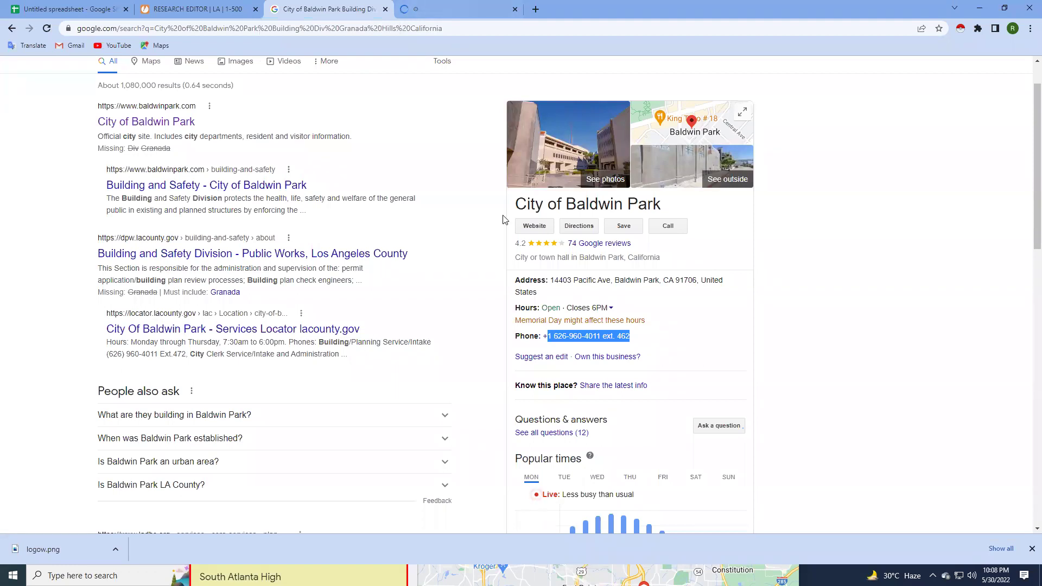
pyautogui.click(461, 8)
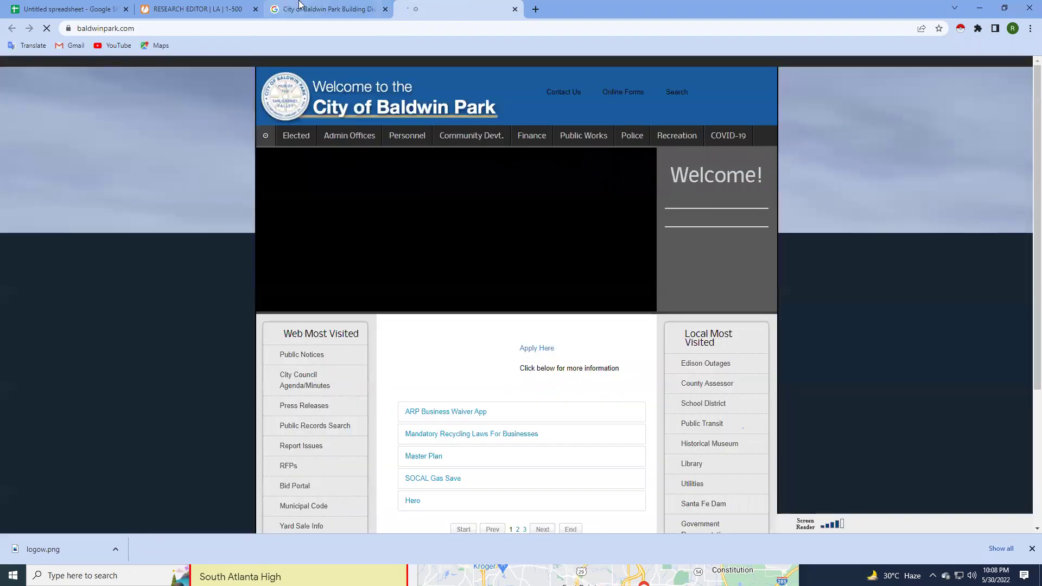
pyautogui.click(301, 4)
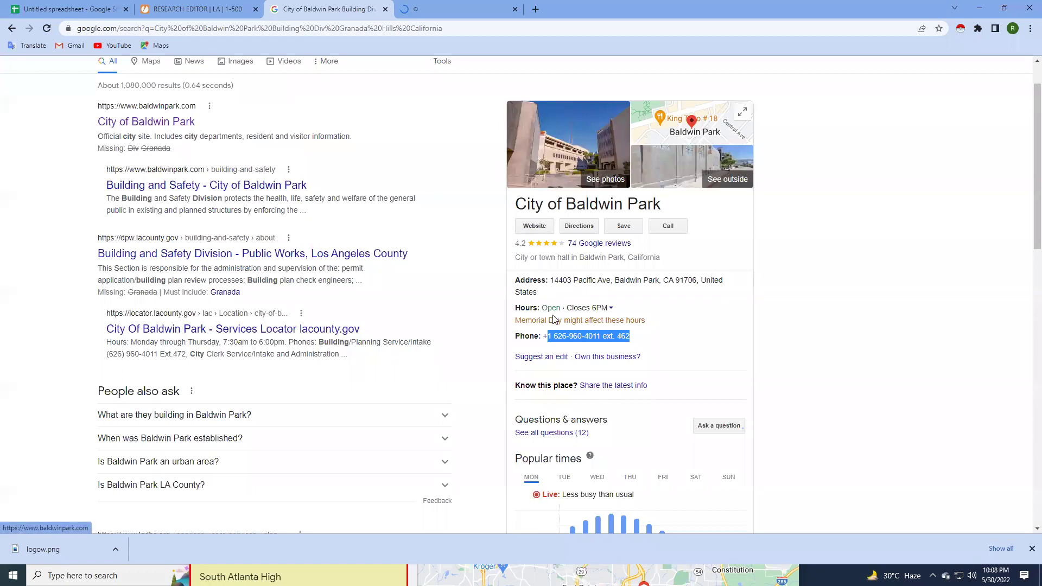
pyautogui.click(641, 341)
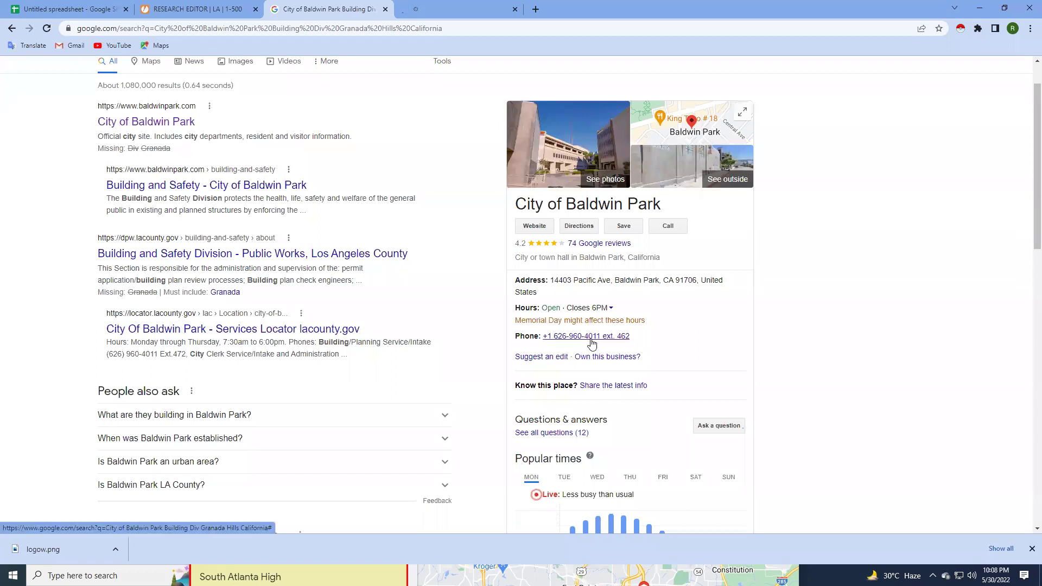
pyautogui.click(190, 9)
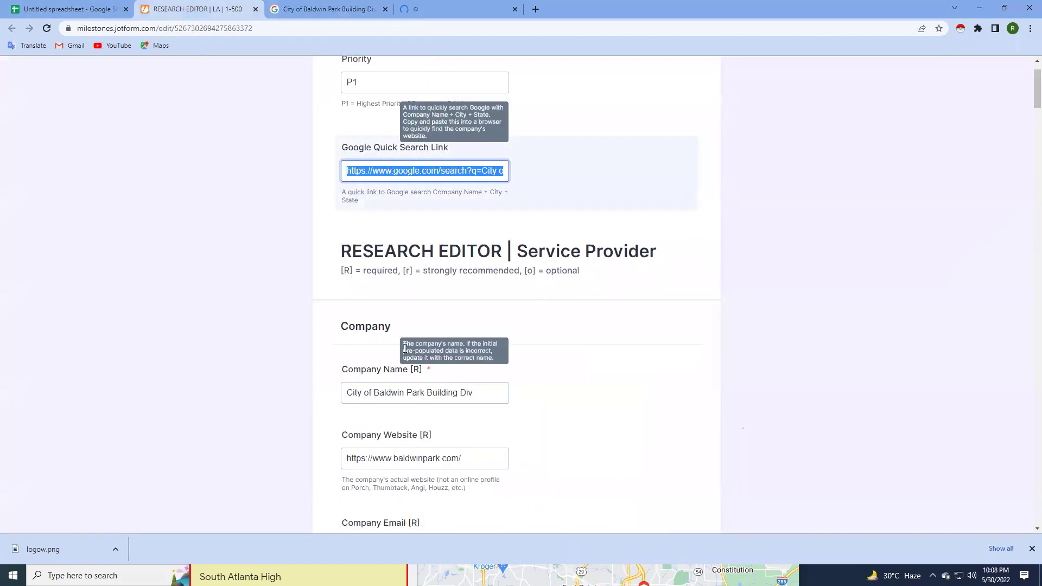
# Clear the Contact Us Page URL field in the City of Baldwin Park form.
pyautogui.scroll(-8, 405, 348)
pyautogui.scroll(2, 411, 353)
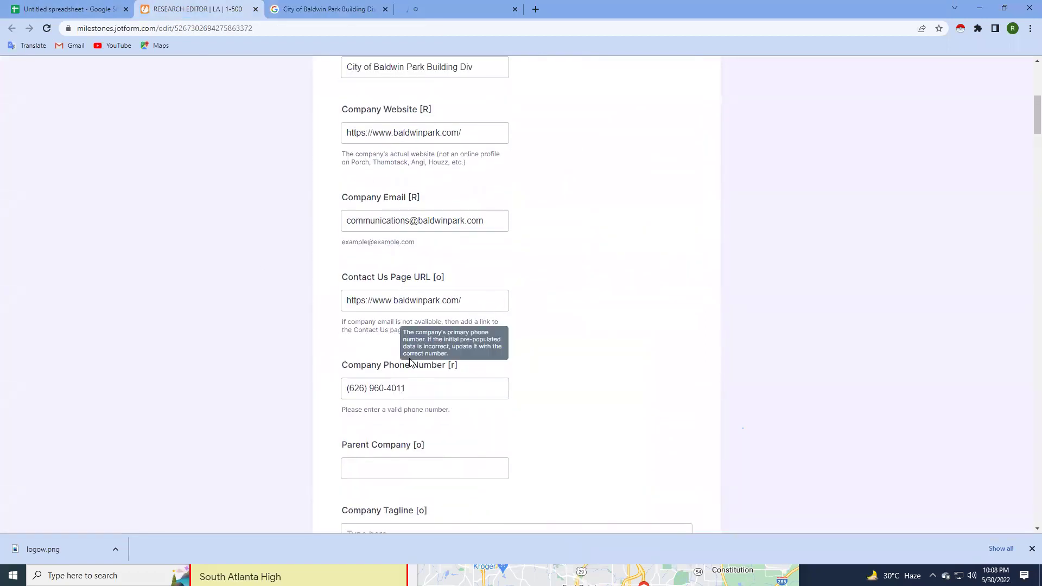
pyautogui.scroll(-2, 409, 362)
pyautogui.doubleClick(389, 280)
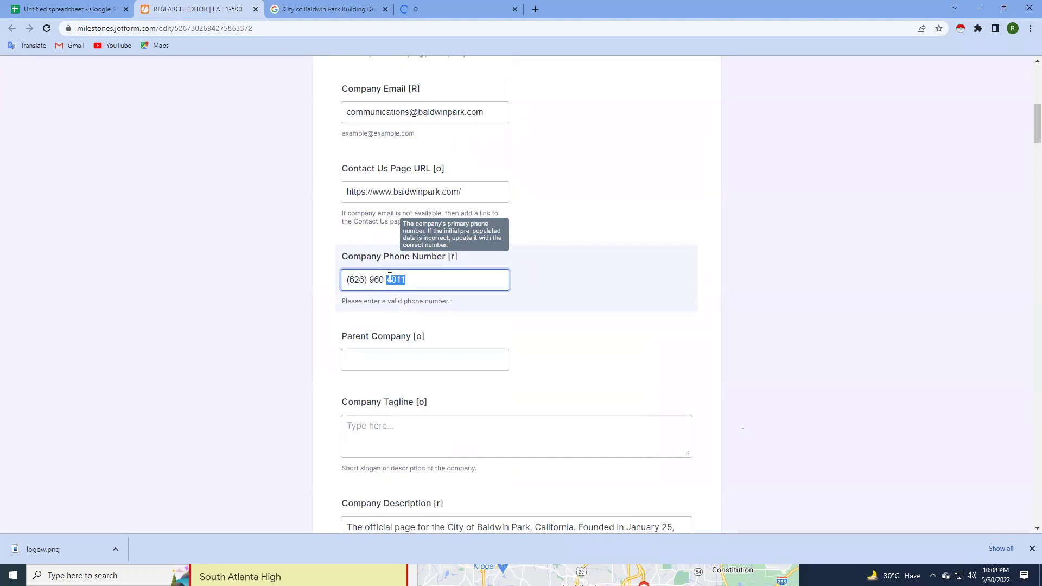
pyautogui.moveTo(505, 192); pyautogui.dragTo(218, 199)
pyautogui.press('BackSpace')
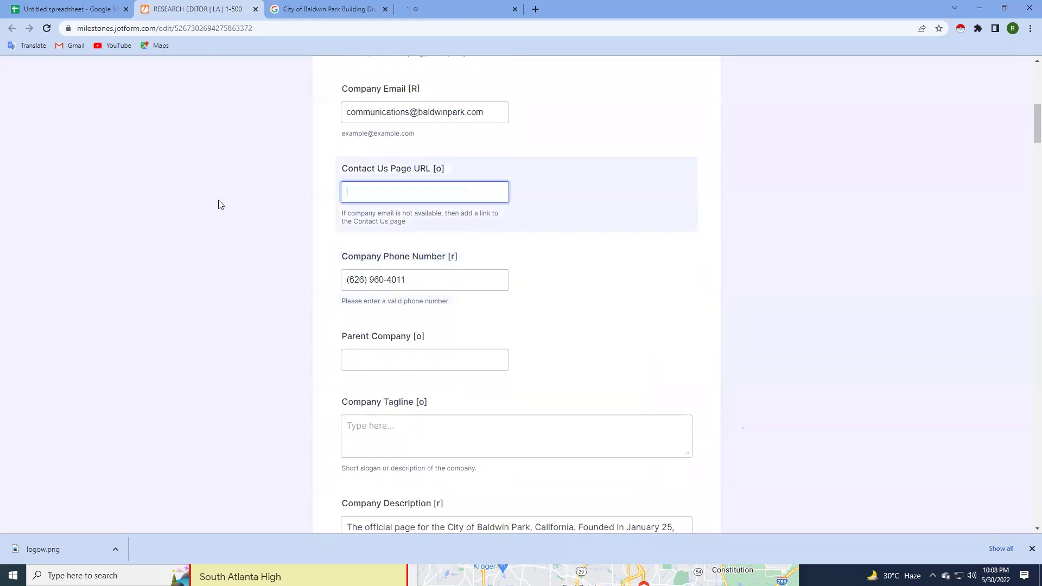
# Clear the Company Email and Company Website fields, then return to the Baldwin Park results.
pyautogui.scroll(2, 219, 203)
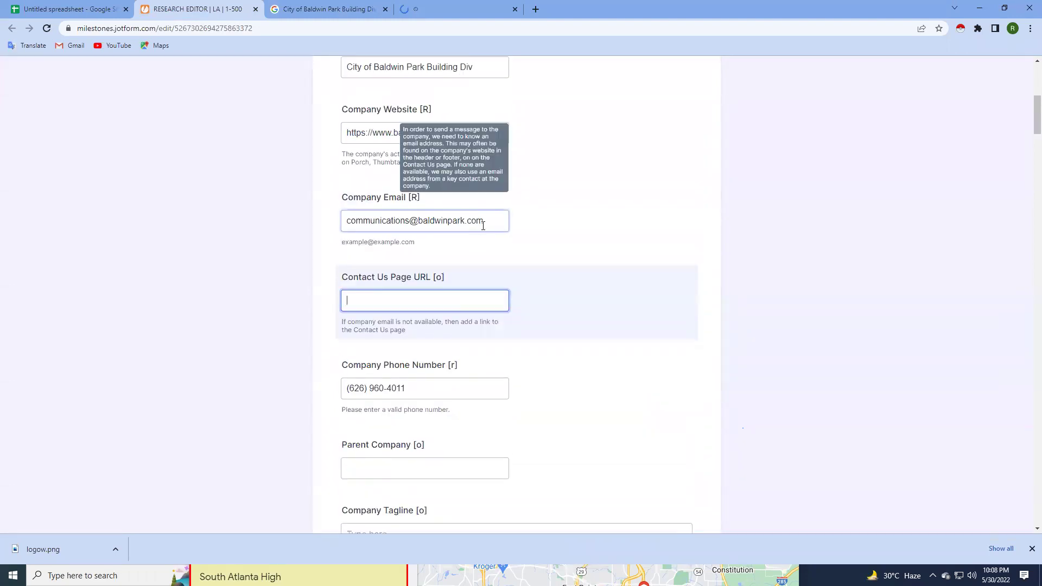
pyautogui.moveTo(483, 226); pyautogui.dragTo(158, 223)
pyautogui.press('BackSpace')
pyautogui.click(490, 135)
pyautogui.hotkey('ctrl', 'a')
pyautogui.press('BackSpace')
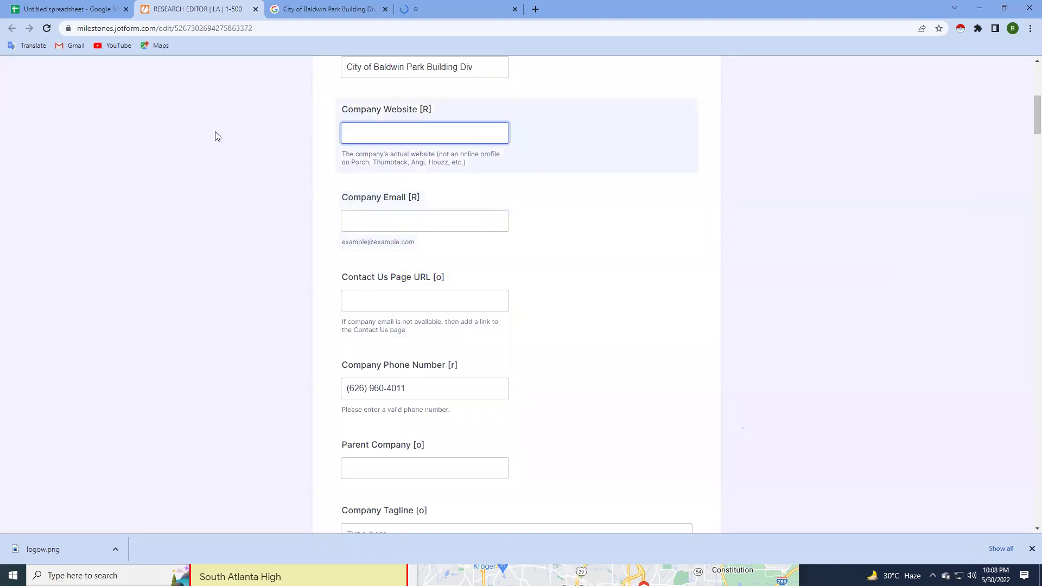
pyautogui.scroll(3, 228, 144)
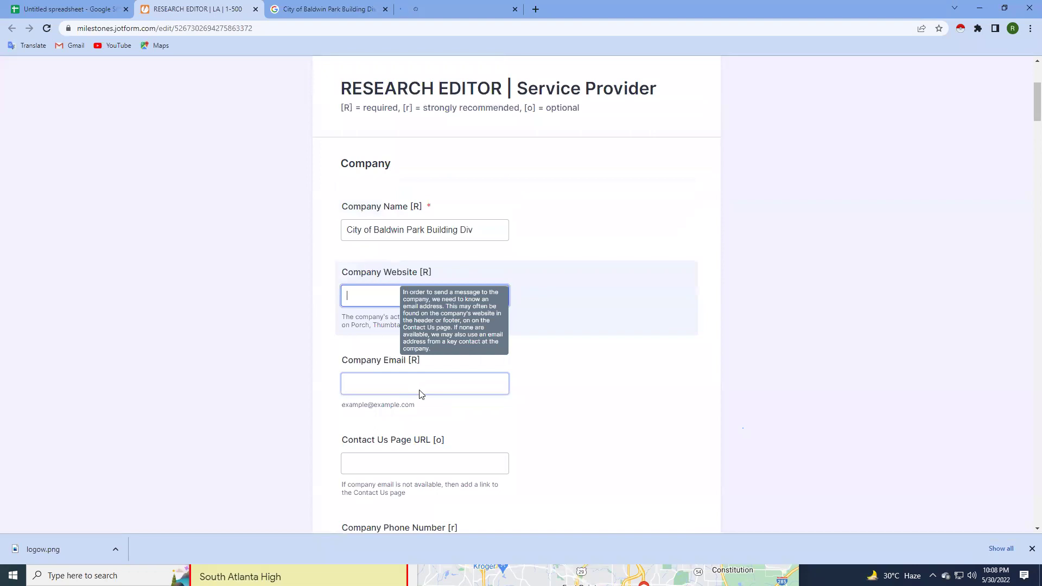
pyautogui.scroll(-3, 420, 391)
pyautogui.scroll(2, 421, 383)
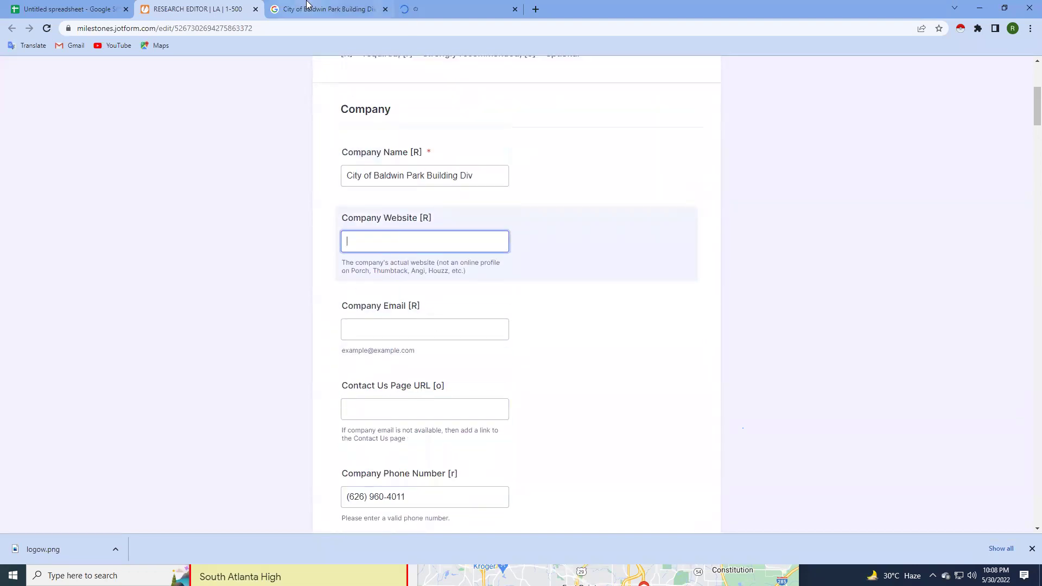
pyautogui.click(307, 6)
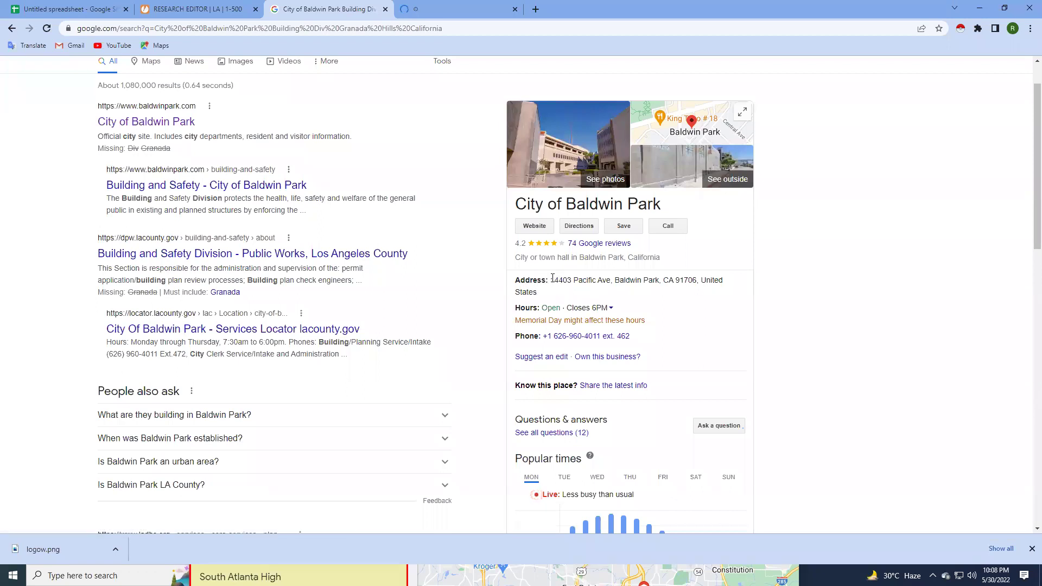
# Copy the City of Baldwin Park street address from the Google knowledge panel and return to the form.
pyautogui.moveTo(552, 280); pyautogui.dragTo(700, 280)
pyautogui.hotkey('ctrl', 'c')
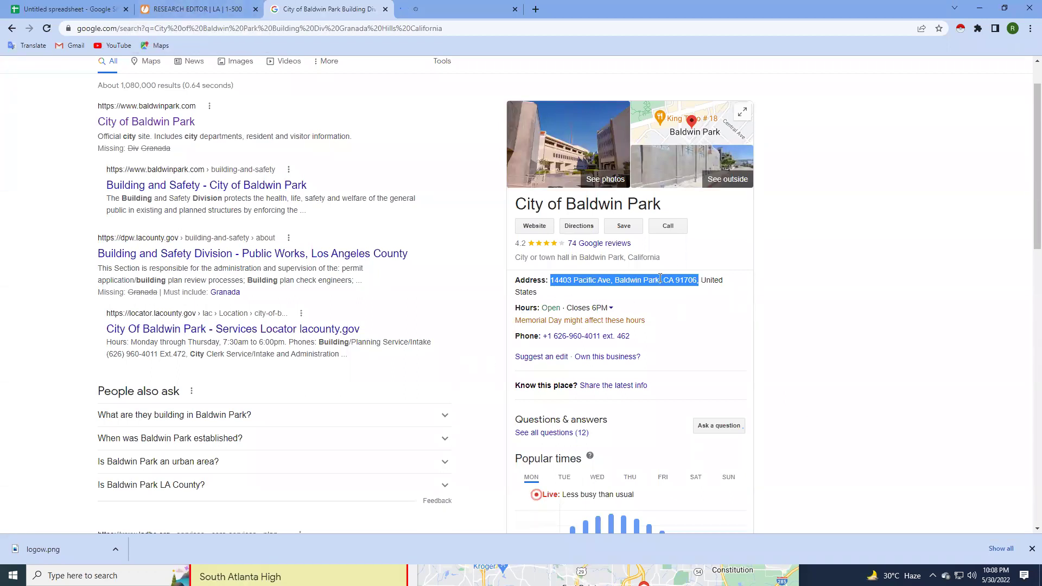
pyautogui.hotkey('ctrl', 'shift', 'Tab')
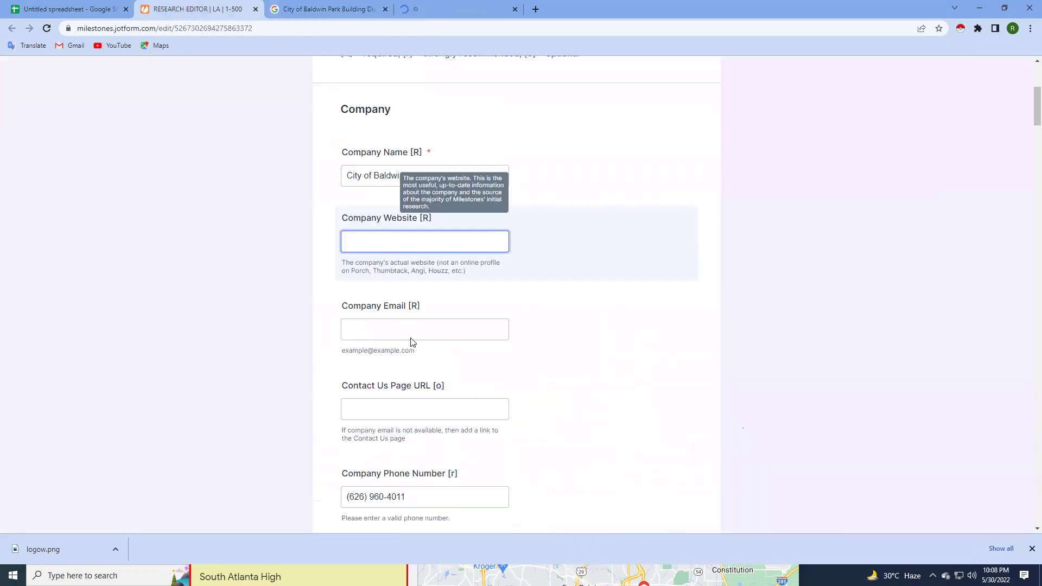
# Paste the copied address into Market Areas Served Description and compare its street and city with the Address fields.
pyautogui.scroll(-6, 427, 369)
pyautogui.scroll(-5, 427, 369)
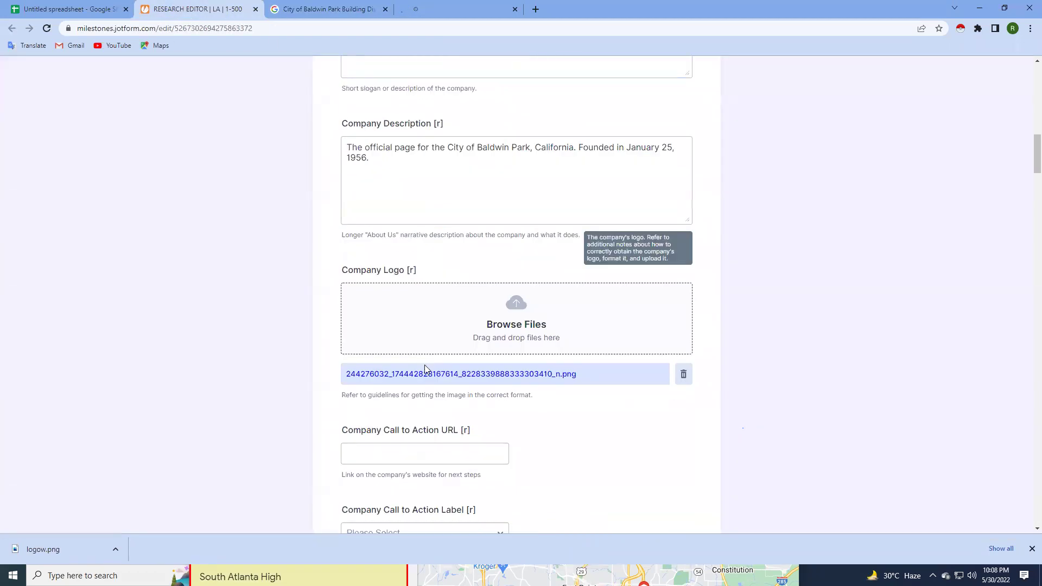
pyautogui.scroll(-6, 427, 369)
pyautogui.scroll(-5, 427, 370)
pyautogui.scroll(-2, 401, 280)
pyautogui.click(422, 274)
pyautogui.click(400, 117)
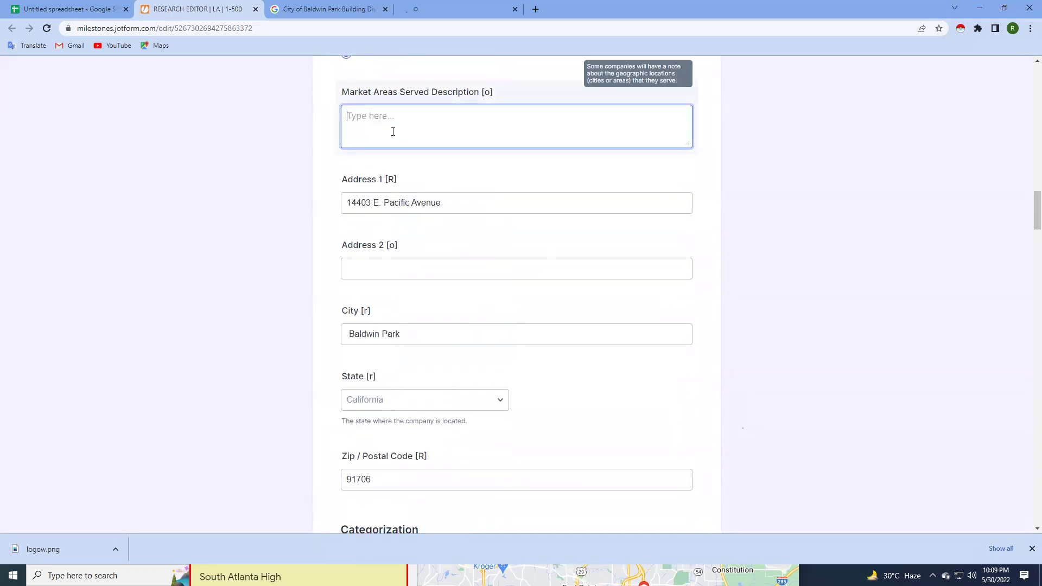
pyautogui.hotkey('ctrl', 'v')
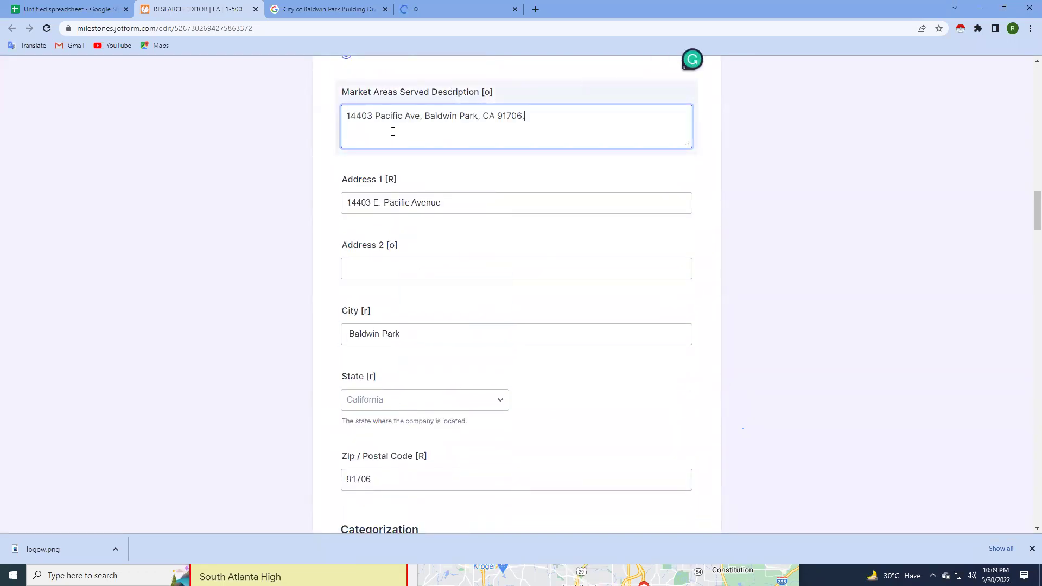
pyautogui.moveTo(421, 115); pyautogui.dragTo(347, 116)
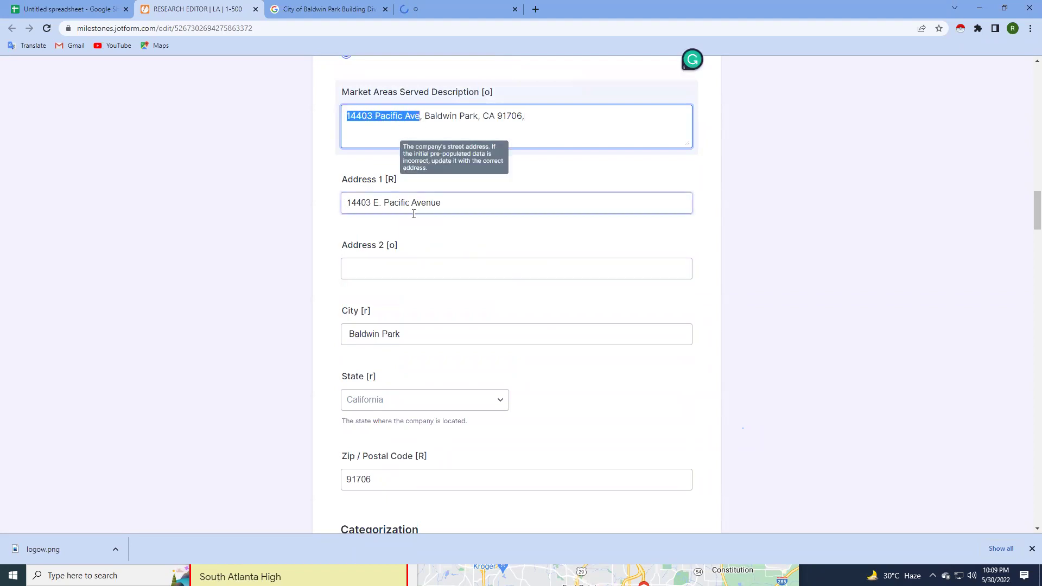
pyautogui.moveTo(430, 116); pyautogui.dragTo(478, 119)
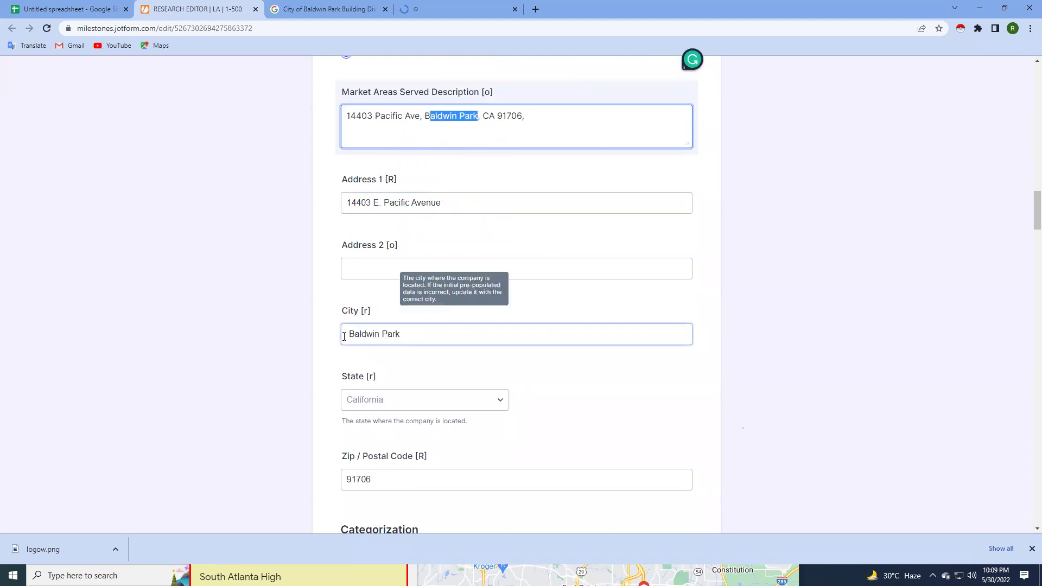
# Finish comparing against the Zip field, delete the pasted address, and go back to the Google results.
pyautogui.scroll(-1, 344, 337)
pyautogui.moveTo(483, 66); pyautogui.dragTo(490, 65)
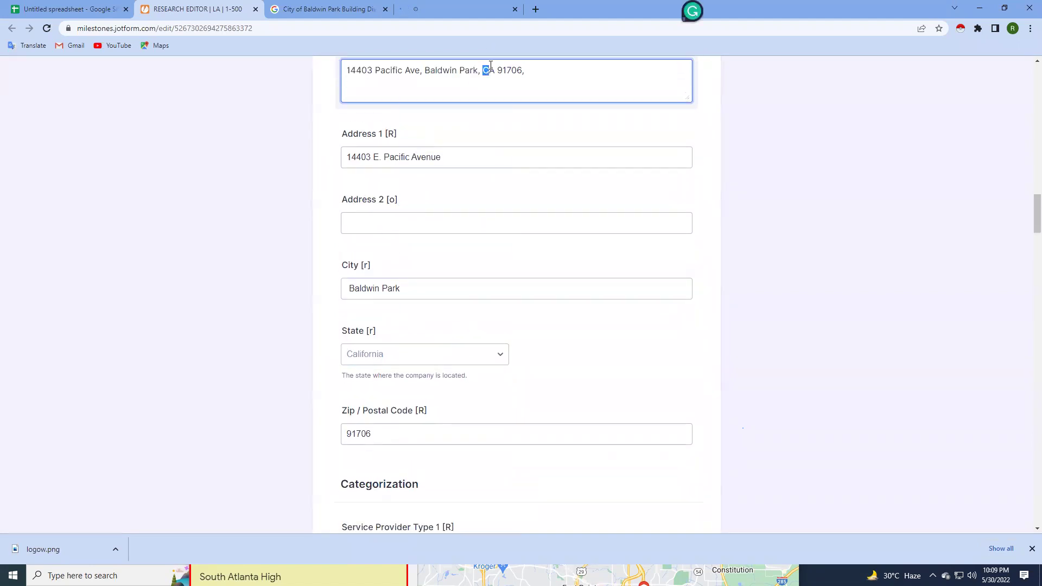
pyautogui.scroll(1, 490, 81)
pyautogui.scroll(-2, 434, 315)
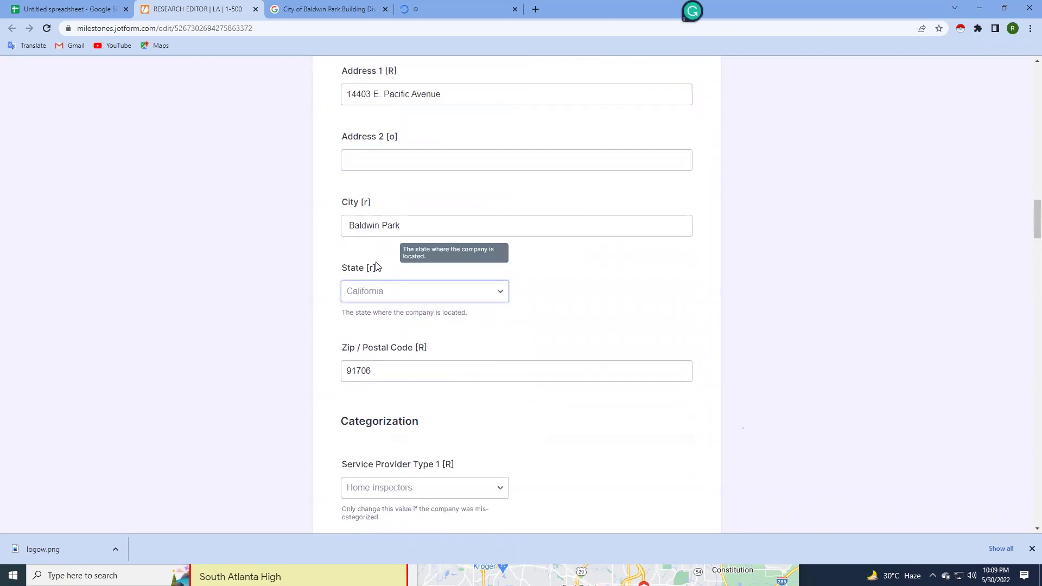
pyautogui.scroll(2, 379, 298)
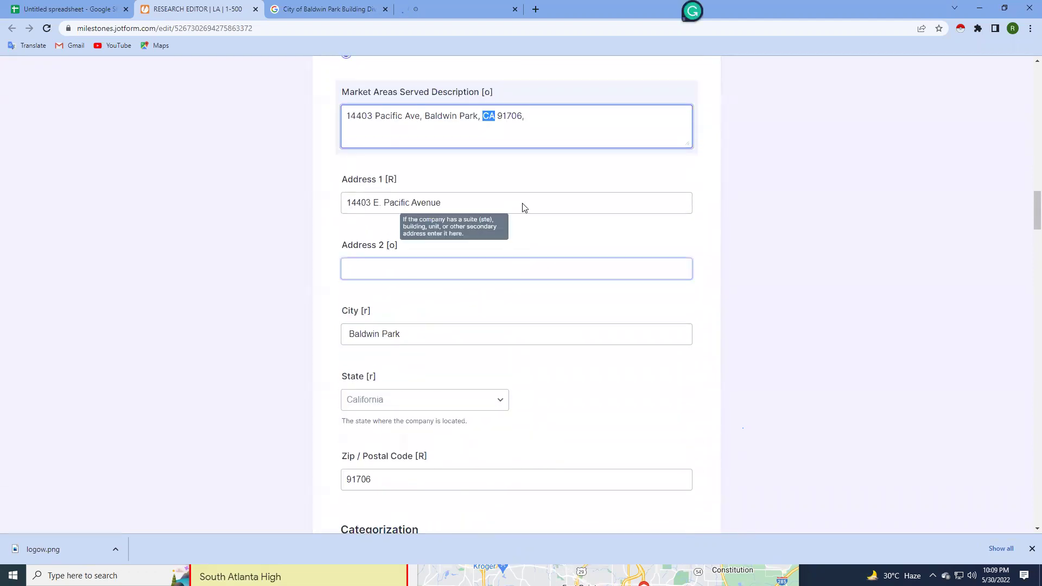
pyautogui.moveTo(497, 116); pyautogui.dragTo(522, 119)
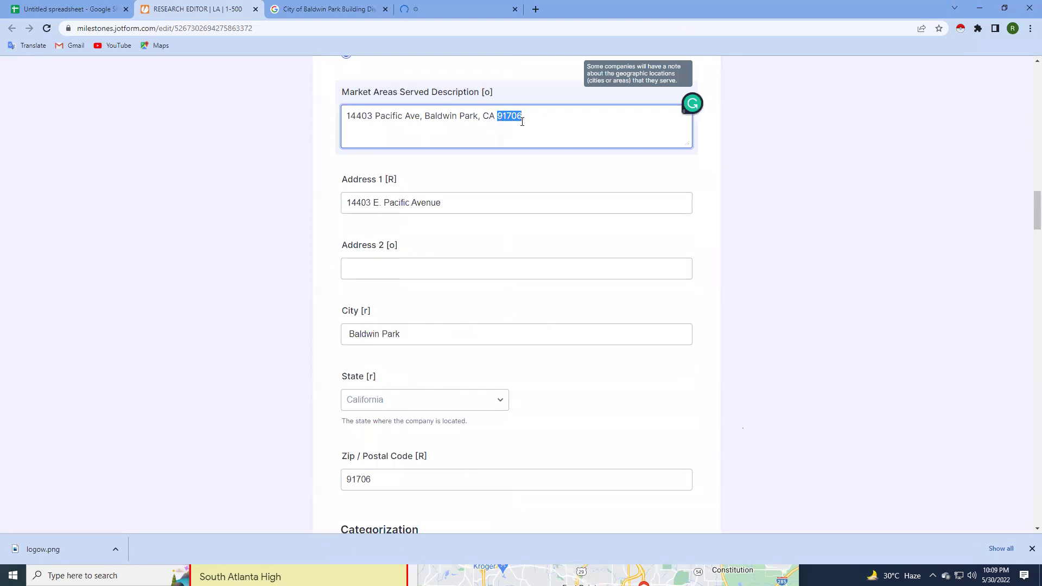
pyautogui.scroll(-1, 521, 120)
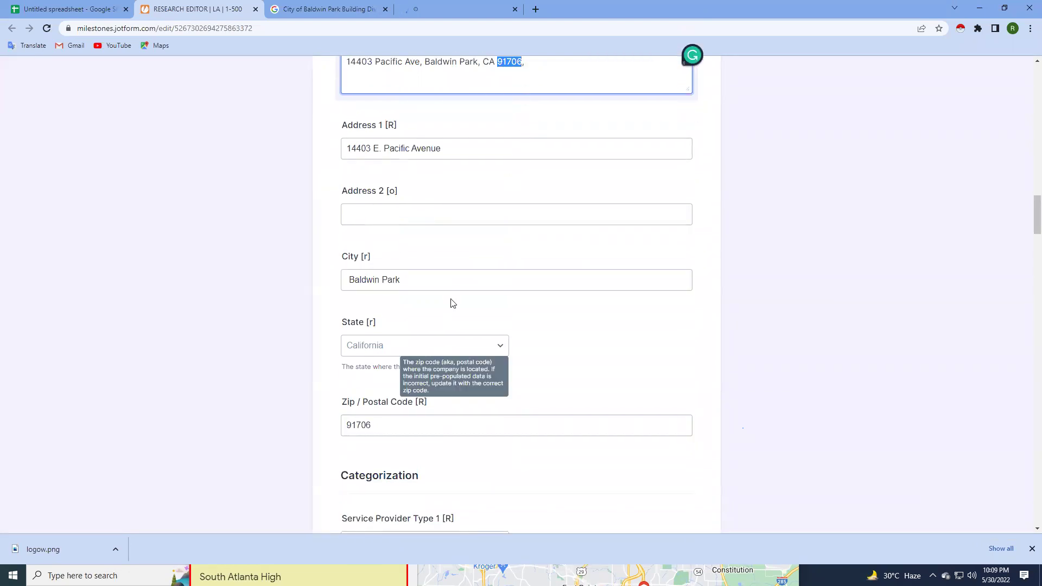
pyautogui.scroll(2, 545, 92)
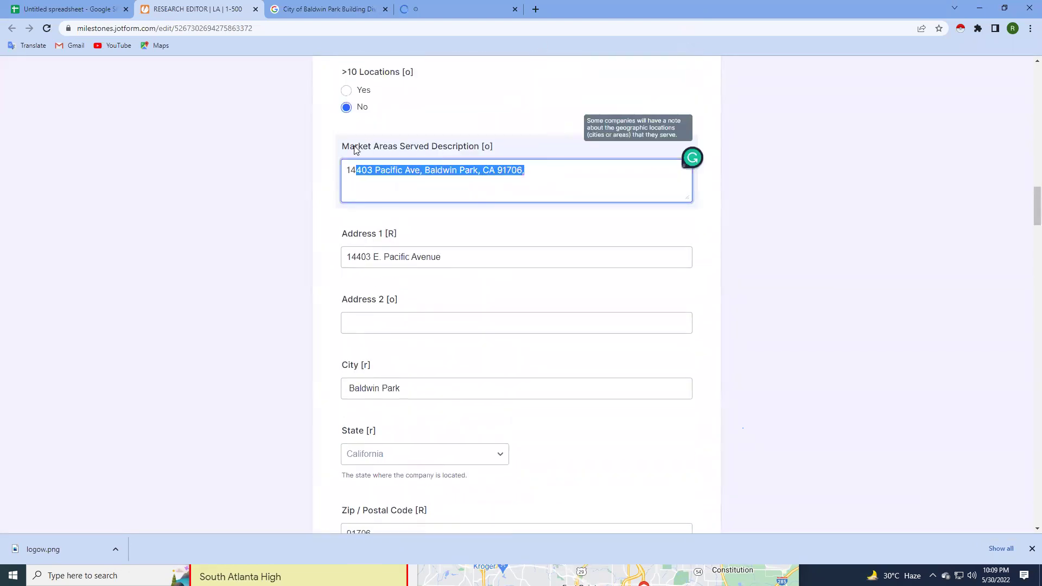
pyautogui.moveTo(553, 170); pyautogui.dragTo(307, 144)
pyautogui.press('BackSpace')
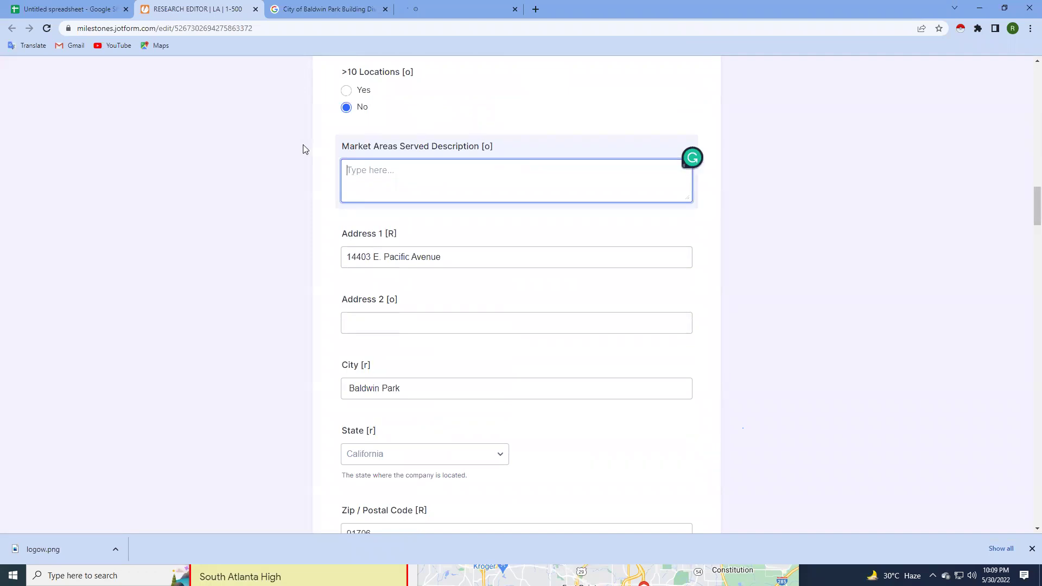
pyautogui.click(328, 8)
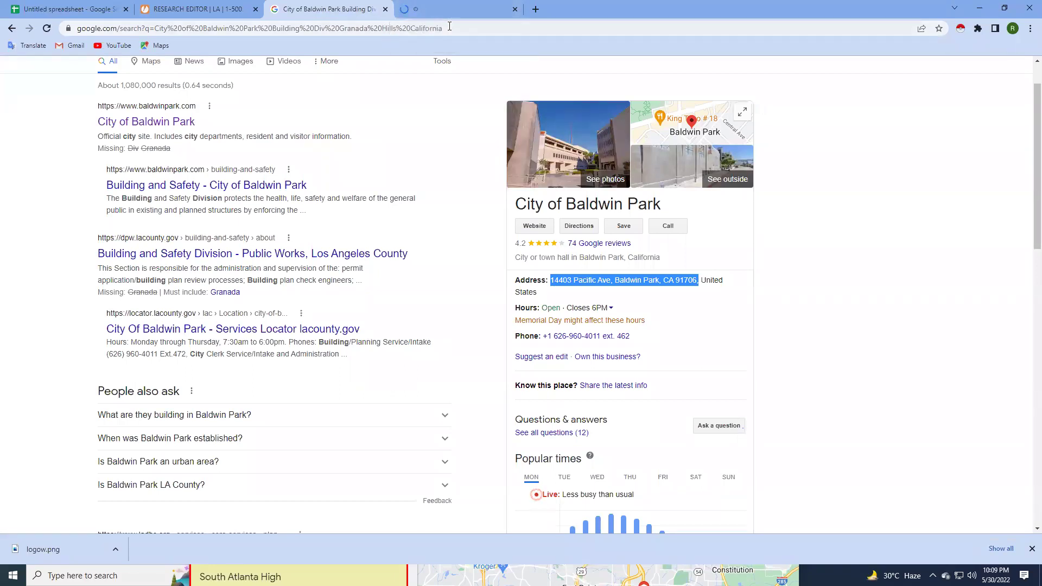
pyautogui.scroll(1, 383, 268)
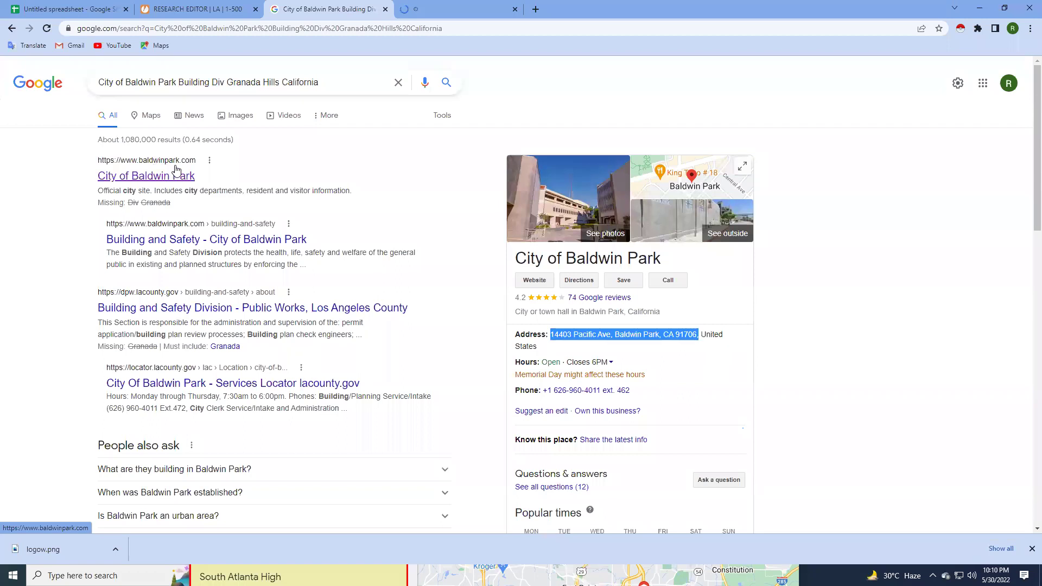
pyautogui.scroll(-1, 196, 155)
pyautogui.scroll(-1, 196, 158)
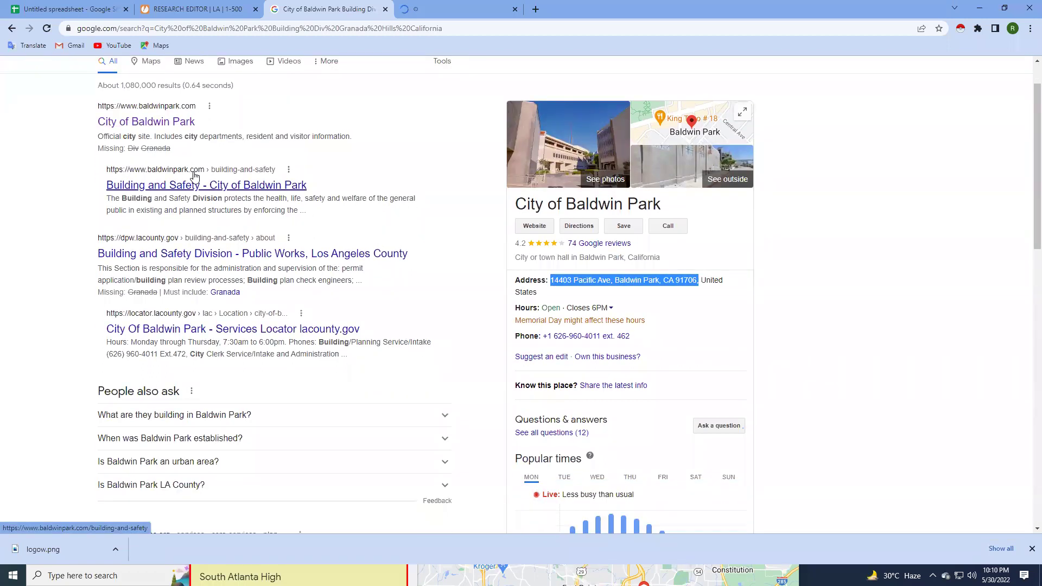
pyautogui.scroll(2, 193, 173)
pyautogui.scroll(-4, 156, 186)
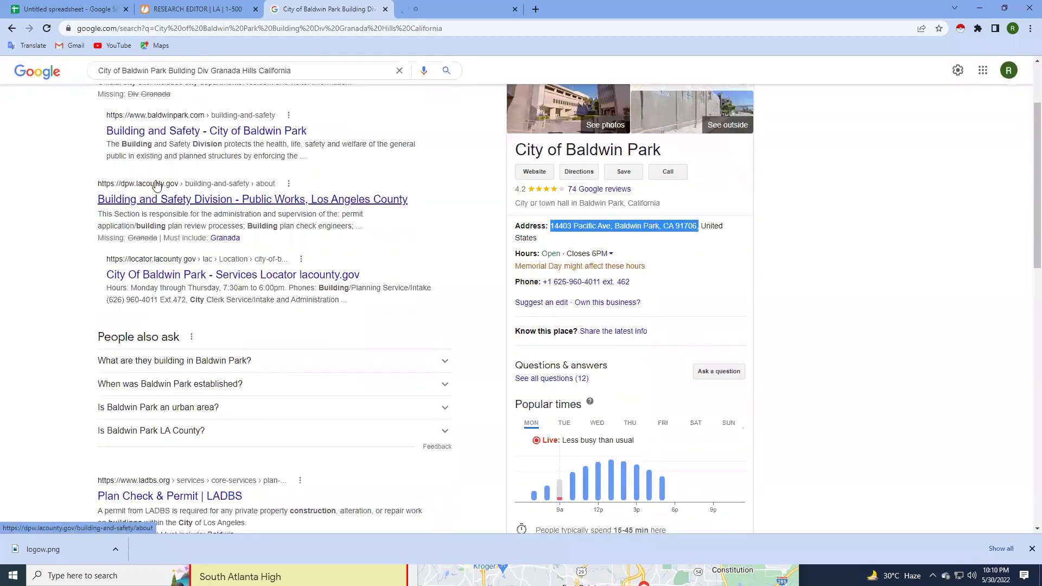
pyautogui.scroll(-4, 258, 180)
pyautogui.scroll(8, 263, 170)
pyautogui.scroll(-5, 263, 169)
pyautogui.scroll(-4, 263, 171)
pyautogui.scroll(-6, 264, 171)
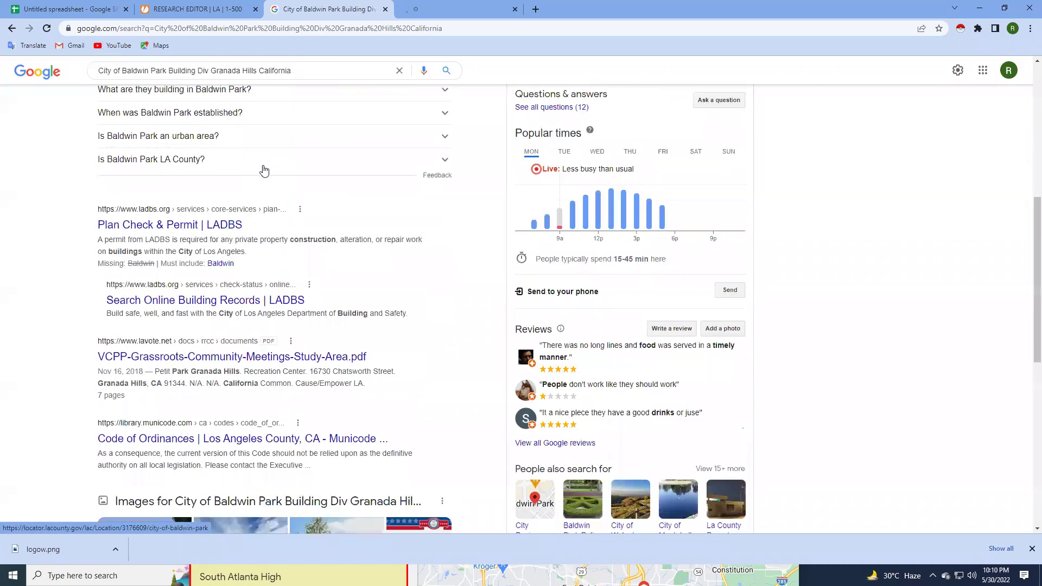
pyautogui.scroll(-2, 265, 170)
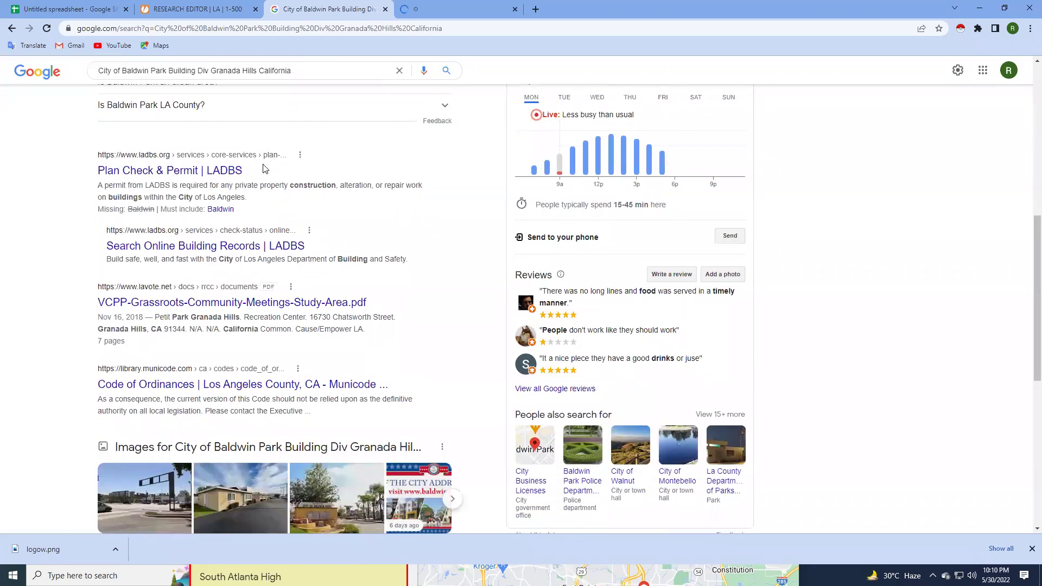
pyautogui.scroll(3, 262, 169)
pyautogui.scroll(5, 263, 169)
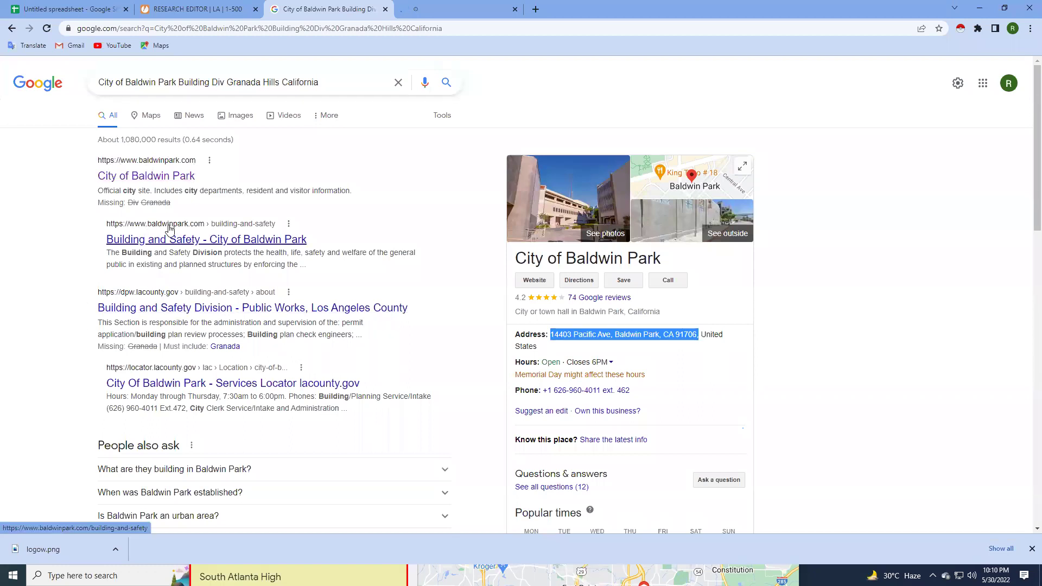
pyautogui.scroll(-4, 206, 304)
pyautogui.scroll(-2, 205, 304)
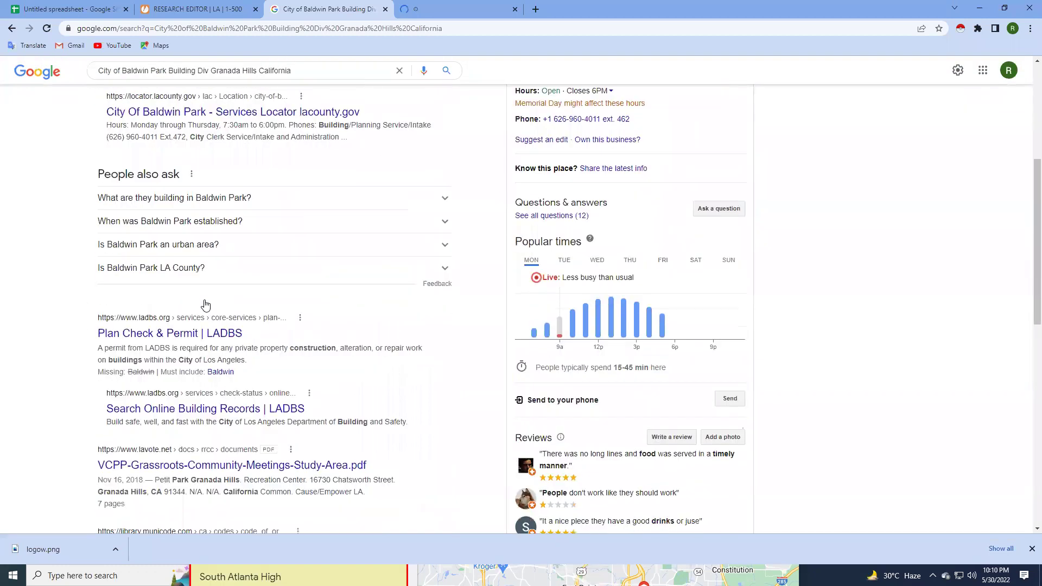
pyautogui.scroll(-2, 140, 271)
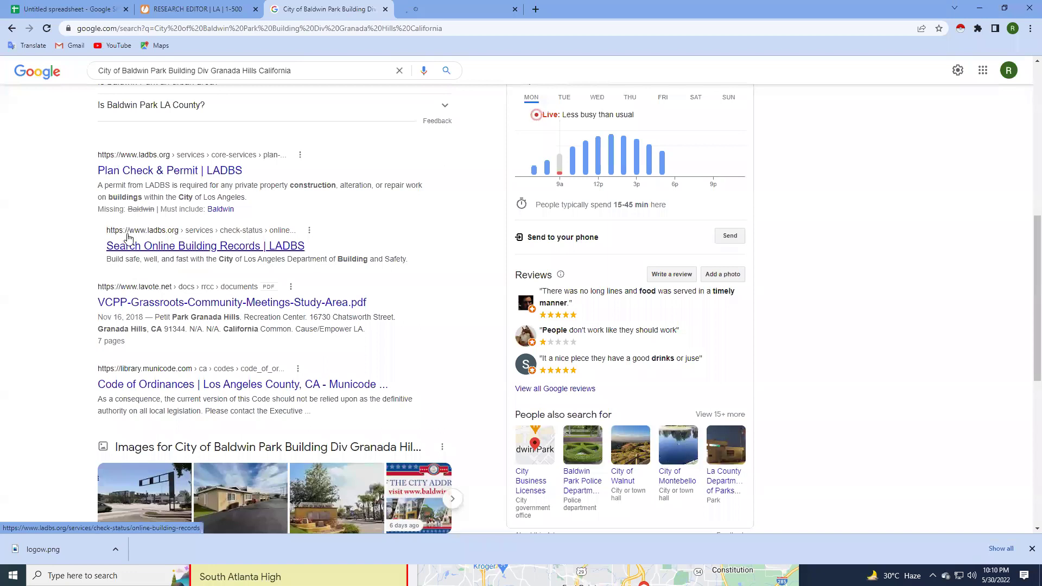
pyautogui.scroll(-1, 190, 239)
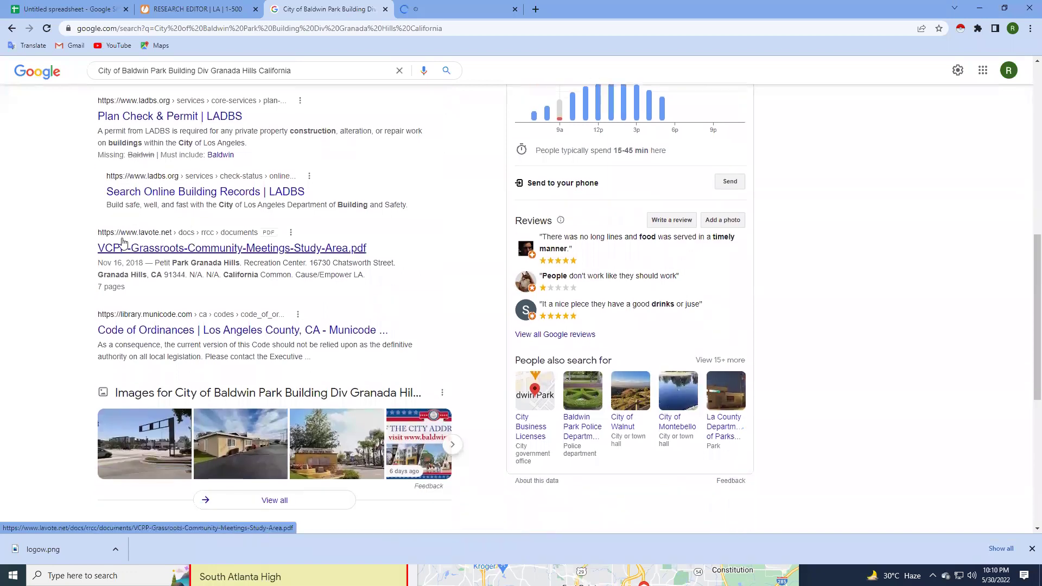
pyautogui.scroll(-1, 133, 260)
pyautogui.scroll(-2, 188, 266)
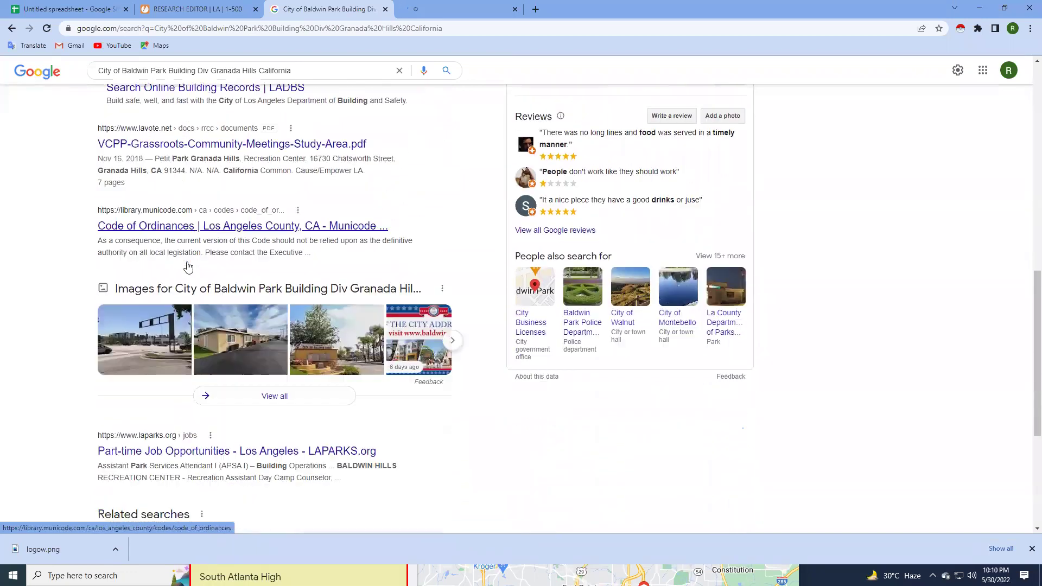
pyautogui.scroll(-3, 163, 358)
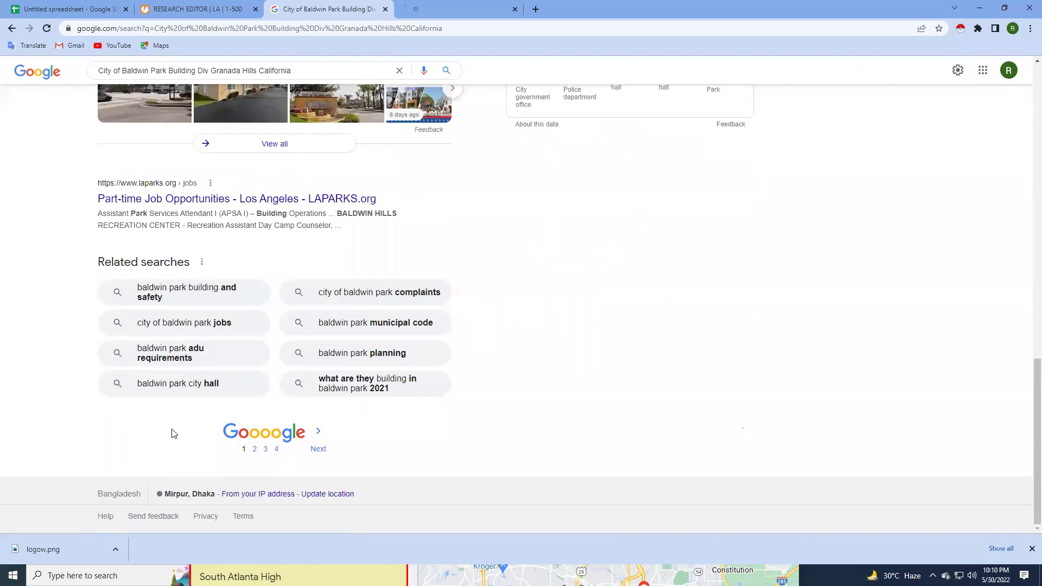
pyautogui.click(255, 449)
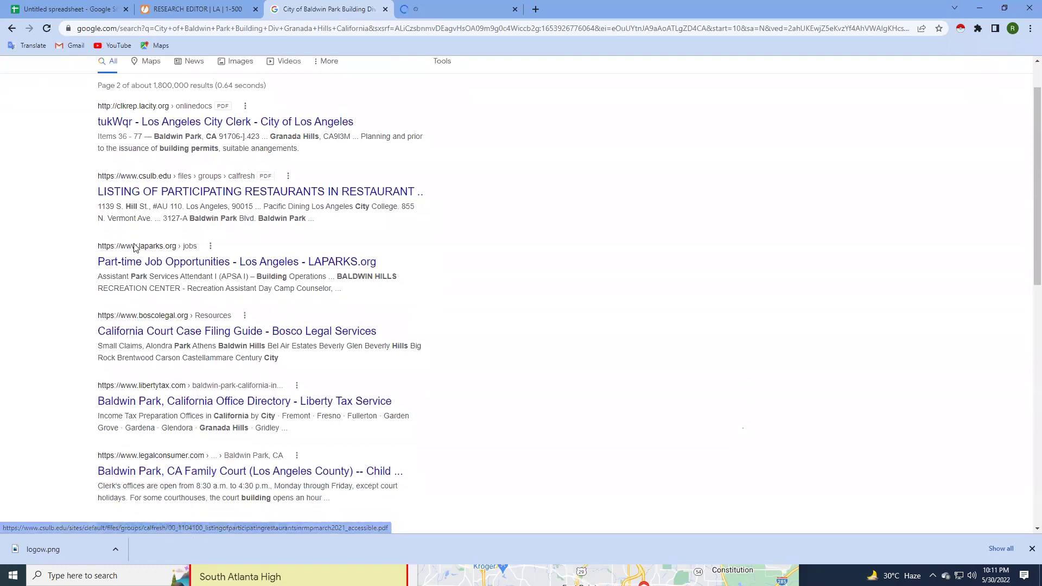
pyautogui.scroll(-3, 141, 226)
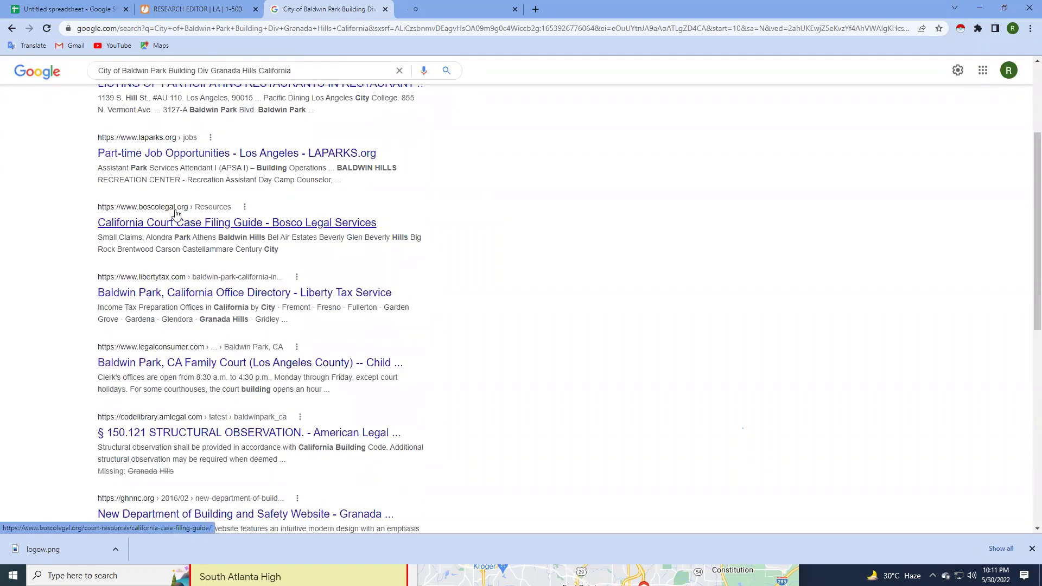
pyautogui.scroll(-2, 177, 214)
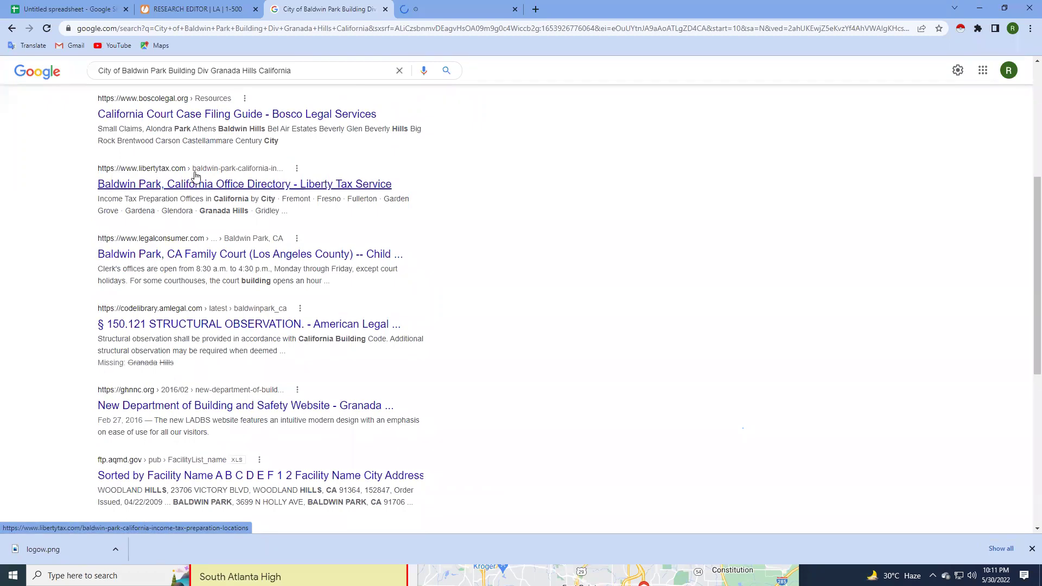
pyautogui.scroll(-1, 179, 179)
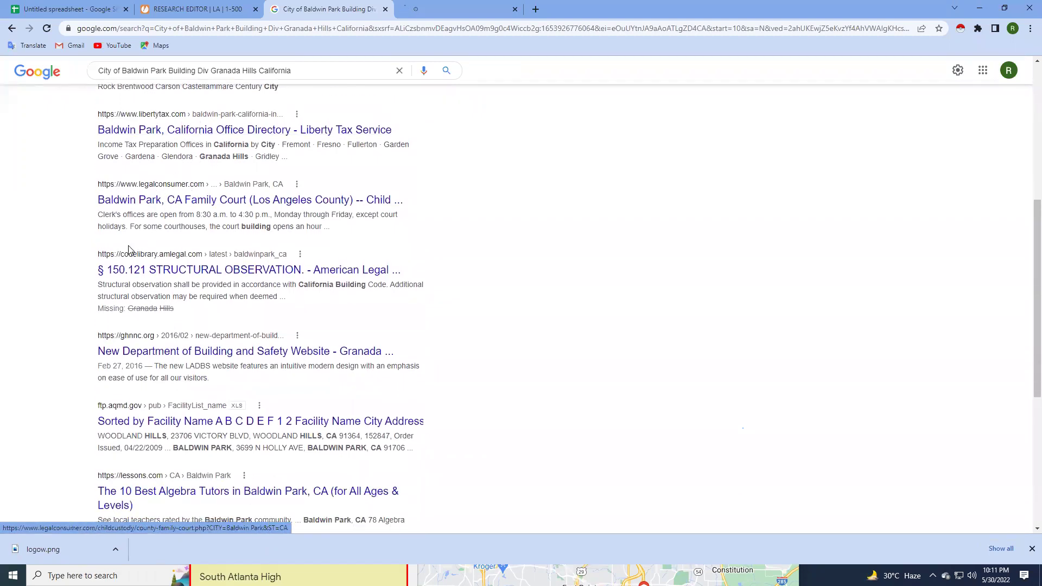
pyautogui.scroll(-1, 163, 228)
pyautogui.scroll(-1, 163, 228)
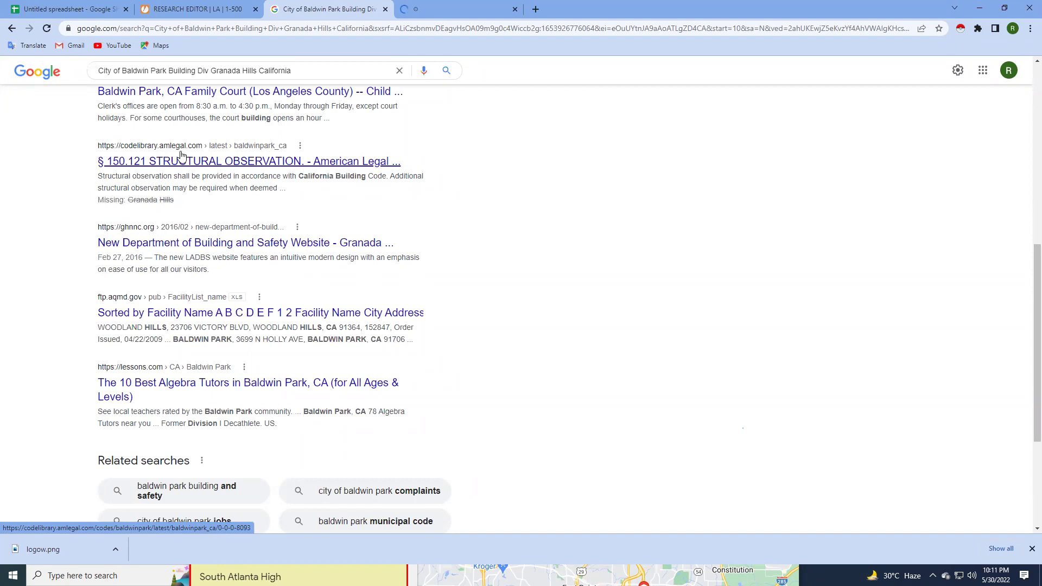
pyautogui.scroll(-2, 173, 152)
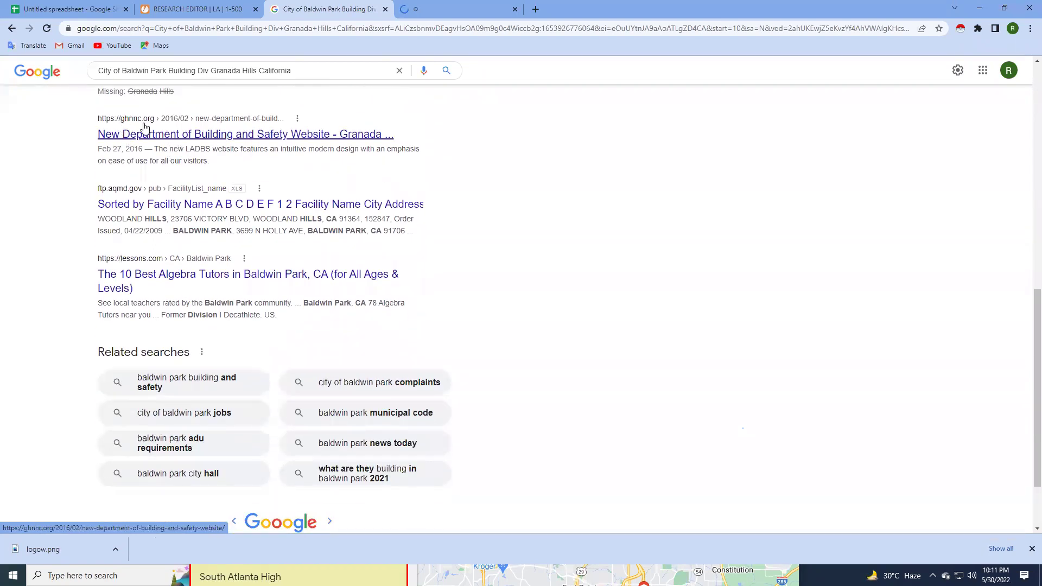
pyautogui.scroll(-1, 143, 130)
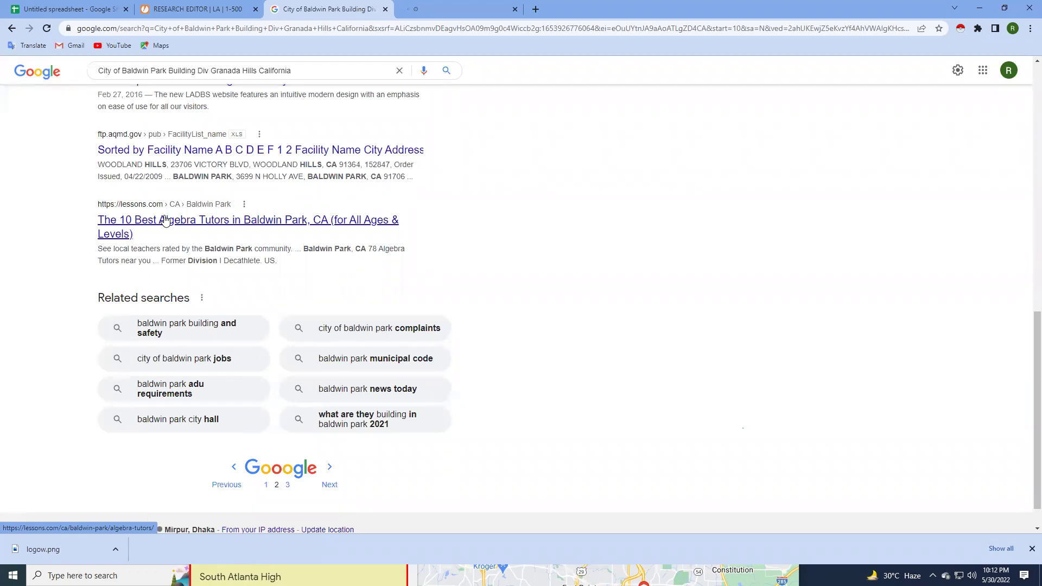
pyautogui.scroll(1, 166, 220)
pyautogui.scroll(4, 166, 220)
pyautogui.scroll(6, 165, 220)
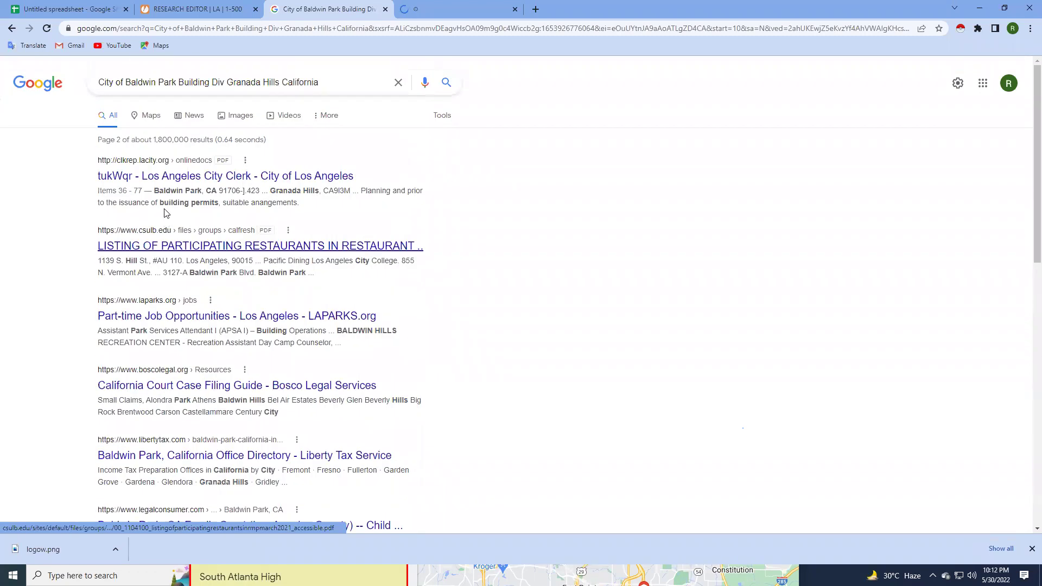
pyautogui.scroll(-7, 233, 219)
pyautogui.scroll(-5, 275, 339)
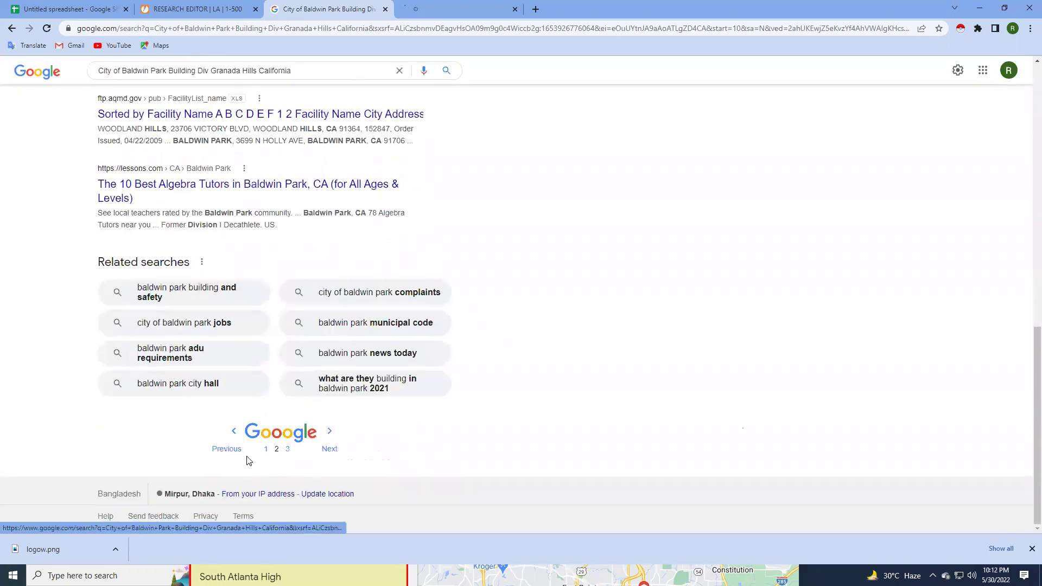
# Go back to page 1 of the City of Baldwin Park Building Div Google results.
pyautogui.click(266, 449)
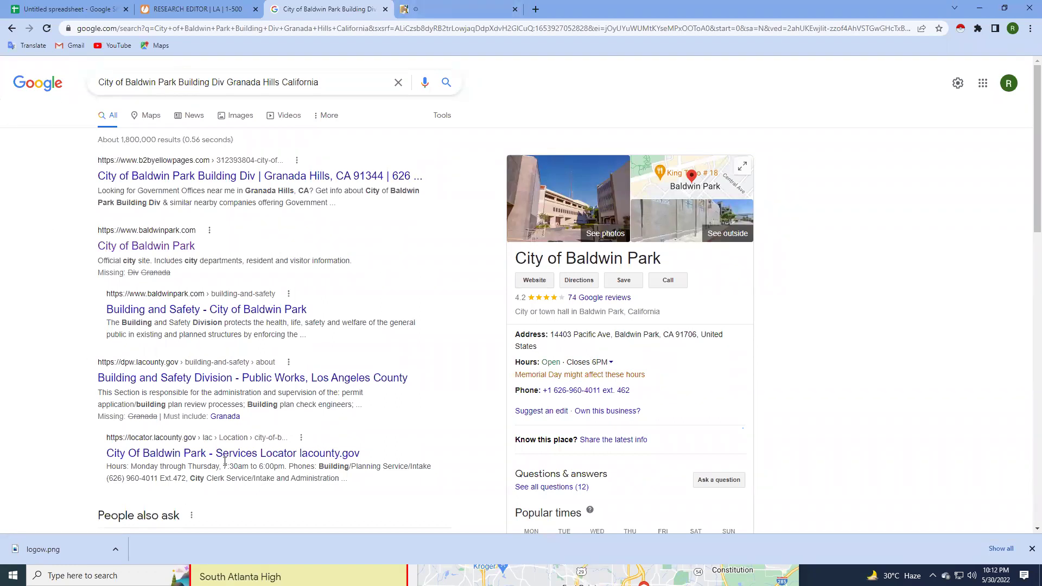
# Scroll the baldwinpark.com home page down to the footer with hours 7:30am–6:00pm, then jump back to the top.
pyautogui.click(419, 7)
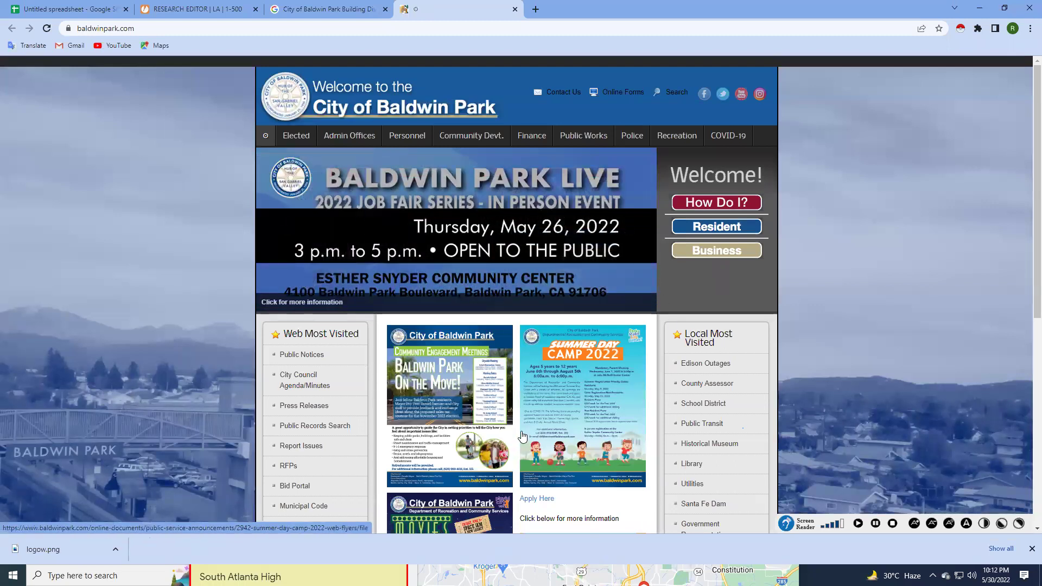
pyautogui.scroll(-5, 522, 434)
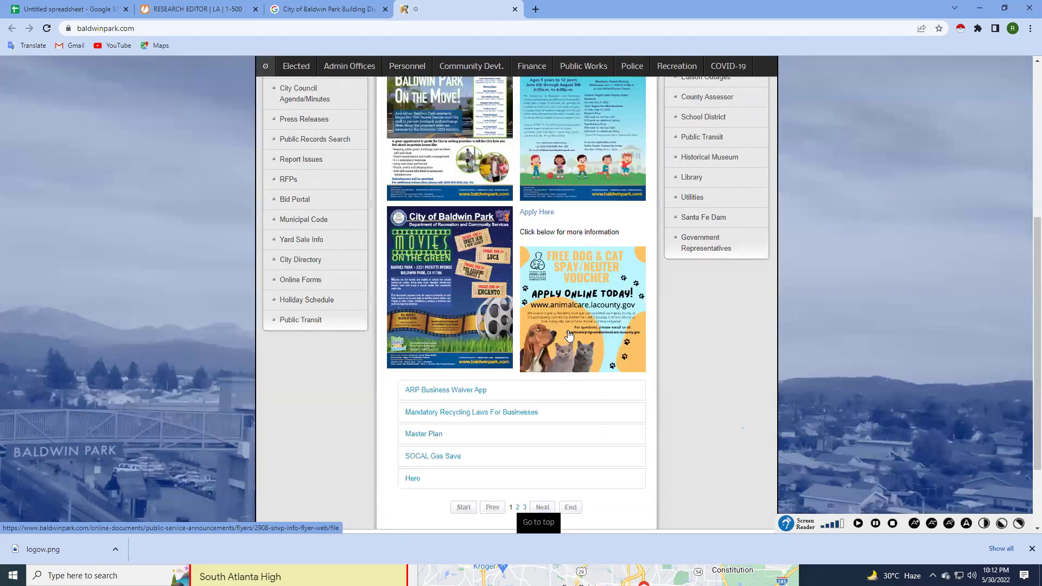
pyautogui.scroll(-2, 569, 335)
pyautogui.scroll(5, 569, 335)
pyautogui.scroll(2, 569, 334)
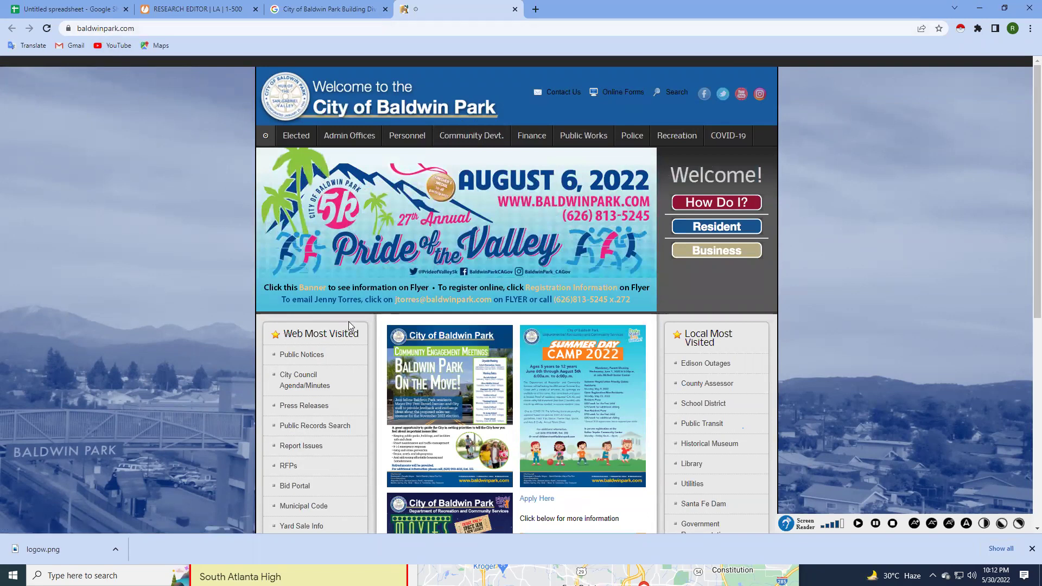
pyautogui.scroll(-2, 373, 277)
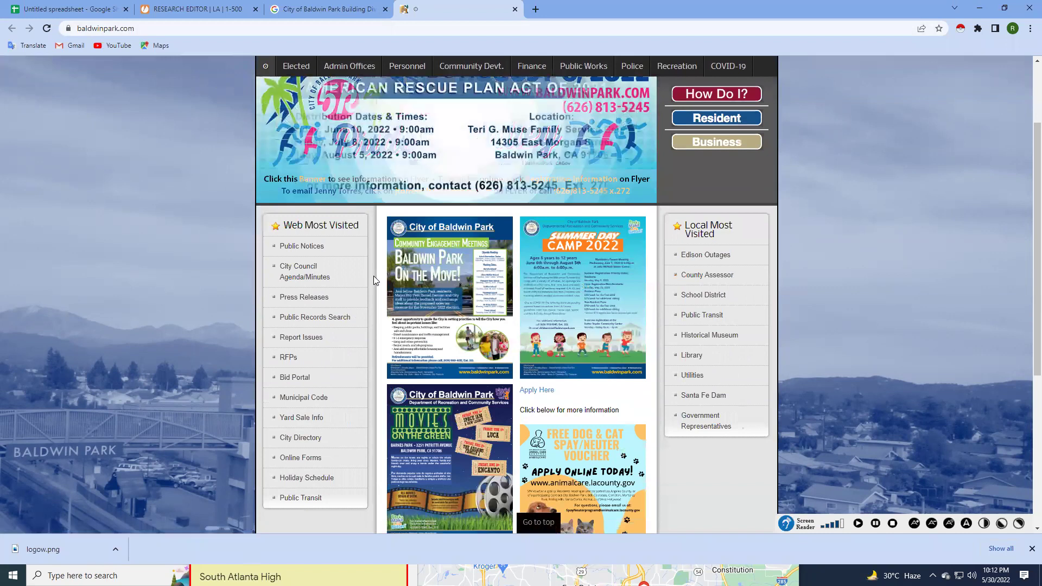
pyautogui.scroll(-2, 373, 276)
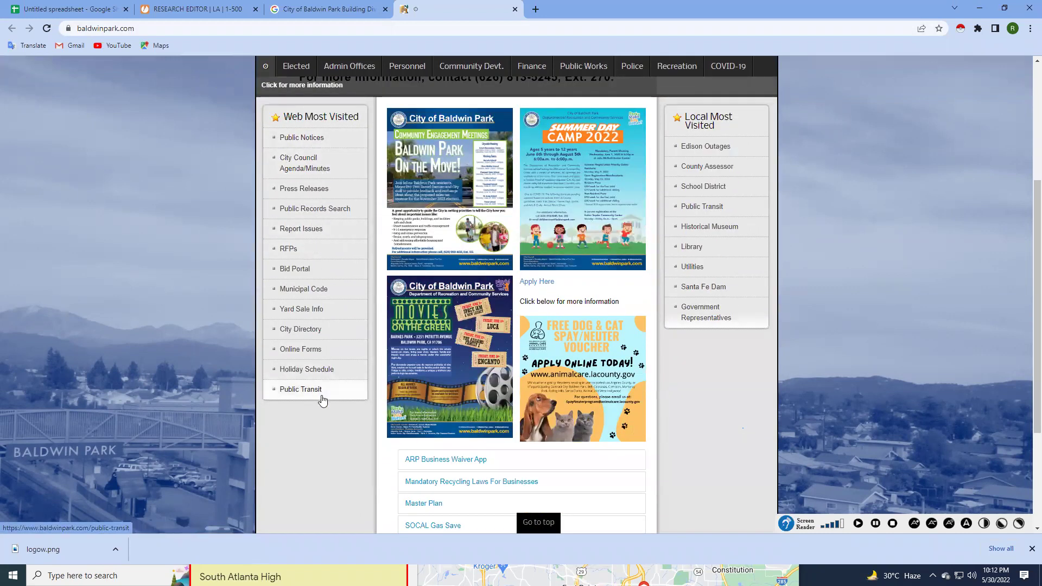
pyautogui.scroll(-3, 341, 346)
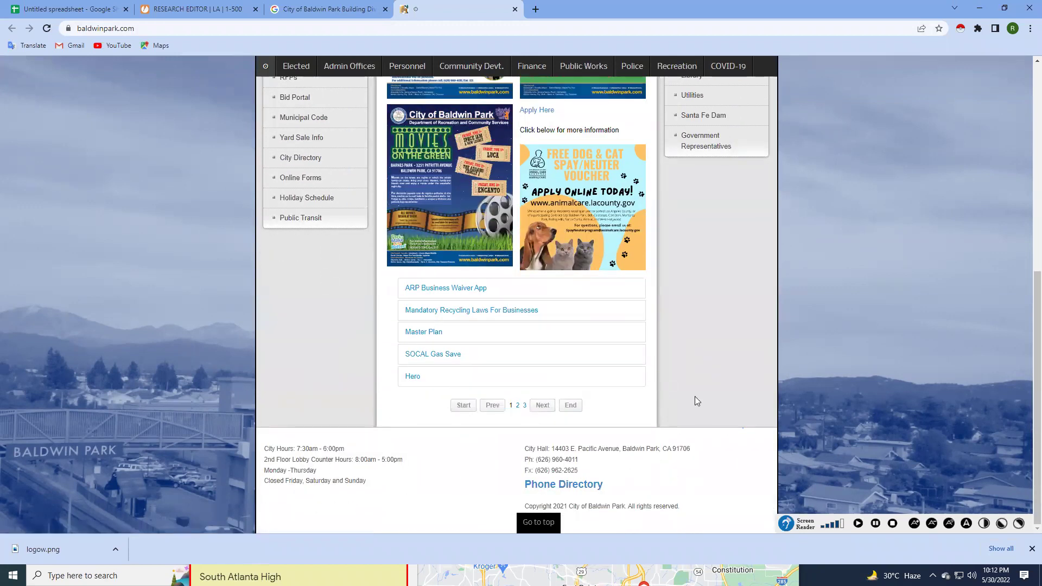
pyautogui.press('Home')
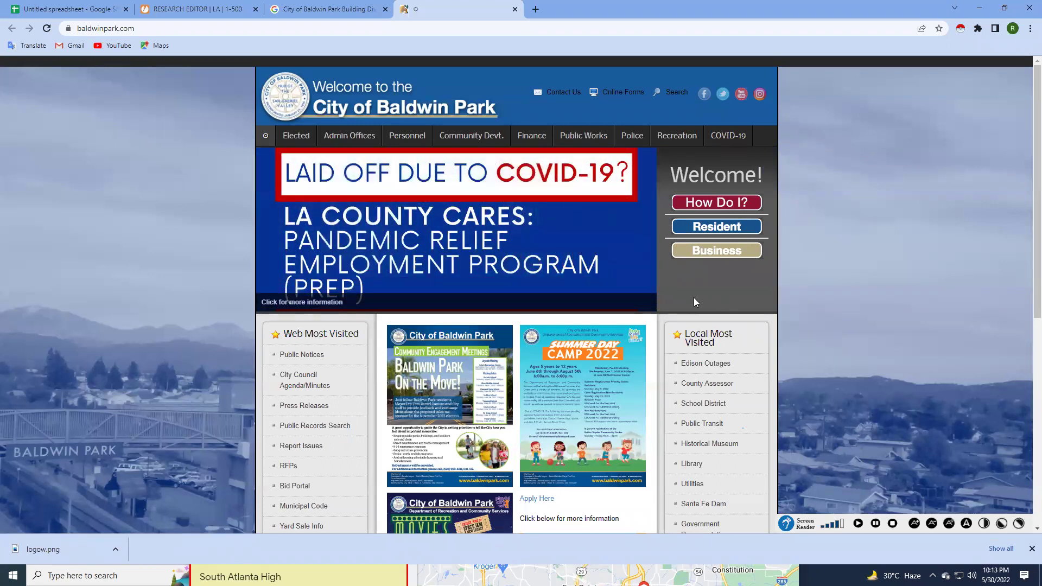
# Copy the address of baldwinpark.com's Contact Us page, then scroll back up the JotForm research form.
pyautogui.click(560, 98)
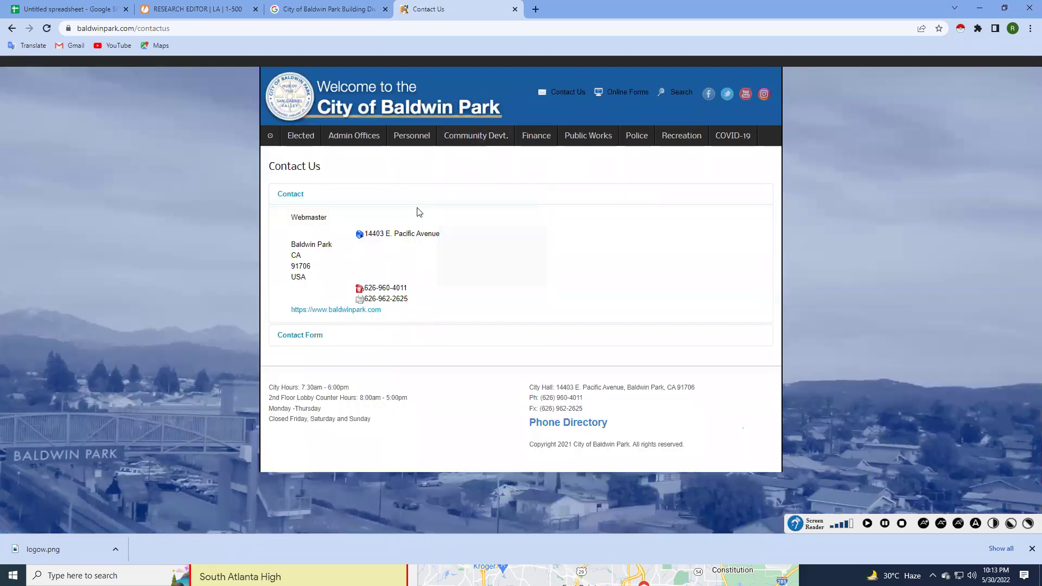
pyautogui.click(170, 32)
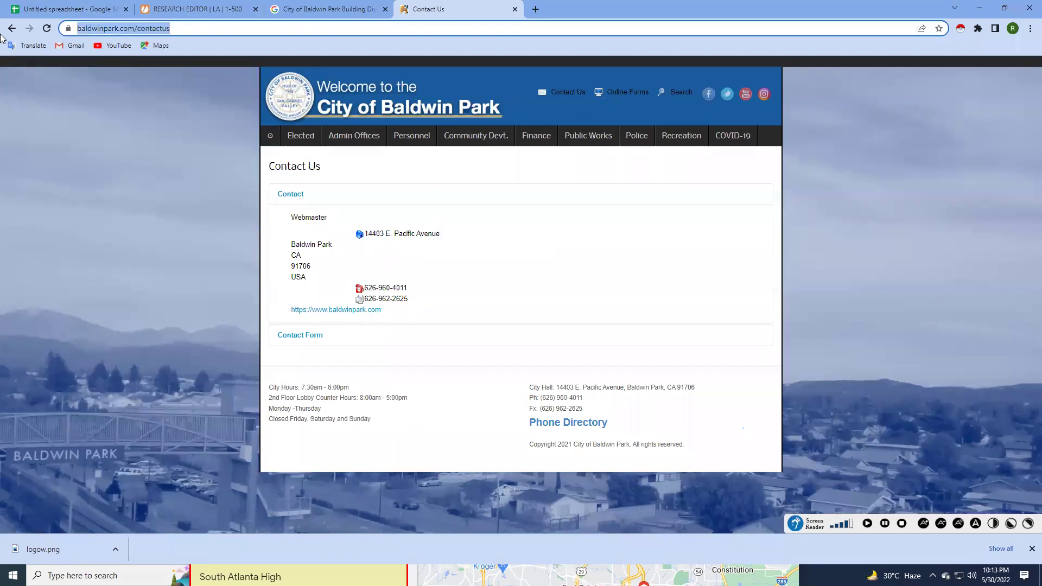
pyautogui.click(225, 4)
pyautogui.scroll(-2, 414, 208)
pyautogui.scroll(4, 413, 208)
pyautogui.scroll(4, 414, 208)
pyautogui.scroll(3, 414, 208)
pyautogui.scroll(5, 412, 211)
pyautogui.scroll(3, 412, 211)
pyautogui.scroll(5, 412, 211)
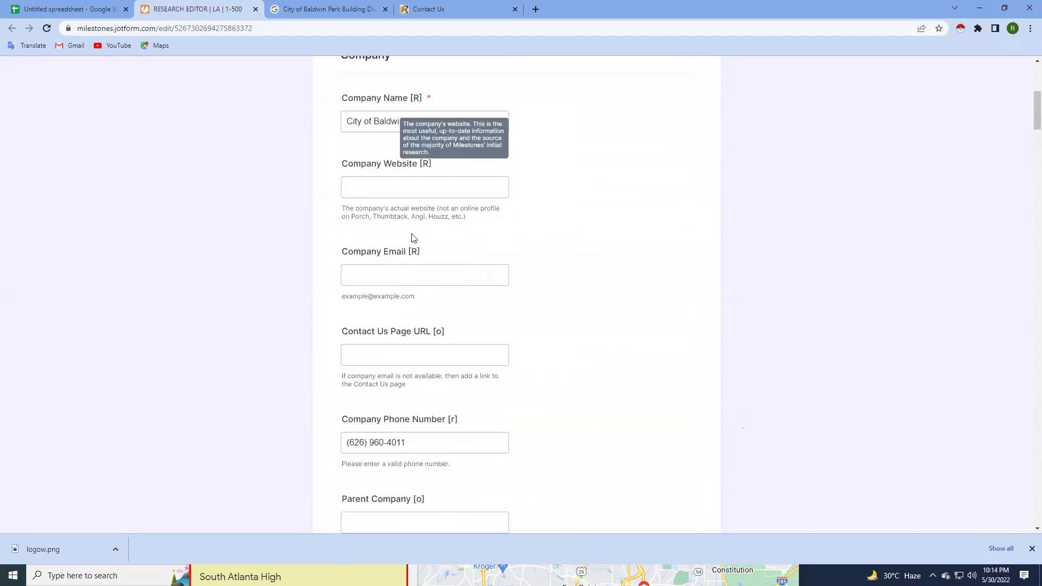
pyautogui.click(414, 281)
pyautogui.write('https://www.baldwinpark.com/contactus')
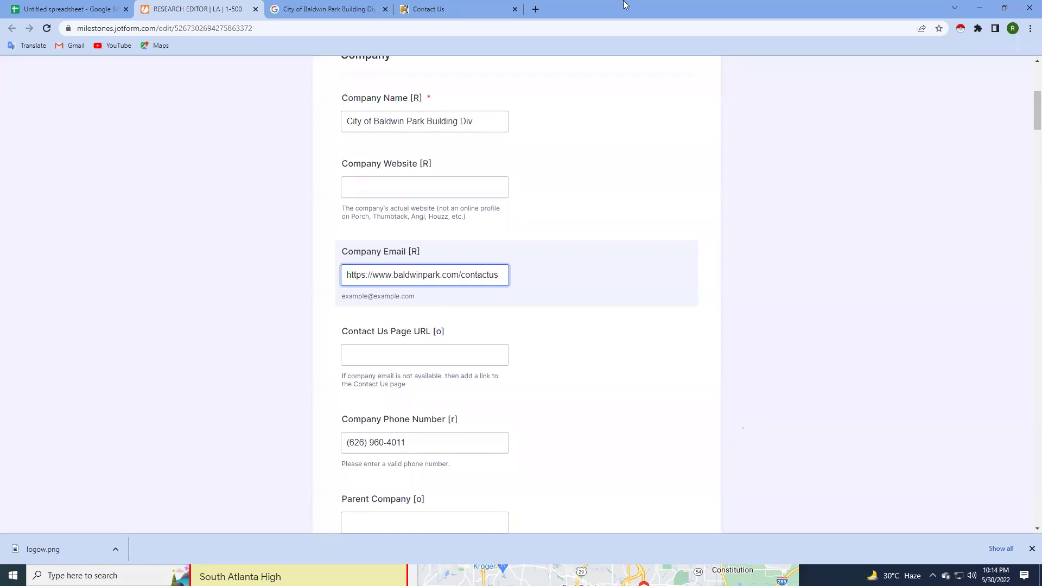
pyautogui.click(444, 8)
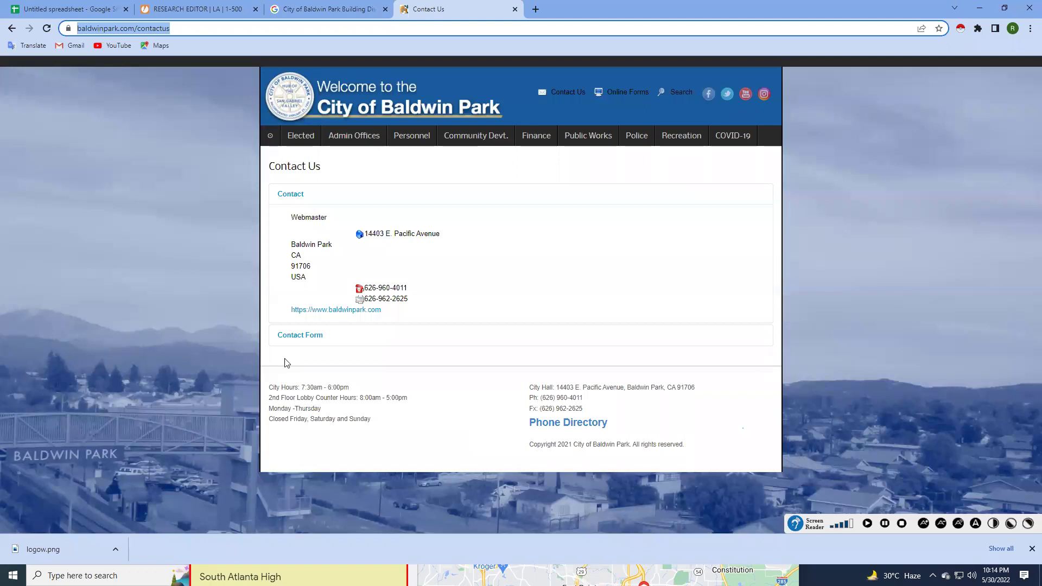
# Expand the Contact Form on the Contact Us page to look for an email, then return to JotForm.
pyautogui.click(286, 336)
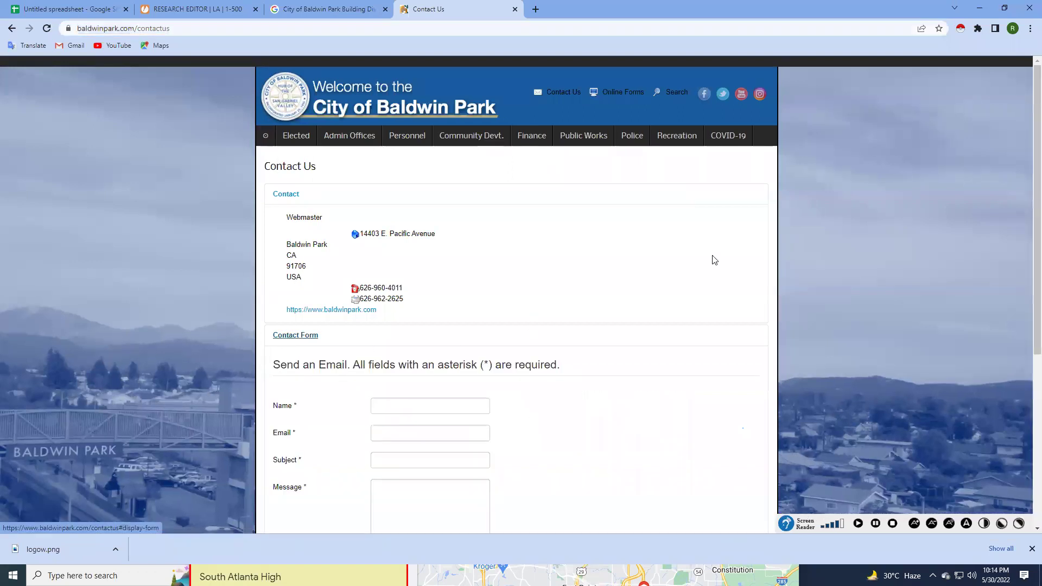
pyautogui.scroll(-1, 633, 232)
pyautogui.scroll(-1, 634, 231)
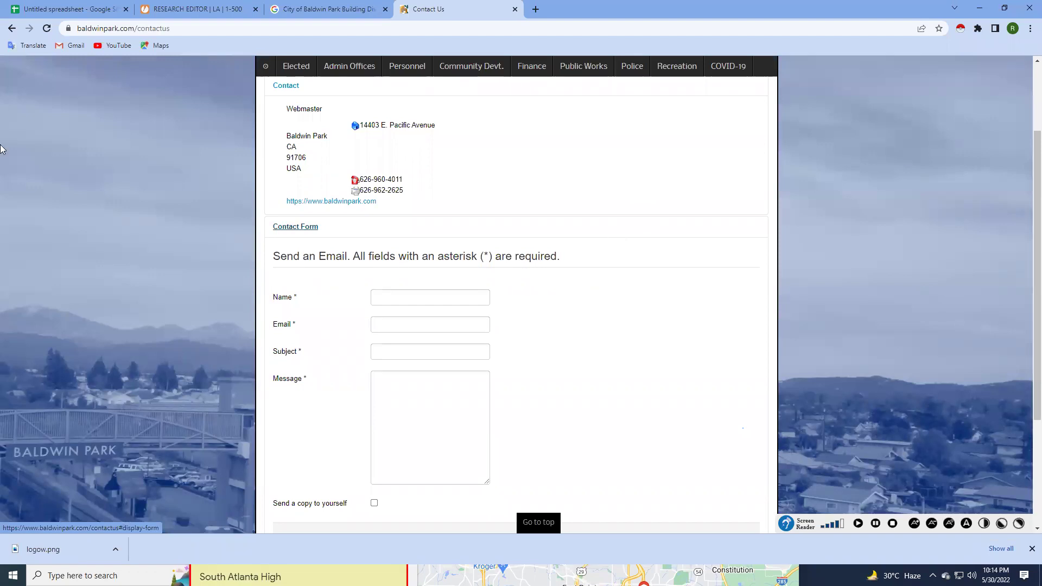
pyautogui.click(183, 10)
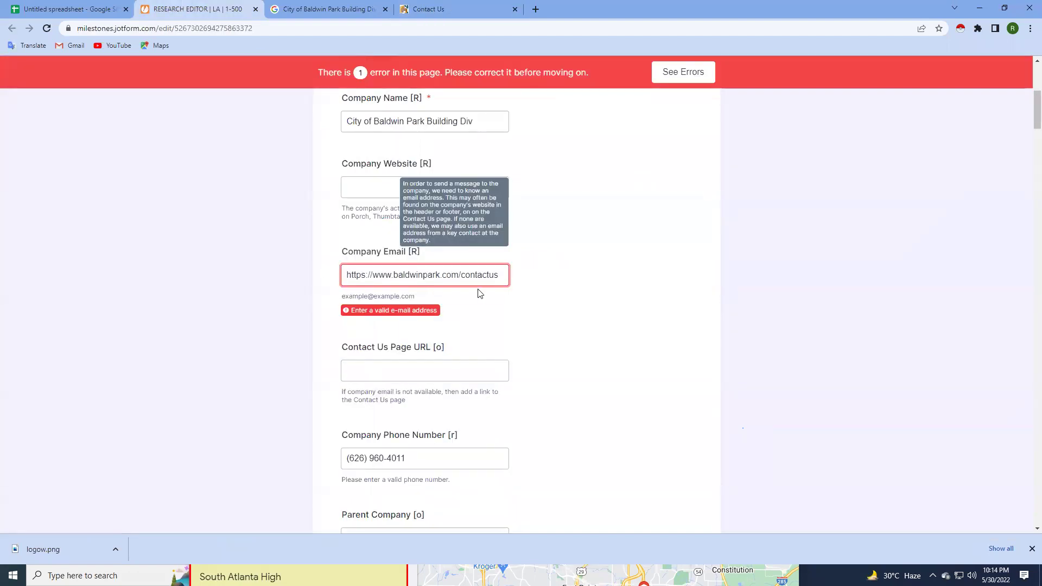
# Move the contactus link out of Company Email and into the Contact Us Page URL field.
pyautogui.moveTo(498, 274); pyautogui.dragTo(205, 300)
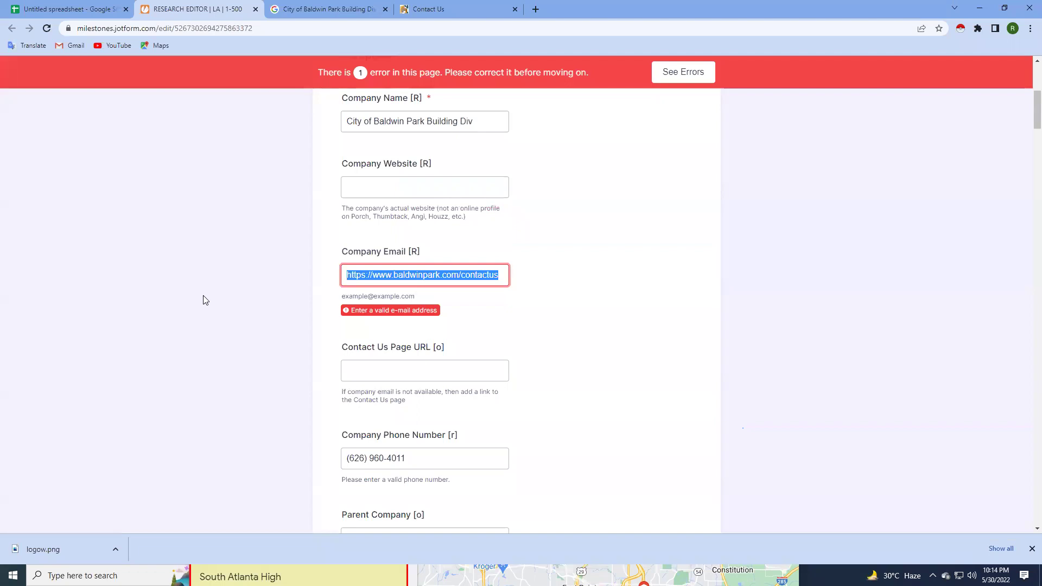
pyautogui.hotkey('ctrl', 'x')
pyautogui.click(414, 370)
pyautogui.moveTo(424, 354)
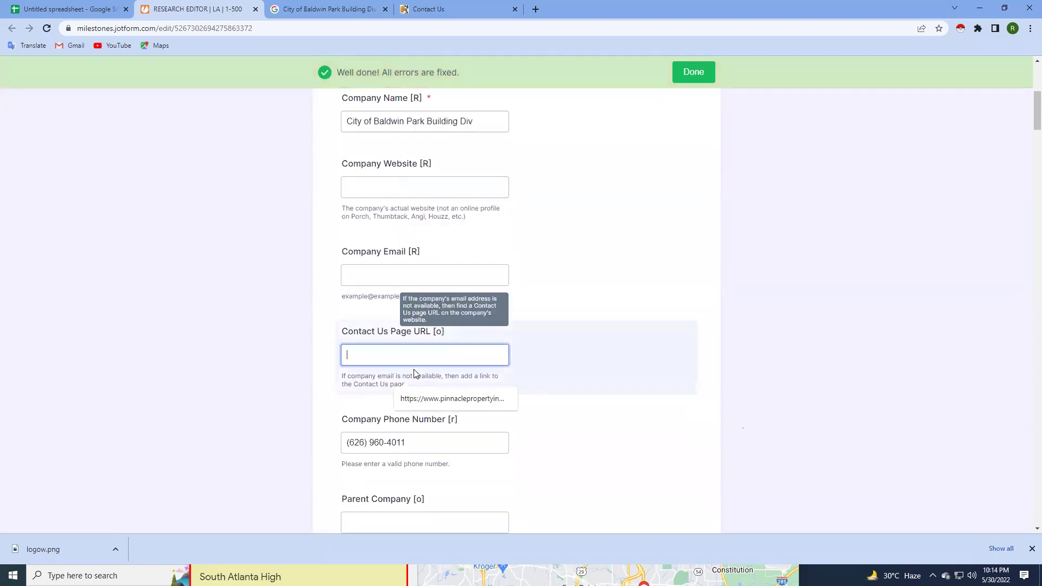
pyautogui.hotkey('ctrl', 'v')
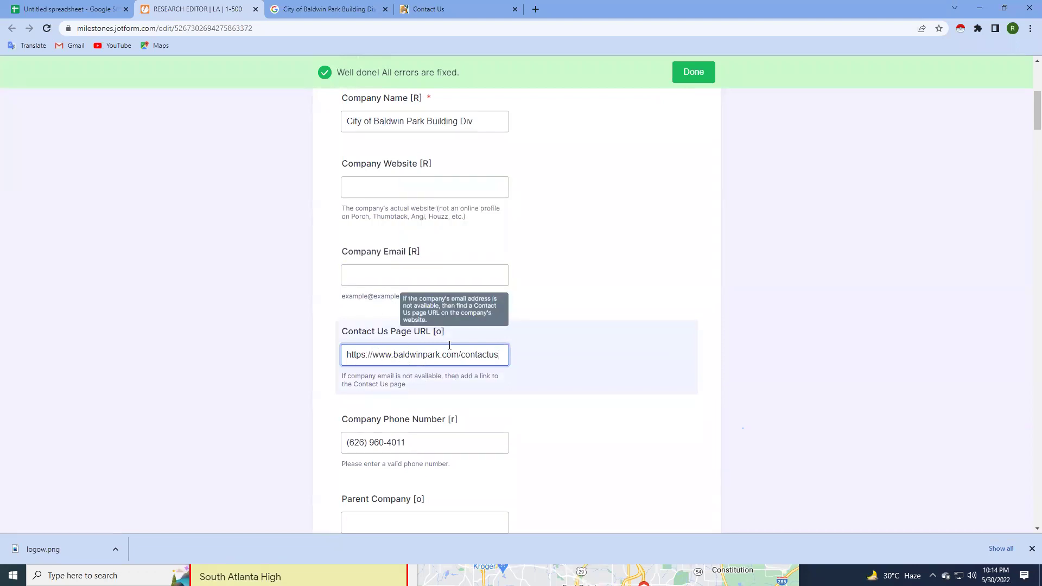
pyautogui.click(437, 9)
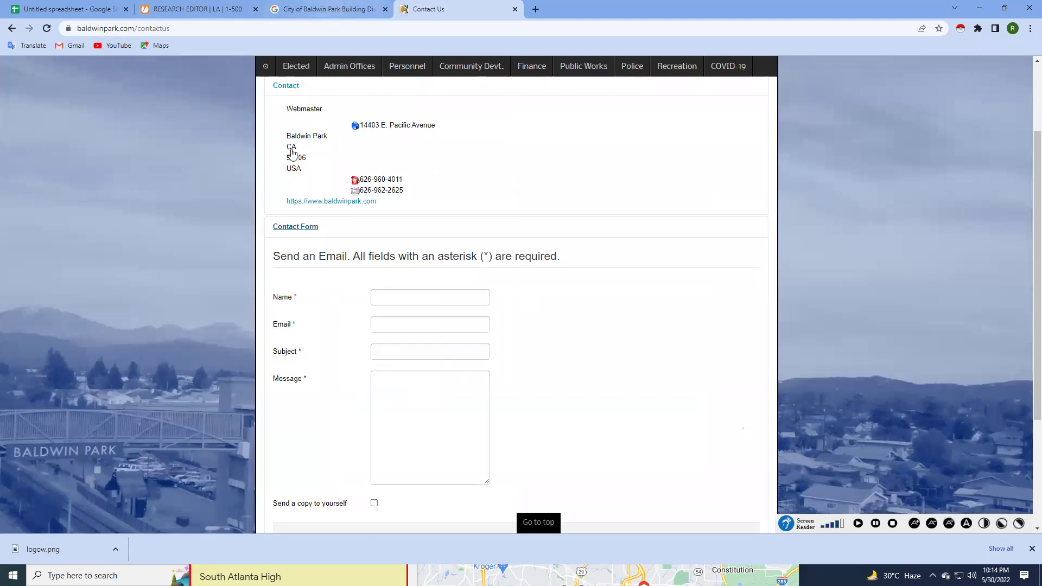
pyautogui.click(176, 4)
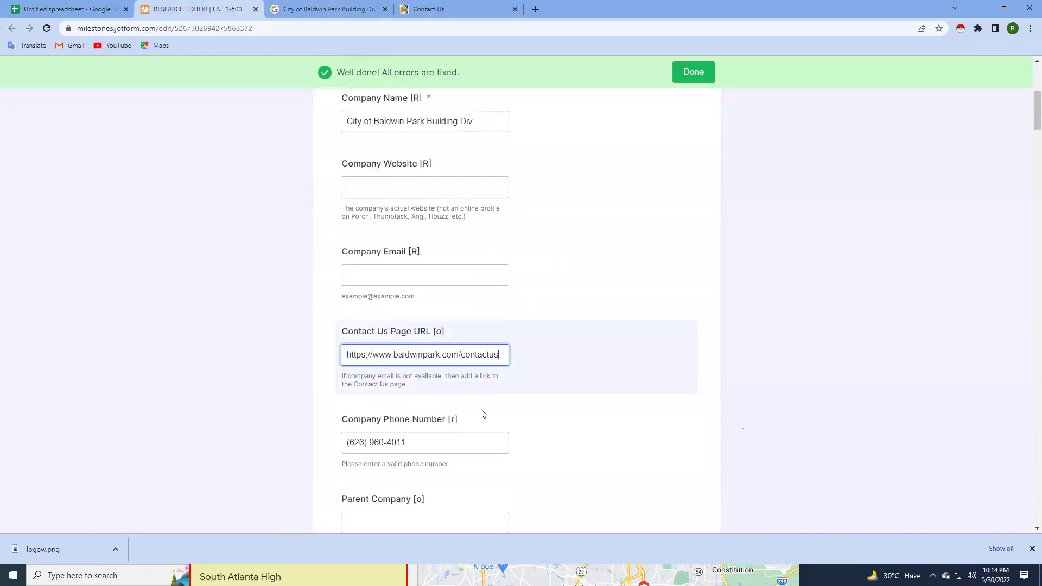
# Set the Call to Action URL to the contactus link with the label Contact Us.
pyautogui.scroll(-3, 421, 357)
pyautogui.scroll(-4, 421, 356)
pyautogui.scroll(-3, 421, 357)
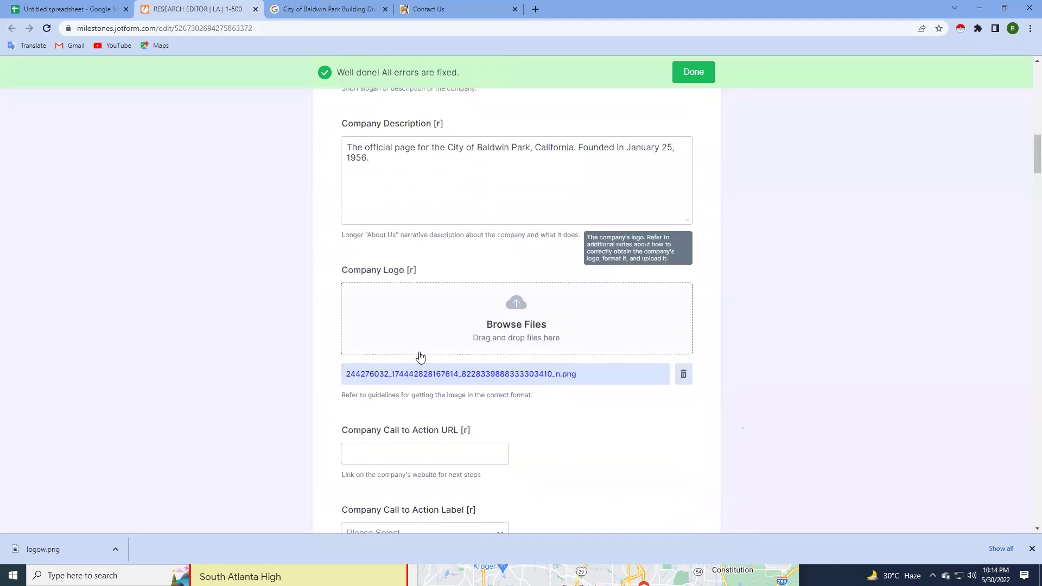
pyautogui.scroll(-3, 420, 357)
pyautogui.click(387, 283)
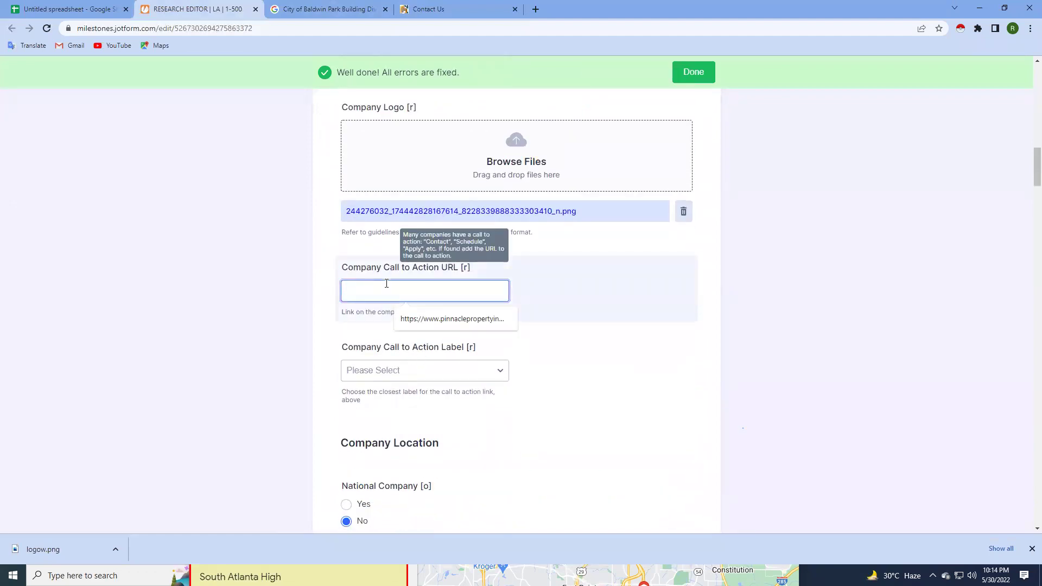
pyautogui.hotkey('ctrl', 'v')
pyautogui.click(408, 369)
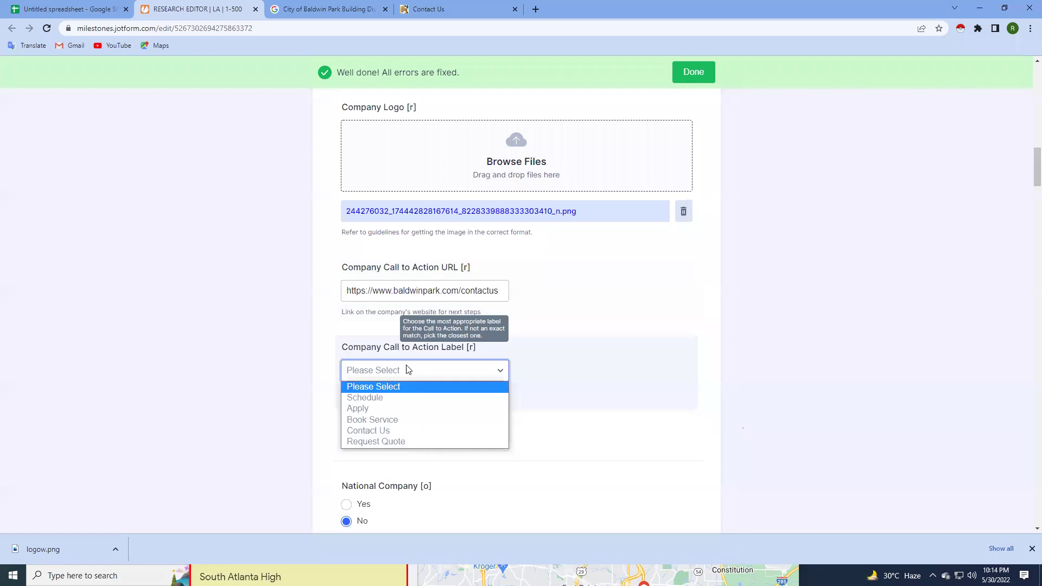
pyautogui.click(404, 431)
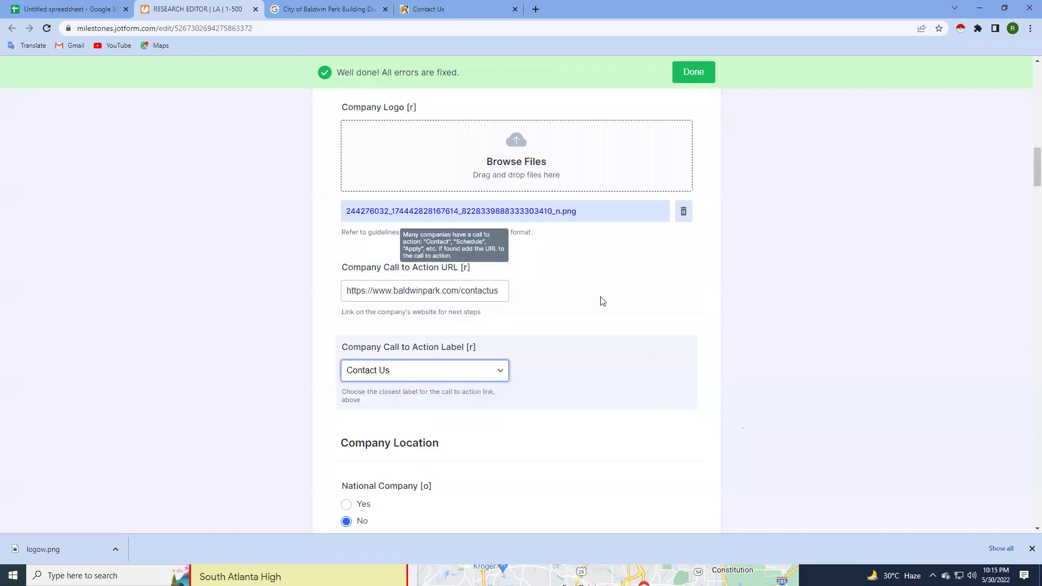
pyautogui.scroll(10, 602, 299)
pyautogui.scroll(10, 600, 298)
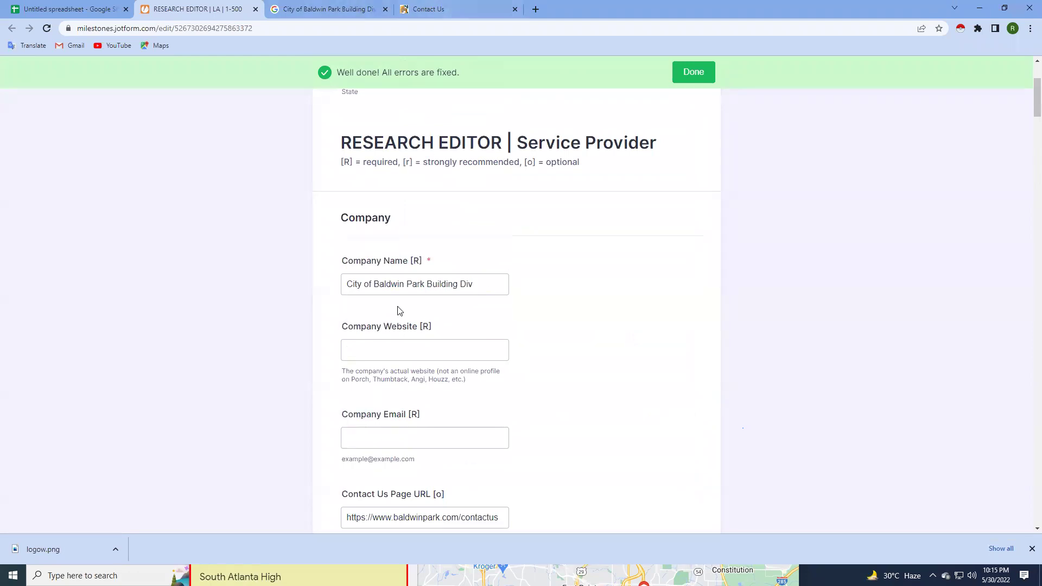
pyautogui.scroll(-1, 400, 311)
pyautogui.click(392, 295)
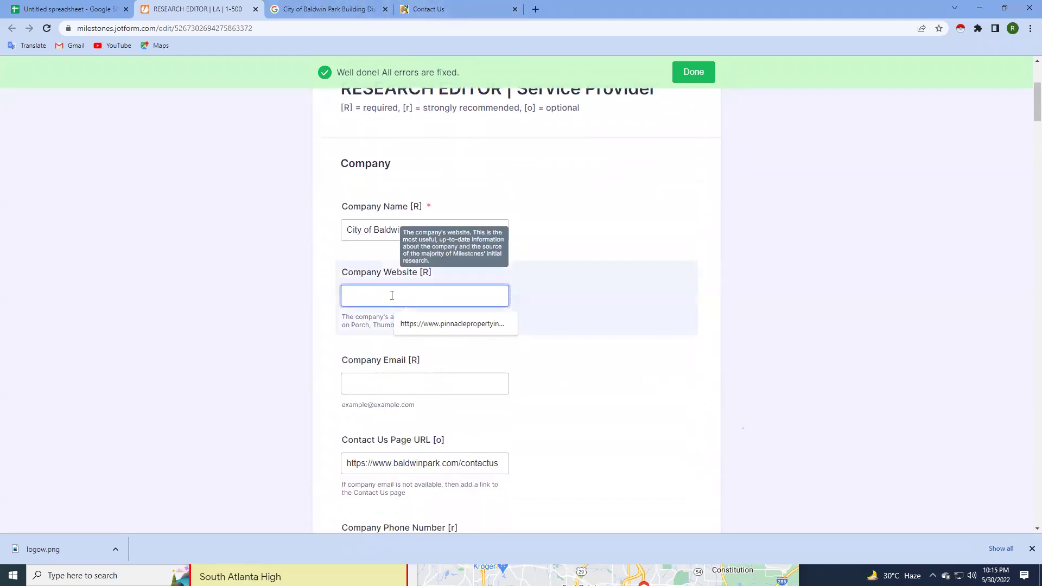
pyautogui.hotkey('ctrl', 'v')
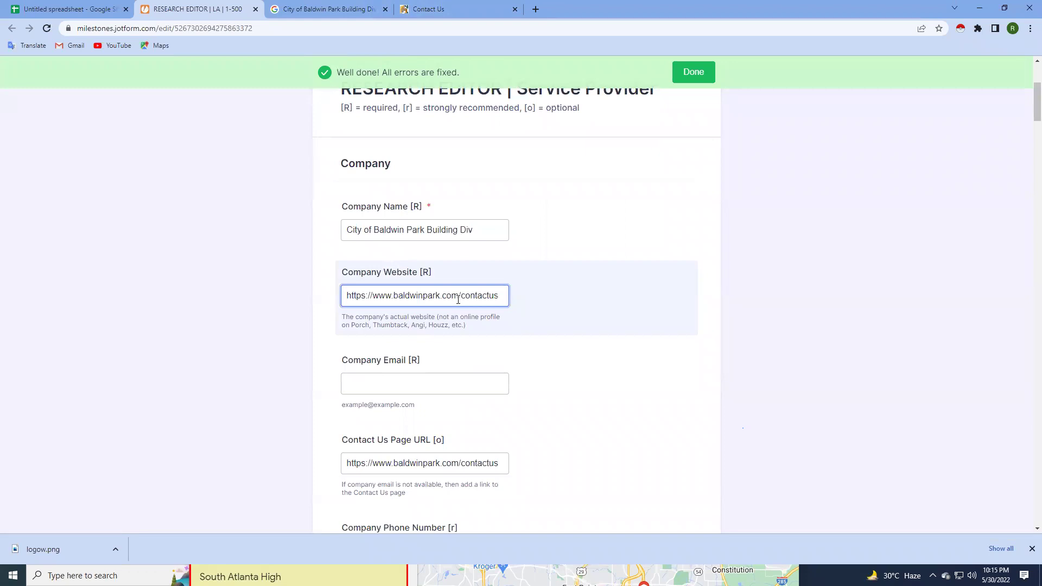
pyautogui.moveTo(471, 296)
pyautogui.mouseDown()
pyautogui.moveTo(503, 302)
pyautogui.moveTo(396, 297)
pyautogui.mouseUp()
pyautogui.press('BackSpace')
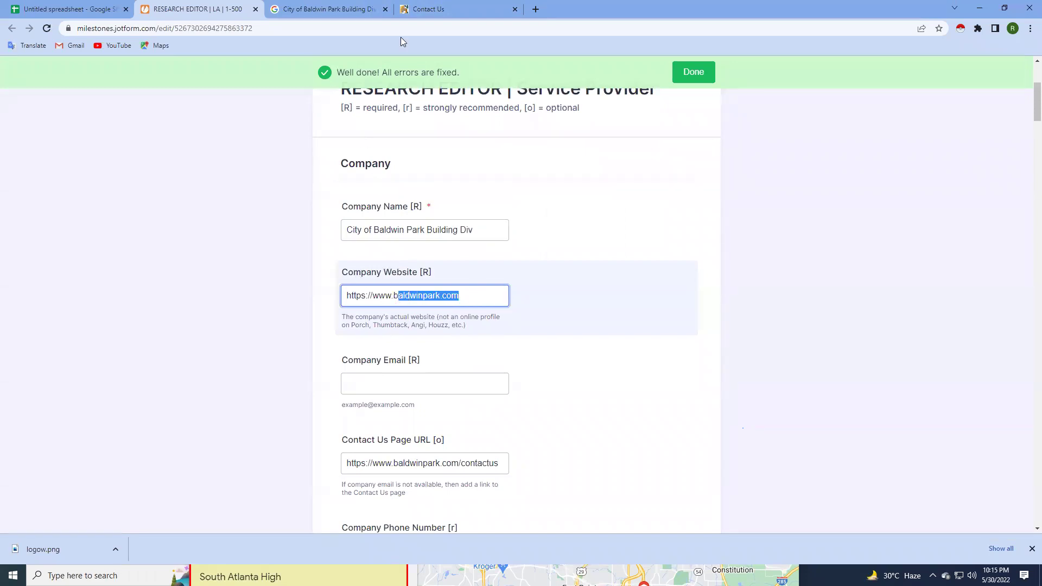
pyautogui.click(429, 8)
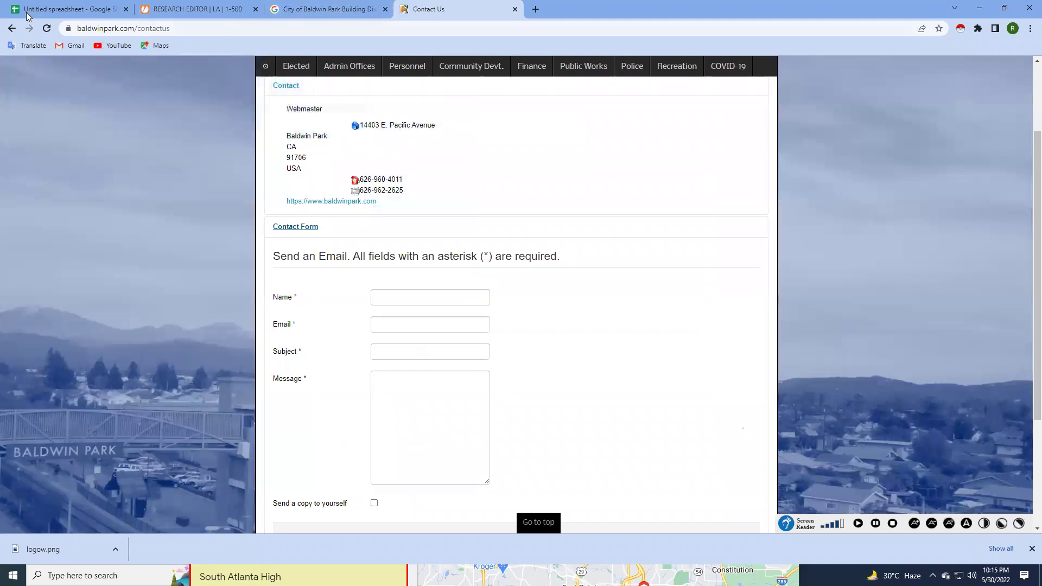
# Revisit the city homepage and Contact Us page, briefly checking the Google results and JotForm.
pyautogui.click(2, 31)
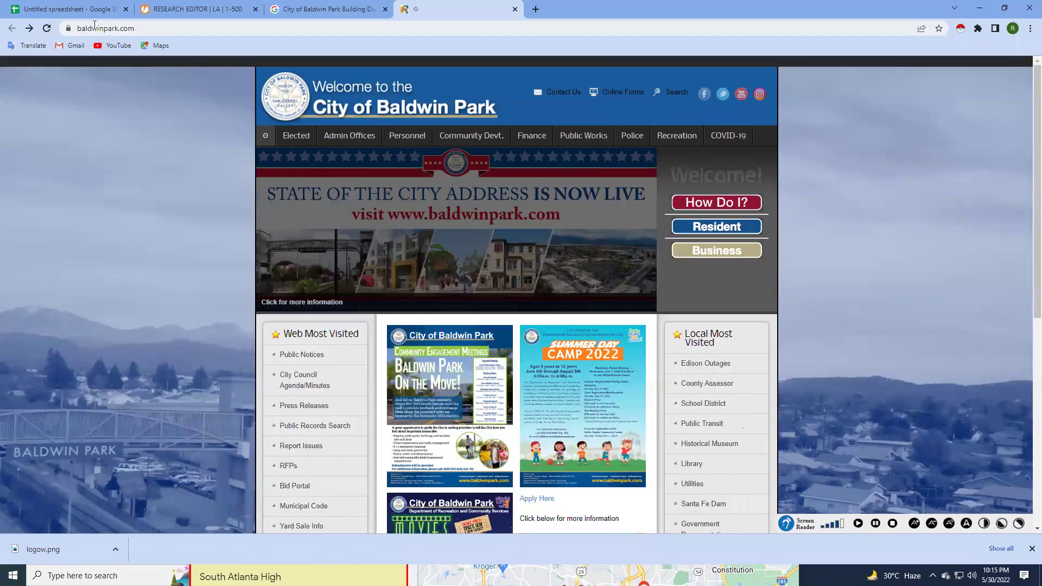
pyautogui.click(138, 33)
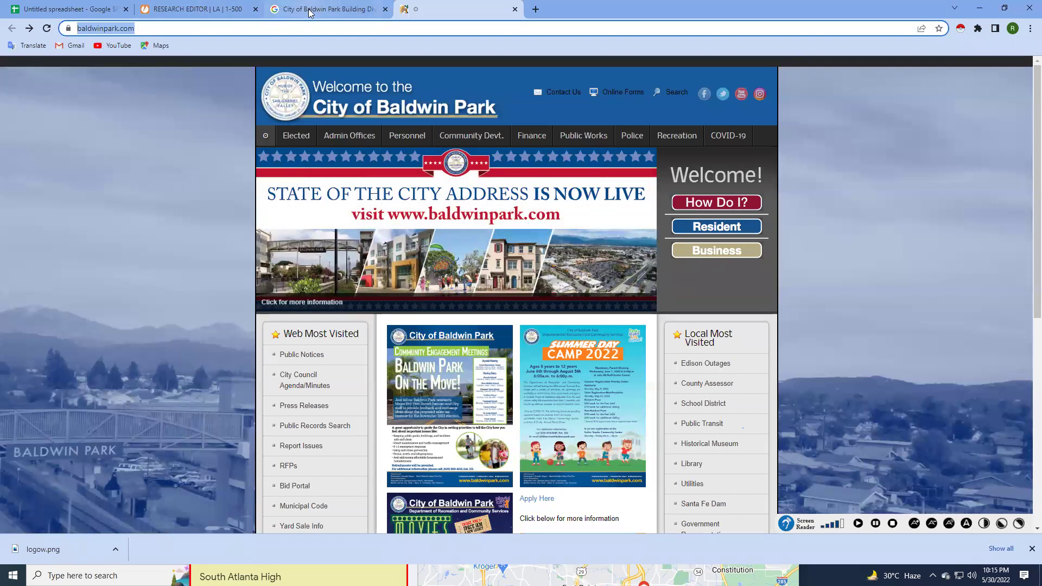
pyautogui.click(577, 94)
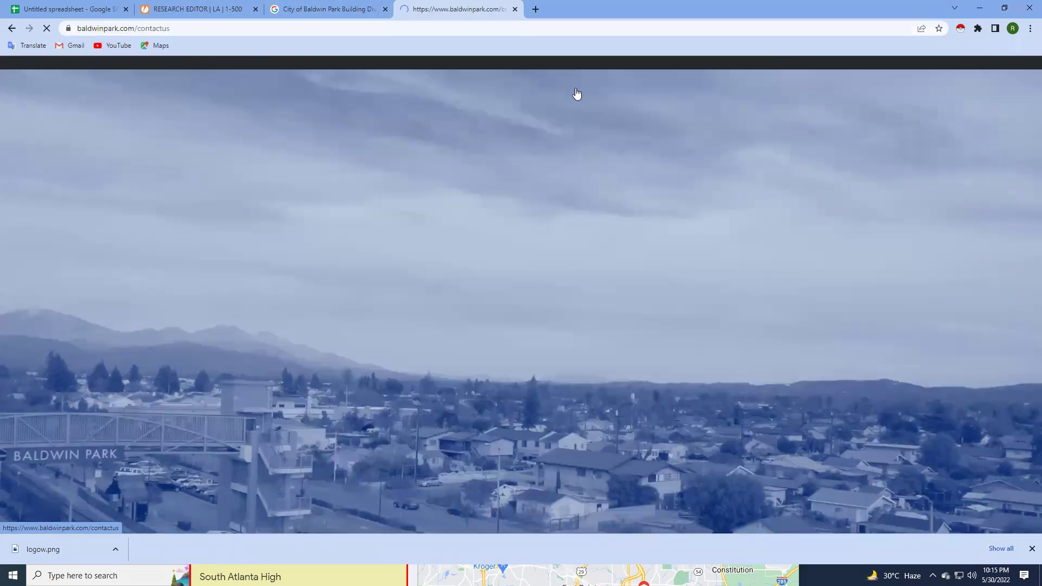
pyautogui.click(312, 4)
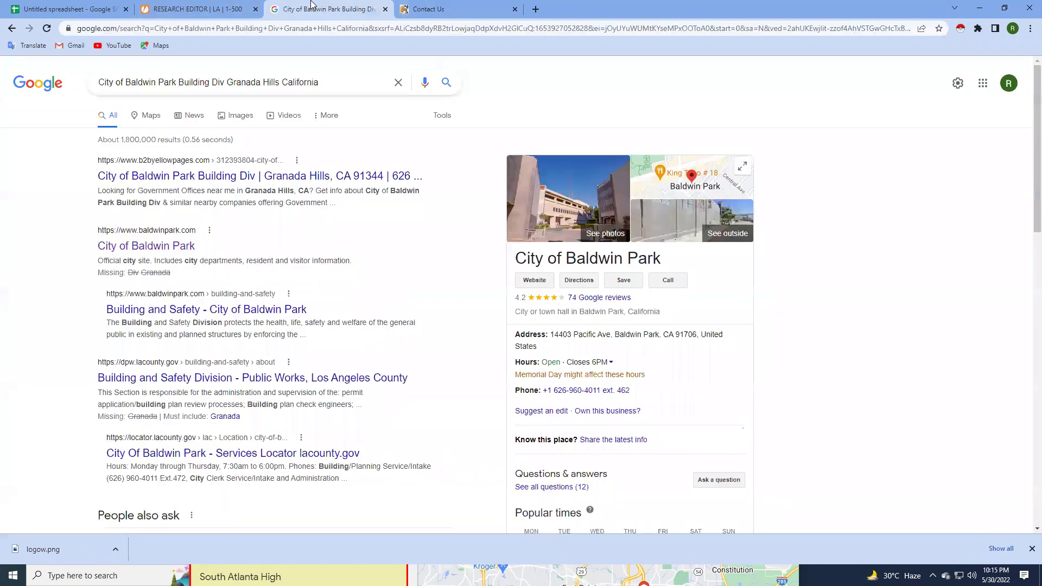
pyautogui.click(196, 9)
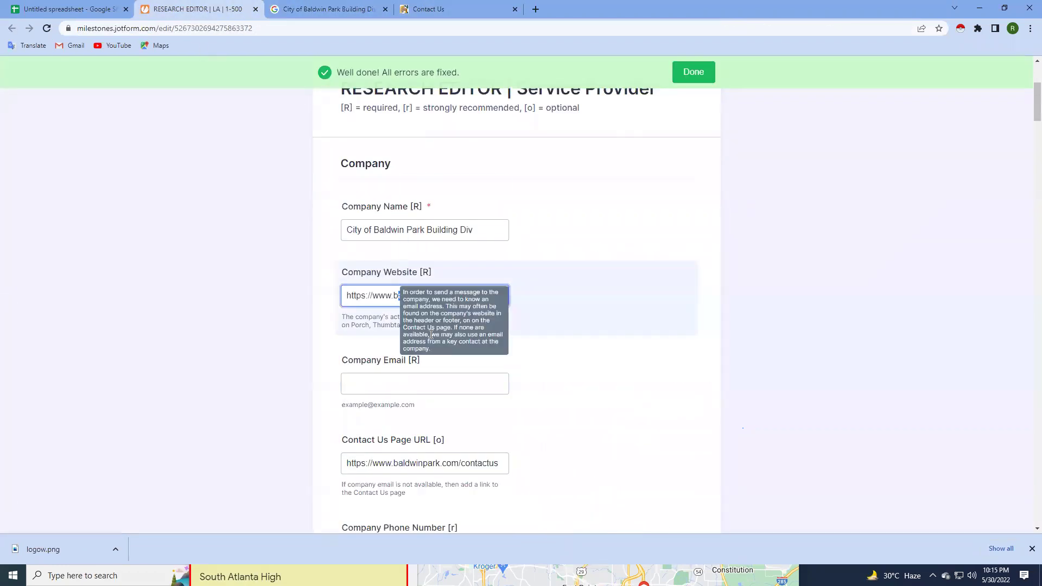
pyautogui.scroll(-3, 394, 235)
pyautogui.click(450, 9)
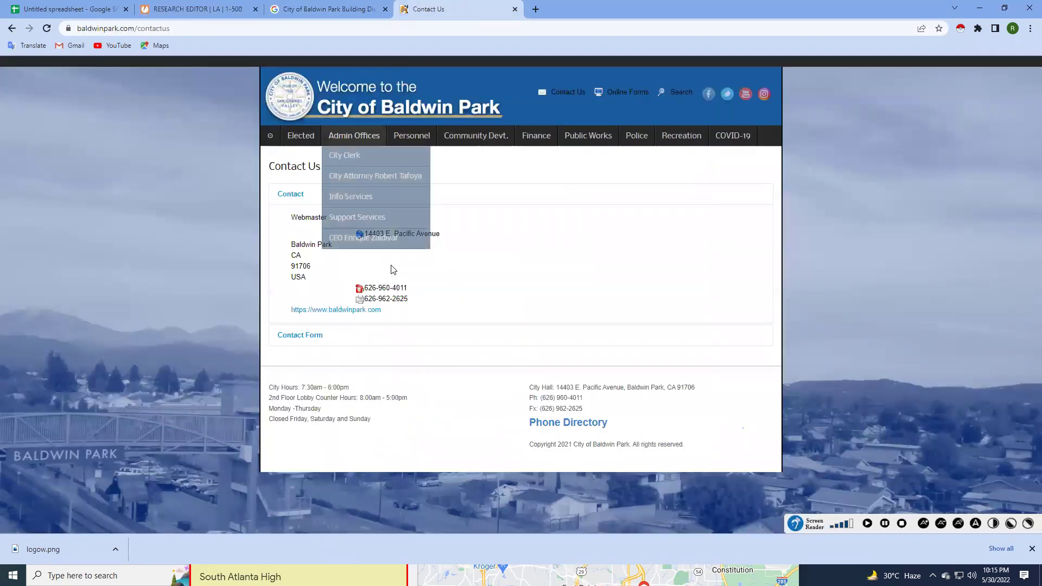
# Open the city homepage link in a new tab, look it over, then close that tab.
pyautogui.rightClick(325, 314)
pyautogui.click(348, 326)
pyautogui.hotkey('ctrl', 'Tab')
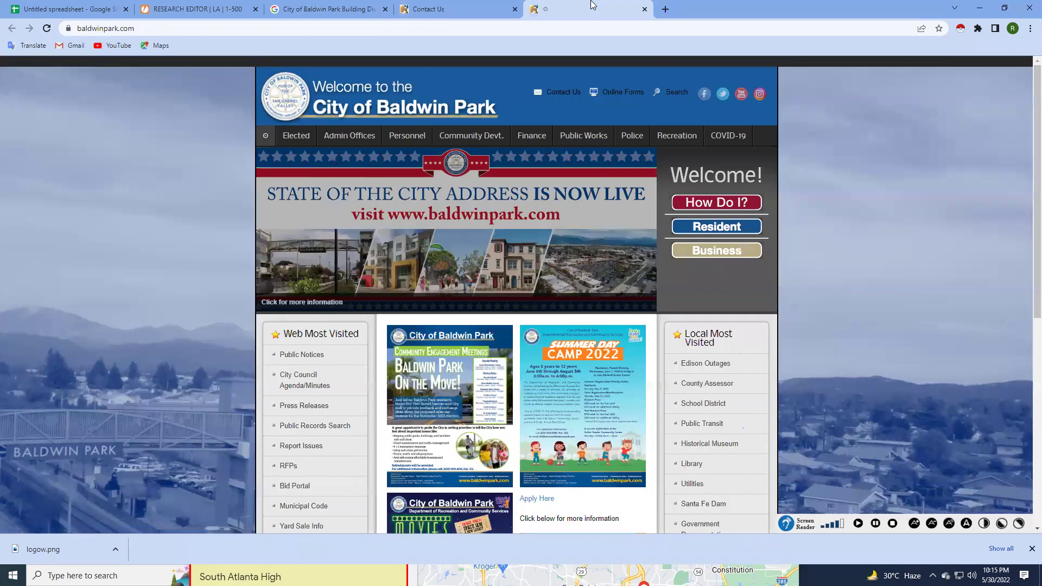
pyautogui.scroll(-7, 485, 241)
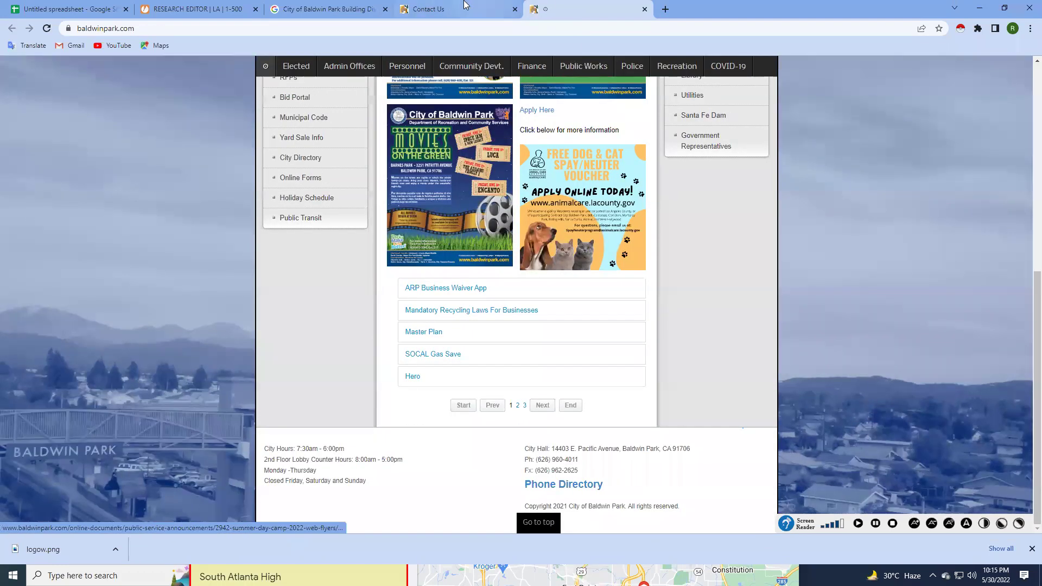
pyautogui.click(464, 8)
pyautogui.click(646, 10)
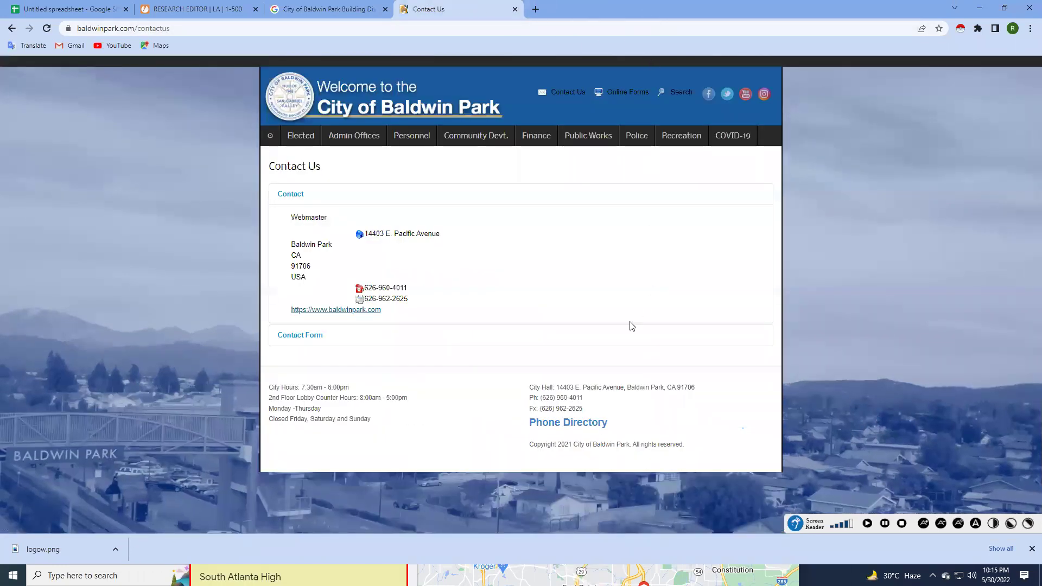
# Scroll through the expanded Contact Form, finding no email address, and return to JotForm with Company Email empty.
pyautogui.click(315, 335)
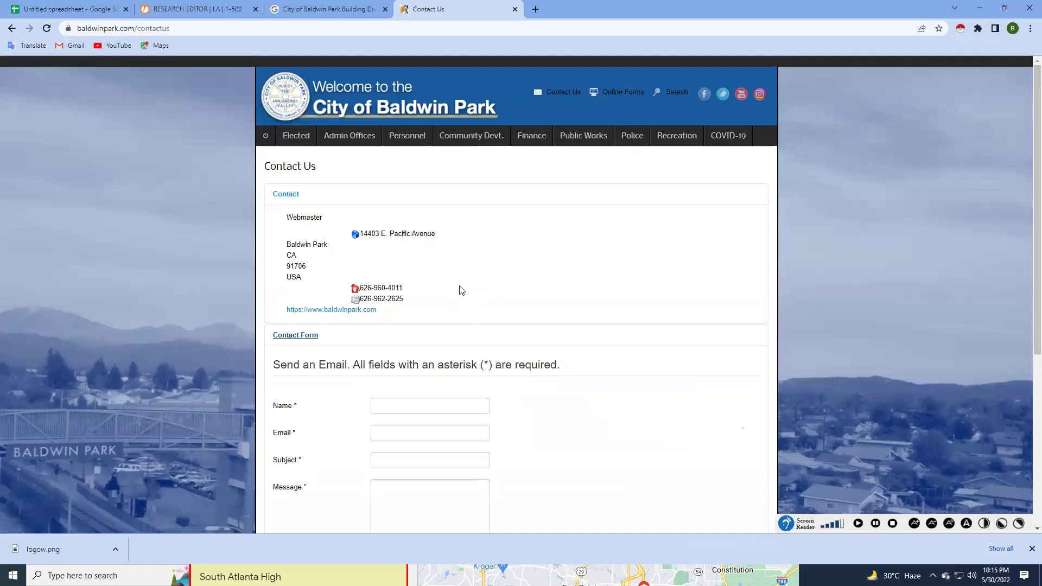
pyautogui.scroll(-5, 461, 290)
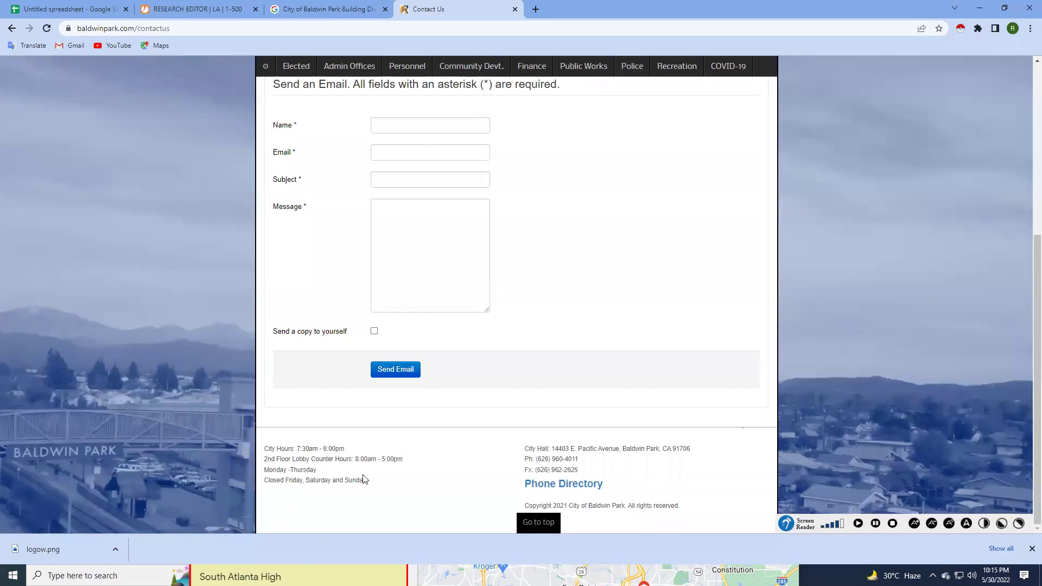
pyautogui.scroll(5, 498, 455)
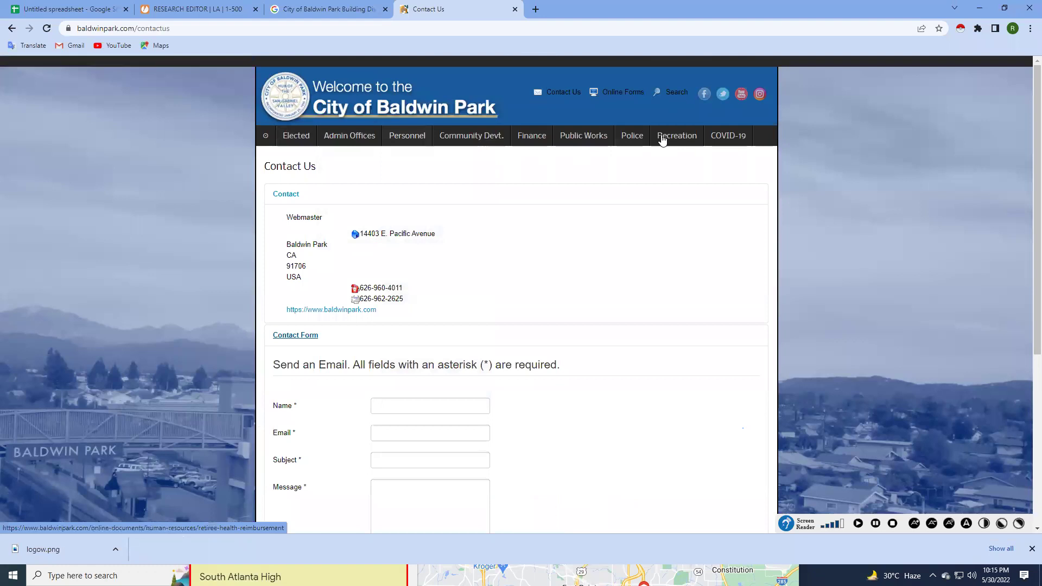
pyautogui.scroll(-5, 395, 481)
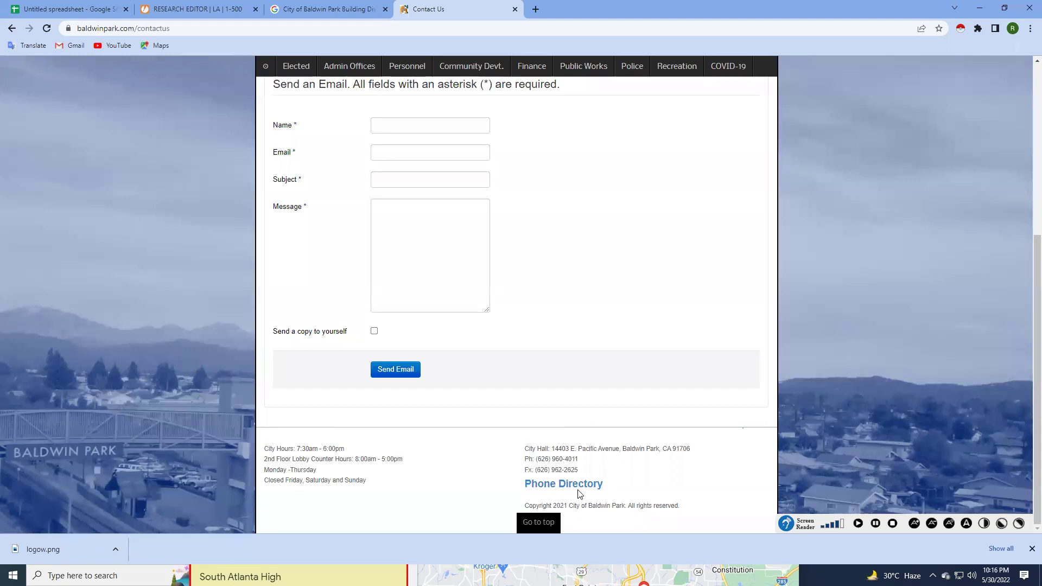
pyautogui.scroll(5, 493, 446)
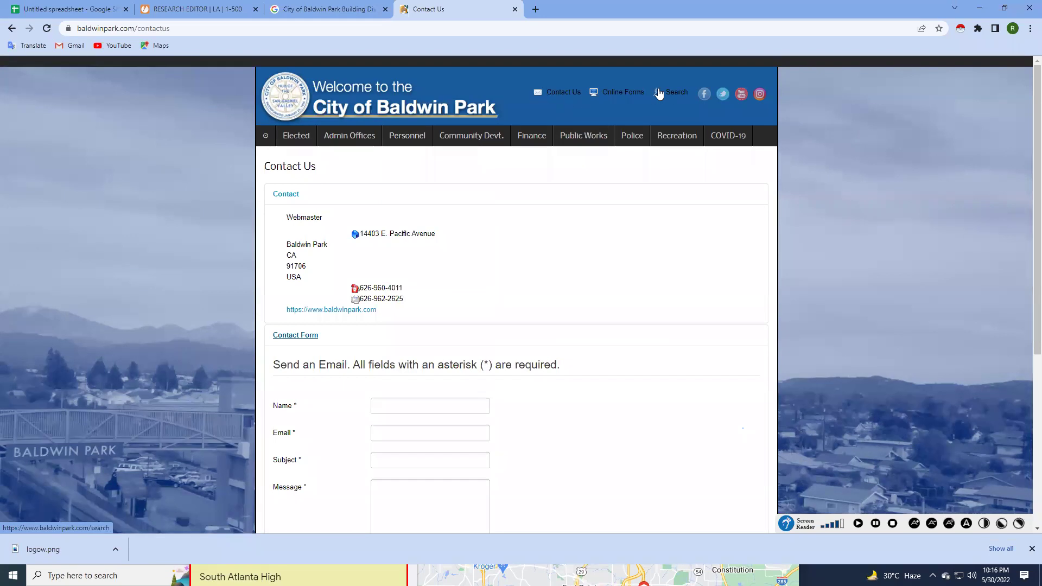
pyautogui.scroll(-5, 482, 175)
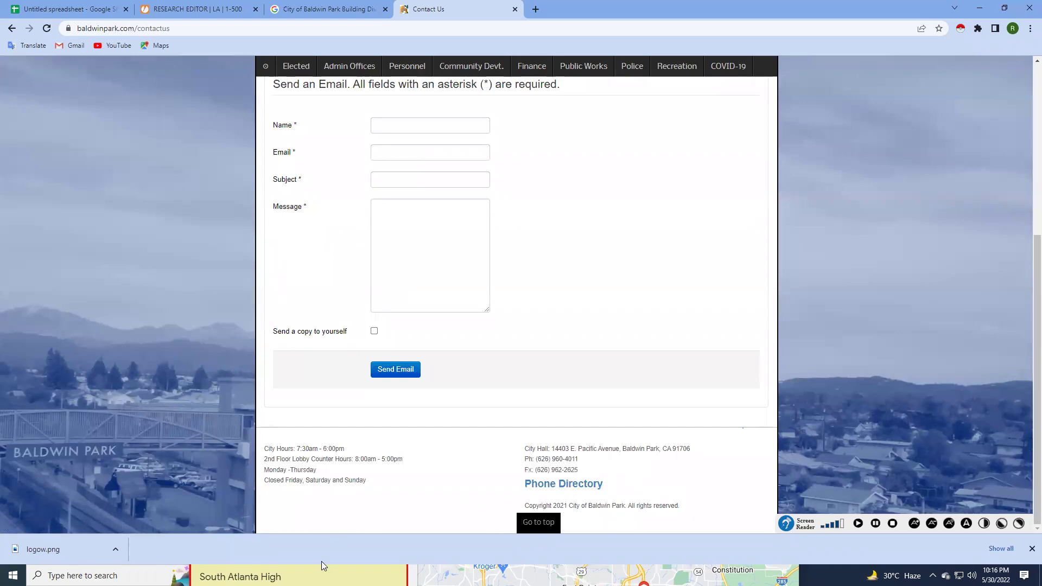
pyautogui.scroll(5, 428, 409)
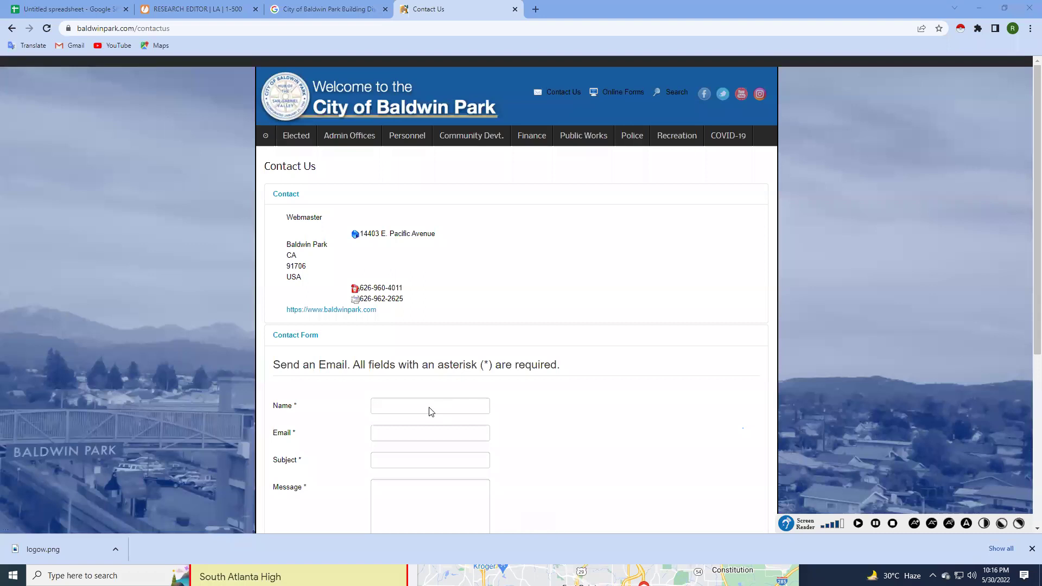
pyautogui.click(213, 8)
pyautogui.scroll(3, 457, 305)
pyautogui.scroll(-2, 413, 326)
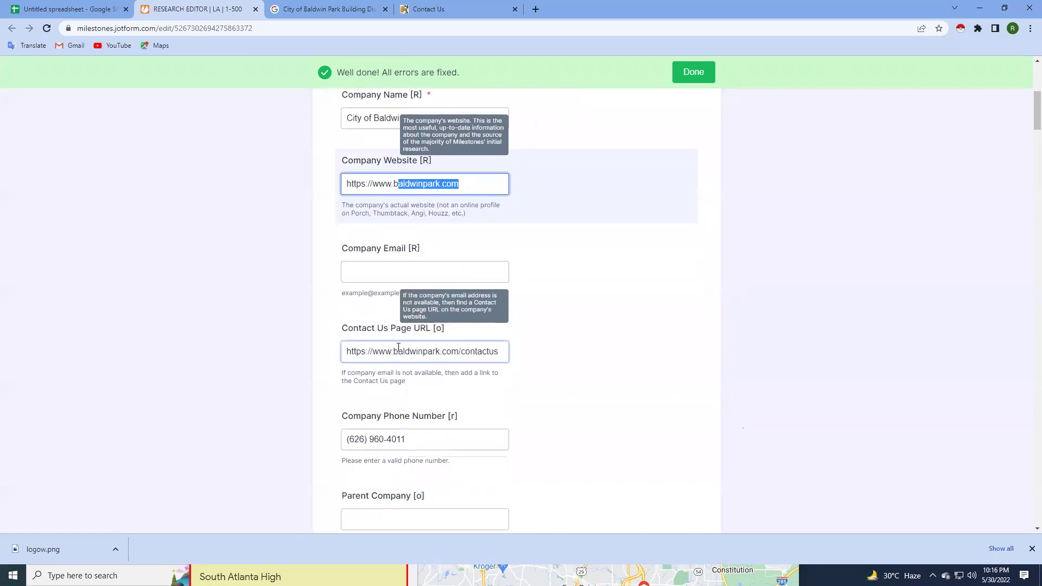
# Leave the optional Parent Company and Company Tagline fields in JotForm blank.
pyautogui.scroll(-2, 399, 348)
pyautogui.scroll(-2, 380, 326)
pyautogui.click(354, 298)
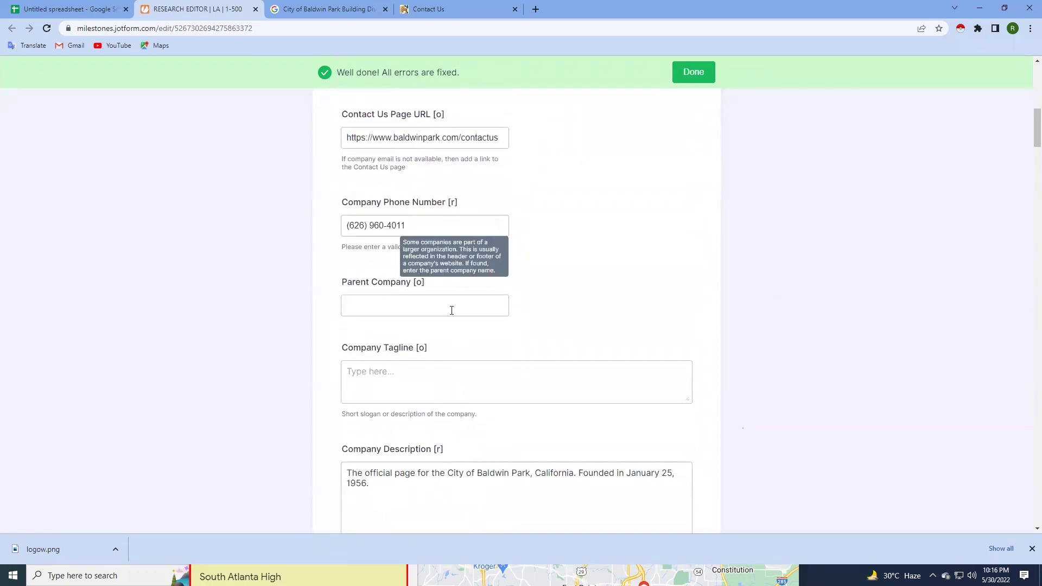
pyautogui.scroll(-2, 418, 293)
pyautogui.click(425, 281)
pyautogui.click(392, 28)
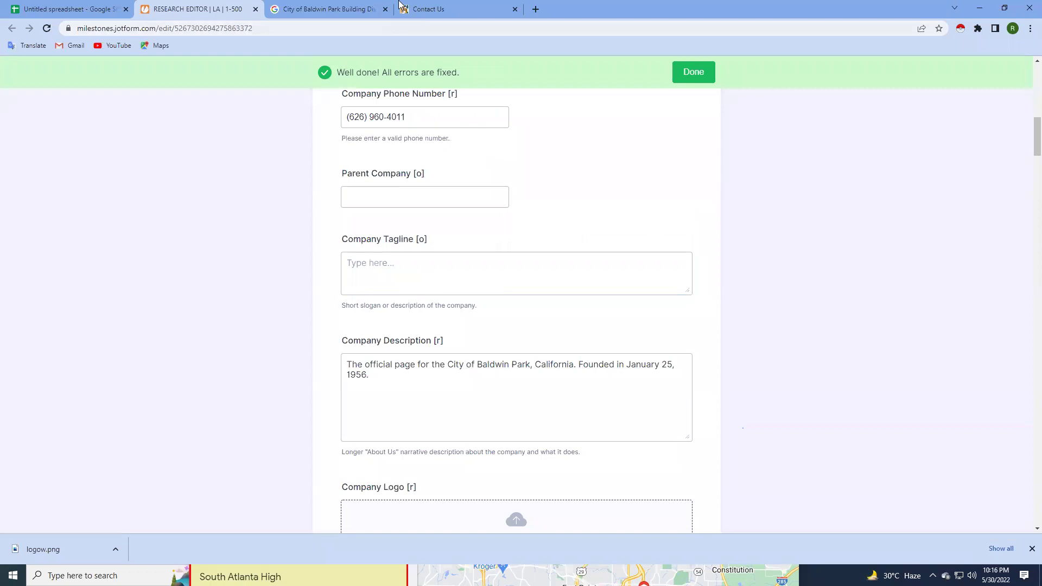
# Go from the Contact Us page to the baldwinpark.com homepage, scroll its flyers, and return to the top.
pyautogui.click(400, 6)
pyautogui.moveTo(295, 135)
pyautogui.click(5, 29)
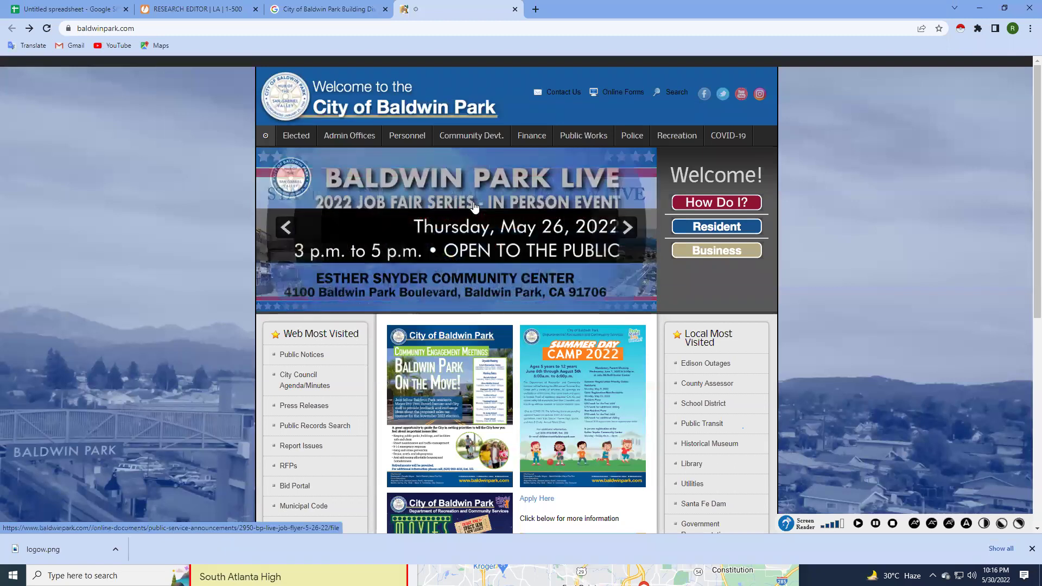
pyautogui.scroll(-6, 415, 415)
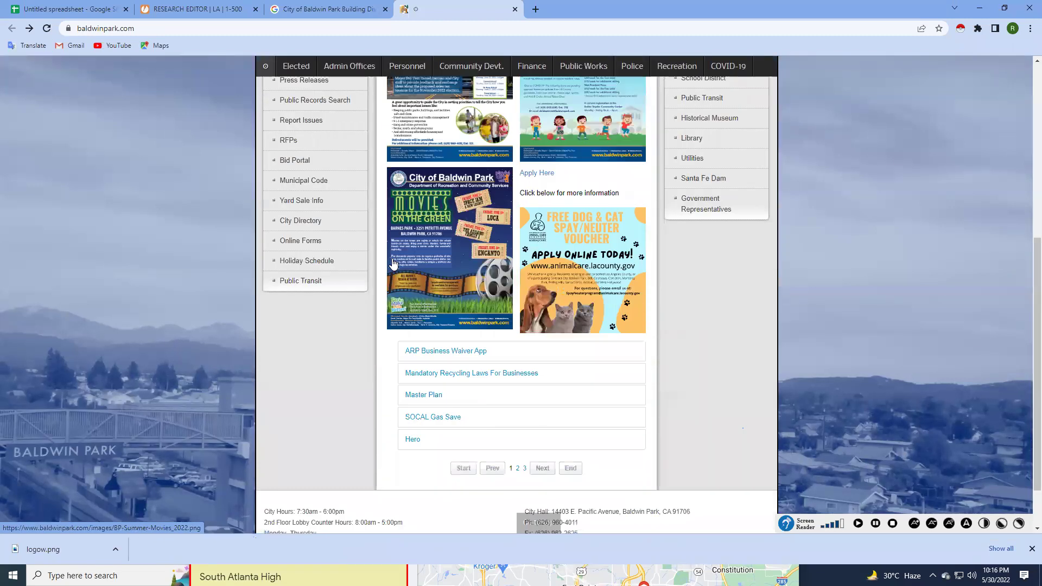
pyautogui.scroll(-2, 434, 230)
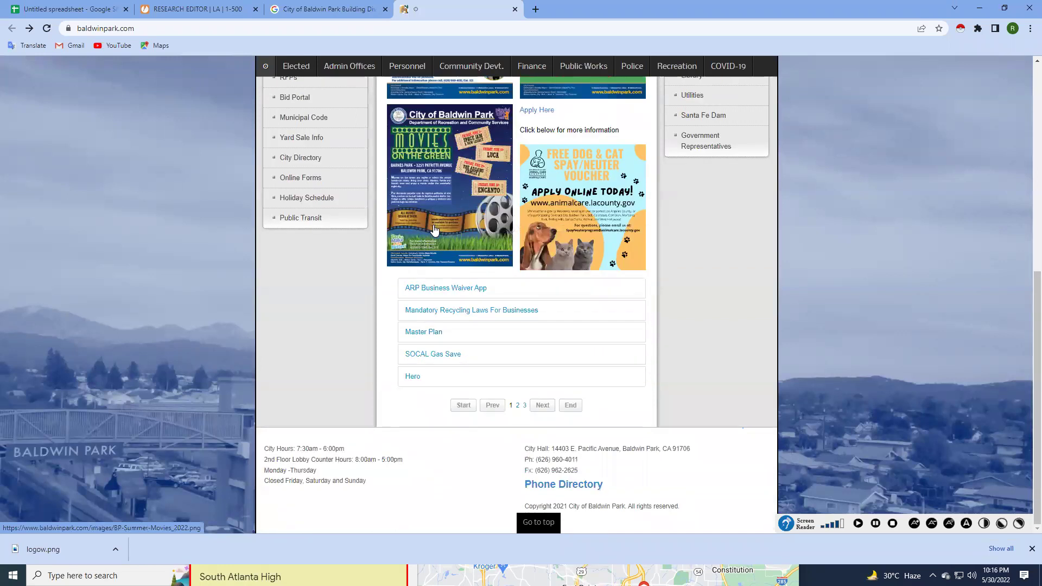
pyautogui.press('Home')
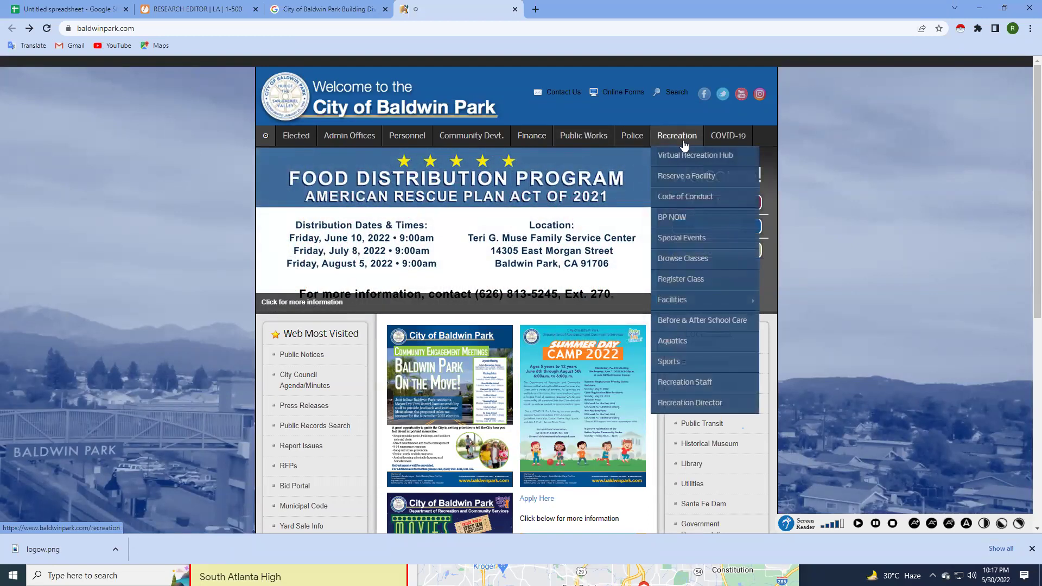
pyautogui.moveTo(456, 230)
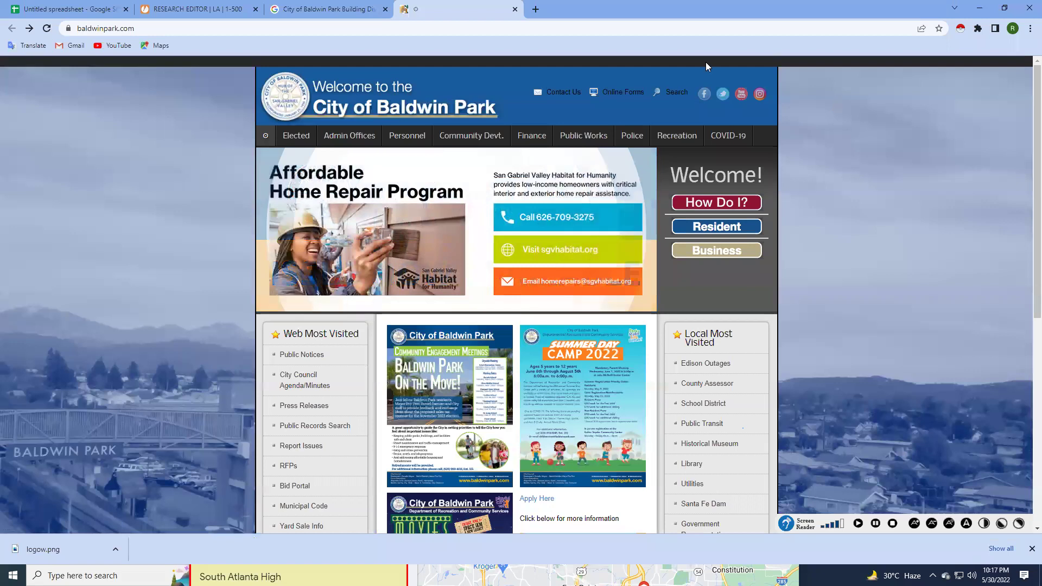
# Clear the old company description in the JotForm research form.
pyautogui.click(196, 9)
pyautogui.click(373, 279)
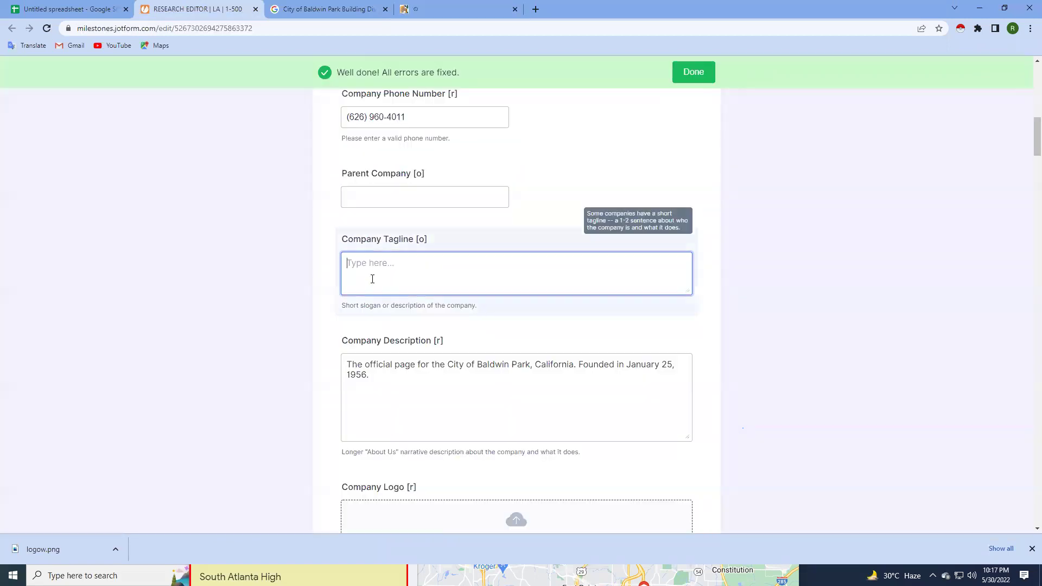
pyautogui.tripleClick(349, 366)
pyautogui.press('BackSpace')
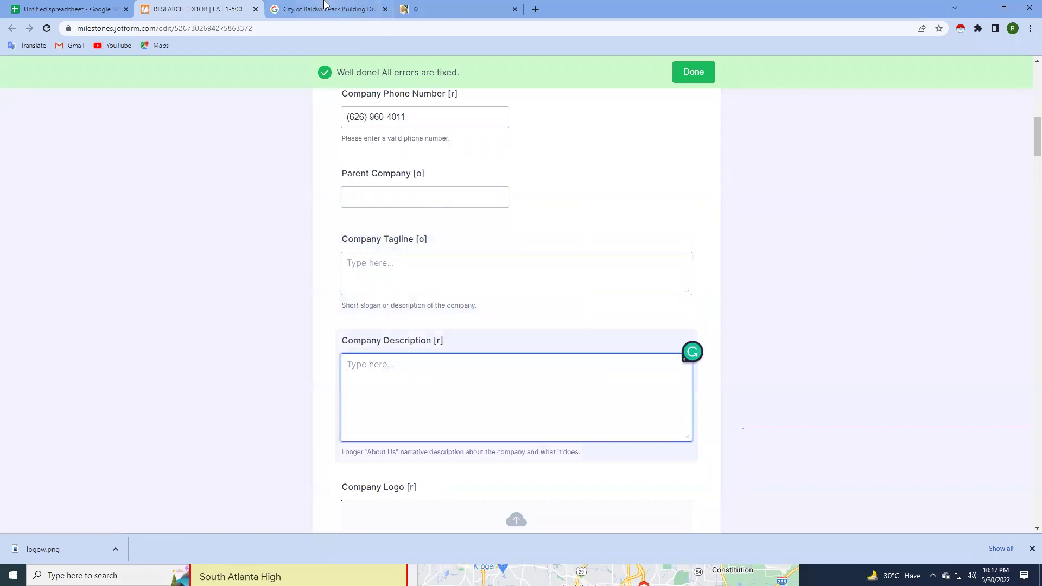
pyautogui.scroll(-3, 449, 371)
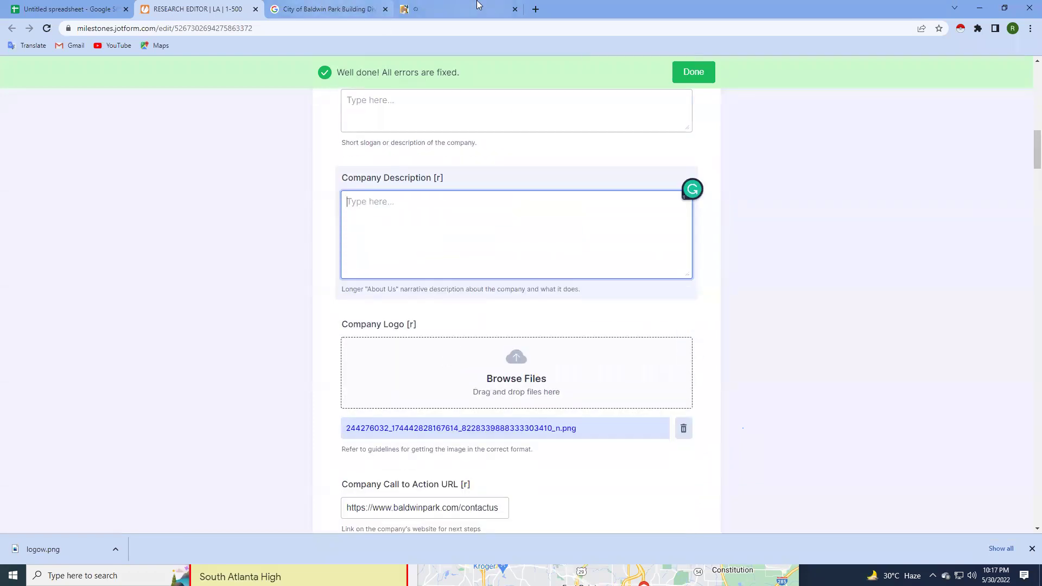
# Check the city logo's link on the homepage, then scroll the form to Market Areas Served Description.
pyautogui.click(478, 5)
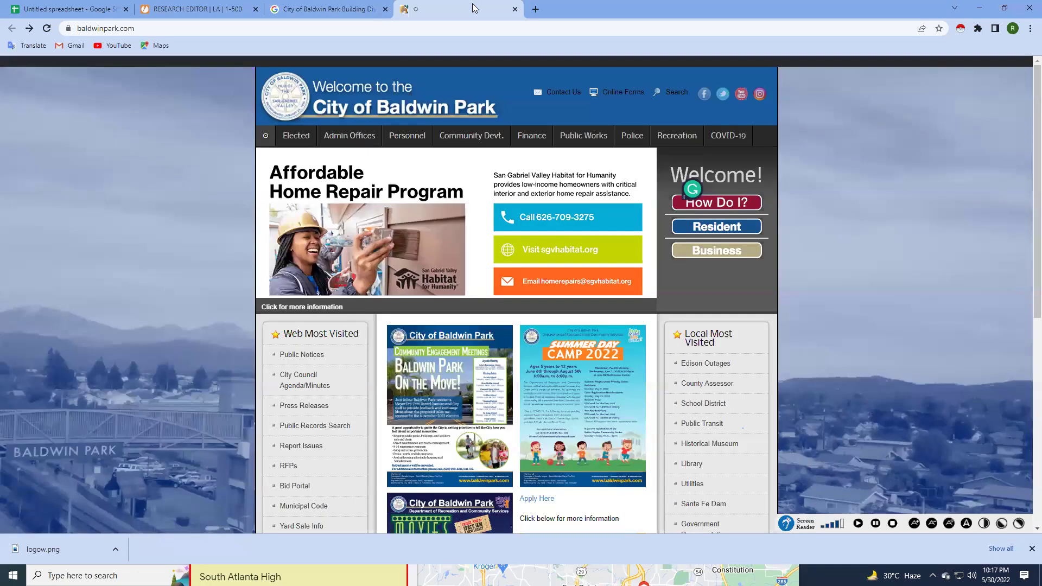
pyautogui.rightClick(283, 93)
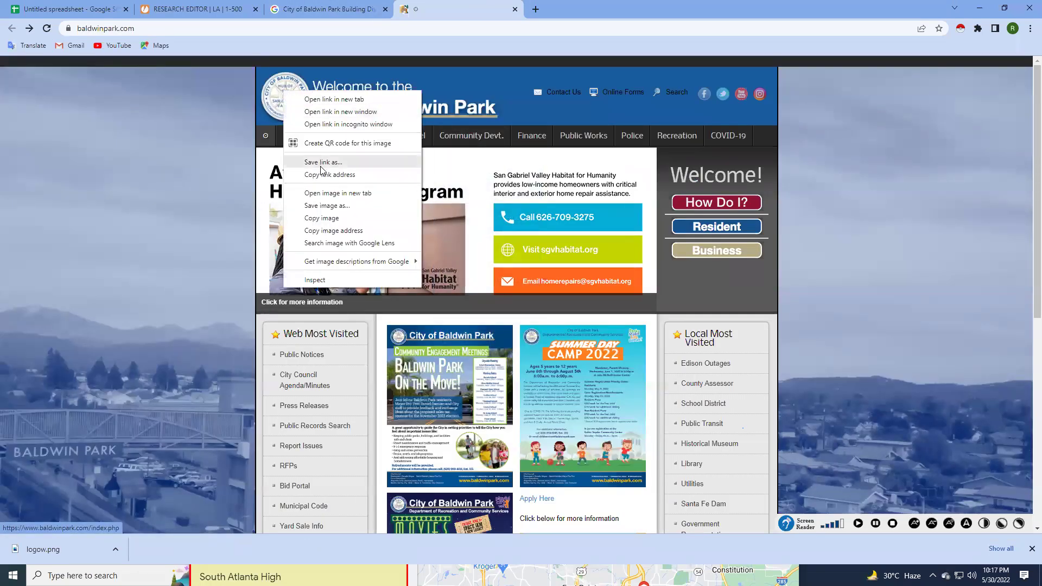
pyautogui.click(206, 9)
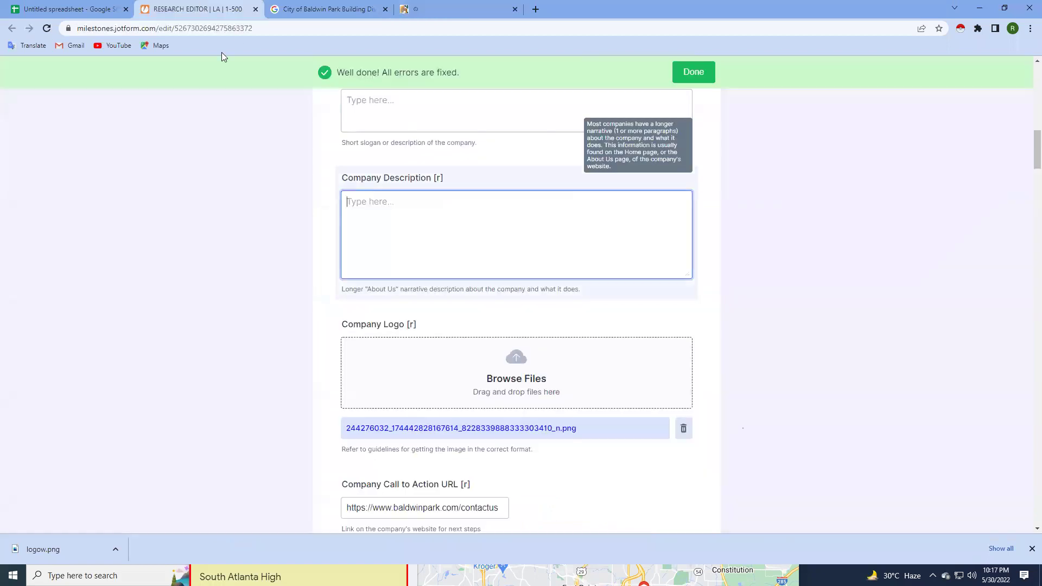
pyautogui.scroll(-4, 564, 374)
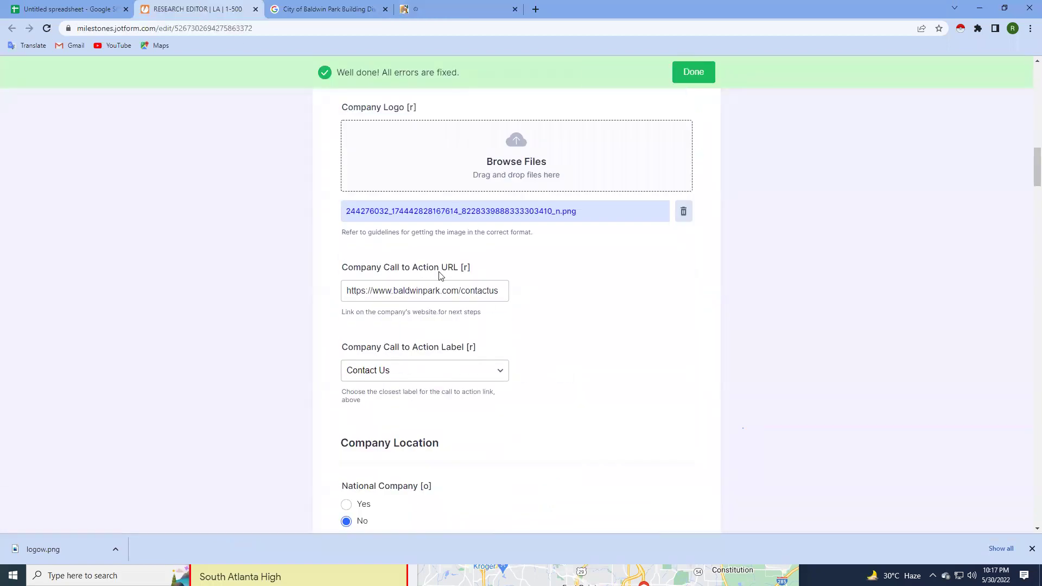
pyautogui.scroll(-2, 407, 320)
pyautogui.scroll(-2, 393, 347)
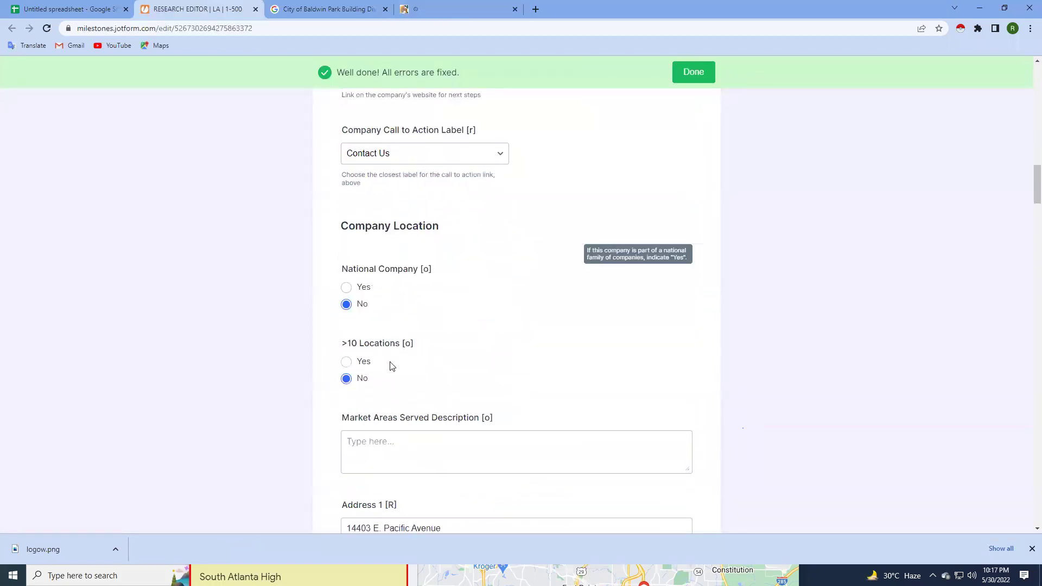
pyautogui.scroll(-4, 477, 369)
pyautogui.click(355, 237)
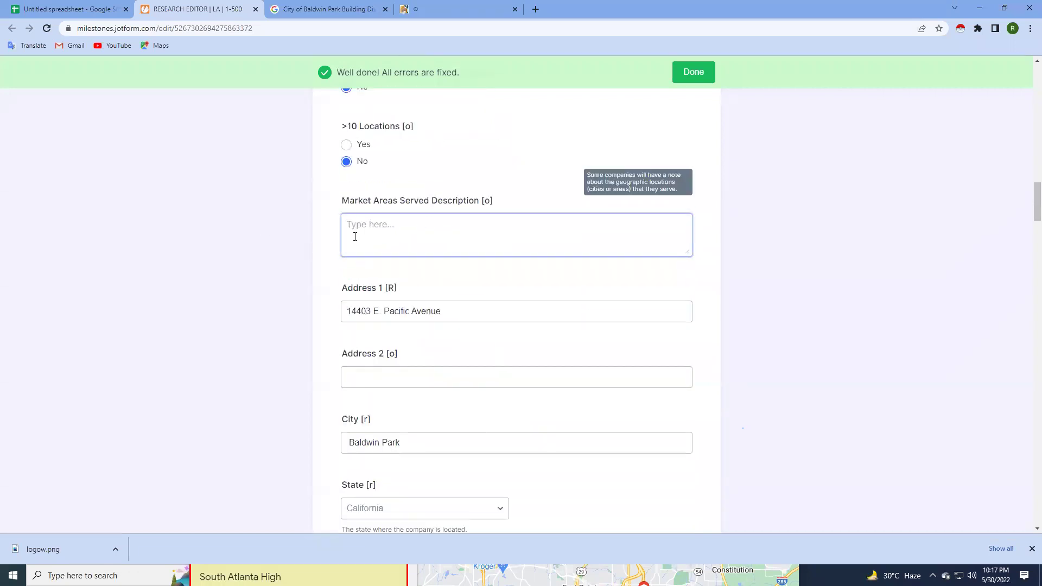
# Scroll down the form to the Individual Contact #1 section.
pyautogui.scroll(-2, 446, 248)
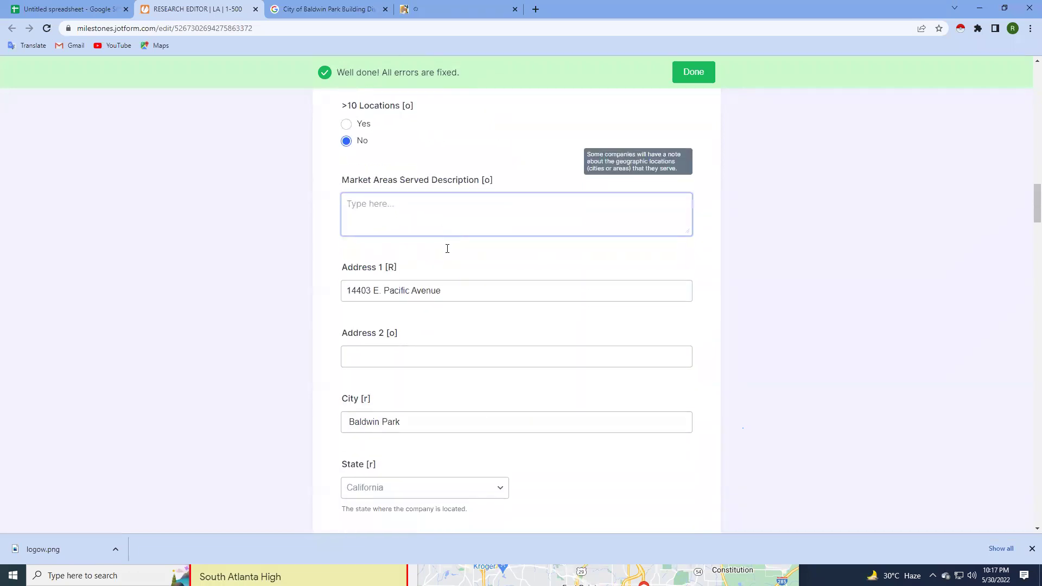
pyautogui.scroll(-2, 401, 374)
pyautogui.scroll(-2, 408, 360)
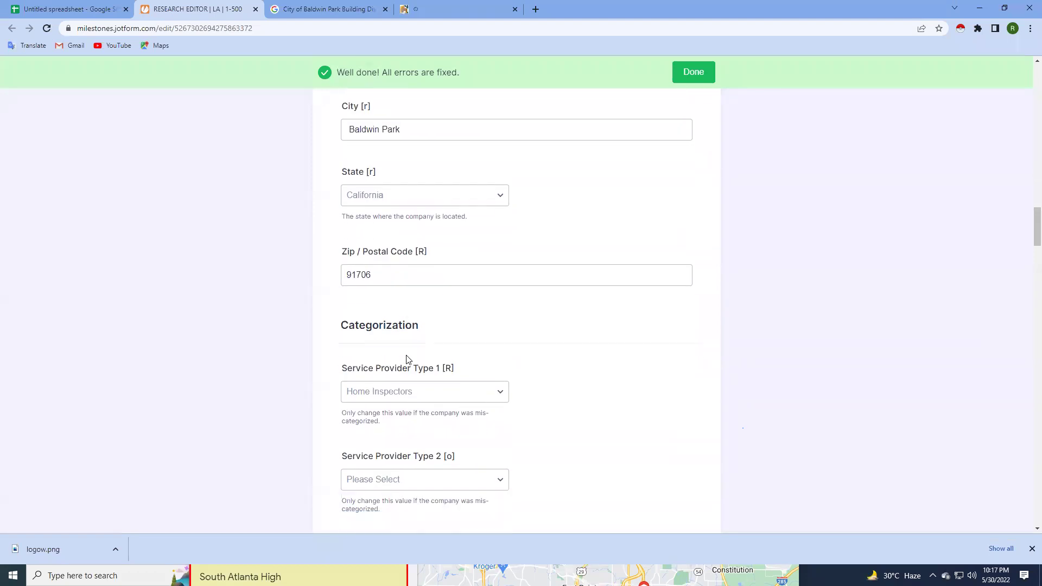
pyautogui.scroll(-2, 424, 360)
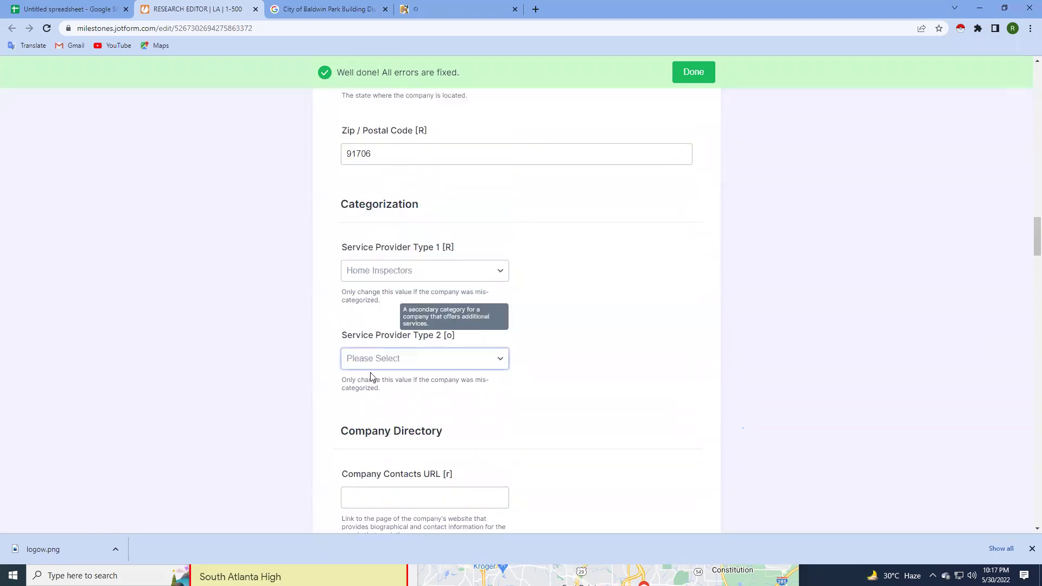
pyautogui.scroll(-4, 427, 360)
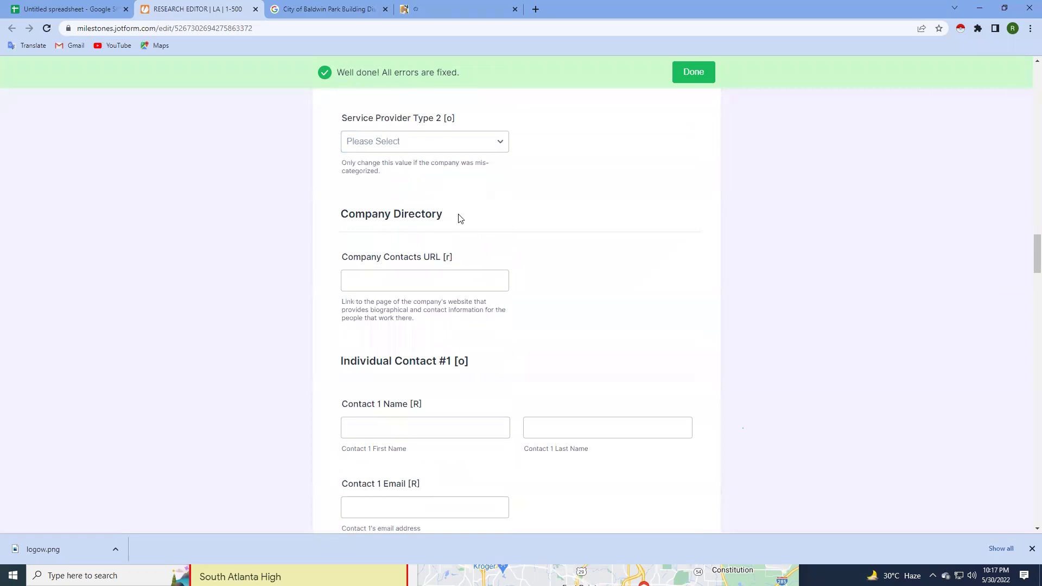
pyautogui.scroll(-3, 459, 218)
pyautogui.moveTo(352, 200); pyautogui.dragTo(535, 189)
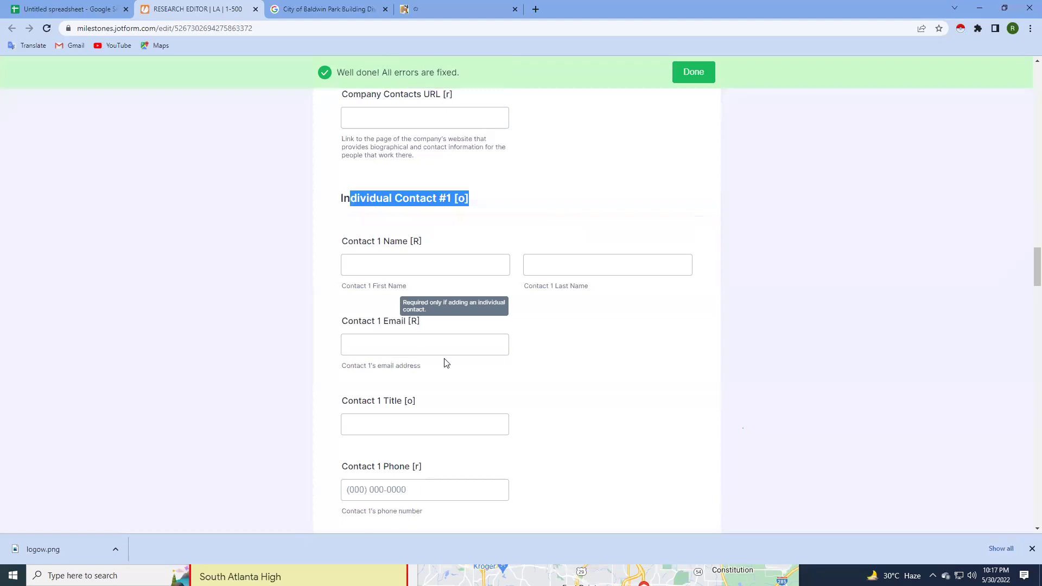
pyautogui.click(310, 5)
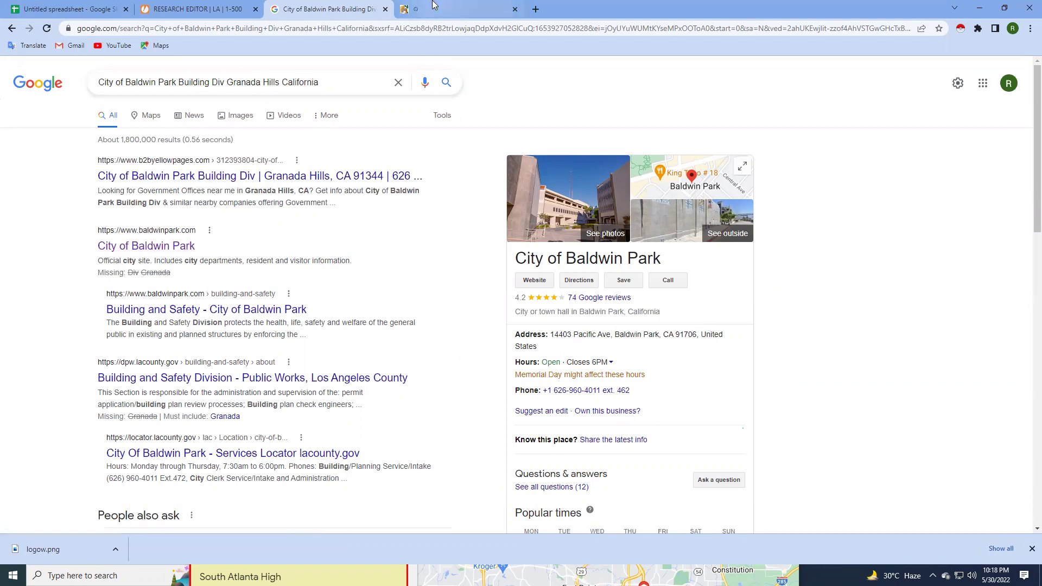
pyautogui.hotkey('alt', 'Left')
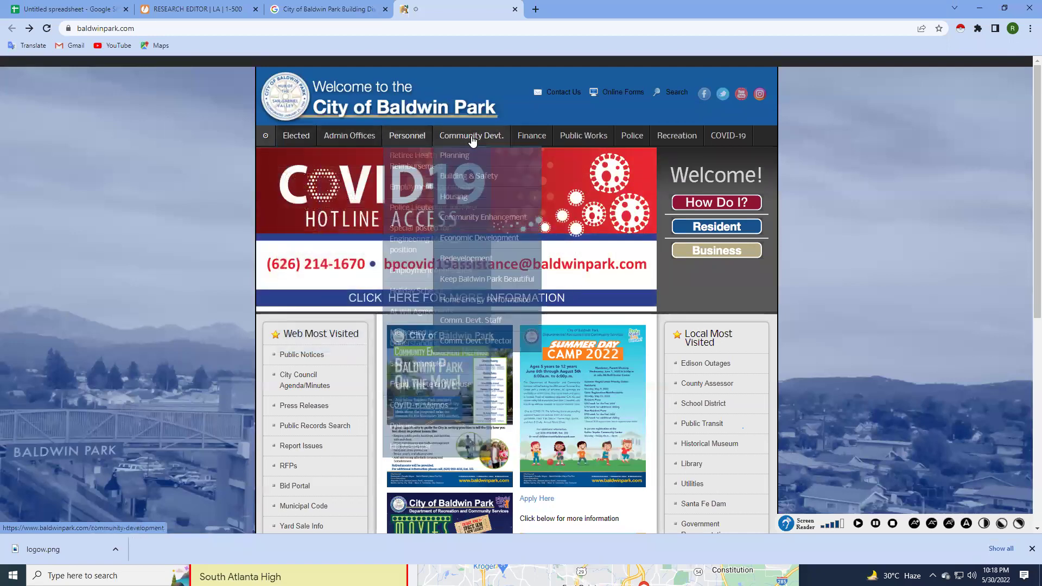
pyautogui.moveTo(583, 135)
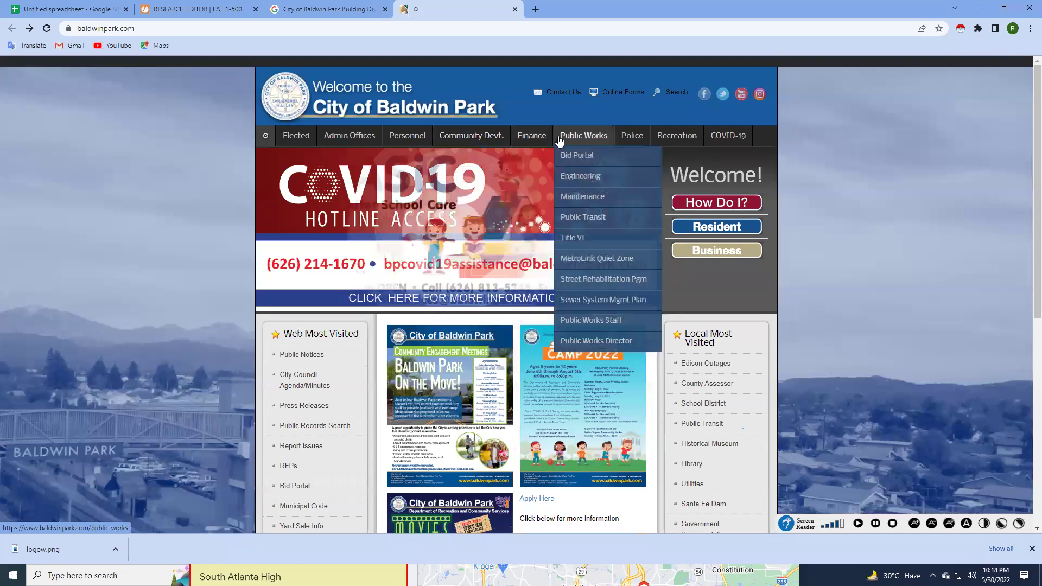
pyautogui.click(200, 17)
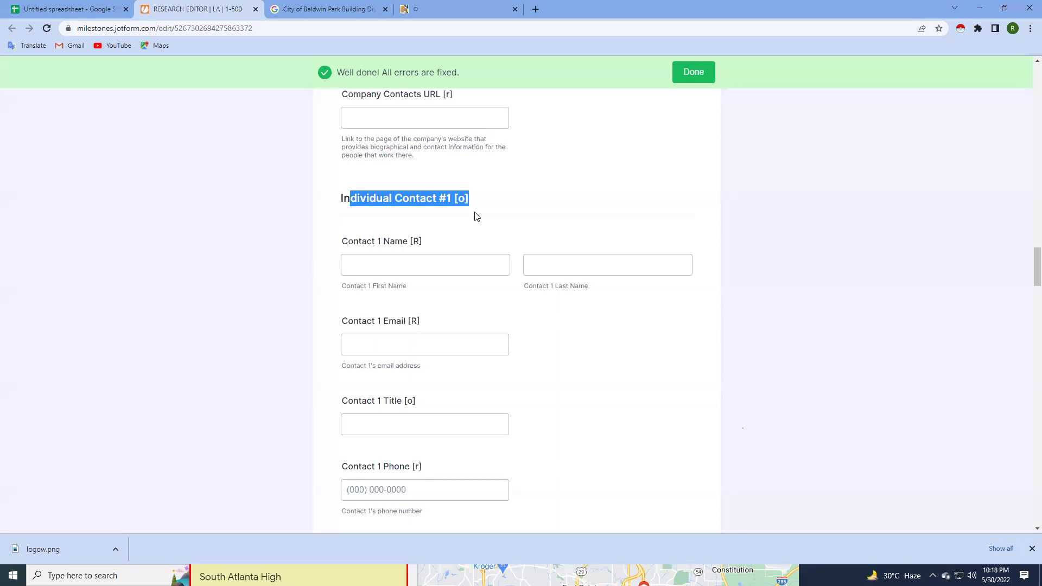
# Scroll to Company Online Profiles and review the Facebook, Instagram and YouTube entries.
pyautogui.click(423, 195)
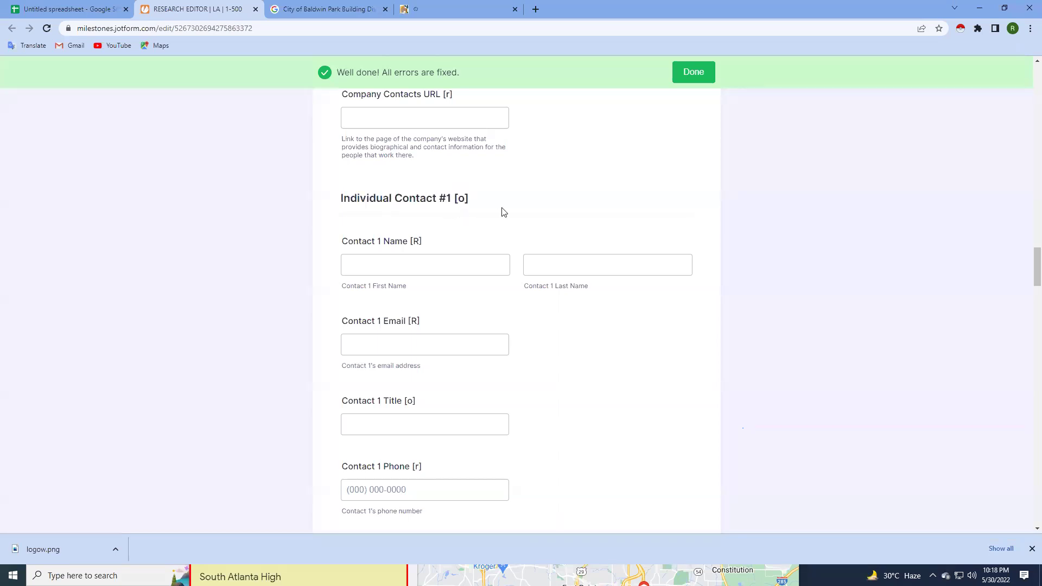
pyautogui.scroll(-1, 503, 212)
pyautogui.scroll(-10, 505, 293)
pyautogui.scroll(-10, 505, 293)
pyautogui.scroll(-7, 504, 292)
pyautogui.scroll(-5, 505, 292)
pyautogui.scroll(-6, 505, 292)
pyautogui.scroll(-5, 504, 292)
pyautogui.scroll(4, 504, 292)
pyautogui.click(361, 216)
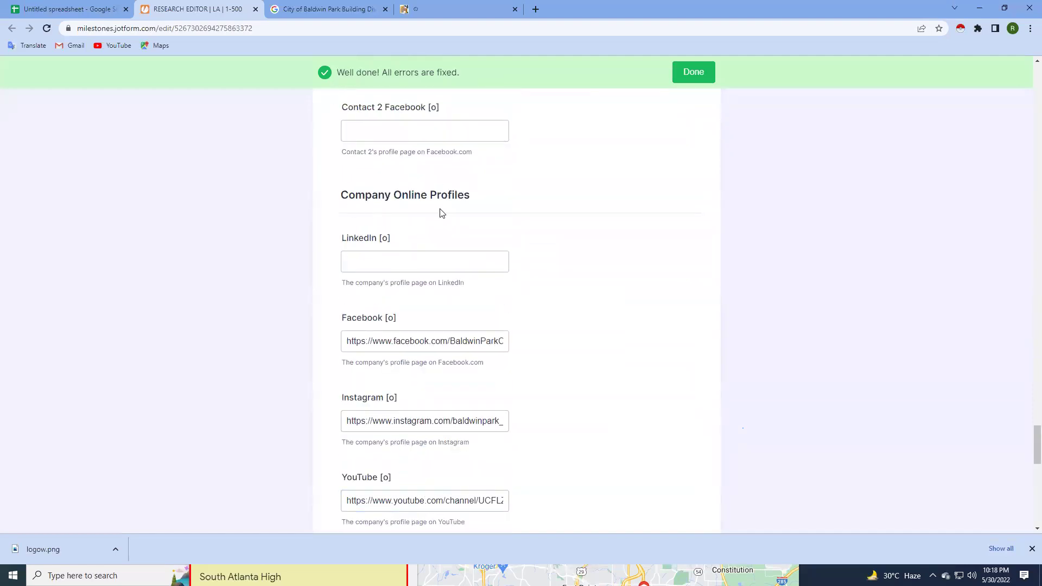
# Switch to the City of Baldwin Park website, briefly checking the Google results tab.
pyautogui.click(463, 5)
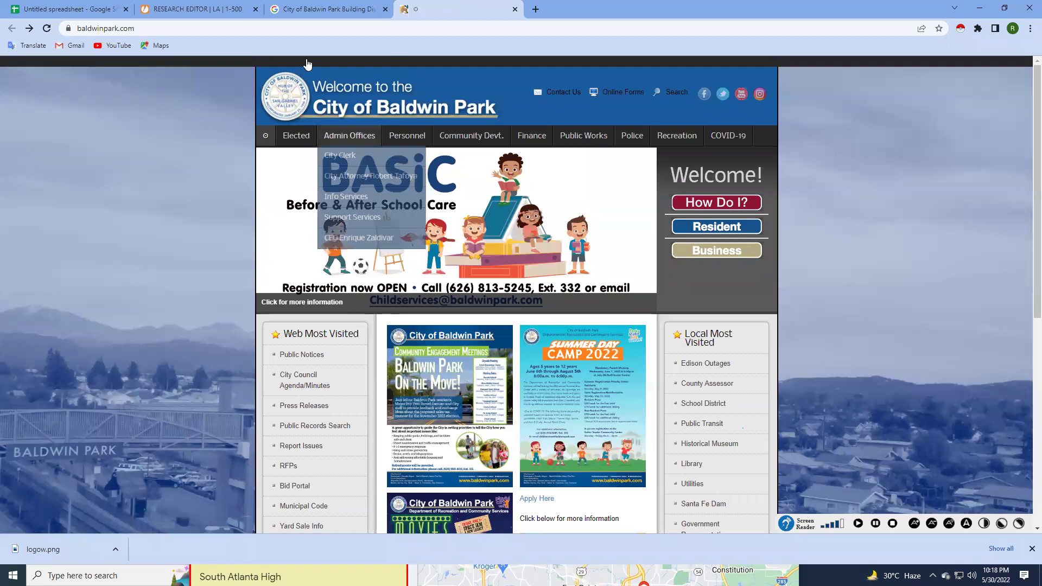
pyautogui.click(307, 8)
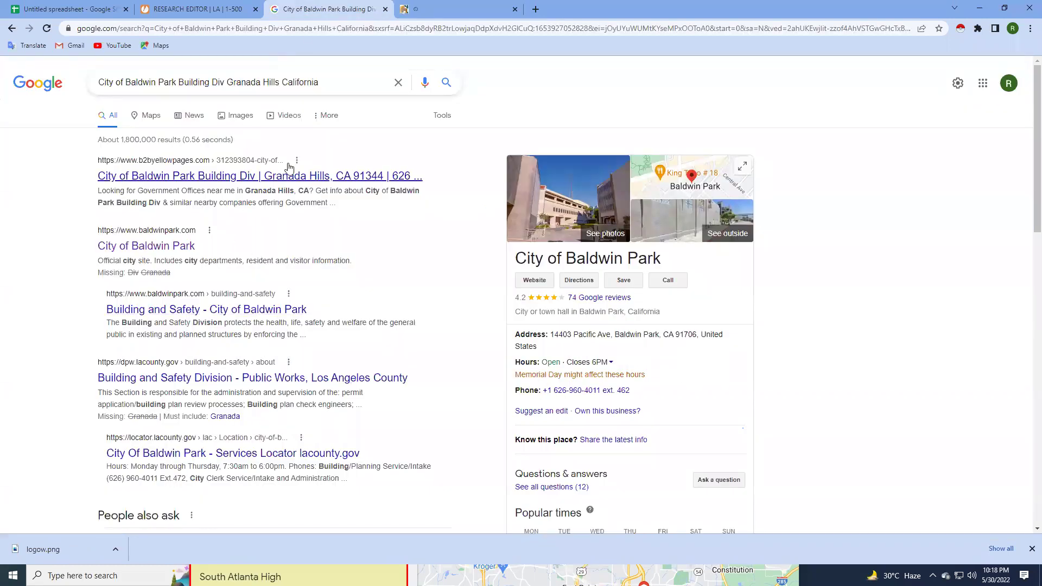
pyautogui.click(444, 5)
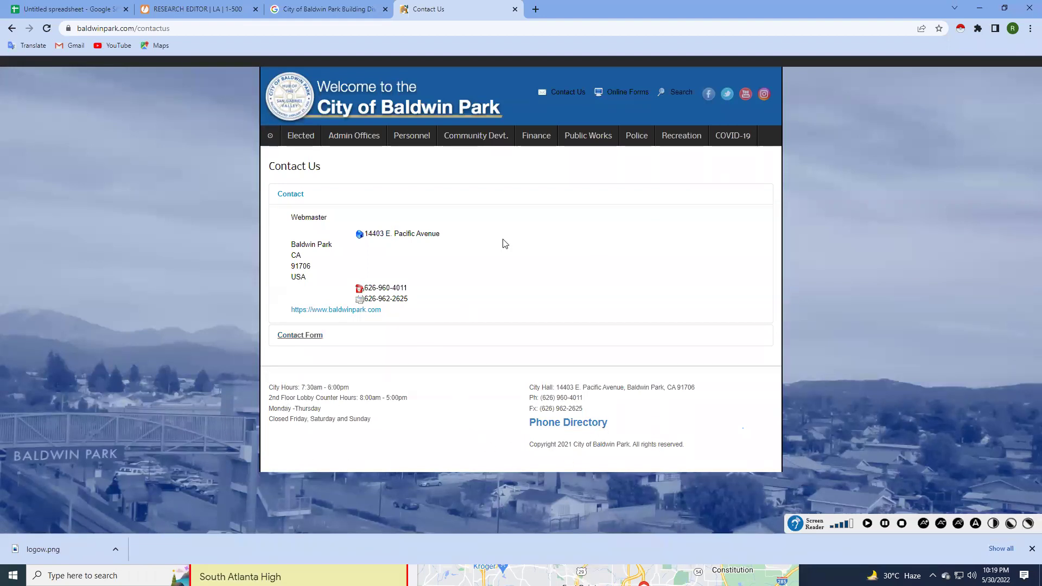
# Open the city's Facebook, YouTube and Instagram pages in new tabs, discarding the Twitter page.
pyautogui.rightClick(708, 95)
pyautogui.click(731, 103)
pyautogui.rightClick(727, 95)
pyautogui.click(741, 104)
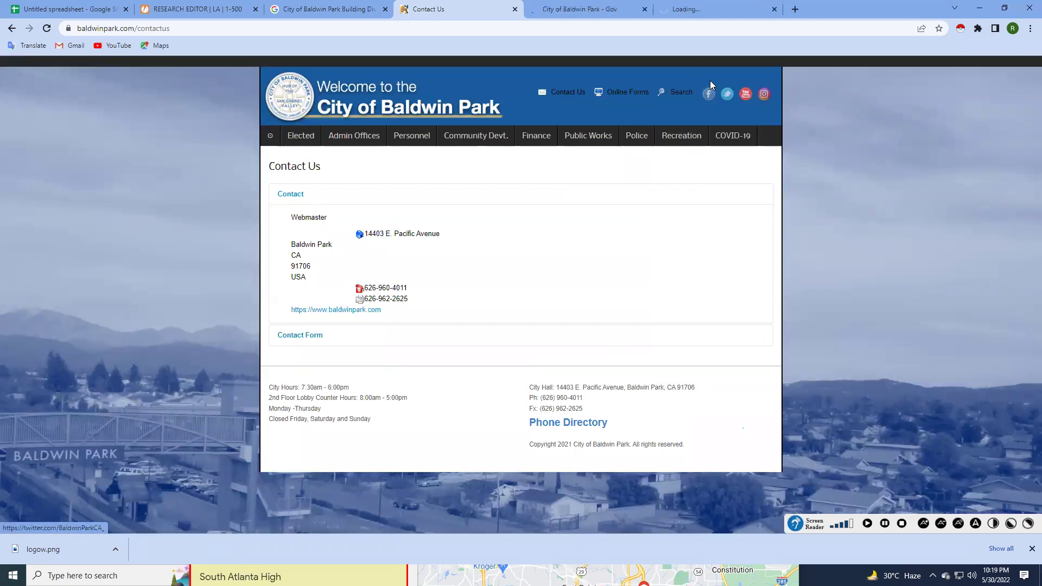
pyautogui.click(715, 9)
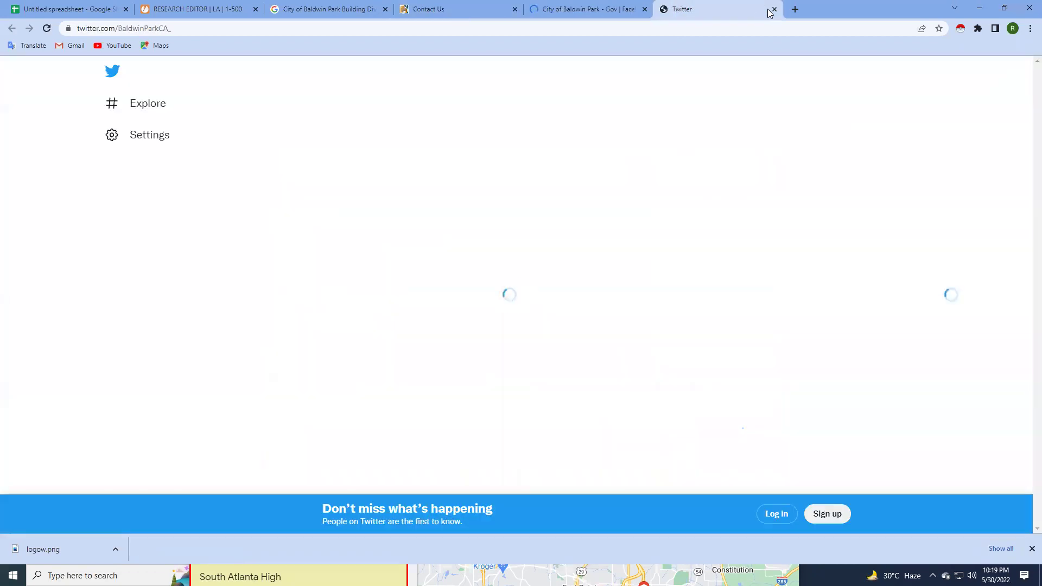
pyautogui.click(774, 8)
pyautogui.click(448, 9)
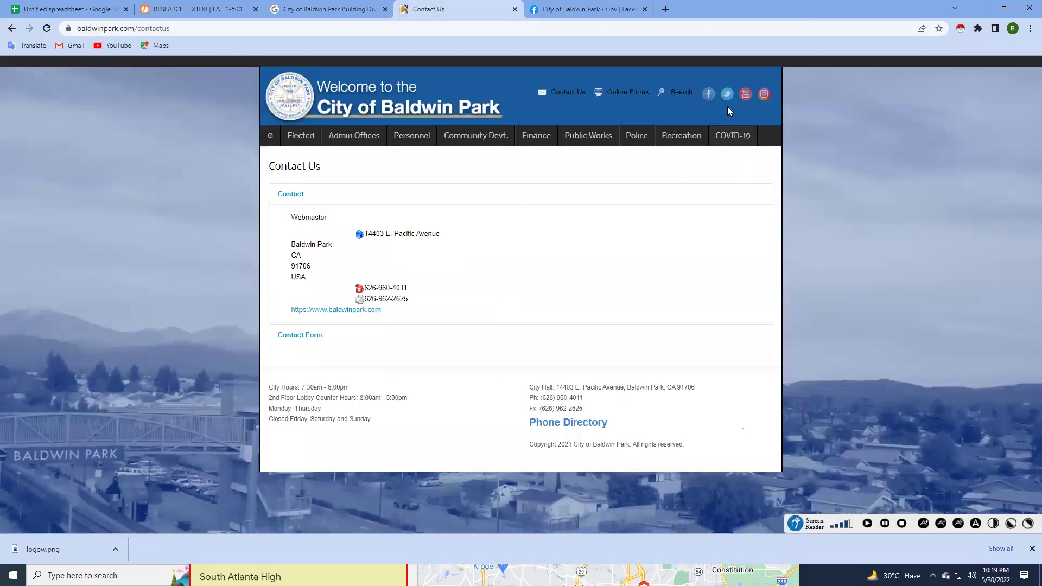
pyautogui.rightClick(750, 96)
pyautogui.click(755, 102)
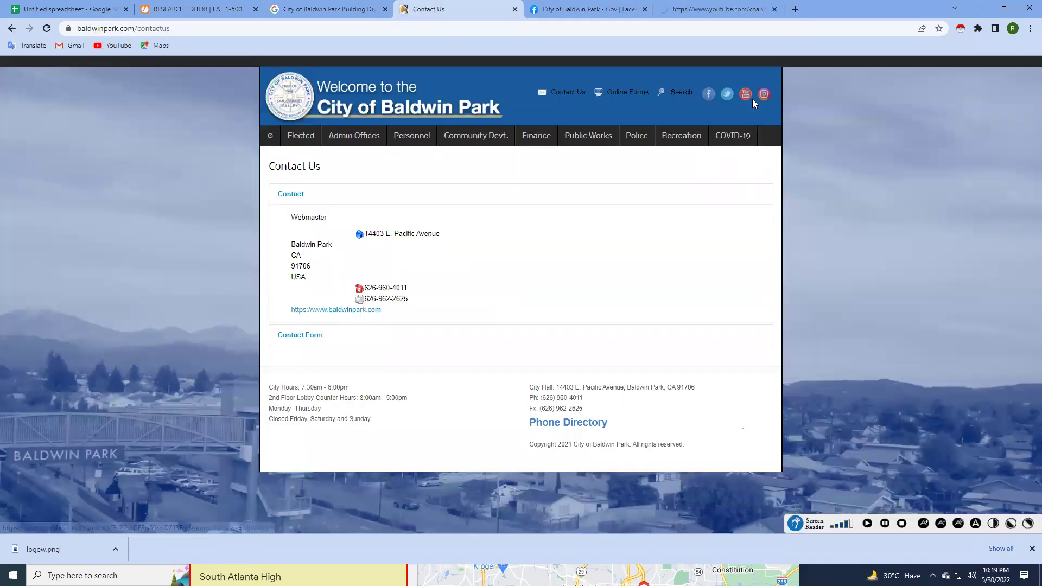
pyautogui.rightClick(767, 96)
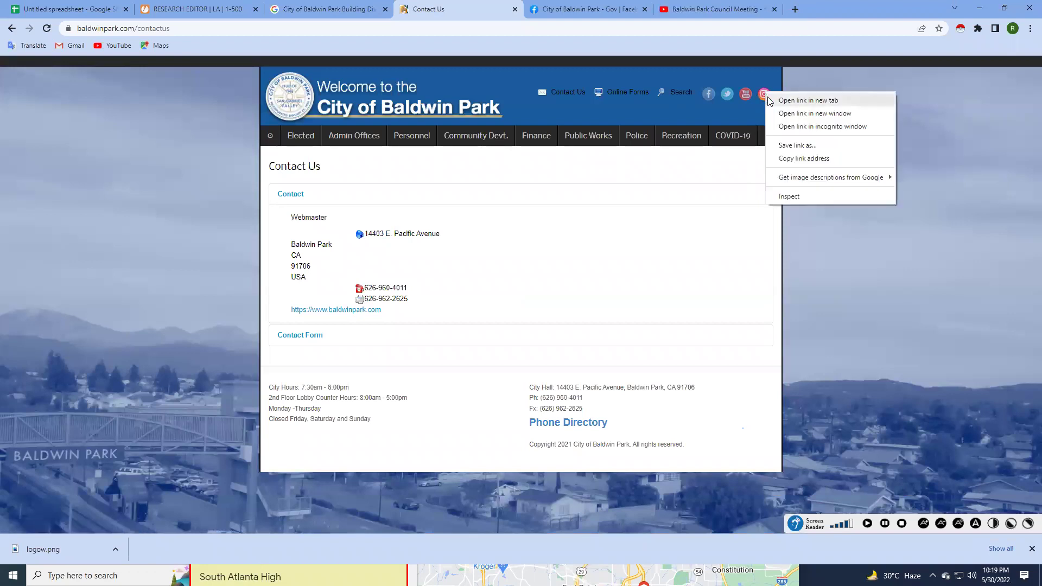
pyautogui.click(769, 100)
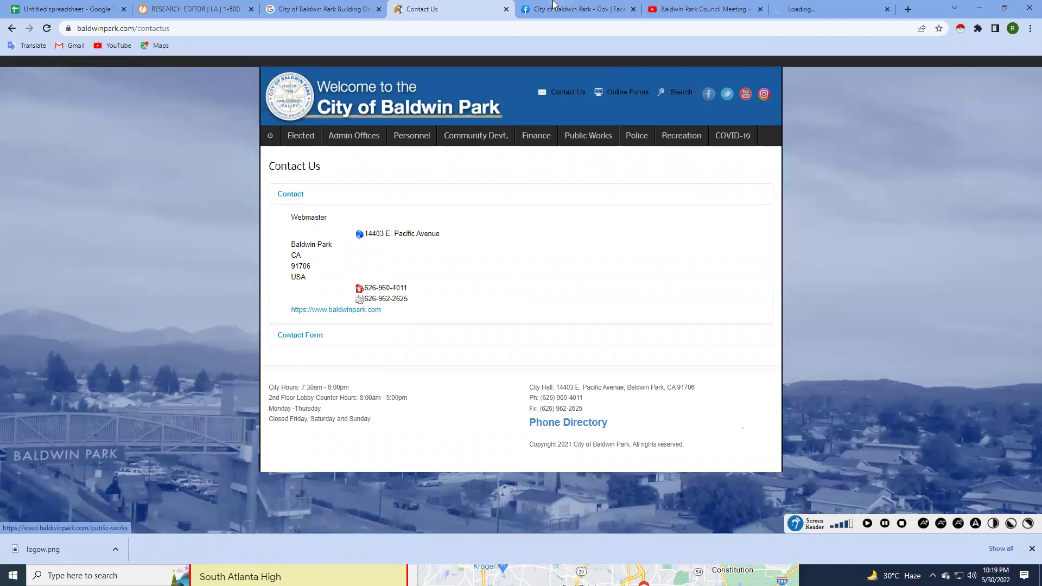
# Copy the city's Facebook page address and select the Facebook URL in the form.
pyautogui.click(553, 6)
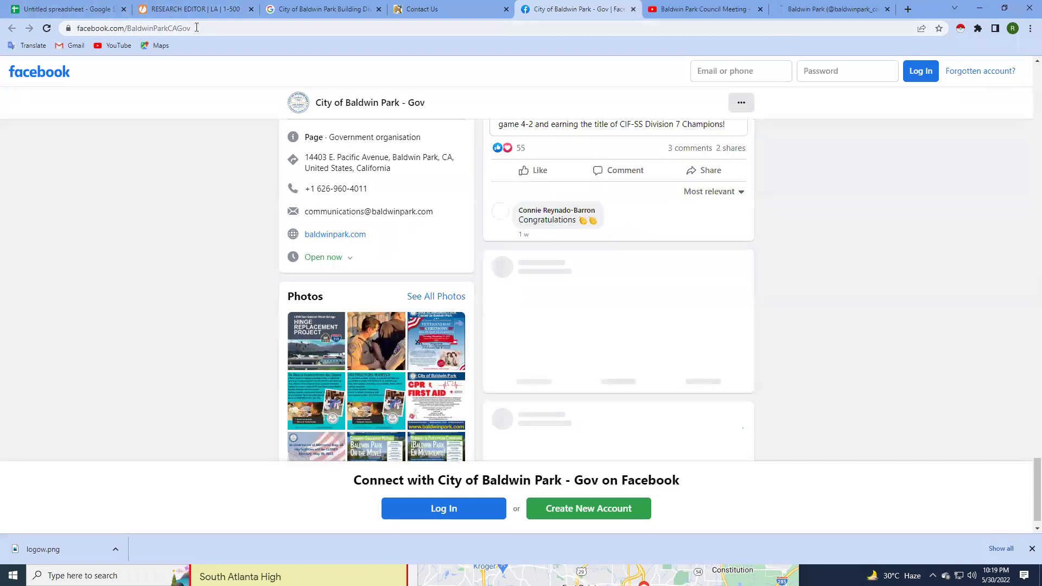
pyautogui.hotkey('ctrl', 'l')
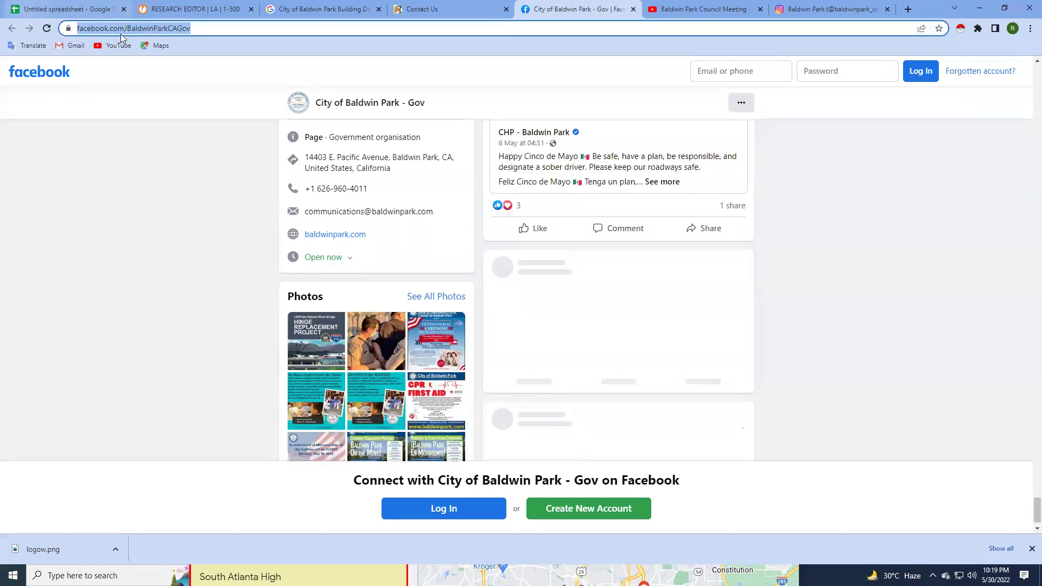
pyautogui.click(172, 6)
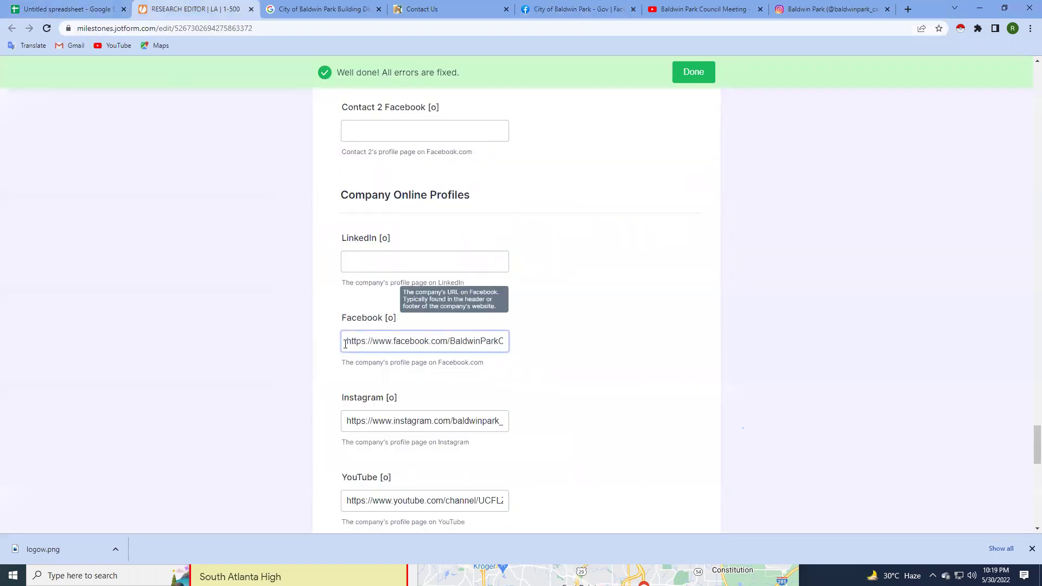
pyautogui.moveTo(347, 342); pyautogui.dragTo(504, 358)
pyautogui.click(697, 9)
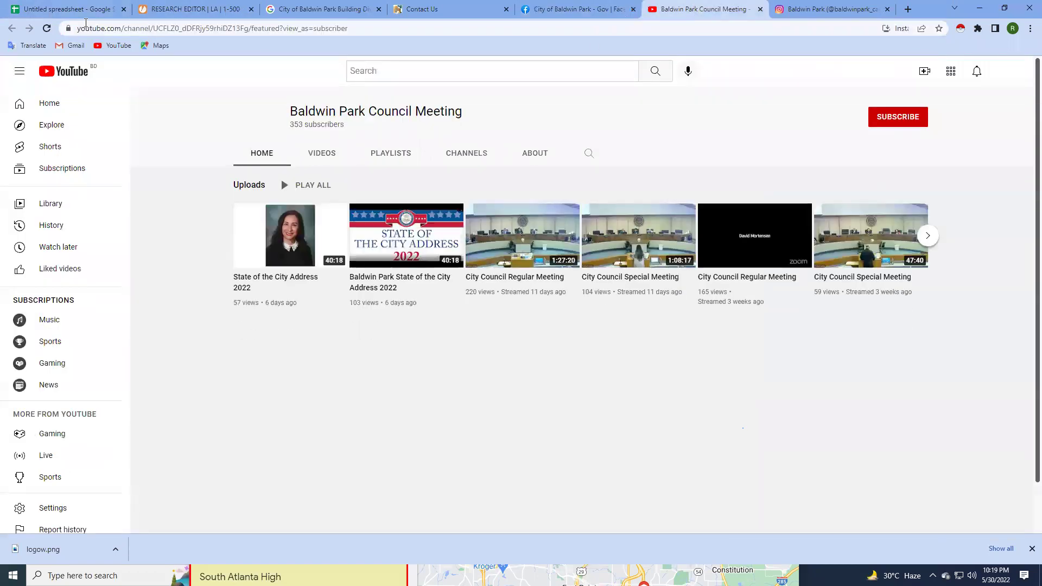
pyautogui.click(216, 12)
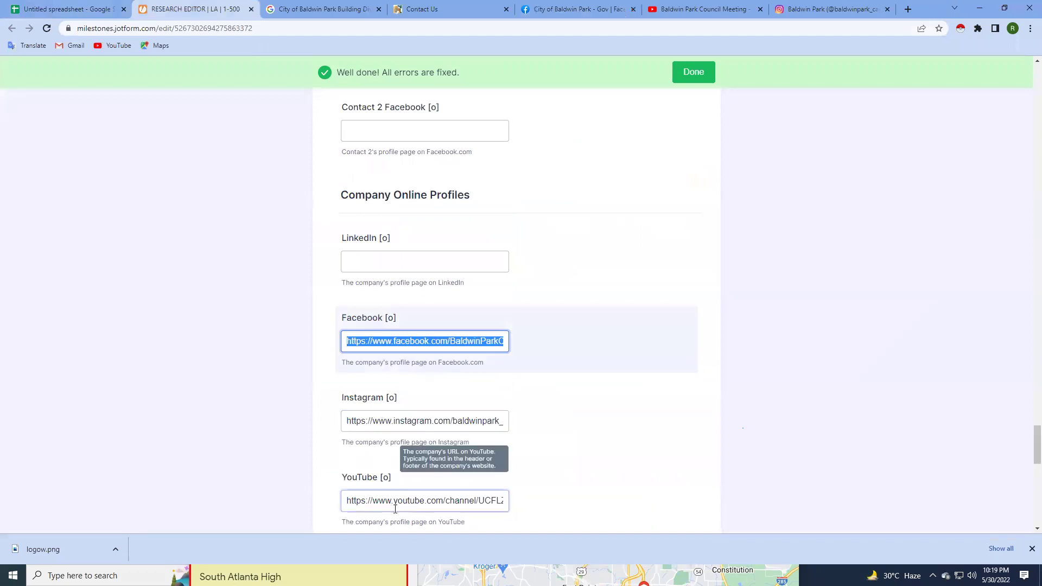
# Copy the city's Instagram profile address and select the Instagram field in the form.
pyautogui.hotkey('ctrl', '9')
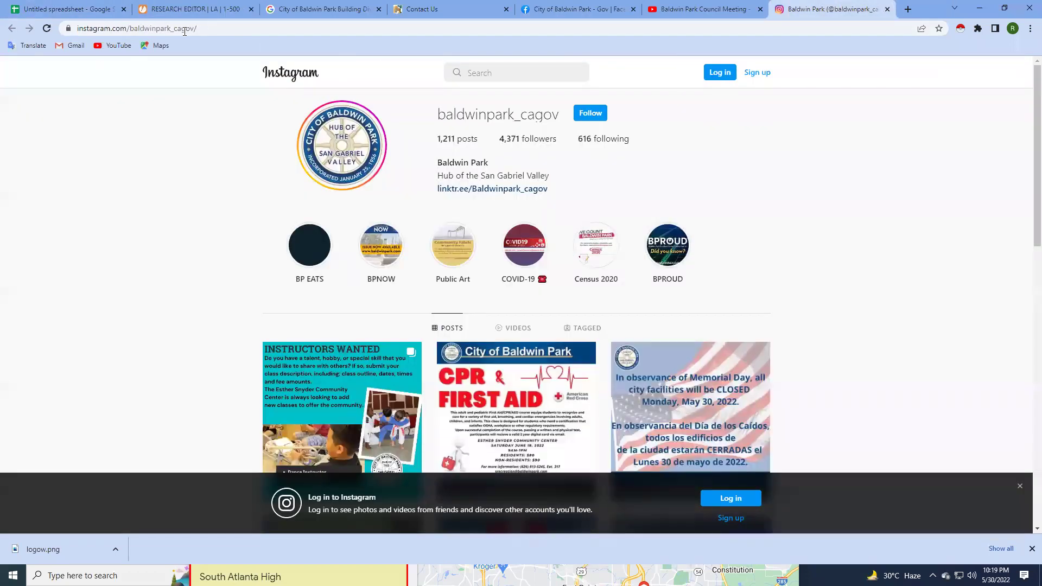
pyautogui.click(199, 28)
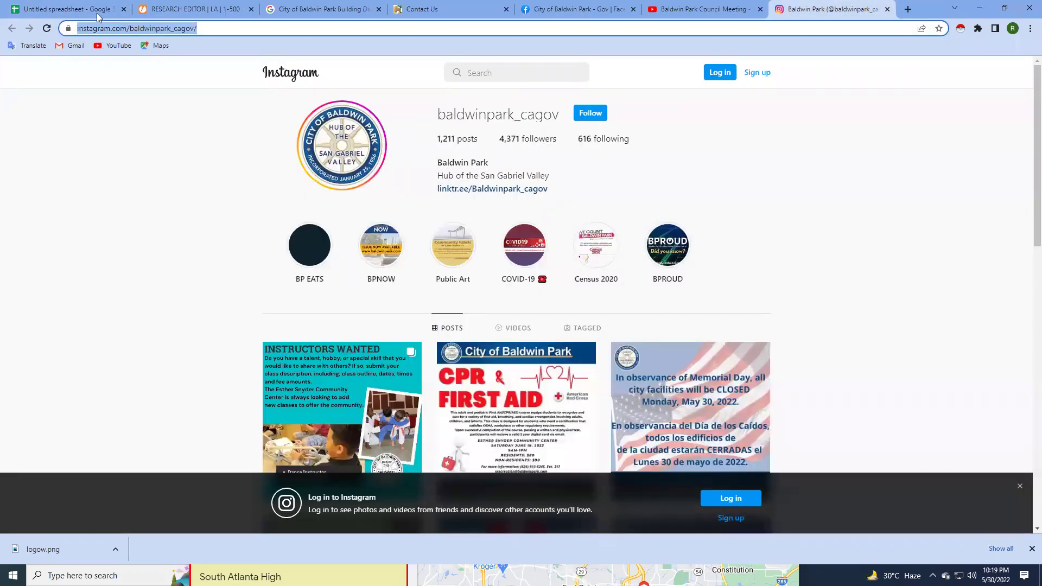
pyautogui.hotkey('ctrl', '2')
pyautogui.scroll(-3, 366, 348)
pyautogui.moveTo(348, 258); pyautogui.dragTo(504, 276)
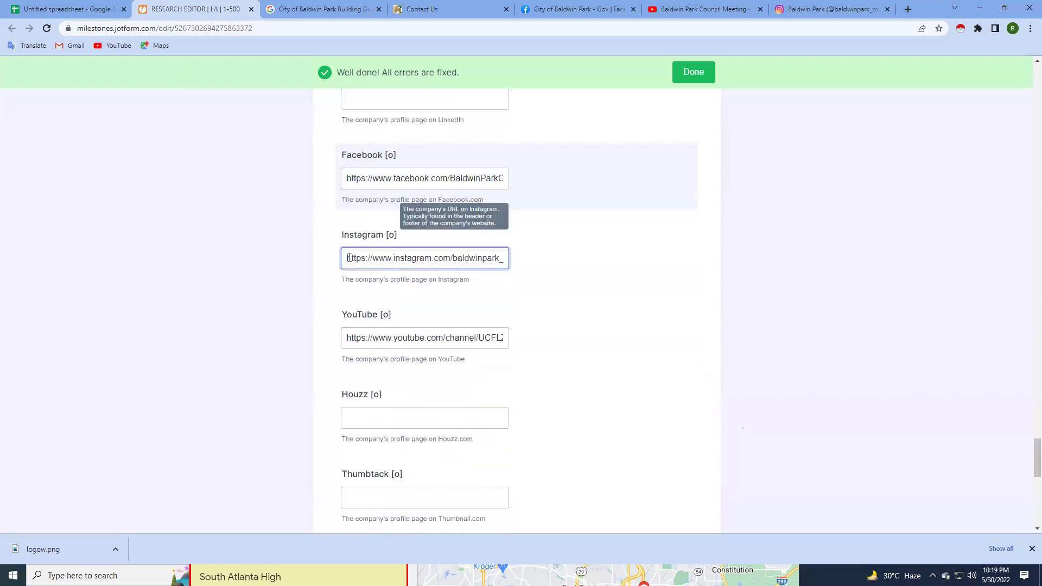
pyautogui.scroll(5, 504, 276)
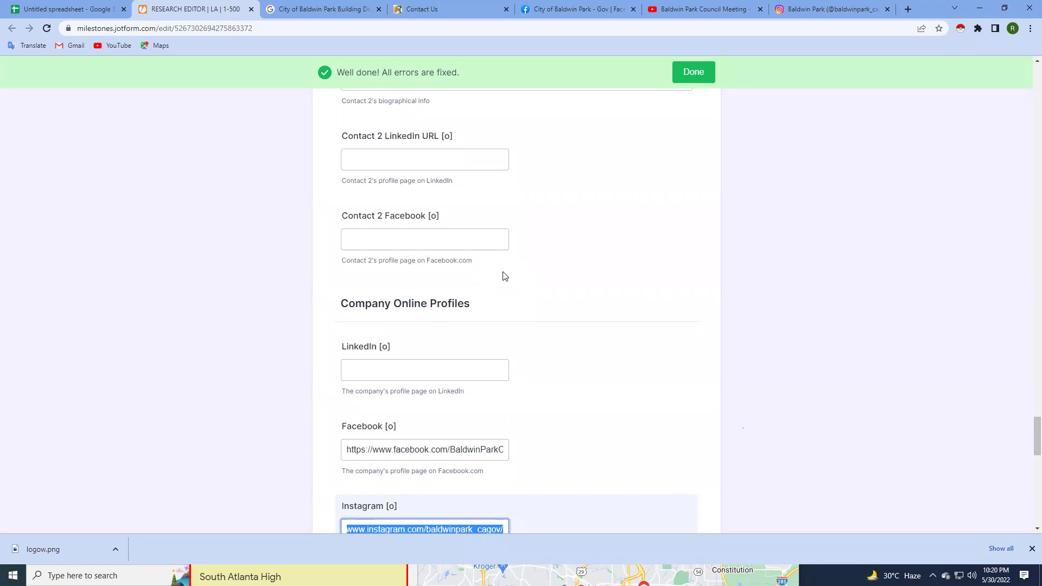
# Copy the city's contact e-mail from its Facebook page into JotForm's Company Email field.
pyautogui.click(554, 8)
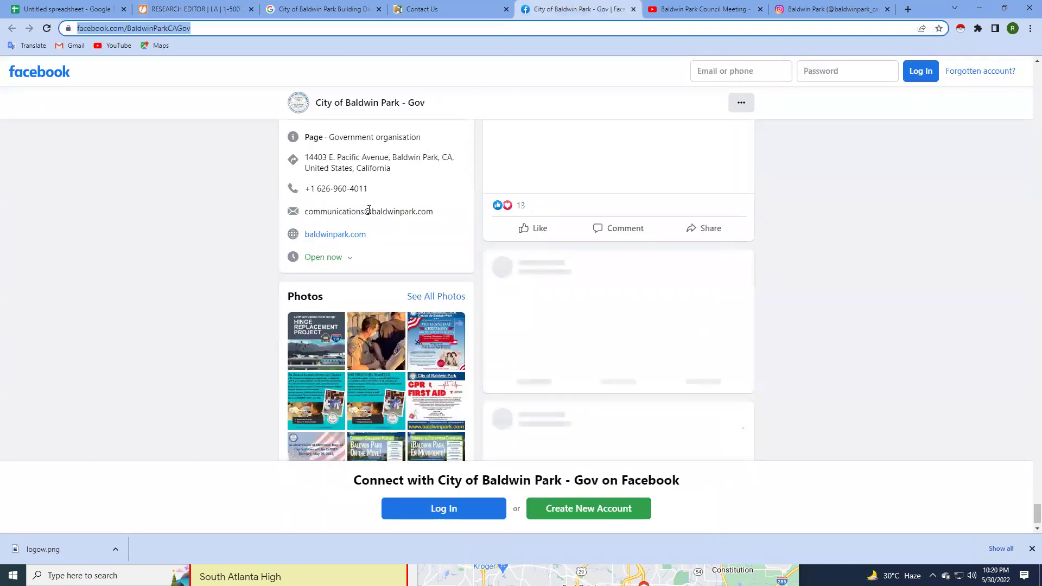
pyautogui.moveTo(452, 211); pyautogui.dragTo(306, 212)
pyautogui.hotkey('ctrl', 'c')
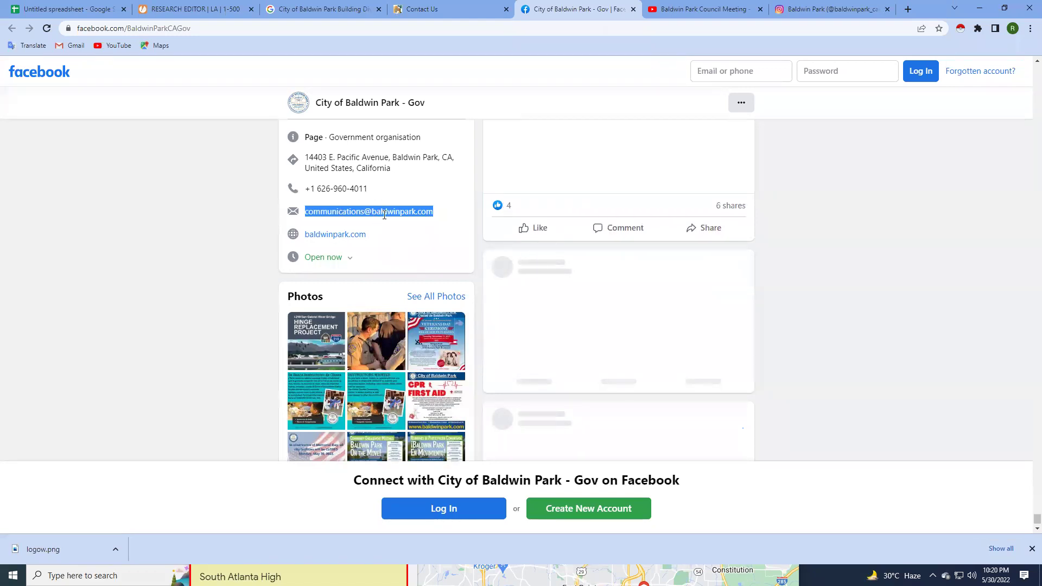
pyautogui.click(190, 9)
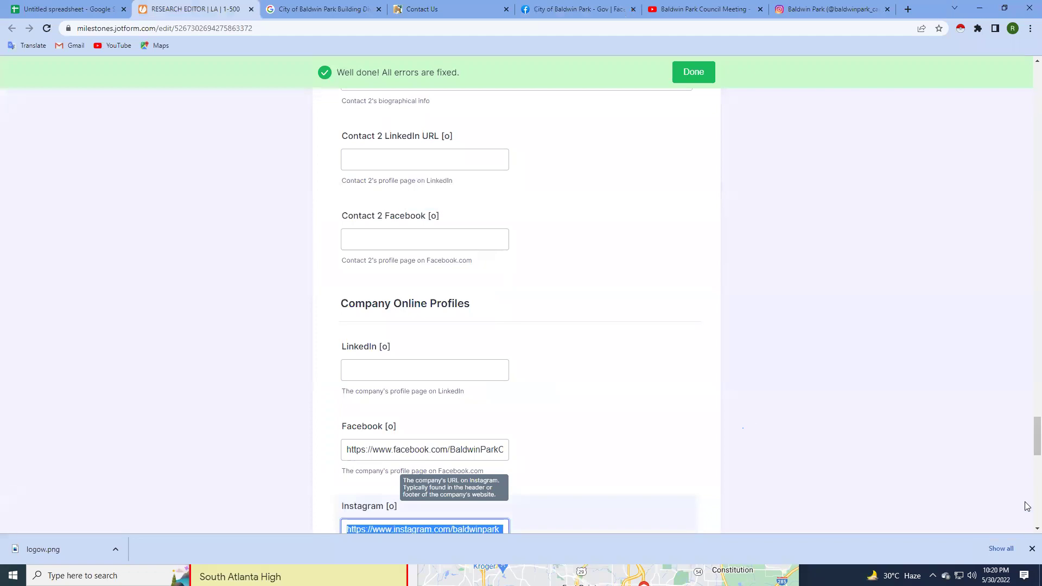
pyautogui.moveTo(1037, 434); pyautogui.dragTo(1037, 157)
pyautogui.scroll(8, 335, 277)
pyautogui.scroll(8, 335, 276)
pyautogui.scroll(-3, 337, 271)
pyautogui.click(345, 386)
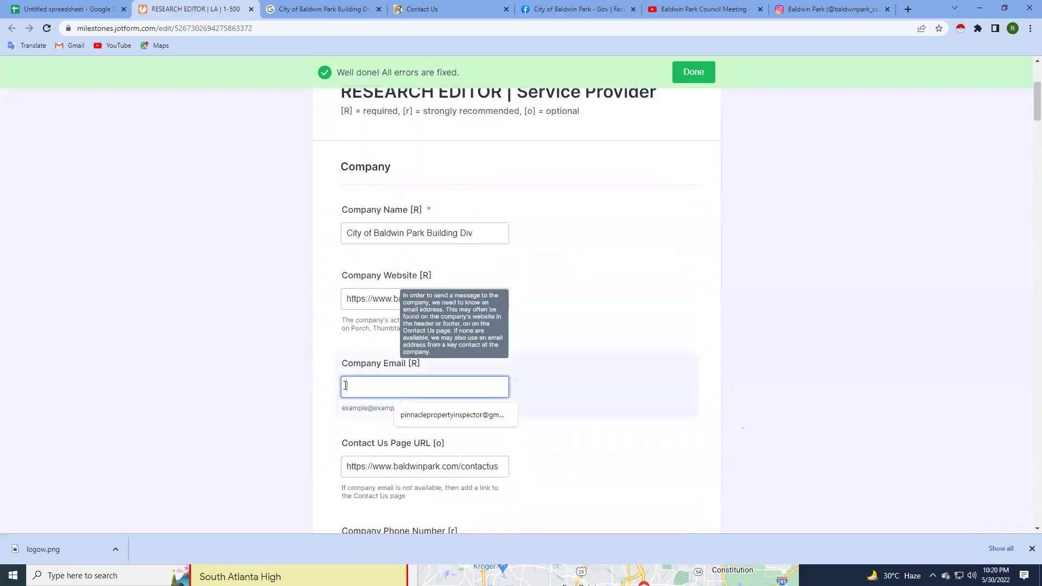
pyautogui.hotkey('ctrl', 'v')
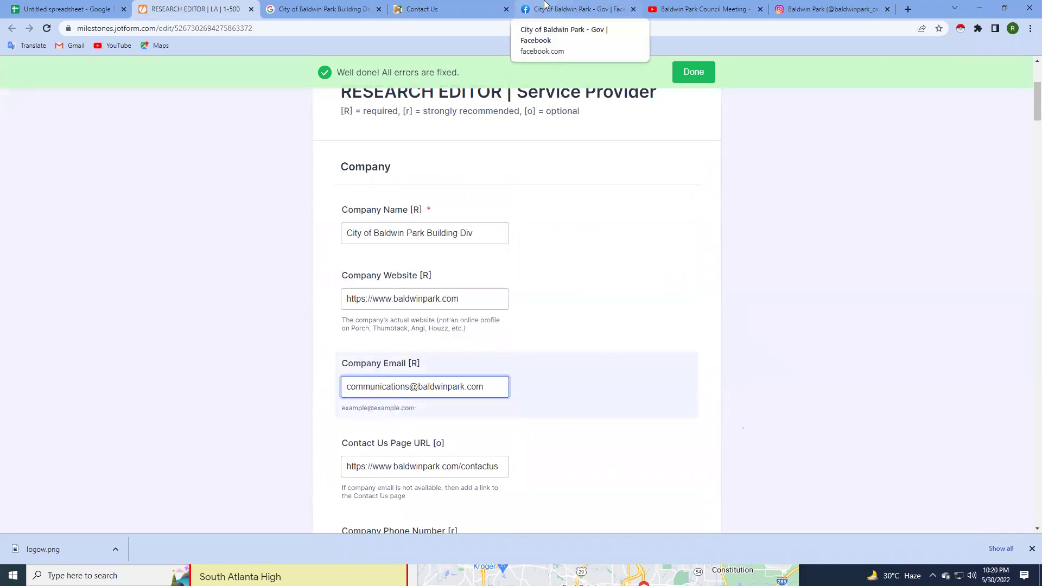
pyautogui.click(570, 9)
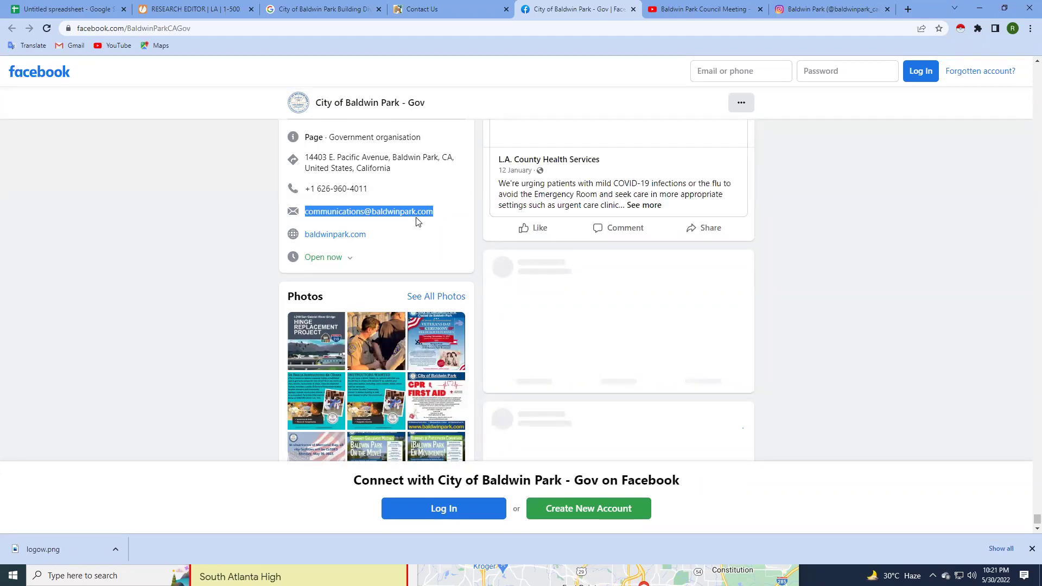
# Select the full Intro description on the city's Facebook page.
pyautogui.click(684, 4)
pyautogui.click(543, 10)
pyautogui.scroll(1, 337, 375)
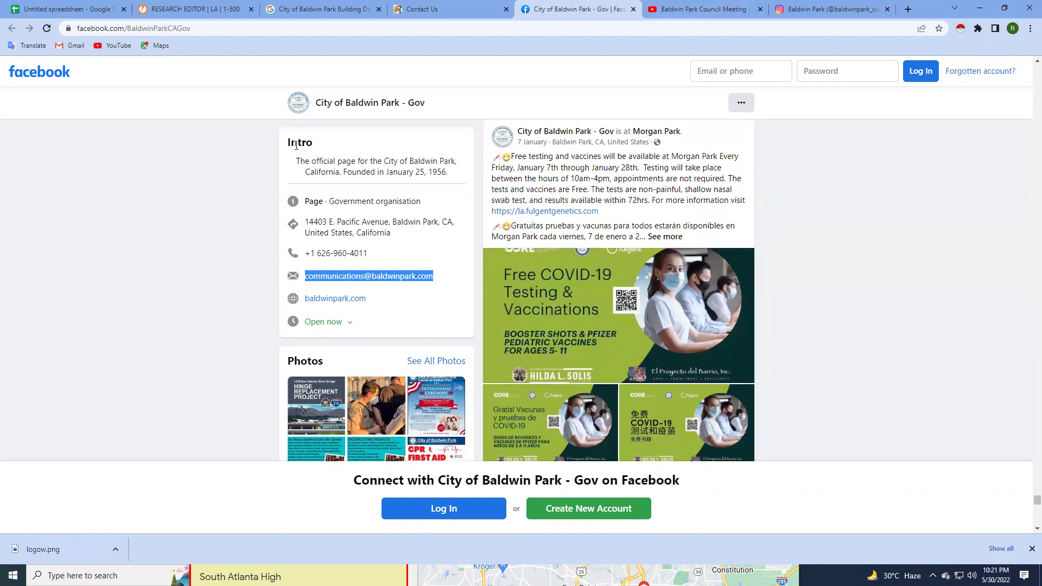
pyautogui.moveTo(296, 161); pyautogui.dragTo(449, 181)
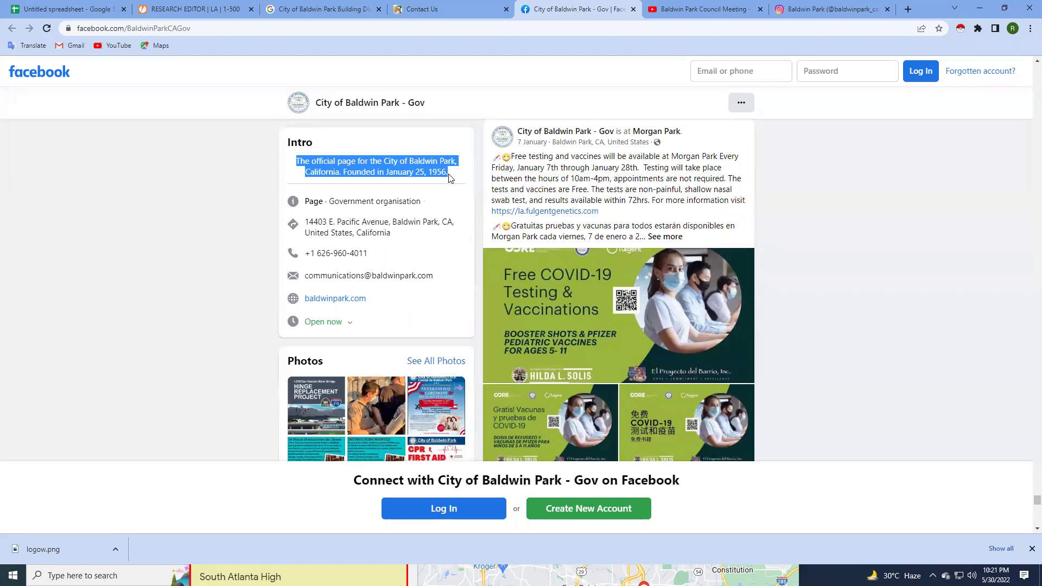
pyautogui.click(362, 170)
pyautogui.moveTo(298, 159); pyautogui.dragTo(449, 181)
# Review the city's Contact Us page, council meeting YouTube About details and Instagram profile.
pyautogui.click(429, 9)
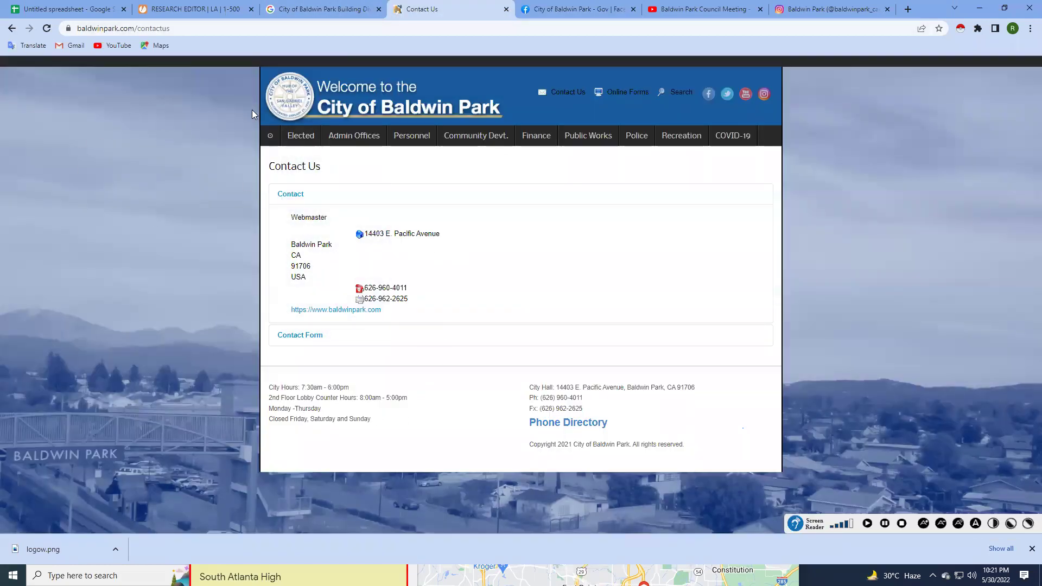
pyautogui.click(576, 9)
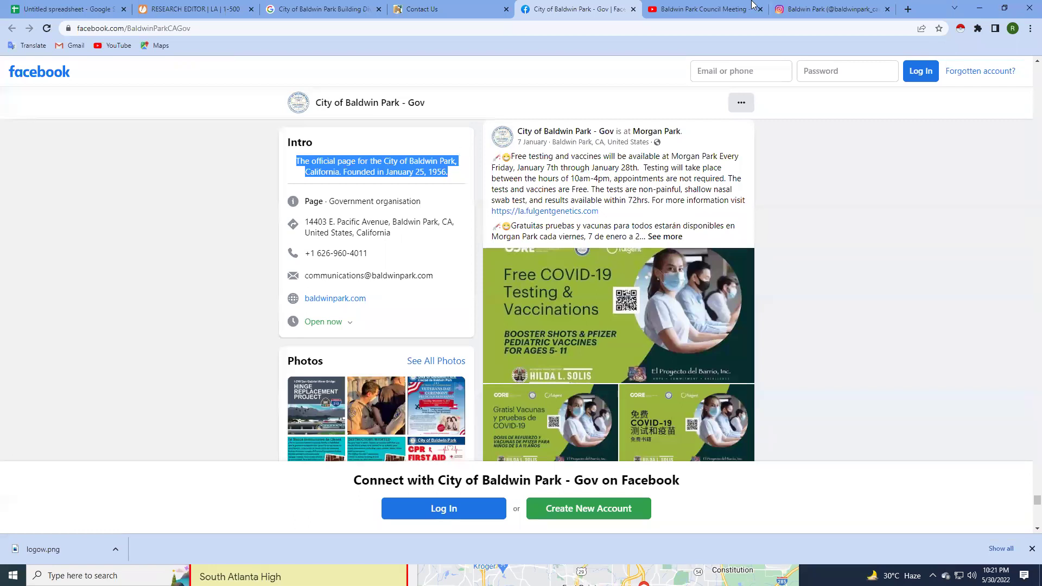
pyautogui.click(699, 5)
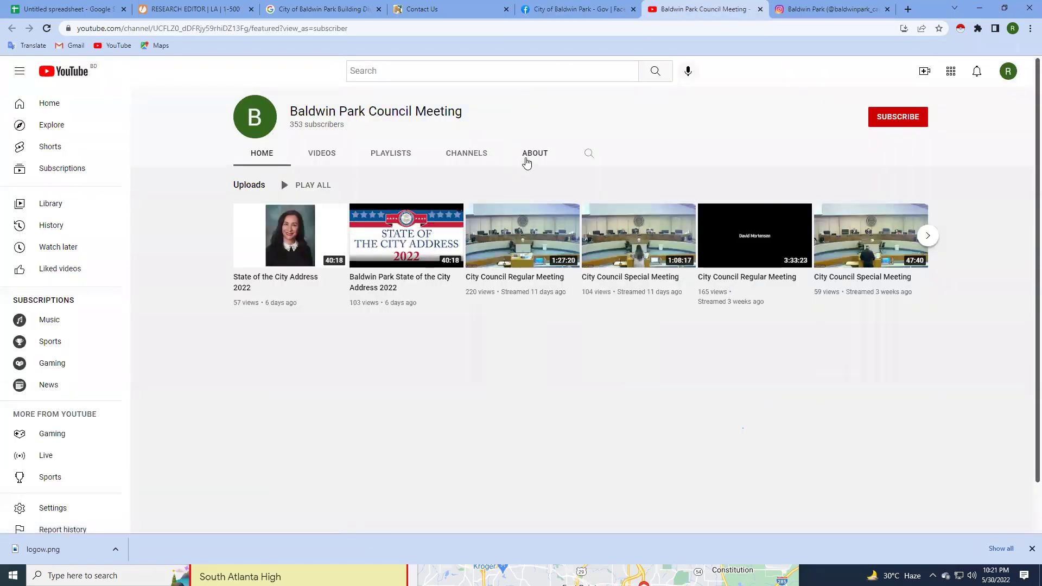
pyautogui.click(526, 162)
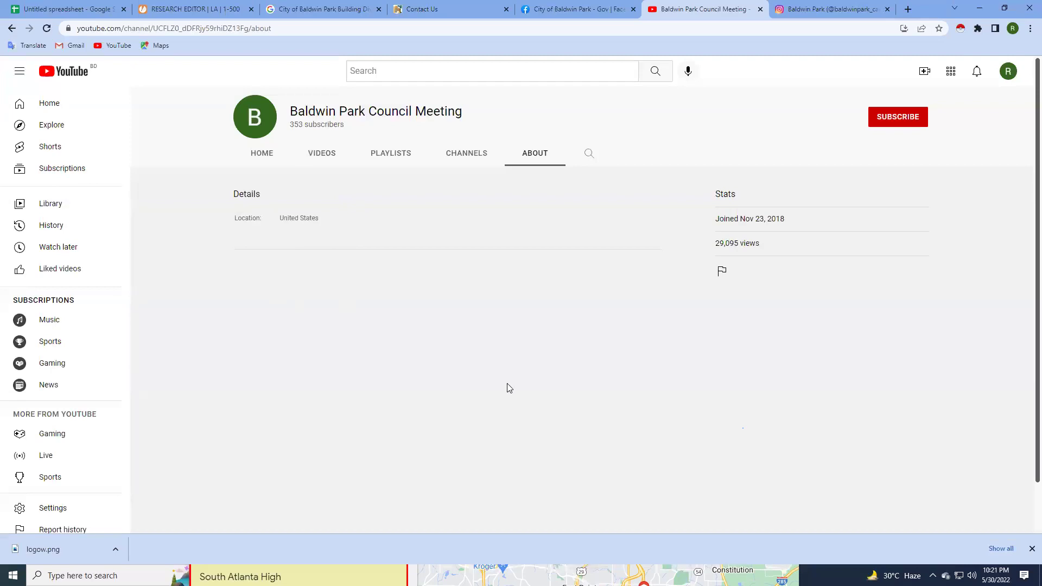
pyautogui.click(802, 5)
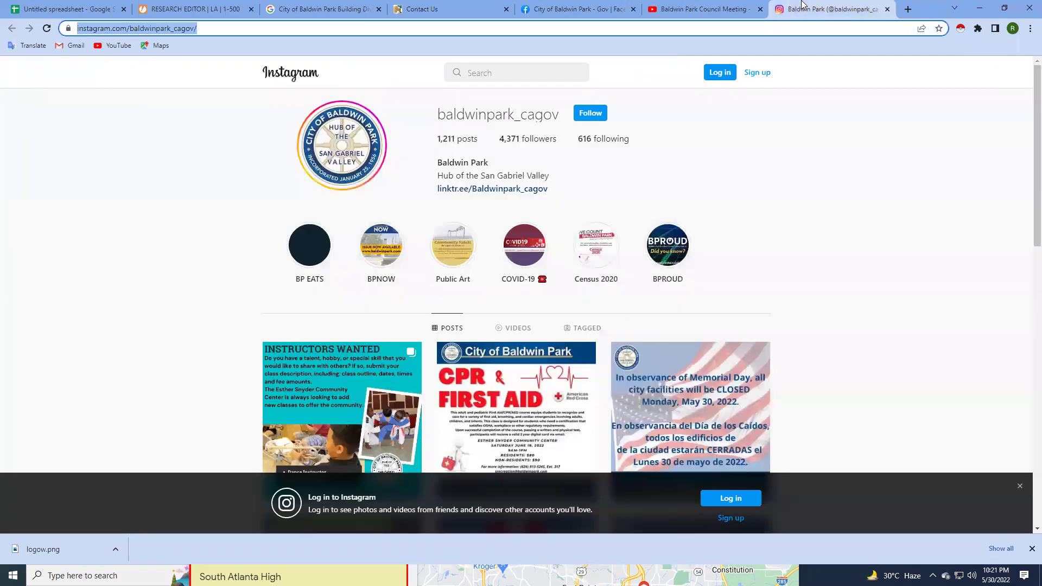
pyautogui.scroll(-5, 518, 230)
pyautogui.scroll(1, 518, 231)
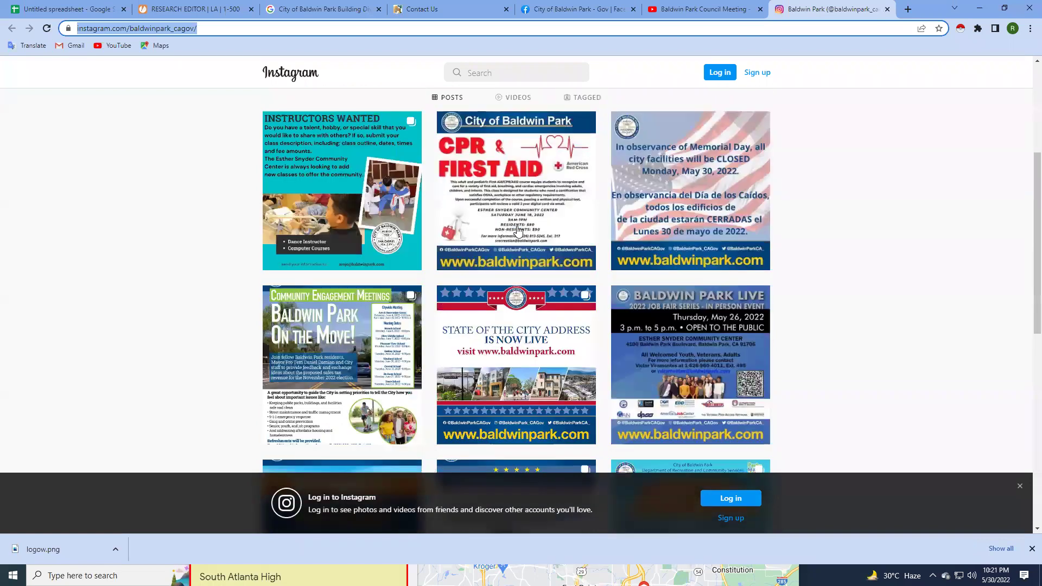
pyautogui.scroll(5, 518, 231)
# Go back to the research form and review its disposition section.
pyautogui.click(575, 9)
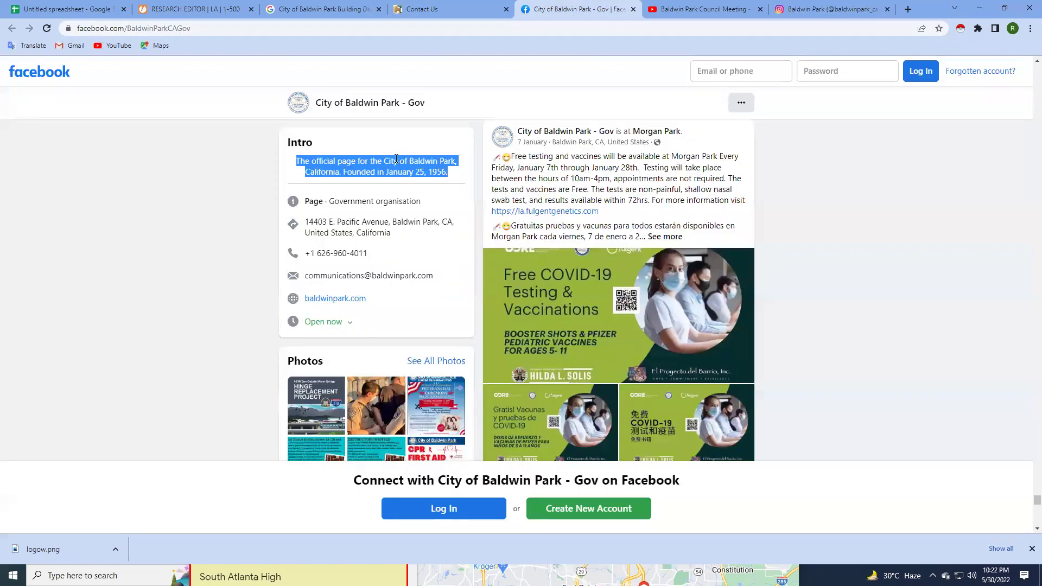
pyautogui.click(190, 9)
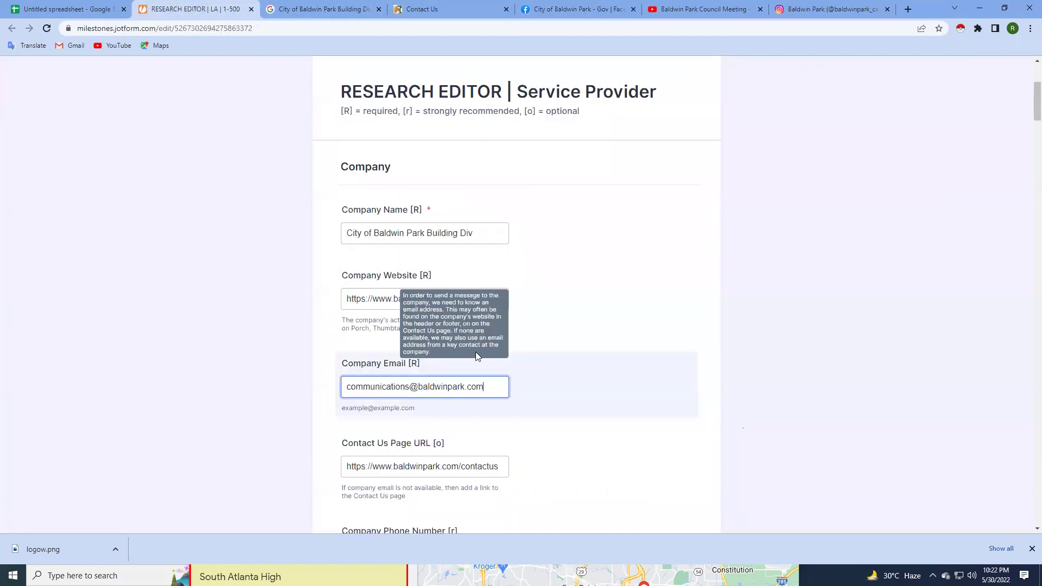
pyautogui.scroll(4, 476, 353)
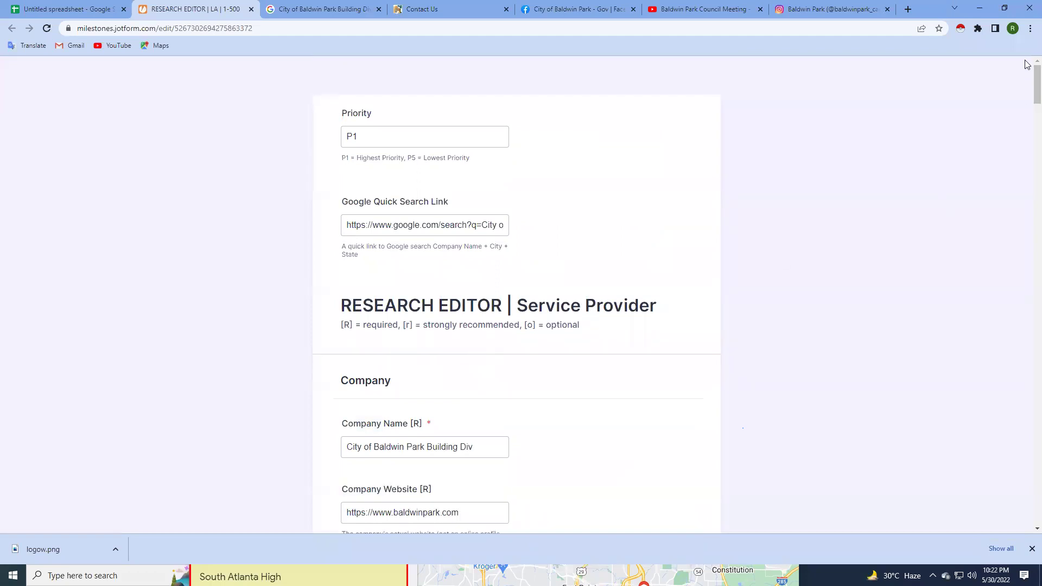
pyautogui.scroll(-3, 1026, 163)
# Choose Completed for Research Status, submit the City of Baldwin Park entry, and close the confirmation.
pyautogui.scroll(-20, 1026, 237)
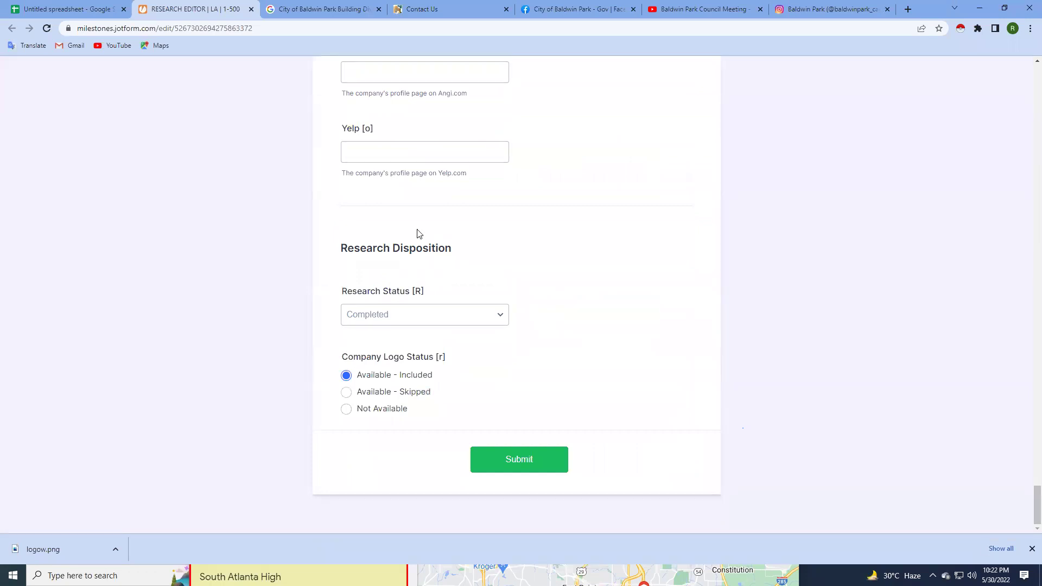
pyautogui.click(411, 308)
pyautogui.click(411, 328)
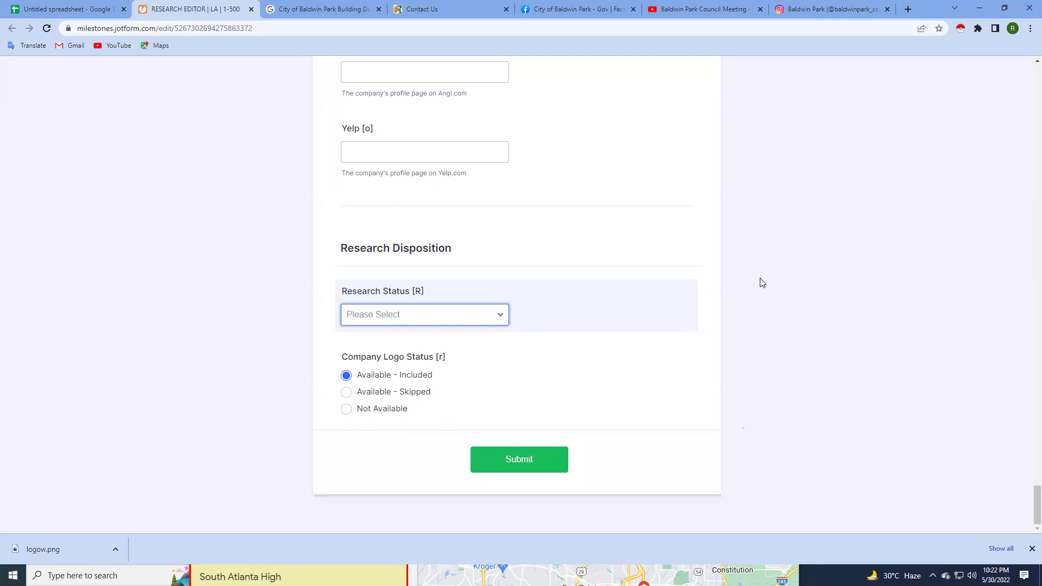
pyautogui.click(457, 315)
pyautogui.click(455, 342)
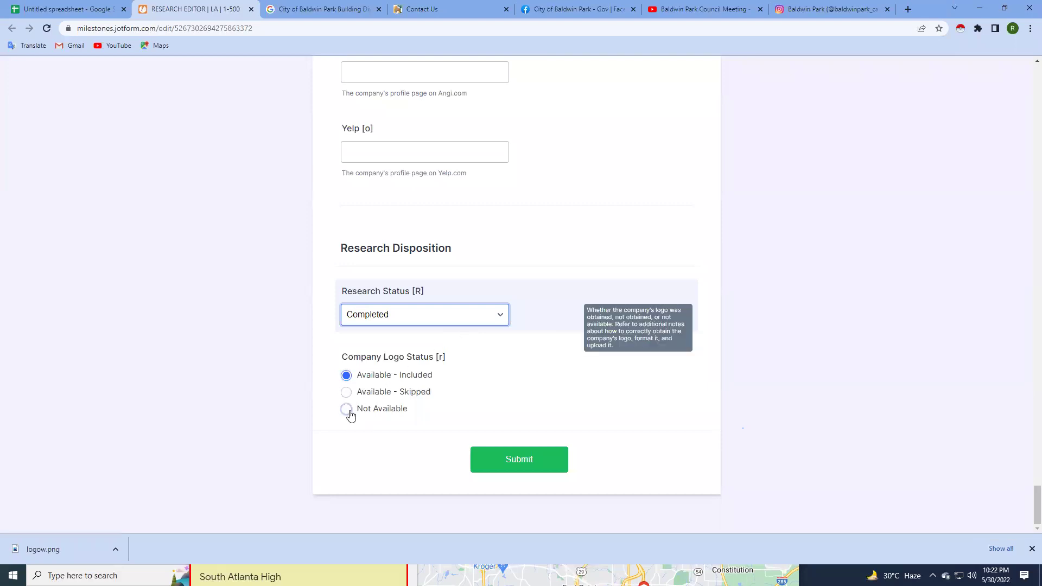
pyautogui.moveTo(393, 356)
pyautogui.click(514, 463)
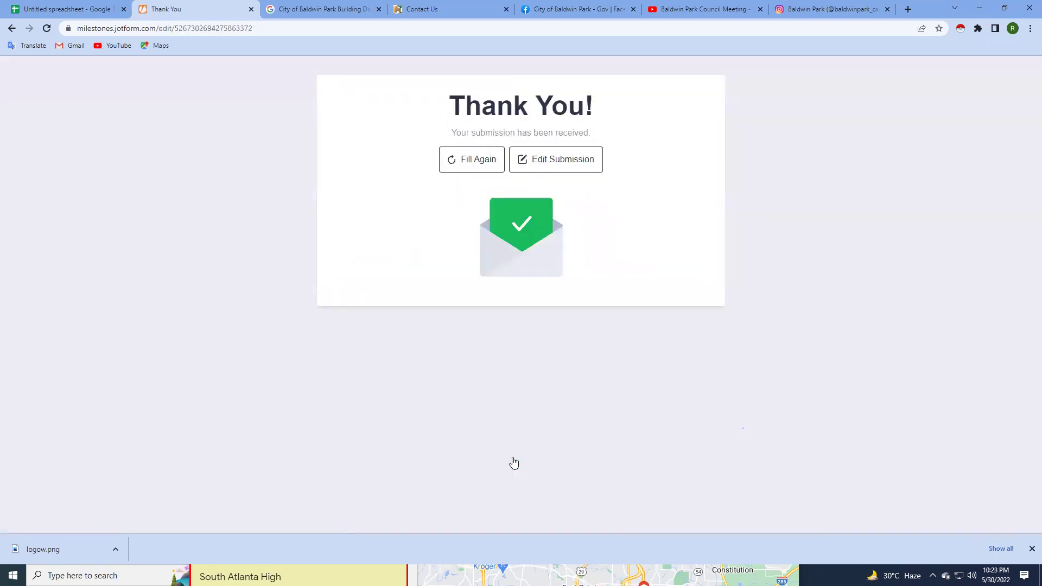
pyautogui.click(251, 9)
# Close the Google results, Contact Us, Facebook, YouTube and Instagram tabs.
pyautogui.click(252, 9)
pyautogui.click(251, 9)
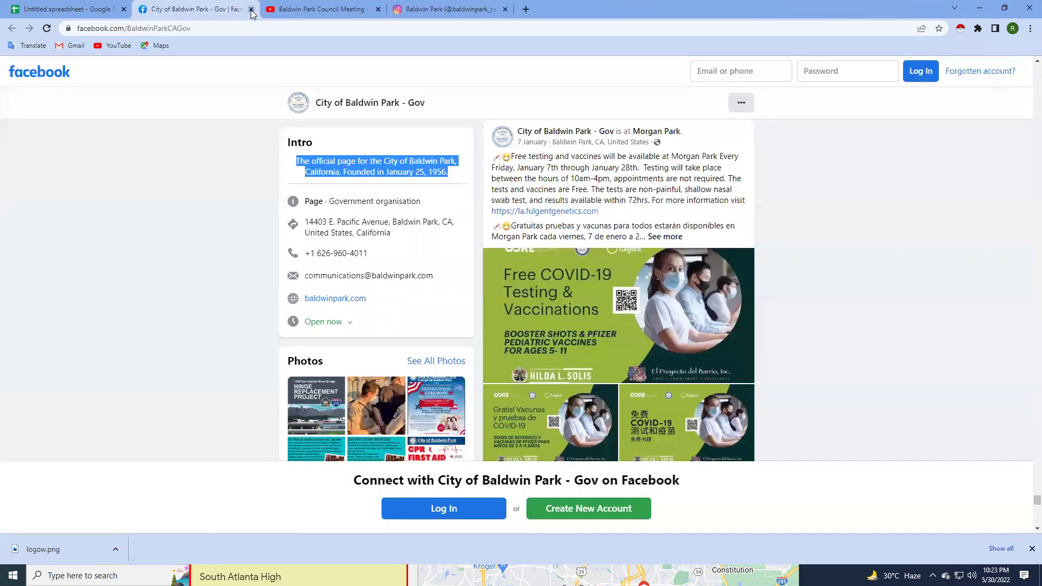
pyautogui.click(251, 9)
pyautogui.click(251, 9)
pyautogui.click(251, 9)
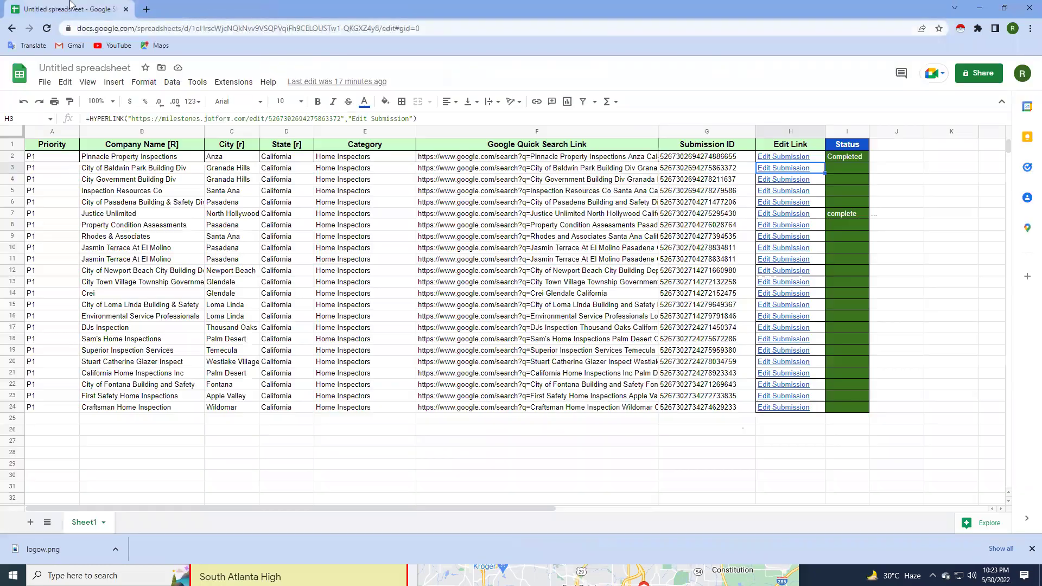
# Copy Completed from I2 down into I3 for City of Baldwin Park Building Div.
pyautogui.click(840, 160)
pyautogui.moveTo(869, 162); pyautogui.dragTo(869, 173)
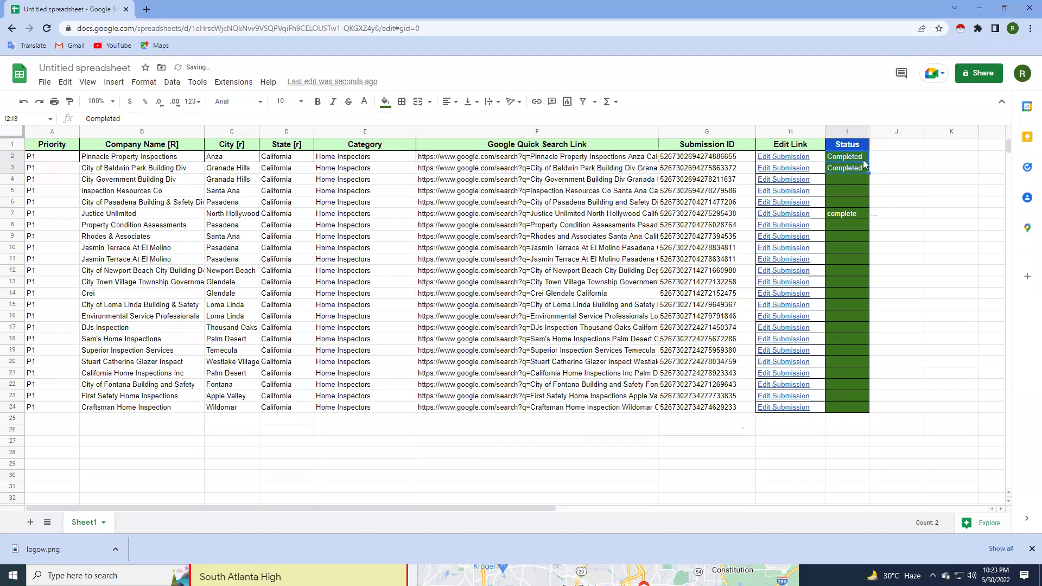
pyautogui.click(864, 158)
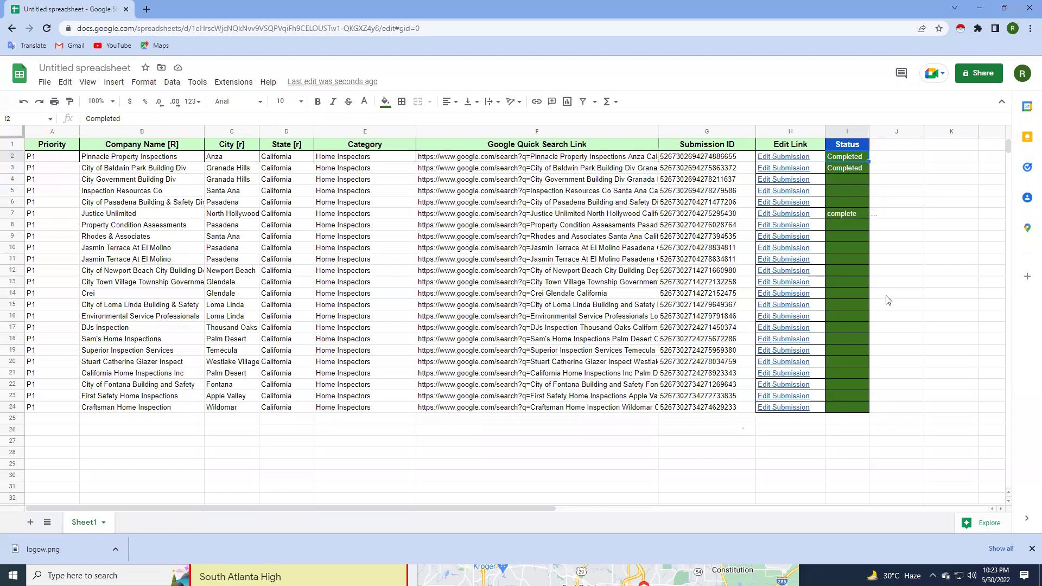
pyautogui.moveTo(783, 190)
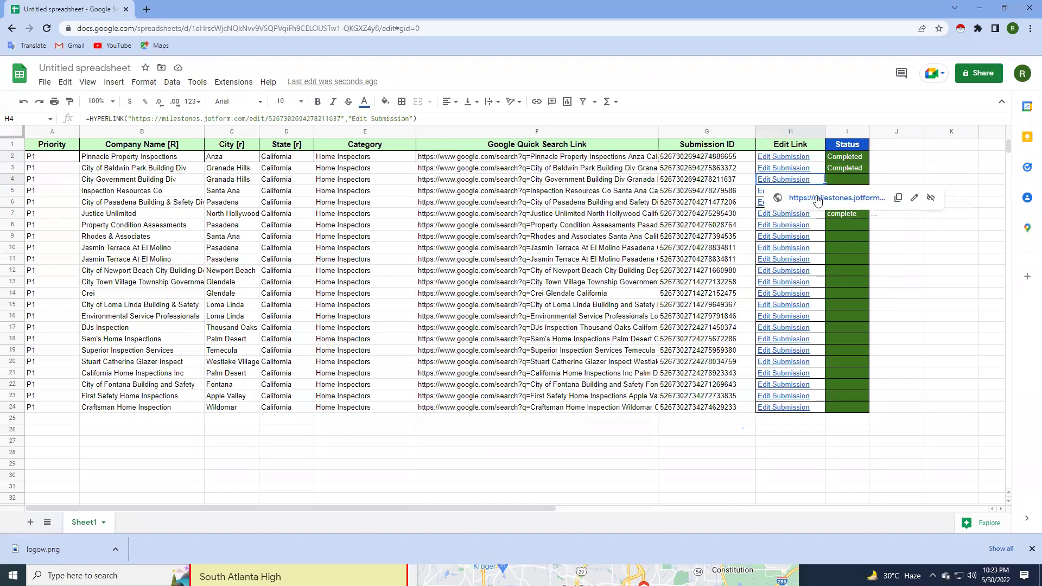
# Open row 4's City Government Building Div submission and select its full Google Quick Search Link phrase.
pyautogui.click(819, 202)
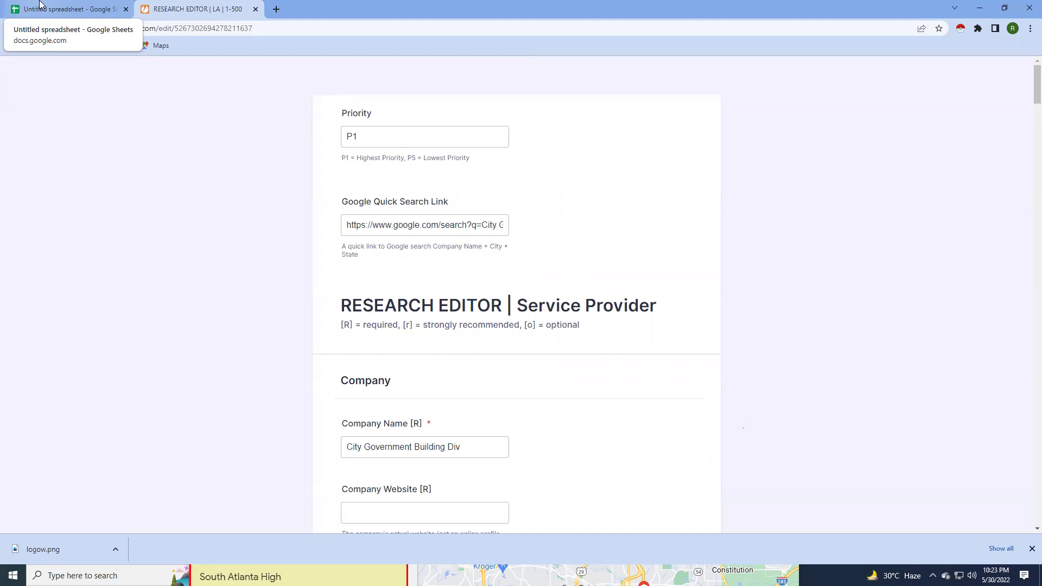
pyautogui.click(39, 4)
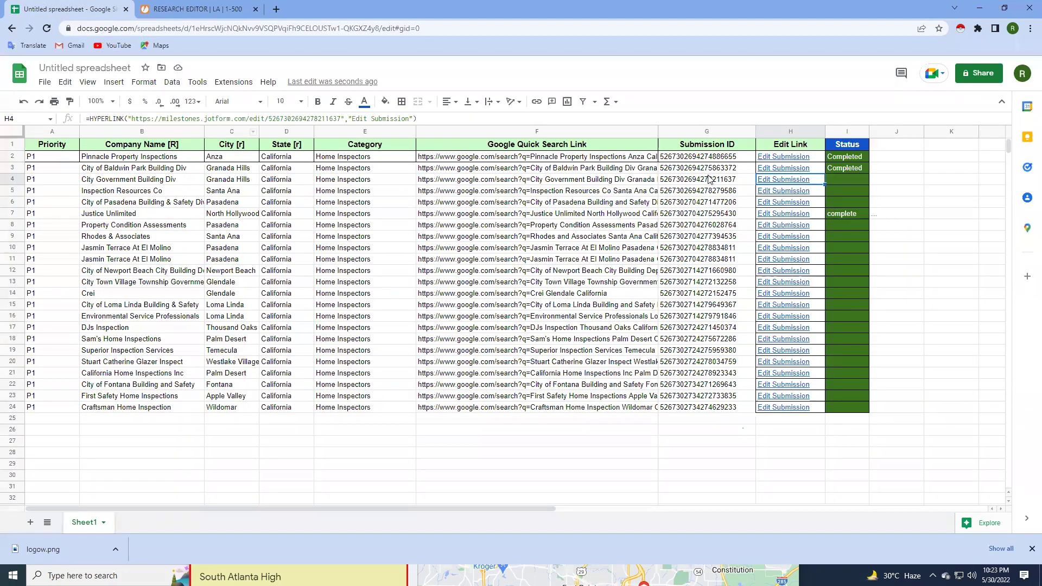
pyautogui.click(185, 6)
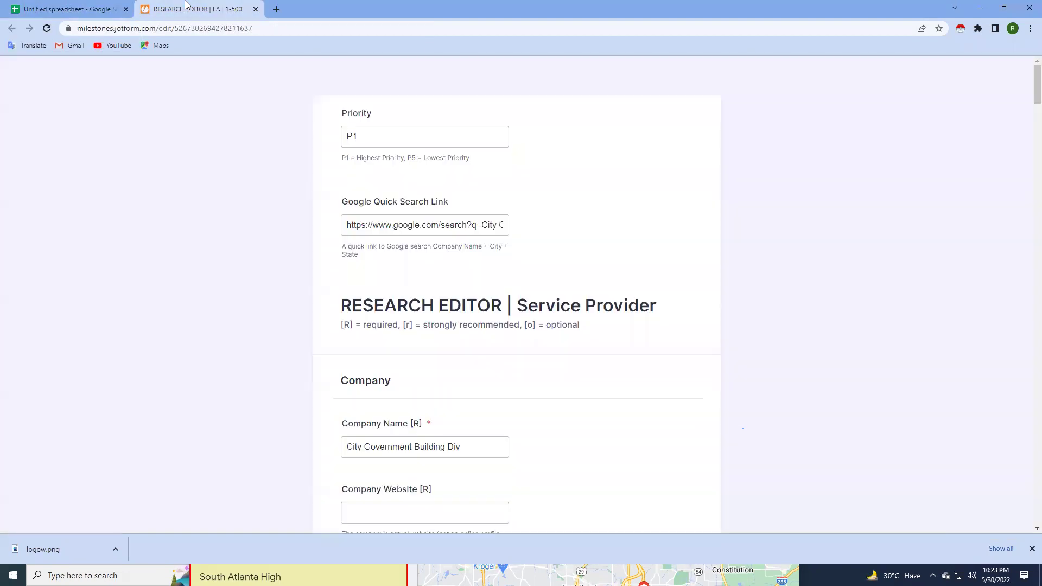
pyautogui.moveTo(347, 227); pyautogui.dragTo(534, 238)
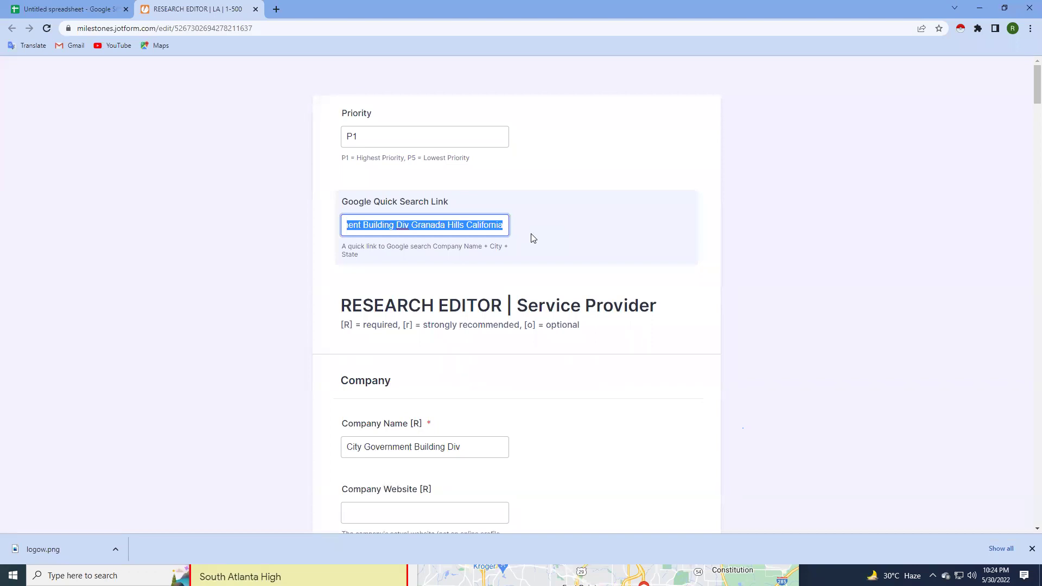
pyautogui.click(444, 224)
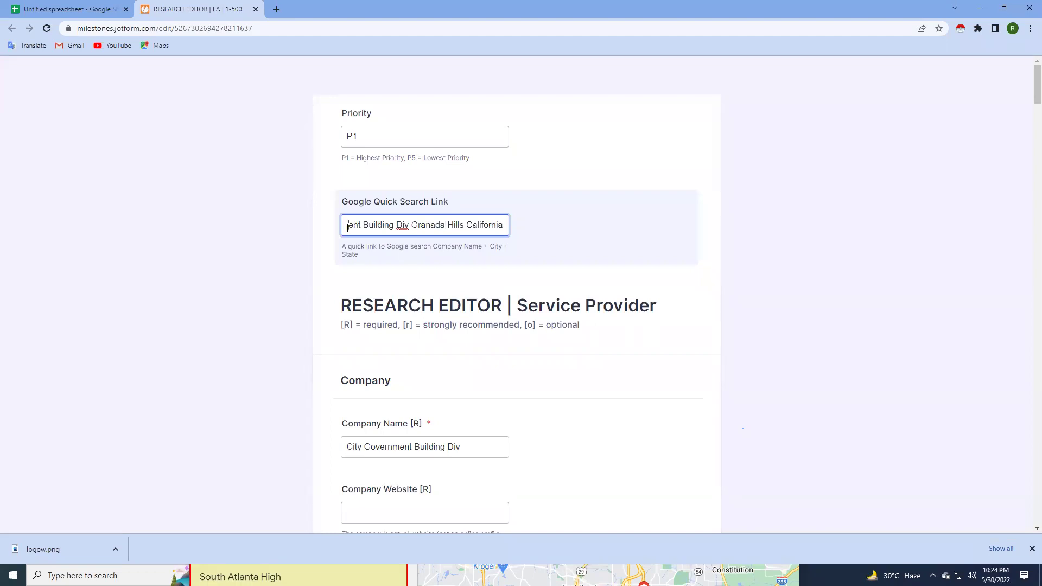
pyautogui.tripleClick(348, 228)
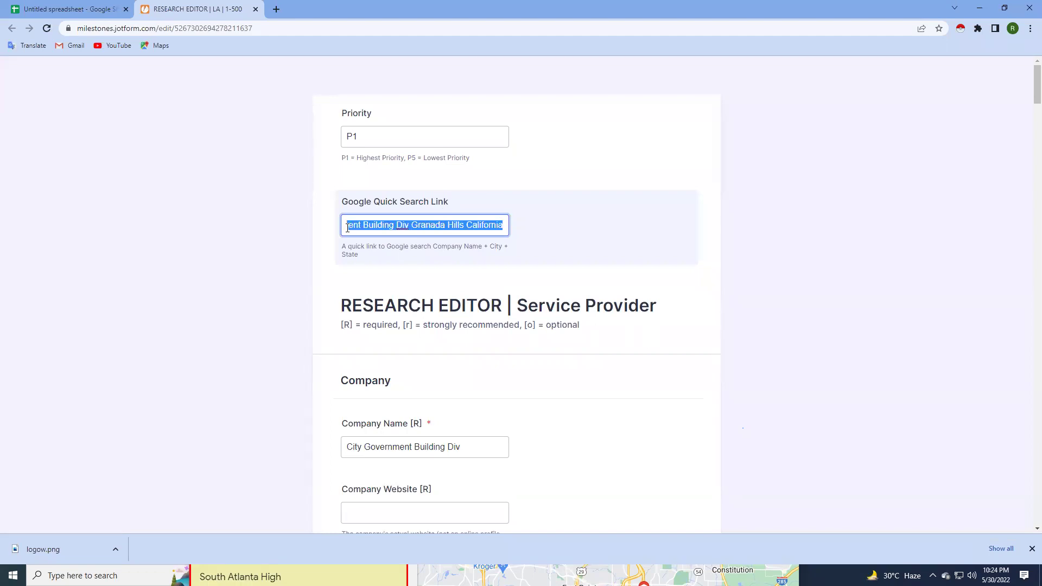
pyautogui.click(276, 9)
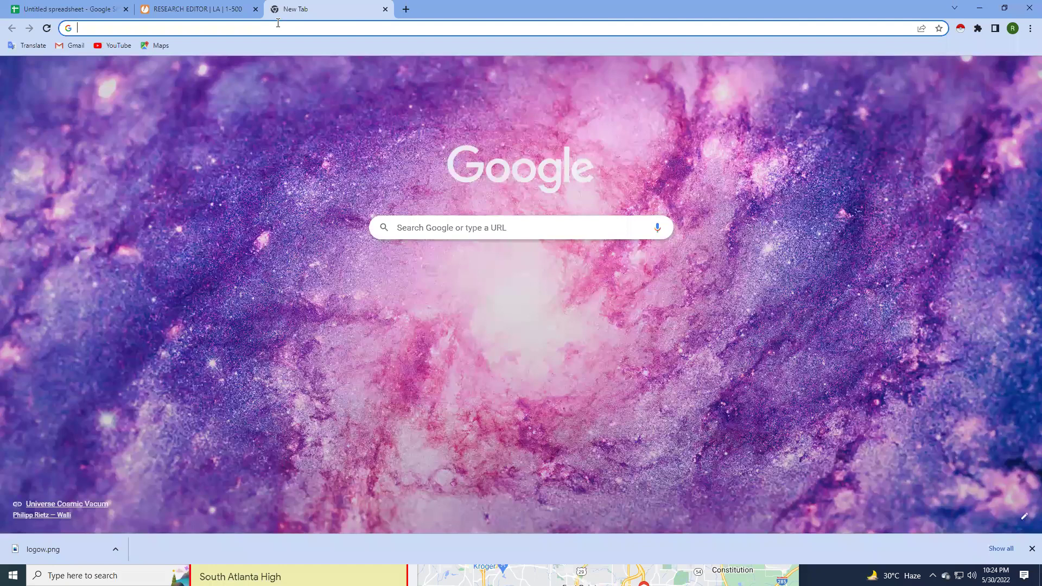
# Search Google for City Government Building Div Granada Hills California and scan the results.
pyautogui.click(278, 23)
pyautogui.write('https://www.google.com/search?q=City Government Building Div Granada Hills California')
pyautogui.press('Return')
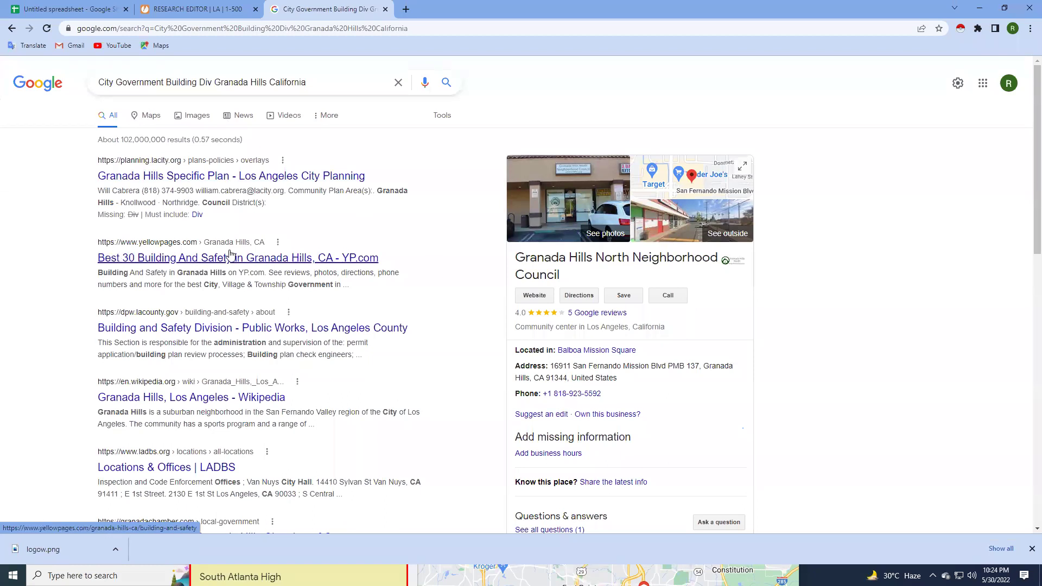
pyautogui.scroll(-1, 230, 253)
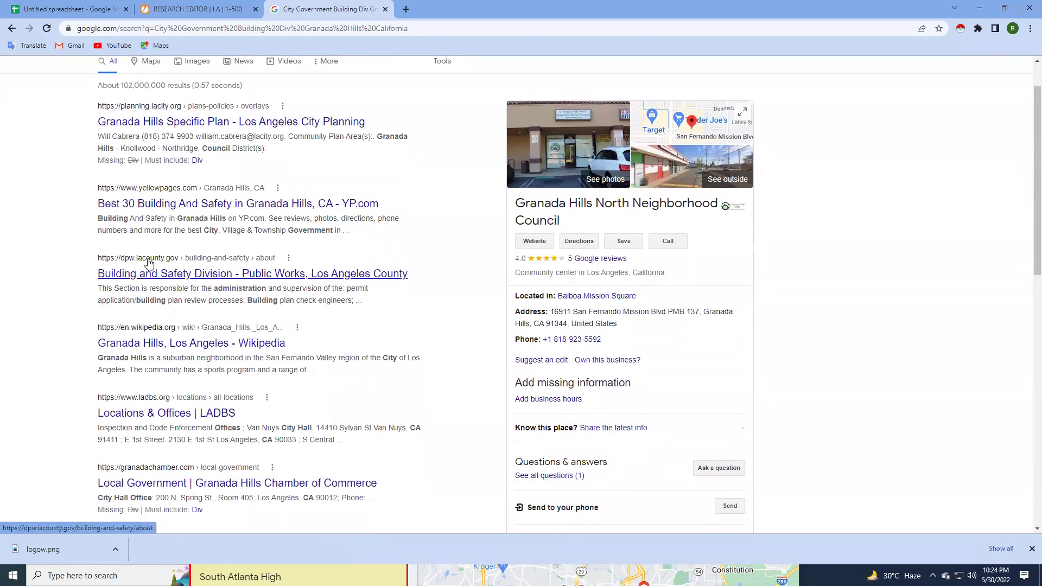
pyautogui.scroll(-1, 144, 274)
pyautogui.scroll(-1, 84, 288)
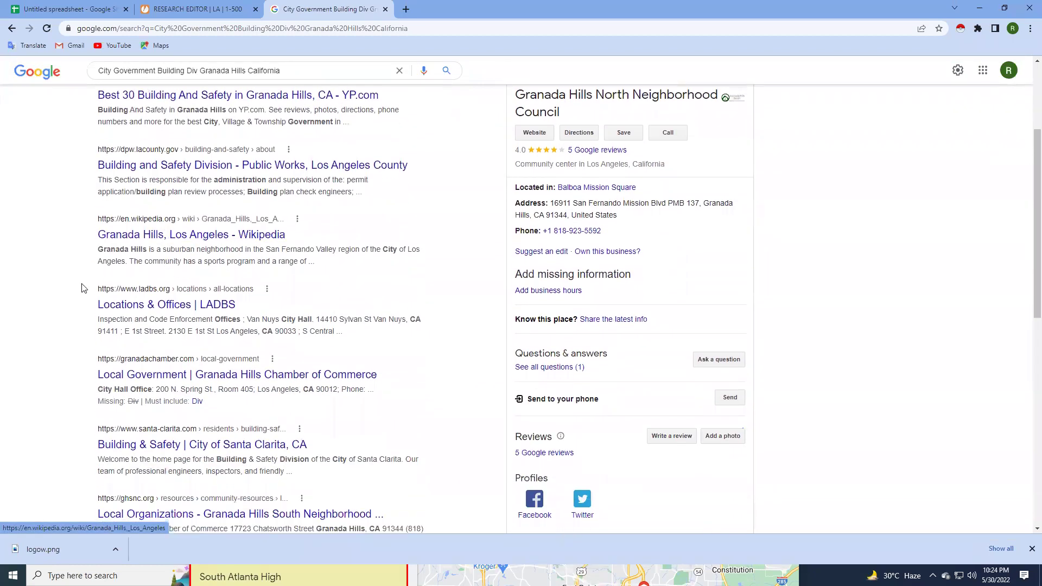
pyautogui.scroll(-3, 109, 289)
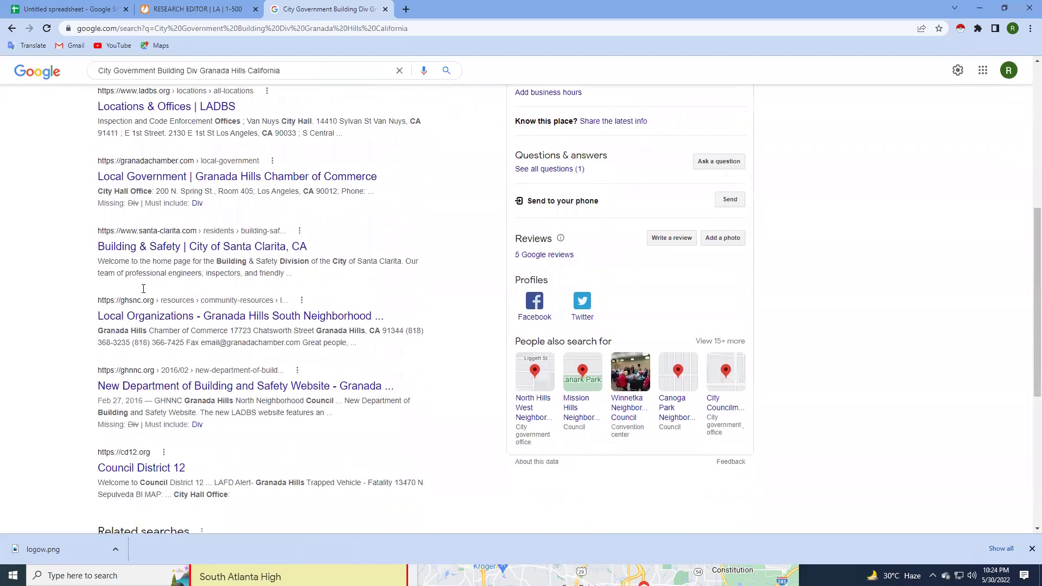
pyautogui.scroll(-2, 92, 301)
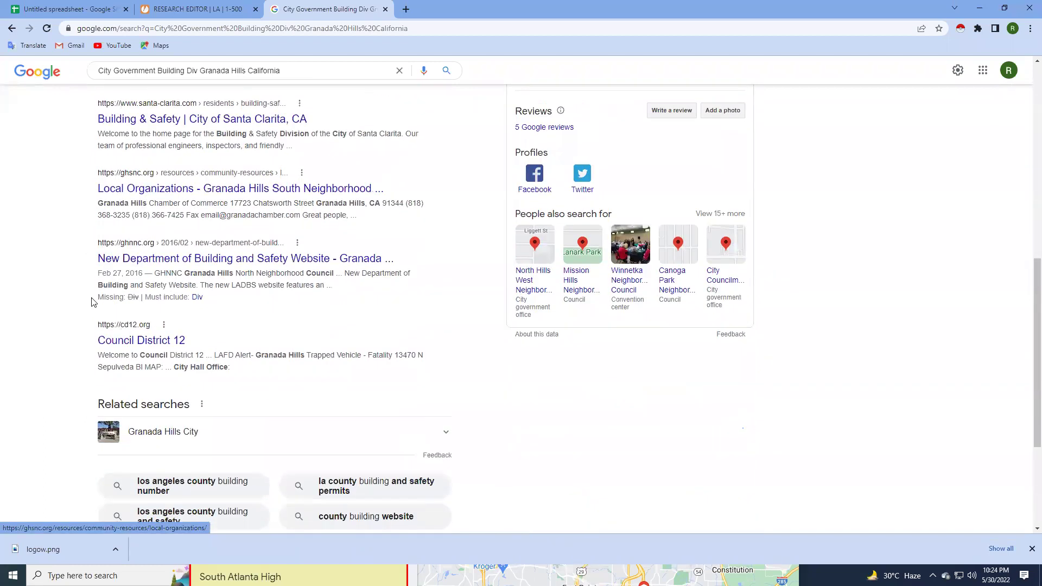
pyautogui.scroll(-3, 193, 301)
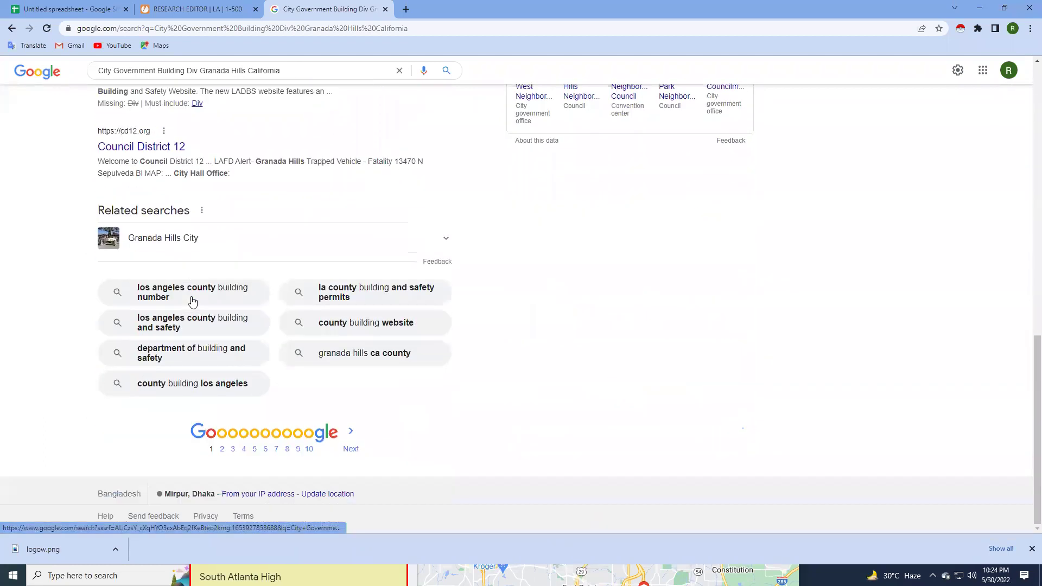
# Go to page 2 of the results and scroll through it.
pyautogui.click(222, 449)
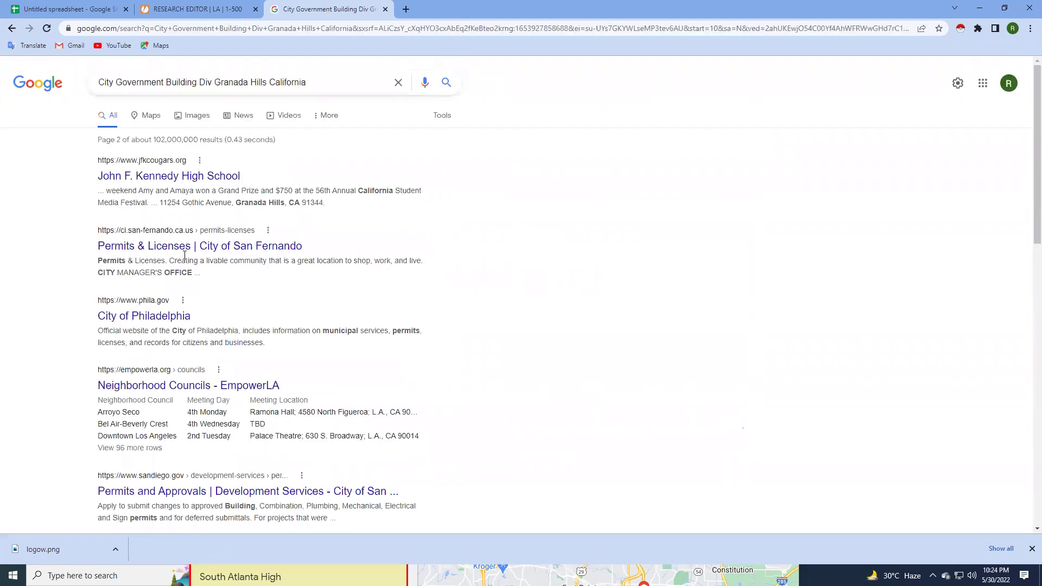
pyautogui.scroll(-2, 179, 302)
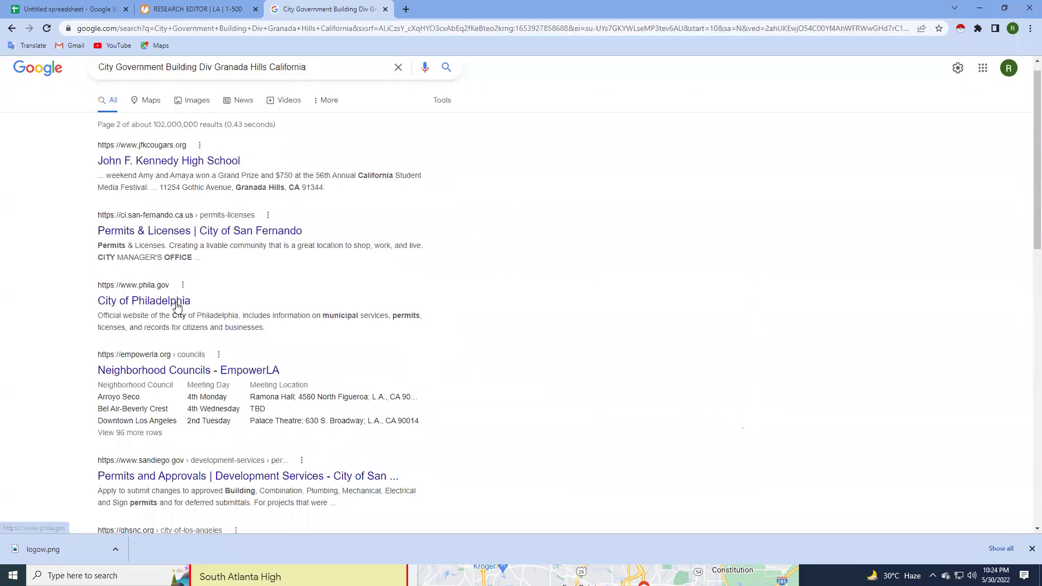
pyautogui.scroll(-2, 47, 307)
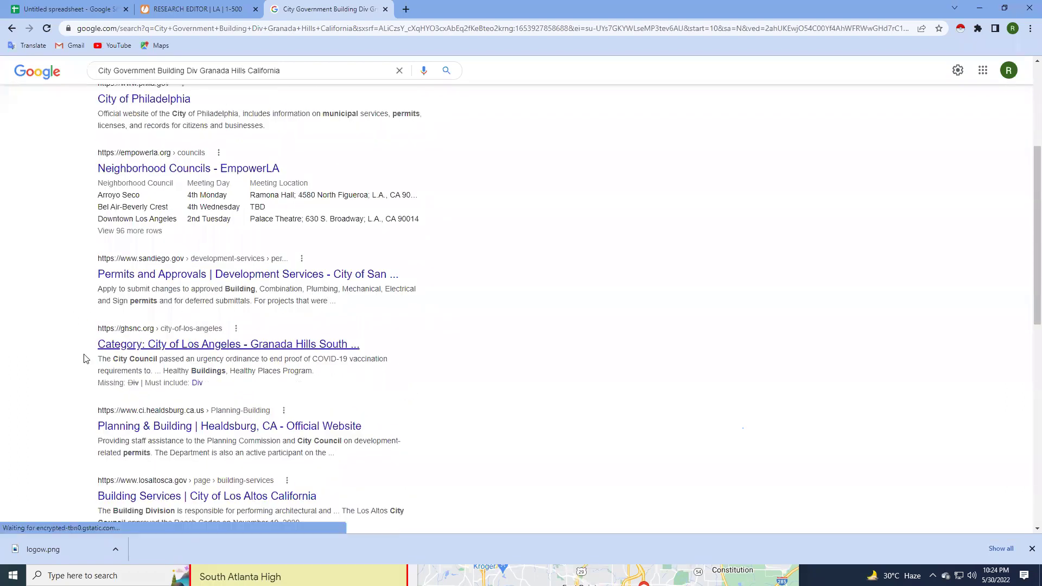
pyautogui.scroll(-1, 151, 380)
pyautogui.scroll(-1, 141, 400)
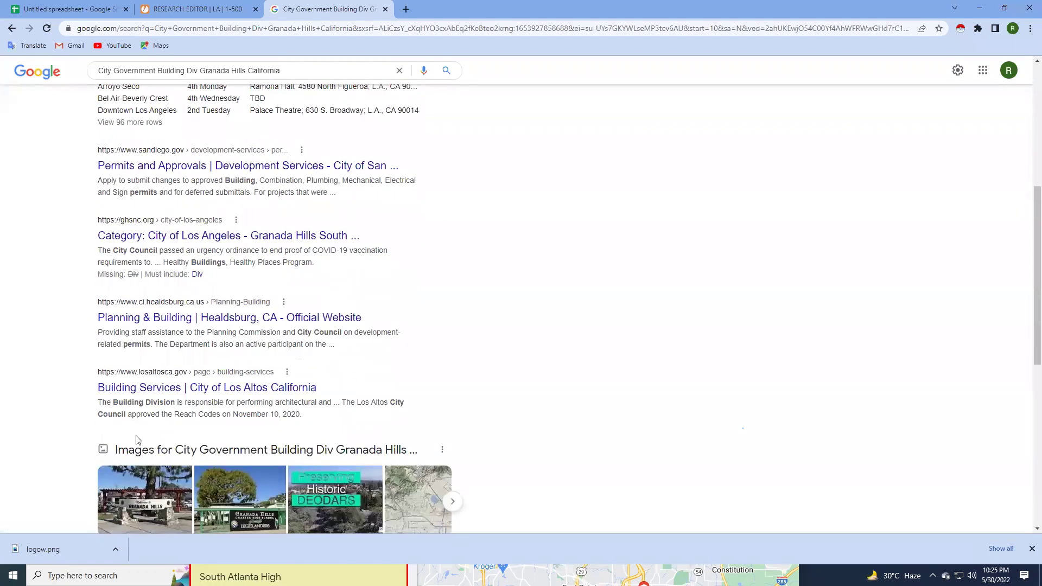
pyautogui.scroll(-5, 138, 429)
pyautogui.scroll(-3, 187, 369)
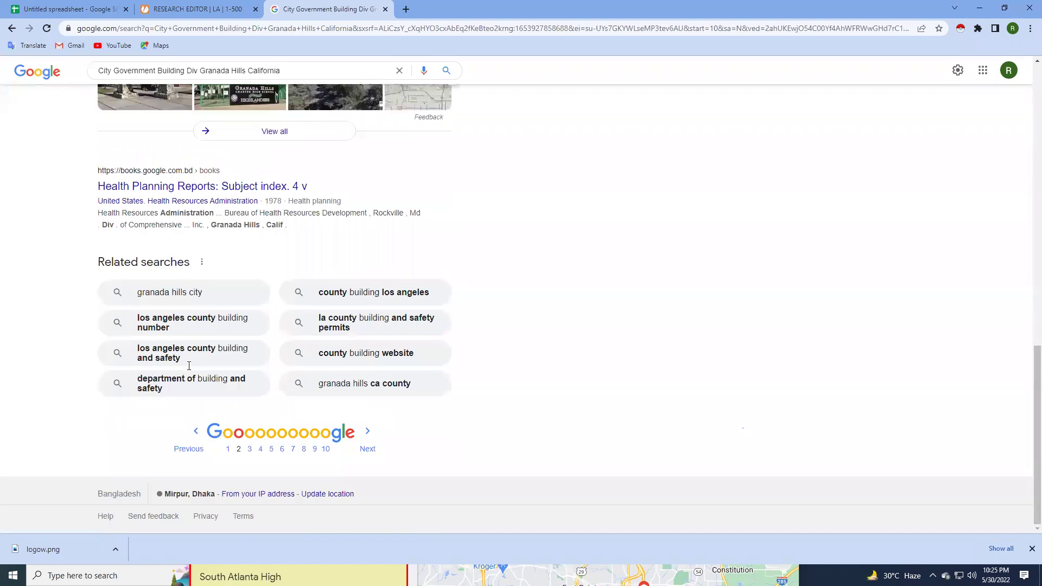
# Open the Inspection Resources Co submission from H5's edit link and close the old tabs.
pyautogui.click(7, 4)
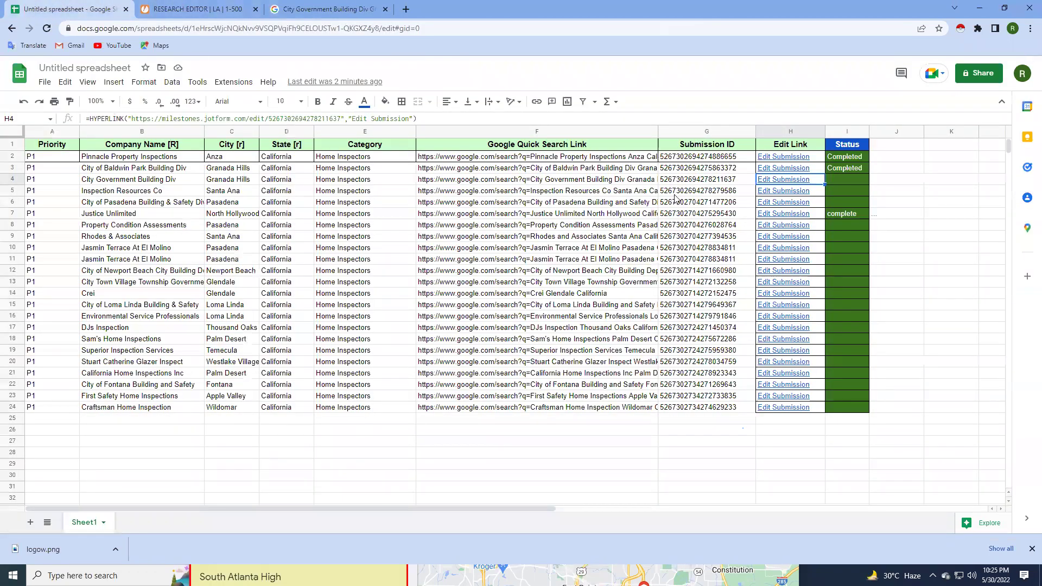
pyautogui.click(782, 192)
pyautogui.click(825, 210)
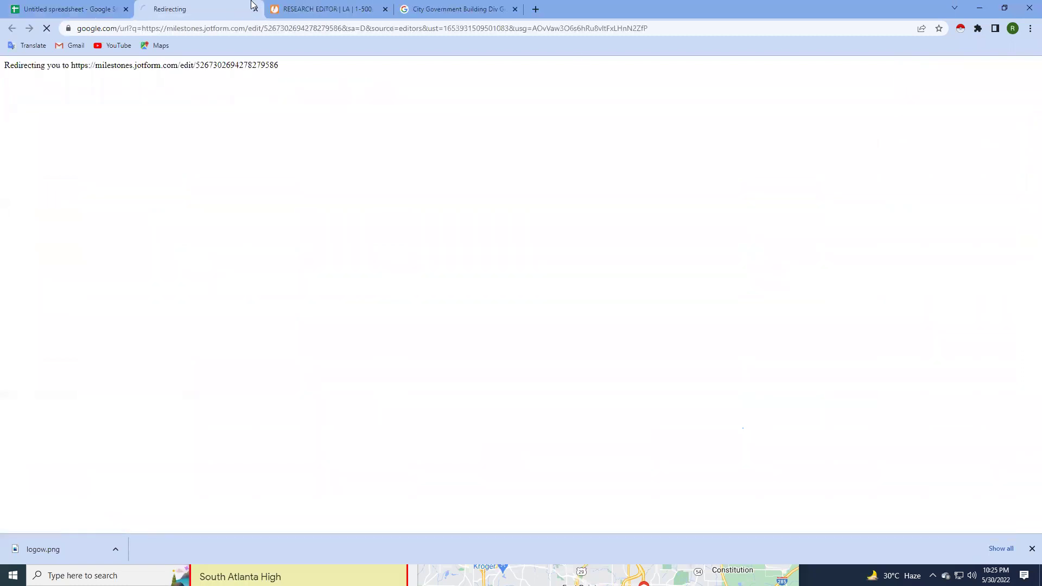
pyautogui.click(385, 9)
pyautogui.click(385, 9)
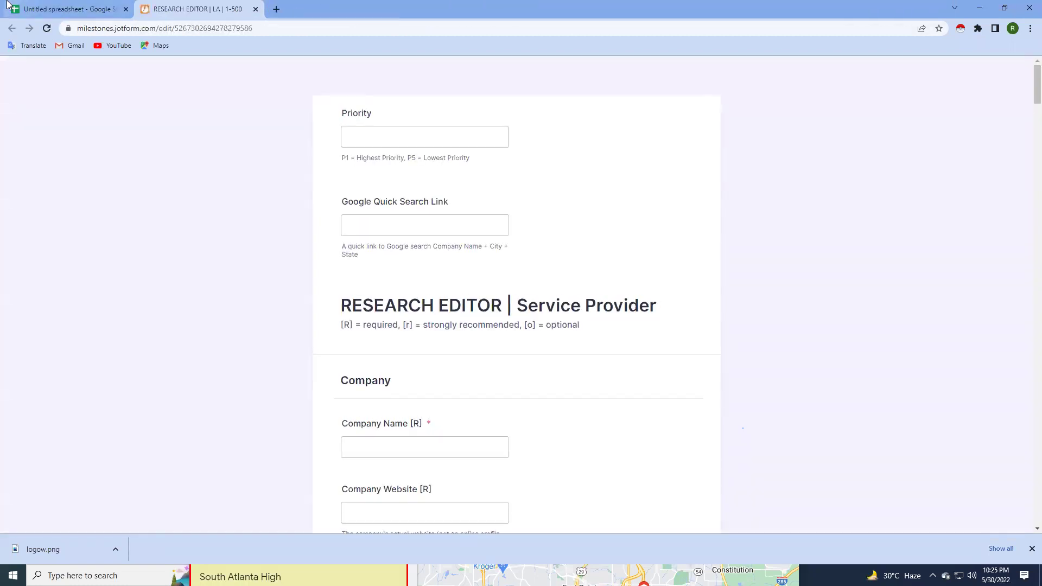
pyautogui.click(65, 9)
# Check the submission ID, then select the form's entire Google Quick Search Link.
pyautogui.click(707, 193)
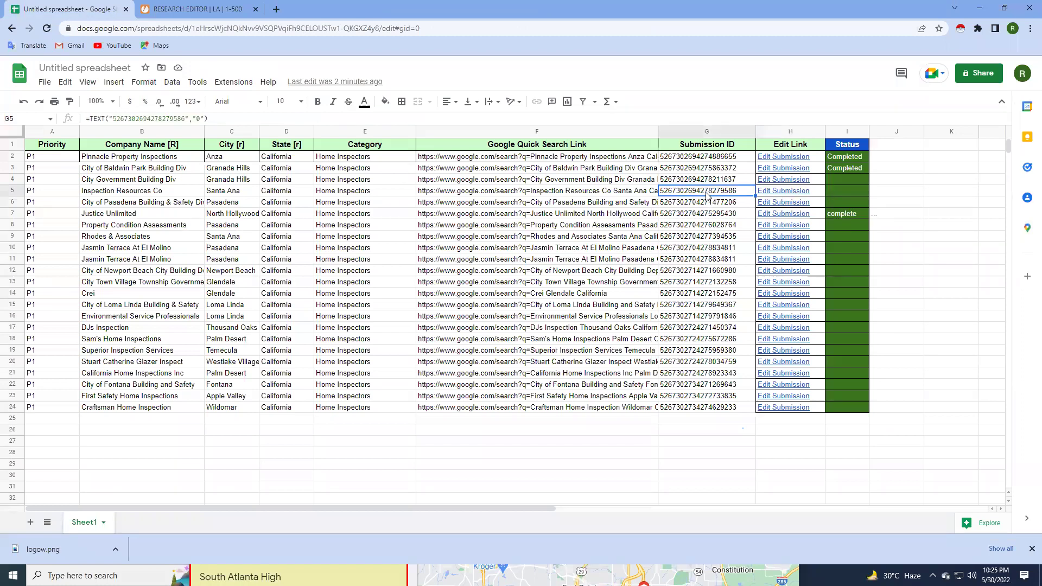
pyautogui.click(196, 8)
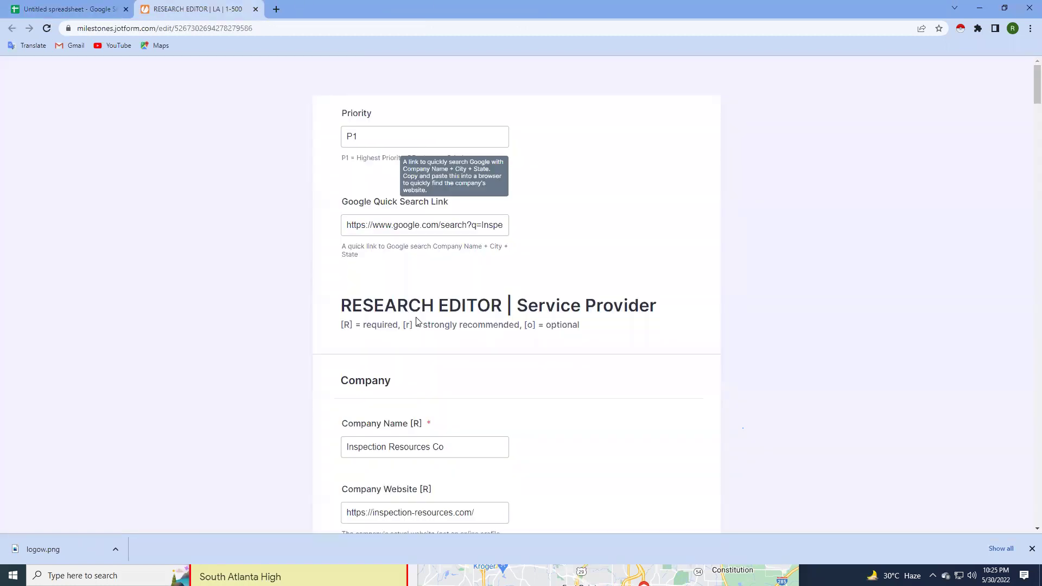
pyautogui.click(352, 224)
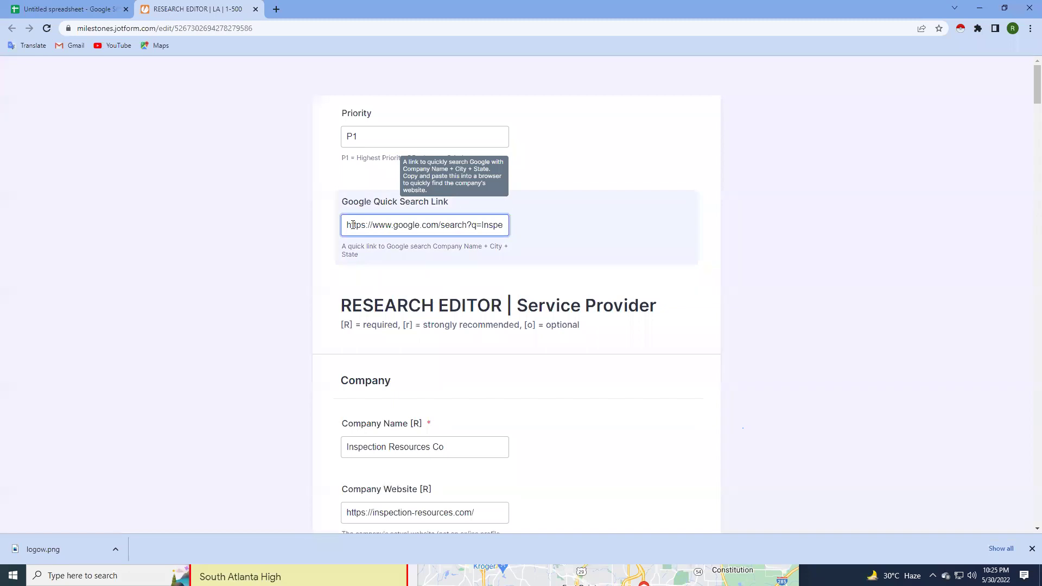
pyautogui.hotkey('ctrl', 'a')
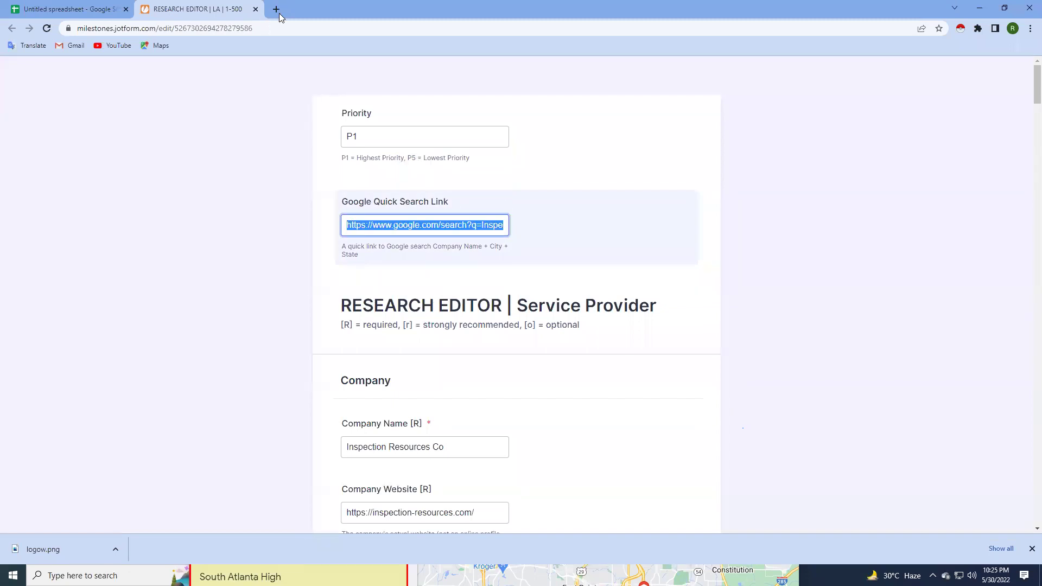
pyautogui.click(275, 10)
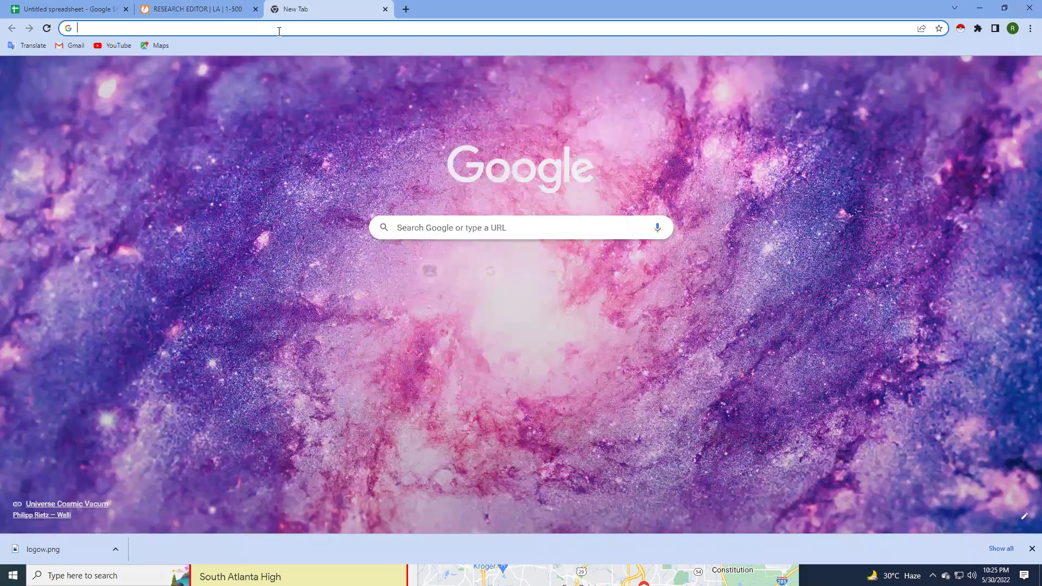
# Search Google with the Inspection Resources Co Santa Ana California quick search link.
pyautogui.write('https://www.google.com/search?q=Inspection Resources Co Santa Ana California')
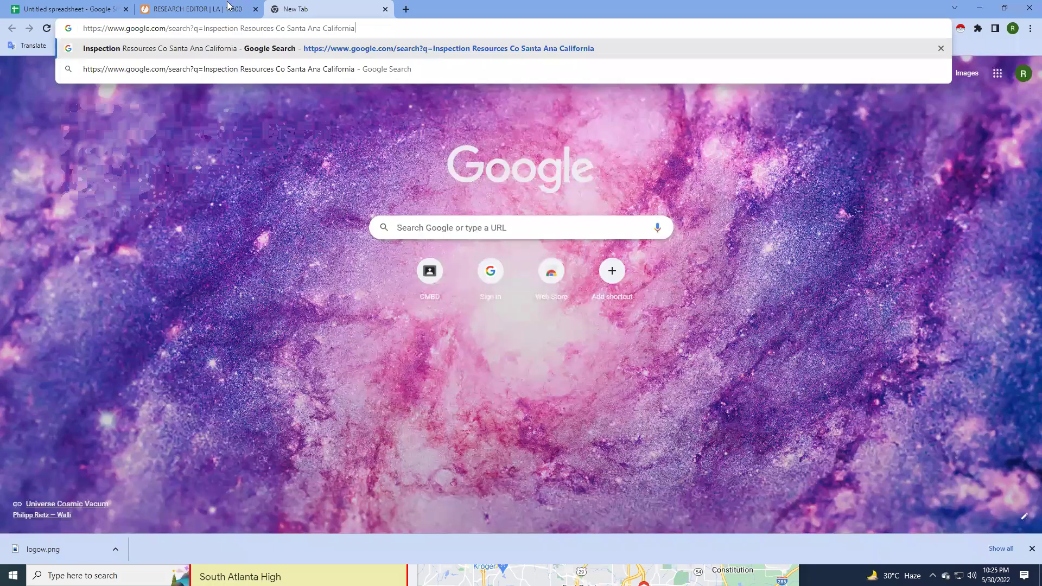
pyautogui.press('Return')
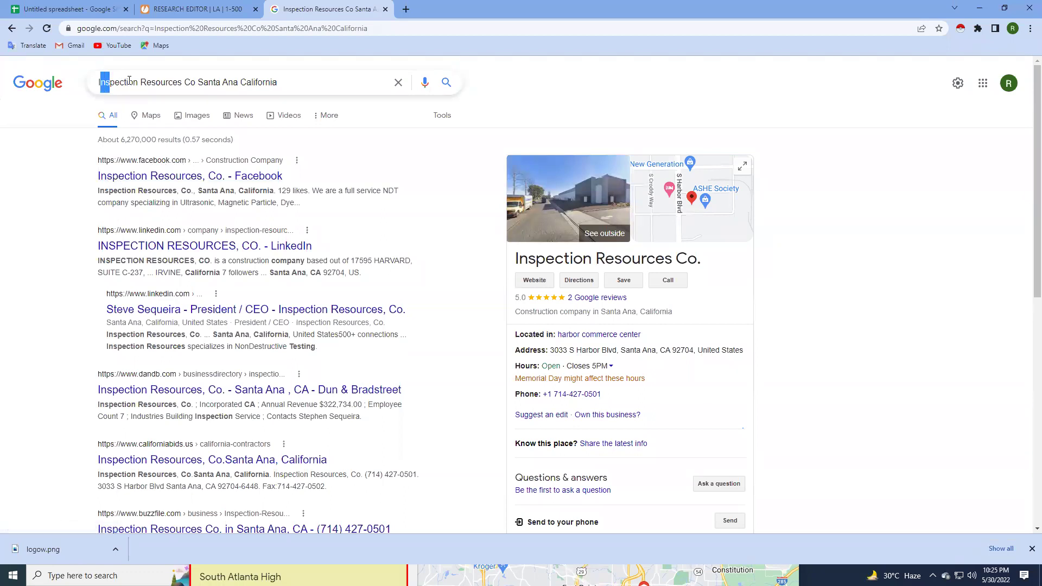
pyautogui.moveTo(100, 82); pyautogui.dragTo(182, 82)
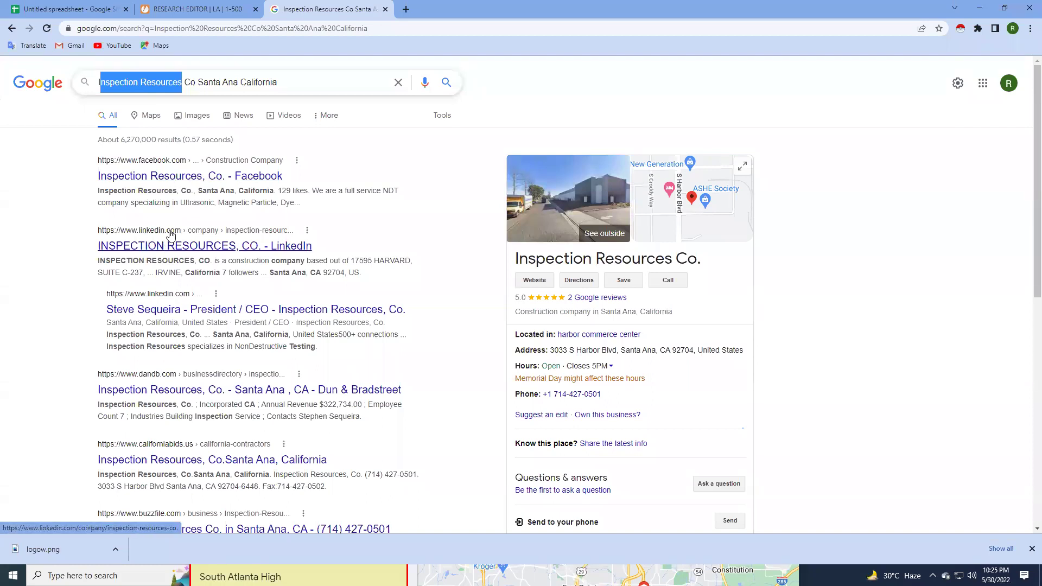
pyautogui.scroll(-1, 170, 234)
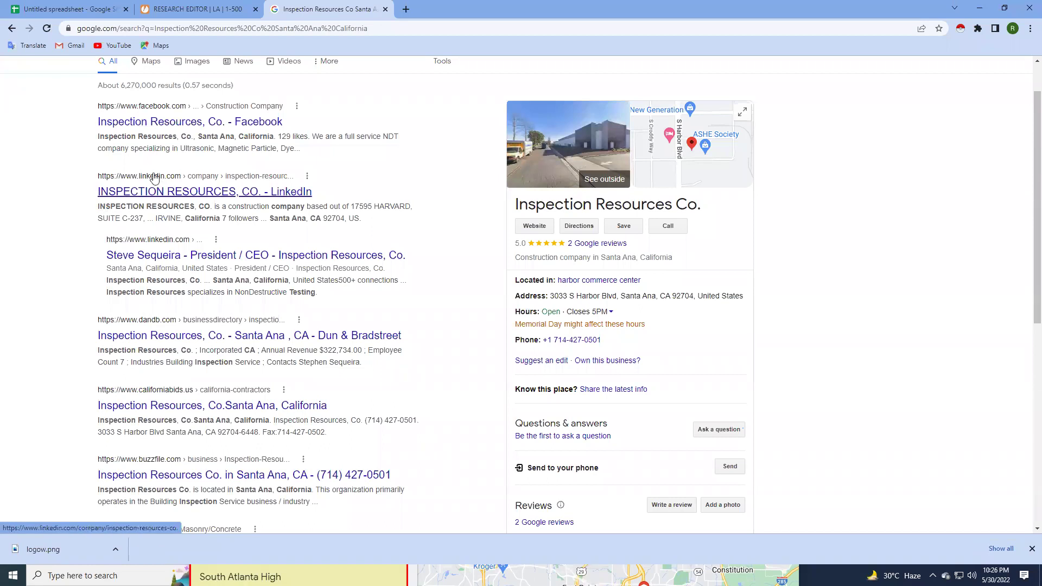
pyautogui.scroll(1, 151, 179)
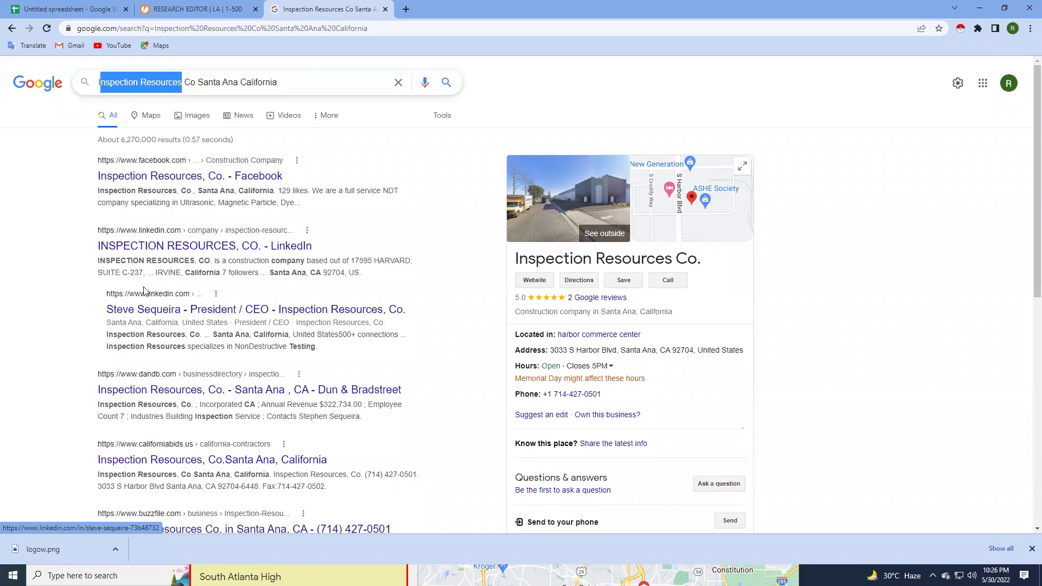
# Open the CEO's LinkedIn profile, LinkedIn company page and Facebook result in background tabs.
pyautogui.rightClick(184, 307)
pyautogui.click(184, 307)
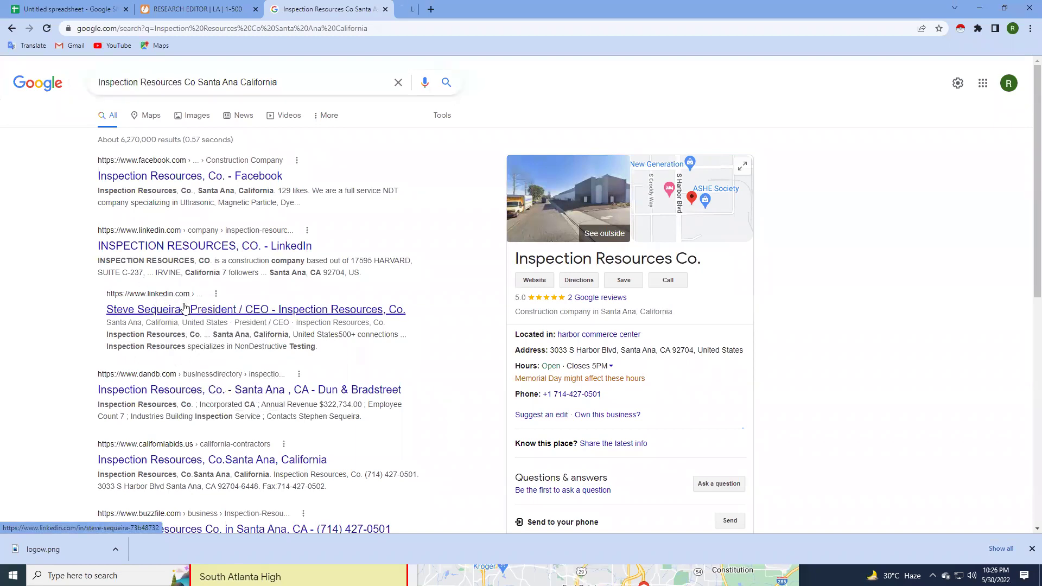
pyautogui.rightClick(154, 234)
pyautogui.click(187, 239)
pyautogui.rightClick(133, 172)
pyautogui.click(162, 172)
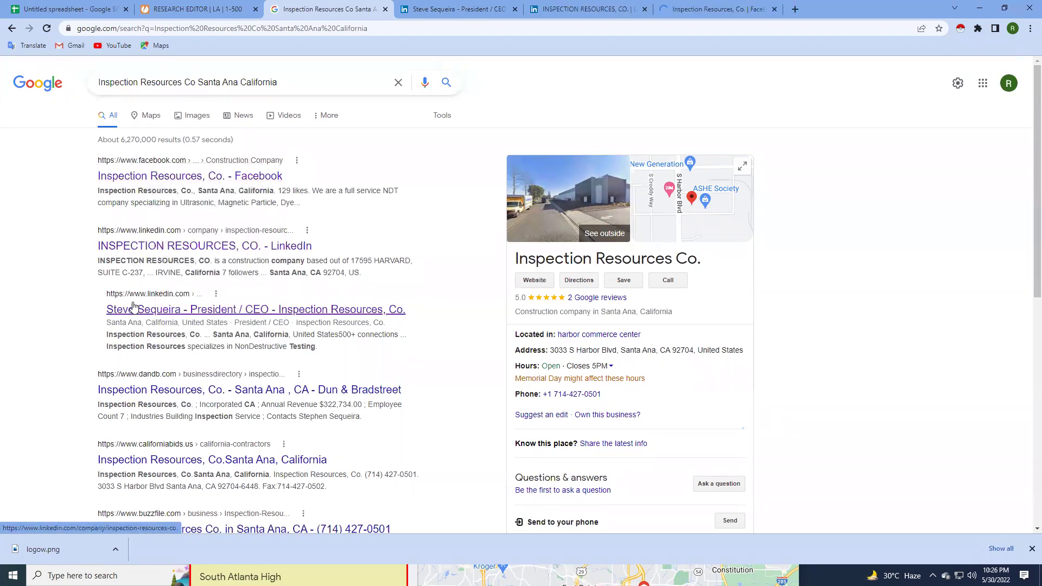
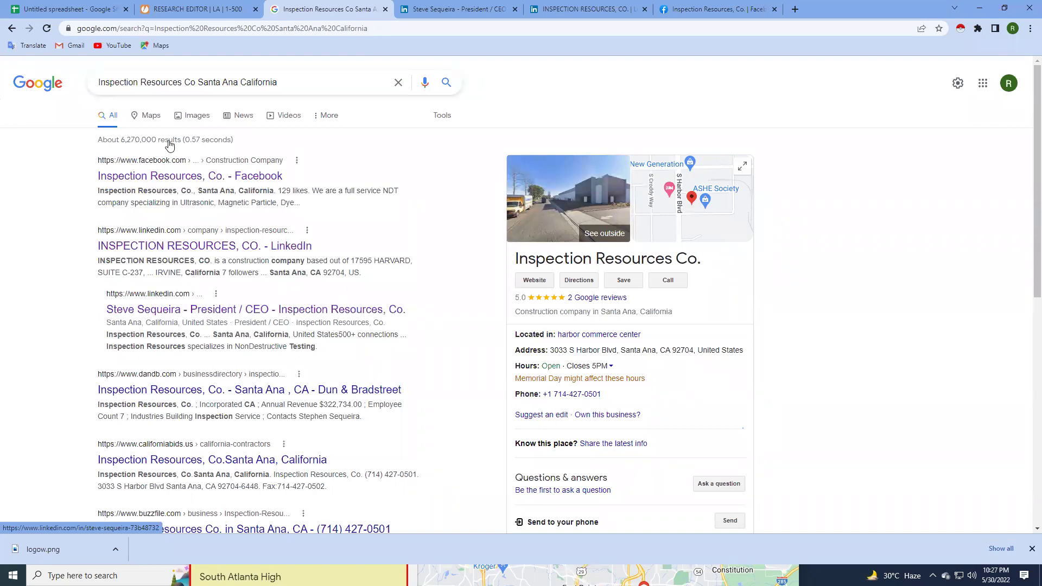
# Return to the Inspection Resources Co. research editor and scroll to the empty Individual Contact #1 section.
pyautogui.click(184, 9)
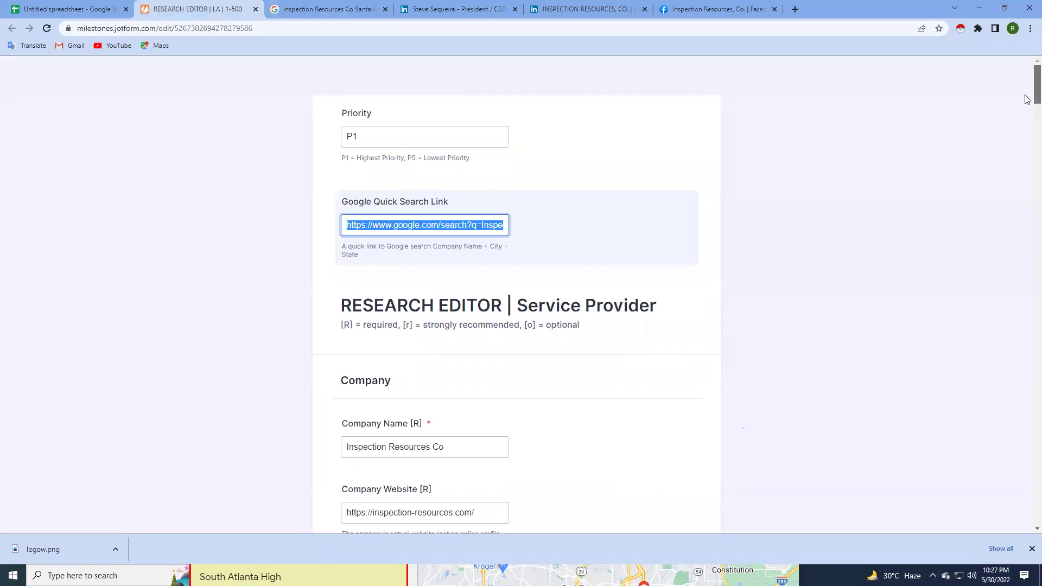
pyautogui.moveTo(1035, 91); pyautogui.dragTo(1034, 478)
pyautogui.scroll(7, 765, 376)
pyautogui.scroll(3, 765, 376)
pyautogui.scroll(6, 765, 376)
pyautogui.scroll(10, 766, 376)
pyautogui.scroll(3, 765, 376)
pyautogui.scroll(6, 765, 376)
pyautogui.scroll(5, 765, 377)
pyautogui.scroll(9, 765, 376)
pyautogui.scroll(3, 765, 376)
pyautogui.scroll(5, 765, 377)
pyautogui.scroll(-7, 765, 376)
pyautogui.scroll(-5, 765, 376)
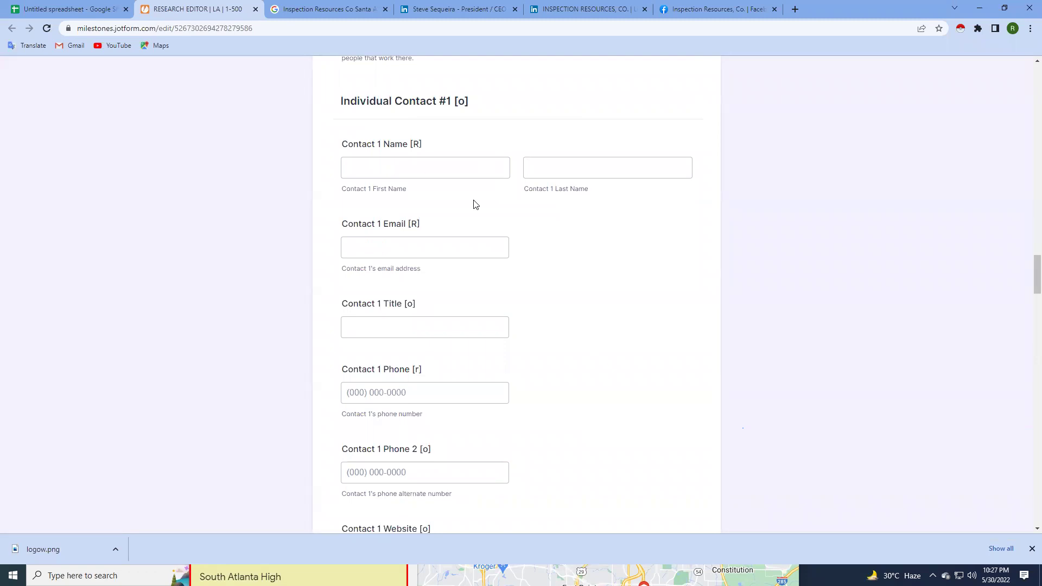
# Open the Inspection Resources Co. LinkedIn company result from Google in a new tab.
pyautogui.click(584, 9)
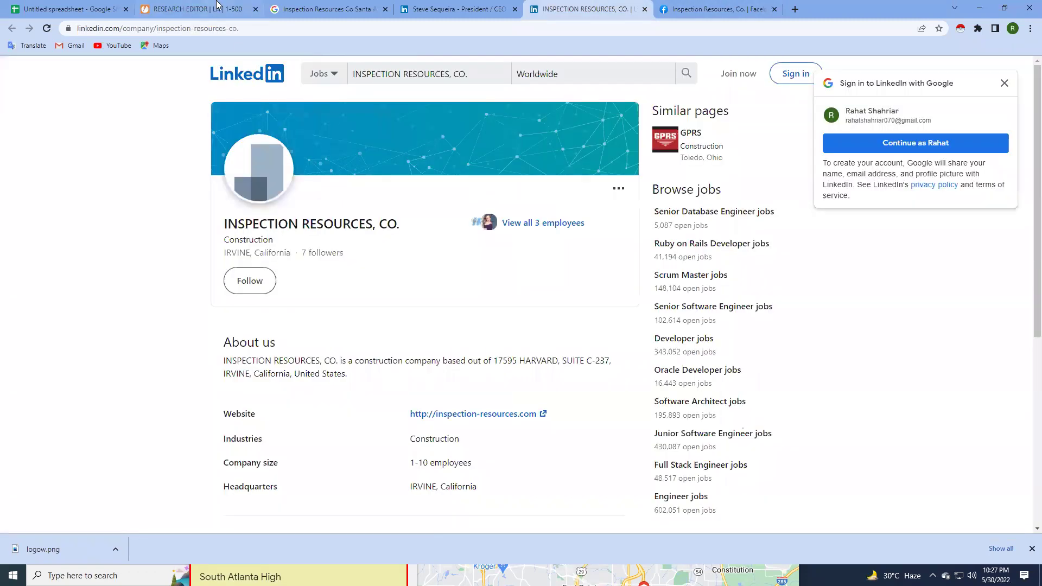
pyautogui.click(217, 4)
pyautogui.click(305, 8)
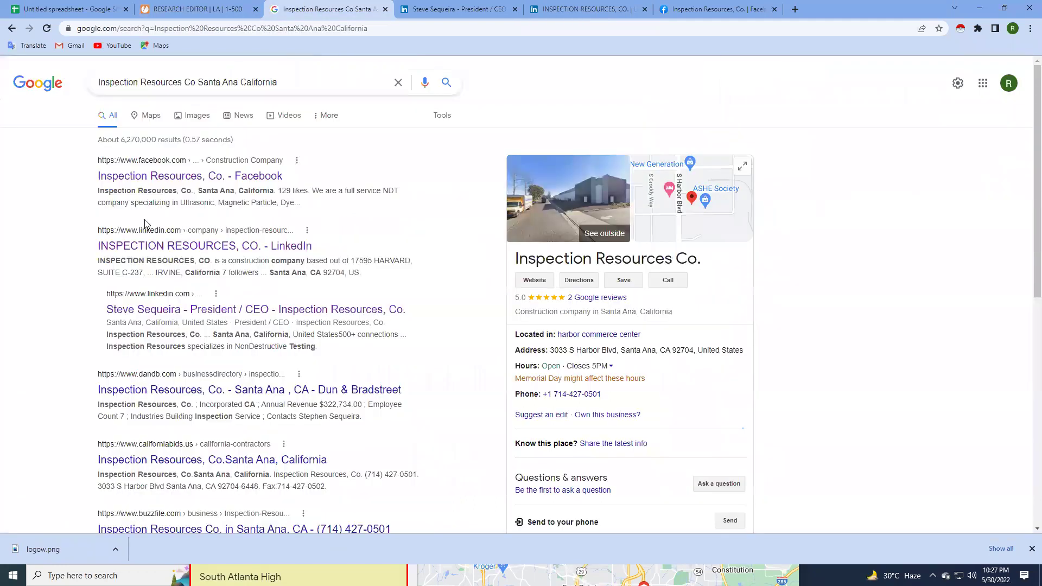
pyautogui.rightClick(155, 251)
pyautogui.click(185, 256)
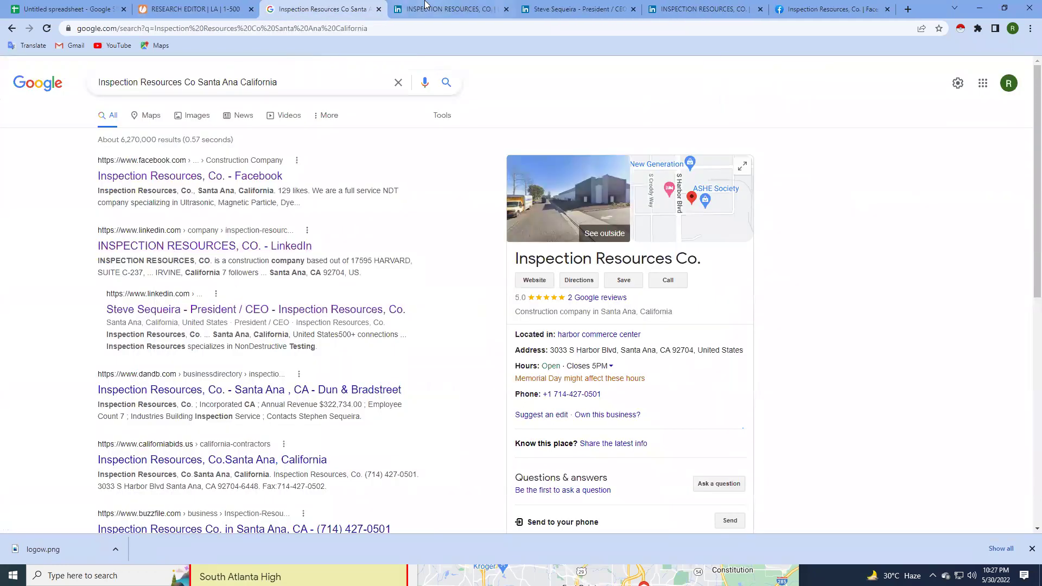
pyautogui.click(426, 6)
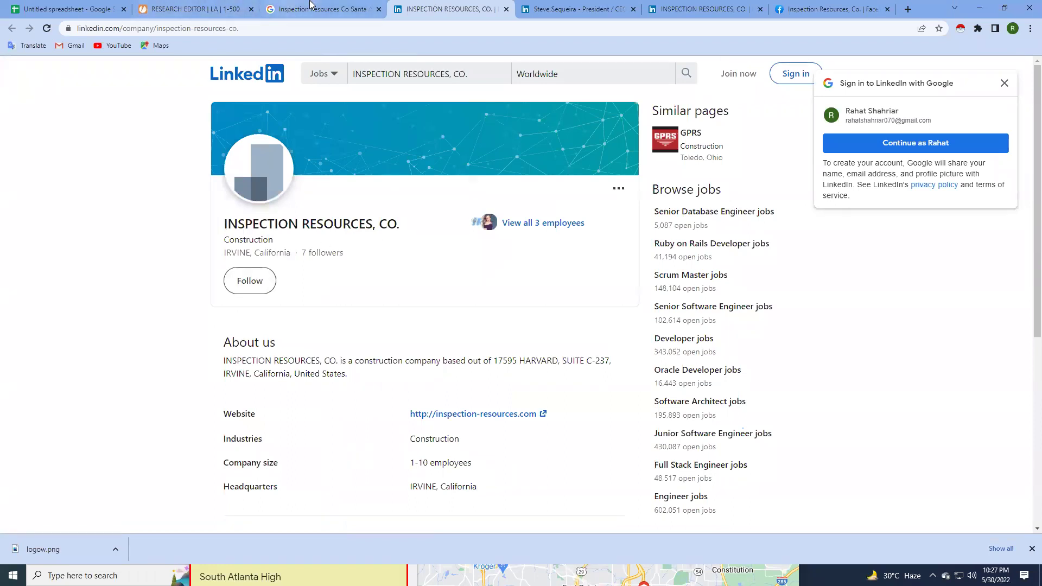
# Open the president's LinkedIn profile result in a new tab and compare it with the company page.
pyautogui.click(337, 6)
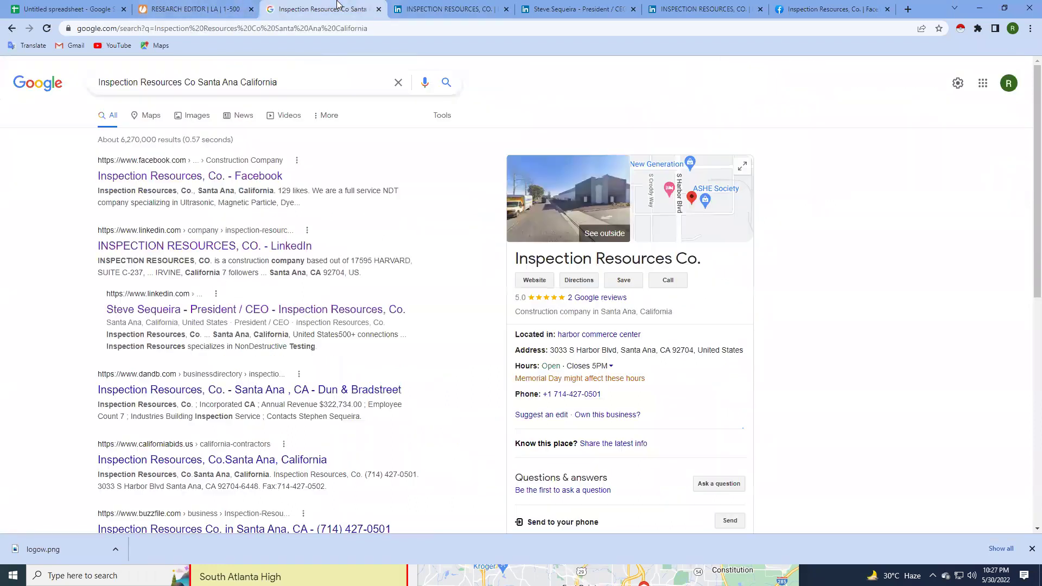
pyautogui.rightClick(180, 310)
pyautogui.click(206, 317)
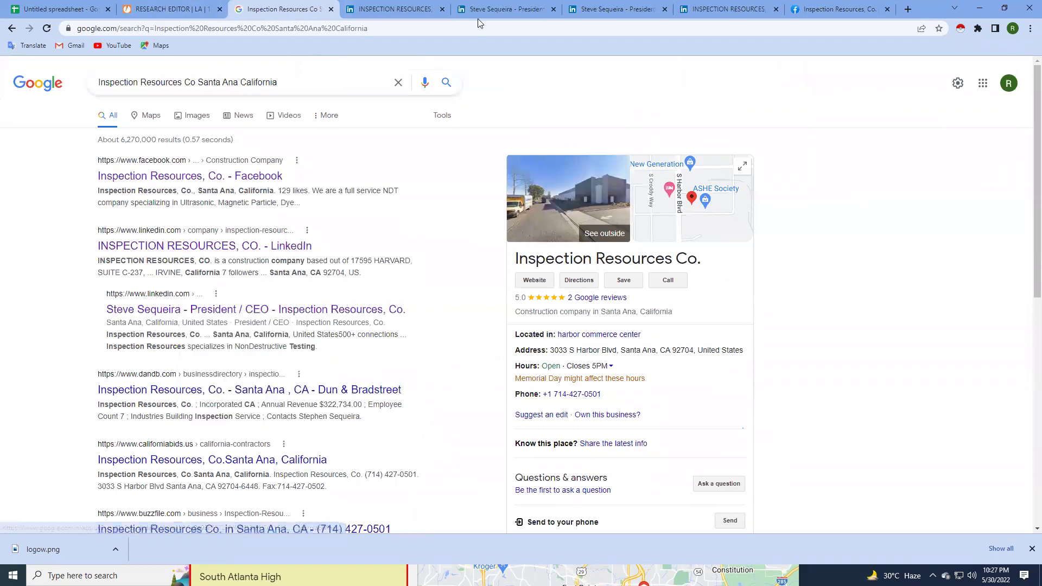
pyautogui.click(505, 8)
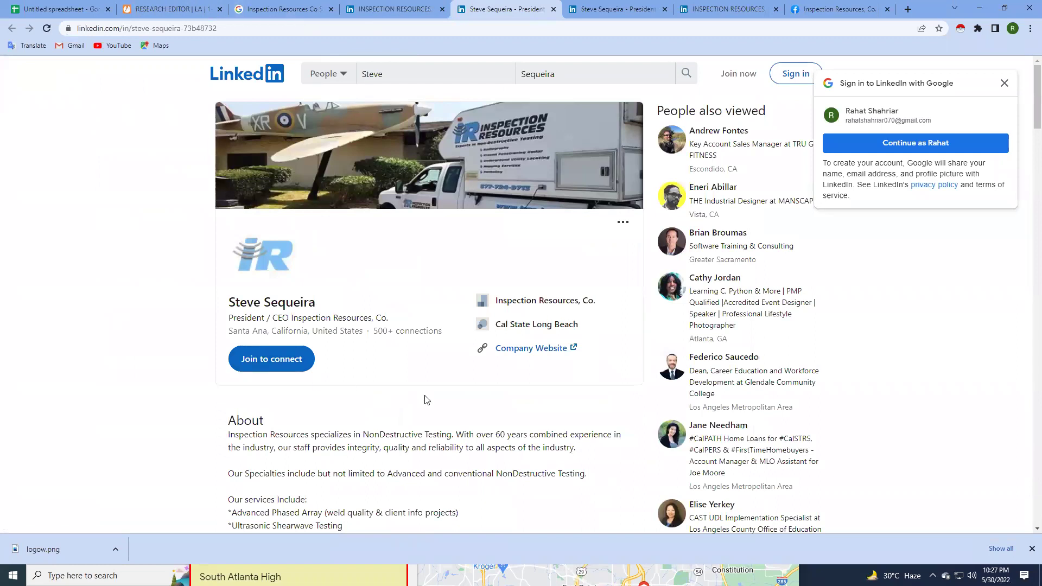
pyautogui.click(360, 7)
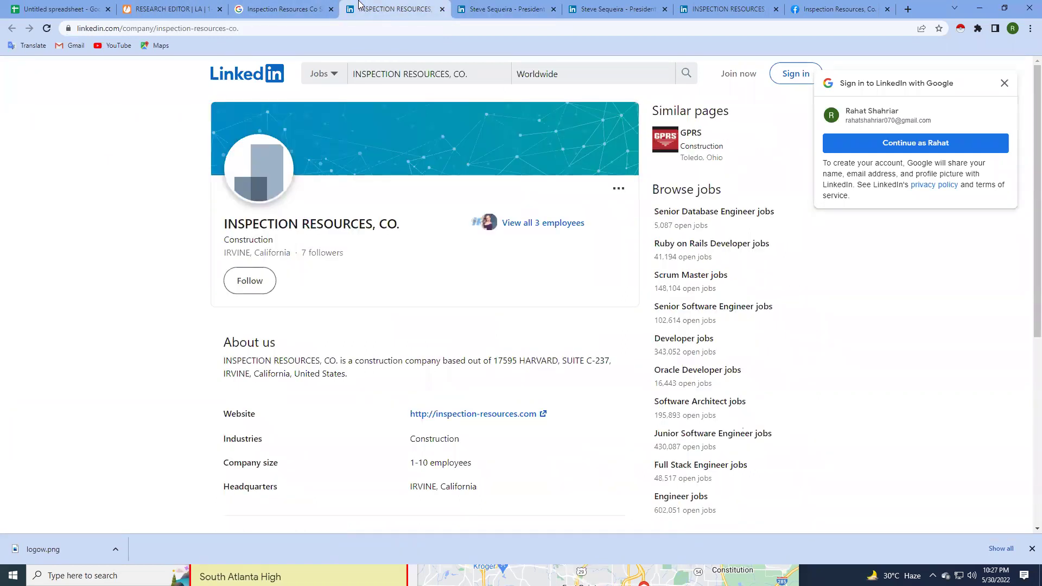
# Review the president's profile, highlighting the President / CEO title and the Inspection Resources, Co. company name.
pyautogui.click(501, 7)
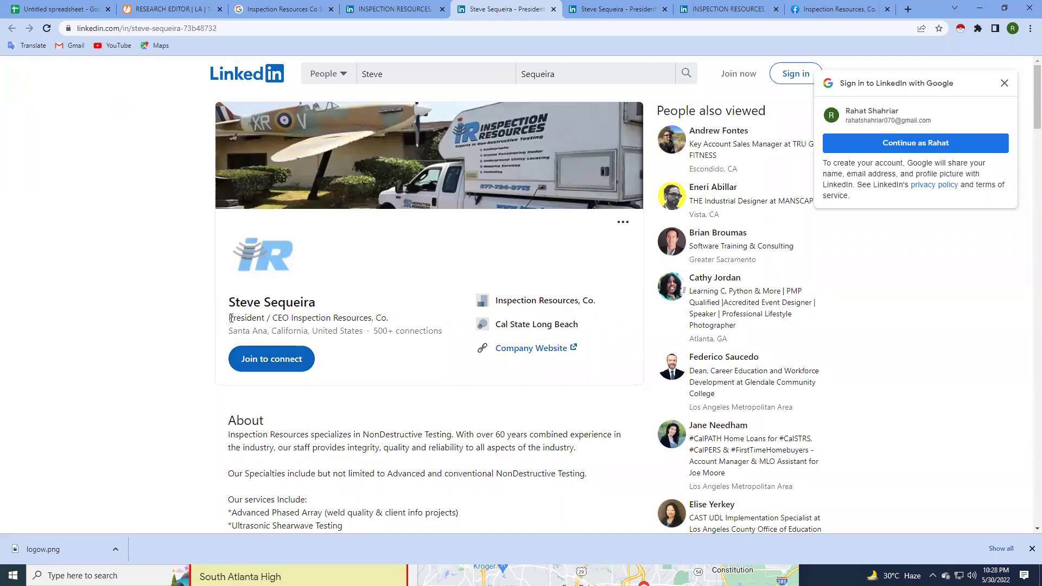
pyautogui.moveTo(230, 318); pyautogui.dragTo(290, 321)
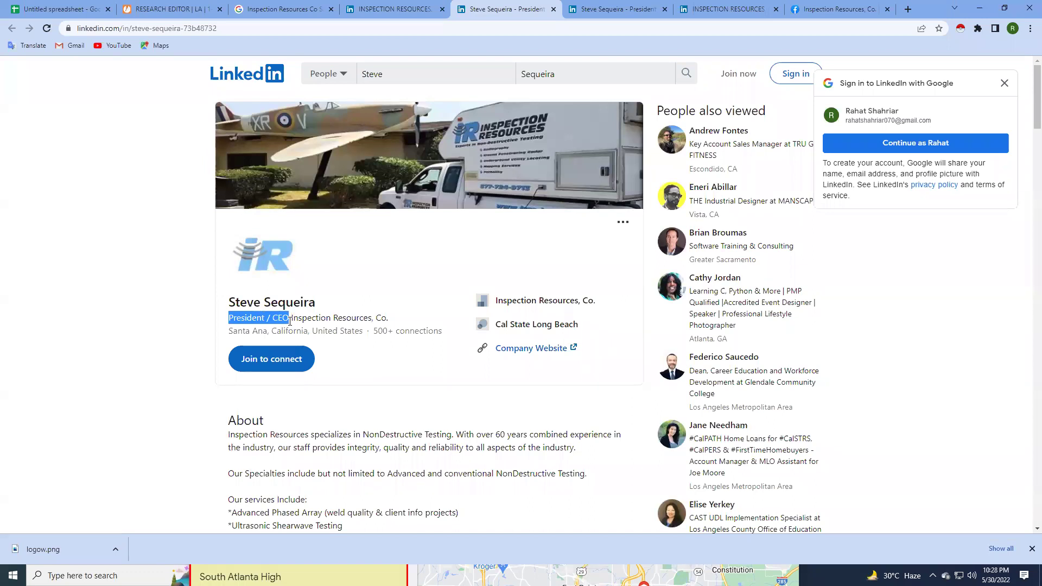
pyautogui.moveTo(291, 319); pyautogui.dragTo(390, 327)
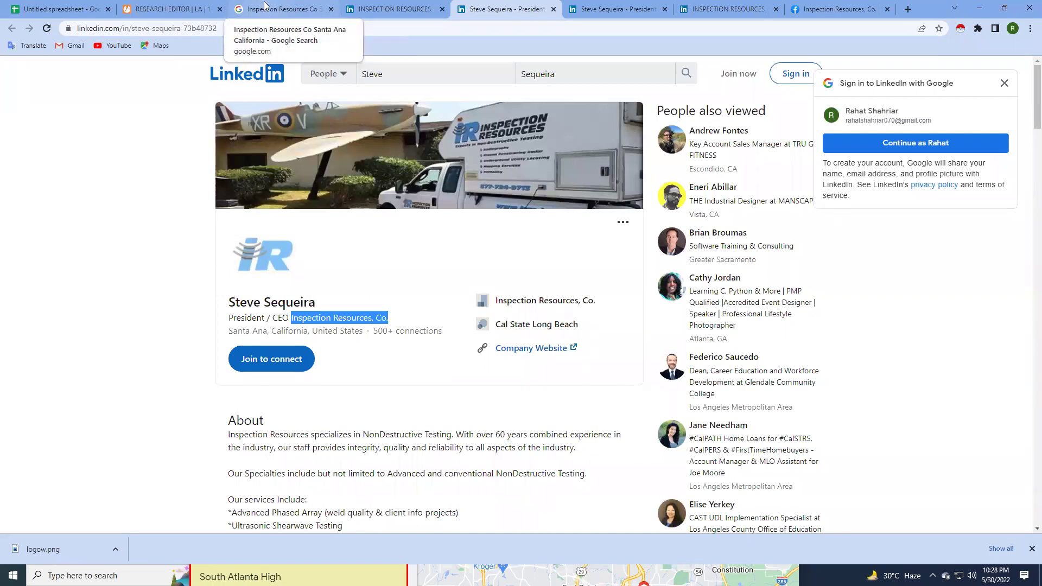
pyautogui.click(311, 317)
pyautogui.moveTo(292, 317); pyautogui.dragTo(395, 322)
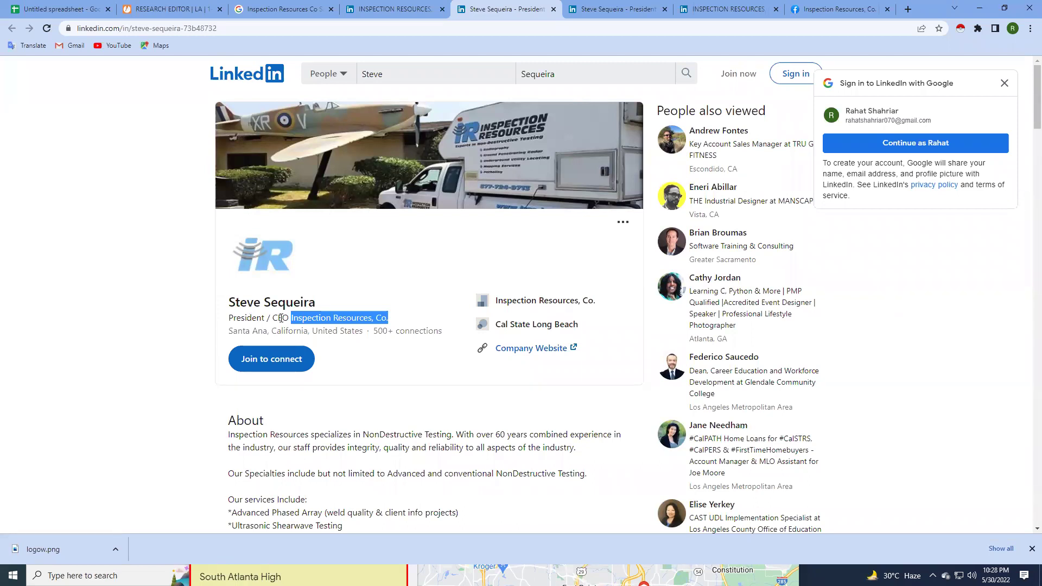
pyautogui.moveTo(289, 319); pyautogui.dragTo(229, 319)
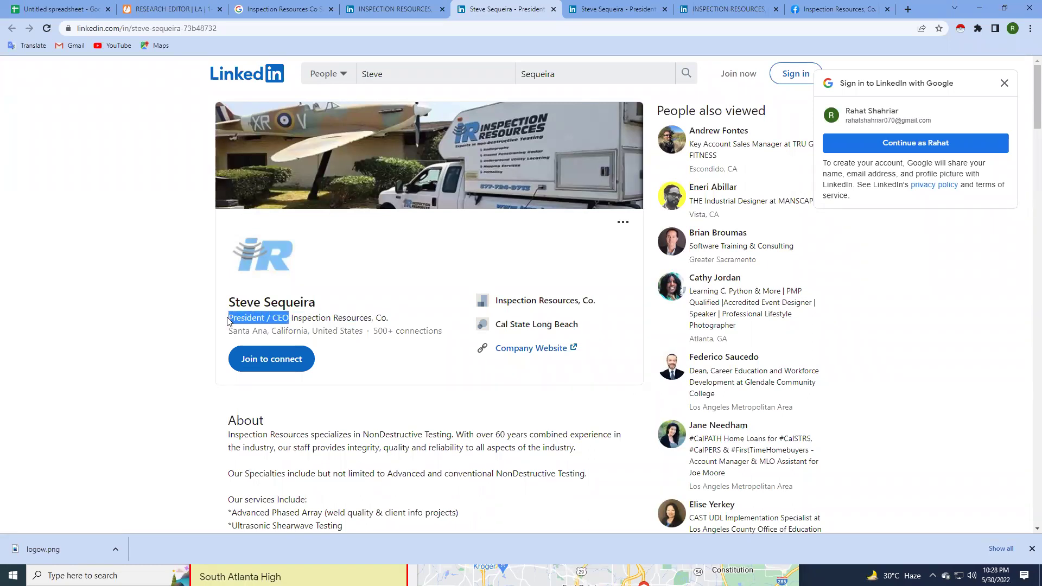
pyautogui.moveTo(291, 318); pyautogui.dragTo(228, 318)
# Check the president's name and listed company, then select the profile's web address for copying.
pyautogui.click(324, 319)
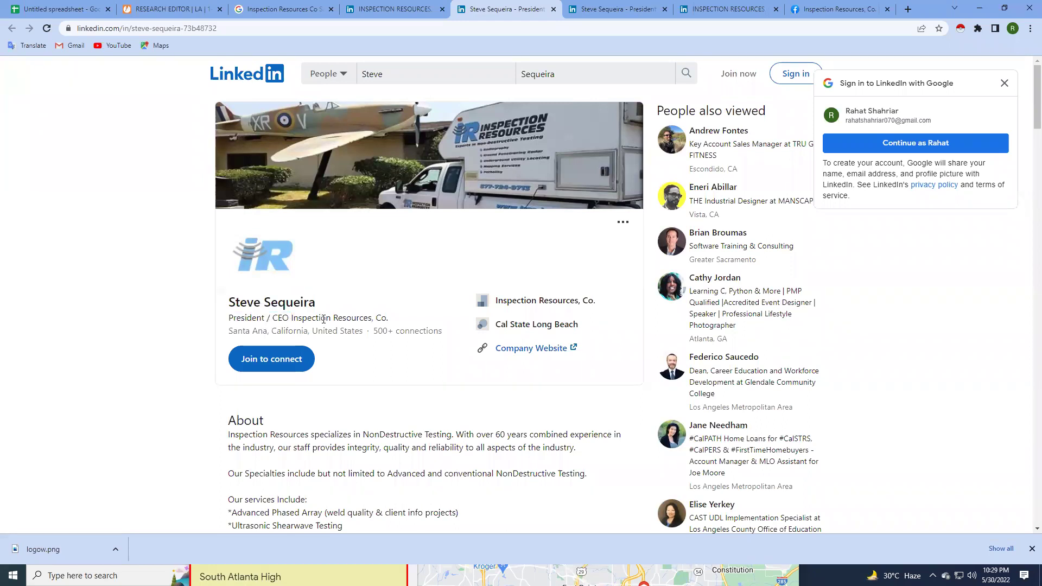
pyautogui.moveTo(229, 302); pyautogui.dragTo(317, 310)
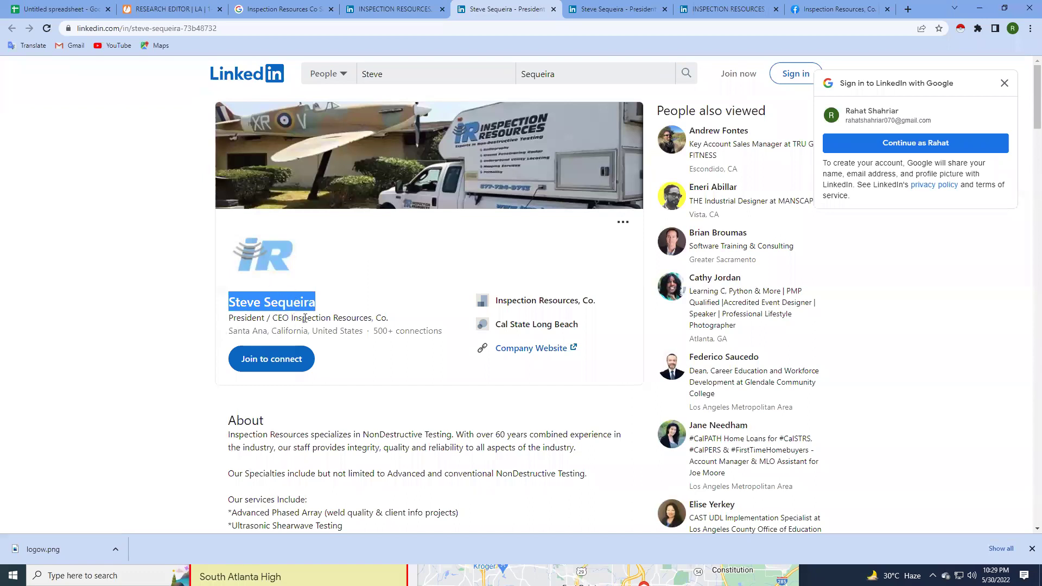
pyautogui.moveTo(291, 318); pyautogui.dragTo(386, 318)
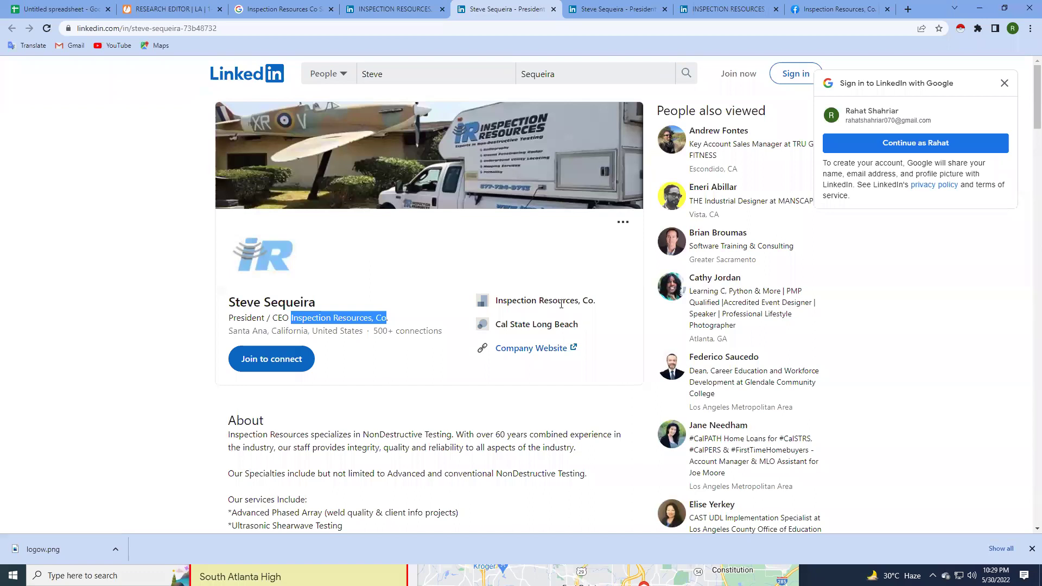
pyautogui.click(326, 318)
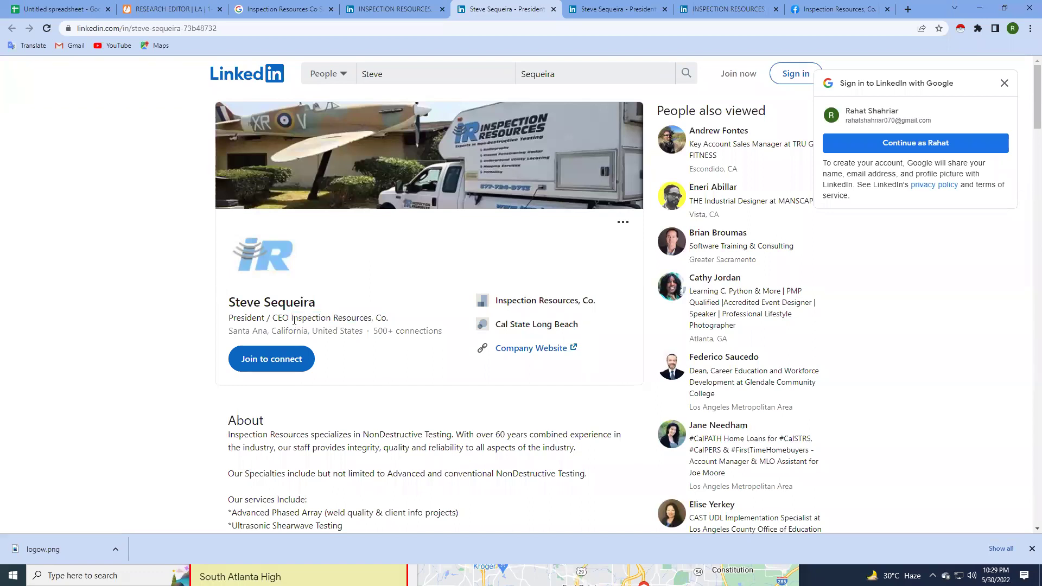
pyautogui.moveTo(294, 318); pyautogui.dragTo(374, 318)
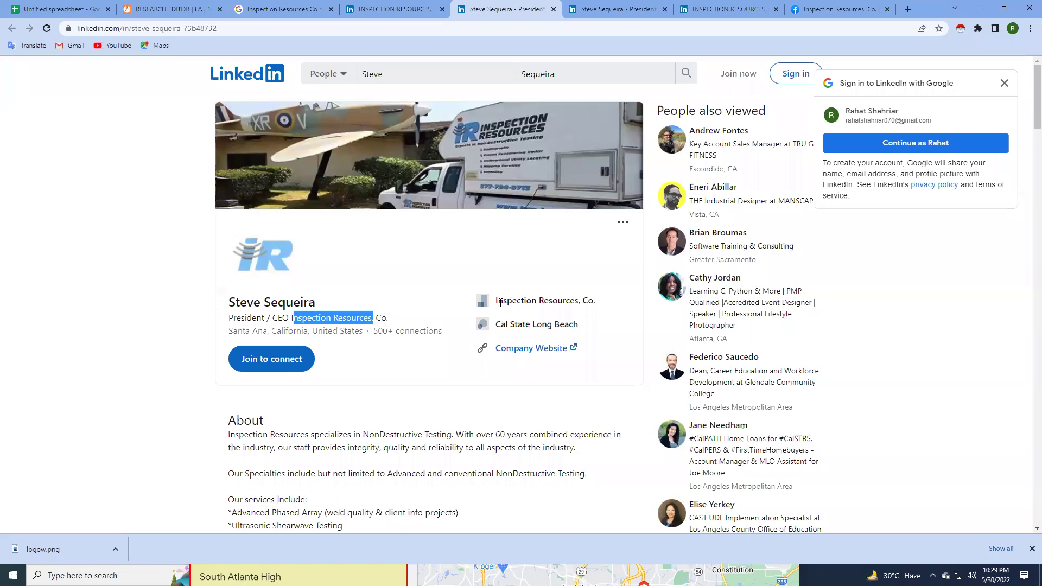
pyautogui.moveTo(498, 300); pyautogui.dragTo(601, 307)
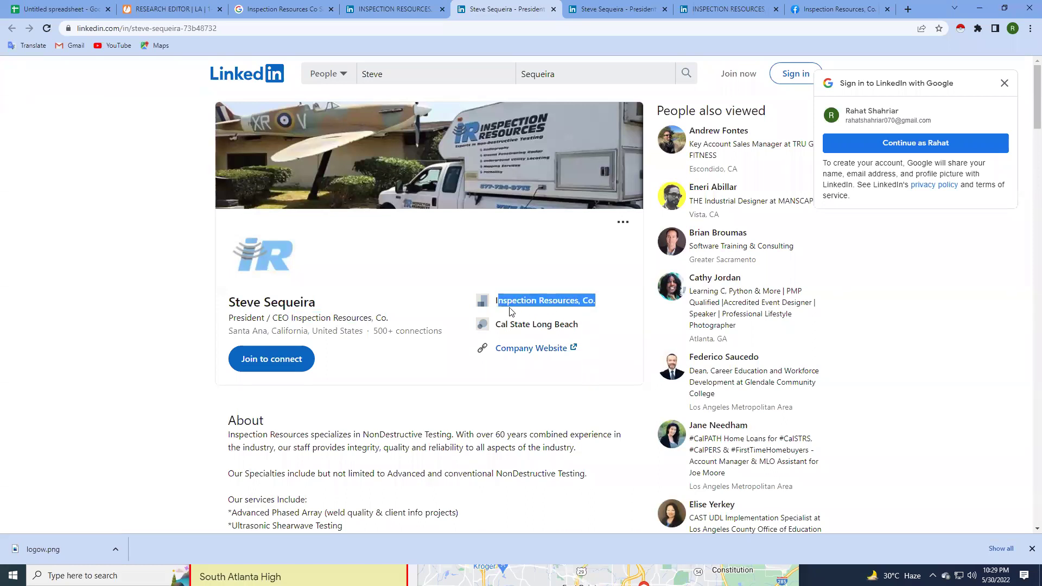
pyautogui.click(388, 260)
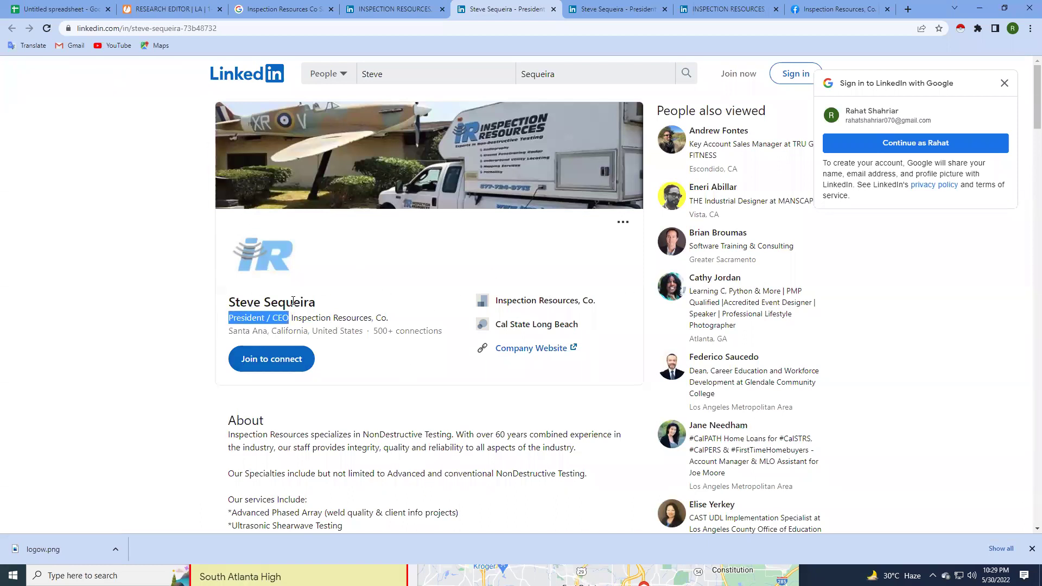
pyautogui.hotkey('ctrl', 'l')
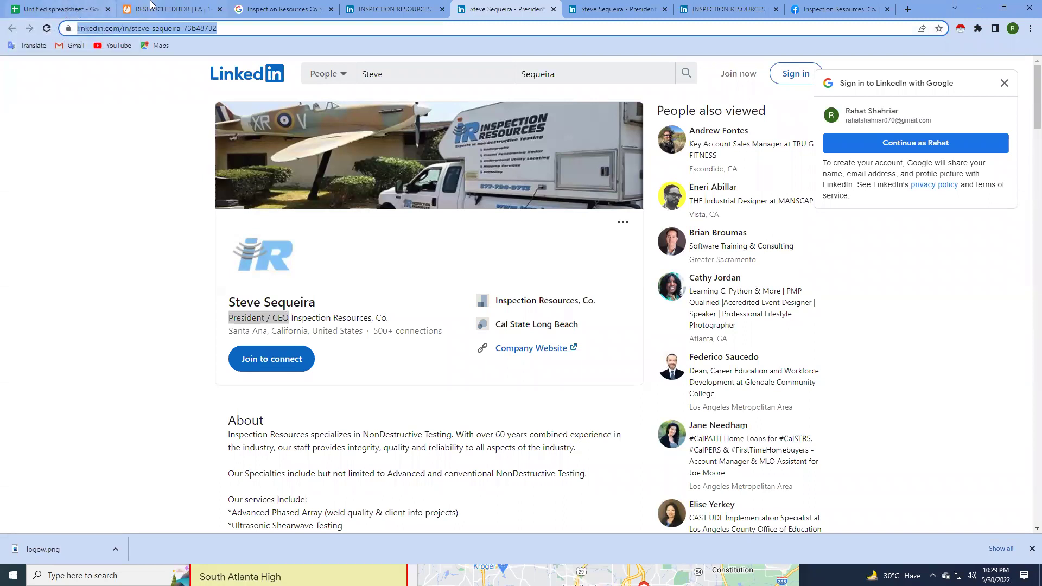
# Paste the president's LinkedIn profile URL into the Contact 1 LinkedIn field.
pyautogui.click(152, 8)
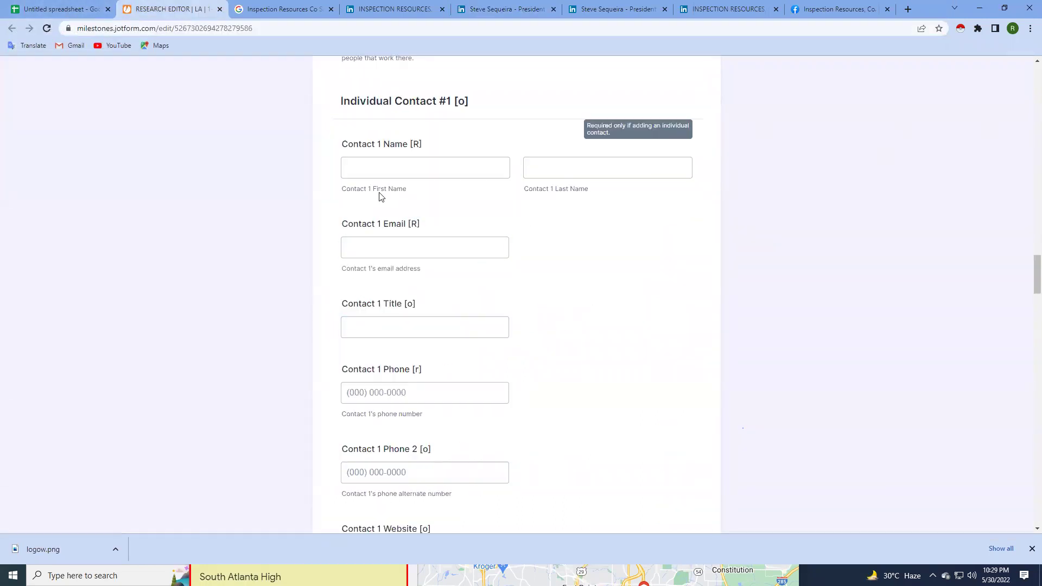
pyautogui.scroll(-5, 380, 387)
pyautogui.scroll(-4, 379, 388)
pyautogui.scroll(-3, 394, 385)
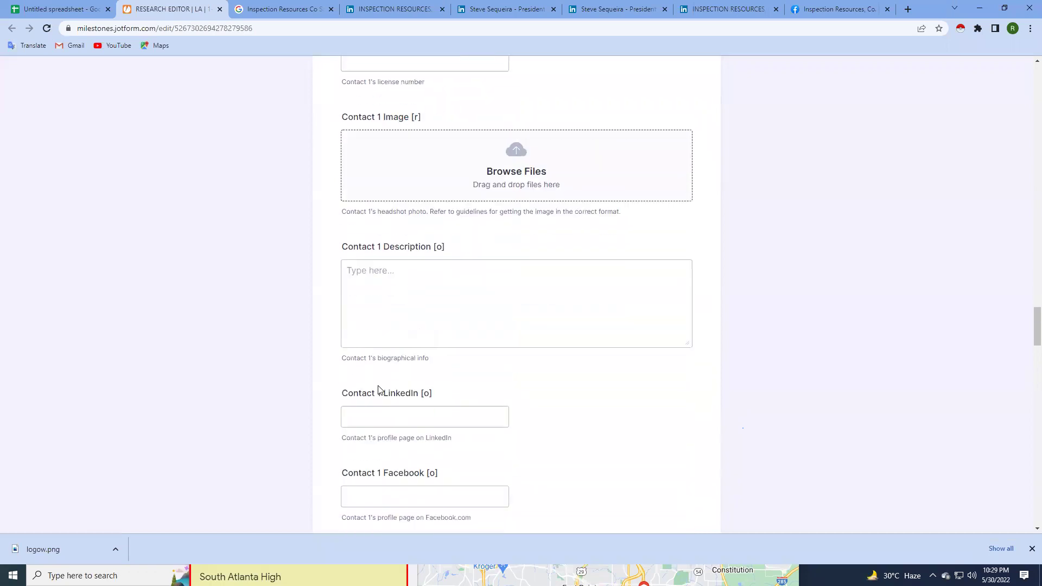
pyautogui.scroll(-2, 394, 386)
pyautogui.click(374, 314)
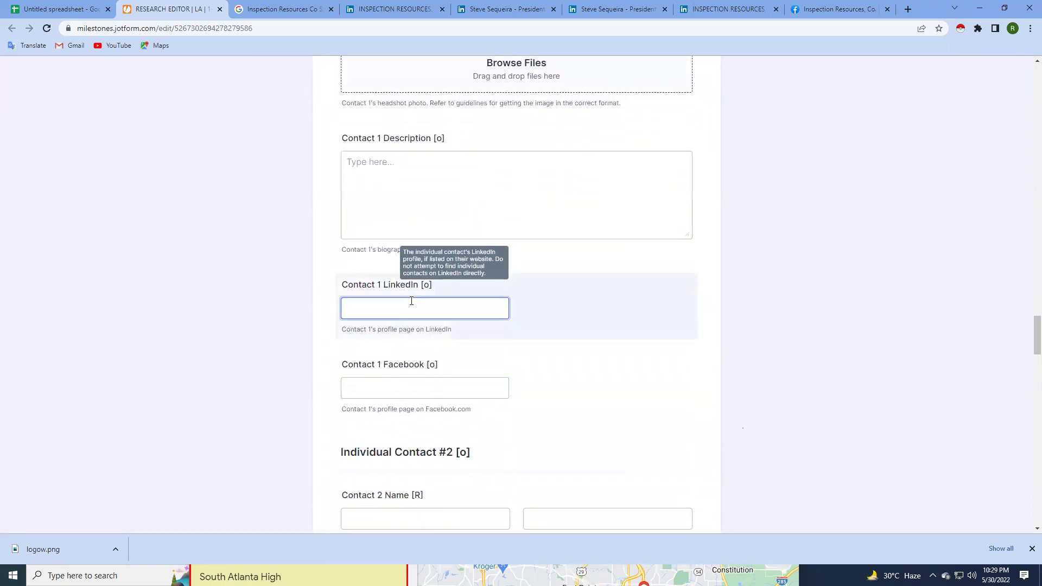
pyautogui.hotkey('ctrl', 'v')
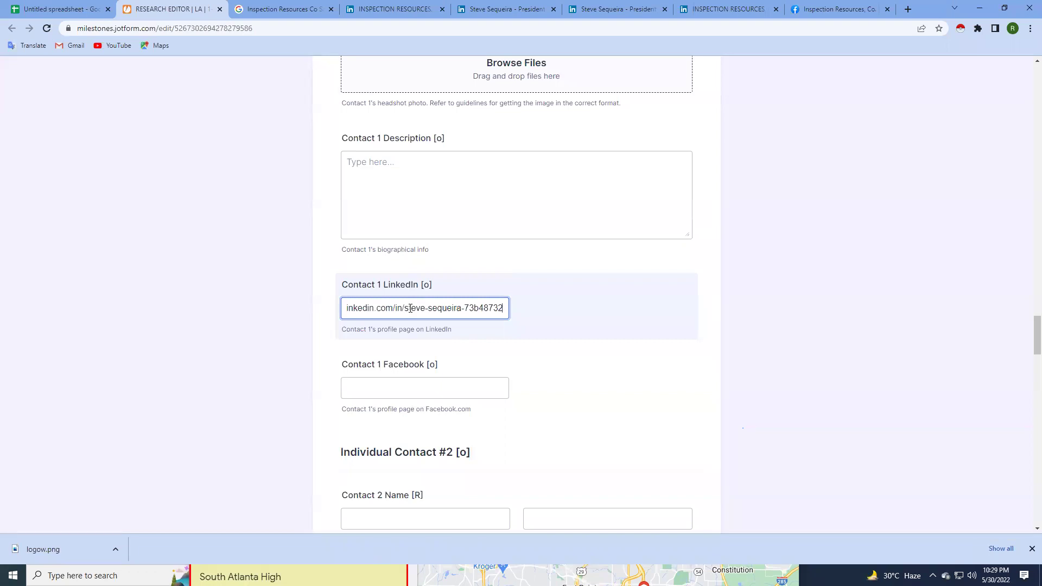
# Select the contact's name and President / CEO title on the LinkedIn profile.
pyautogui.scroll(2, 411, 308)
pyautogui.scroll(3, 410, 308)
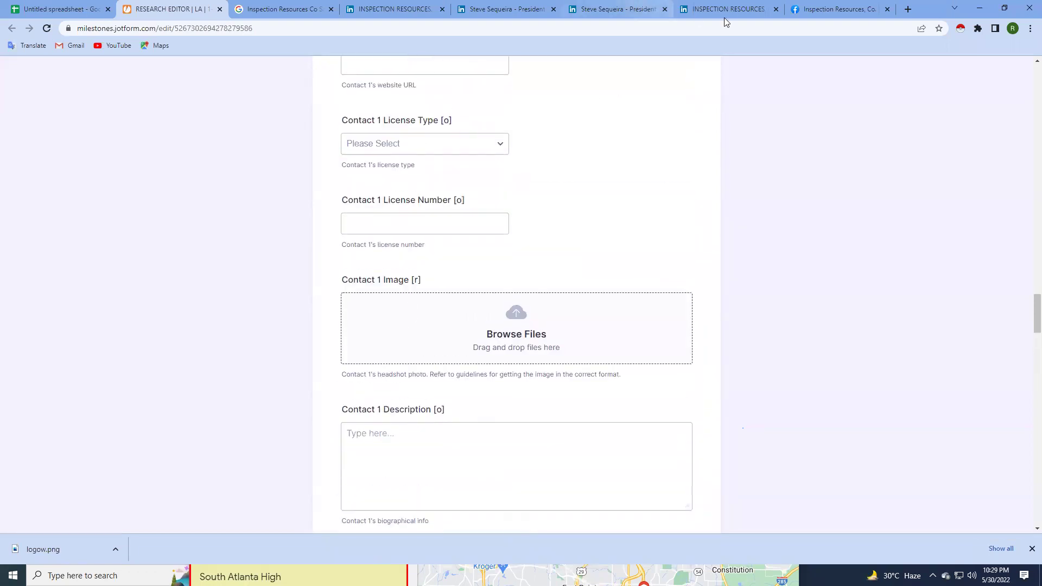
pyautogui.click(369, 5)
pyautogui.click(493, 5)
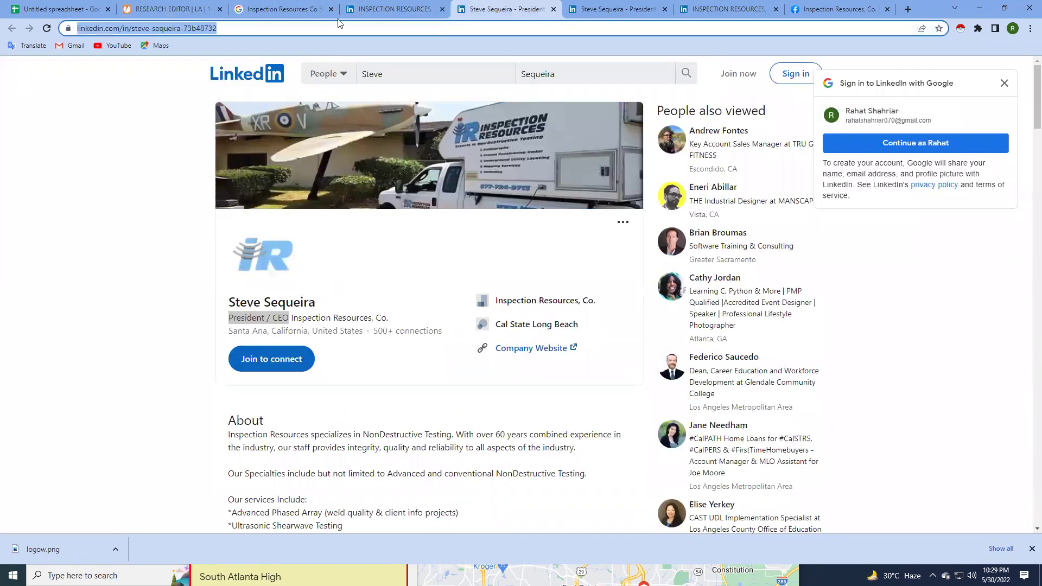
pyautogui.click(165, 160)
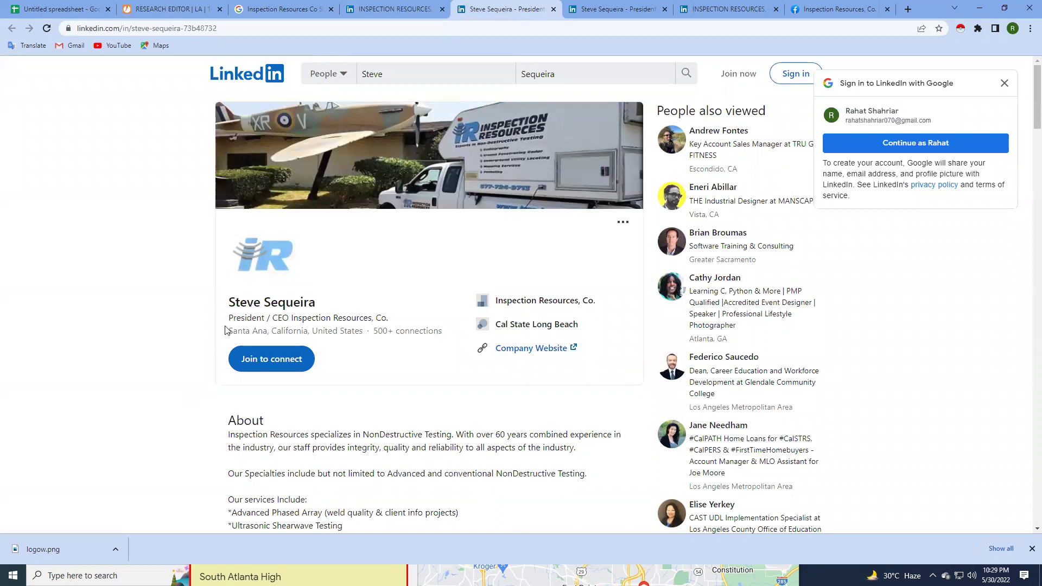
pyautogui.moveTo(231, 300)
pyautogui.mouseDown()
pyautogui.moveTo(291, 318)
pyautogui.moveTo(317, 303)
pyautogui.moveTo(288, 318)
pyautogui.mouseUp()
pyautogui.hotkey('ctrl', 'c')
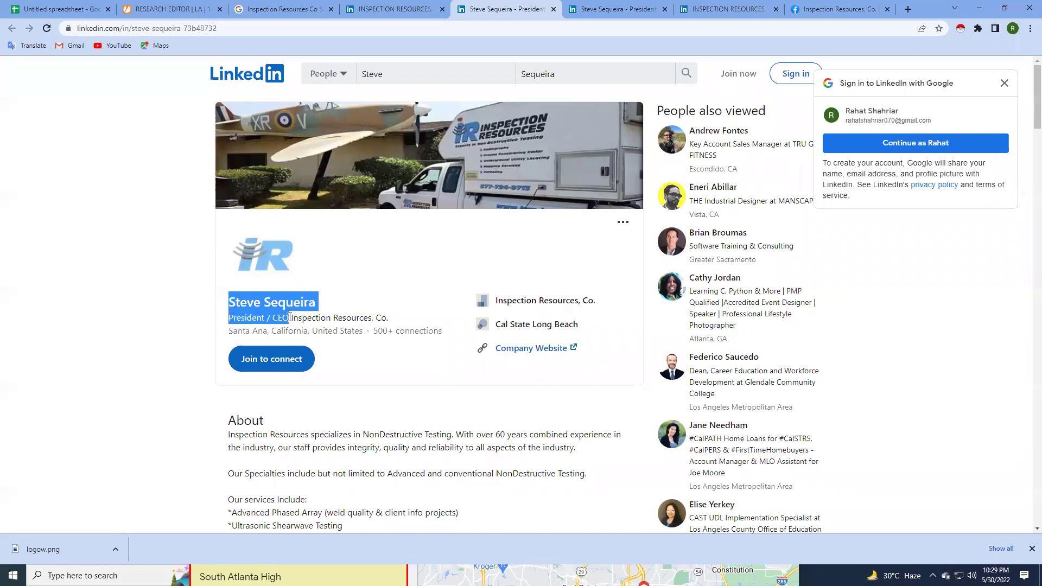
# Paste the contact's name into Contact 1 First Name and set the Title to President / CEO.
pyautogui.click(168, 9)
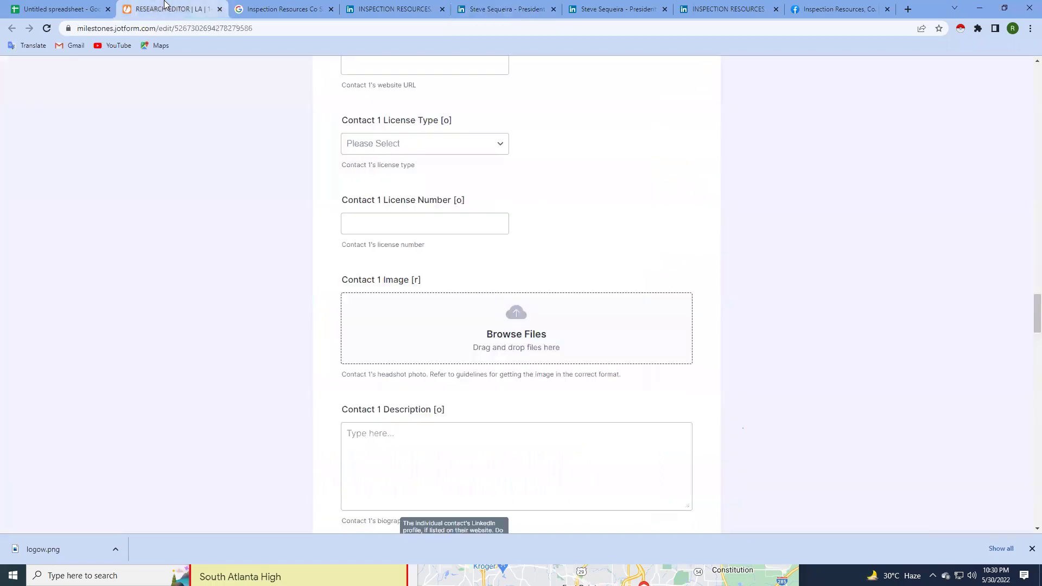
pyautogui.scroll(5, 427, 250)
pyautogui.scroll(-3, 427, 249)
pyautogui.click(378, 296)
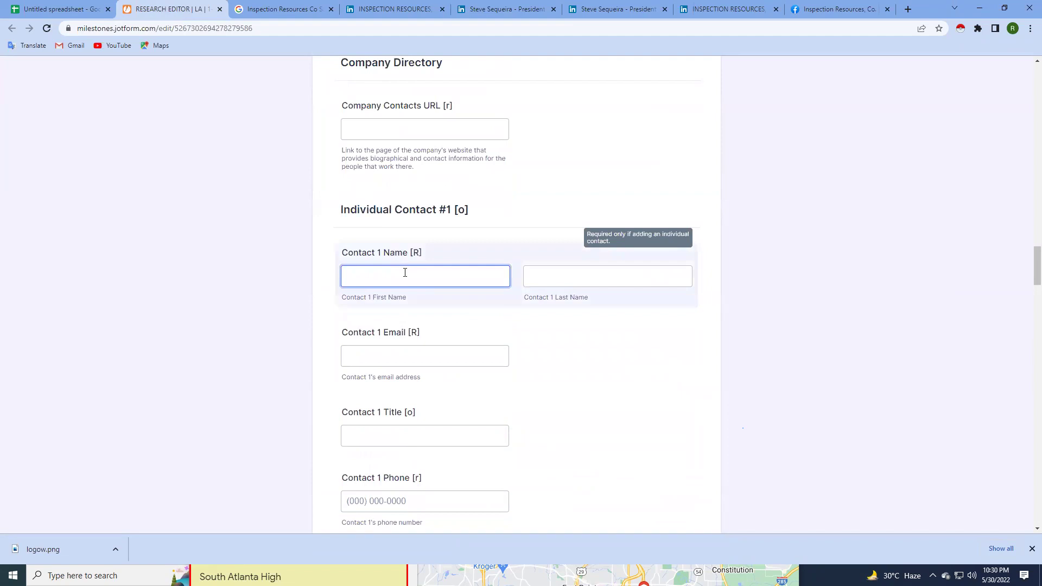
pyautogui.hotkey('ctrl', 'v')
pyautogui.moveTo(410, 276); pyautogui.dragTo(478, 276)
pyautogui.hotkey('ctrl', 'c')
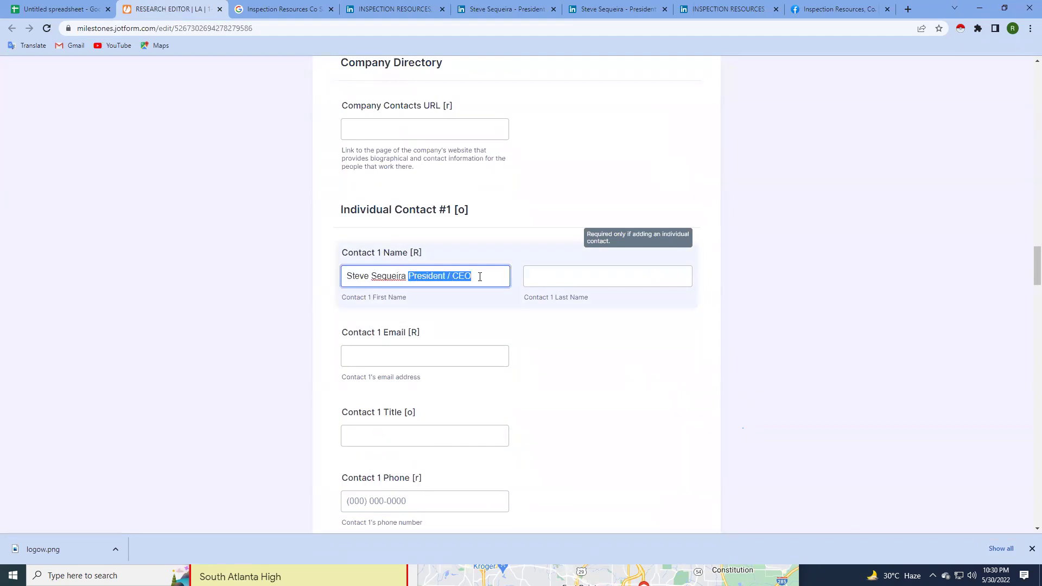
pyautogui.press('BackSpace')
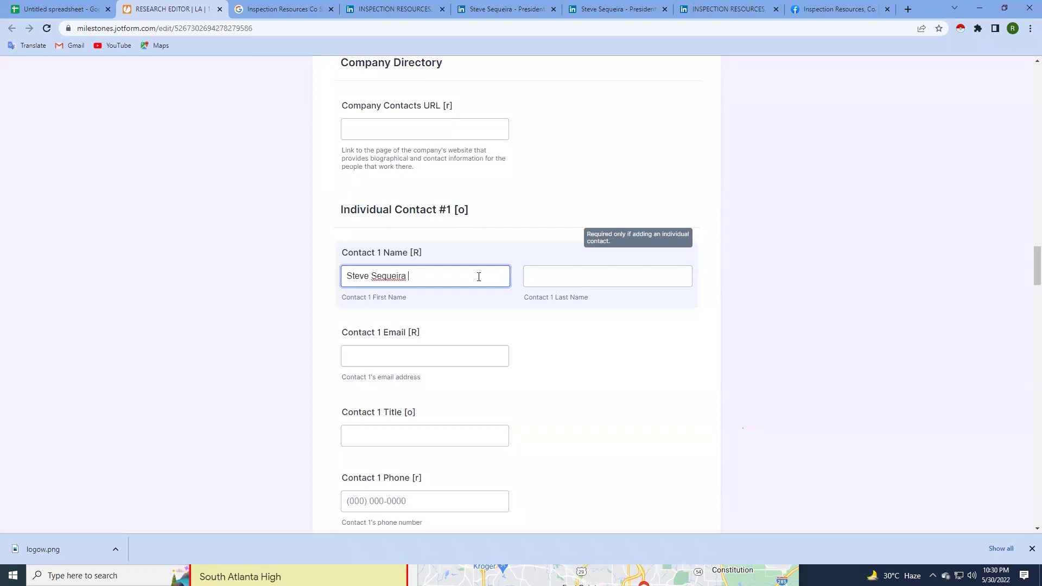
pyautogui.click(405, 432)
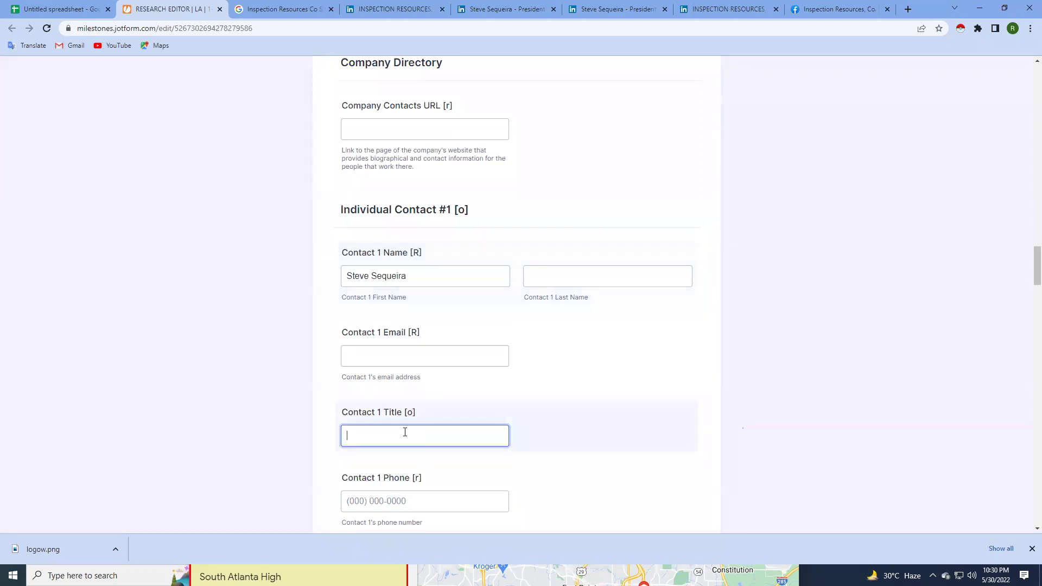
pyautogui.hotkey('ctrl', 'v')
# Move the surname out of First Name into the Contact 1 Last Name field.
pyautogui.click(403, 276)
pyautogui.moveTo(403, 276); pyautogui.dragTo(372, 280)
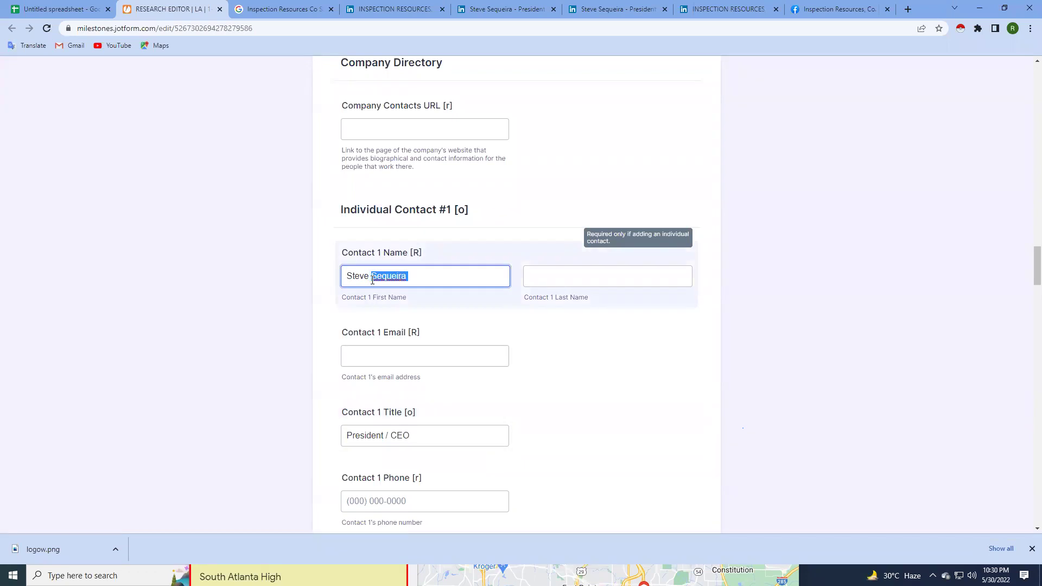
pyautogui.hotkey('ctrl', 'x')
pyautogui.click(559, 279)
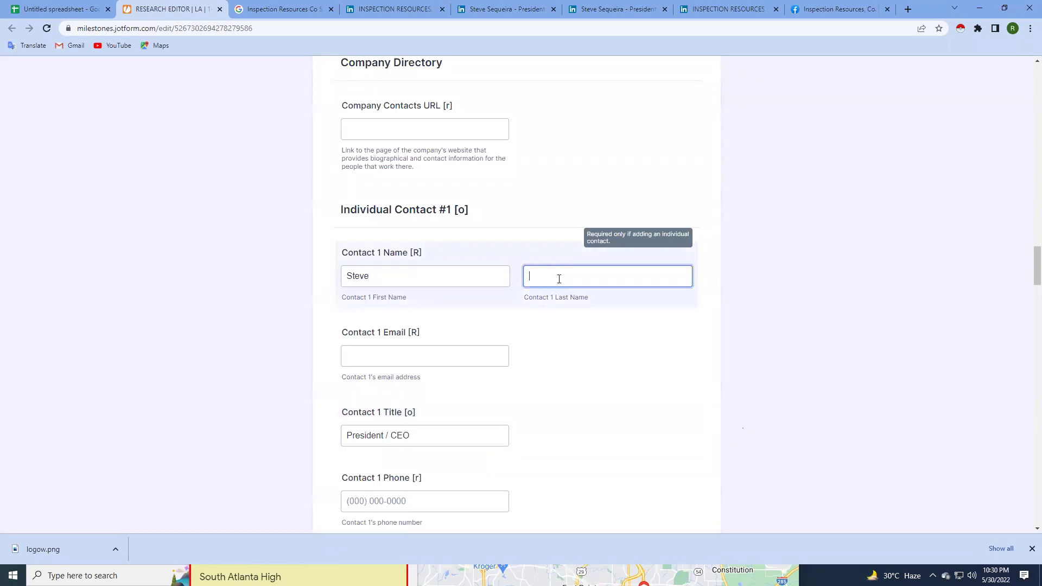
pyautogui.hotkey('ctrl', 'v')
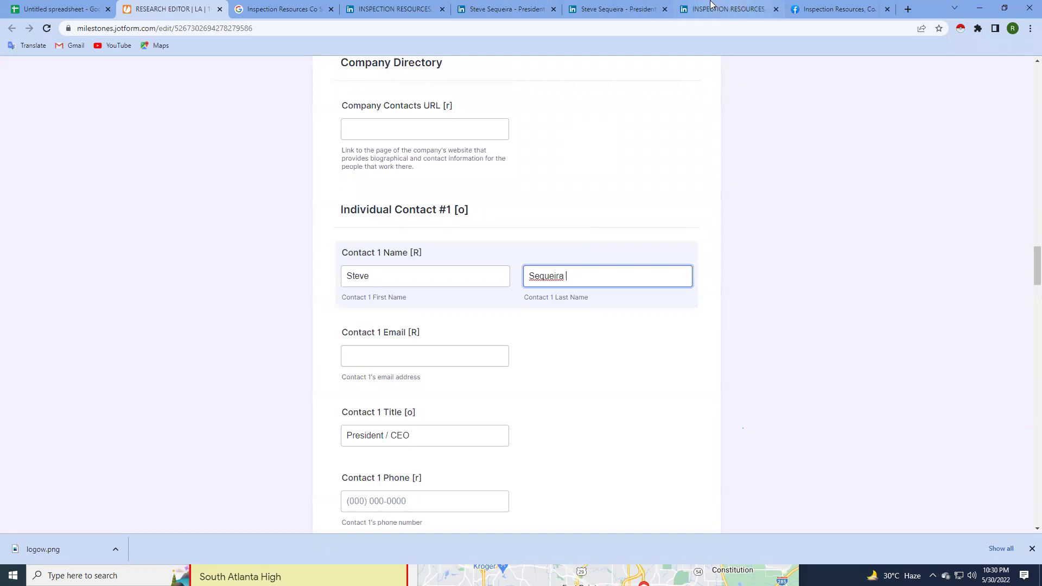
pyautogui.click(727, 9)
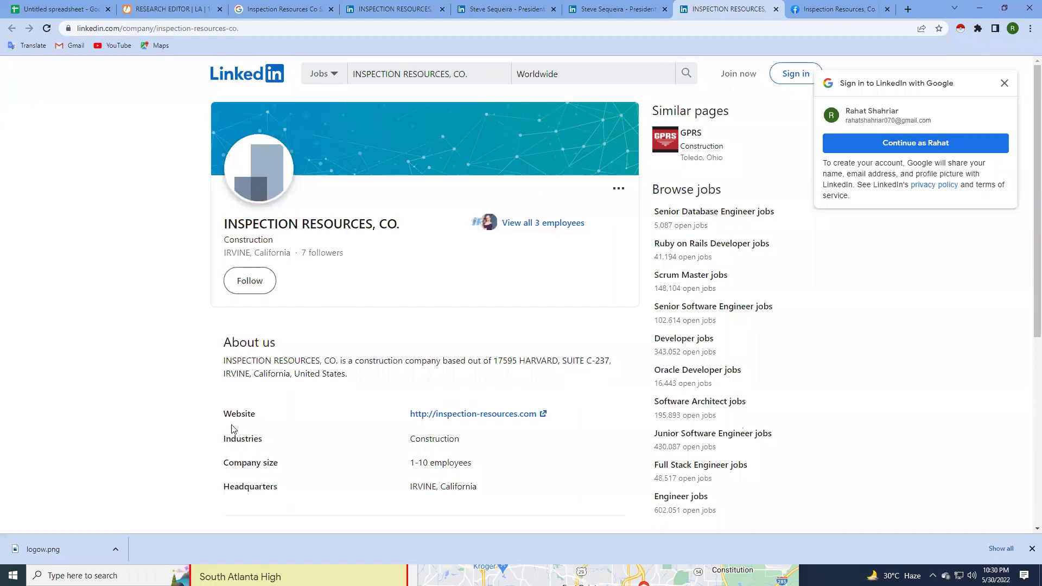
# Search Windows for 'sn' to find Snipping Tool.
pyautogui.click(81, 575)
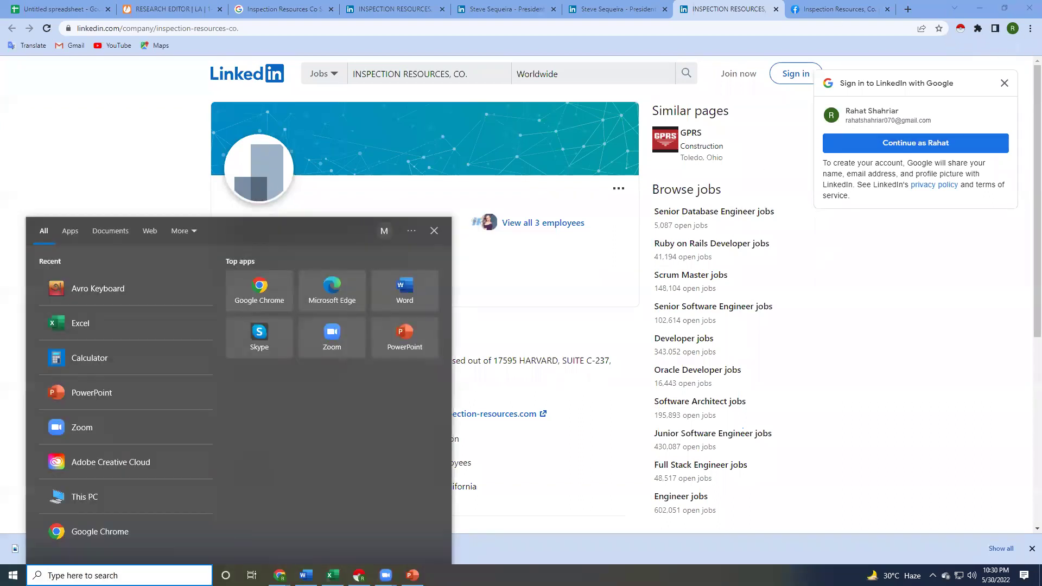
pyautogui.write('sn')
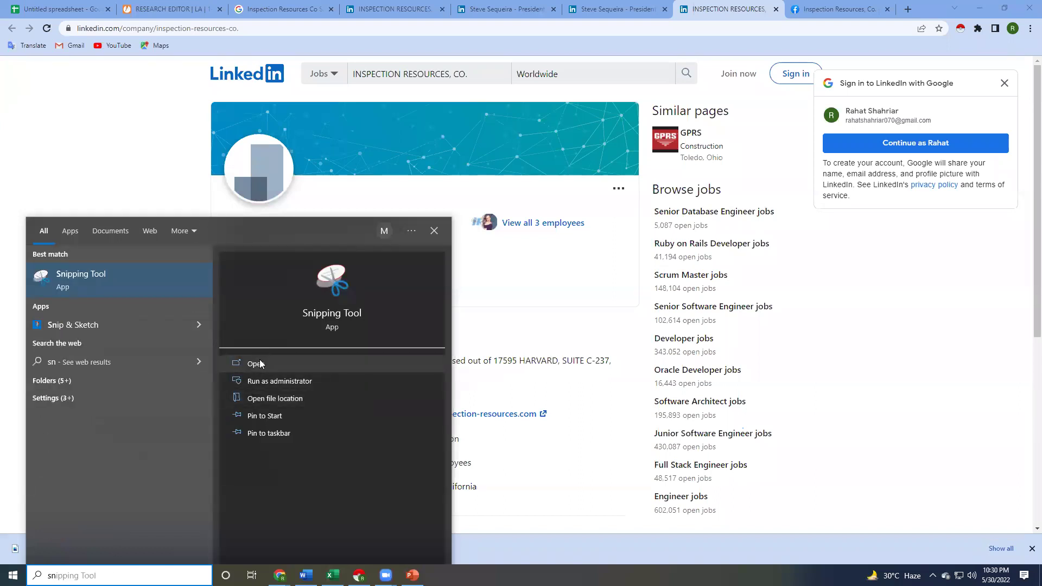
# Launch Snipping Tool, then bring the research editor to the Contact 1 Image upload field.
pyautogui.click(432, 230)
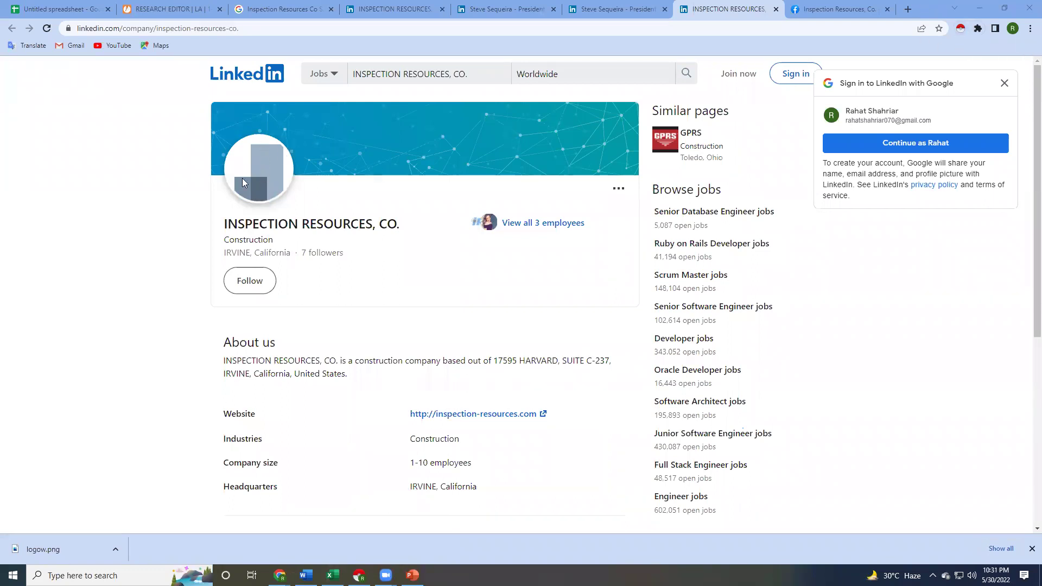
pyautogui.click(154, 5)
pyautogui.scroll(-4, 439, 351)
pyautogui.scroll(-4, 433, 344)
pyautogui.scroll(-4, 488, 346)
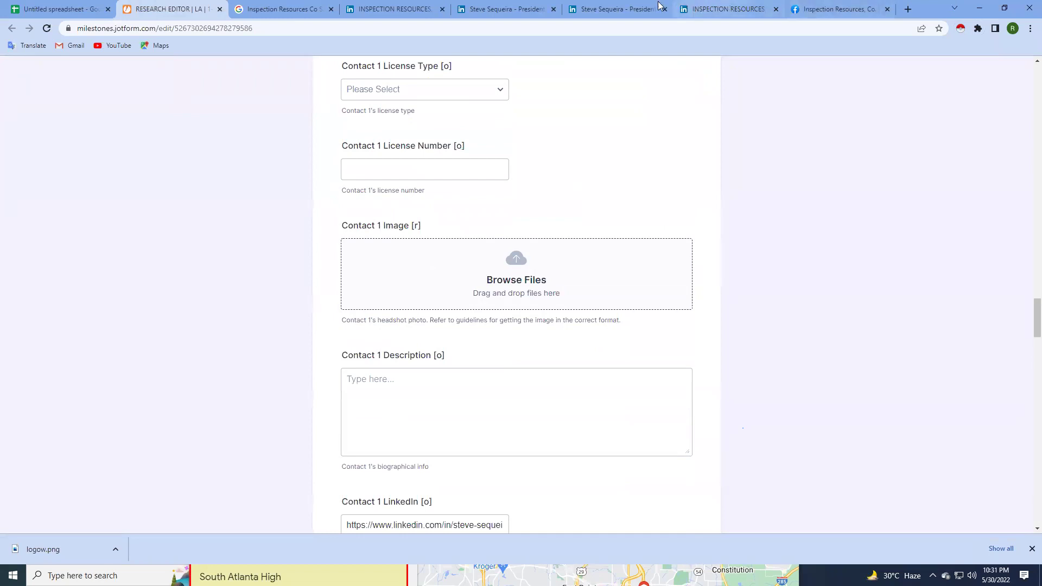
# Copy the LinkedIn About text with its nondestructive-testing services list into Contact 1 Description.
pyautogui.click(602, 9)
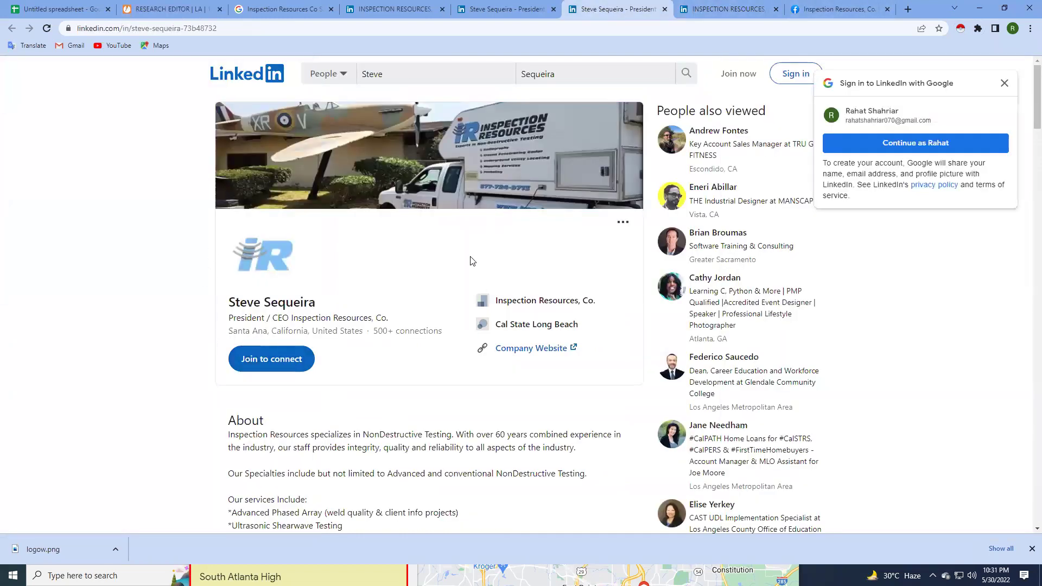
pyautogui.scroll(-3, 230, 272)
pyautogui.moveTo(230, 272); pyautogui.dragTo(348, 459)
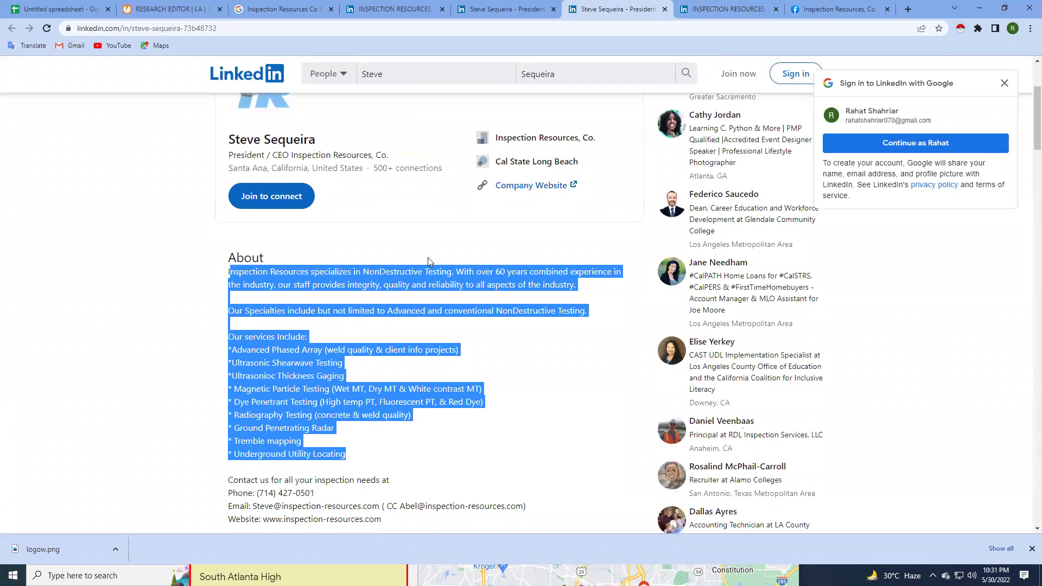
pyautogui.click(155, 4)
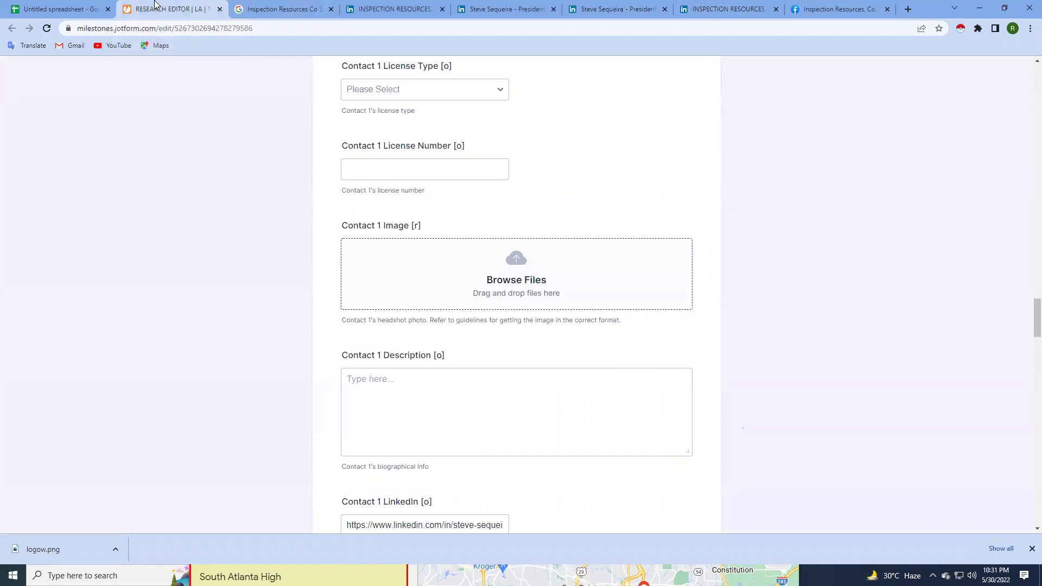
pyautogui.click(430, 388)
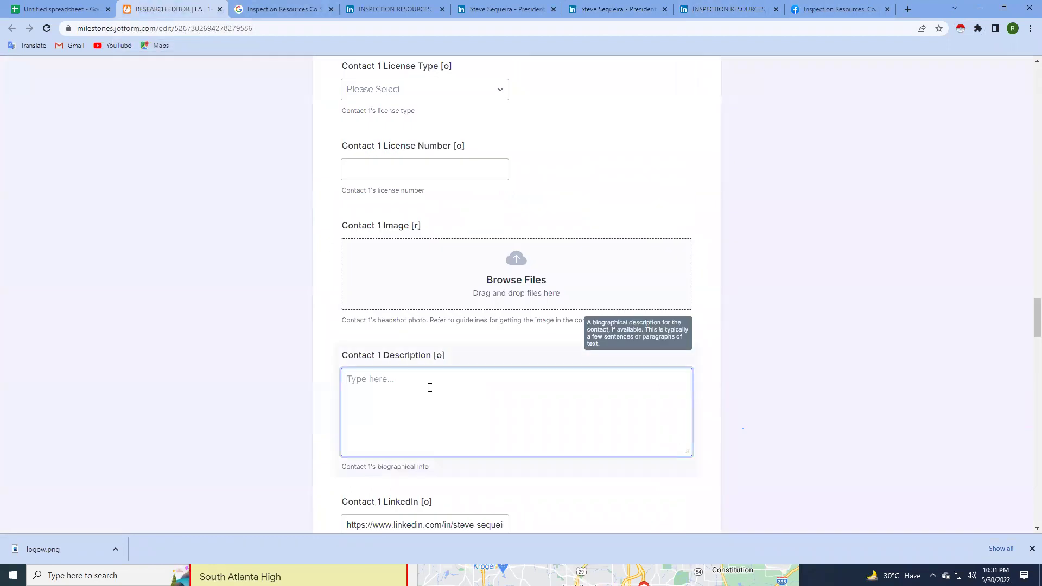
pyautogui.hotkey('ctrl', 'v')
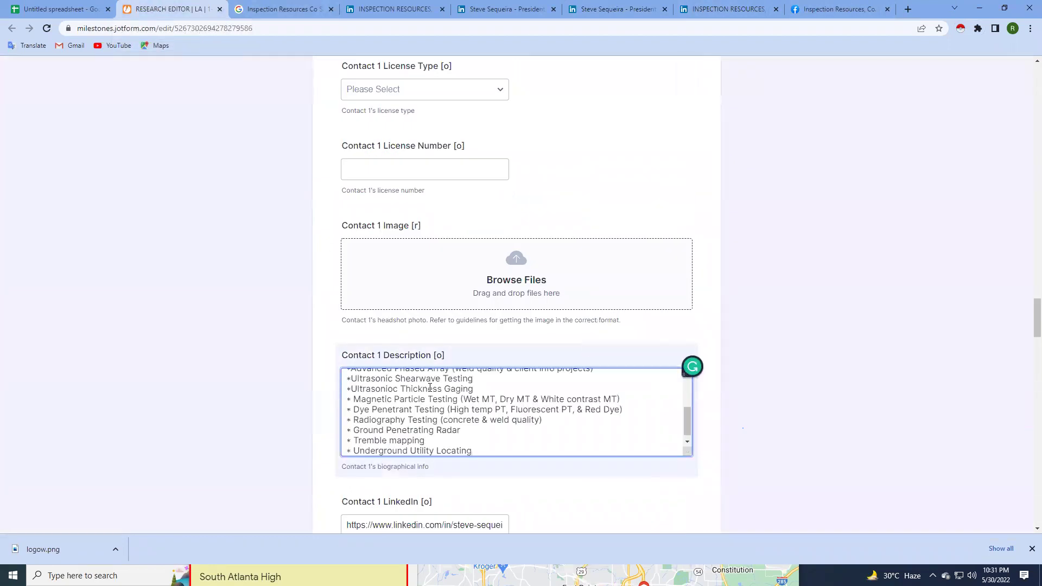
pyautogui.scroll(2, 430, 387)
pyautogui.scroll(2, 430, 387)
pyautogui.scroll(3, 394, 255)
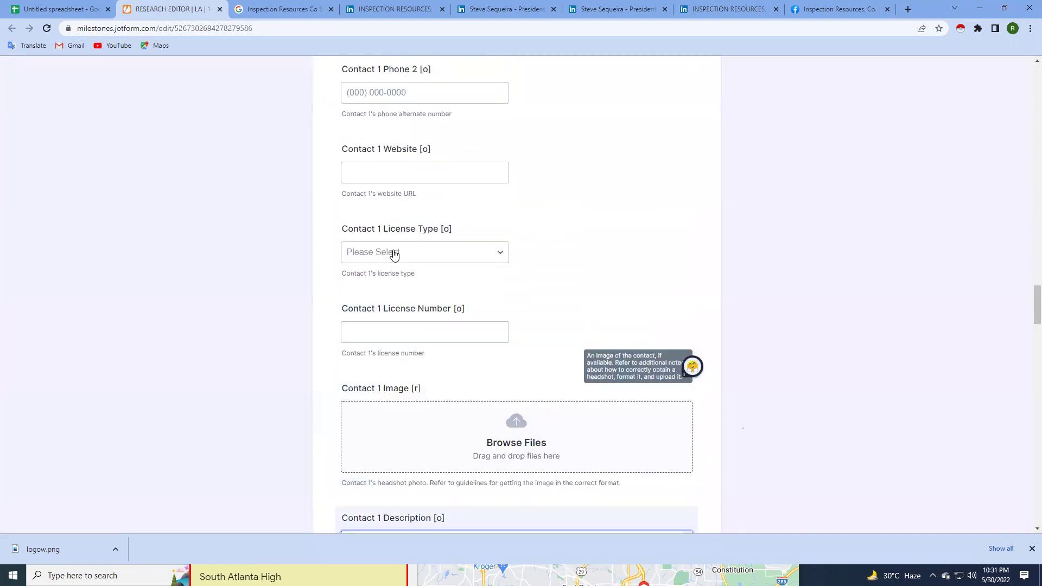
pyautogui.scroll(1, 394, 255)
pyautogui.scroll(4, 396, 239)
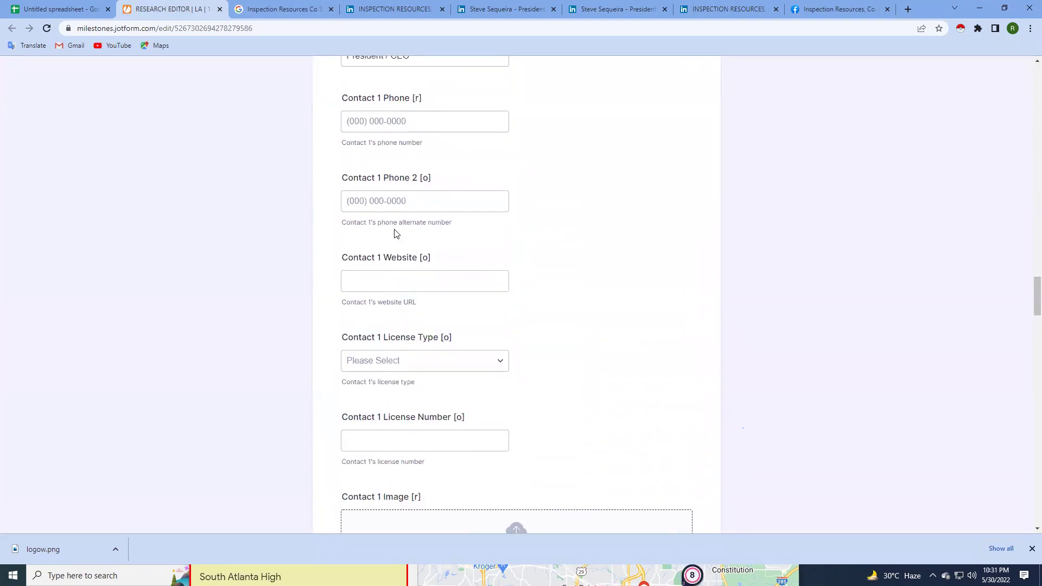
# Copy the president's email from the LinkedIn About section into Contact 1 Email.
pyautogui.click(370, 138)
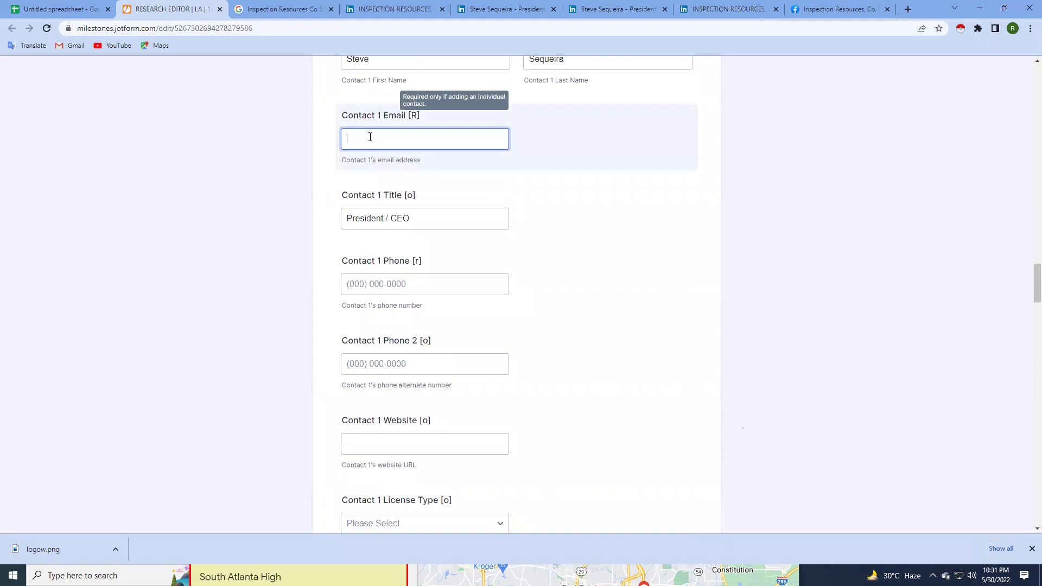
pyautogui.click(484, 8)
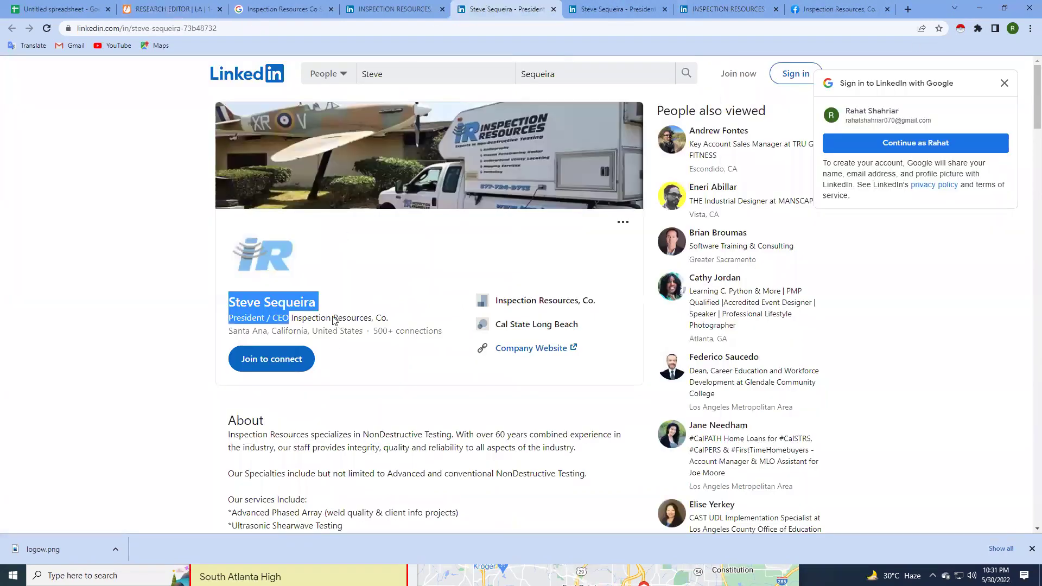
pyautogui.scroll(-2, 334, 347)
pyautogui.scroll(-3, 335, 347)
pyautogui.scroll(-4, 329, 326)
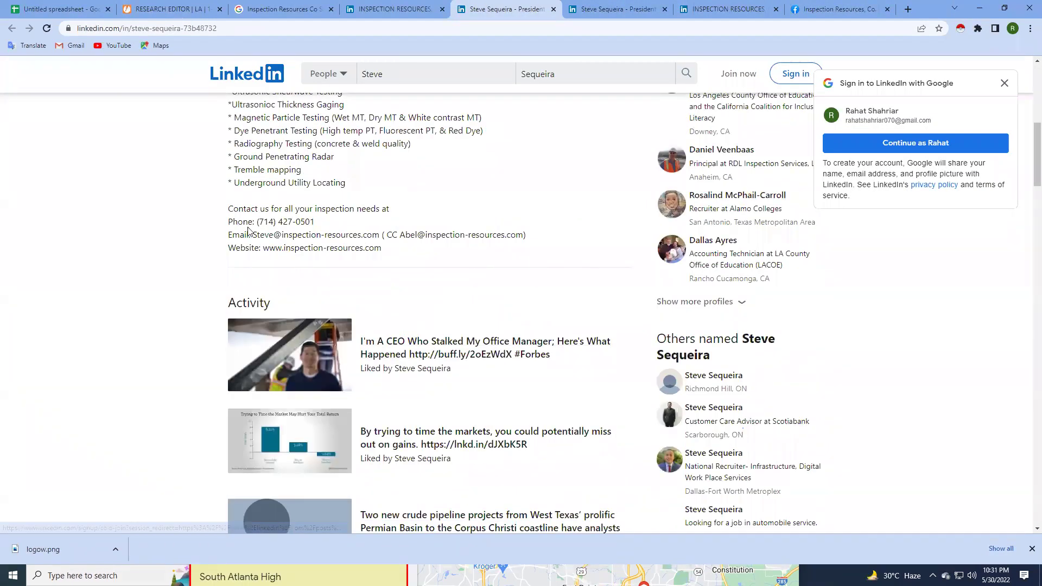
pyautogui.moveTo(253, 232); pyautogui.dragTo(382, 233)
pyautogui.hotkey('ctrl', 'c')
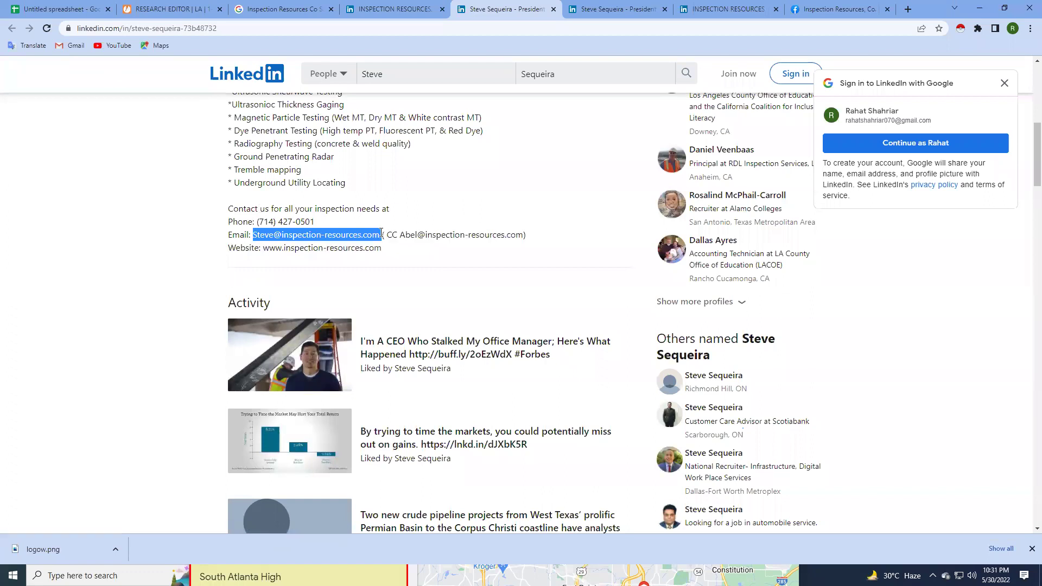
pyautogui.click(163, 8)
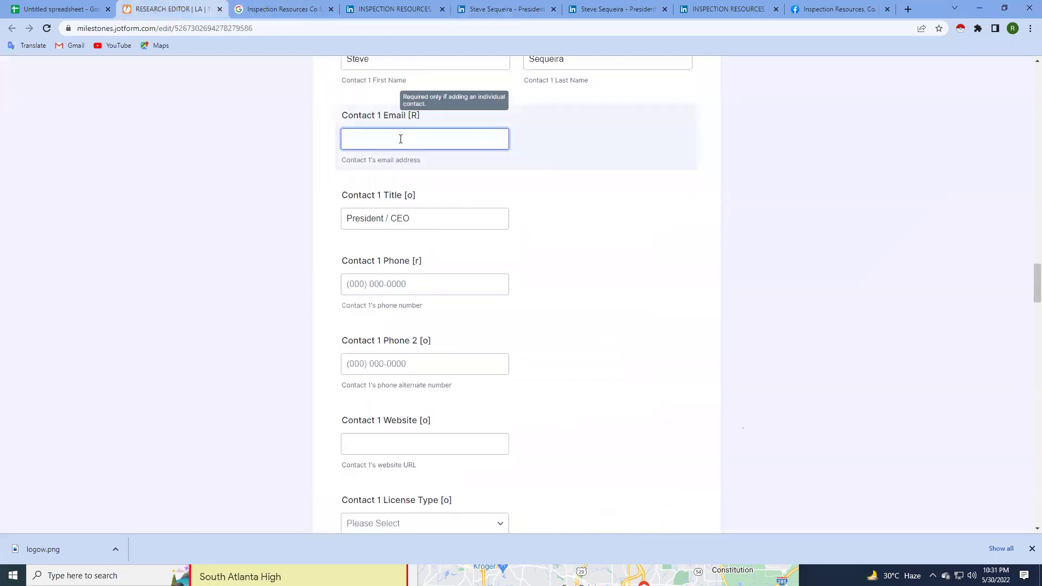
pyautogui.hotkey('ctrl', 'v')
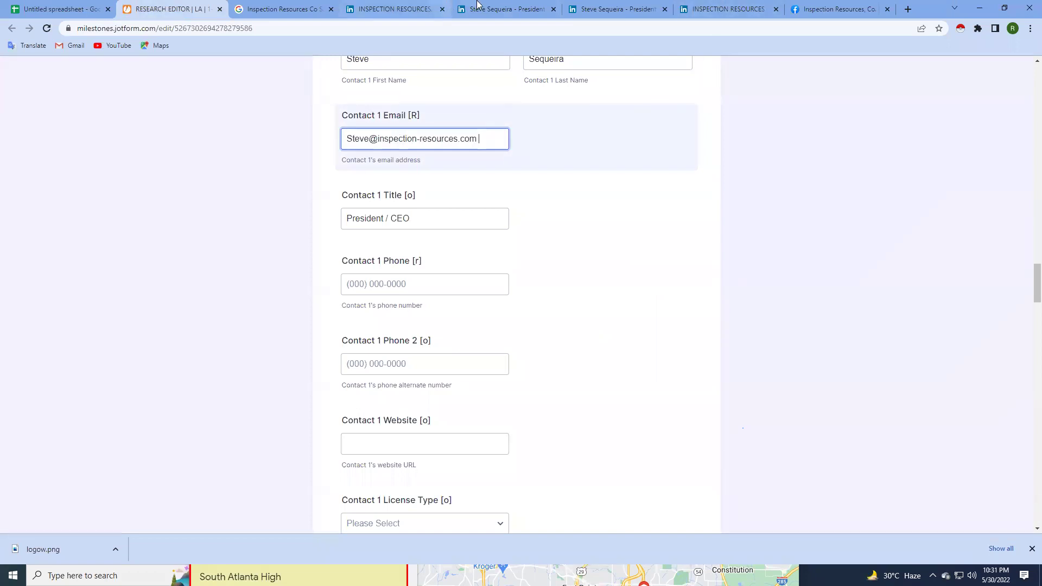
# Pick out the listed phone number and website on LinkedIn, ready to fill Contact 1 Phone.
pyautogui.click(376, 4)
pyautogui.click(524, 6)
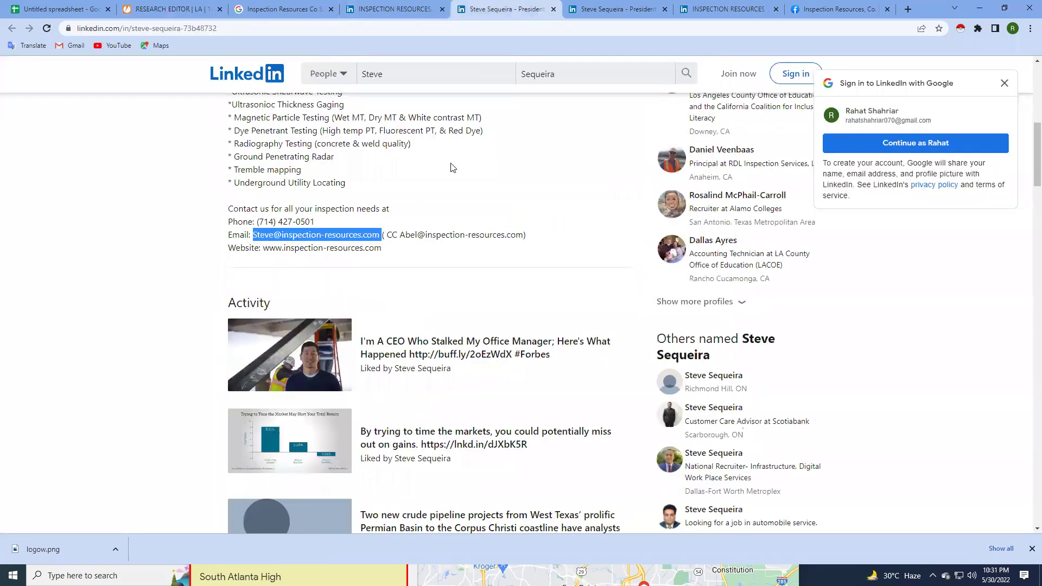
pyautogui.moveTo(258, 222); pyautogui.dragTo(315, 222)
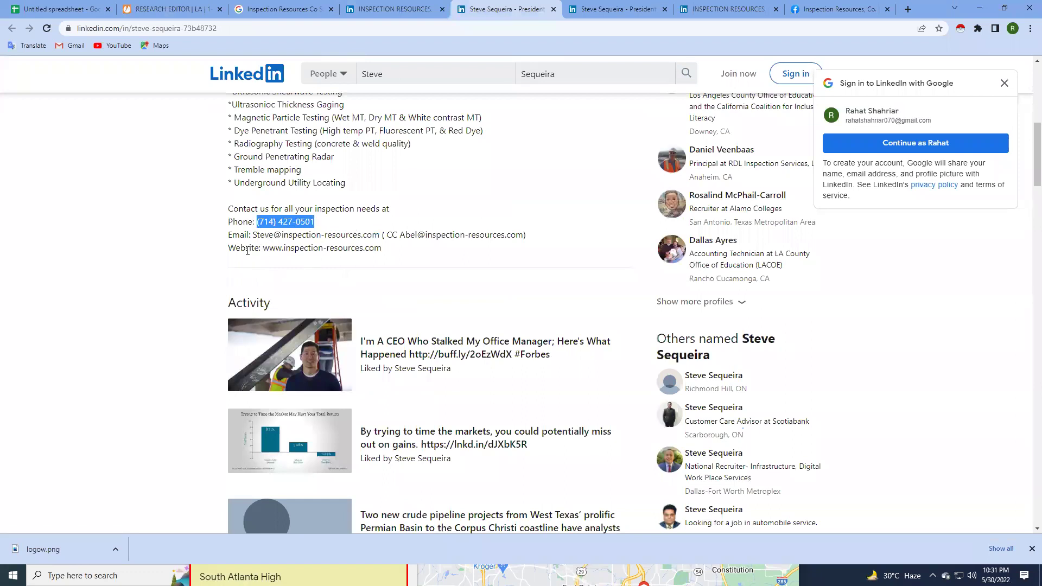
pyautogui.moveTo(264, 248); pyautogui.dragTo(382, 249)
pyautogui.click(166, 9)
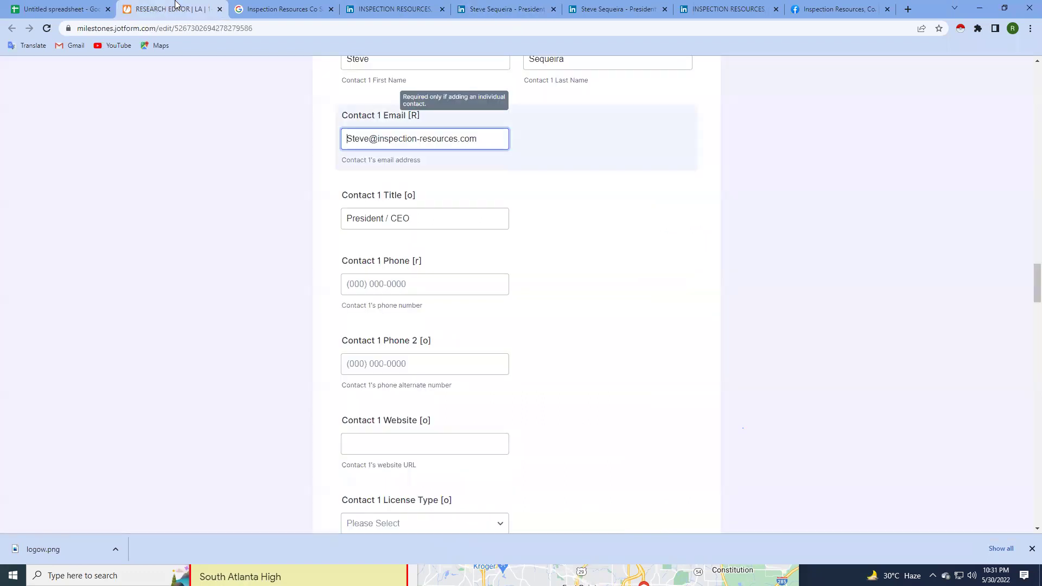
pyautogui.click(387, 285)
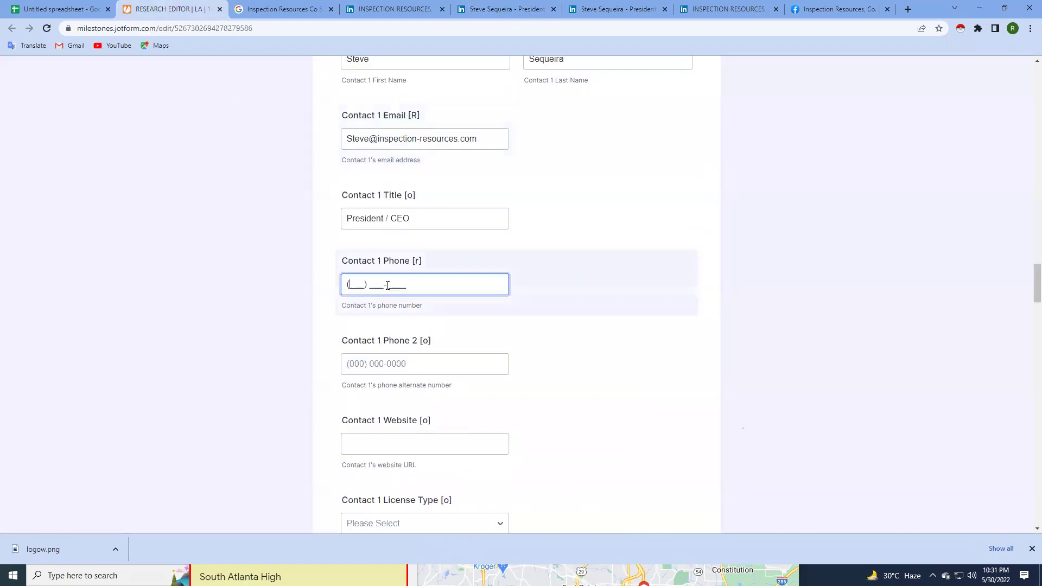
pyautogui.scroll(-3, 388, 285)
pyautogui.click(375, 286)
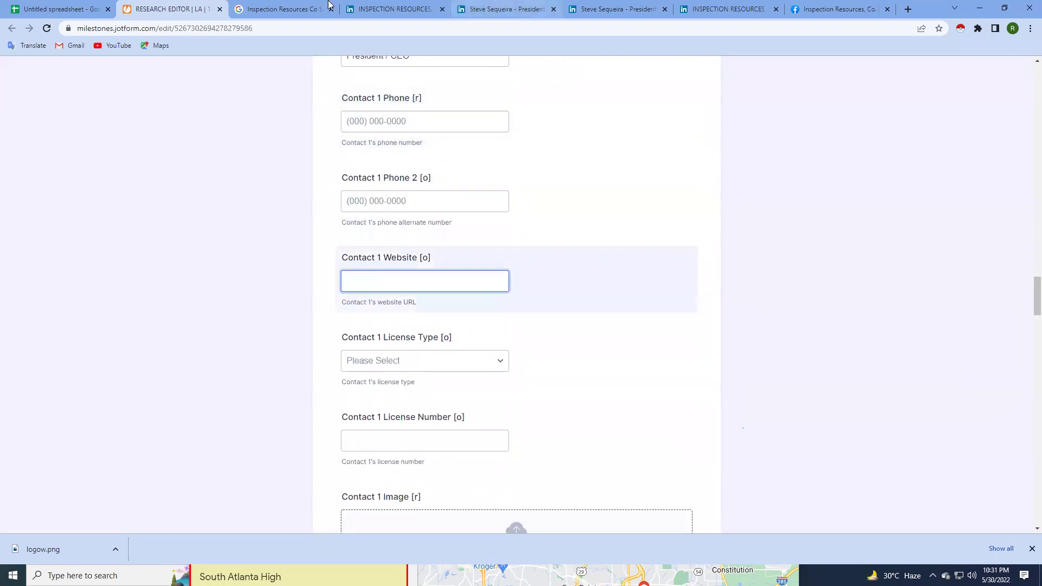
pyautogui.click(489, 8)
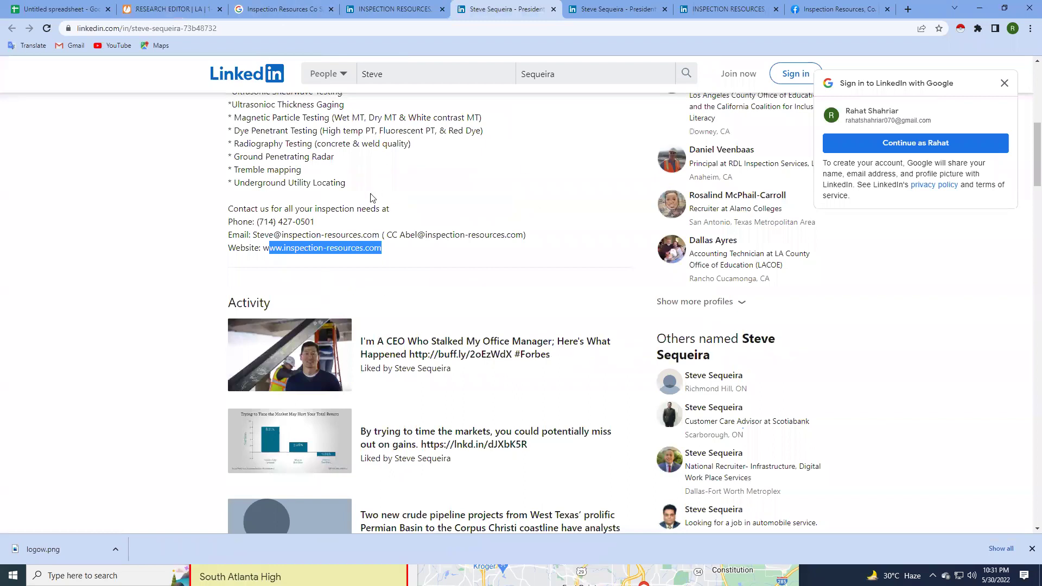
pyautogui.moveTo(228, 209); pyautogui.dragTo(385, 253)
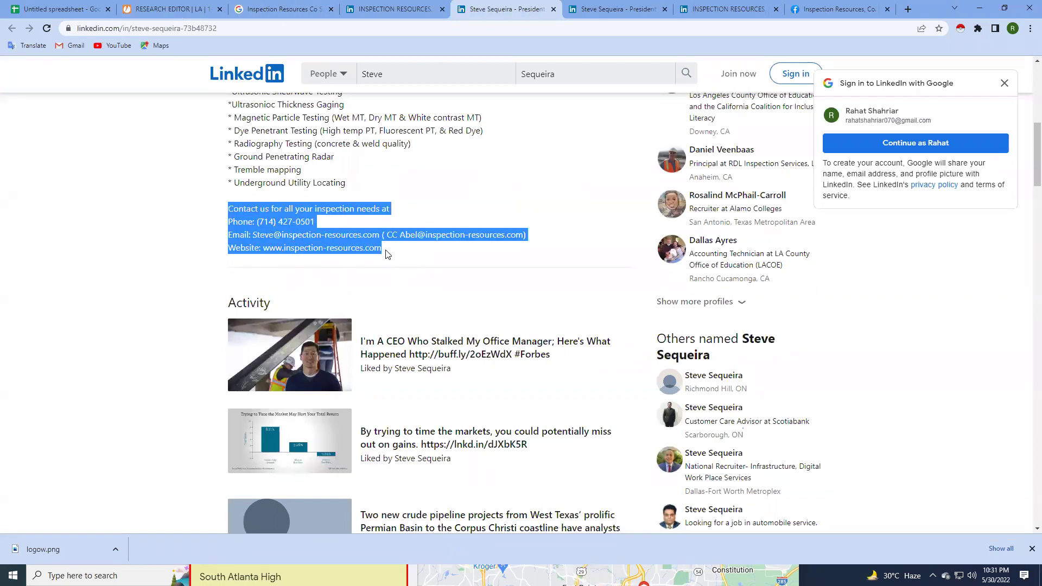
pyautogui.scroll(2, 386, 253)
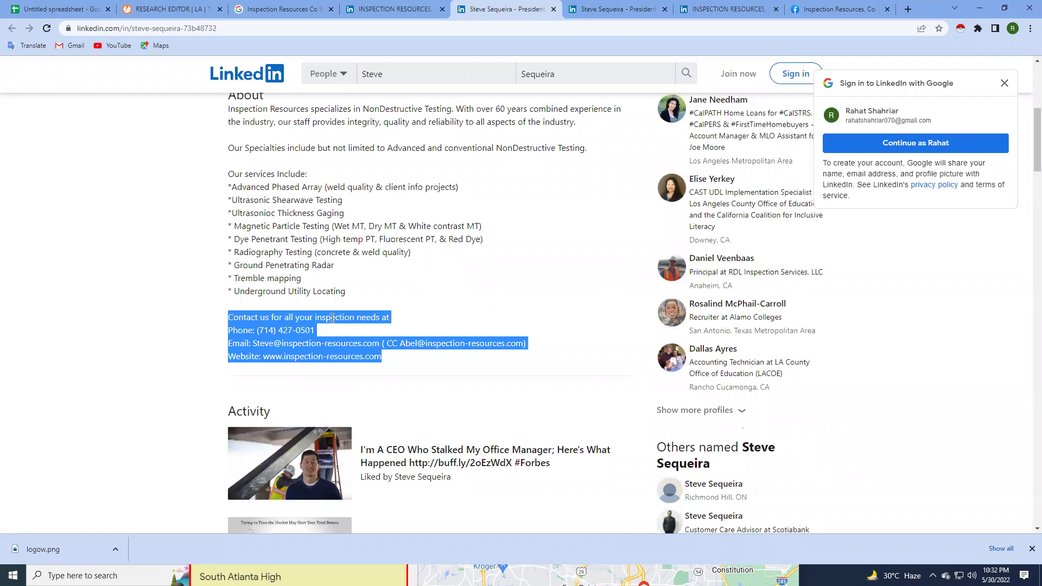
pyautogui.scroll(2, 333, 318)
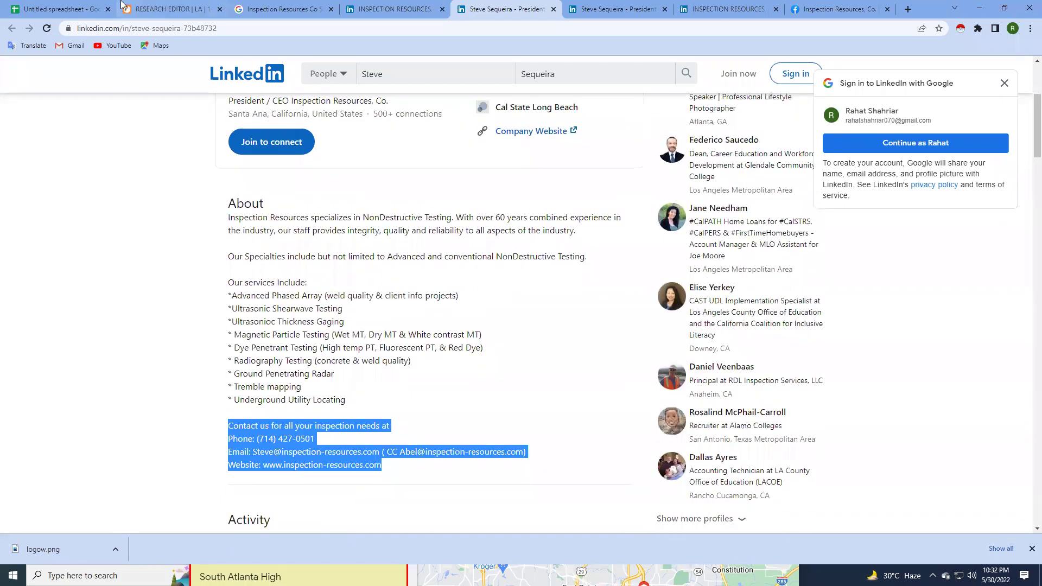
pyautogui.click(166, 8)
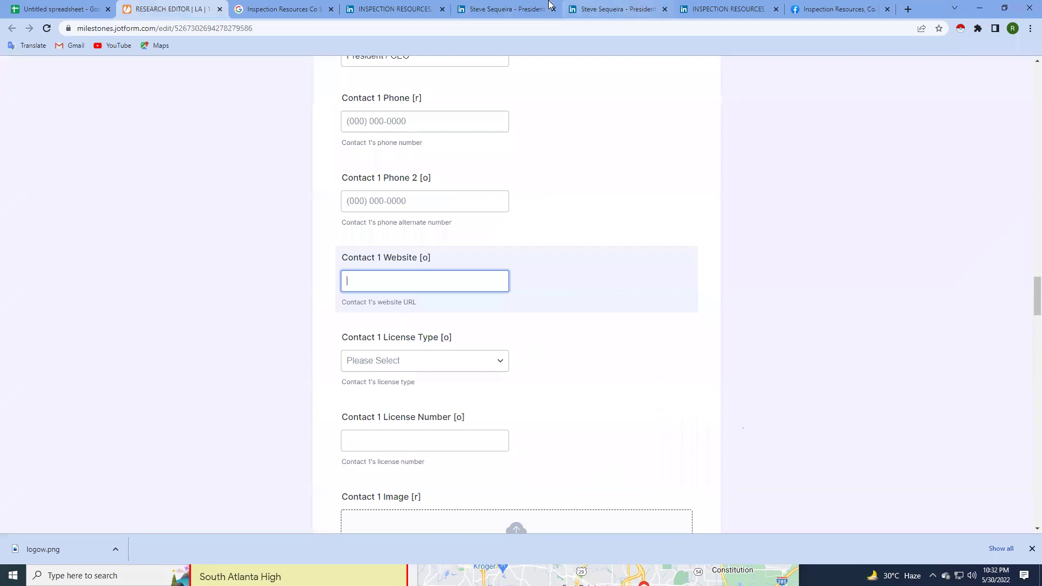
pyautogui.click(417, 6)
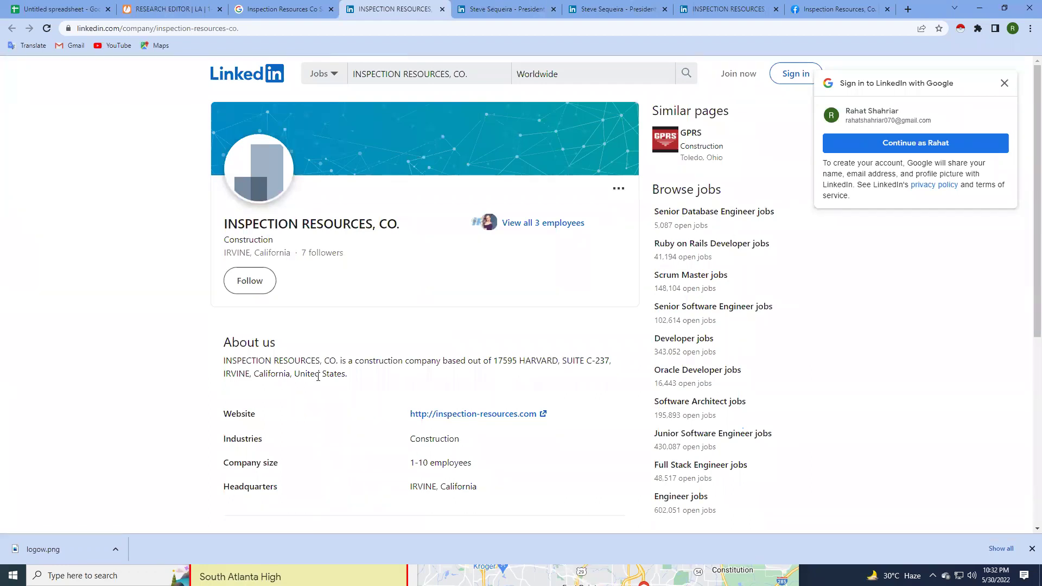
pyautogui.click(488, 11)
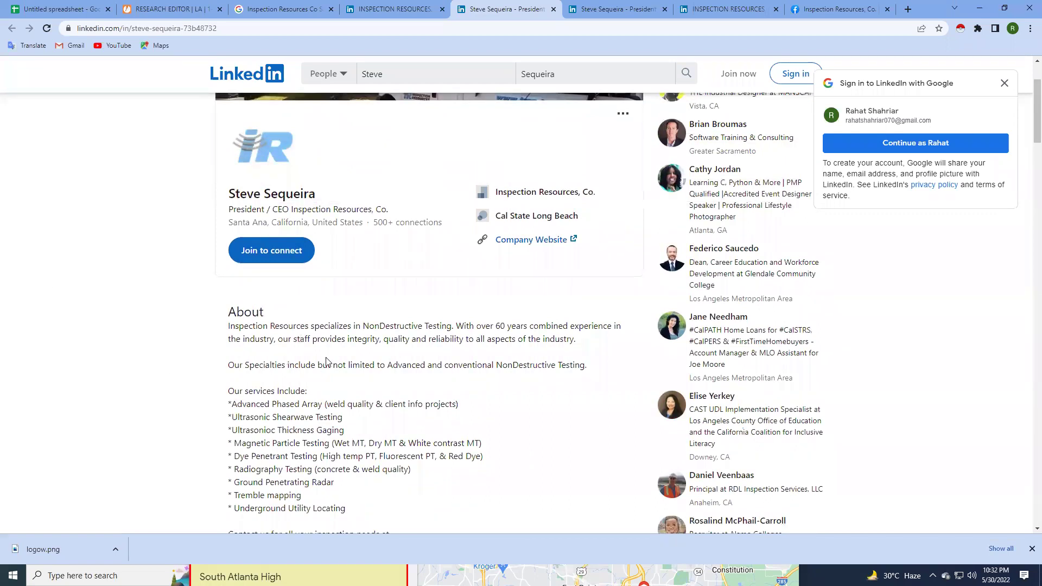
pyautogui.scroll(-3, 323, 360)
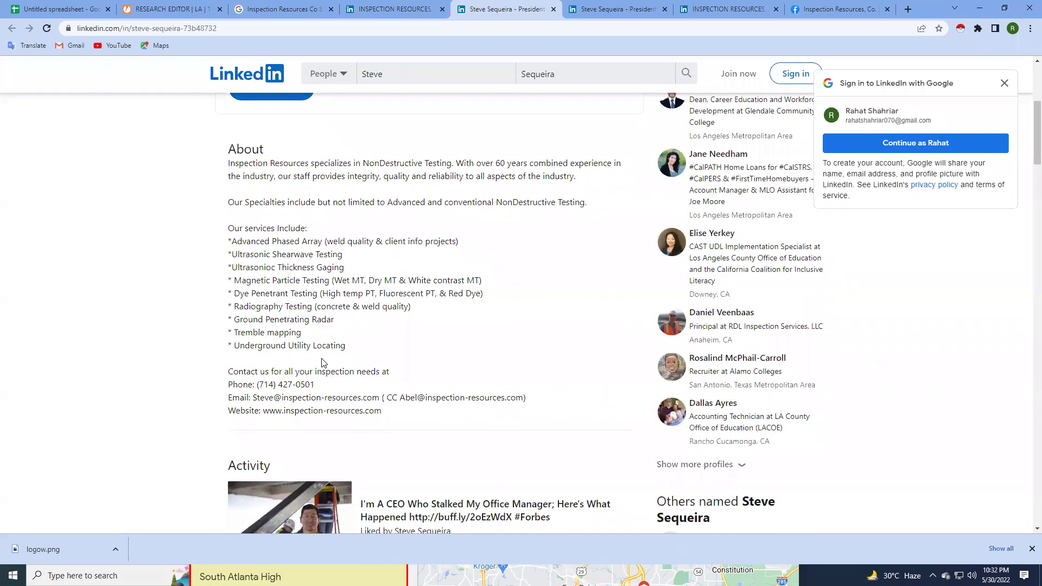
pyautogui.scroll(-3, 322, 363)
pyautogui.hotkey('ctrl', '2')
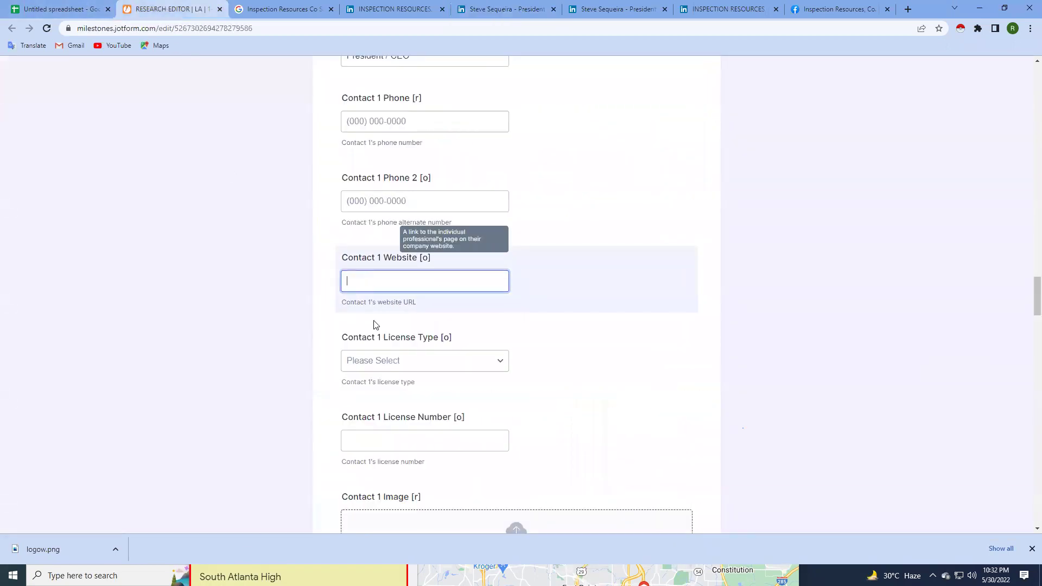
pyautogui.scroll(4, 443, 260)
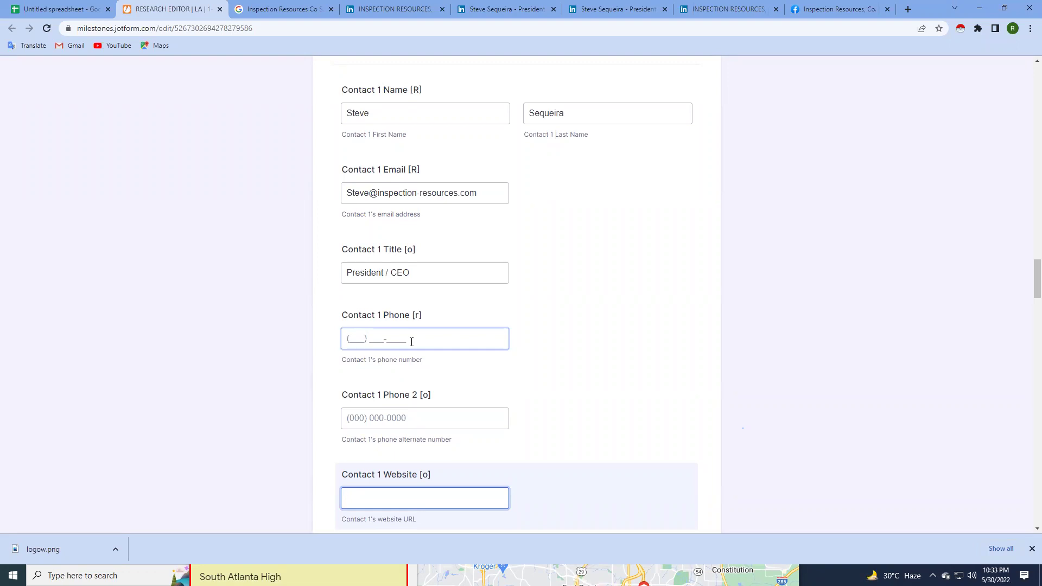
pyautogui.click(274, 9)
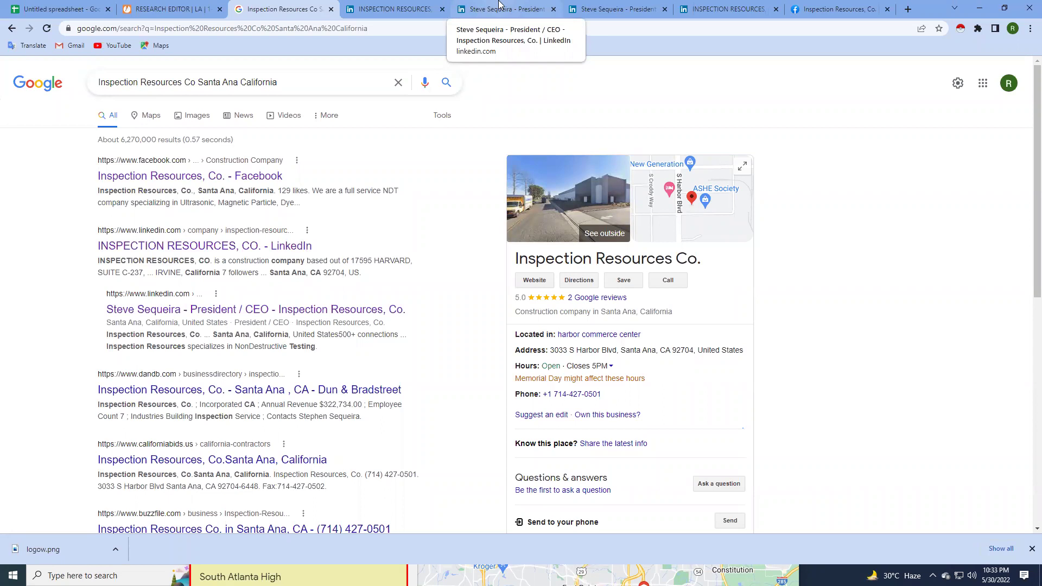
pyautogui.click(140, 7)
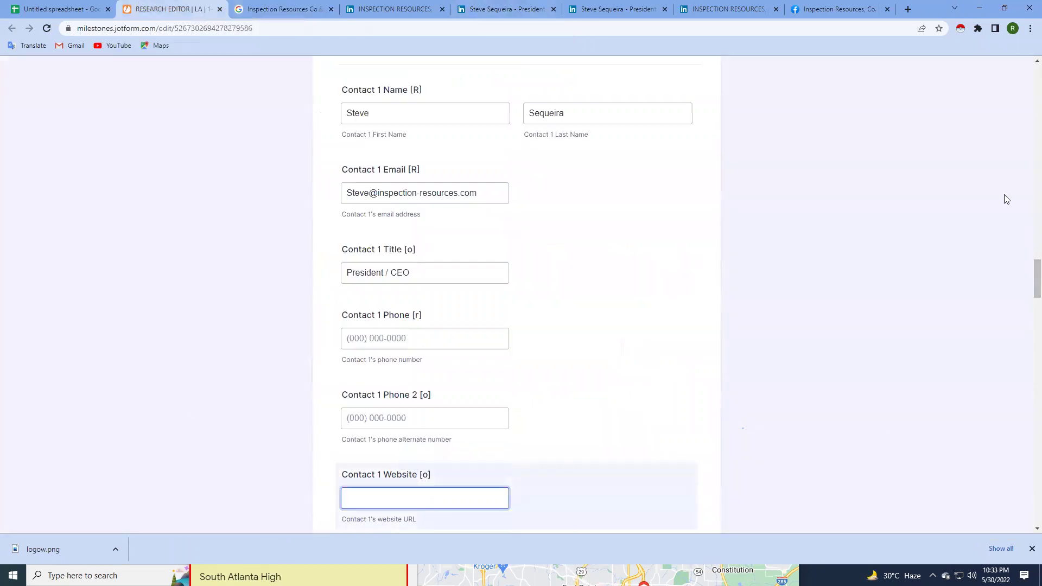
pyautogui.moveTo(1031, 279)
pyautogui.mouseDown()
pyautogui.moveTo(1028, 85)
pyautogui.moveTo(1036, 505)
pyautogui.mouseUp()
pyautogui.click(380, 147)
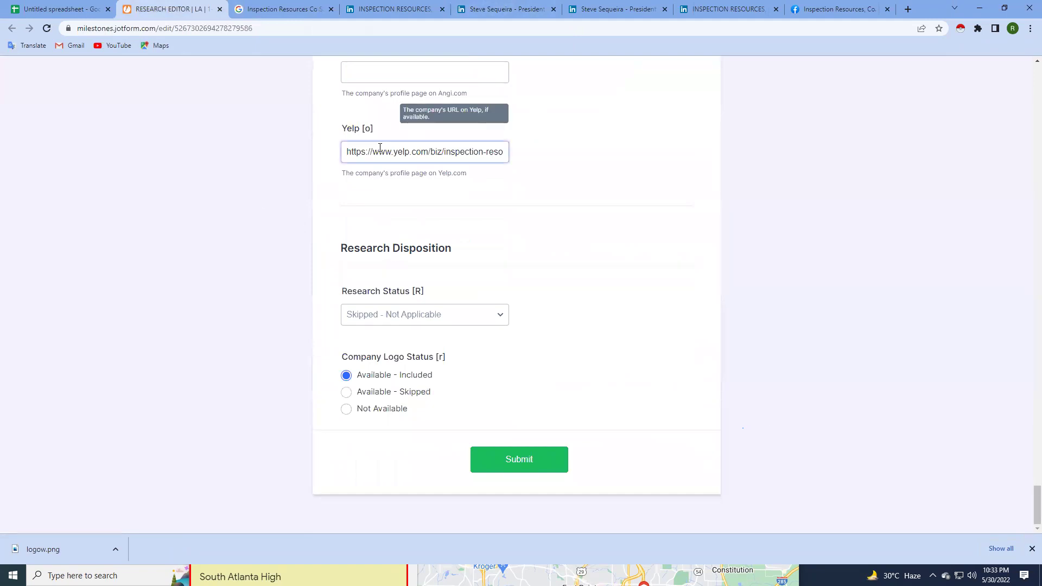
pyautogui.click(353, 146)
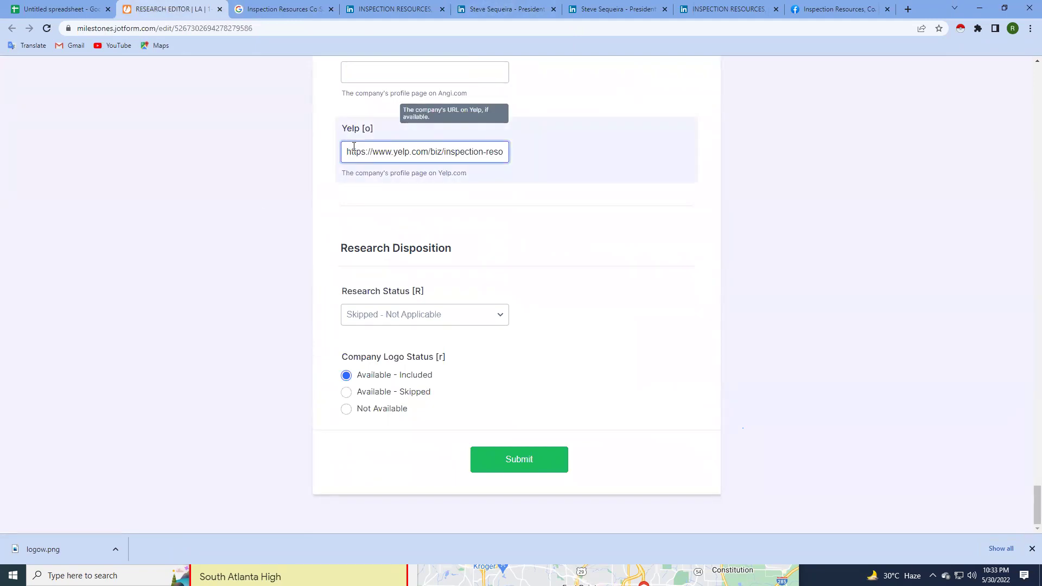
pyautogui.click(475, 317)
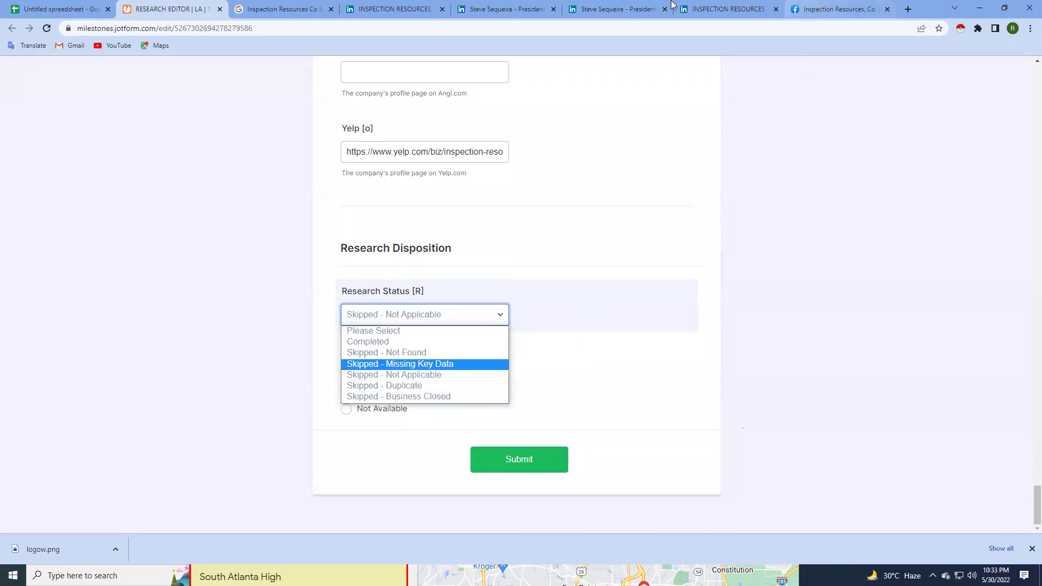
pyautogui.click(269, 10)
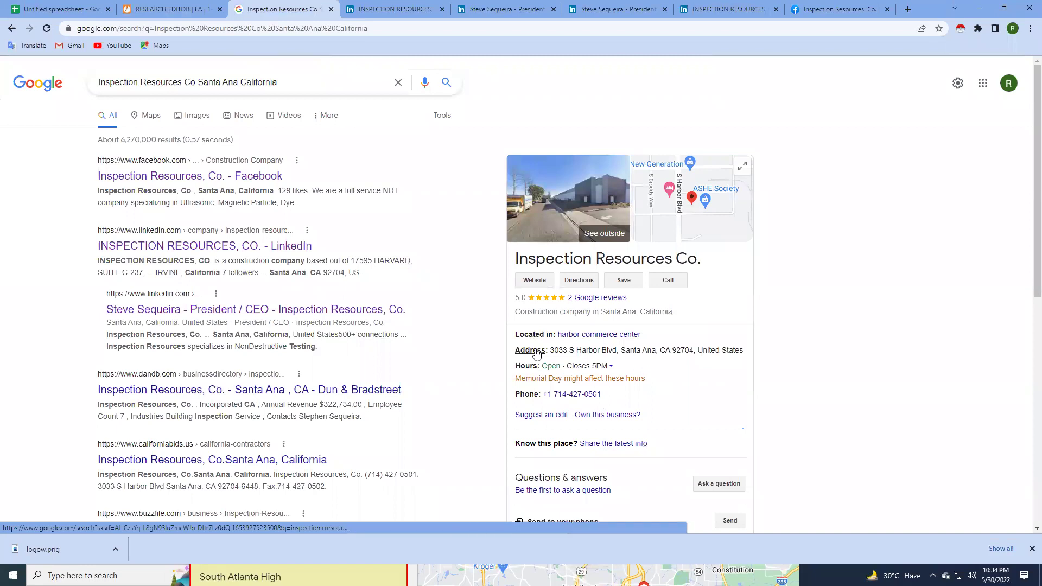
pyautogui.click(163, 8)
pyautogui.click(485, 318)
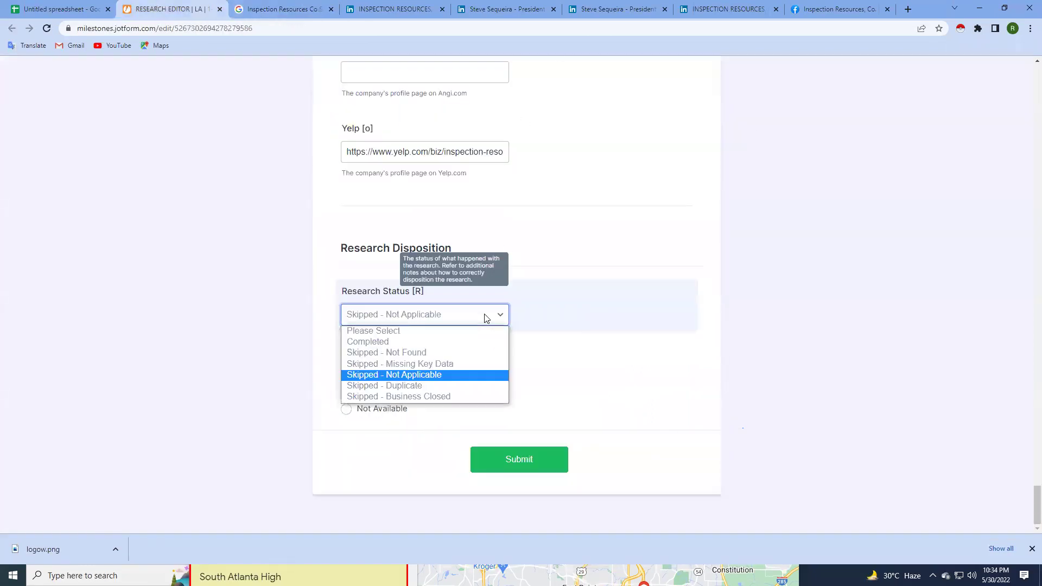
pyautogui.click(111, 264)
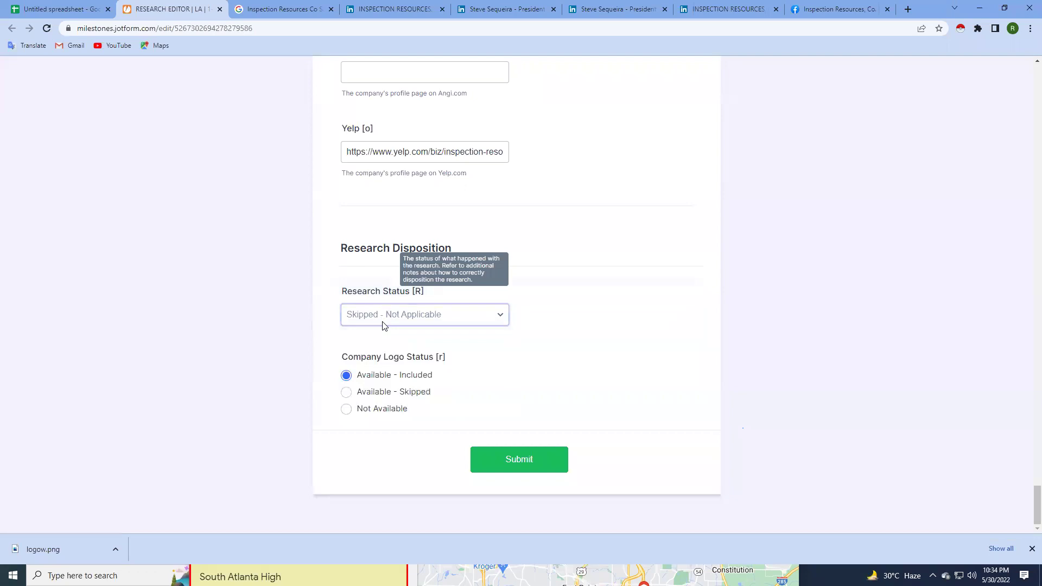
pyautogui.click(416, 315)
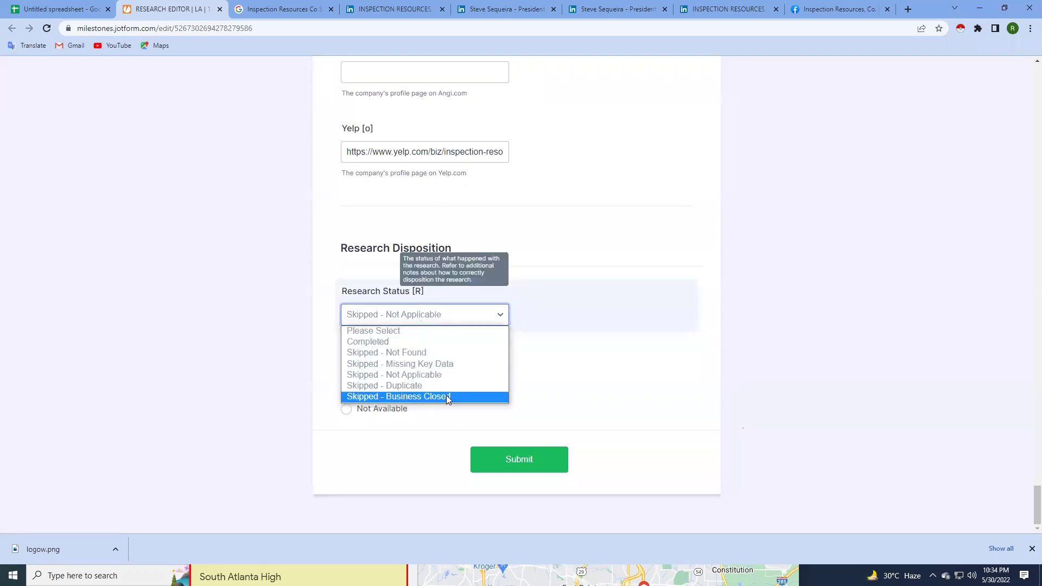
pyautogui.click(204, 366)
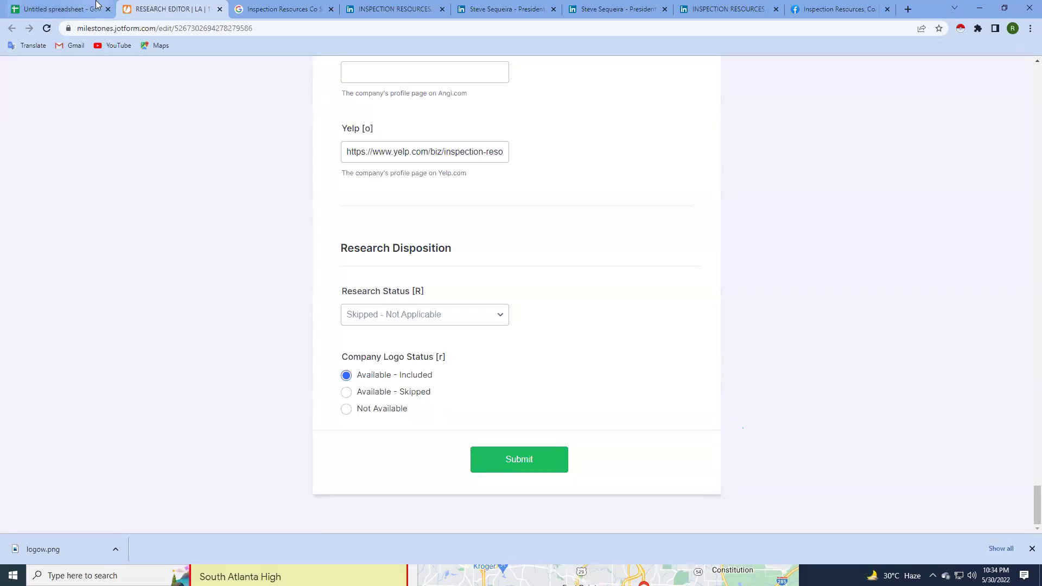
# Review the company rows and show the Edit Submission link for City of Baldwin Park Building Div in H3.
pyautogui.click(82, 9)
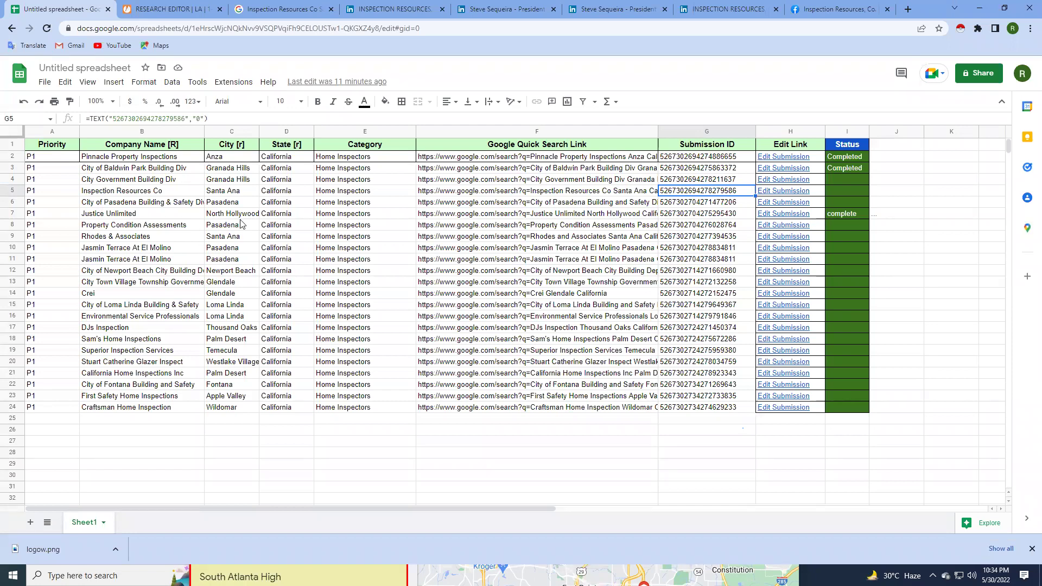
pyautogui.click(132, 182)
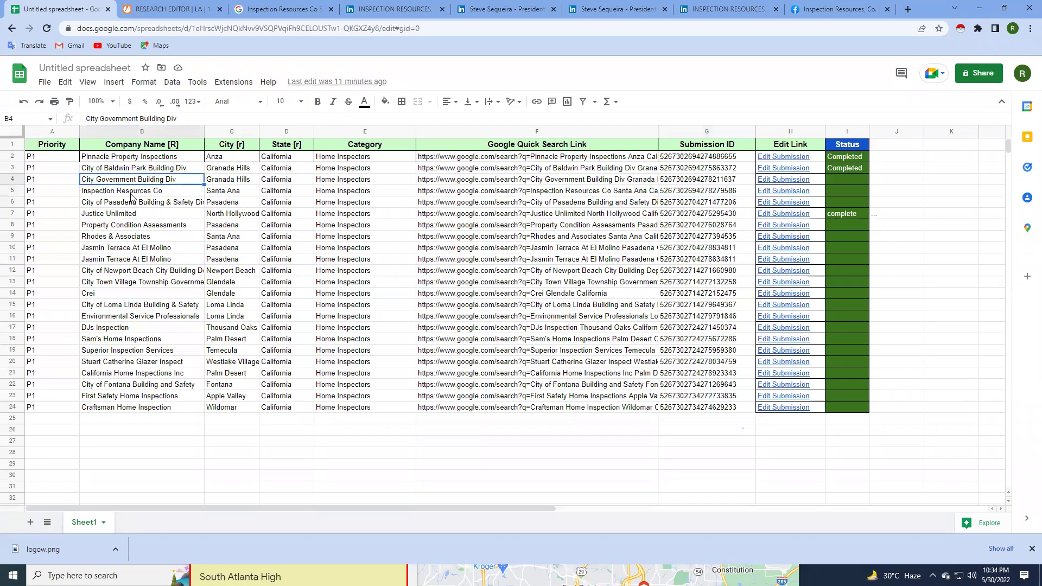
pyautogui.click(126, 215)
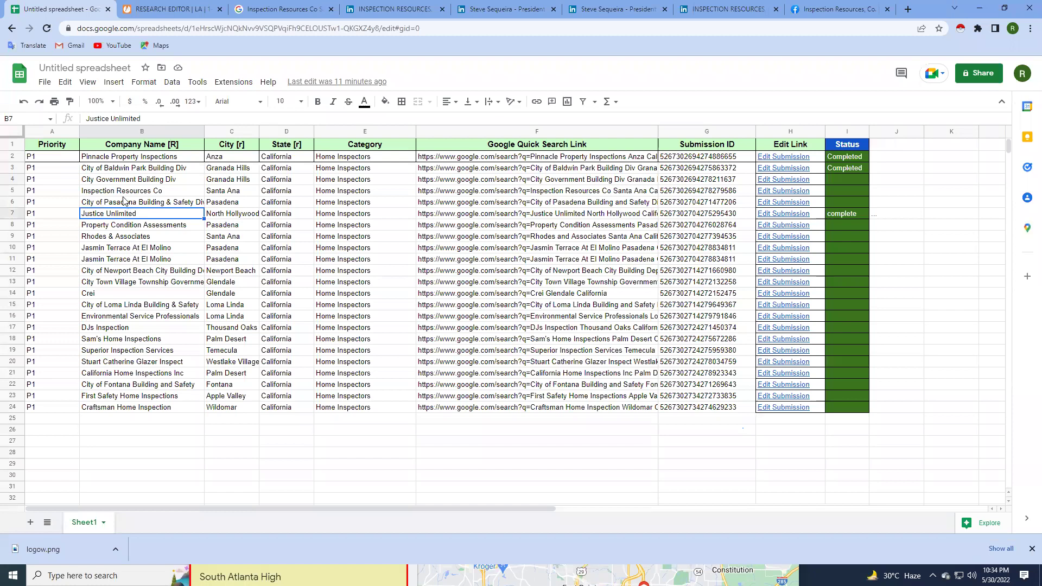
pyautogui.click(115, 183)
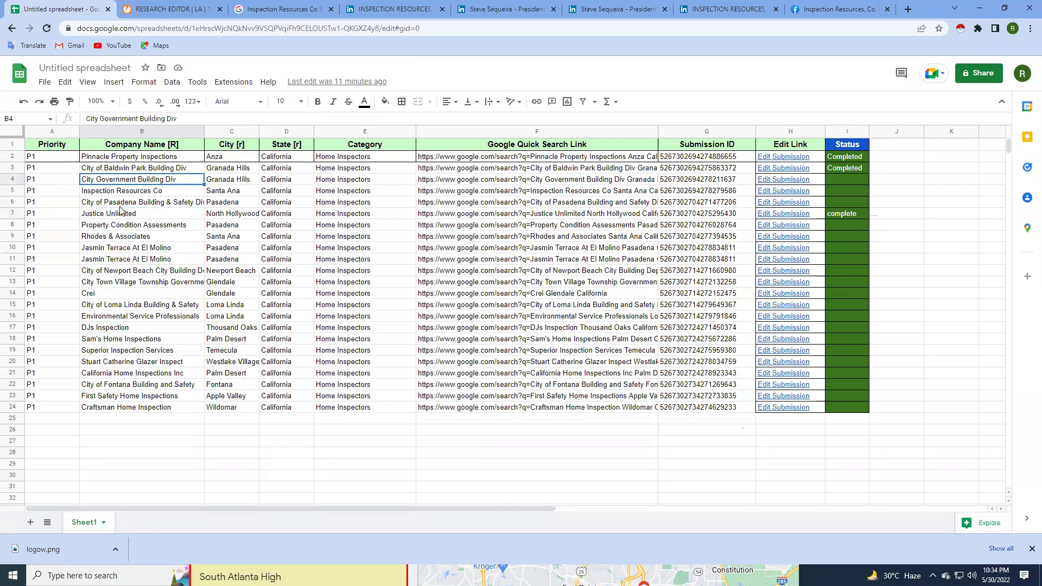
pyautogui.click(120, 204)
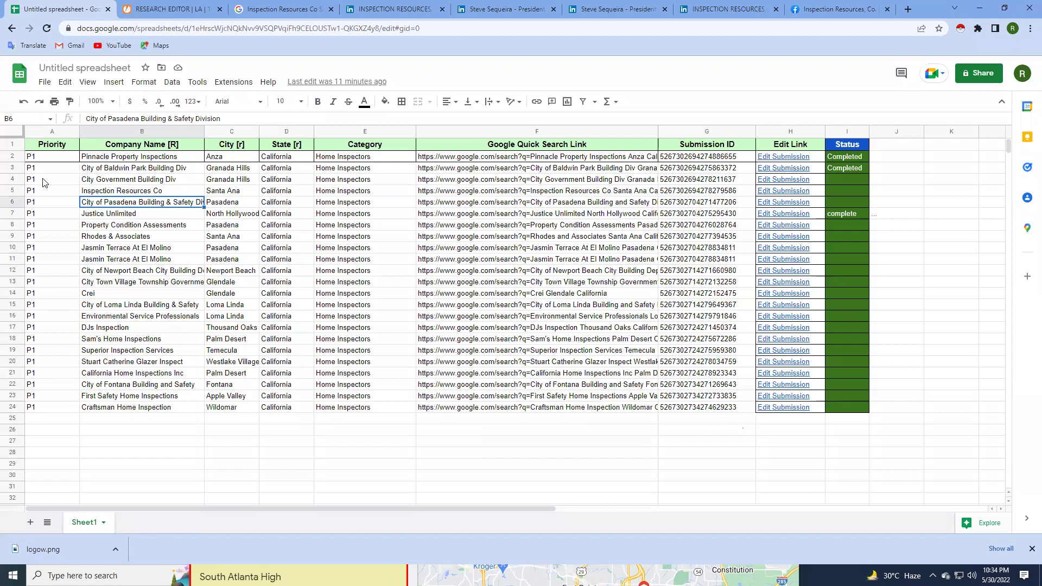
pyautogui.click(115, 170)
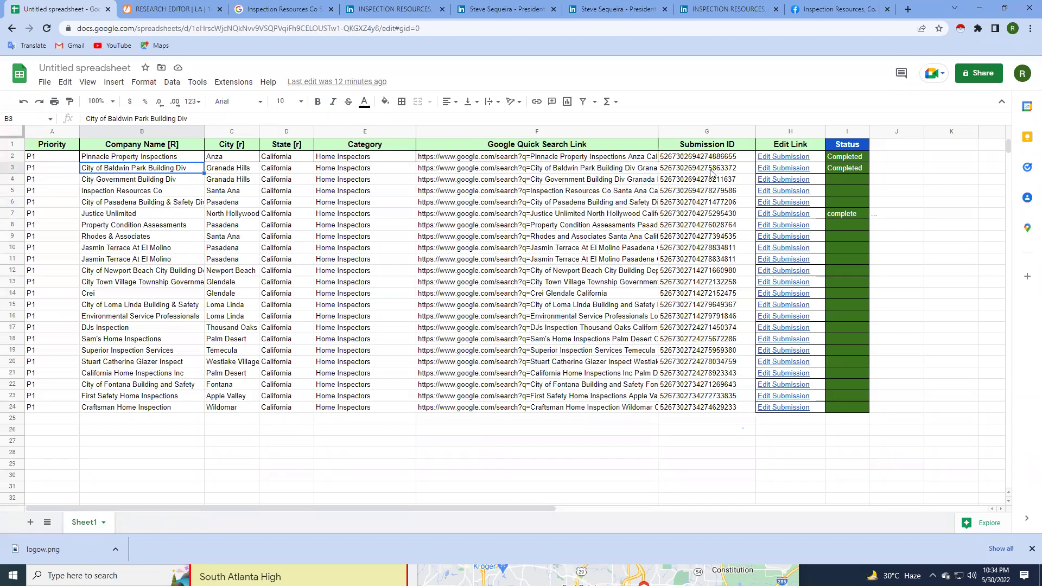
pyautogui.click(775, 170)
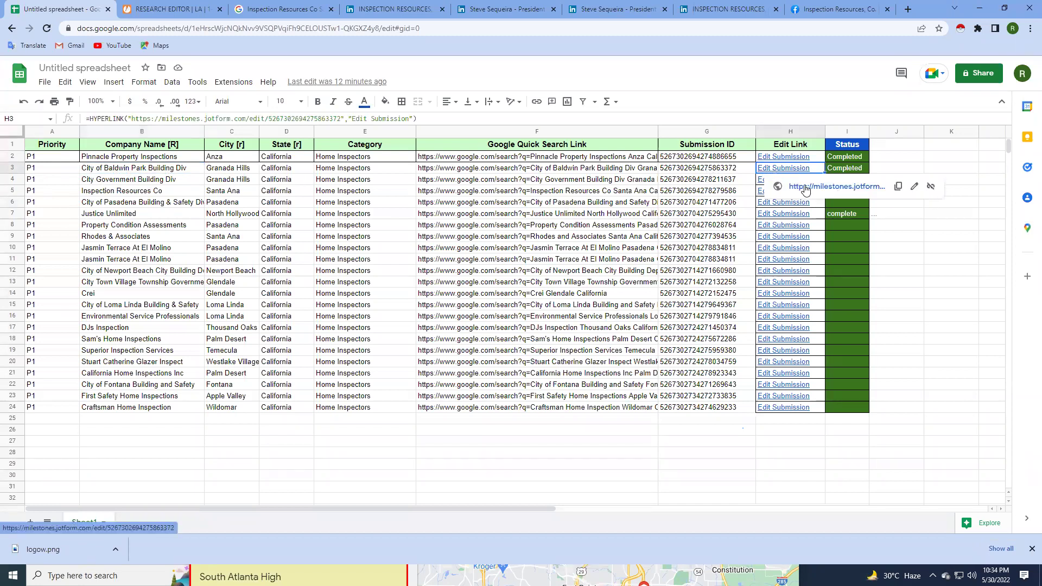
# Open the Baldwin Park submission in Jotform and close the previous company's leftover tabs.
pyautogui.click(805, 187)
pyautogui.click(295, 10)
pyautogui.click(295, 10)
pyautogui.click(295, 10)
pyautogui.click(296, 10)
pyautogui.click(295, 10)
pyautogui.click(295, 10)
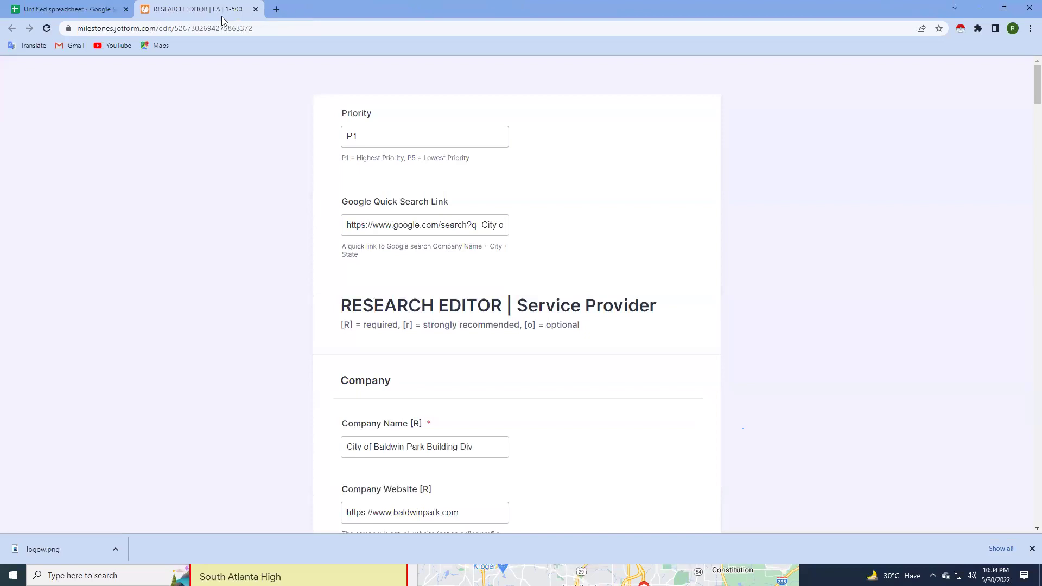
# Run the Quick Search Link on Google, open baldwinpark.com in a new tab, then return to the tracker.
pyautogui.moveTo(346, 223); pyautogui.dragTo(552, 232)
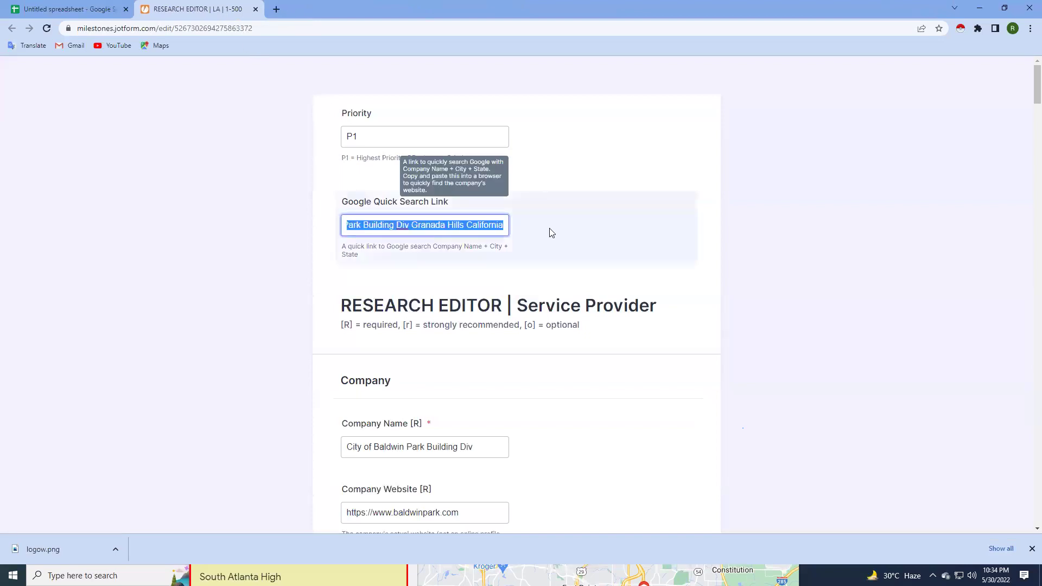
pyautogui.click(278, 9)
pyautogui.write('https://www.google.com/search?q=City of Baldwin Park Building Div Granada Hills California')
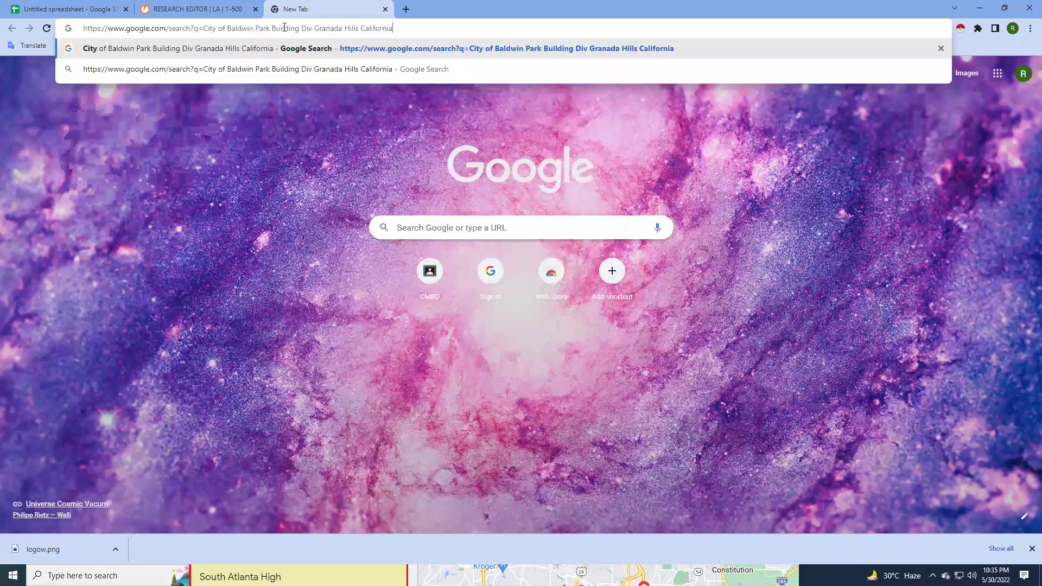
pyautogui.press('Return')
pyautogui.rightClick(535, 288)
pyautogui.click(534, 289)
pyautogui.click(455, 8)
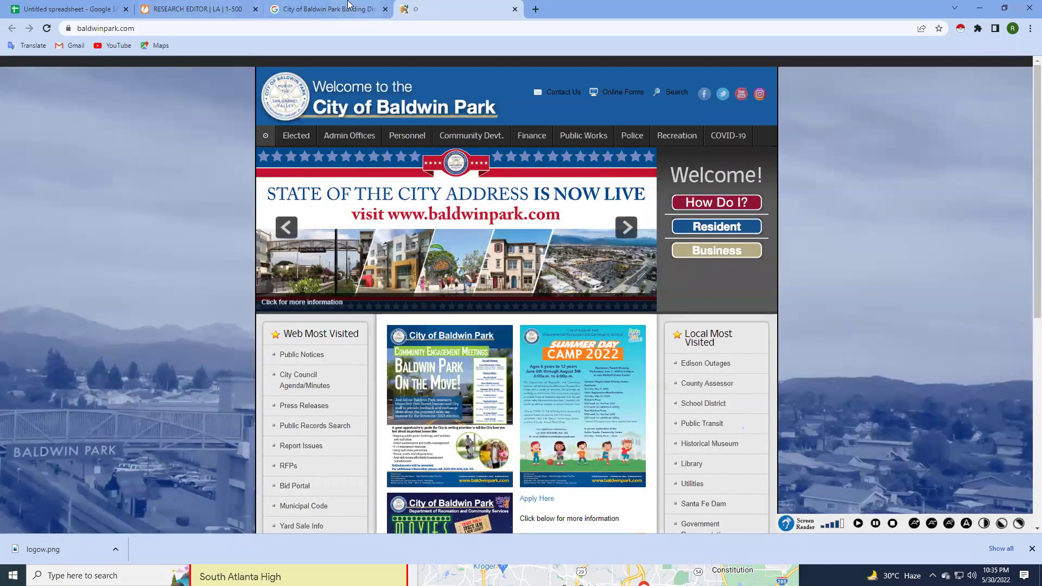
pyautogui.click(176, 6)
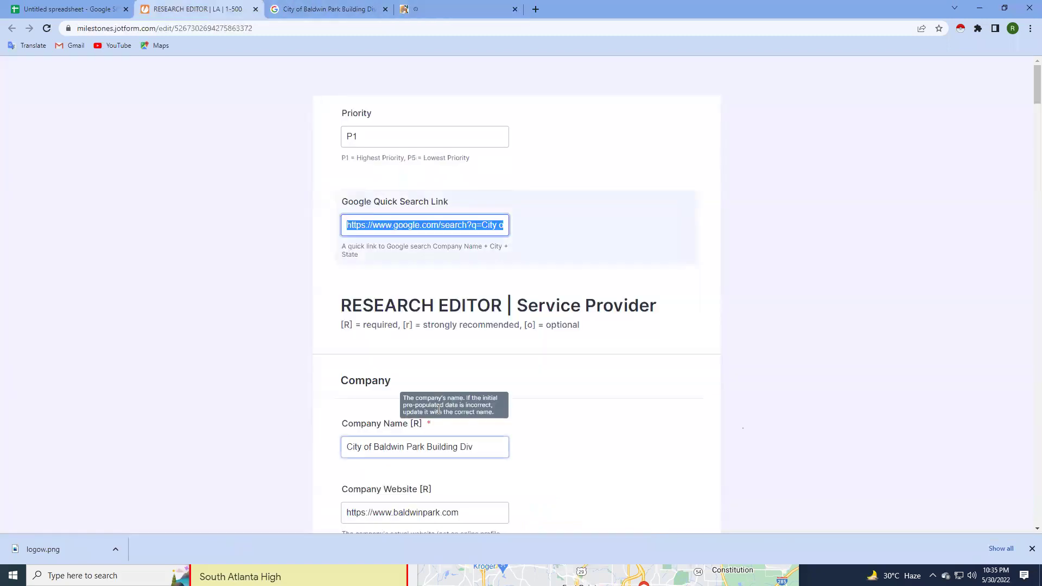
pyautogui.click(65, 6)
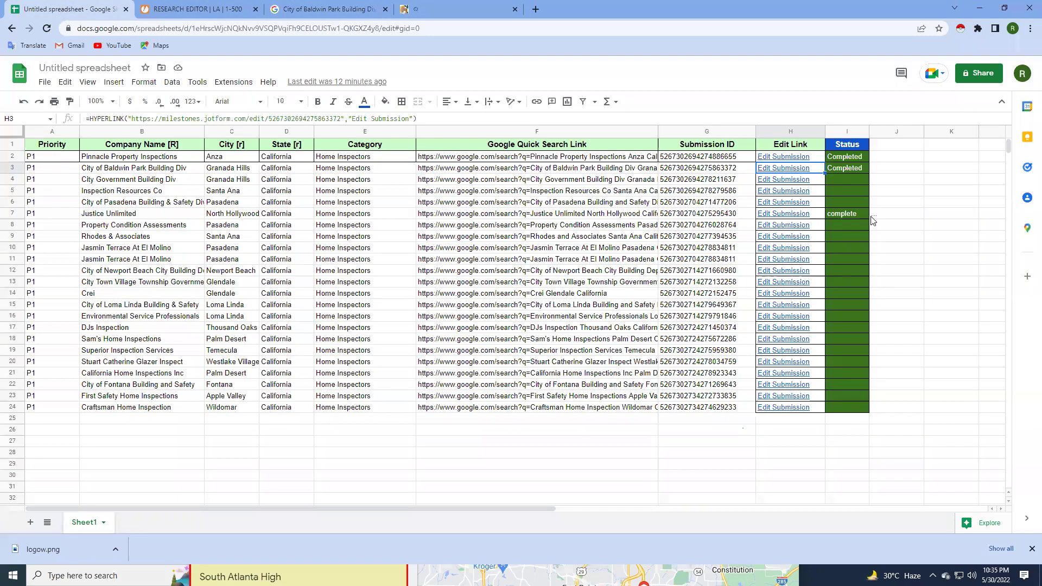
# Open the City Government Building Div submission from H4 and run its Google quick search.
pyautogui.click(796, 179)
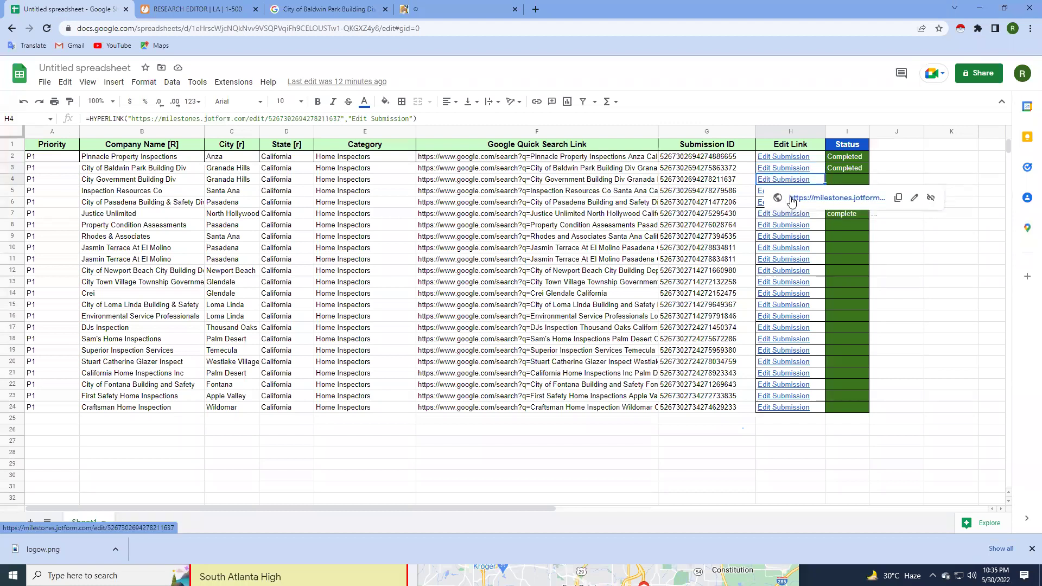
pyautogui.click(791, 198)
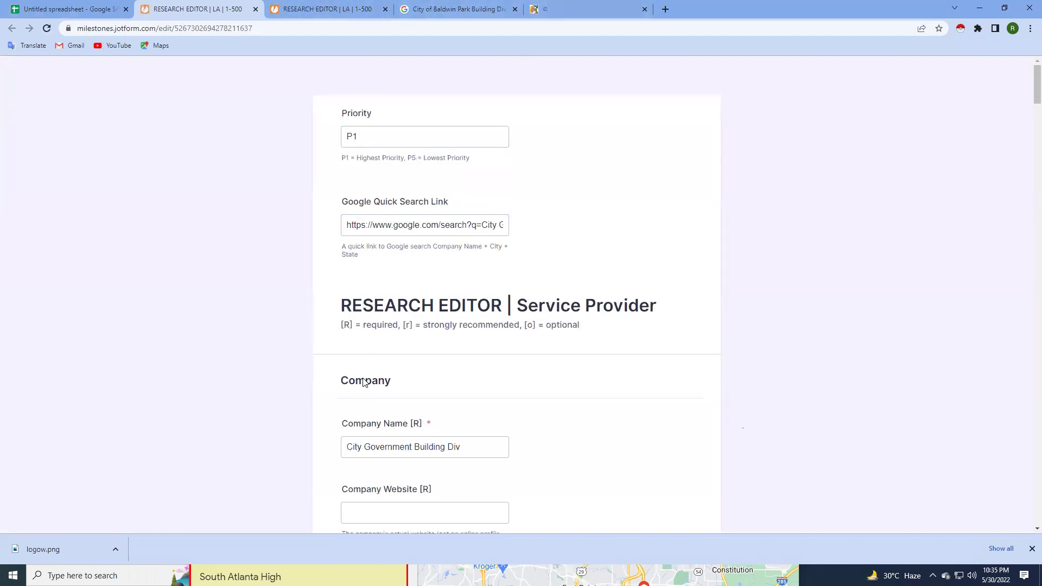
pyautogui.click(348, 227)
pyautogui.moveTo(347, 227); pyautogui.dragTo(585, 234)
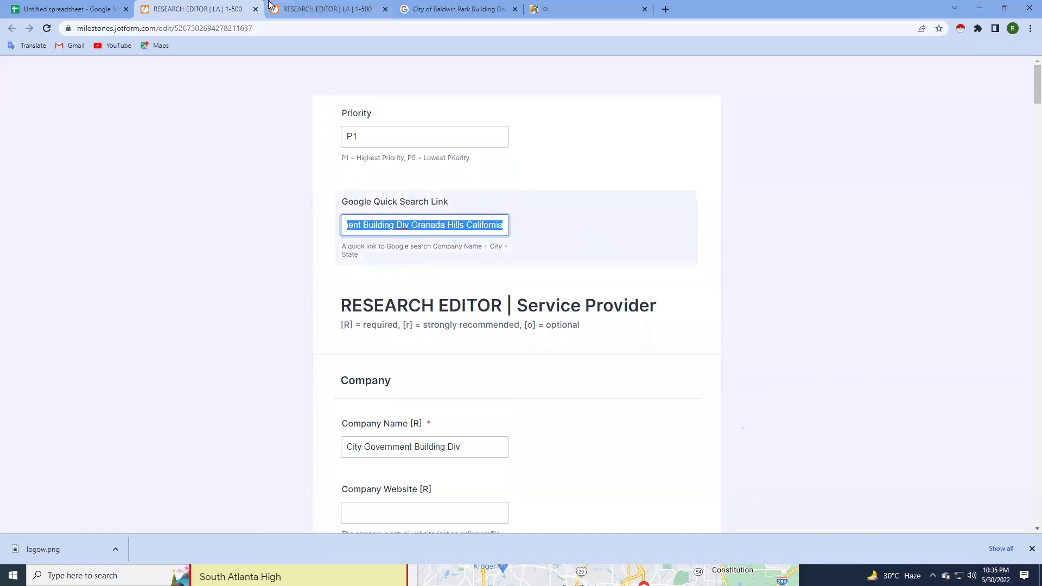
pyautogui.click(665, 9)
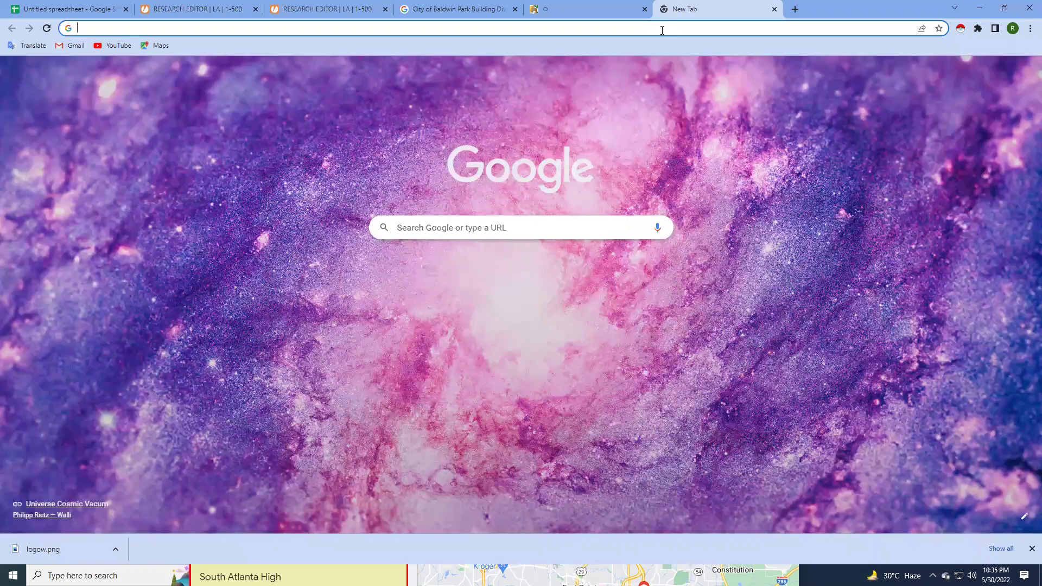
pyautogui.hotkey('ctrl', 'v')
pyautogui.press('Return')
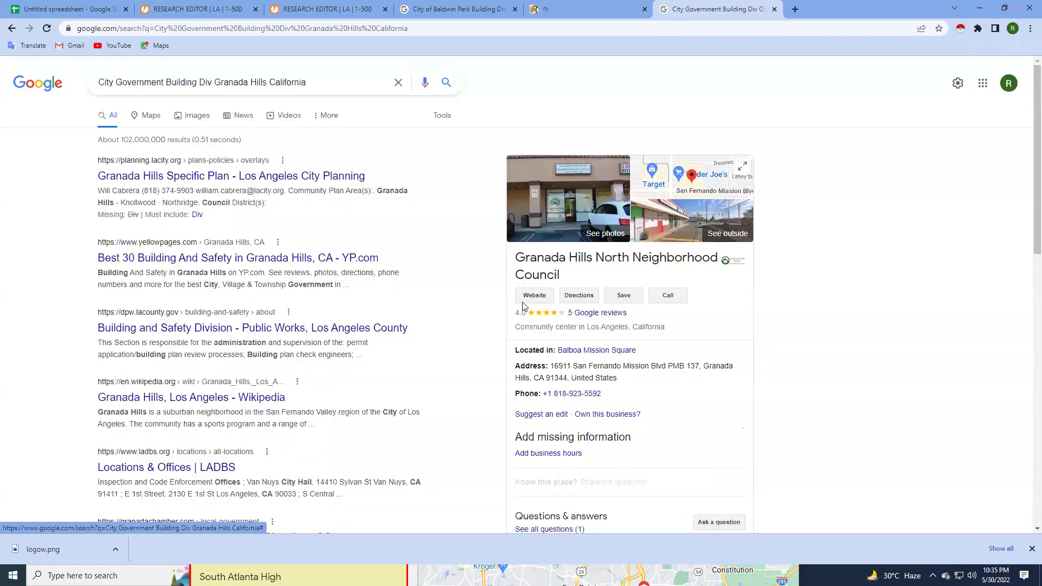
# Open the Granada Hills North Neighborhood Council site (ghnnc.org) from the results and compare it with the tracker.
pyautogui.rightClick(541, 307)
pyautogui.click(547, 309)
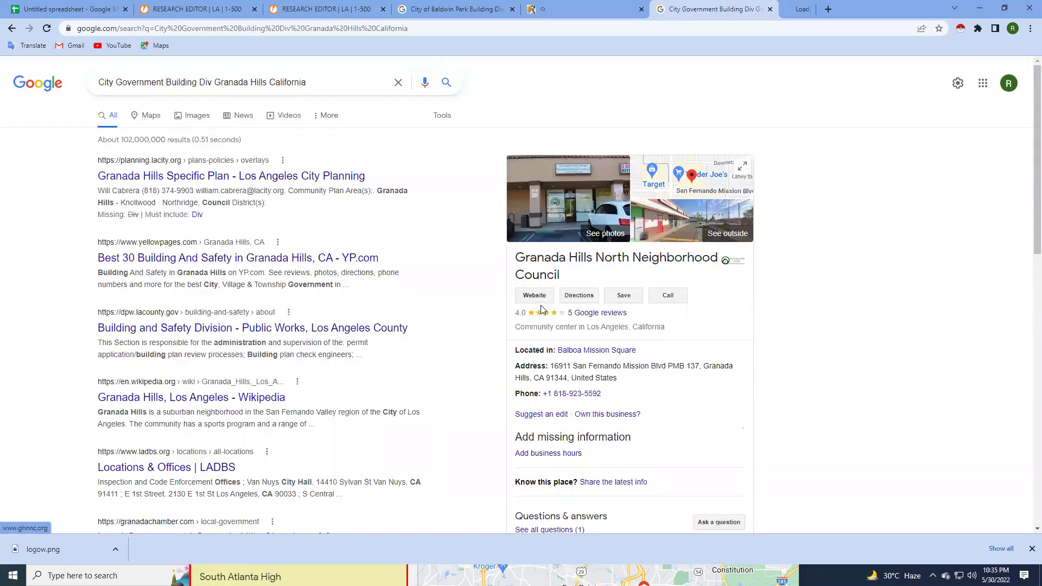
pyautogui.click(812, 7)
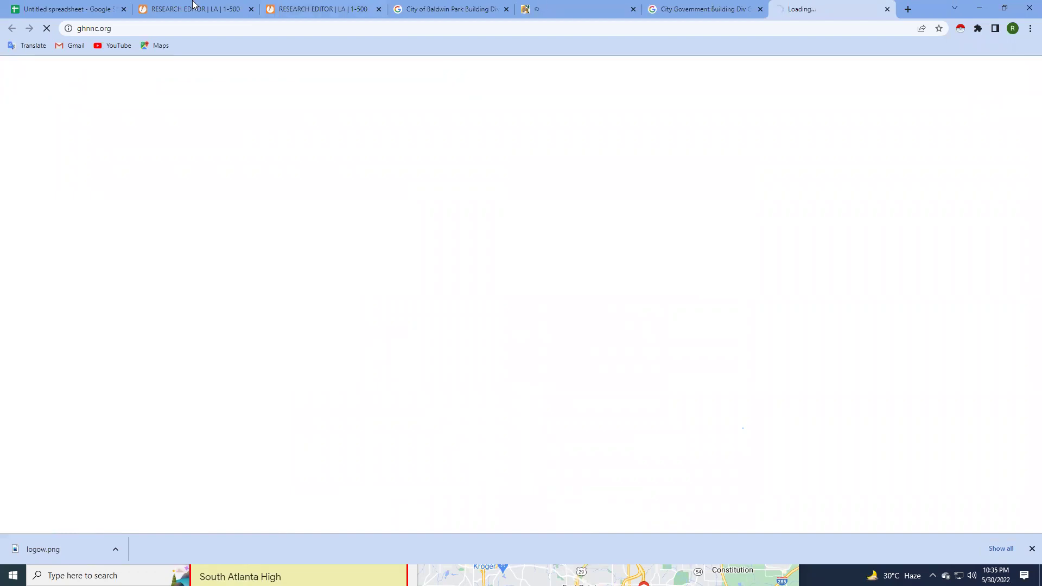
pyautogui.click(175, 7)
pyautogui.click(53, 5)
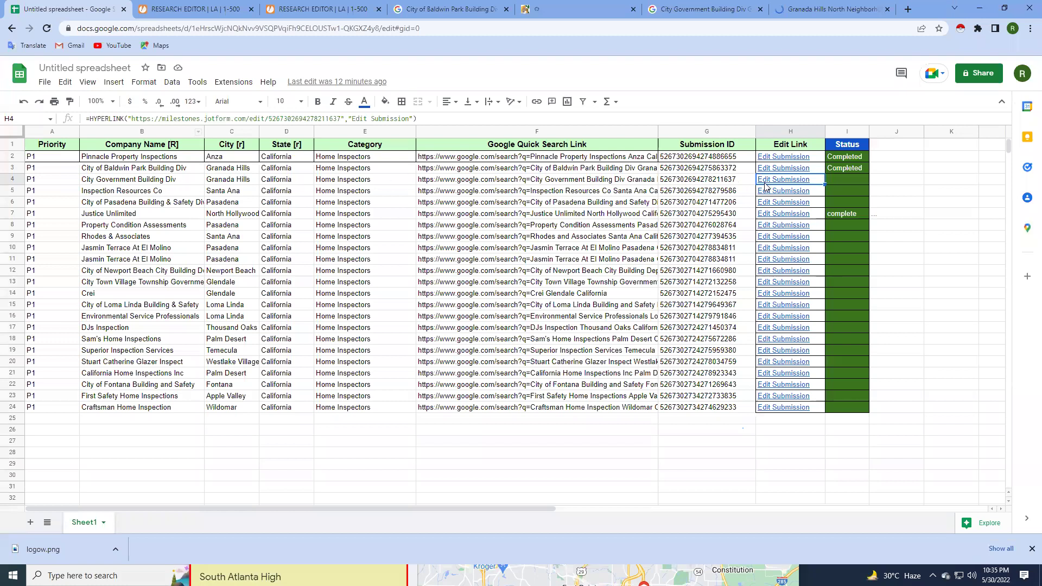
pyautogui.click(820, 6)
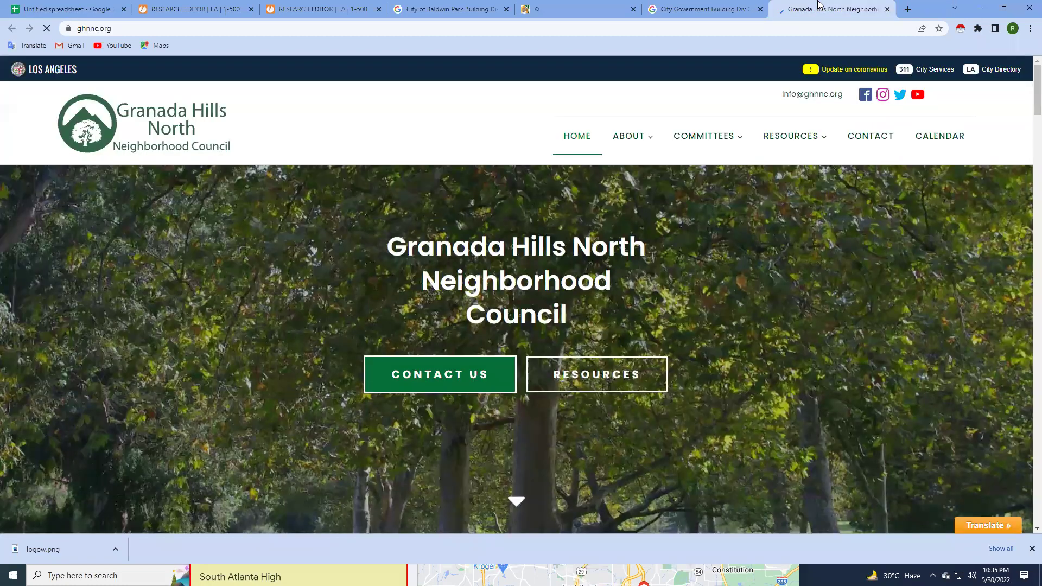
pyautogui.click(175, 4)
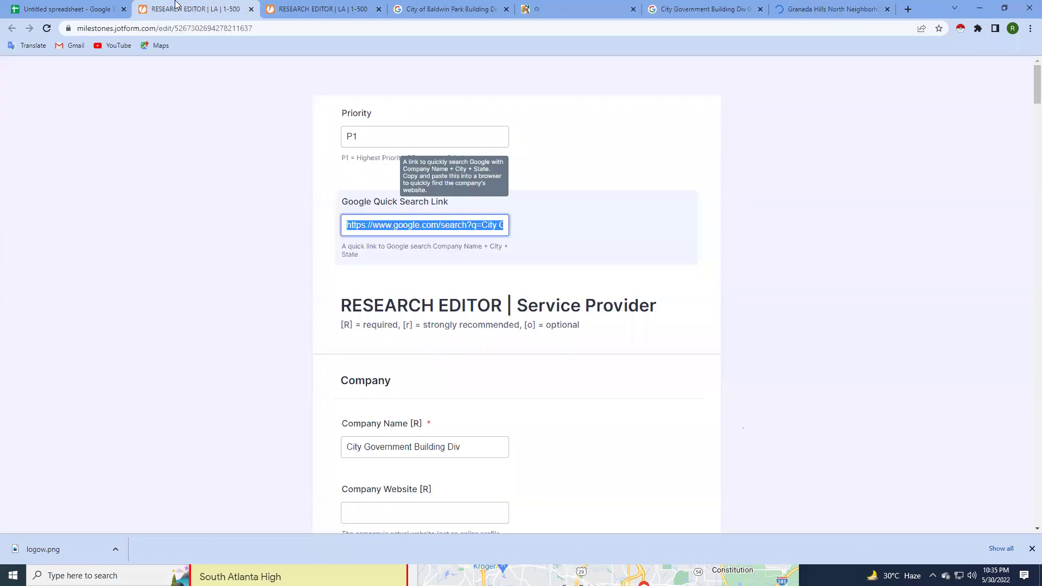
pyautogui.click(27, 8)
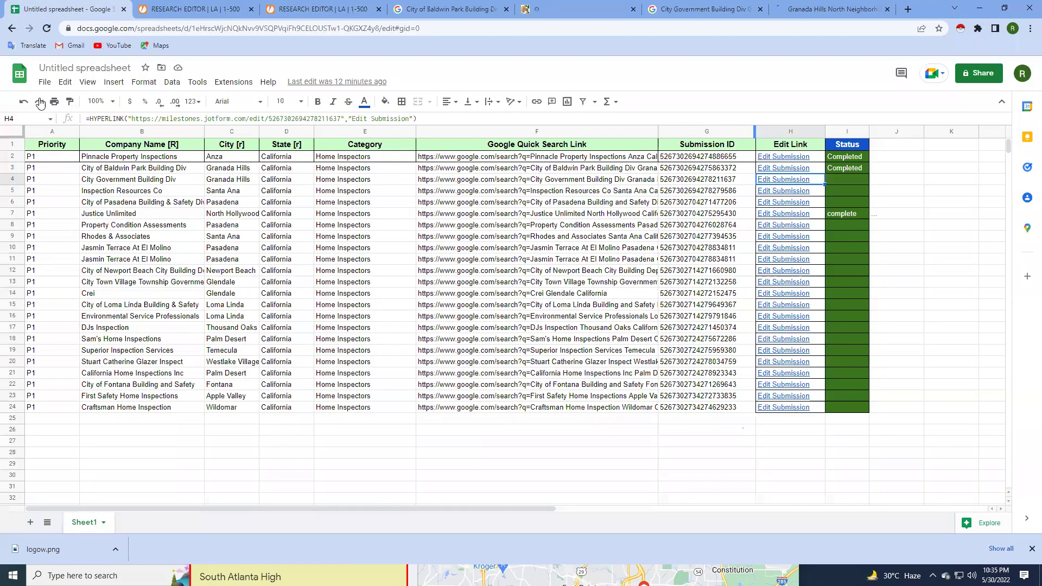
# Check the city for City Government Building Div and reopen its submission from row 4.
pyautogui.click(235, 171)
pyautogui.keyDown('shift'); pyautogui.click(170, 183); pyautogui.keyUp('shift')
pyautogui.click(250, 183)
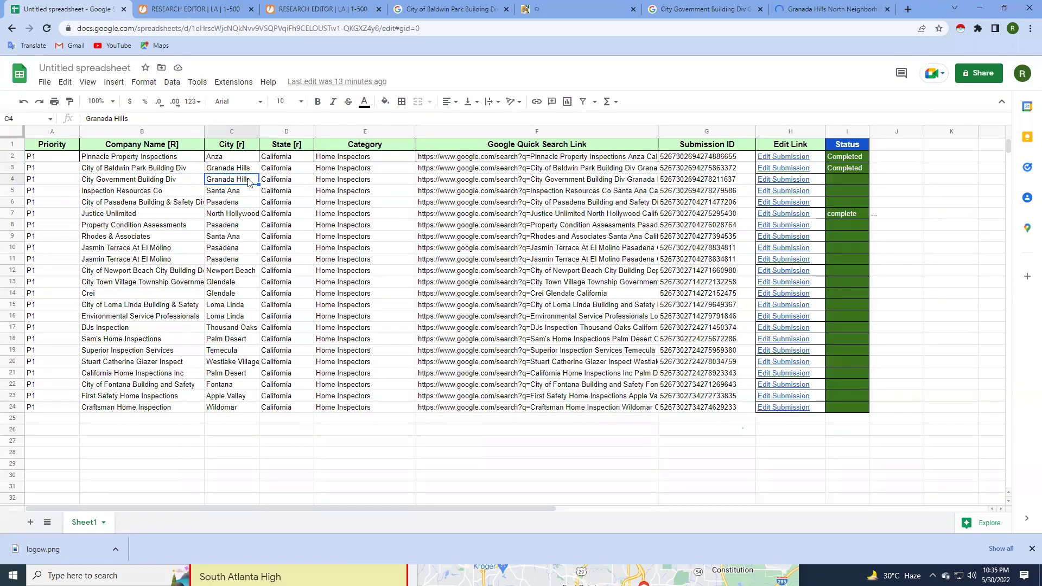
pyautogui.moveTo(783, 179)
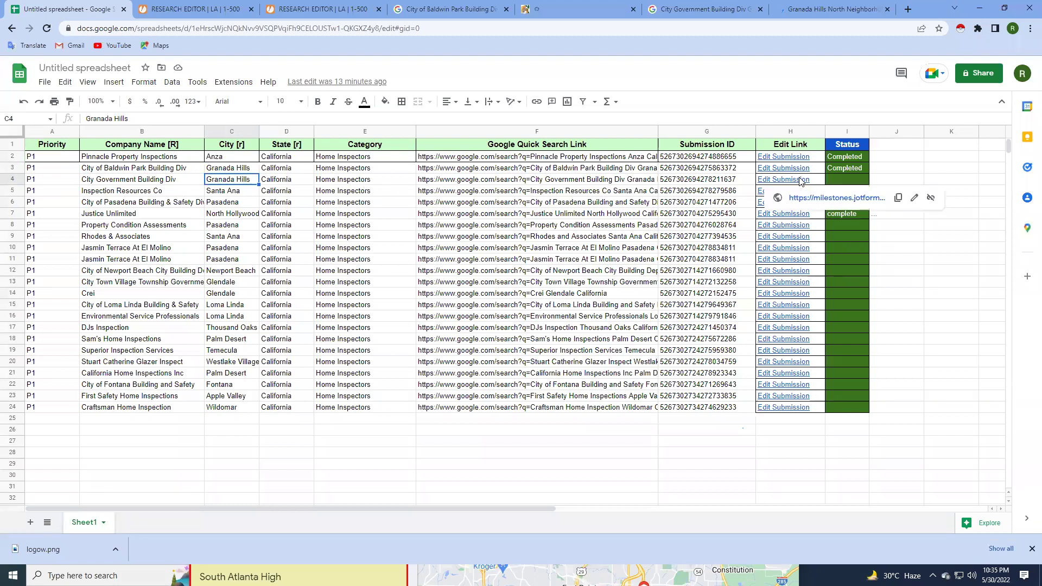
pyautogui.click(800, 181)
pyautogui.click(836, 197)
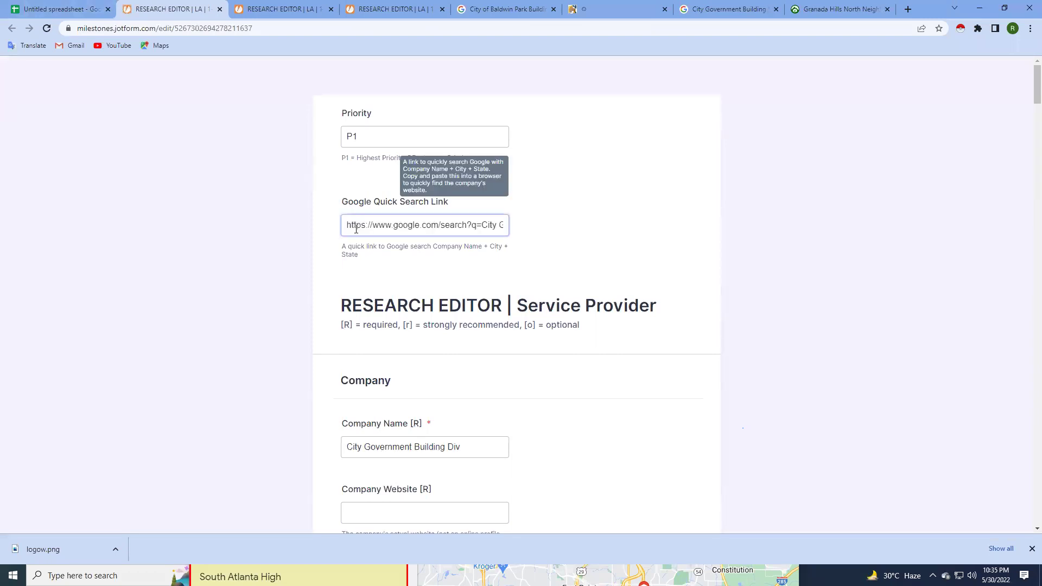
# Rerun the company's Google quick search in a new tab and compare it with the Baldwin Park site.
pyautogui.moveTo(346, 225); pyautogui.dragTo(649, 260)
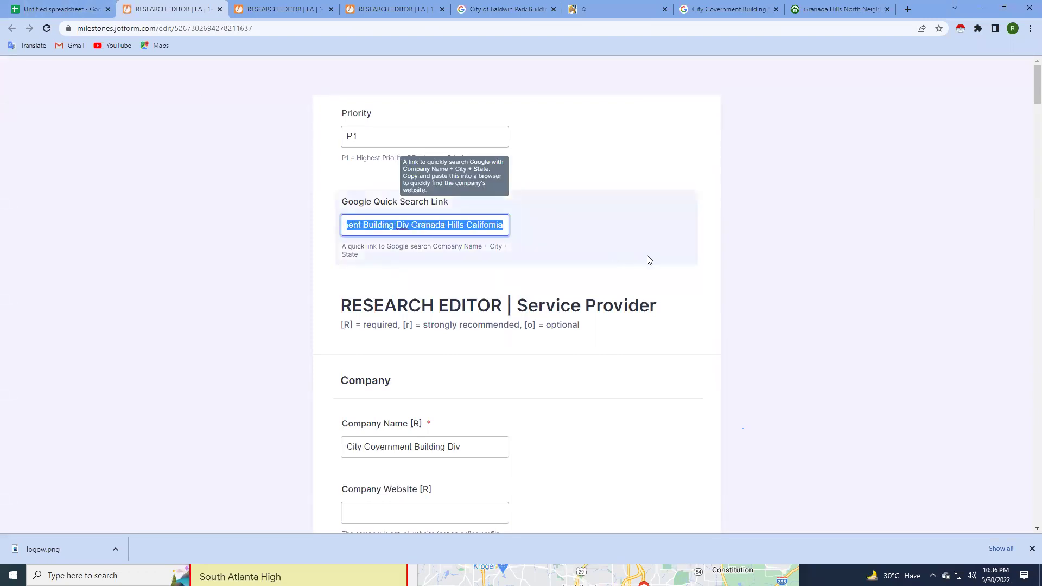
pyautogui.click(907, 9)
pyautogui.click(828, 26)
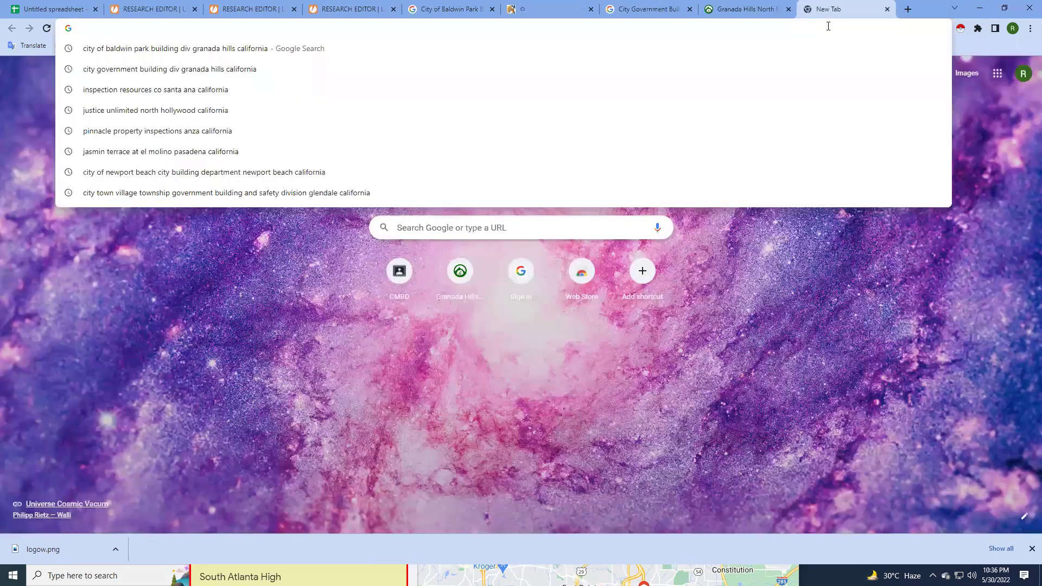
pyautogui.write('City Government Building Div Granada Hills California')
pyautogui.press('Return')
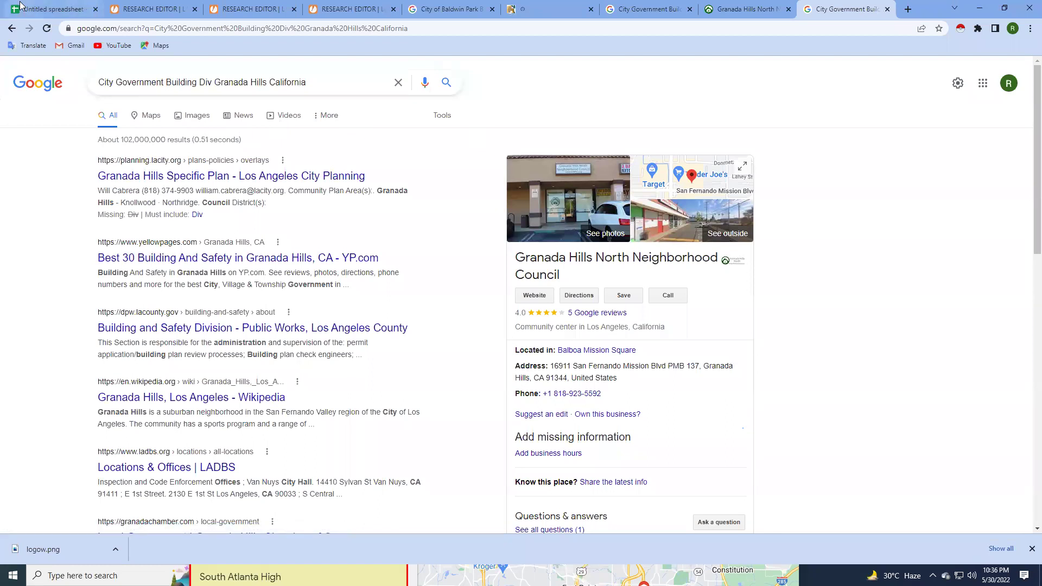
pyautogui.click(545, 9)
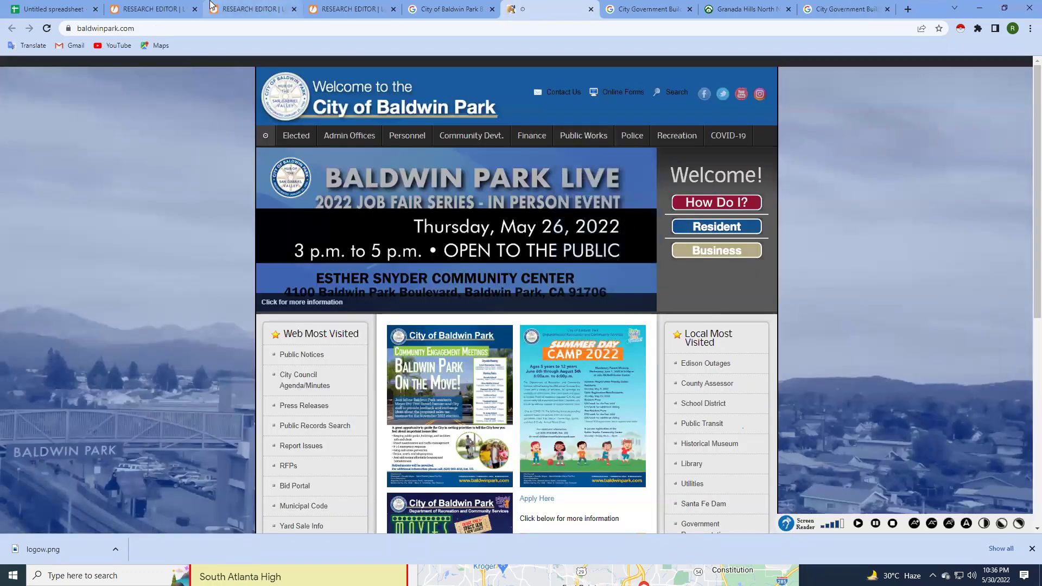
pyautogui.click(247, 8)
pyautogui.click(60, 6)
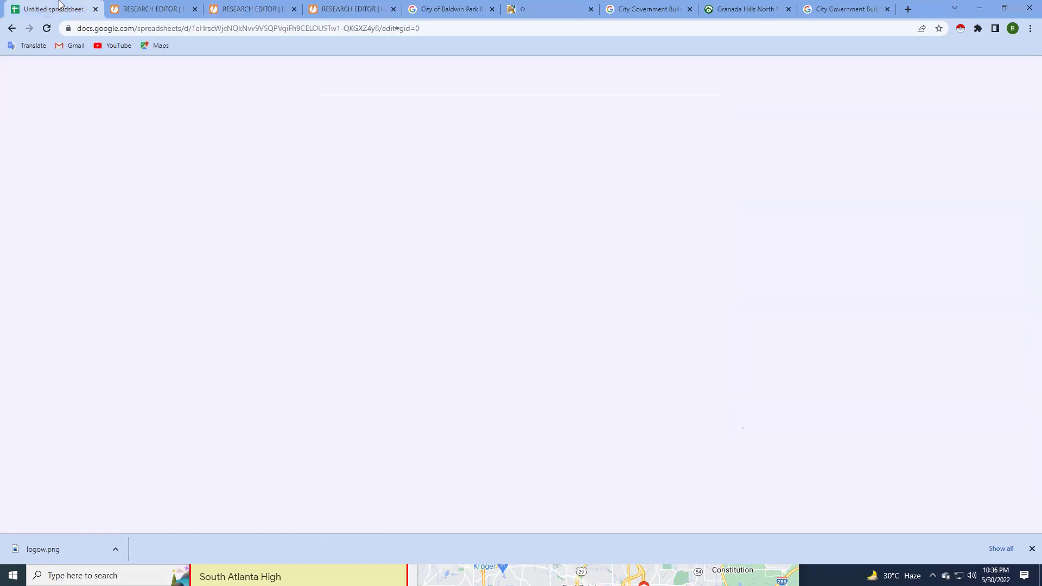
pyautogui.click(540, 8)
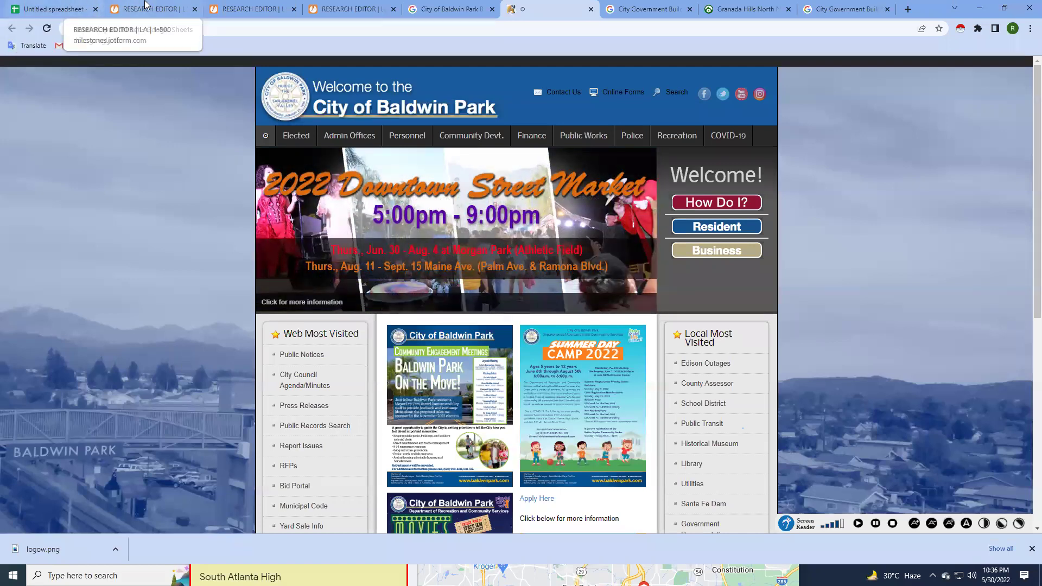
# Keep Research Status at Skipped - Not Found in the submission form, then go back to the tracker.
pyautogui.click(236, 7)
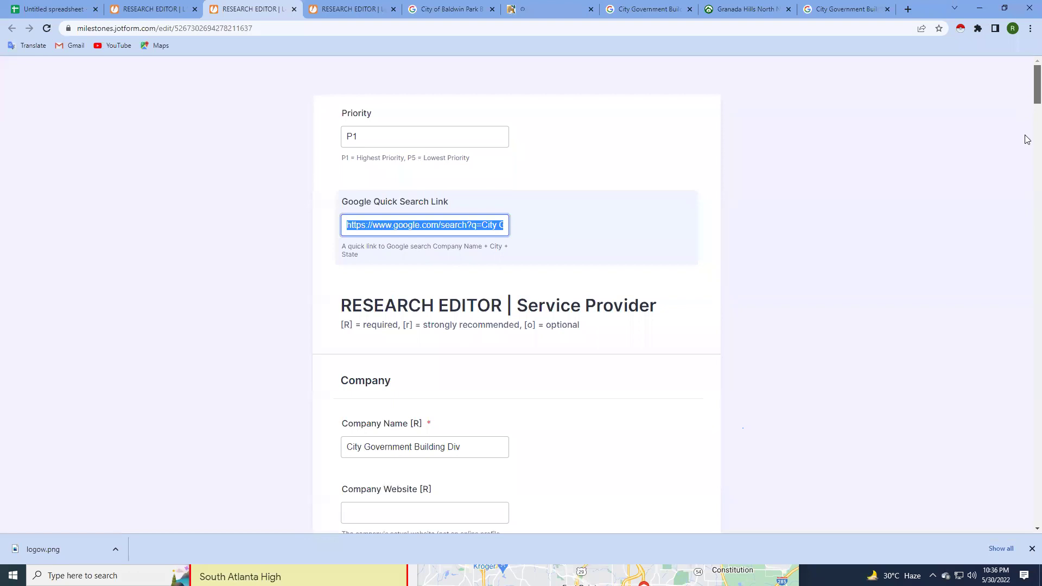
pyautogui.moveTo(1037, 82); pyautogui.dragTo(1036, 505)
pyautogui.click(435, 312)
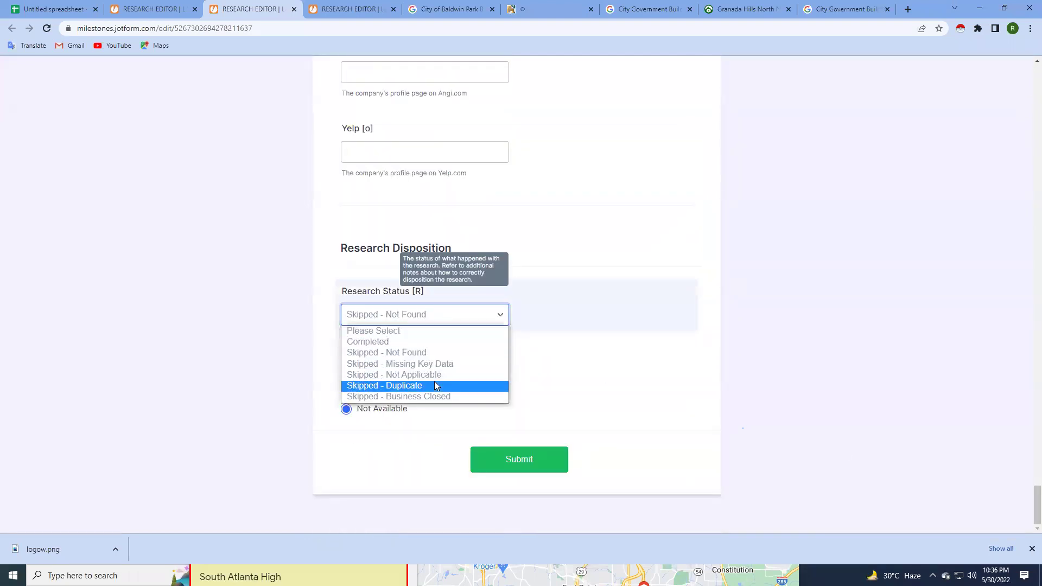
pyautogui.scroll(1, 135, 216)
pyautogui.tripleClick(136, 194)
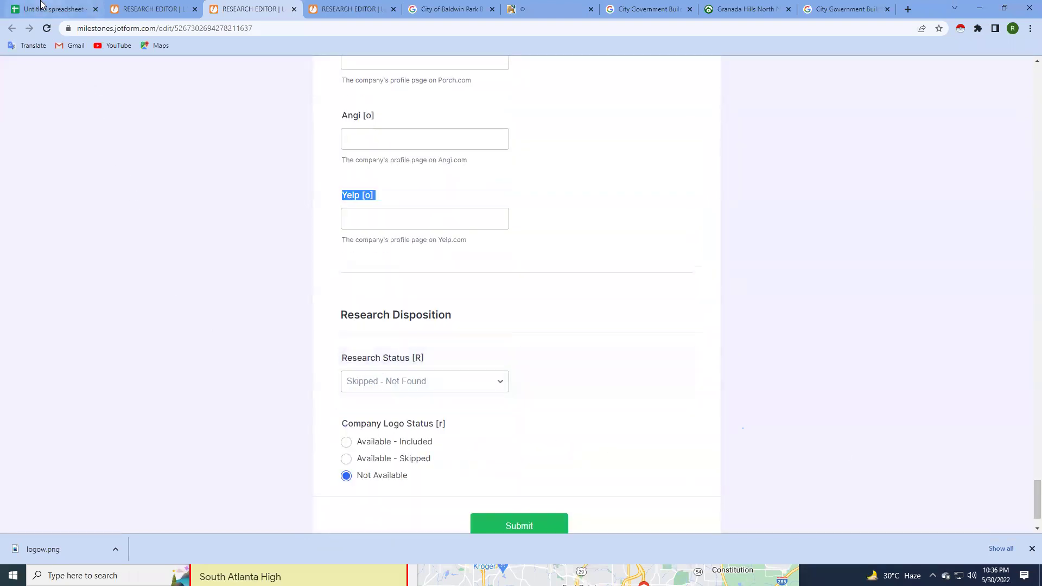
pyautogui.click(41, 4)
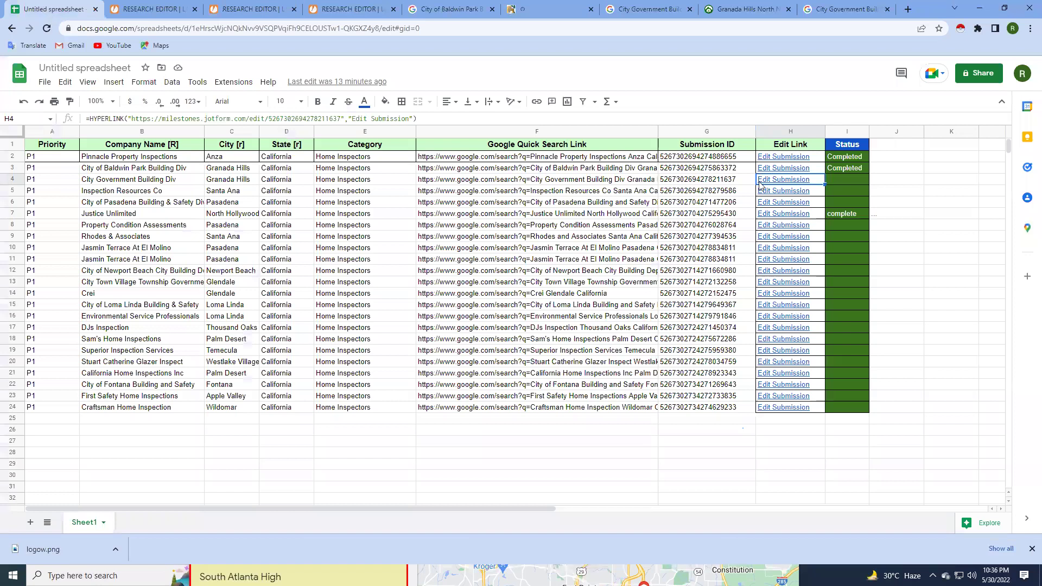
# Review the company names and cities in the tracker rows, from Pinnacle Property Inspections to Environmental Service Professionals.
pyautogui.click(222, 181)
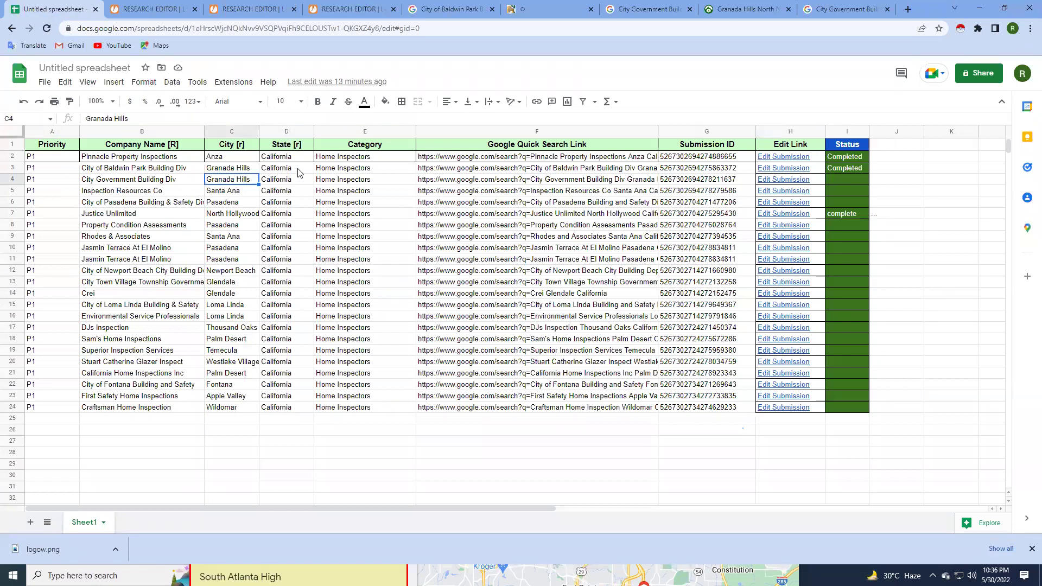
pyautogui.click(153, 170)
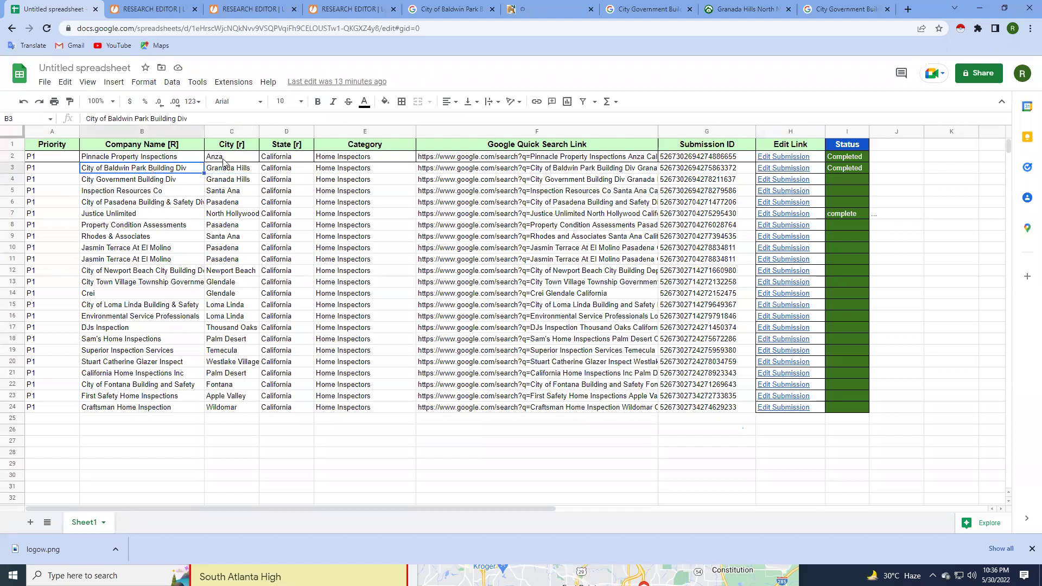
pyautogui.click(153, 181)
pyautogui.click(152, 169)
pyautogui.click(152, 184)
pyautogui.click(149, 170)
pyautogui.click(149, 182)
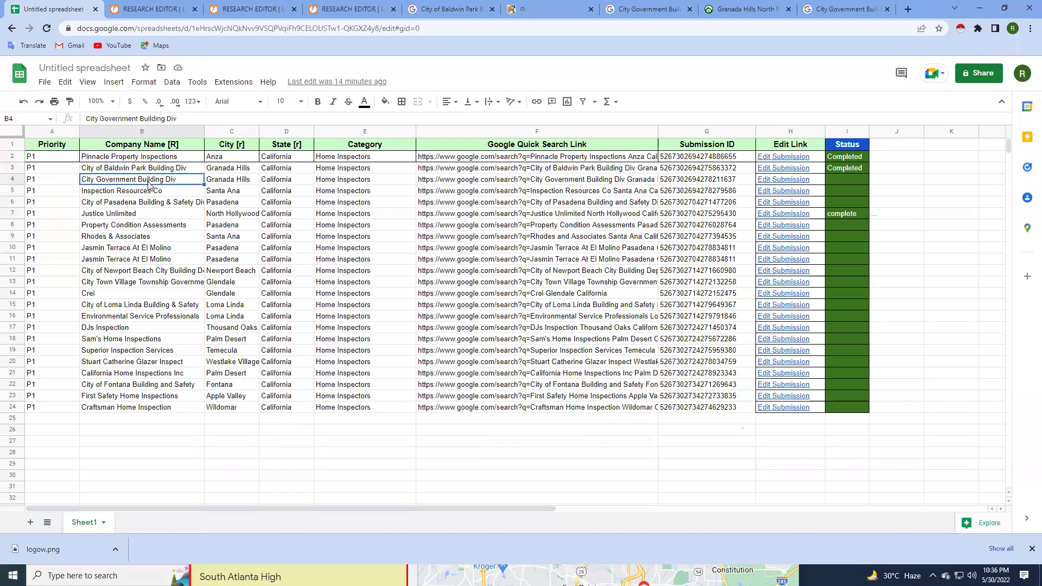
pyautogui.click(145, 171)
pyautogui.click(150, 183)
pyautogui.click(135, 170)
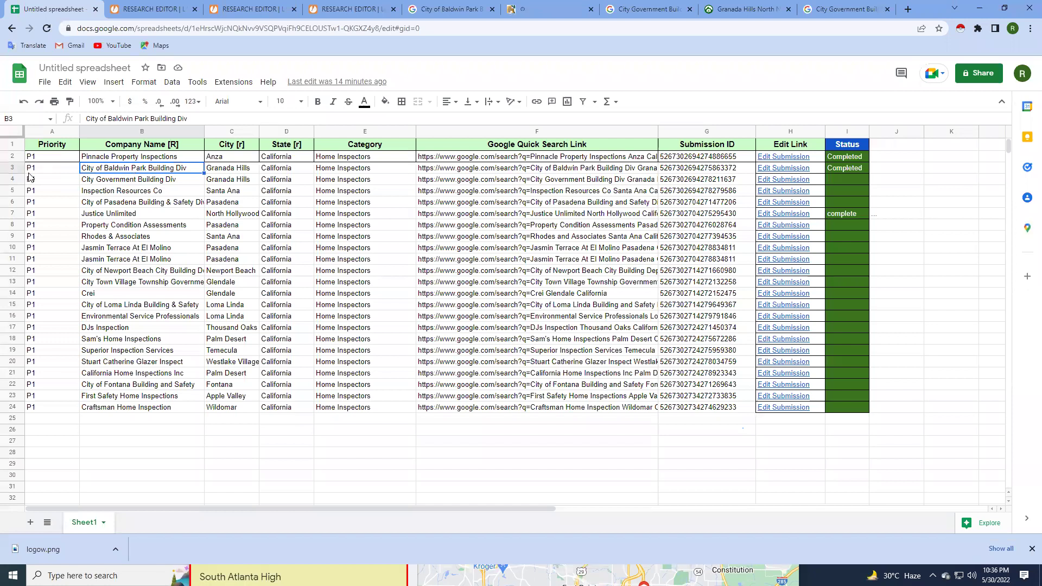
pyautogui.click(115, 161)
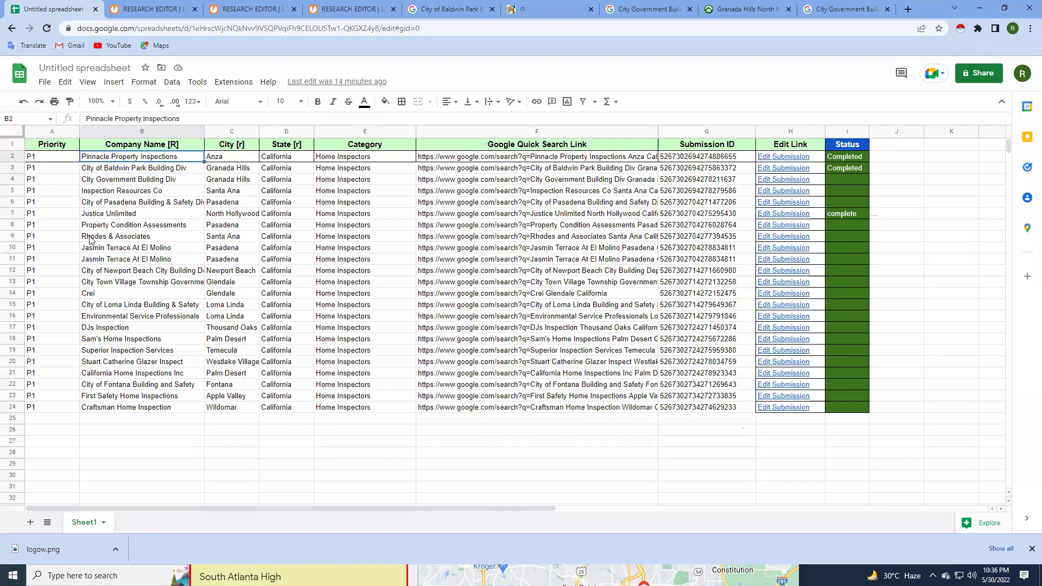
pyautogui.click(133, 316)
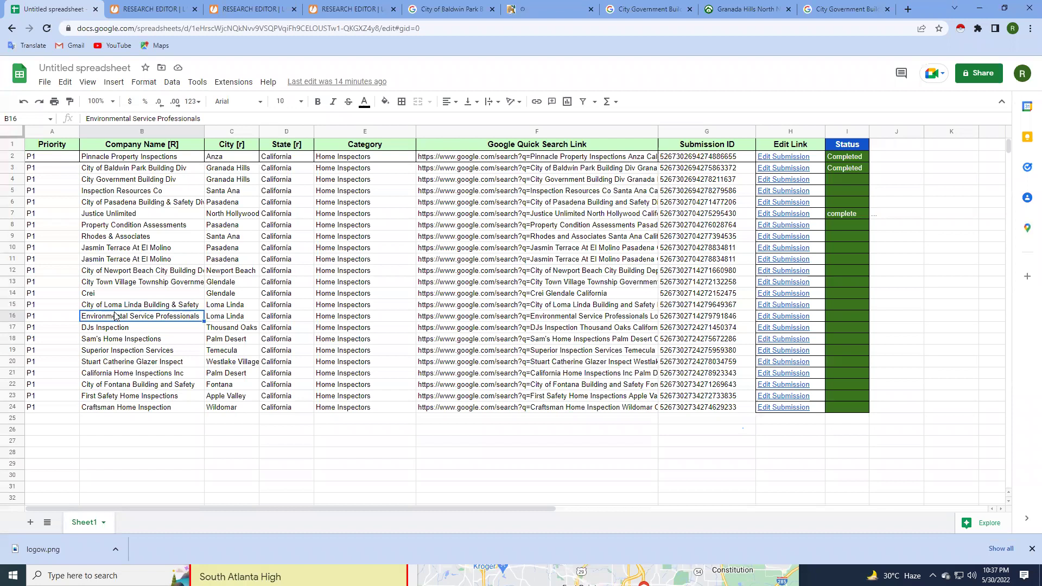
# Close every leftover research editor, search and website tab, leaving only the tracker.
pyautogui.click(127, 8)
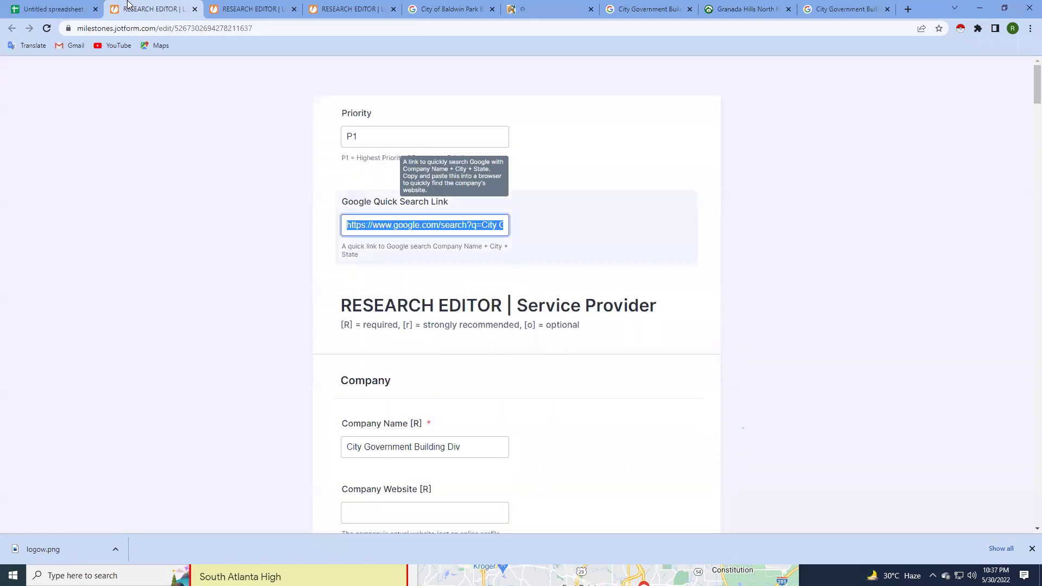
pyautogui.click(195, 10)
pyautogui.click(194, 9)
pyautogui.click(194, 9)
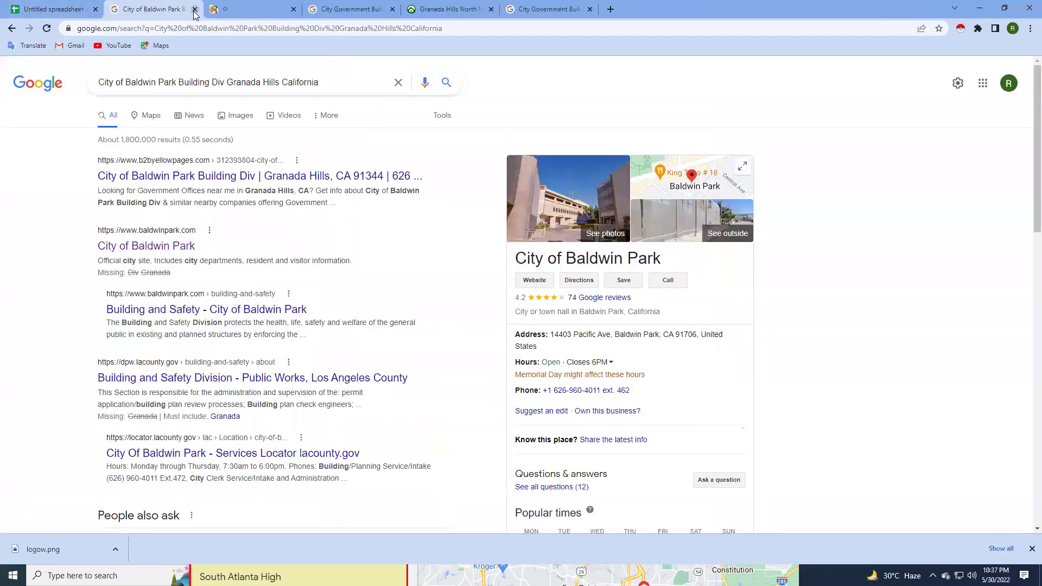
pyautogui.click(194, 9)
pyautogui.click(194, 10)
pyautogui.click(194, 9)
pyautogui.click(194, 10)
pyautogui.click(88, 4)
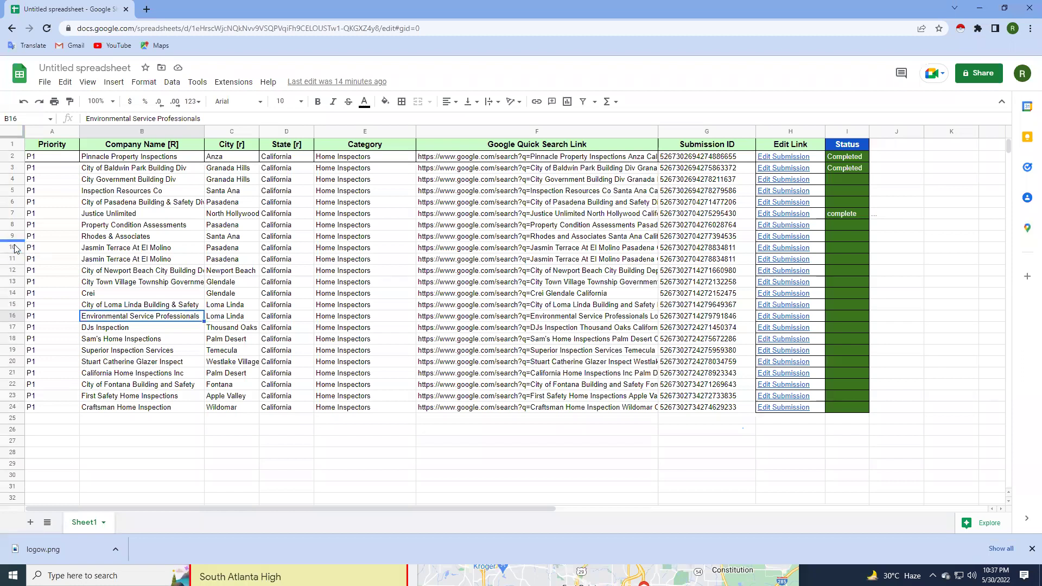
# Select the Jasmin Terrace At El Molino row and compare it with its duplicate in row 11.
pyautogui.click(136, 250)
pyautogui.click(158, 264)
pyautogui.click(154, 251)
pyautogui.click(163, 266)
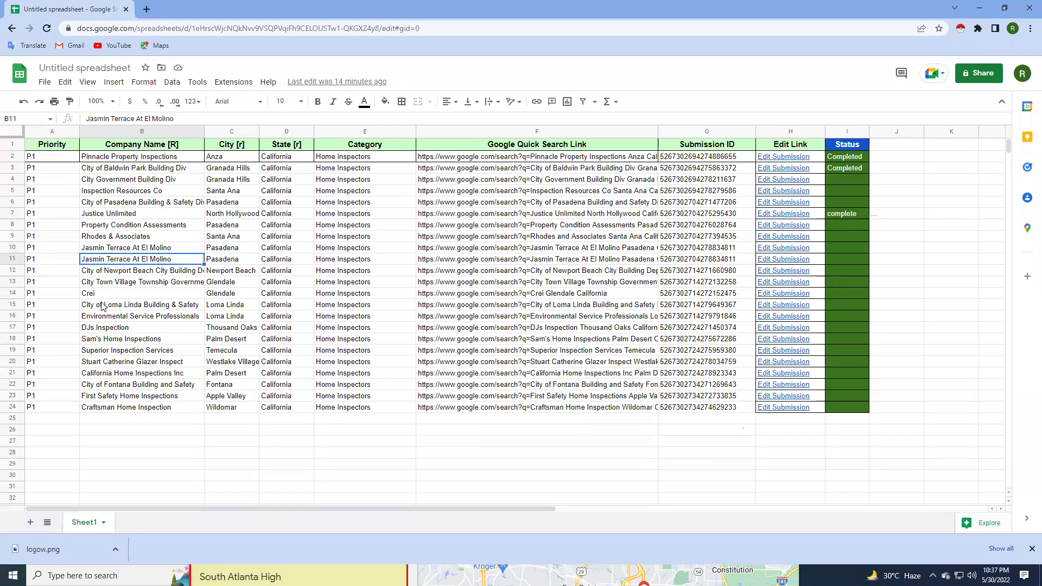
pyautogui.click(145, 250)
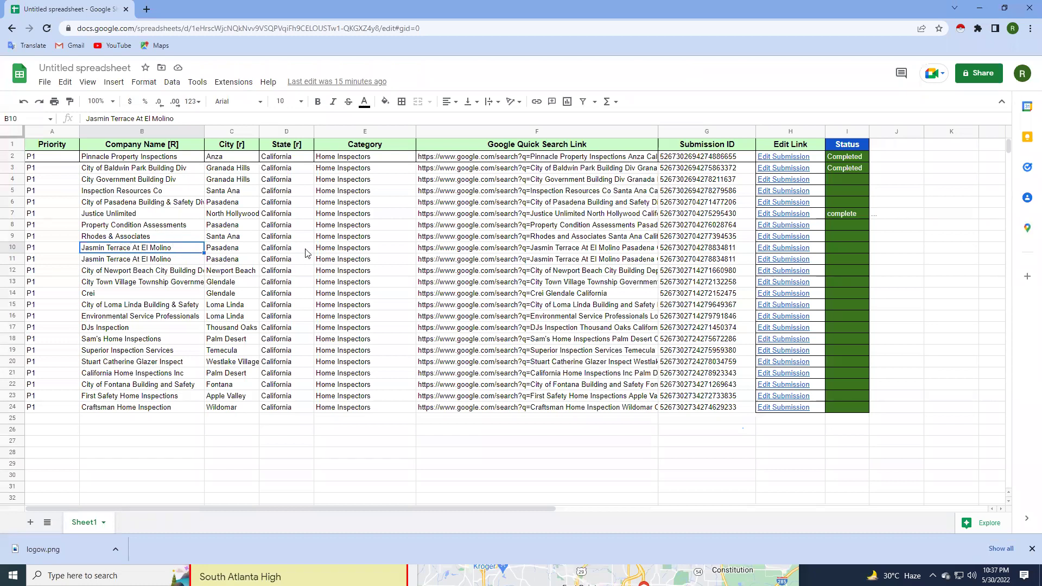
# Open the Jasmin Terrace submission, Google its quick search link, and open the company website in a new tab.
pyautogui.click(796, 256)
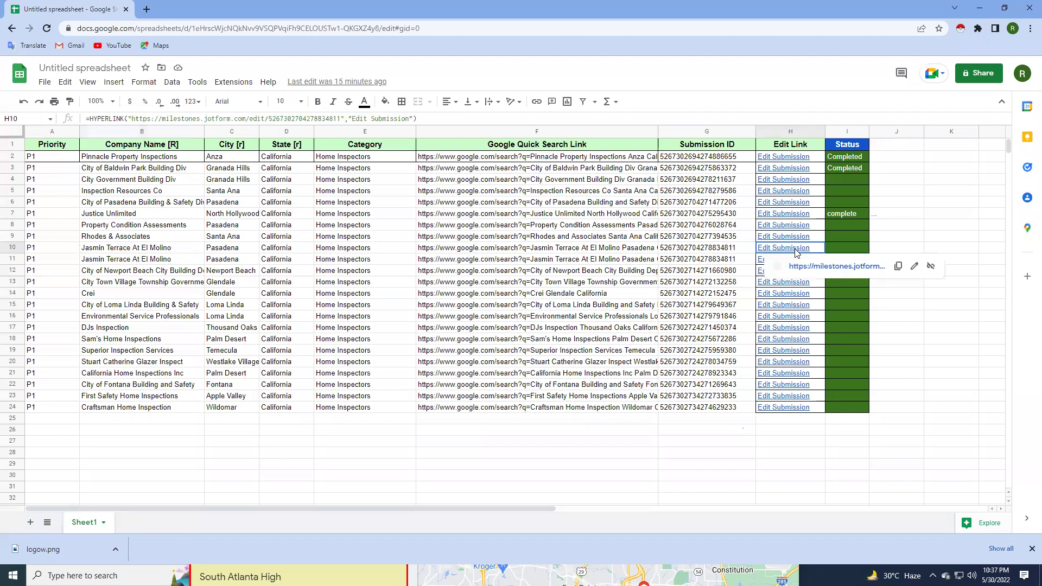
pyautogui.click(809, 270)
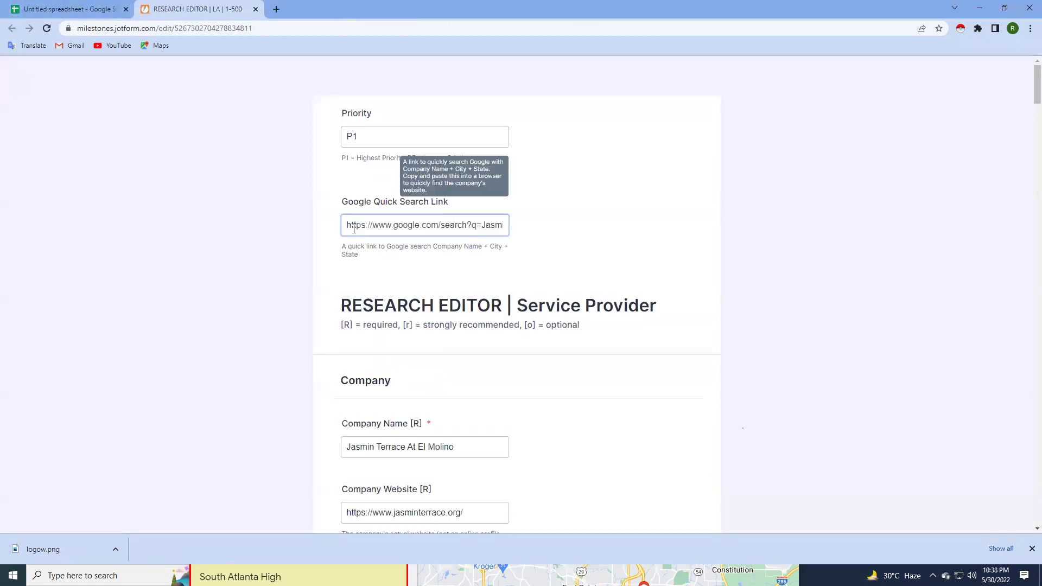
pyautogui.moveTo(350, 227); pyautogui.dragTo(626, 233)
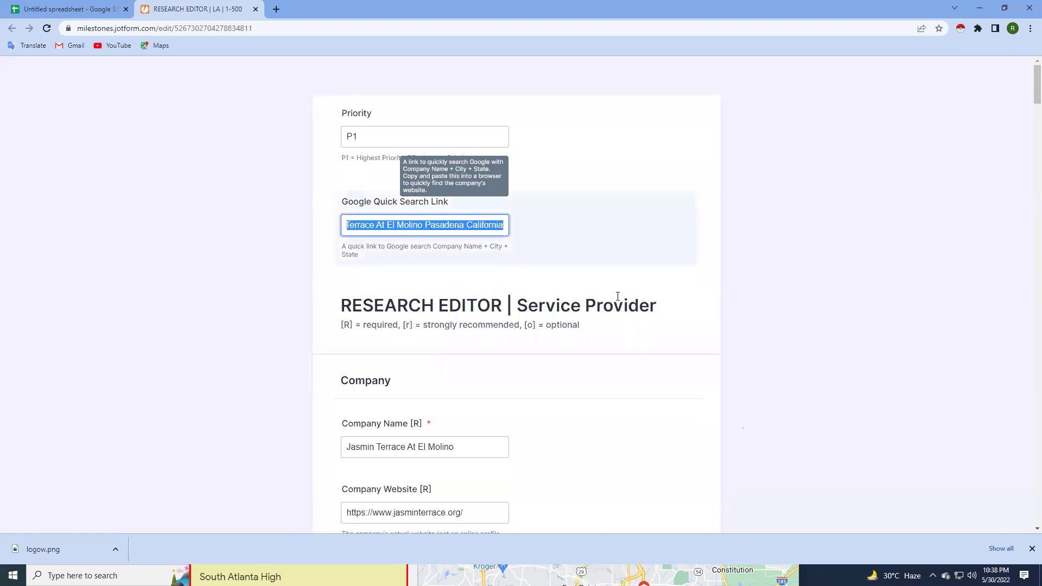
pyautogui.click(276, 9)
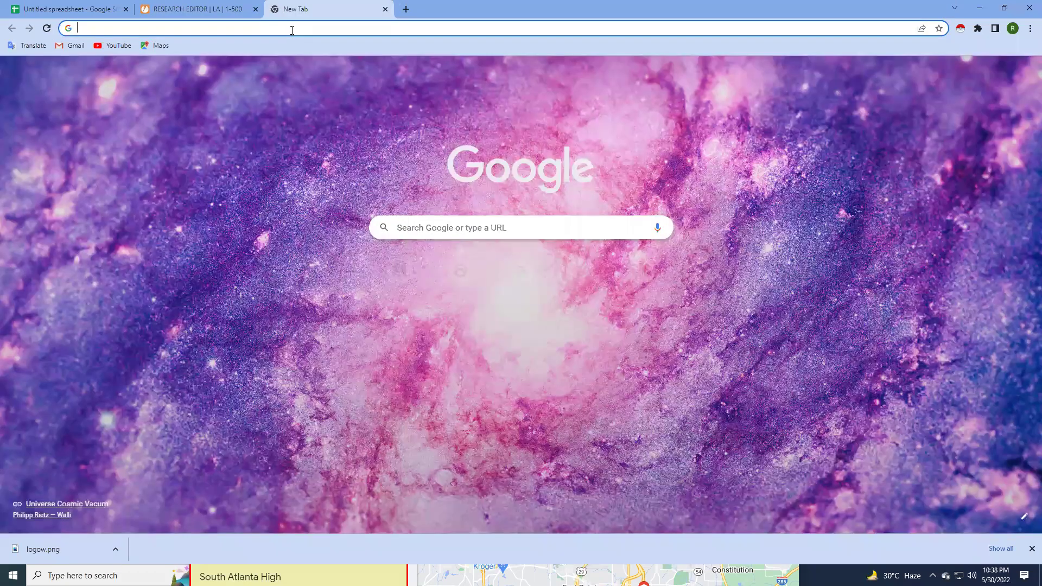
pyautogui.hotkey('ctrl', 'v')
pyautogui.press('Return')
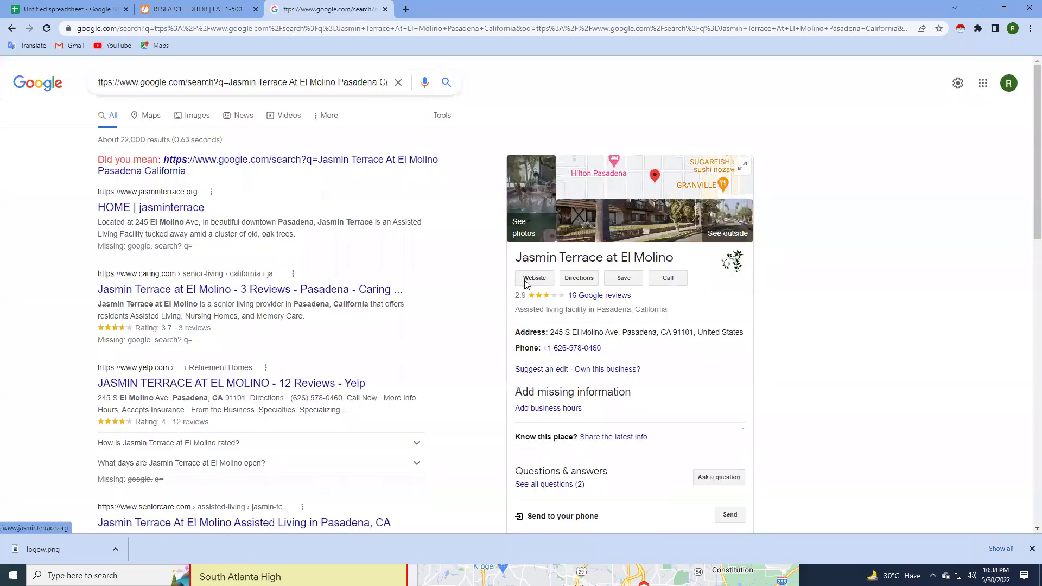
pyautogui.rightClick(533, 277)
pyautogui.click(549, 288)
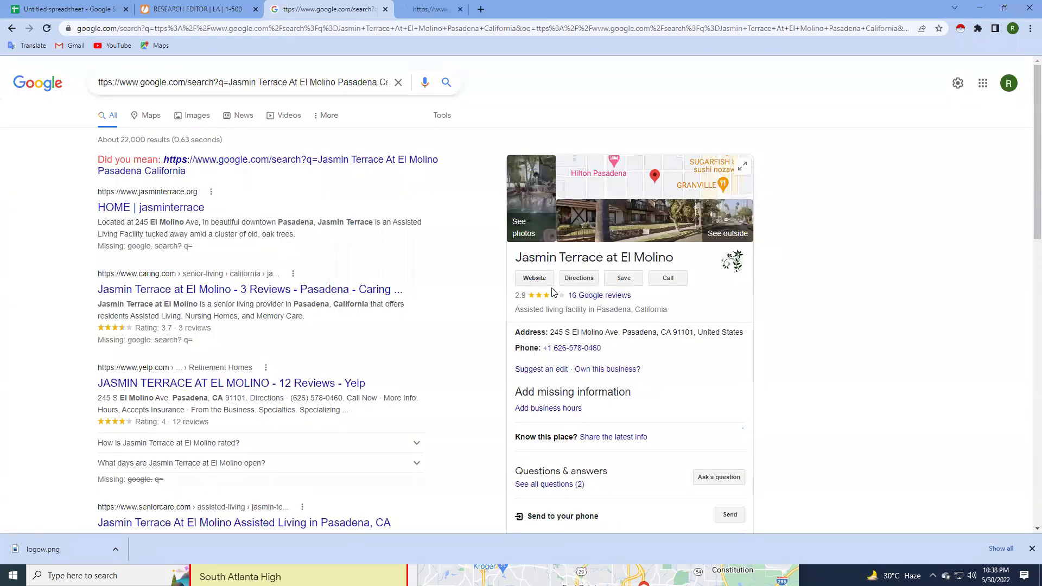
# Open the second Jasmin Terrace row's submission as well, then view jasminterrace.org.
pyautogui.click(22, 6)
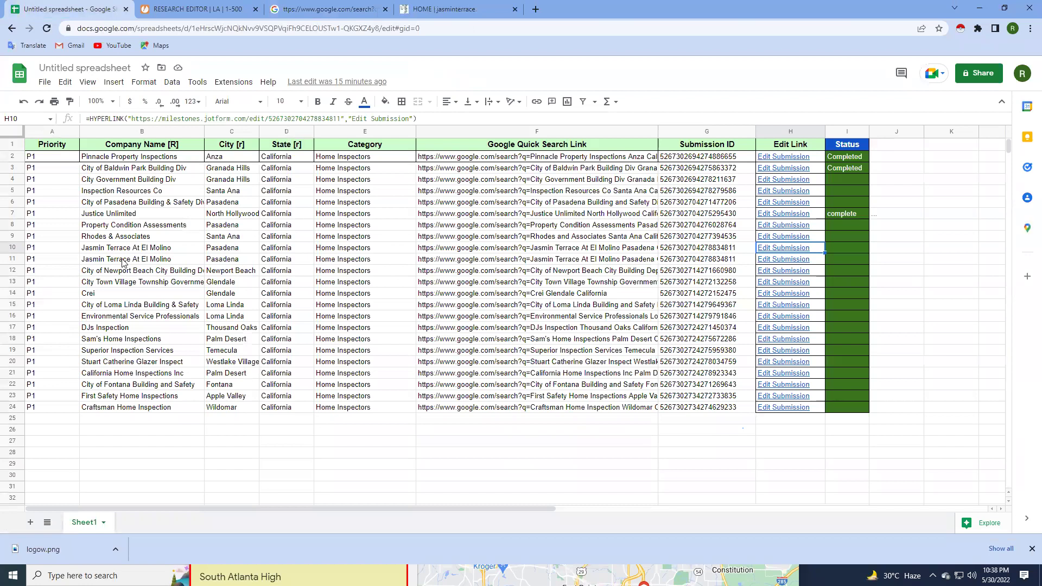
pyautogui.click(121, 260)
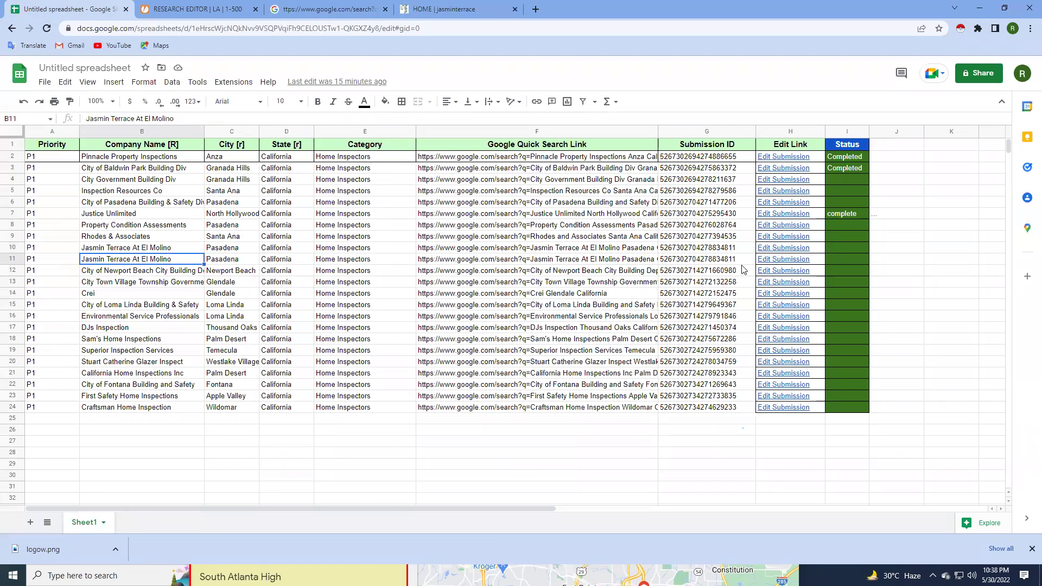
pyautogui.click(777, 263)
pyautogui.click(797, 275)
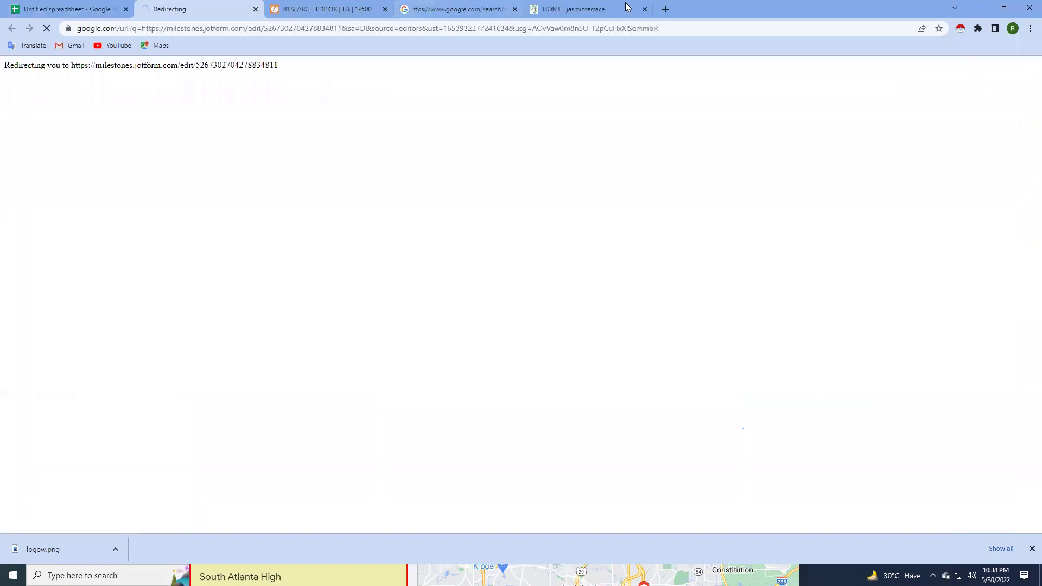
pyautogui.click(559, 5)
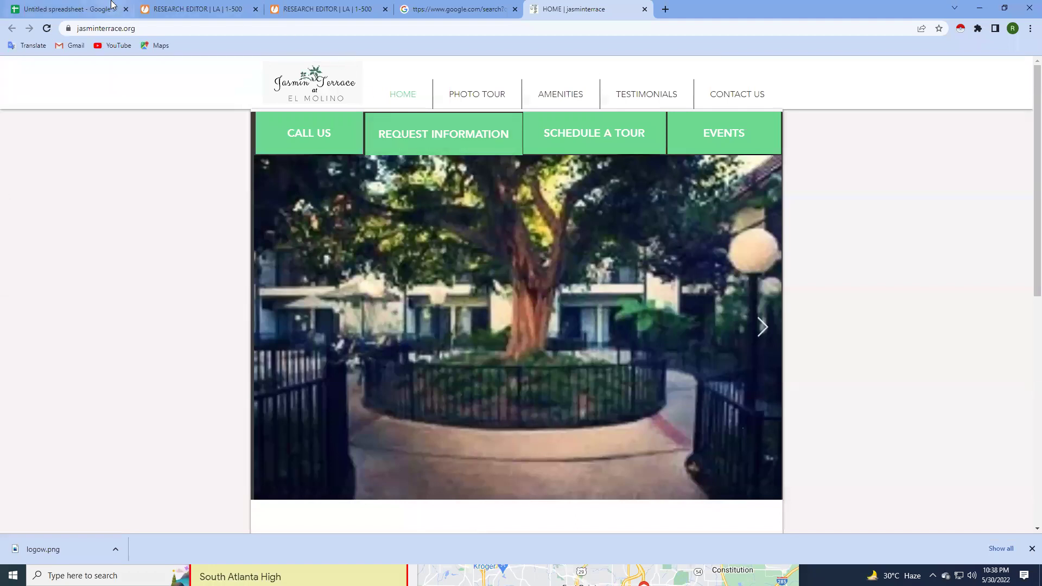
pyautogui.click(646, 89)
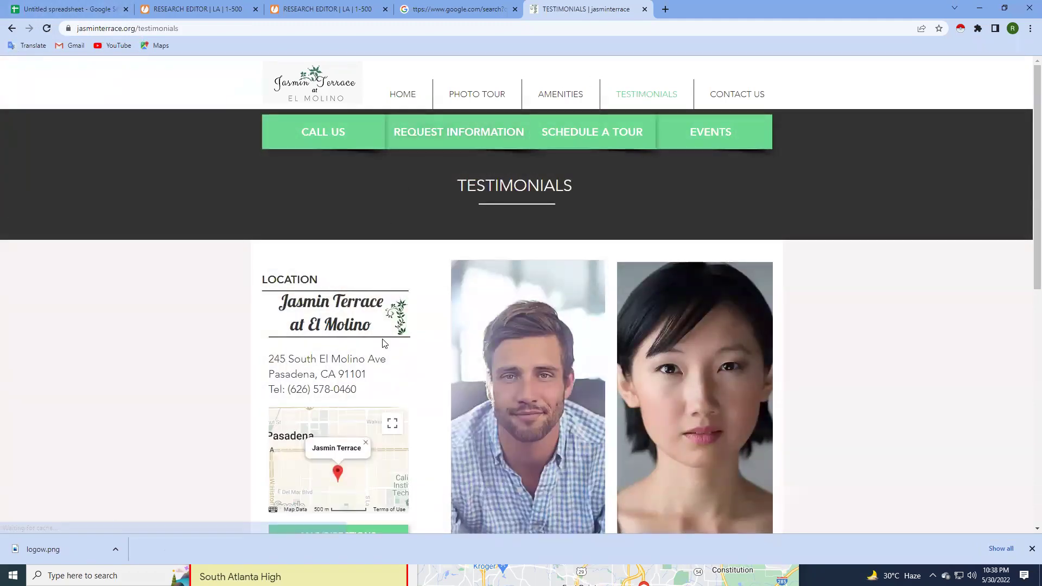
pyautogui.scroll(-6, 381, 338)
pyautogui.scroll(-3, 382, 338)
pyautogui.scroll(3, 381, 339)
pyautogui.scroll(6, 382, 339)
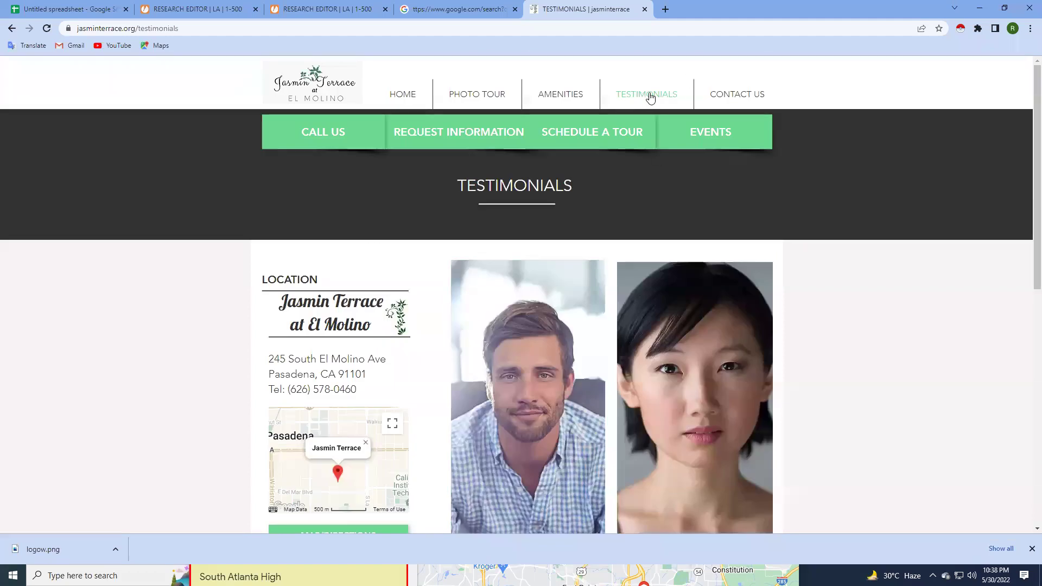
pyautogui.scroll(-5, 481, 319)
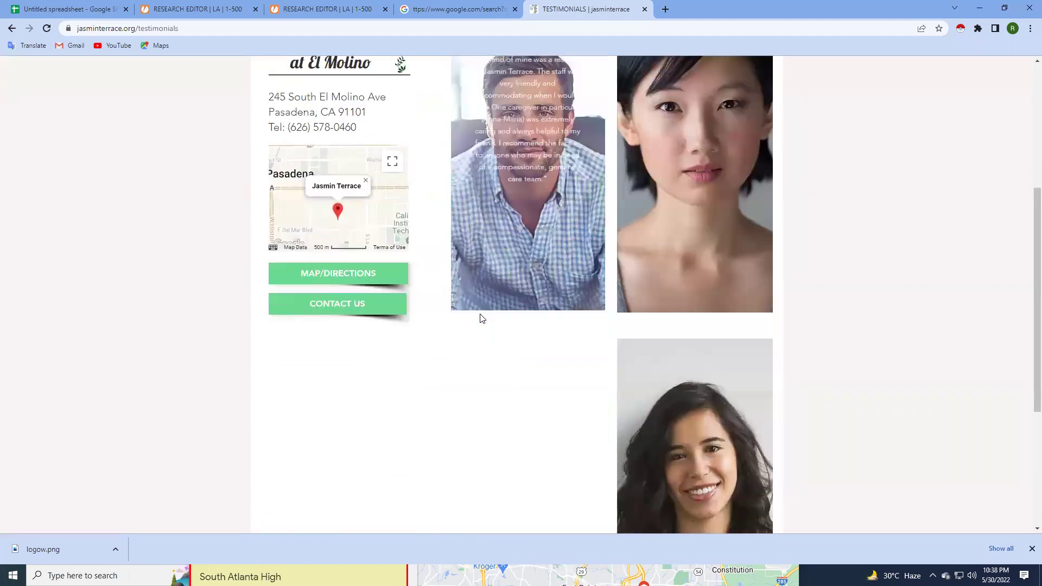
pyautogui.scroll(-4, 481, 319)
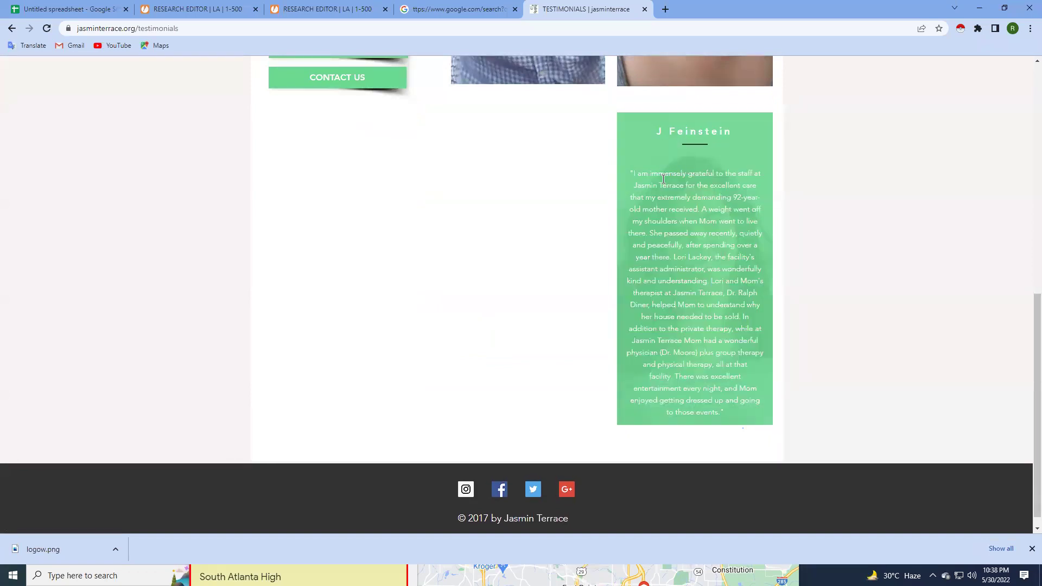
pyautogui.moveTo(663, 179); pyautogui.dragTo(691, 374)
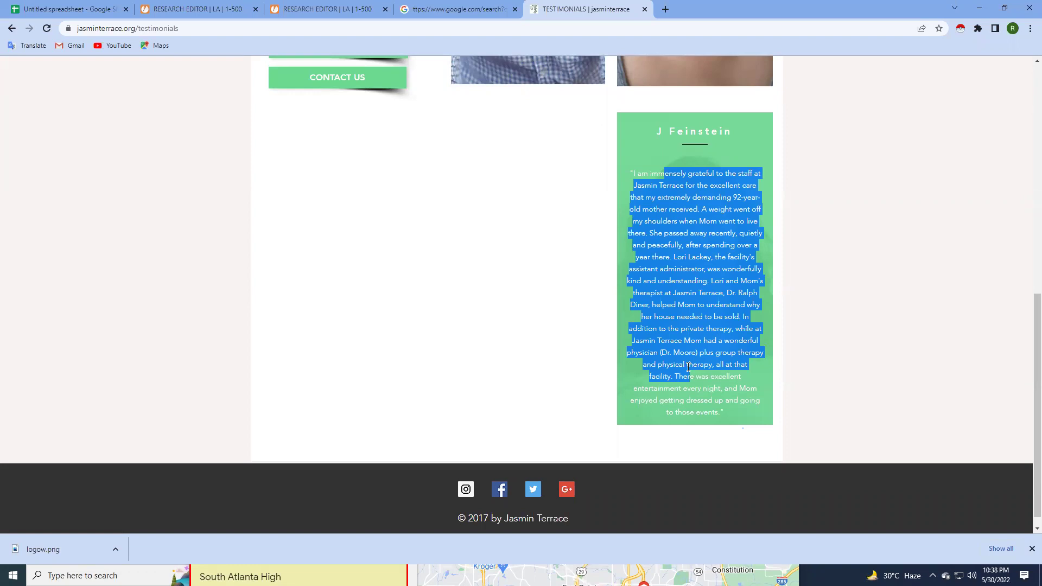
pyautogui.scroll(4, 688, 367)
pyautogui.scroll(2, 688, 367)
pyautogui.scroll(2, 629, 241)
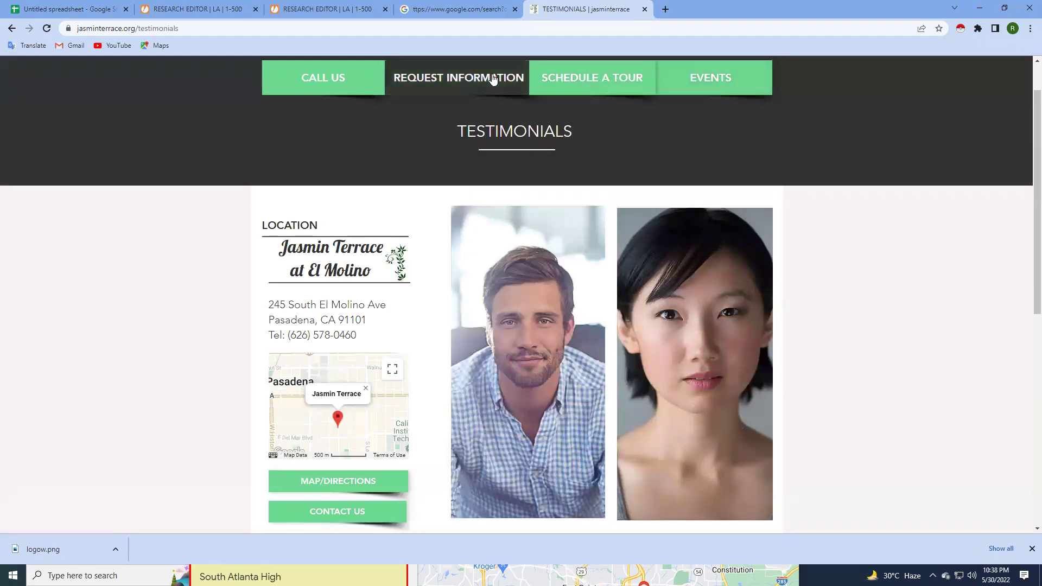
pyautogui.scroll(-5, 474, 240)
pyautogui.moveTo(665, 336); pyautogui.dragTo(739, 381)
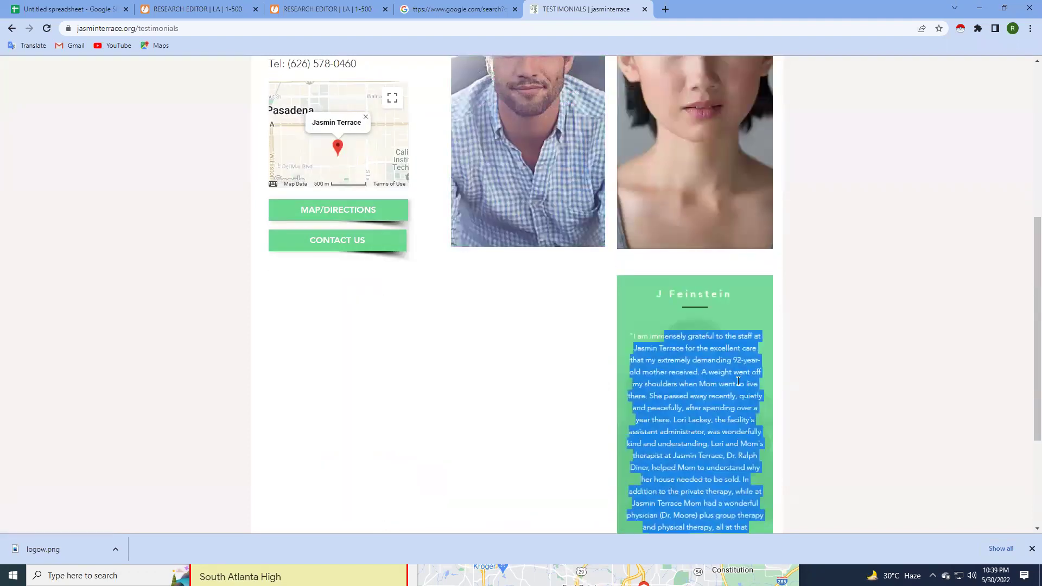
pyautogui.scroll(-3, 665, 357)
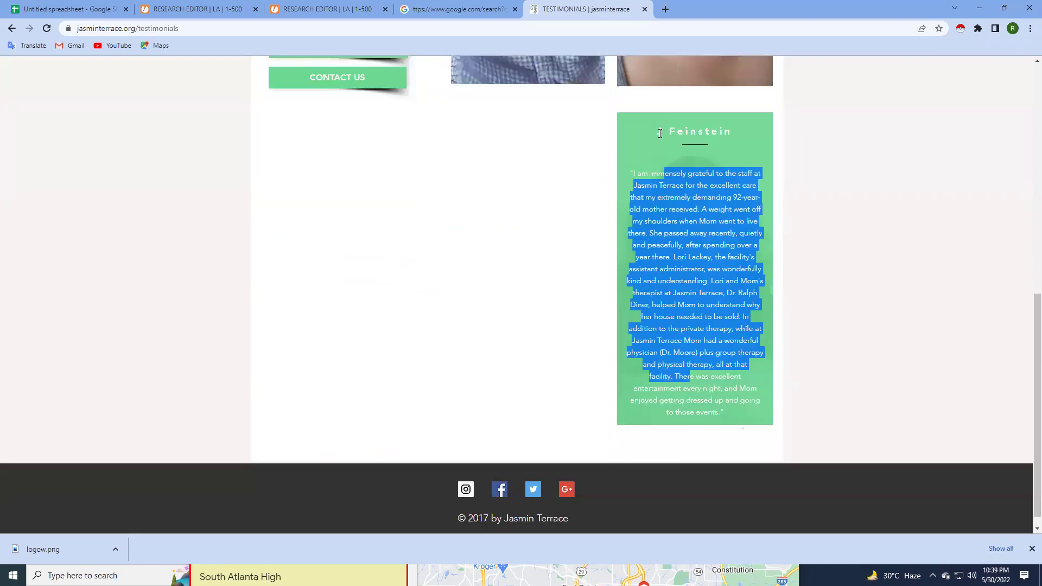
pyautogui.moveTo(657, 132); pyautogui.dragTo(705, 132)
pyautogui.moveTo(645, 182); pyautogui.dragTo(700, 326)
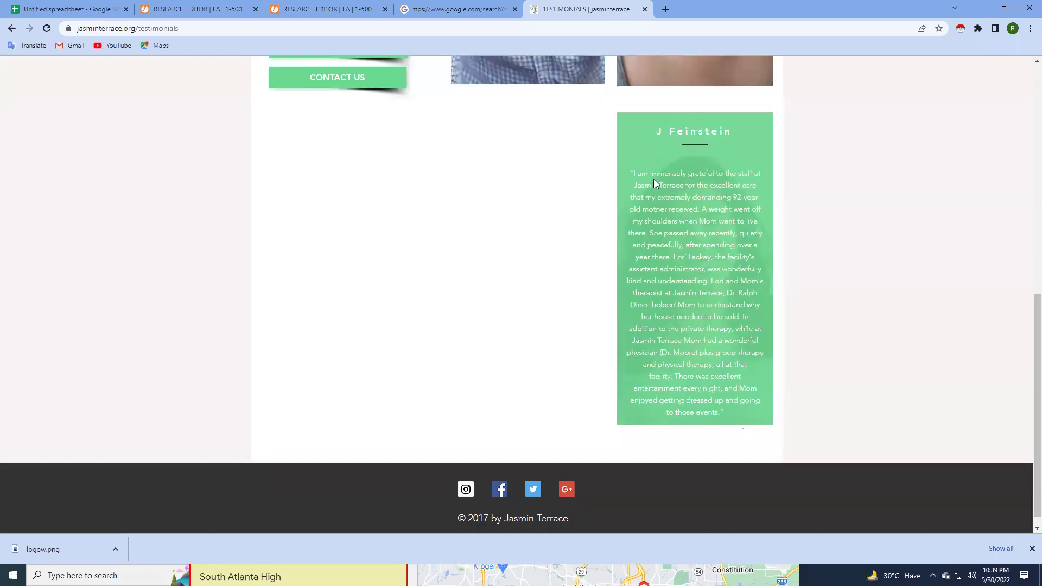
pyautogui.rightClick(698, 207)
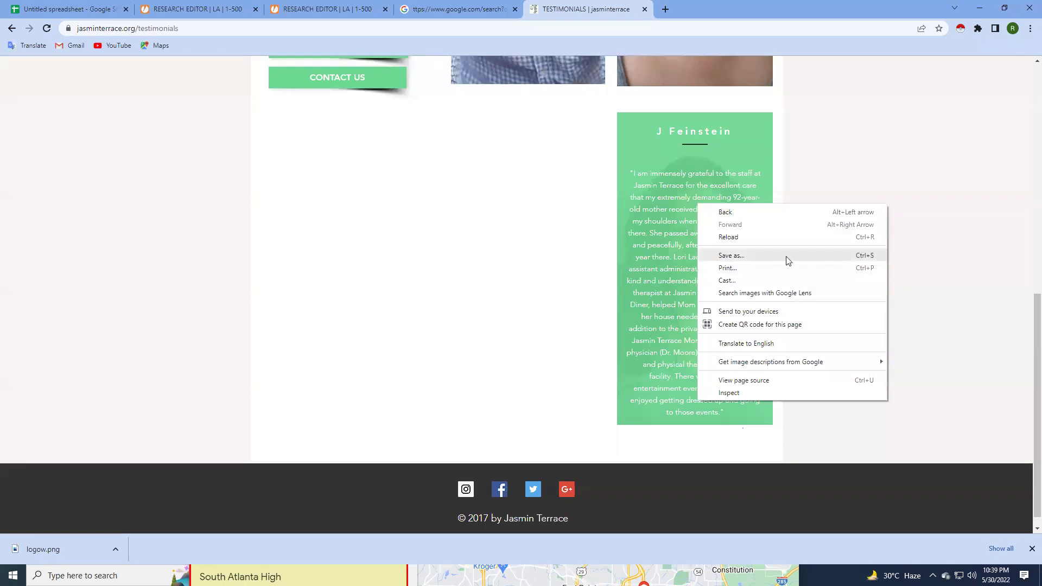
pyautogui.click(349, 162)
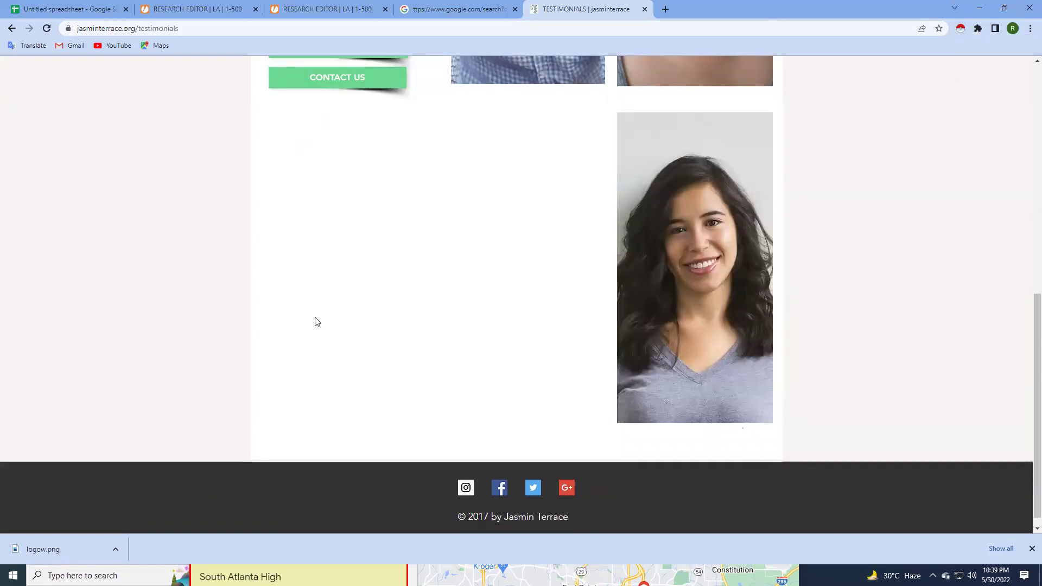
pyautogui.scroll(4, 318, 322)
pyautogui.scroll(1, 318, 322)
pyautogui.scroll(3, 317, 322)
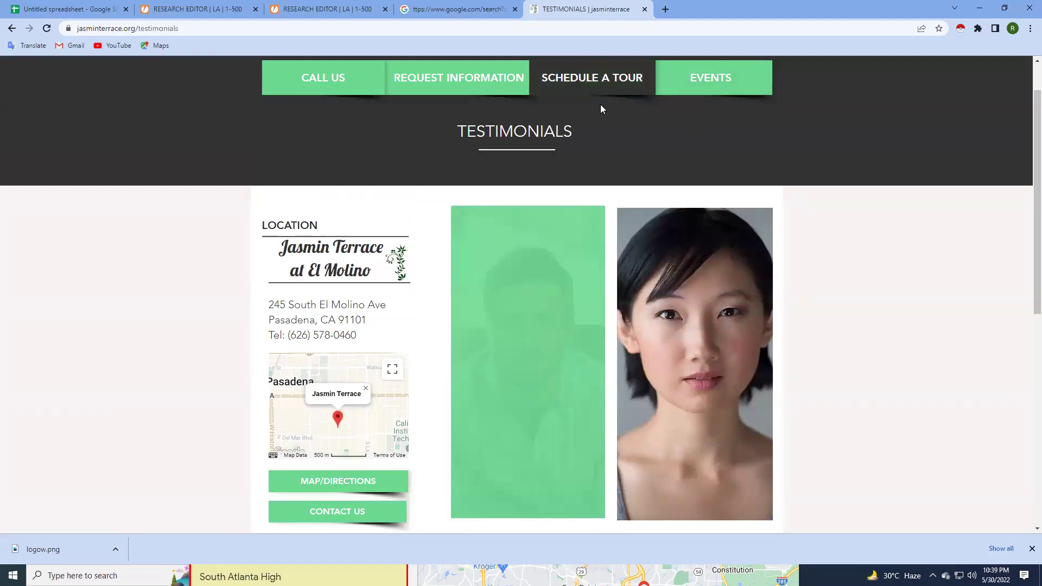
pyautogui.moveTo(695, 363)
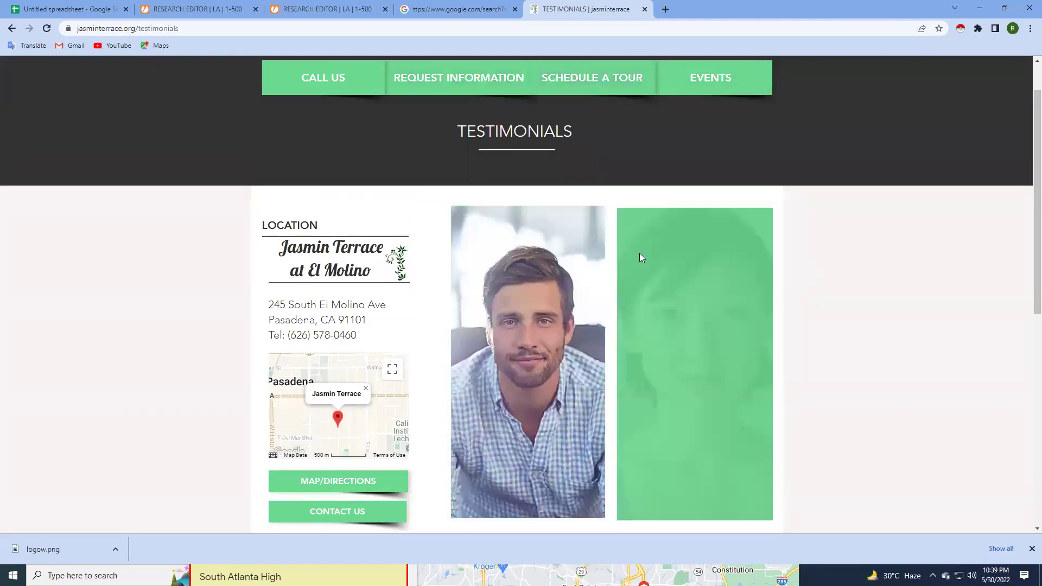
pyautogui.scroll(-3, 607, 296)
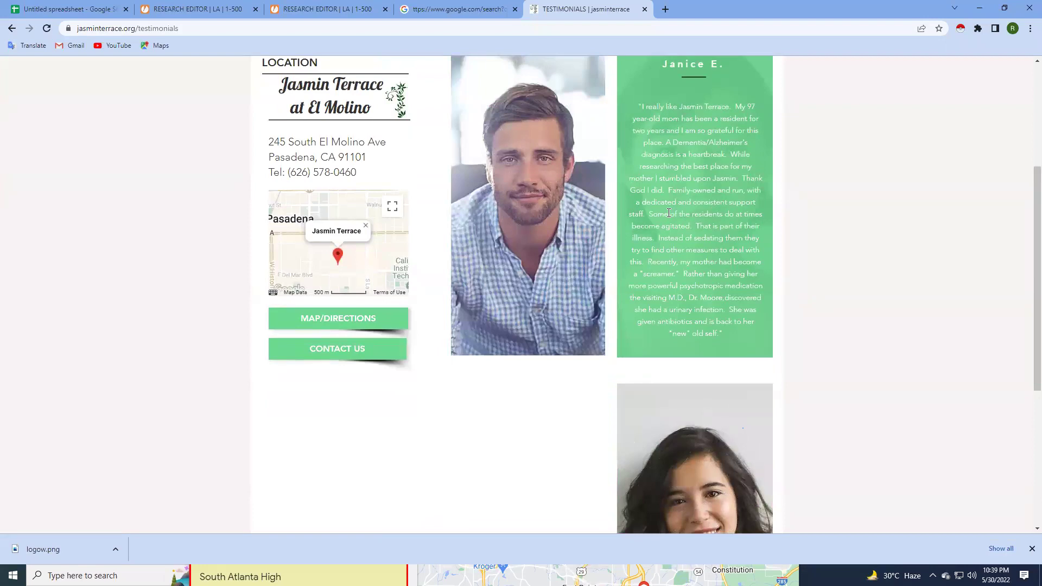
pyautogui.scroll(4, 669, 214)
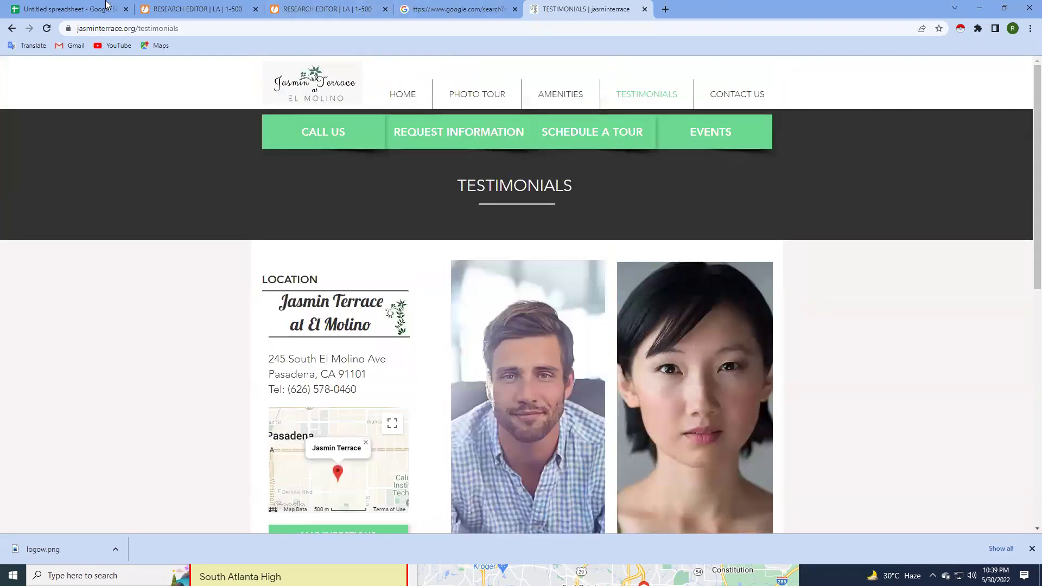
# Copy the research editor's Google Quick Search Link and run it as a search in a new tab.
pyautogui.click(315, 8)
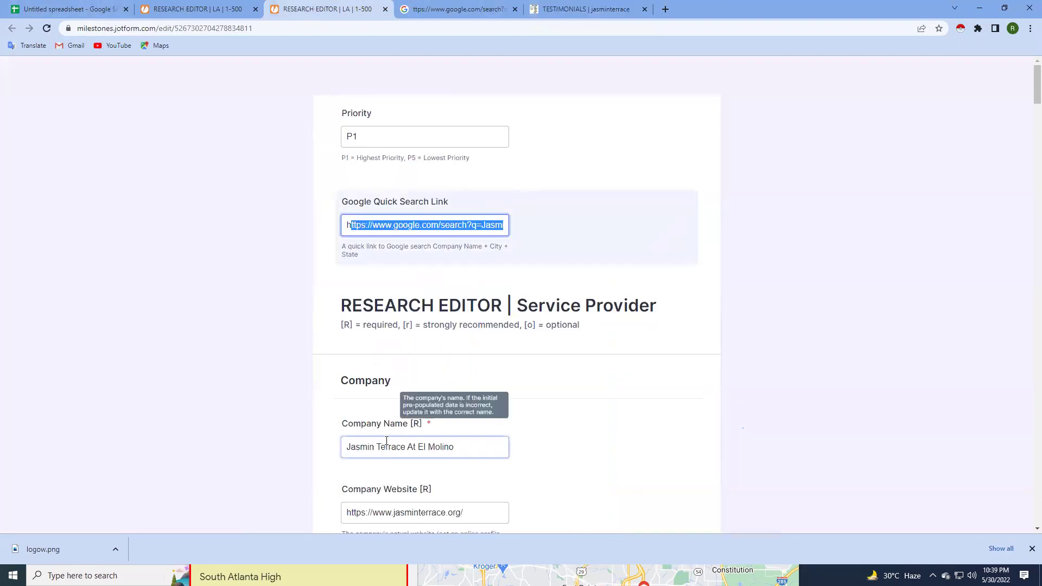
pyautogui.click(179, 9)
pyautogui.click(351, 234)
pyautogui.hotkey('ctrl', 'a')
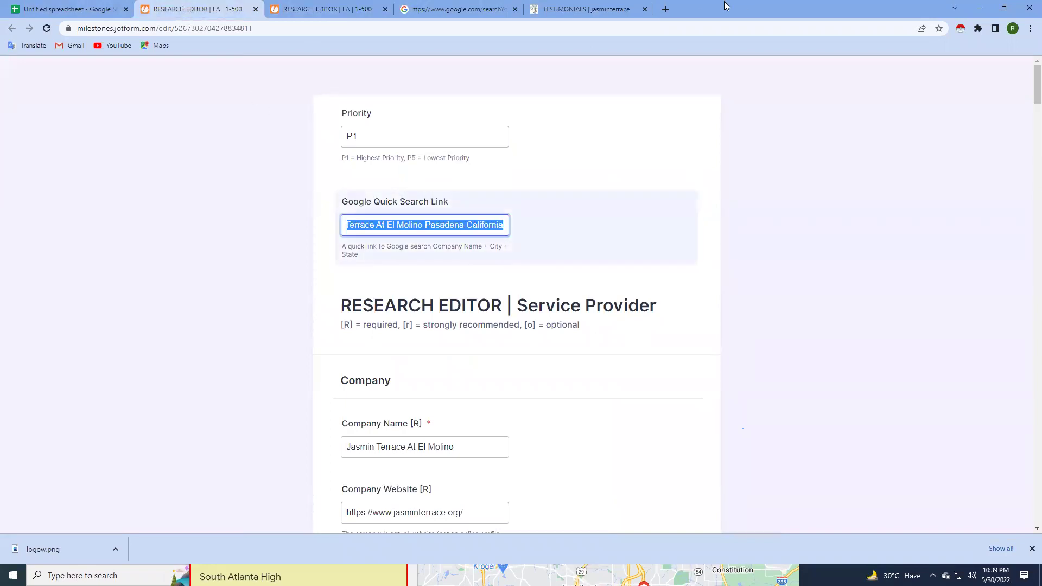
pyautogui.click(665, 9)
pyautogui.click(655, 28)
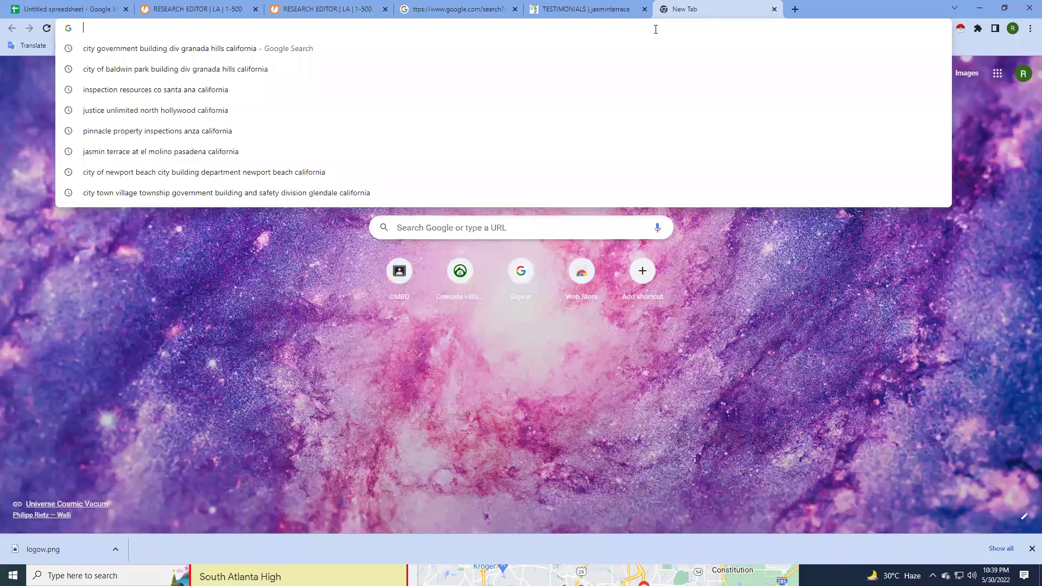
pyautogui.write('Jasmin Terrace At El Molino Pasadena California')
pyautogui.press('Return')
# Open jasminterrace.org from the results in a new tab, then return to the Jotform edit form.
pyautogui.rightClick(531, 285)
pyautogui.click(540, 292)
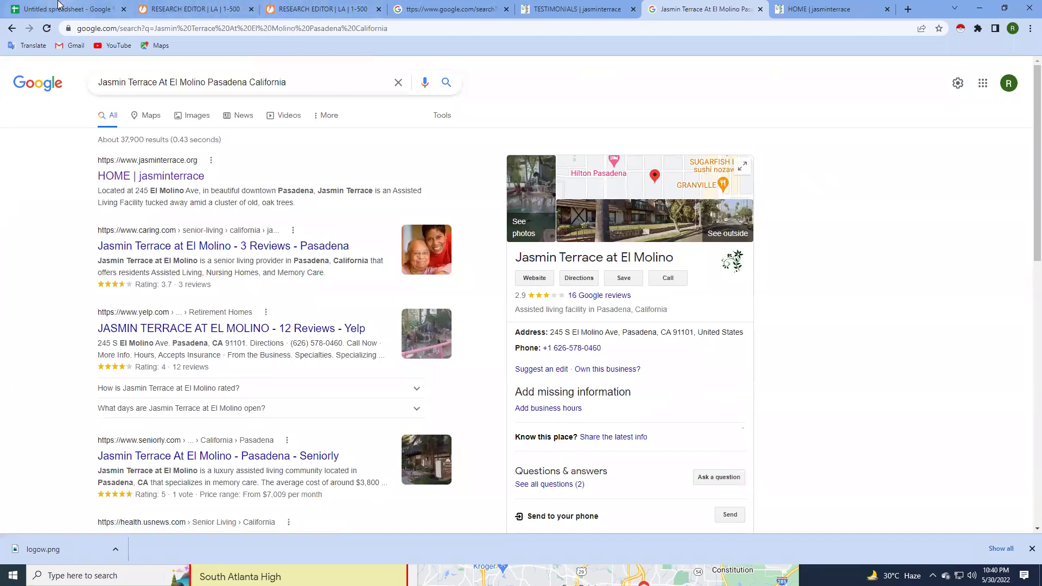
pyautogui.click(814, 8)
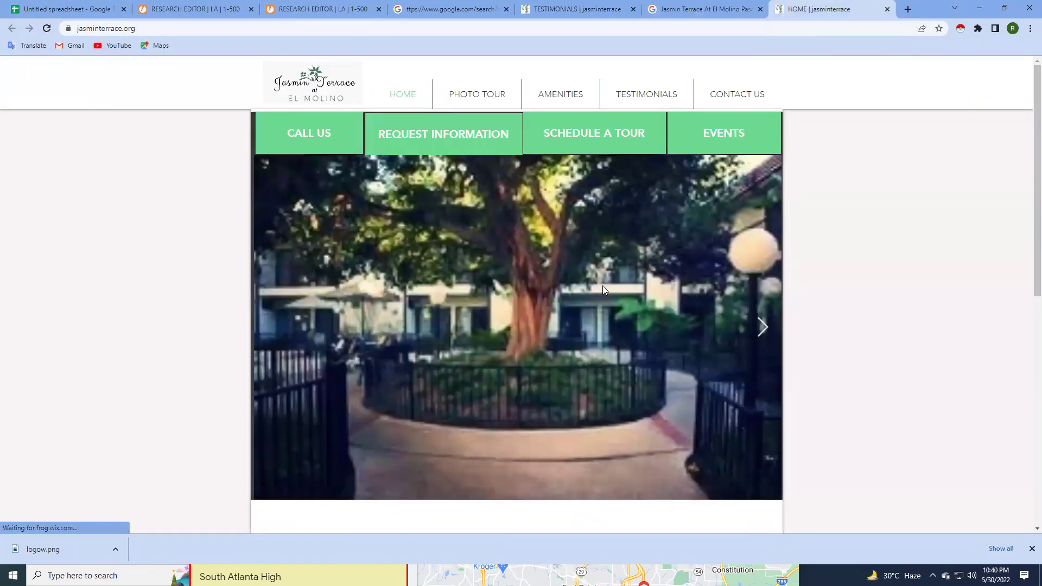
pyautogui.click(557, 9)
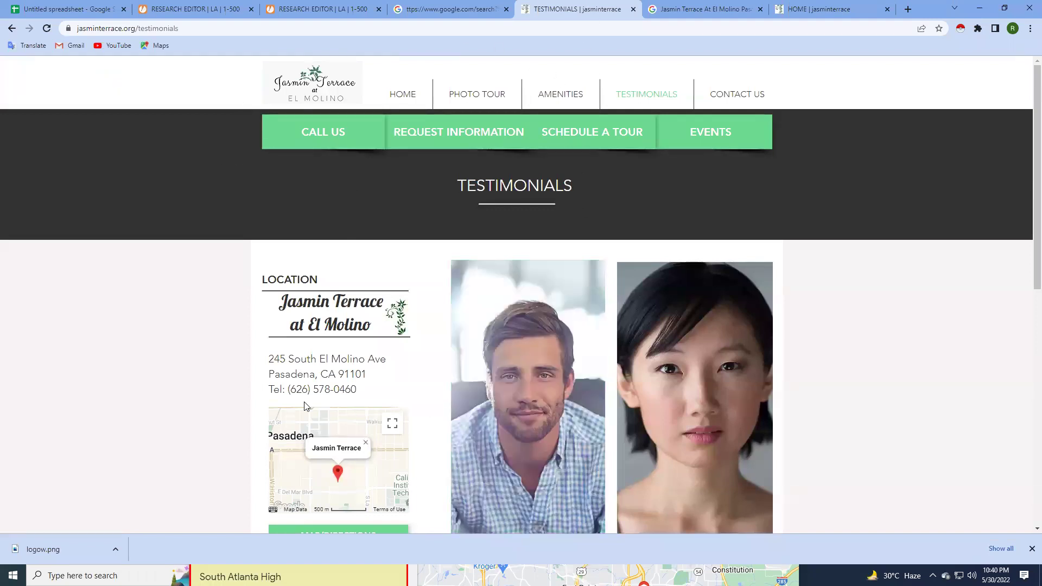
pyautogui.click(822, 9)
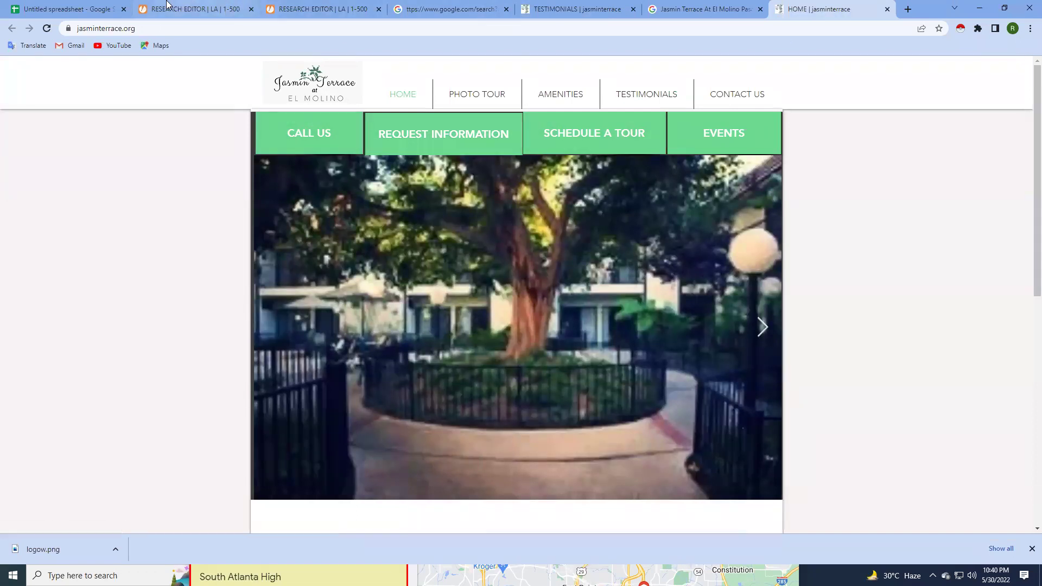
pyautogui.click(218, 6)
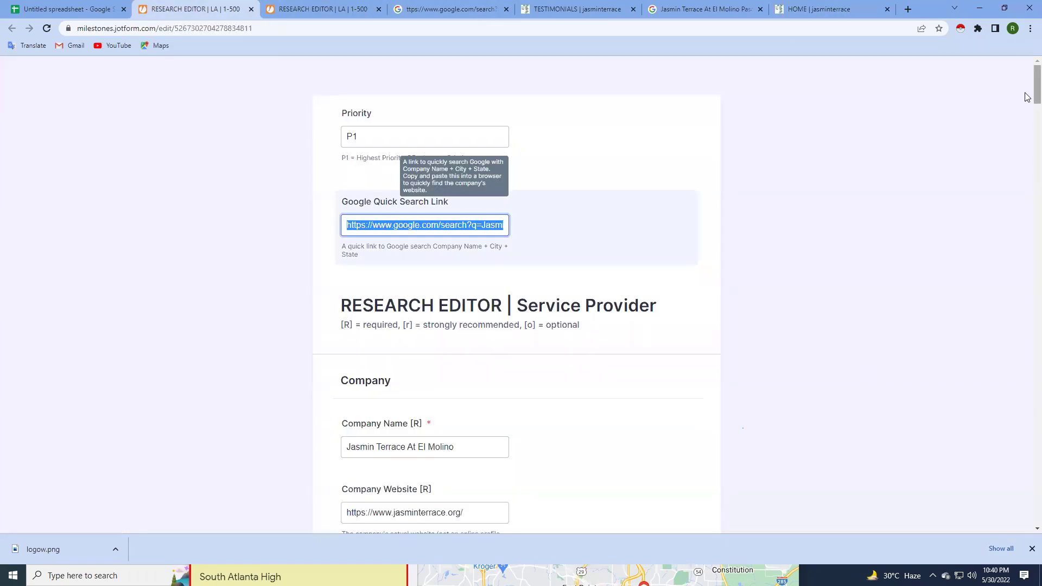
# Review the Research Status choices in the edit form and switch to the tracker.
pyautogui.moveTo(1037, 97); pyautogui.dragTo(1036, 519)
pyautogui.click(416, 317)
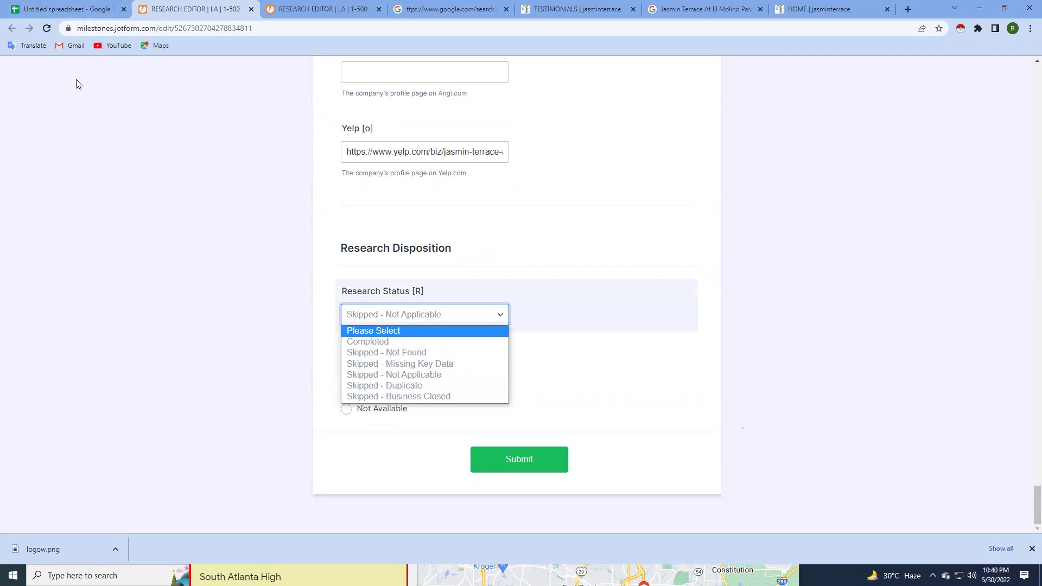
pyautogui.click(34, 7)
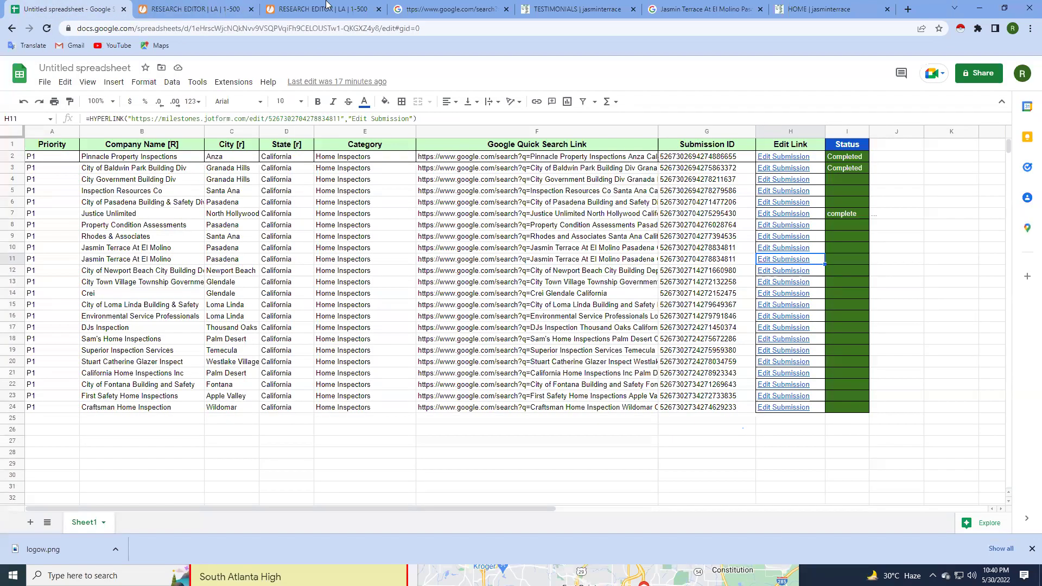
# Close the Jotform, Google and Jasmin Terrace website tabs, leaving the tracker and a blank new tab.
pyautogui.click(249, 9)
pyautogui.click(249, 9)
pyautogui.click(249, 9)
pyautogui.click(249, 9)
pyautogui.click(249, 9)
pyautogui.click(147, 11)
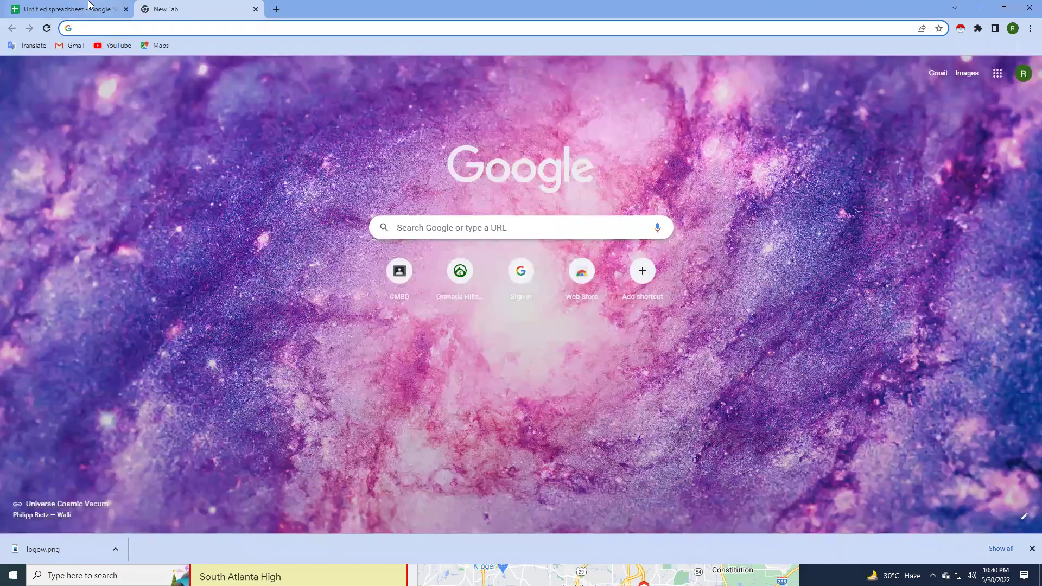
pyautogui.click(89, 4)
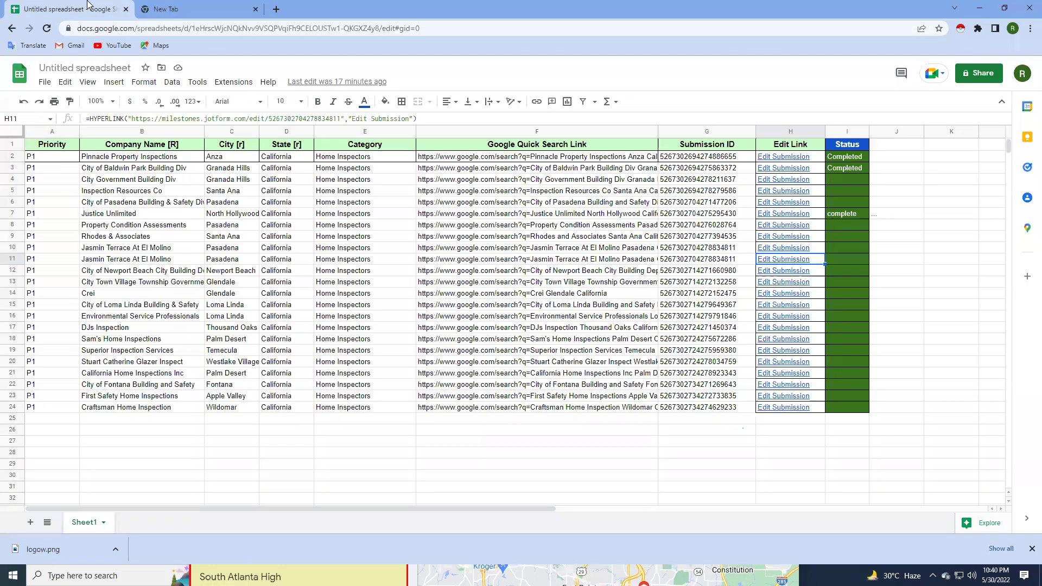